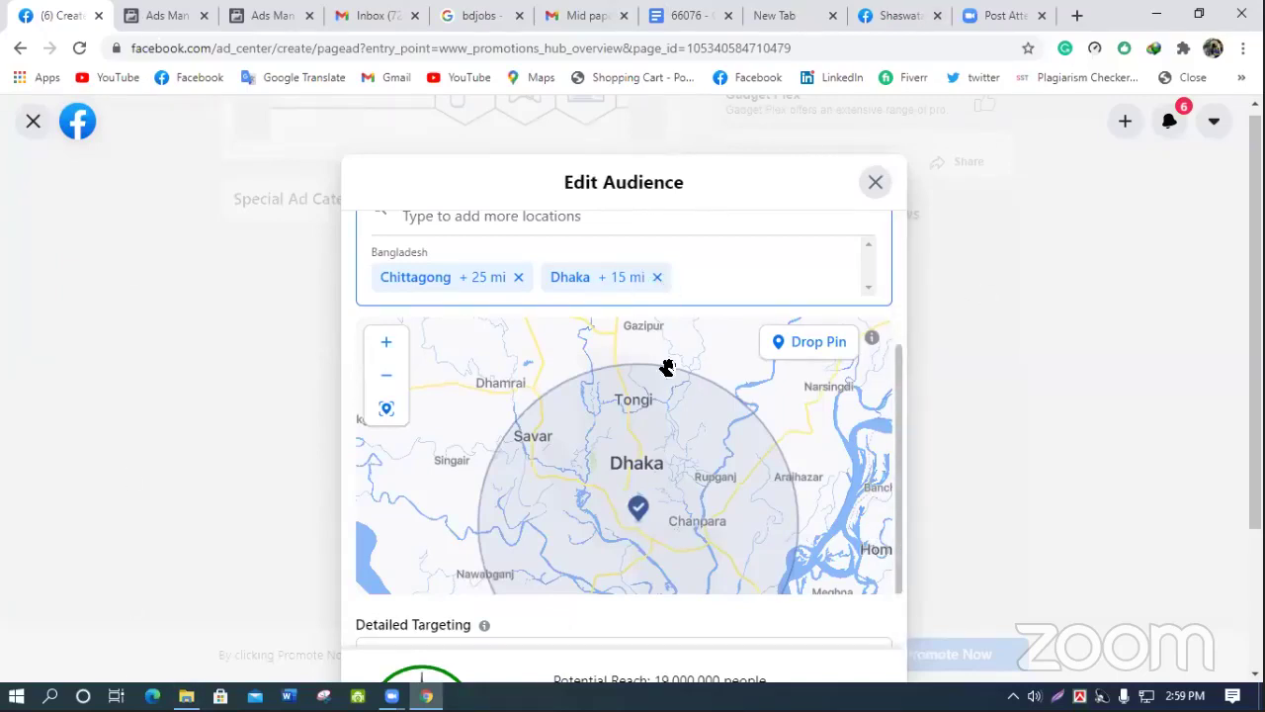
Shrink the Dhaka location radius from 15 mi to 10 mi, giving 18,000,000 potential reach
scroll(613, 438, down, 1)
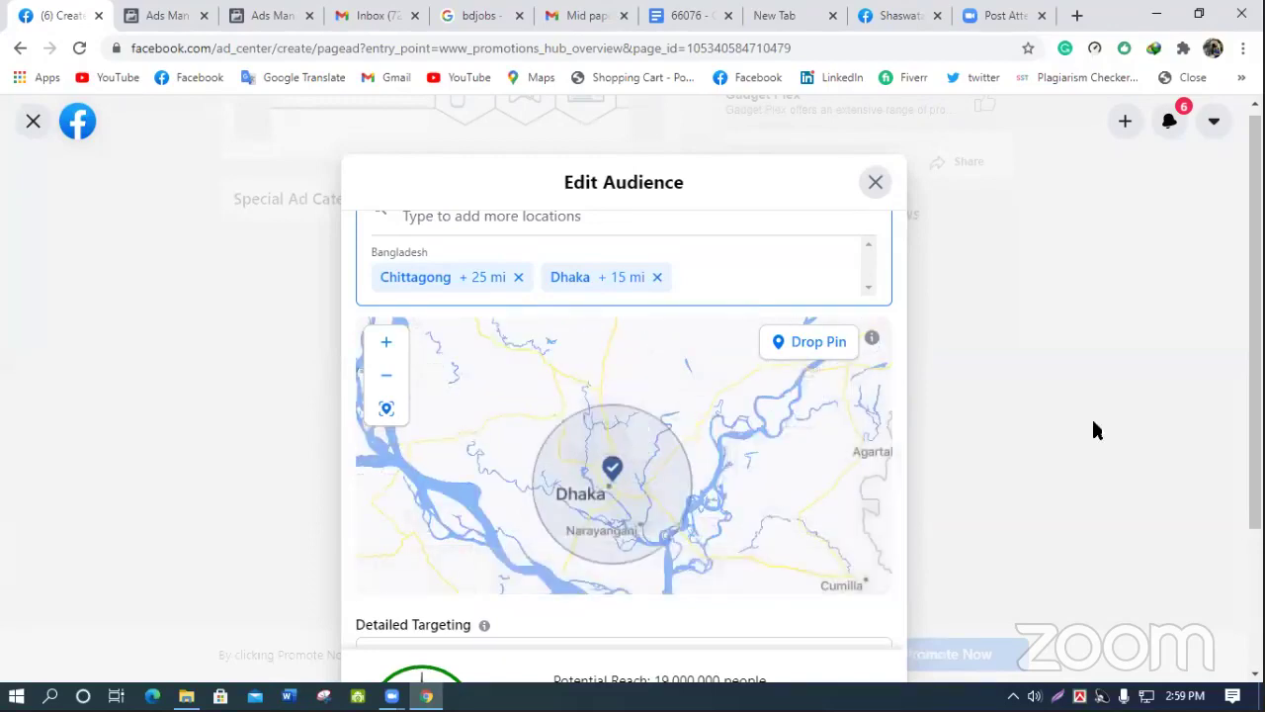
scroll(1092, 430, down, 2)
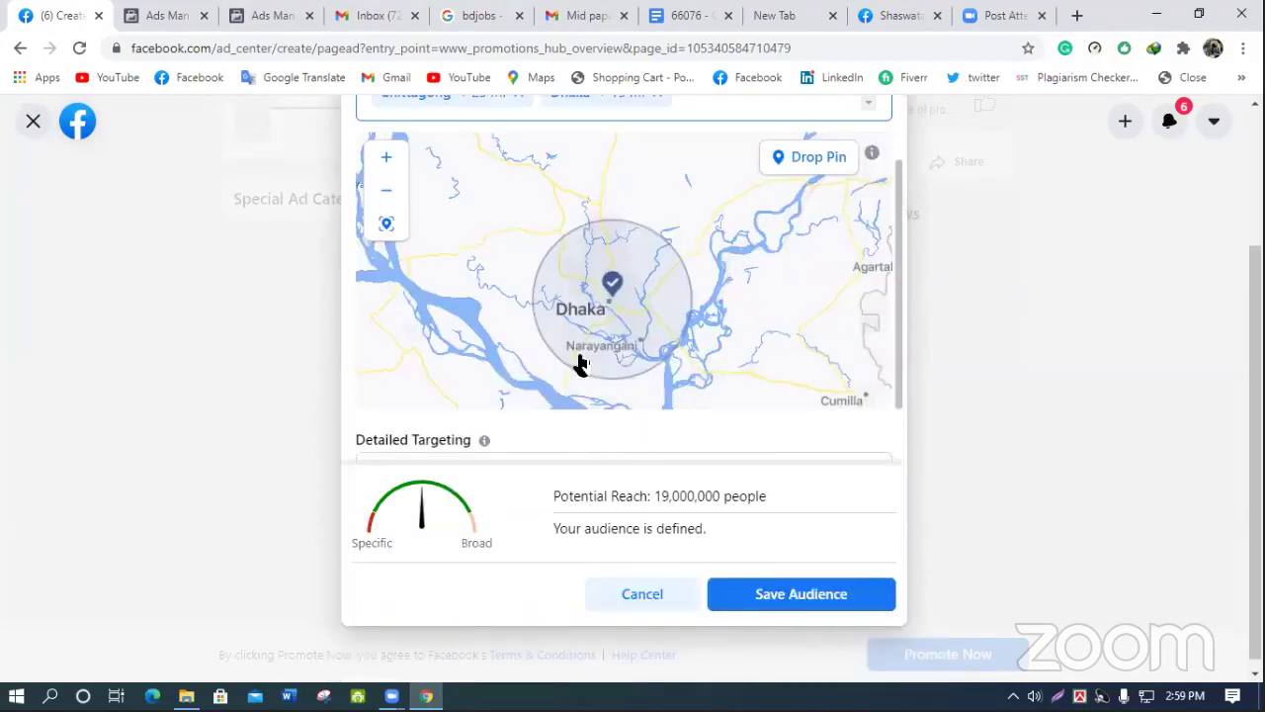
scroll(610, 293, up, 3)
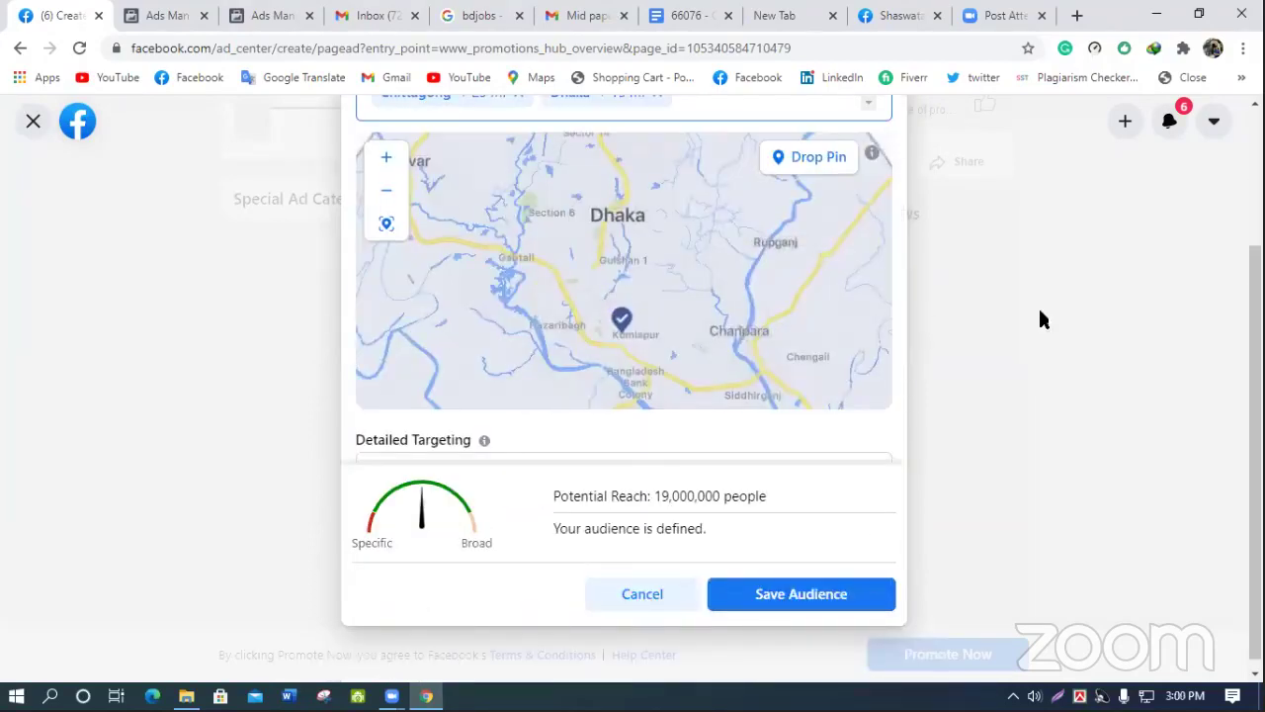
scroll(1037, 308, up, 2)
scroll(640, 301, down, 1)
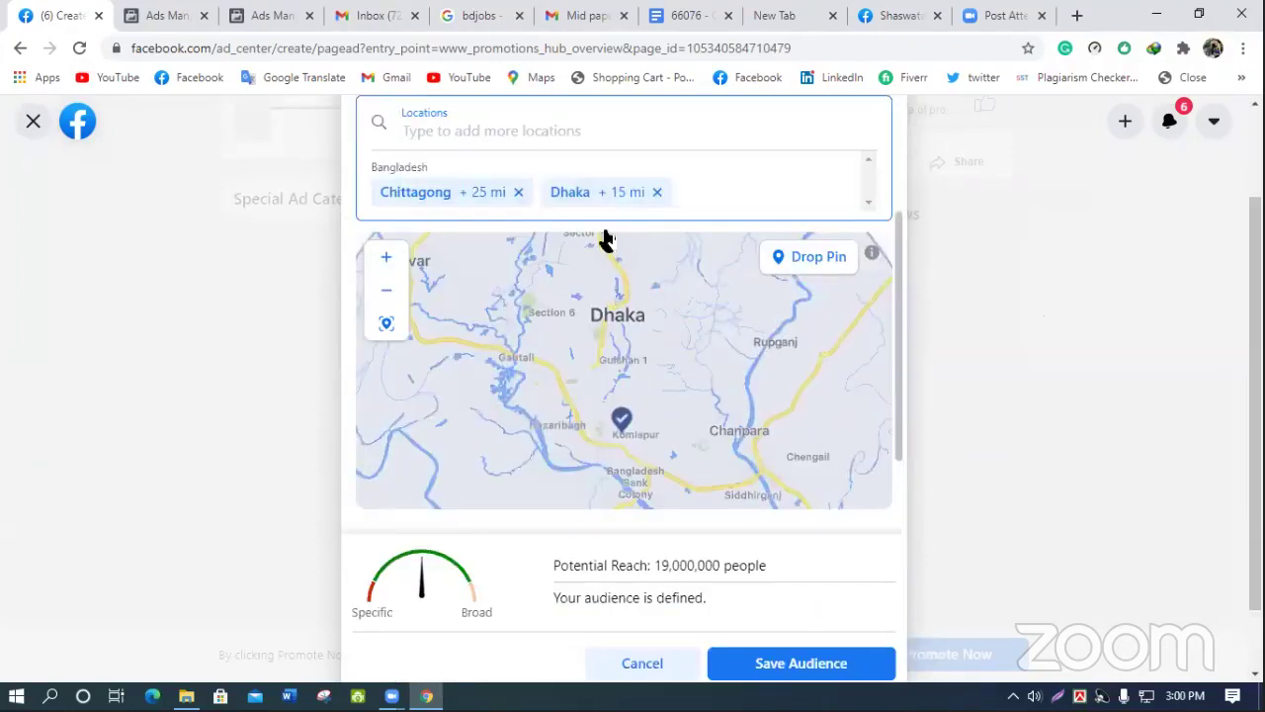
click(598, 194)
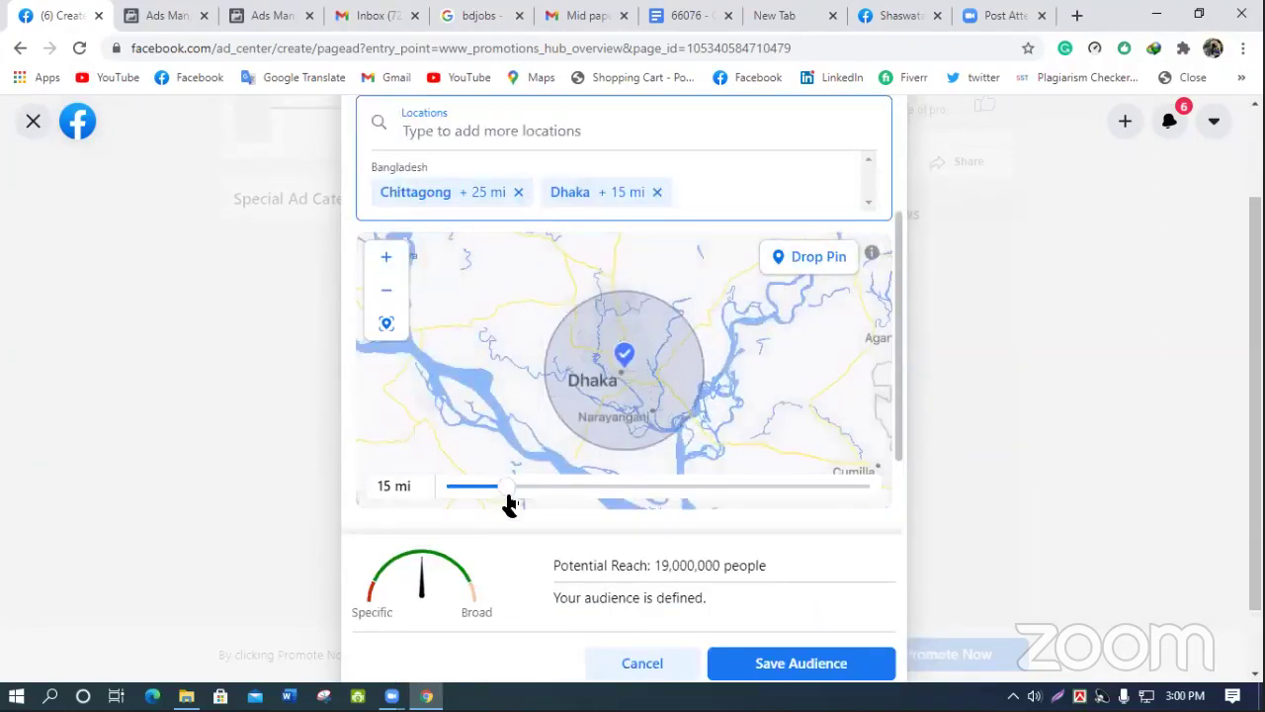
drag(507, 495, 450, 494)
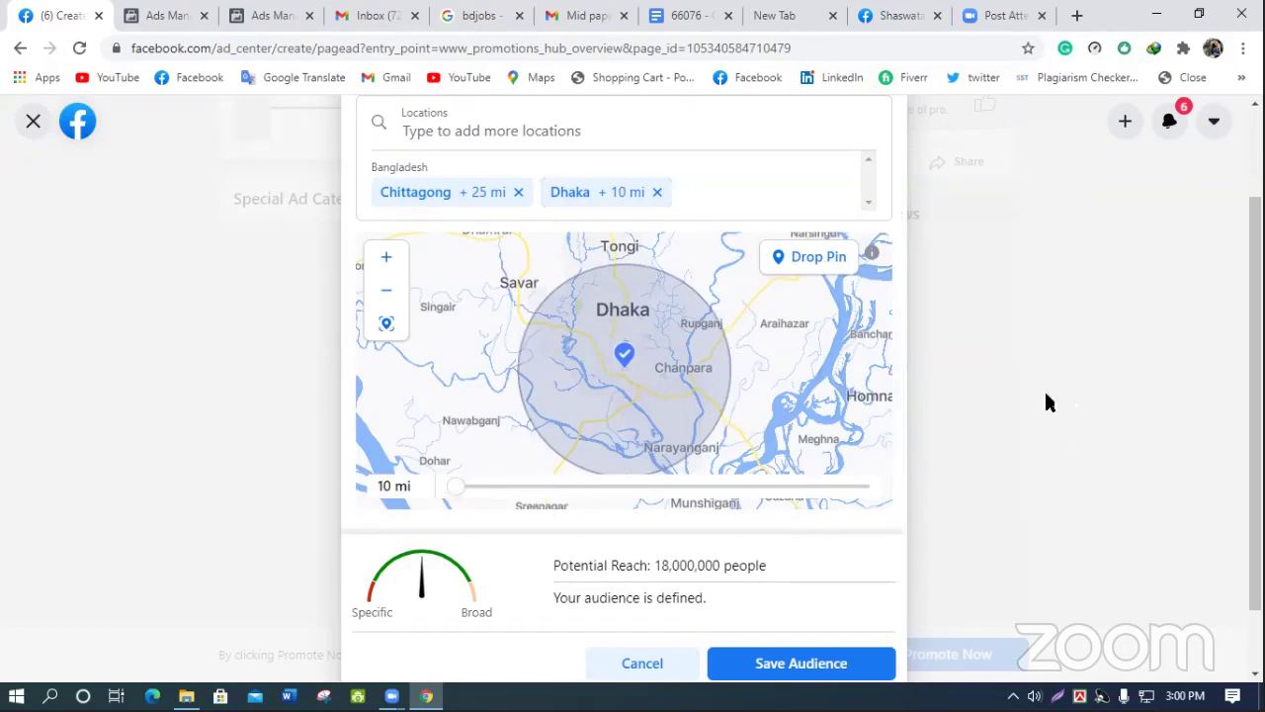
scroll(616, 362, up, 1)
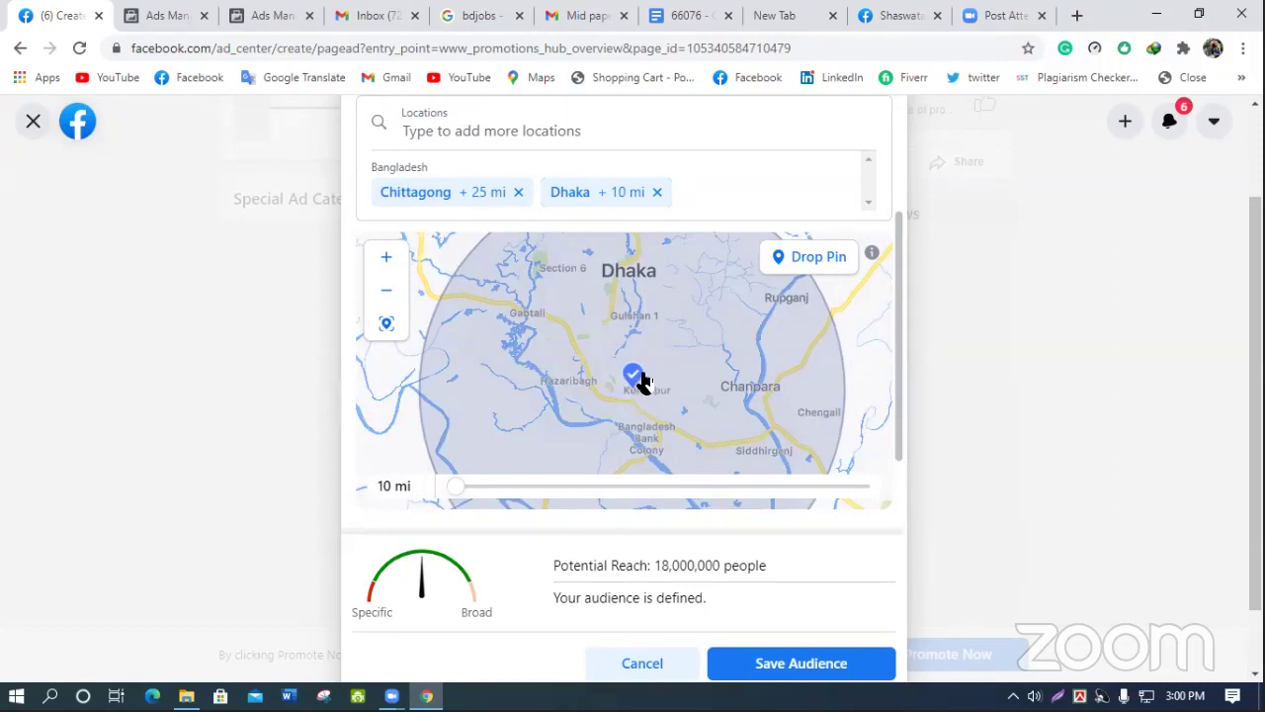
scroll(642, 380, up, 1)
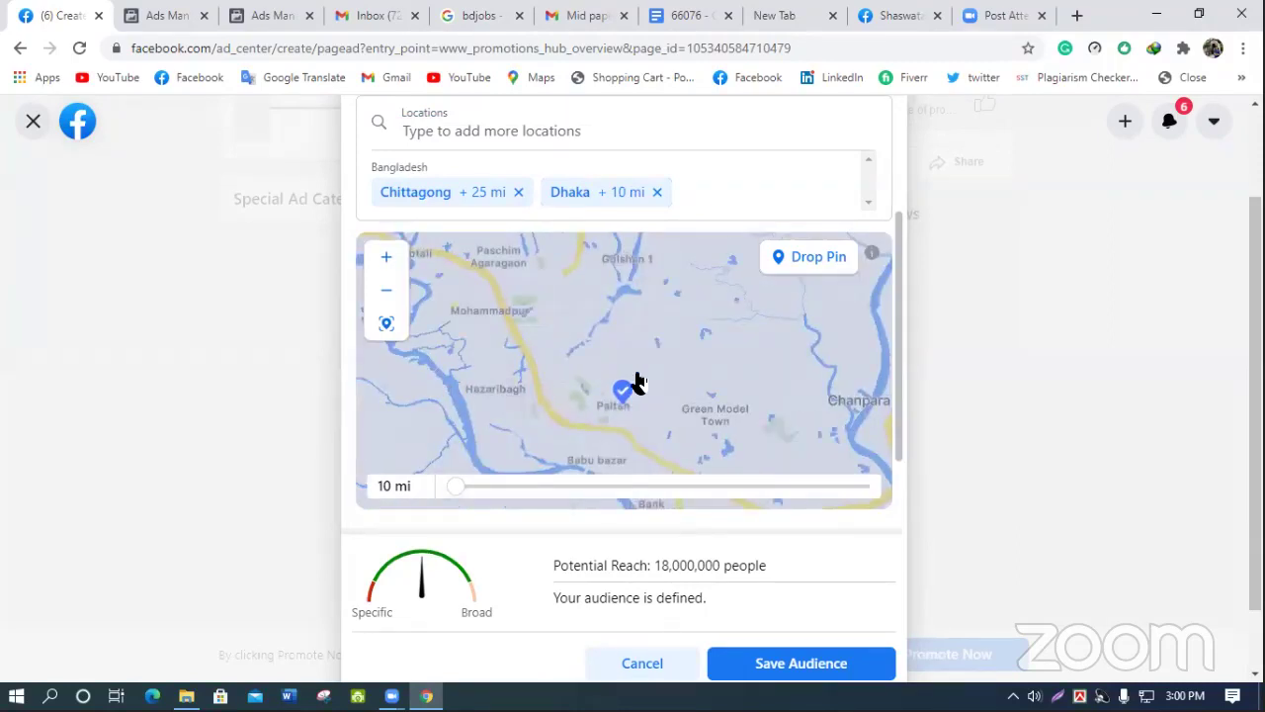
scroll(637, 380, down, 1)
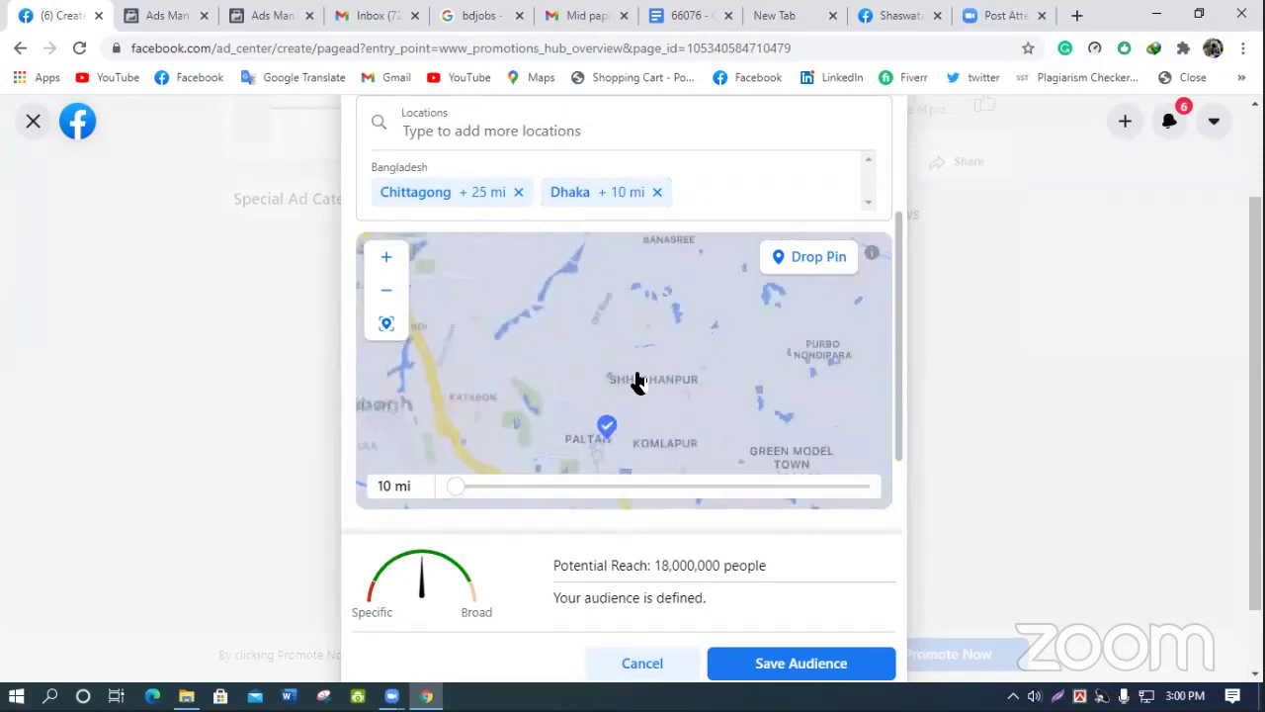
Bring the Chittagong location radius down from 25 mi to 10 mi, matching Dhaka
click(445, 192)
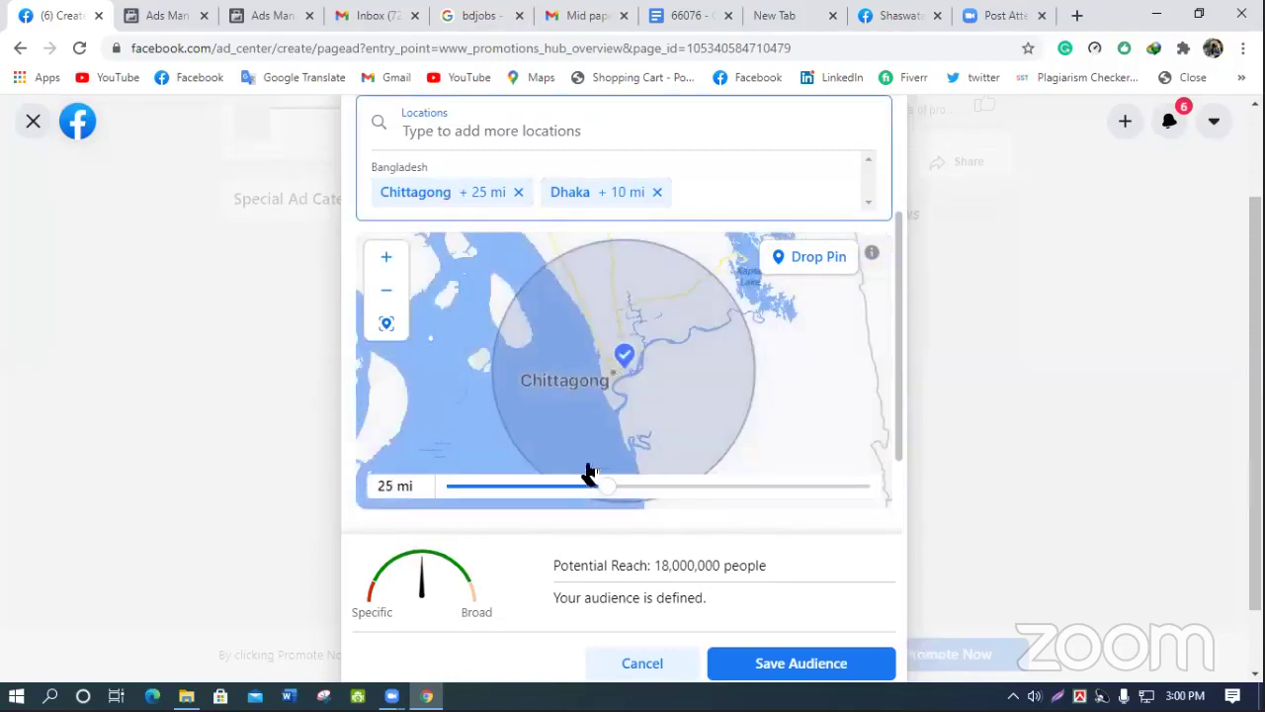
drag(602, 487, 559, 491)
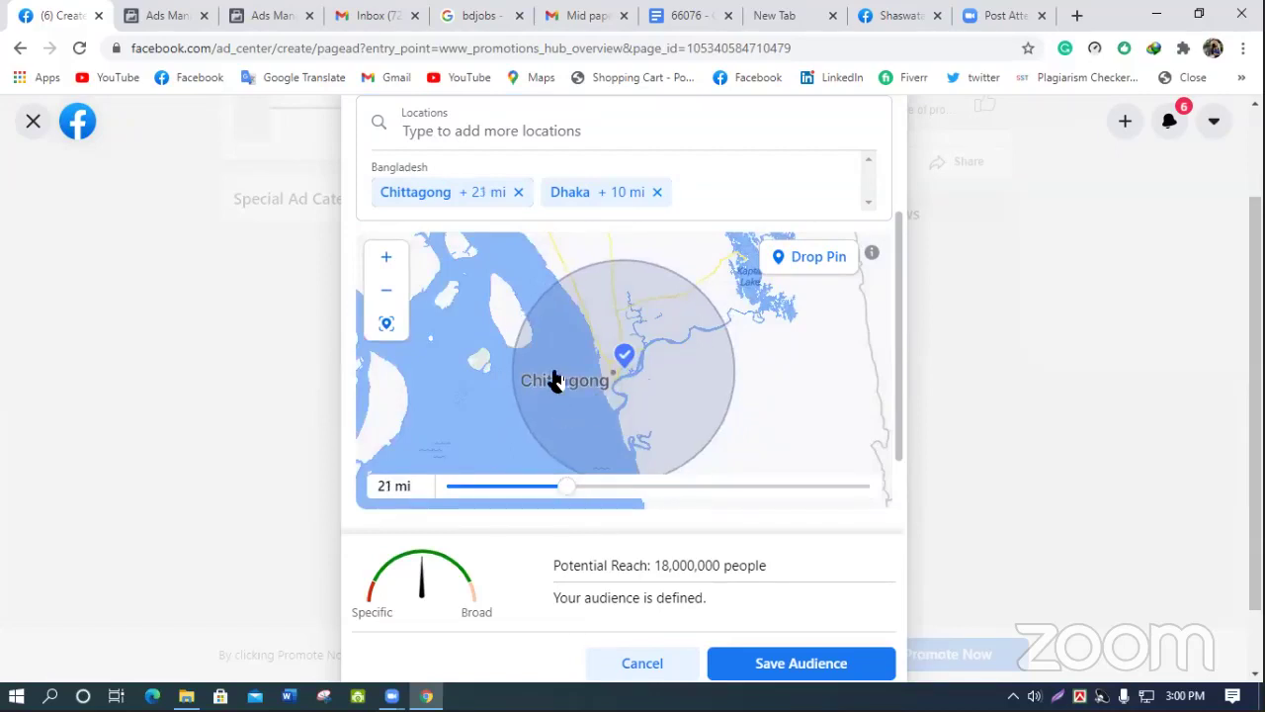
drag(557, 361, 612, 385)
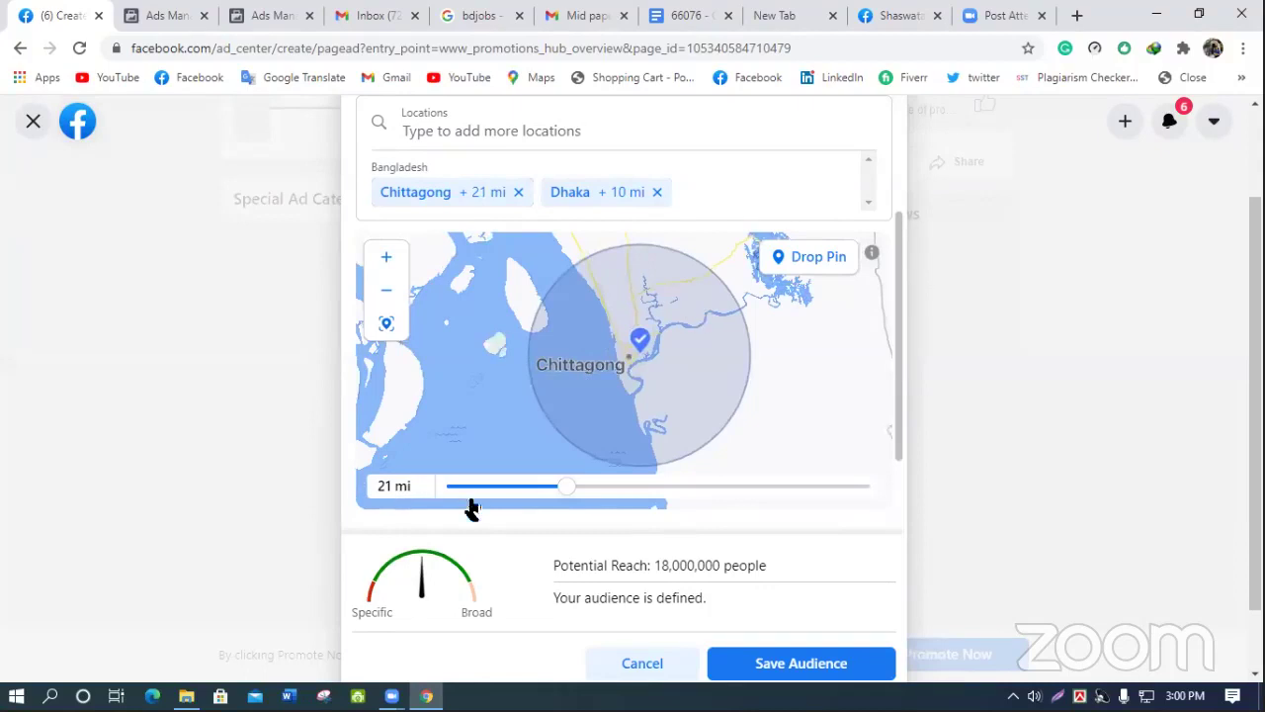
drag(556, 491, 473, 483)
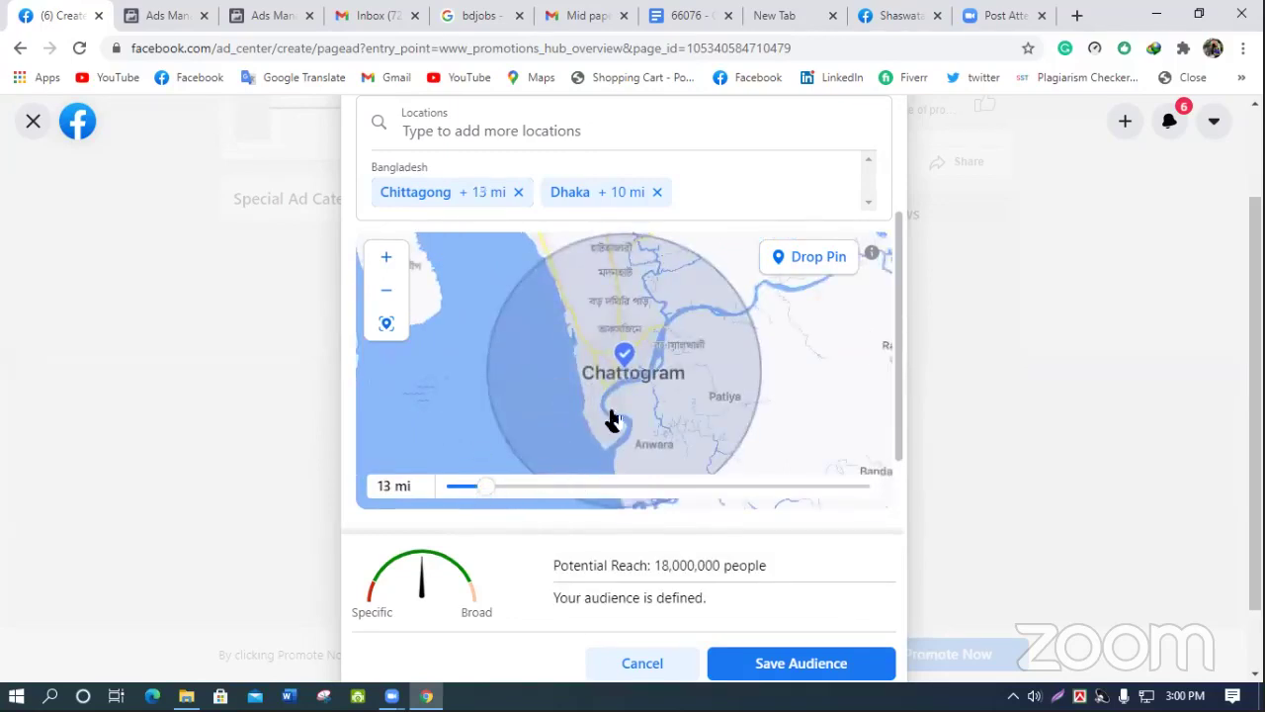
scroll(648, 368, down, 1)
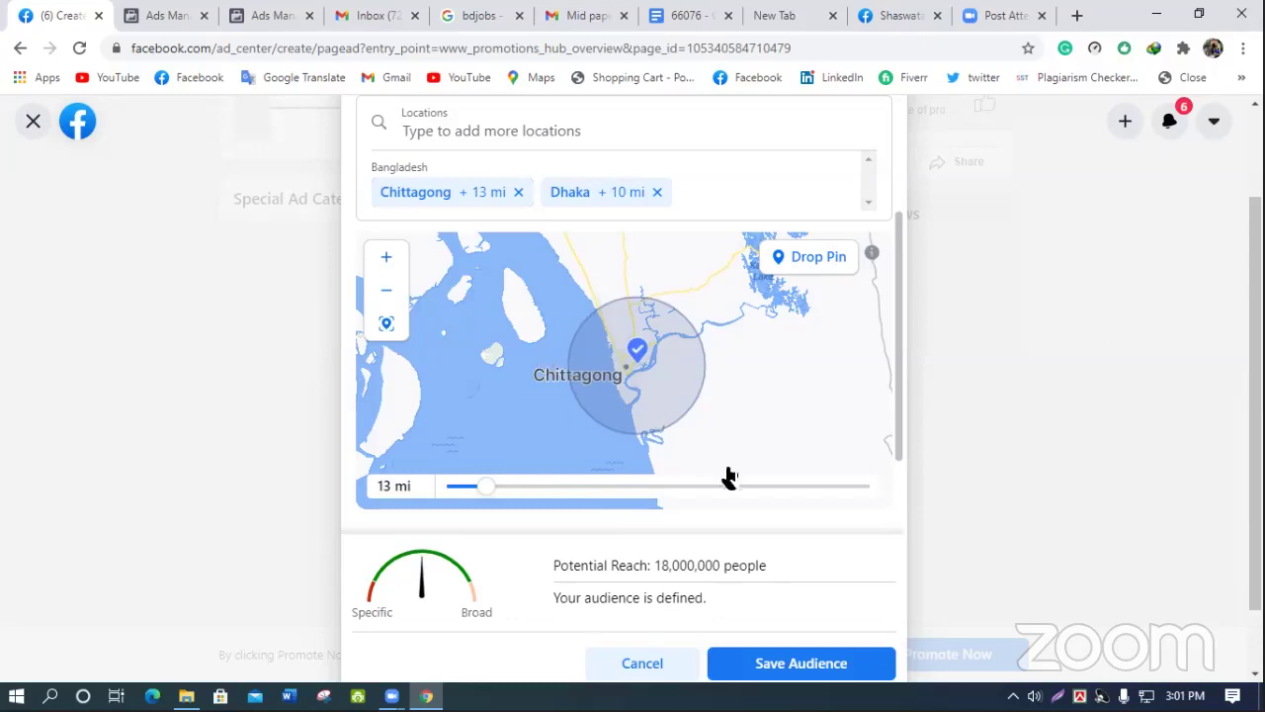
drag(465, 501, 444, 494)
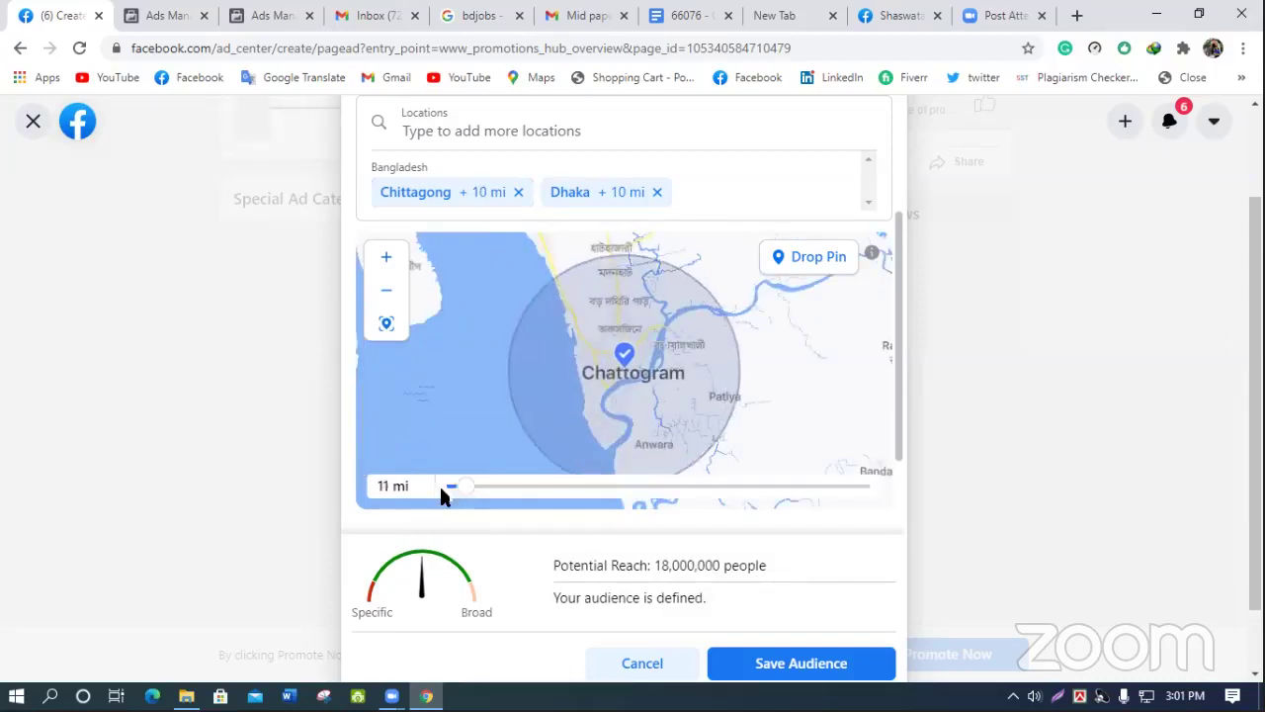
scroll(625, 364, up, 2)
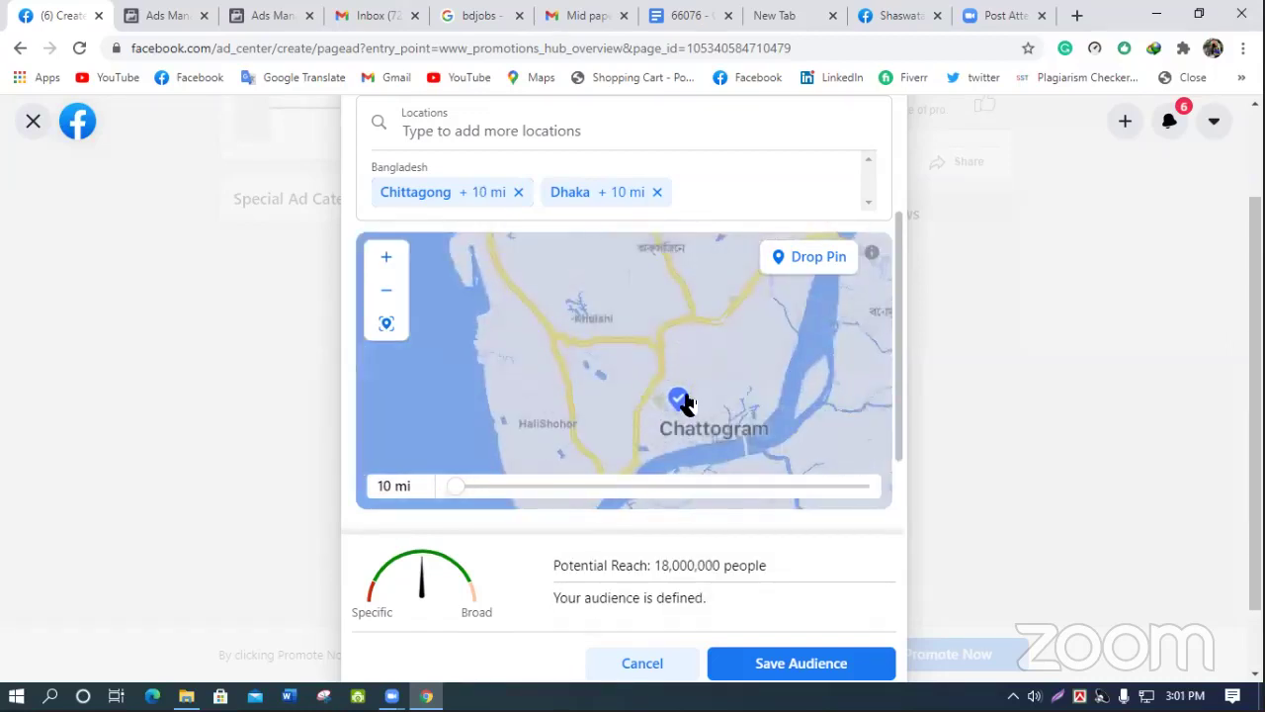
scroll(688, 400, up, 3)
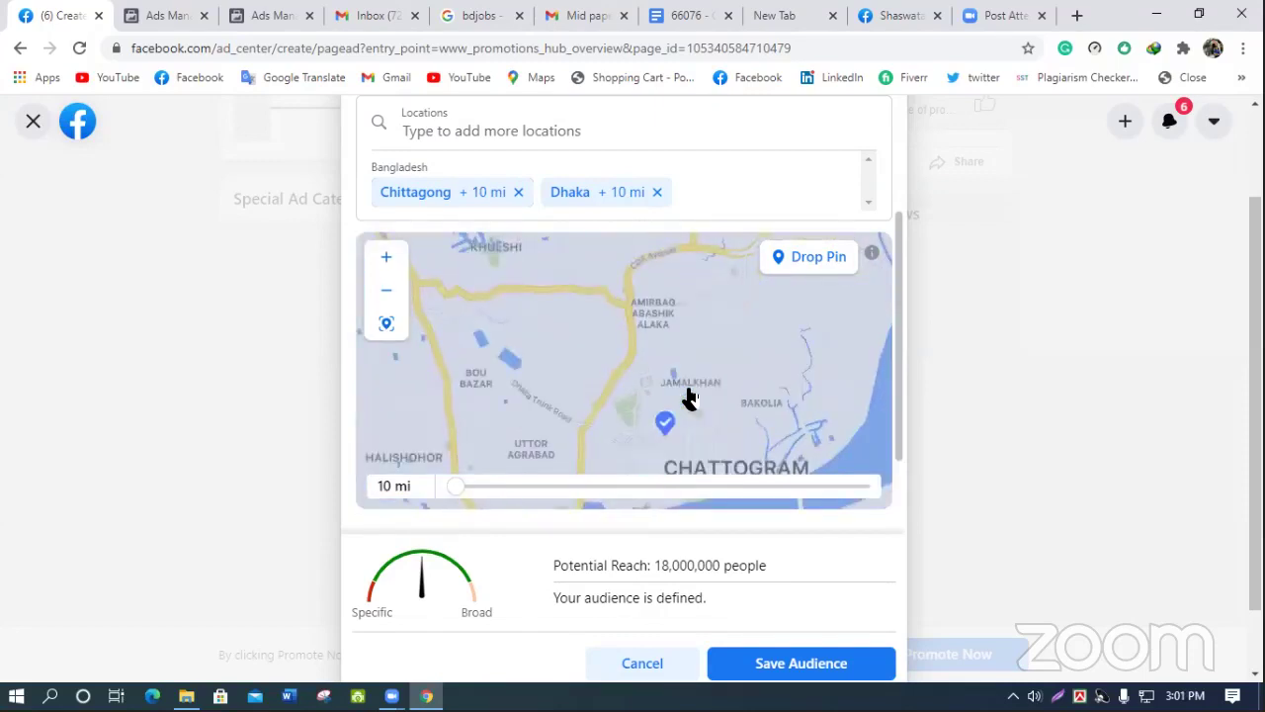
scroll(689, 398, down, 3)
scroll(688, 398, down, 2)
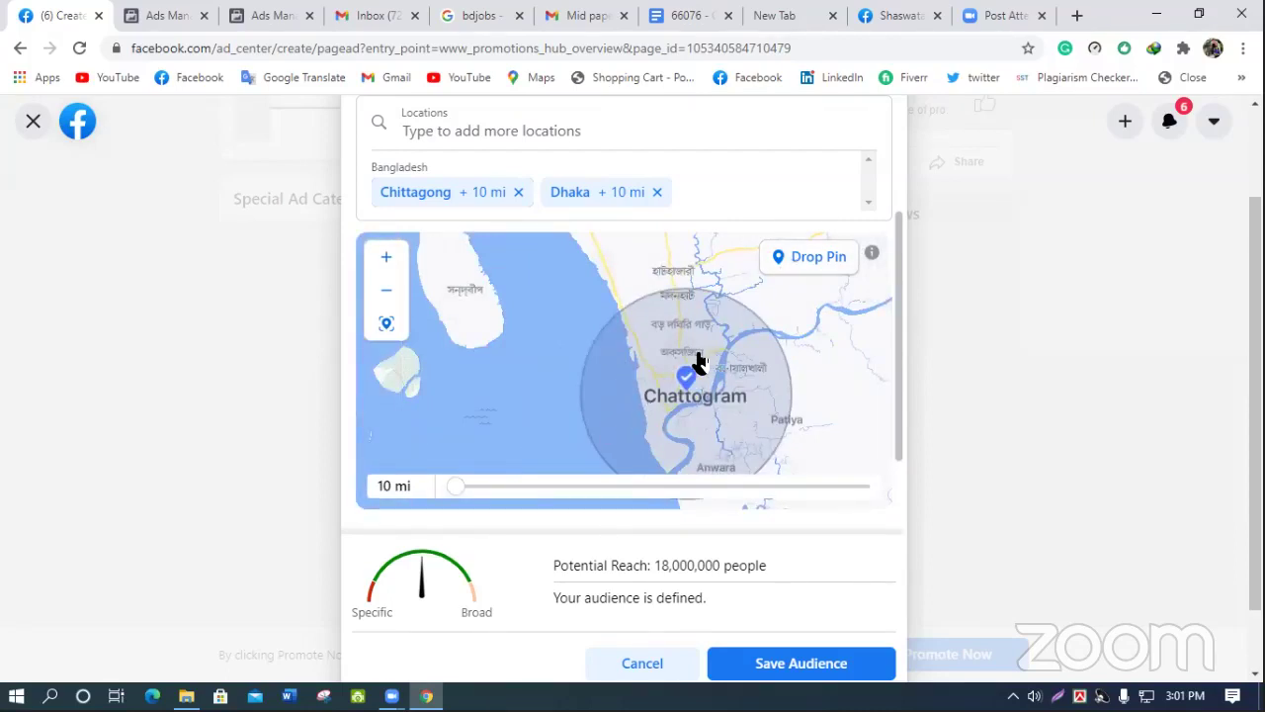
drag(698, 364, 687, 350)
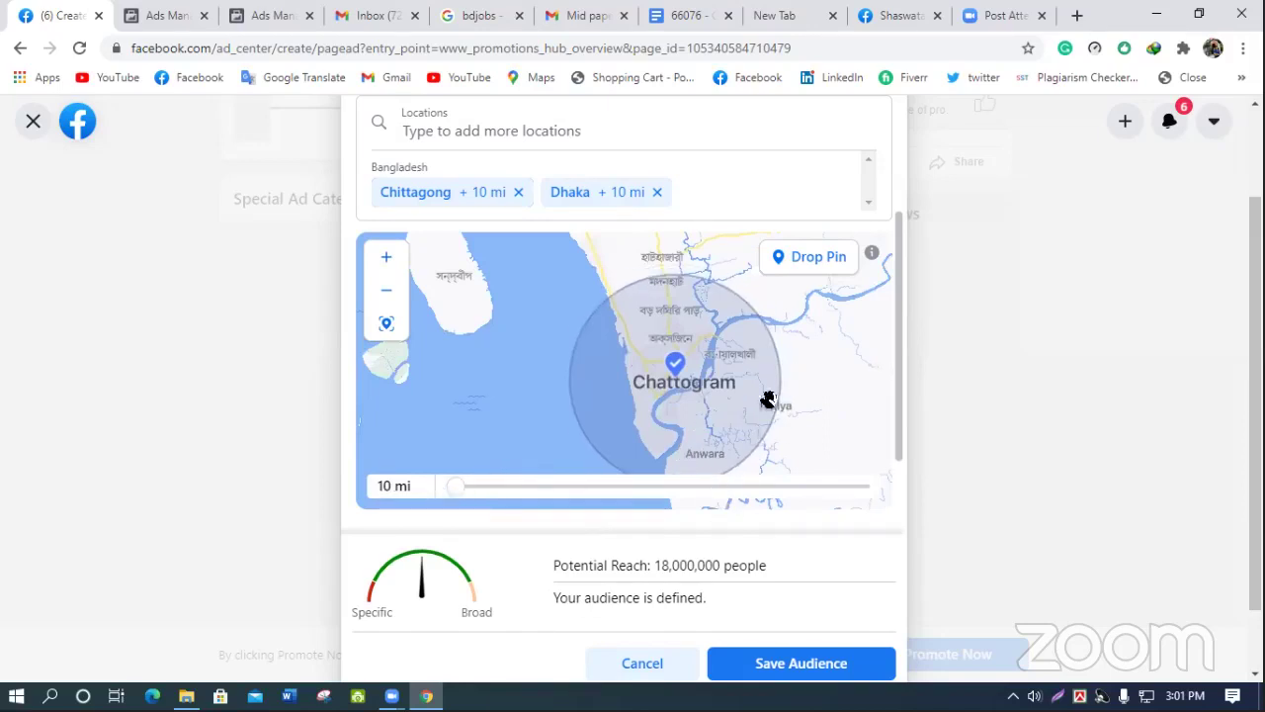
scroll(985, 397, up, 2)
scroll(986, 397, down, 3)
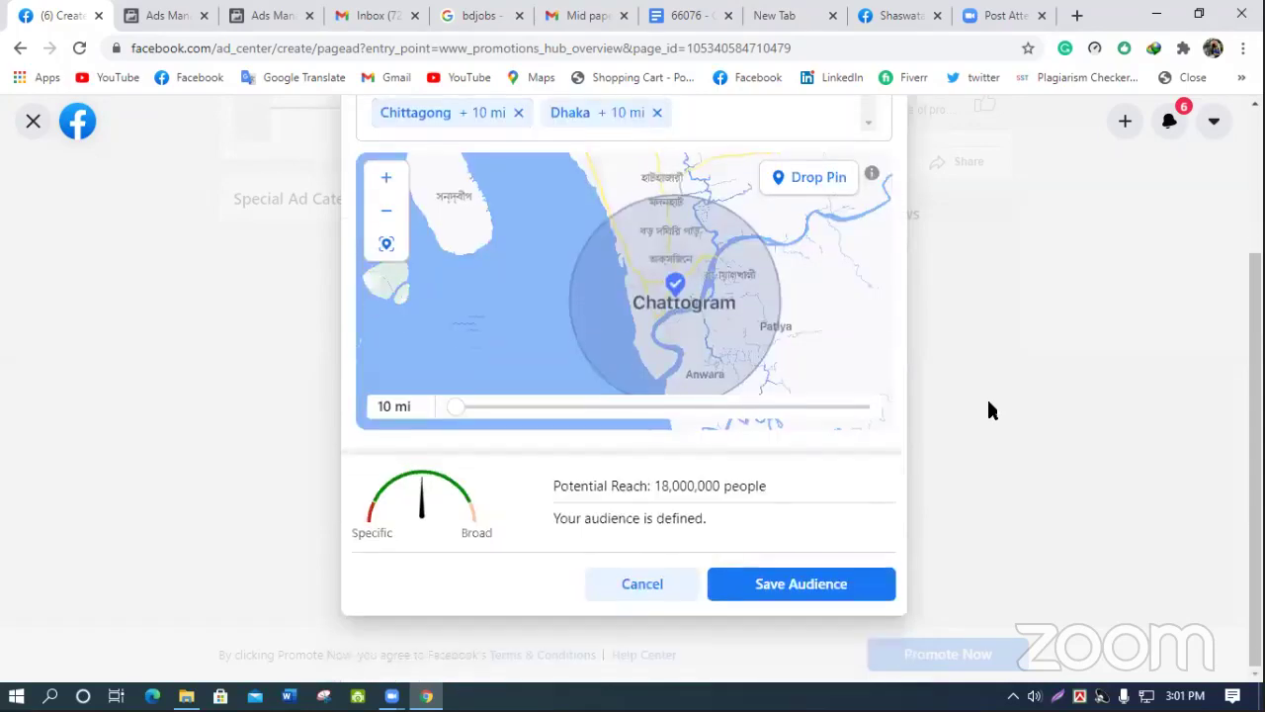
Save the audience with both Dhaka and Chittagong at a 10 mi radius
click(776, 591)
scroll(747, 527, up, 1)
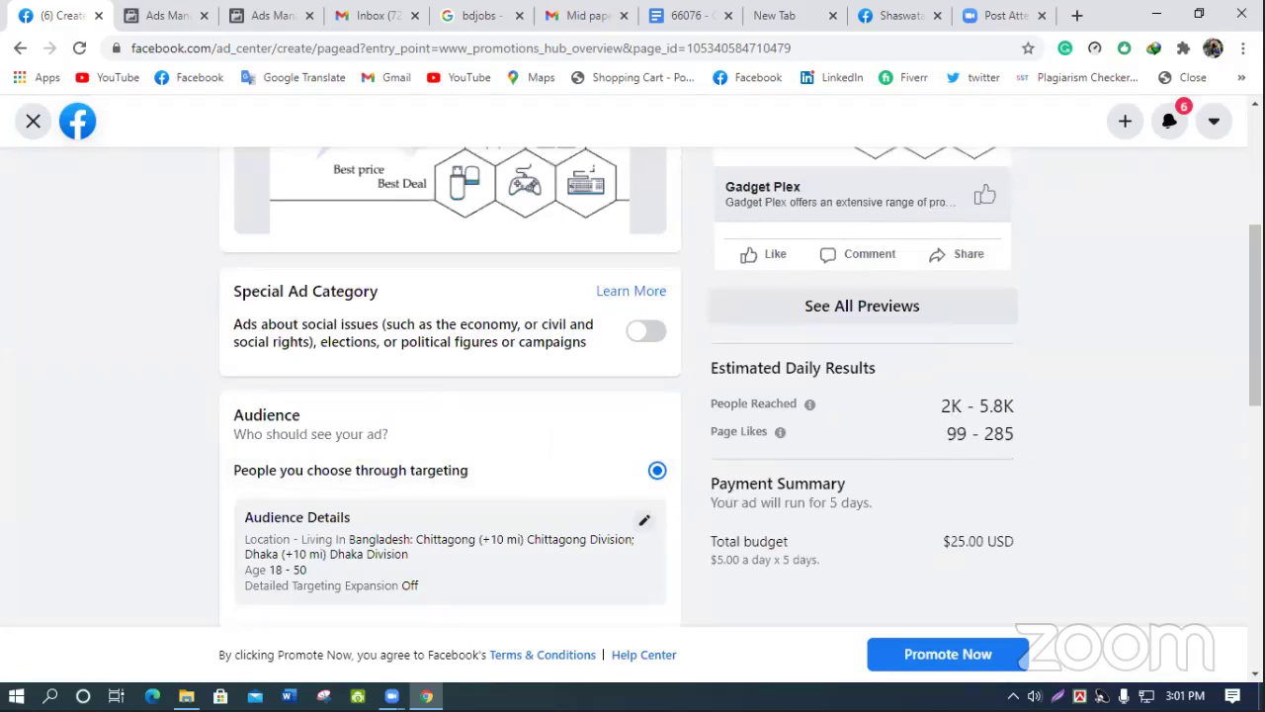
scroll(432, 486, up, 2)
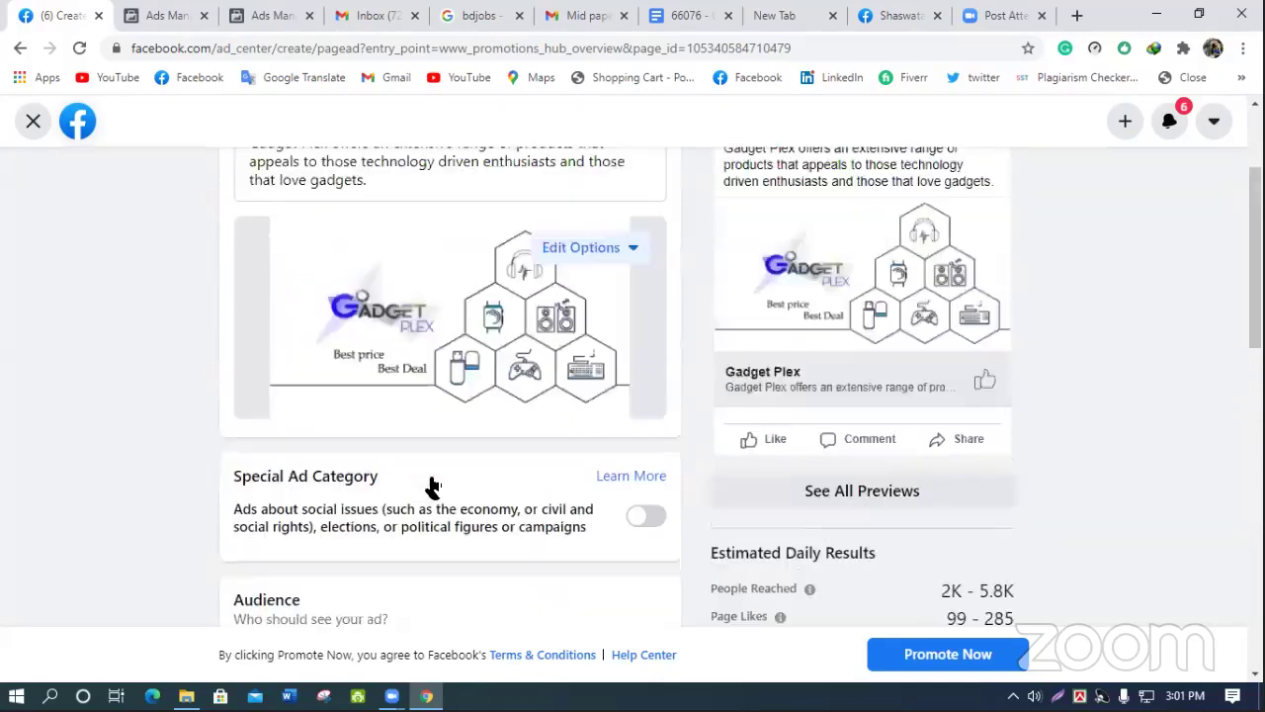
scroll(432, 484, up, 1)
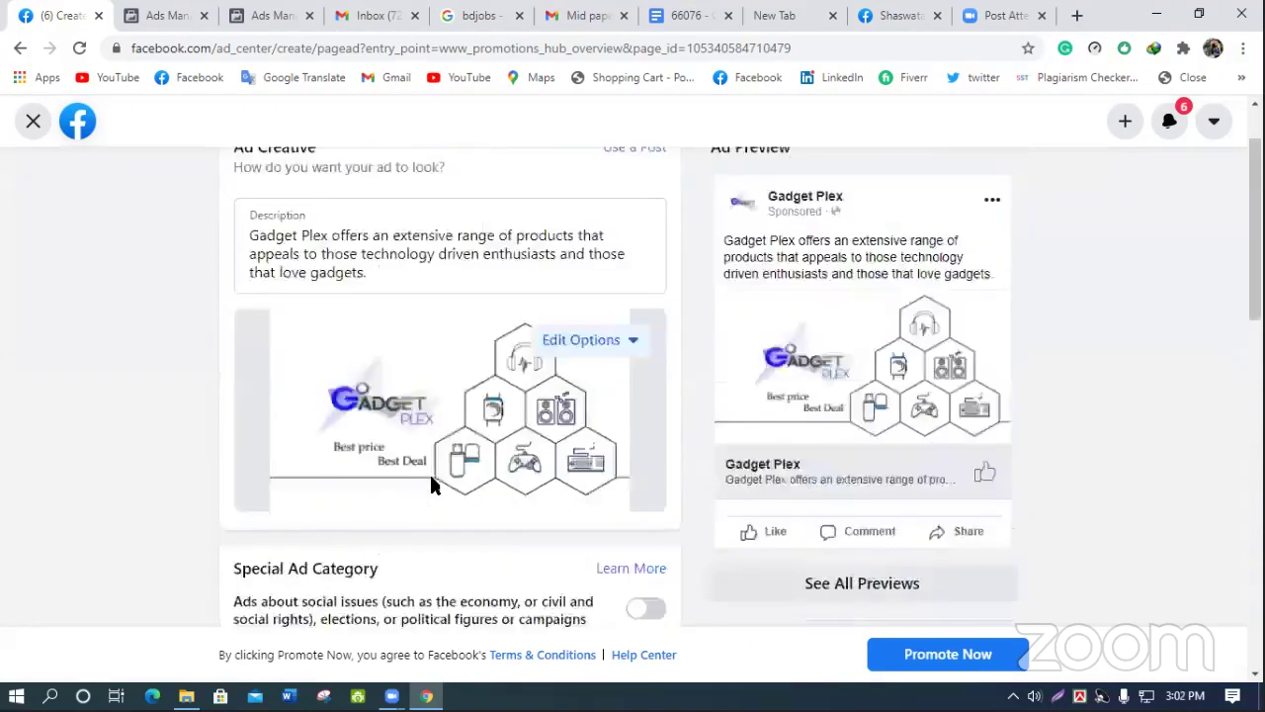
scroll(431, 484, down, 8)
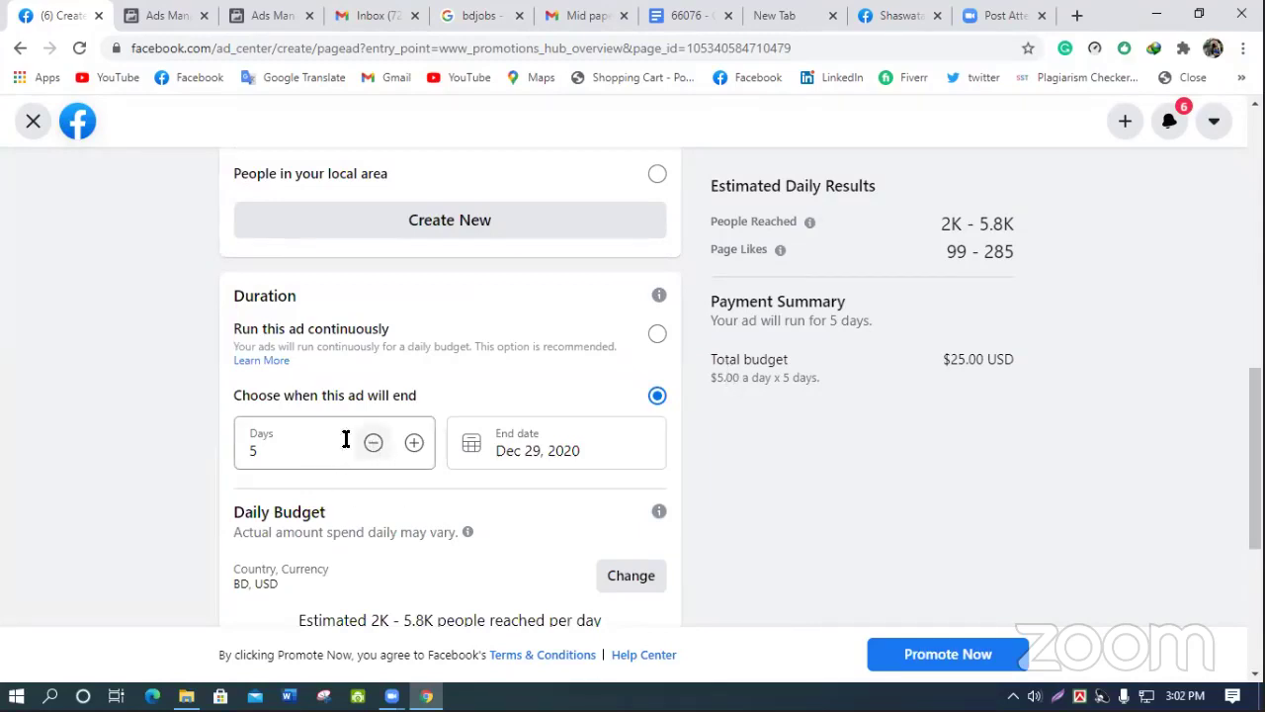
scroll(392, 476, down, 1)
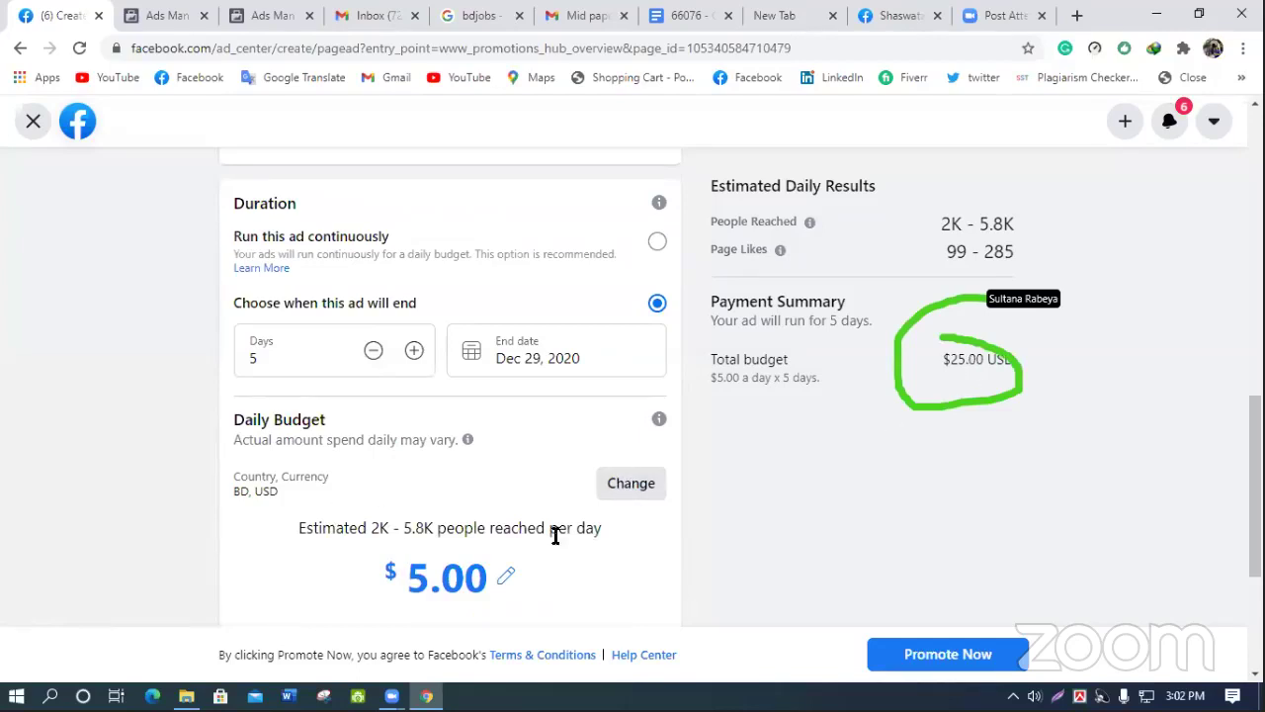
Leave the location and currency settings unchanged and set the run length to 5 days
click(644, 487)
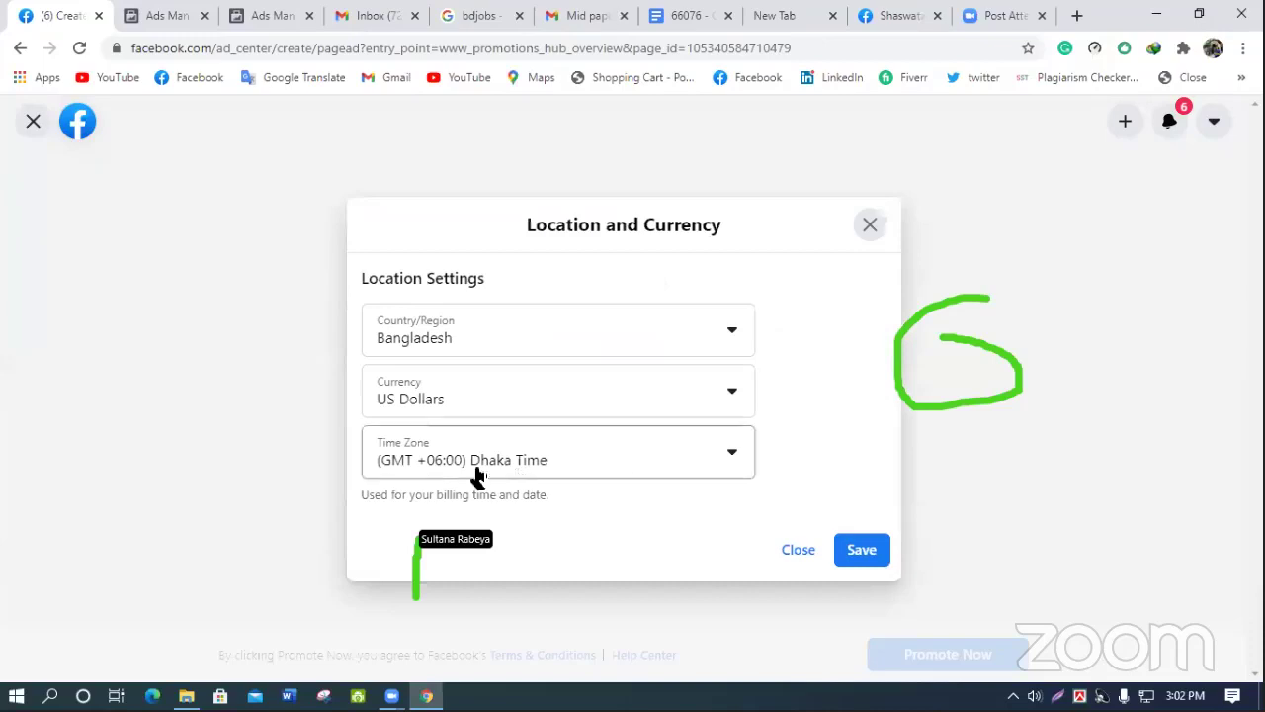
click(868, 227)
scroll(415, 451, up, 1)
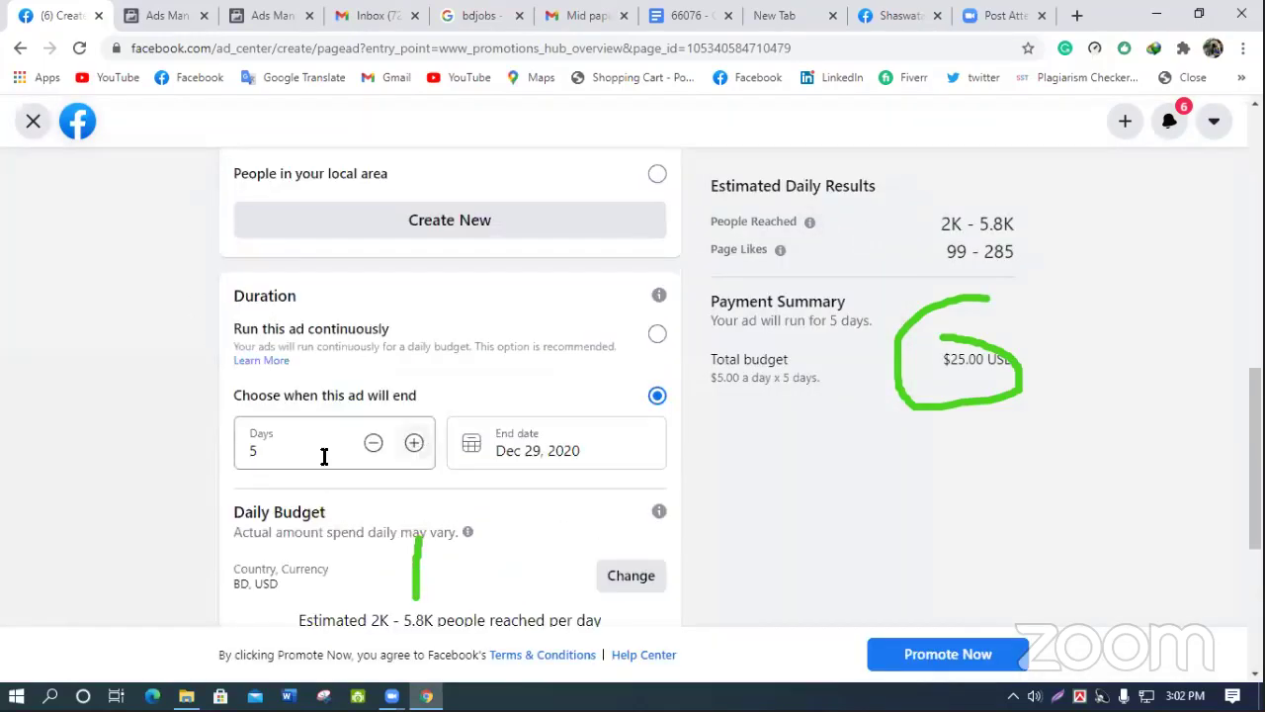
click(288, 431)
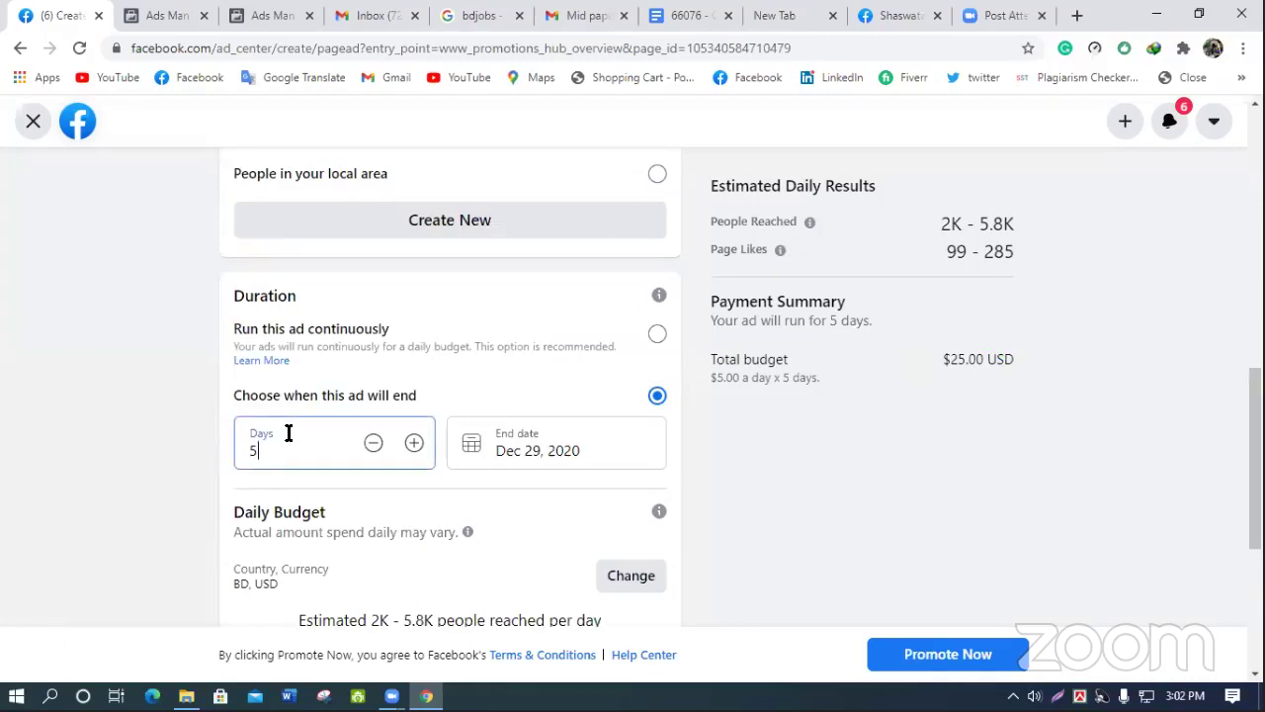
scroll(563, 547, down, 2)
Change the daily budget from $5.00 to $1.00, making a $5.00 total over 5 days
click(420, 485)
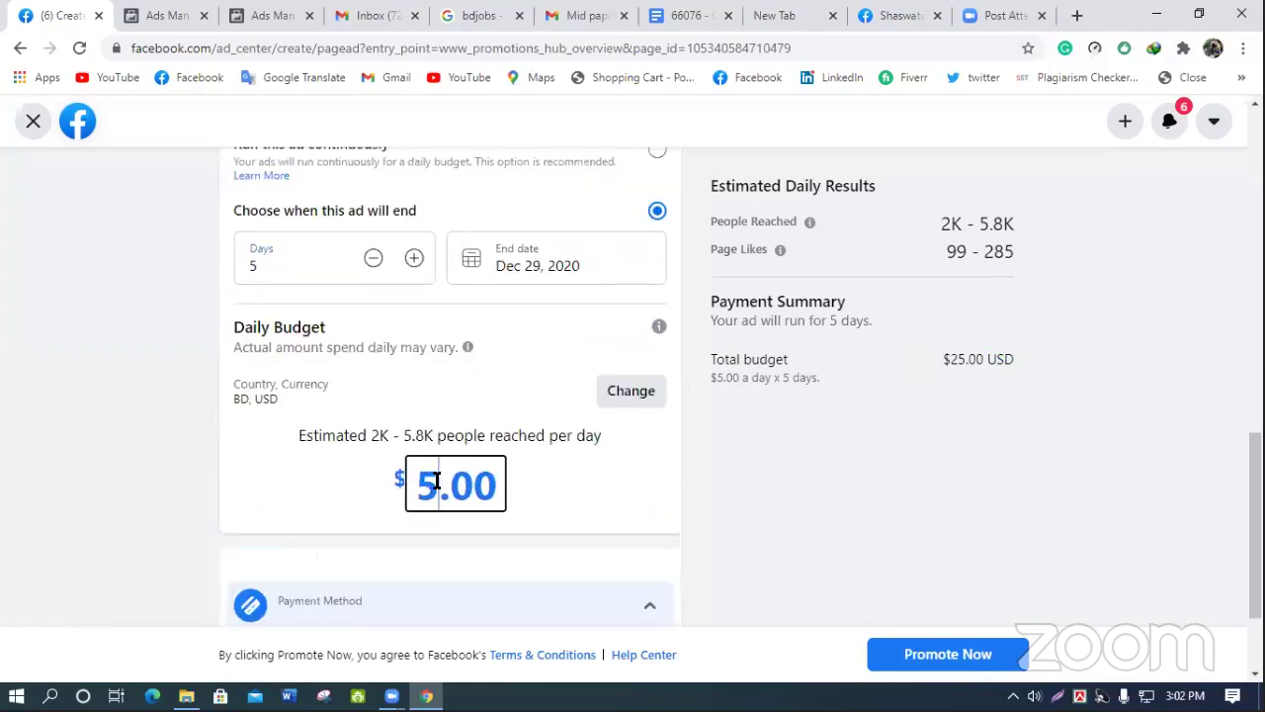
key(BackSpace)
text(1)
click(622, 511)
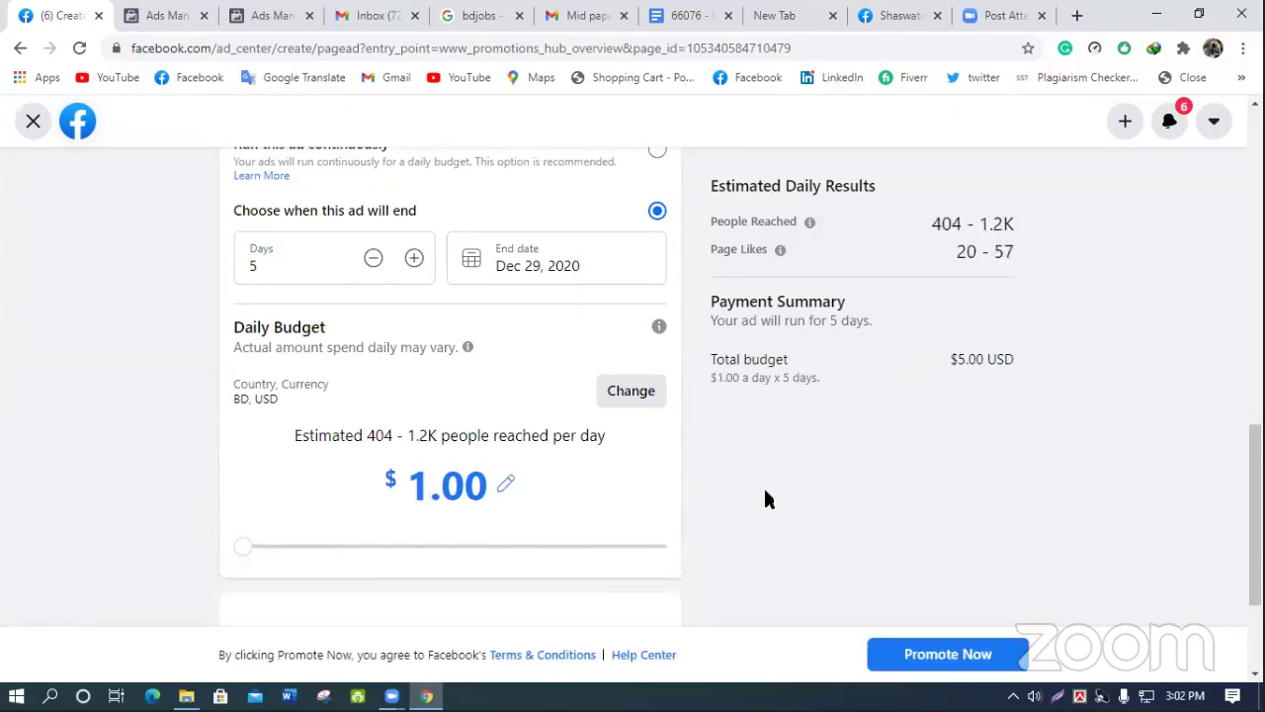
scroll(764, 494, up, 1)
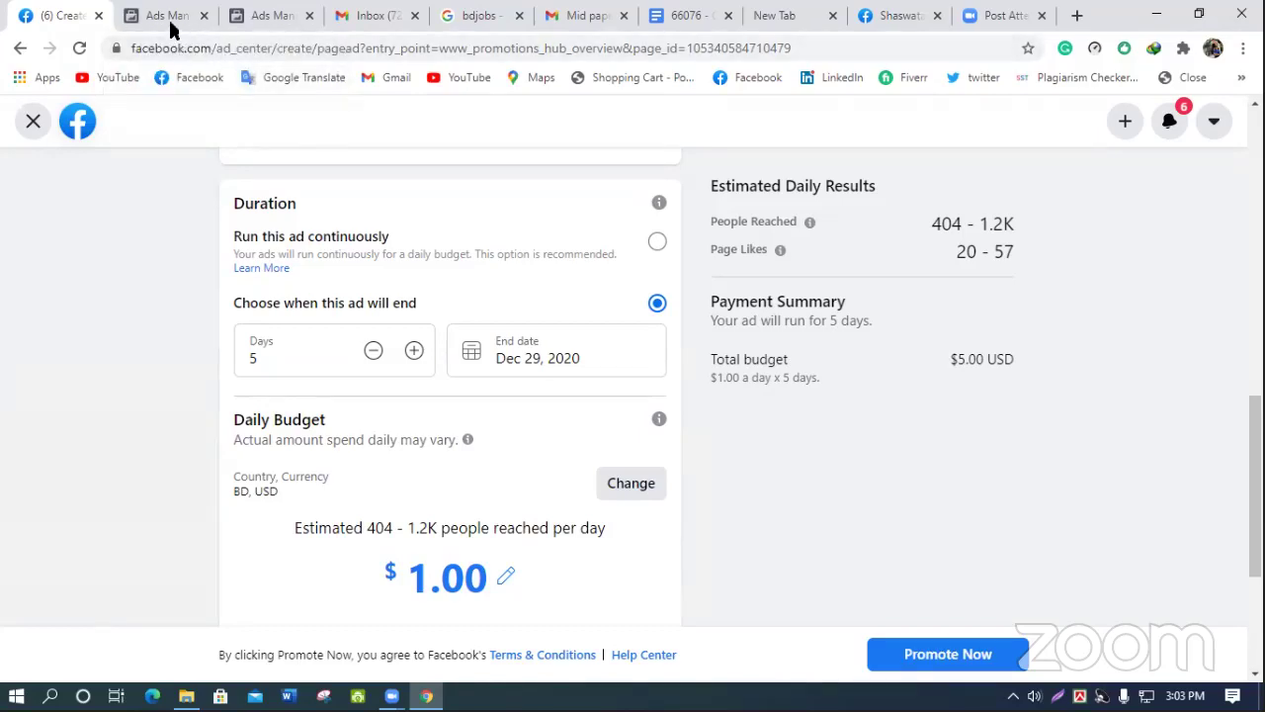
Add Chittagong, Chittagong Division to the Ads Manager ad set's locations beside Dhaka
click(161, 20)
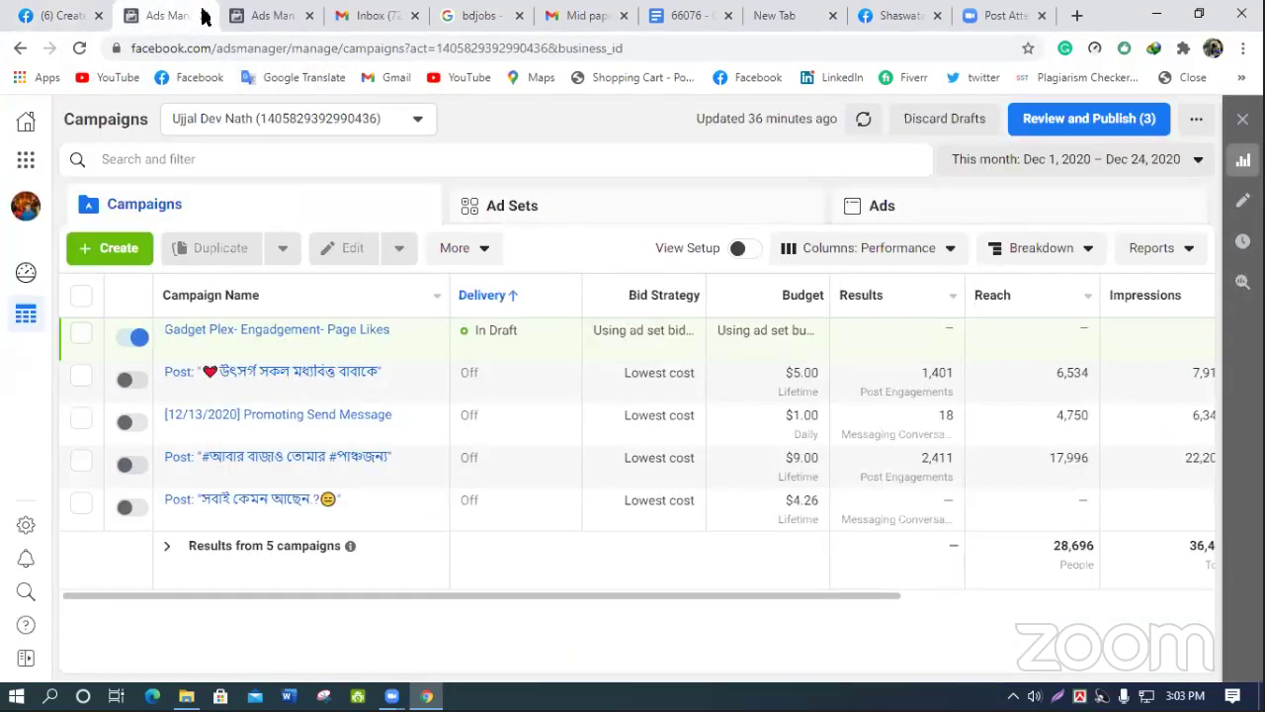
click(254, 14)
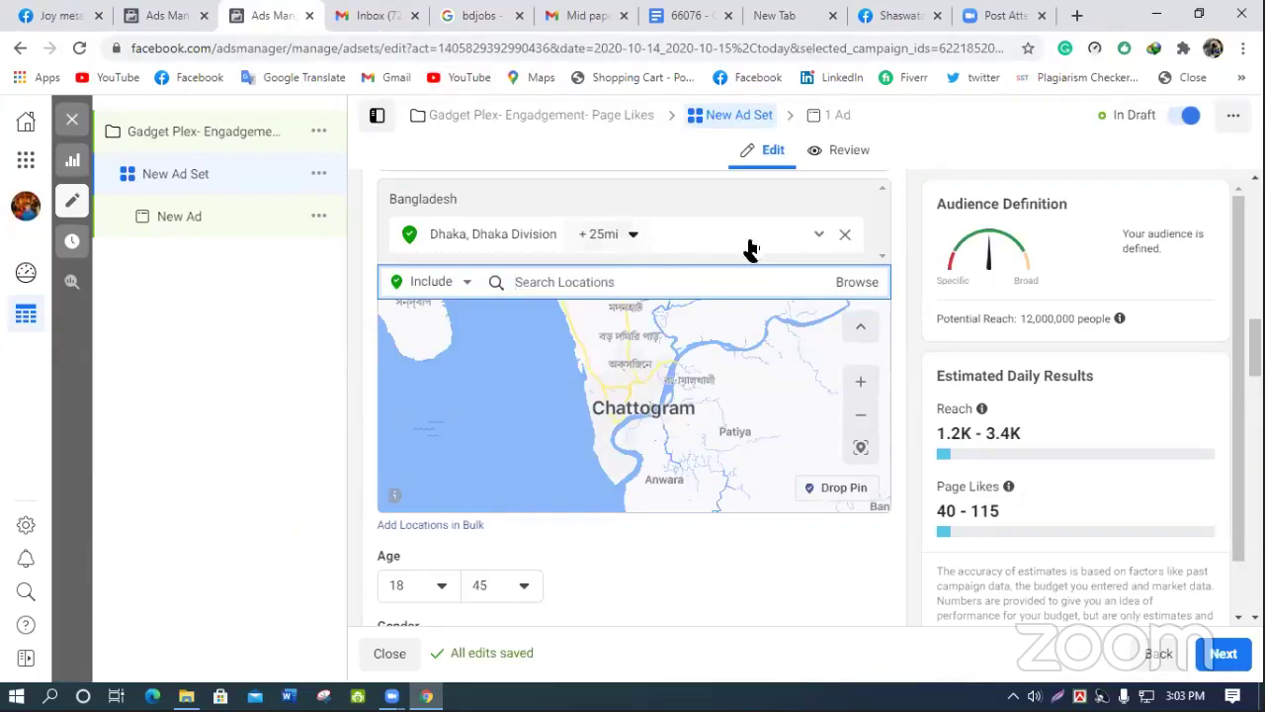
scroll(689, 247, up, 1)
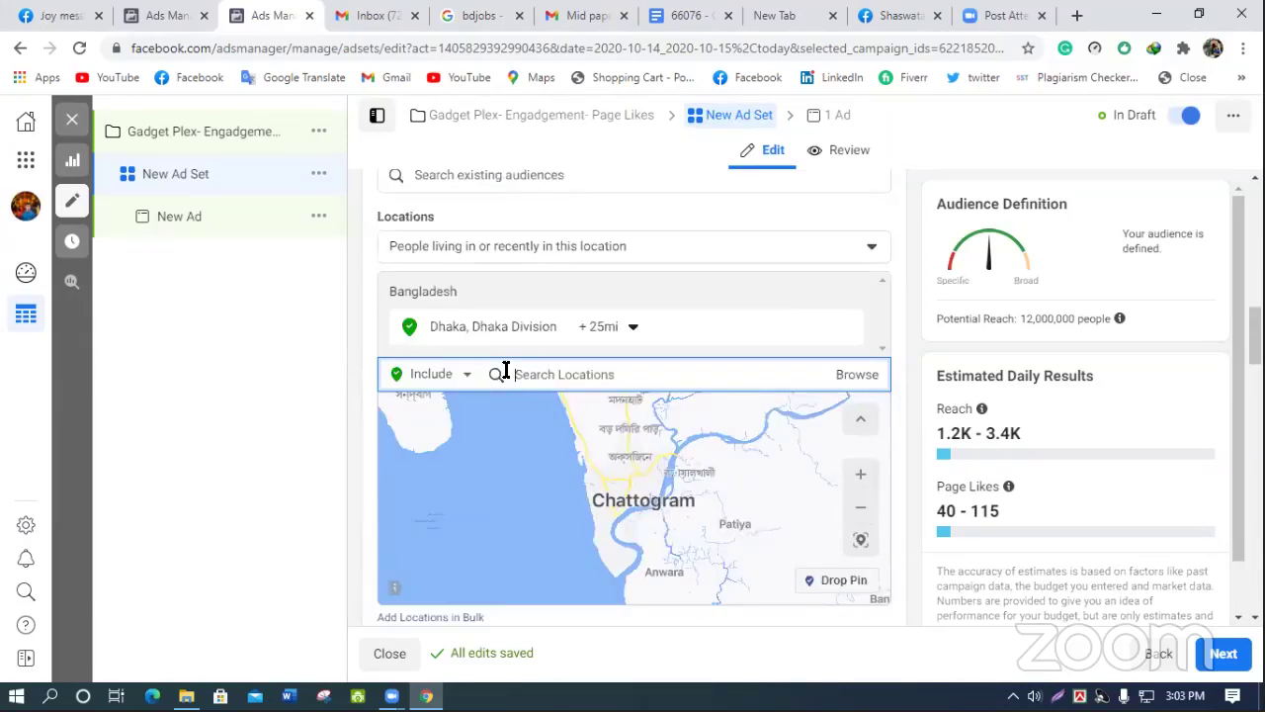
text(chi)
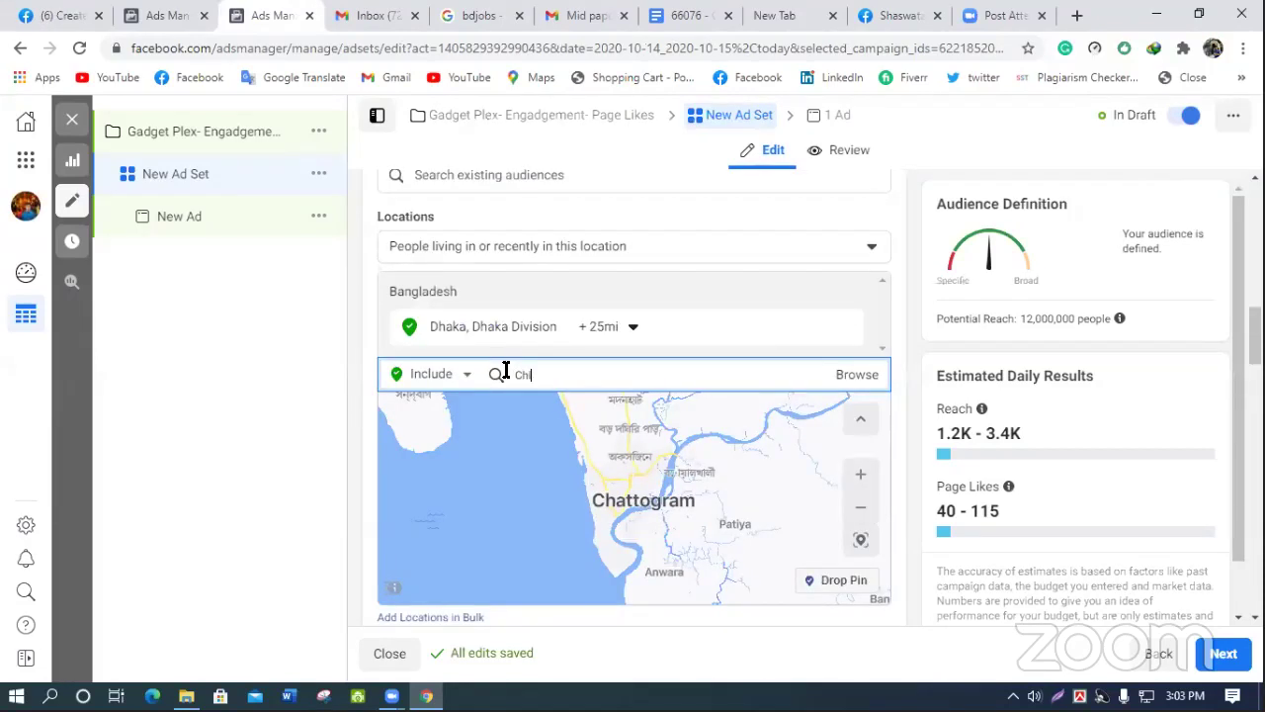
text(ttagom)
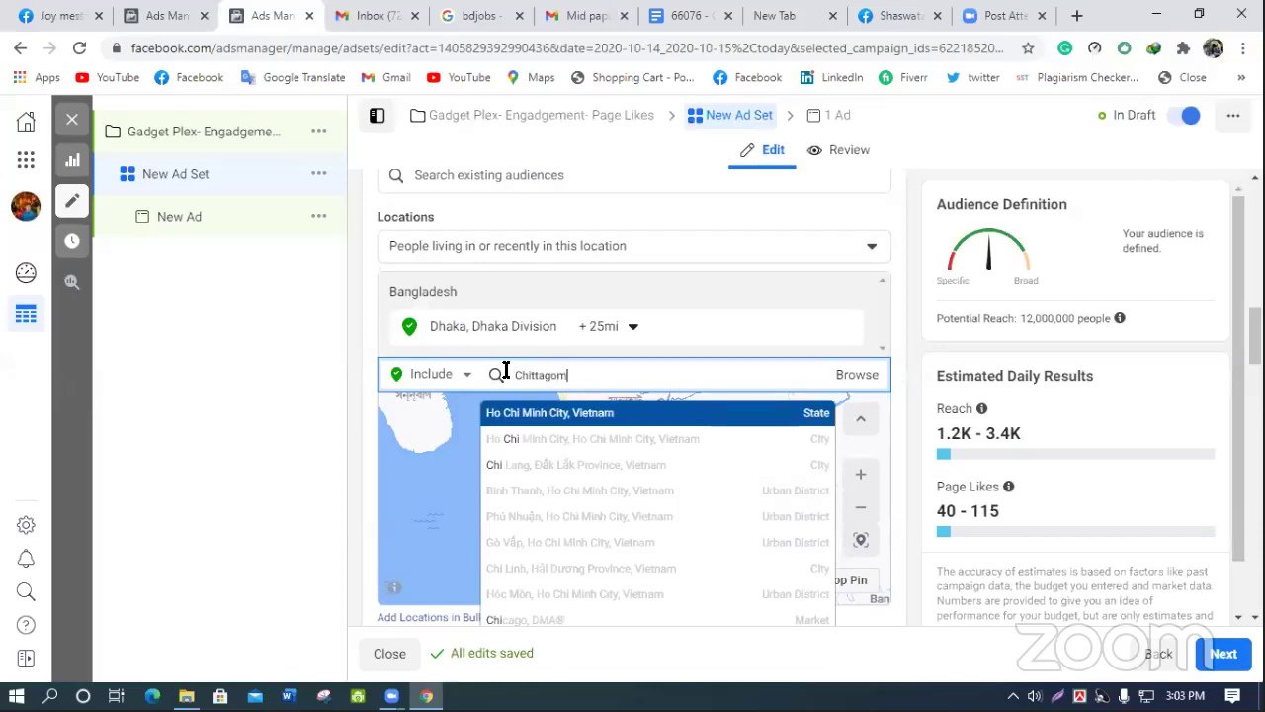
key(BackSpace)
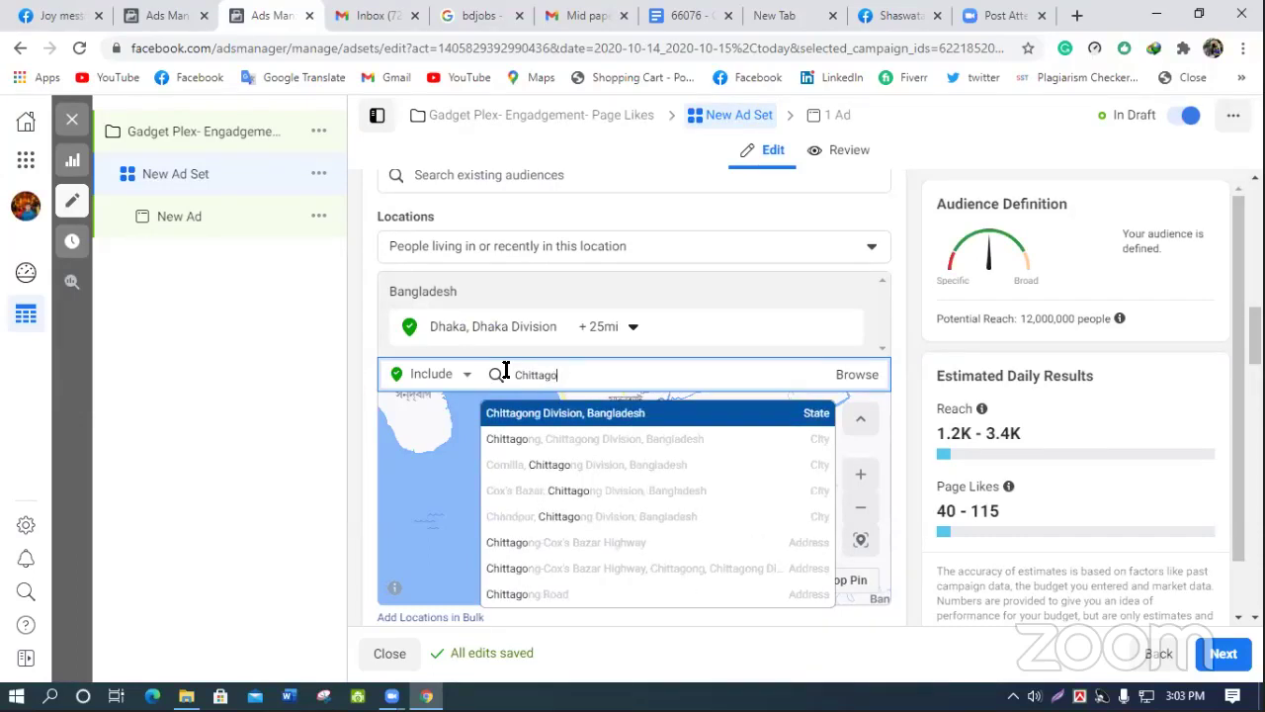
click(511, 440)
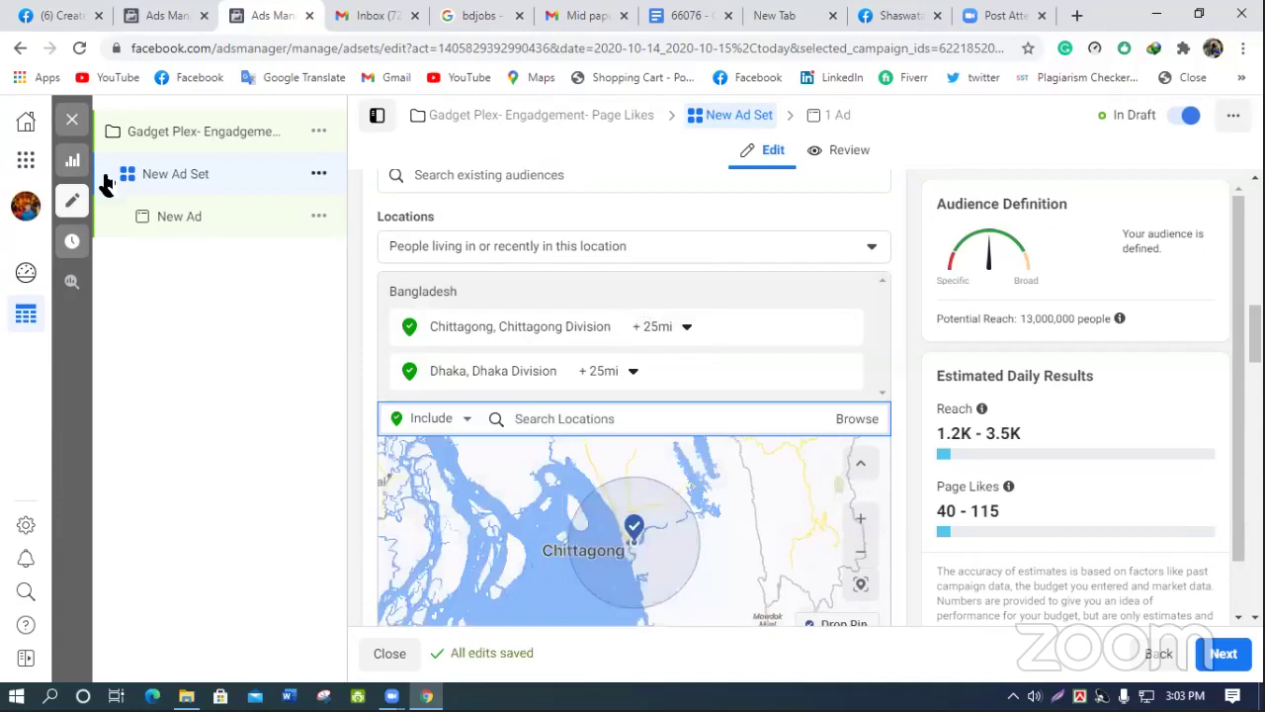
click(41, 14)
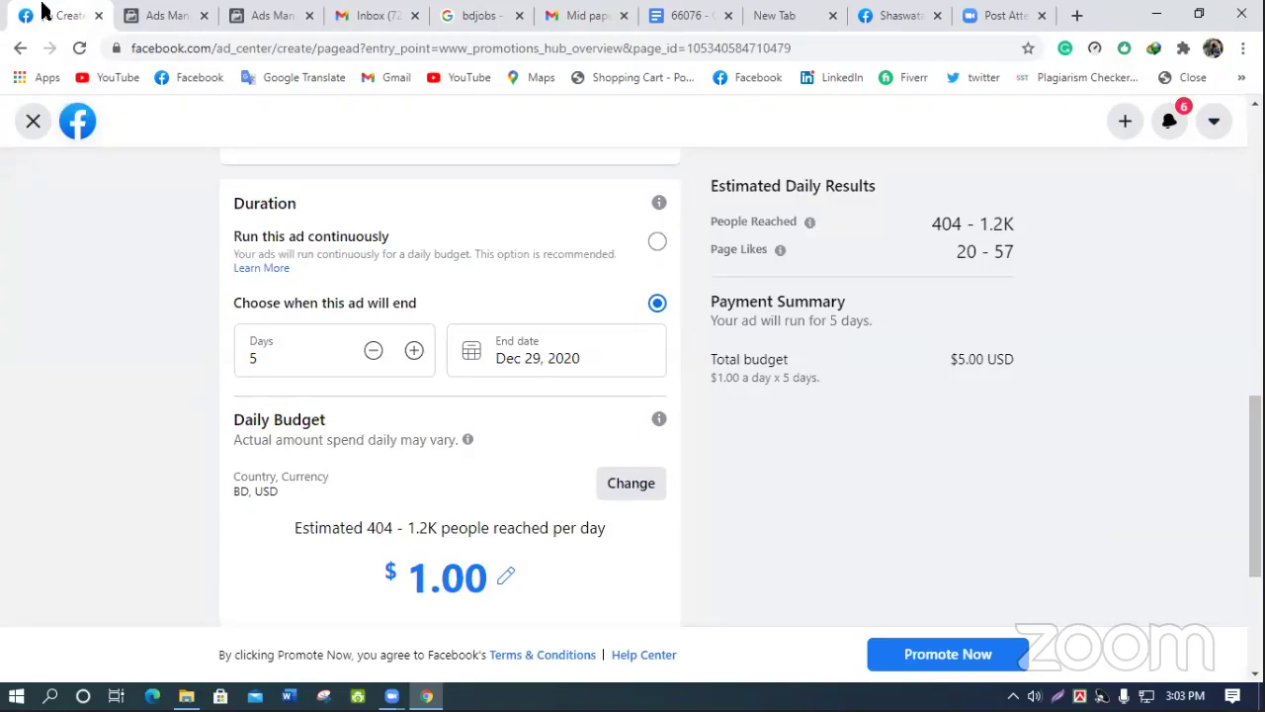
click(373, 352)
click(373, 353)
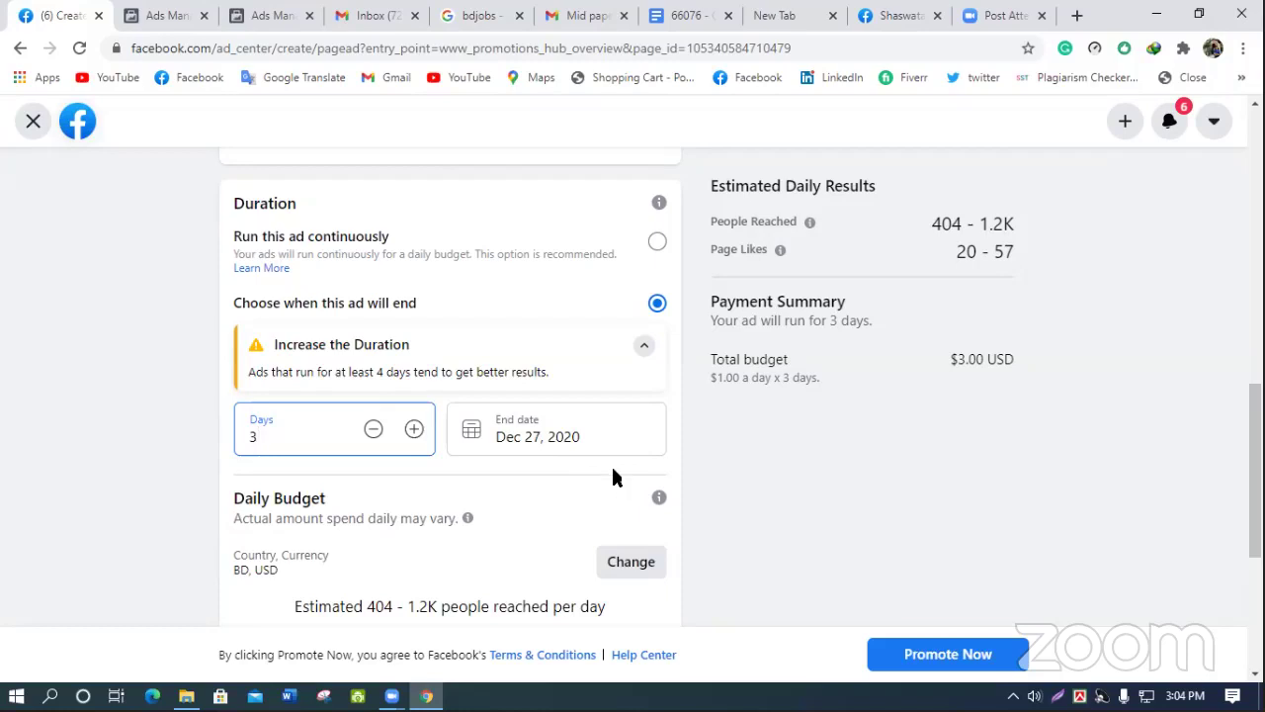
scroll(611, 477, down, 2)
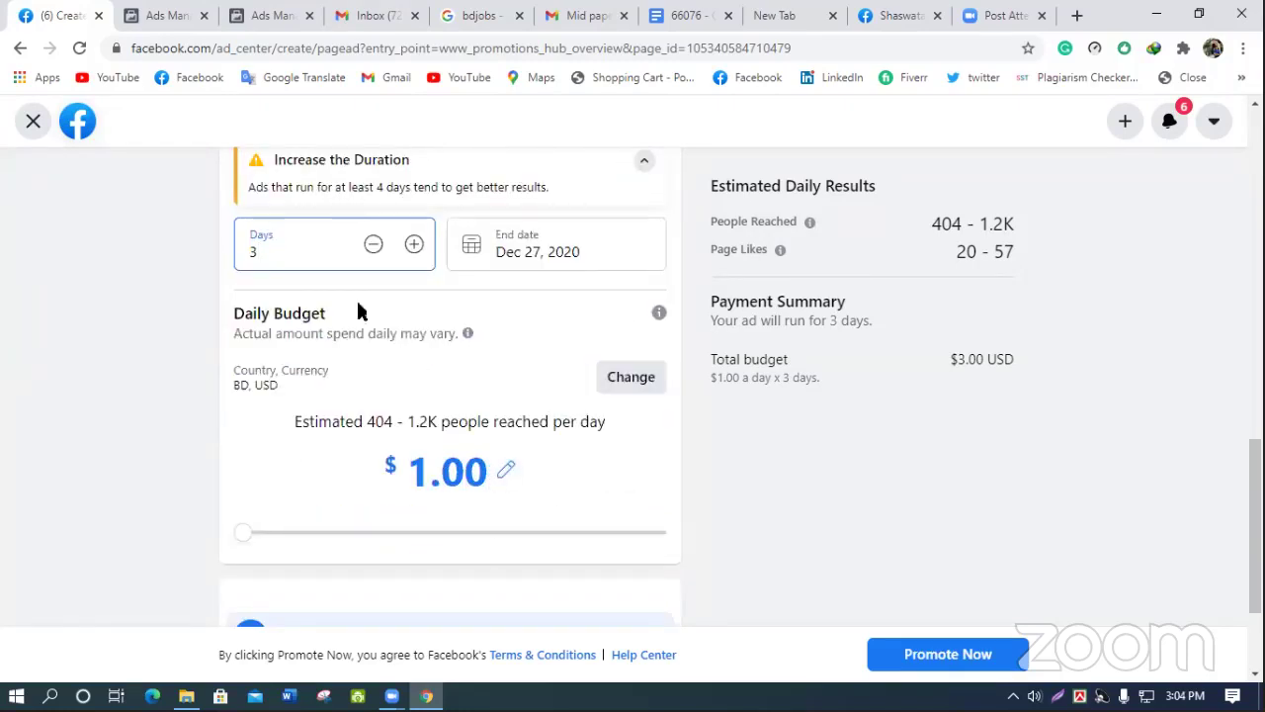
click(413, 245)
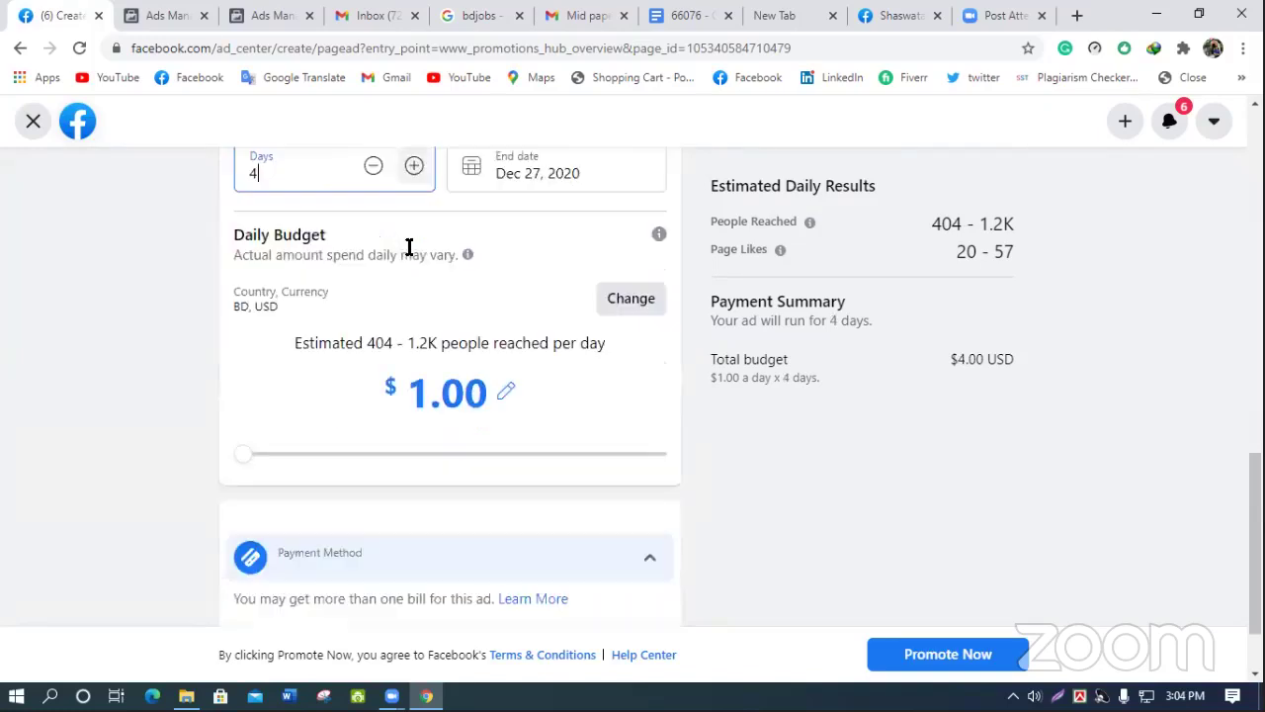
double_click(413, 165)
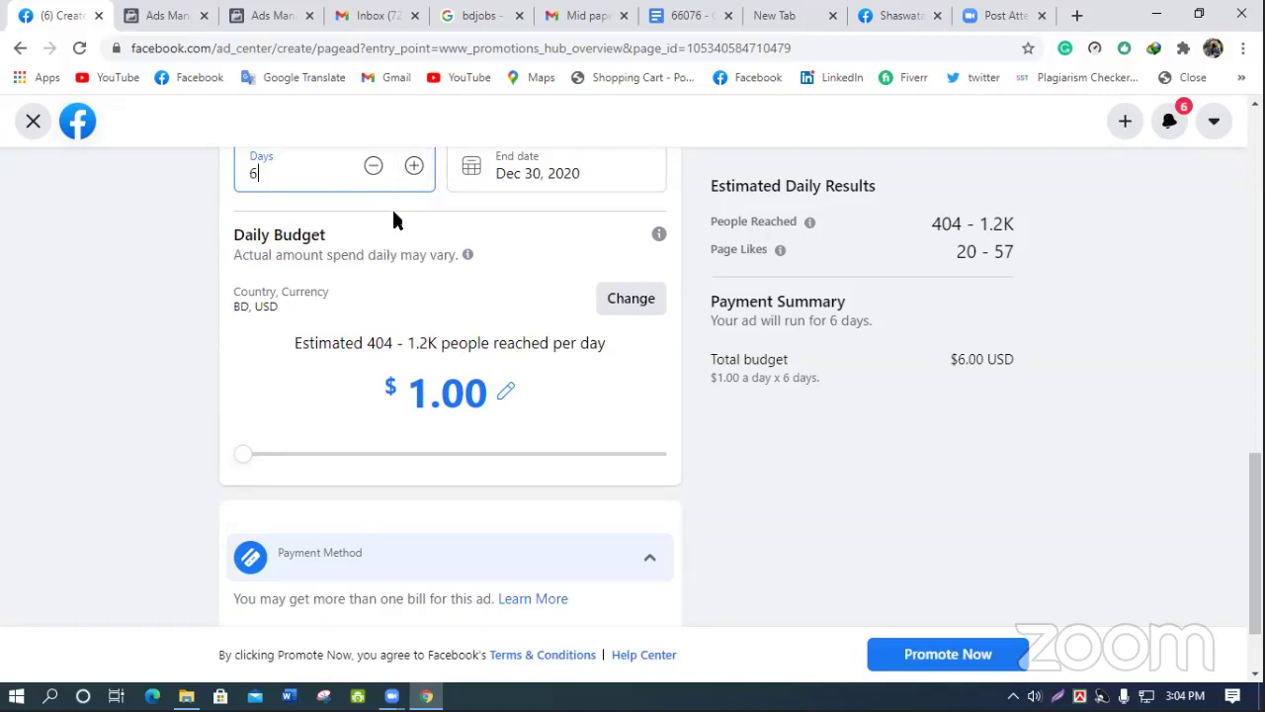
click(373, 165)
scroll(578, 333, up, 1)
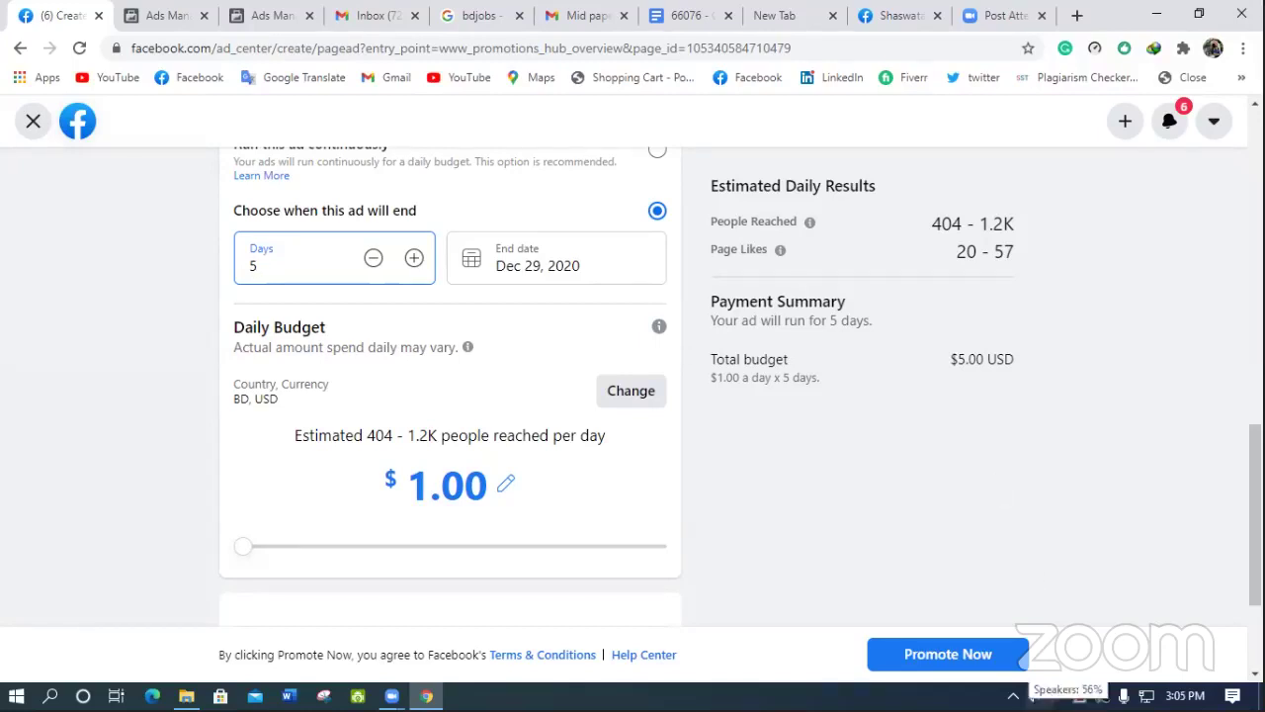
click(1034, 695)
scroll(1034, 692, up, 5)
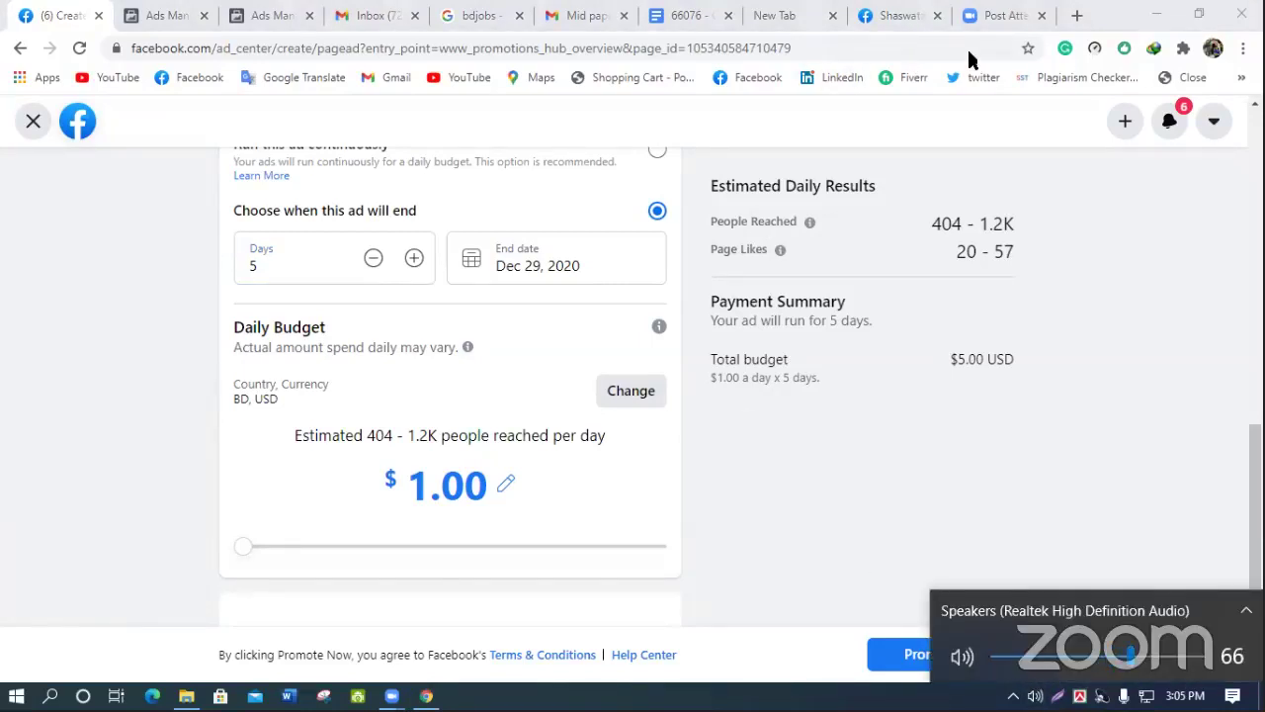
scroll(968, 49, down, 6)
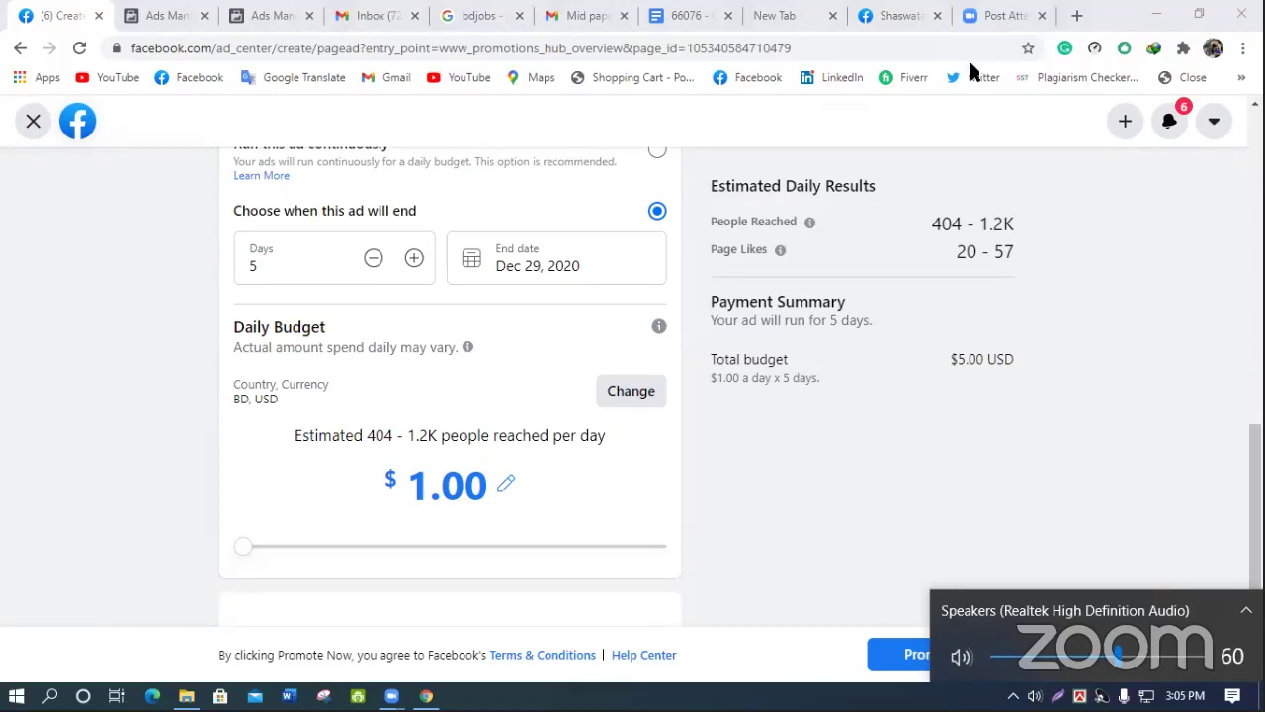
scroll(971, 64, down, 5)
scroll(970, 65, down, 1)
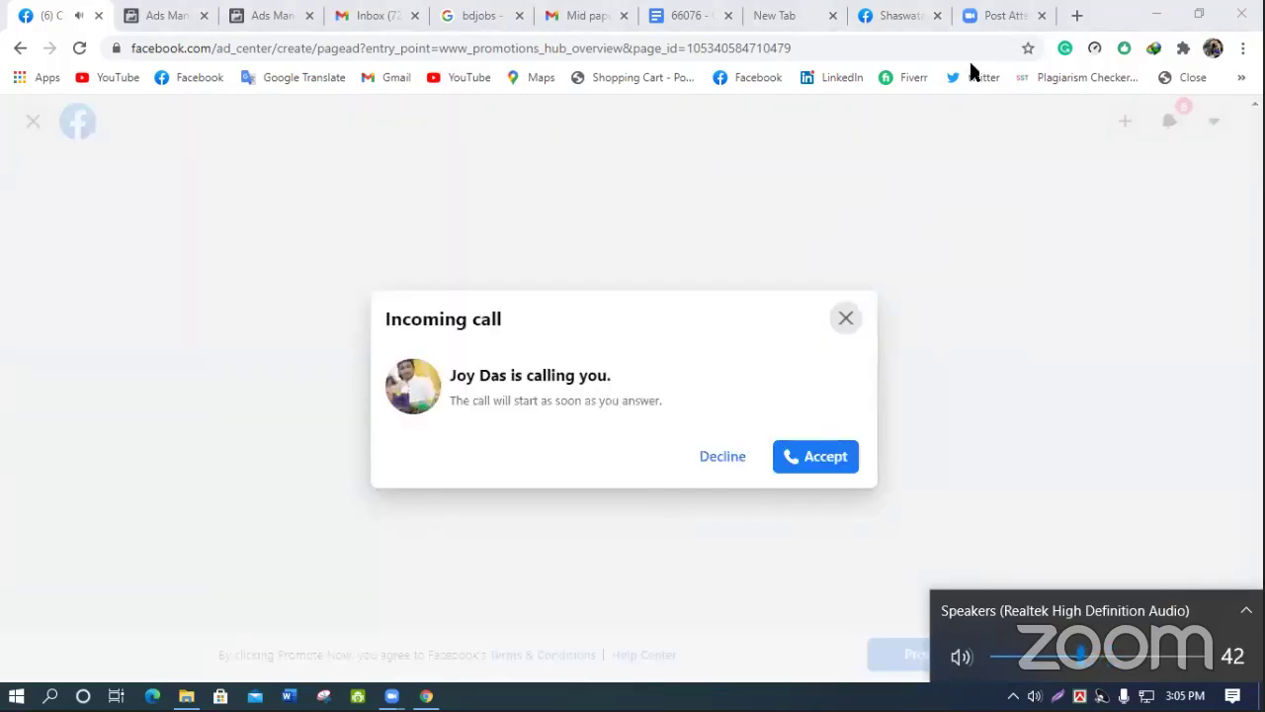
scroll(970, 65, down, 1)
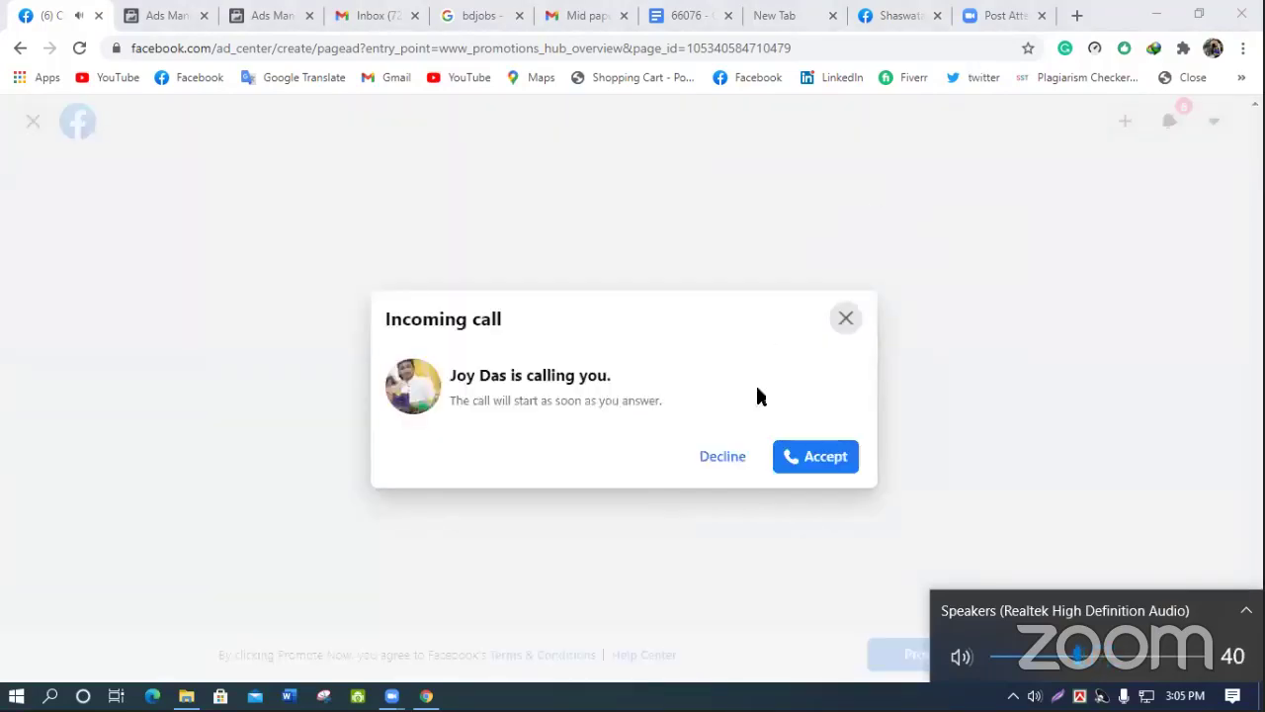
click(718, 463)
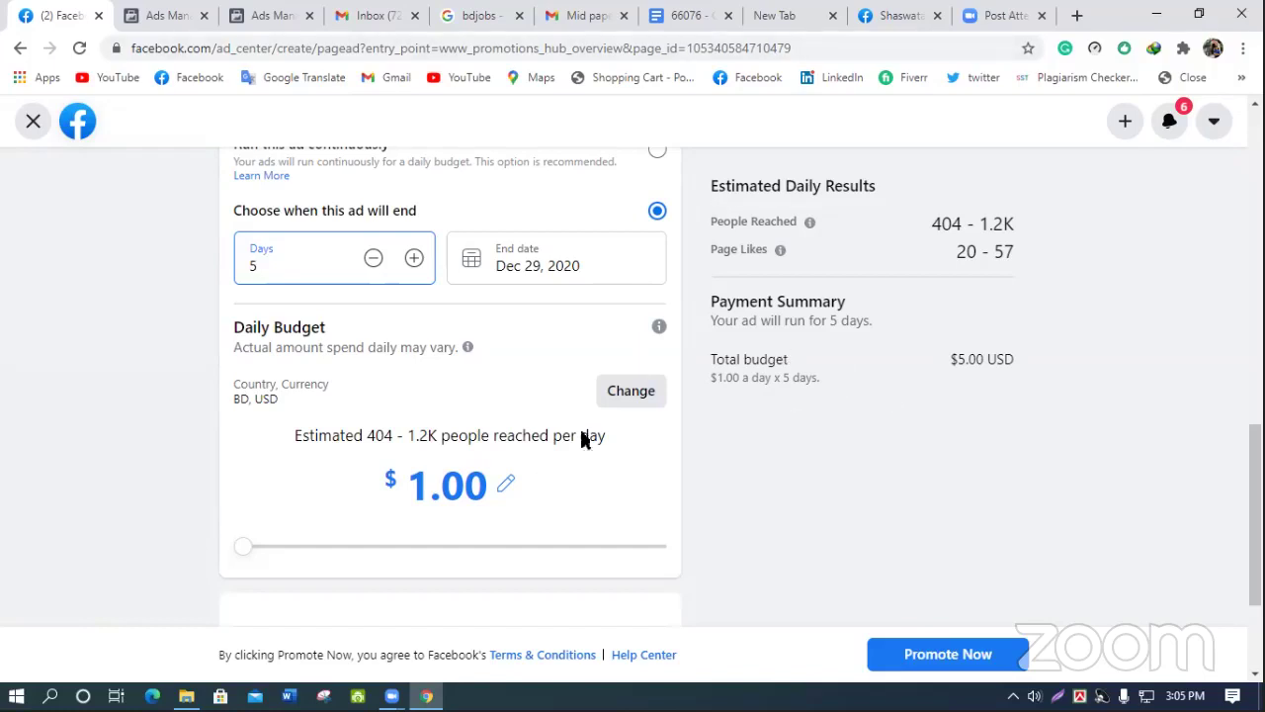
Review Audience Details, then open the $1.00 daily budget amount for editing
scroll(709, 427, up, 2)
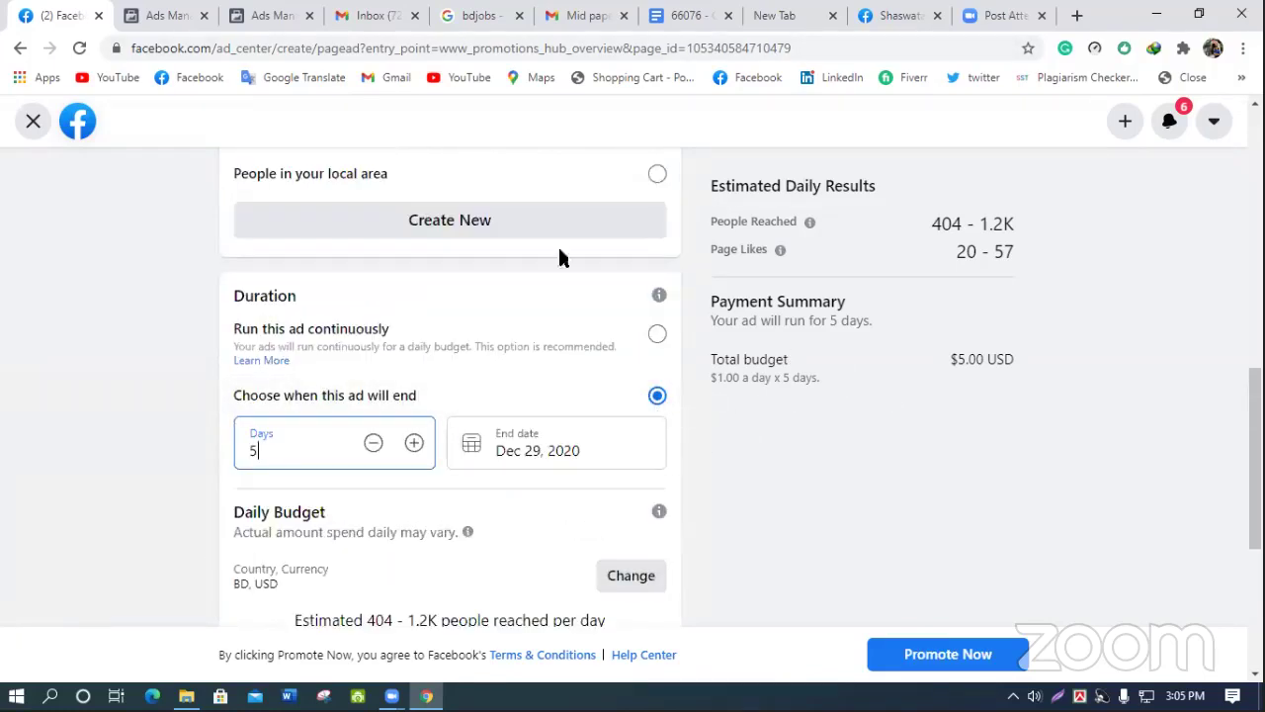
scroll(840, 371, up, 1)
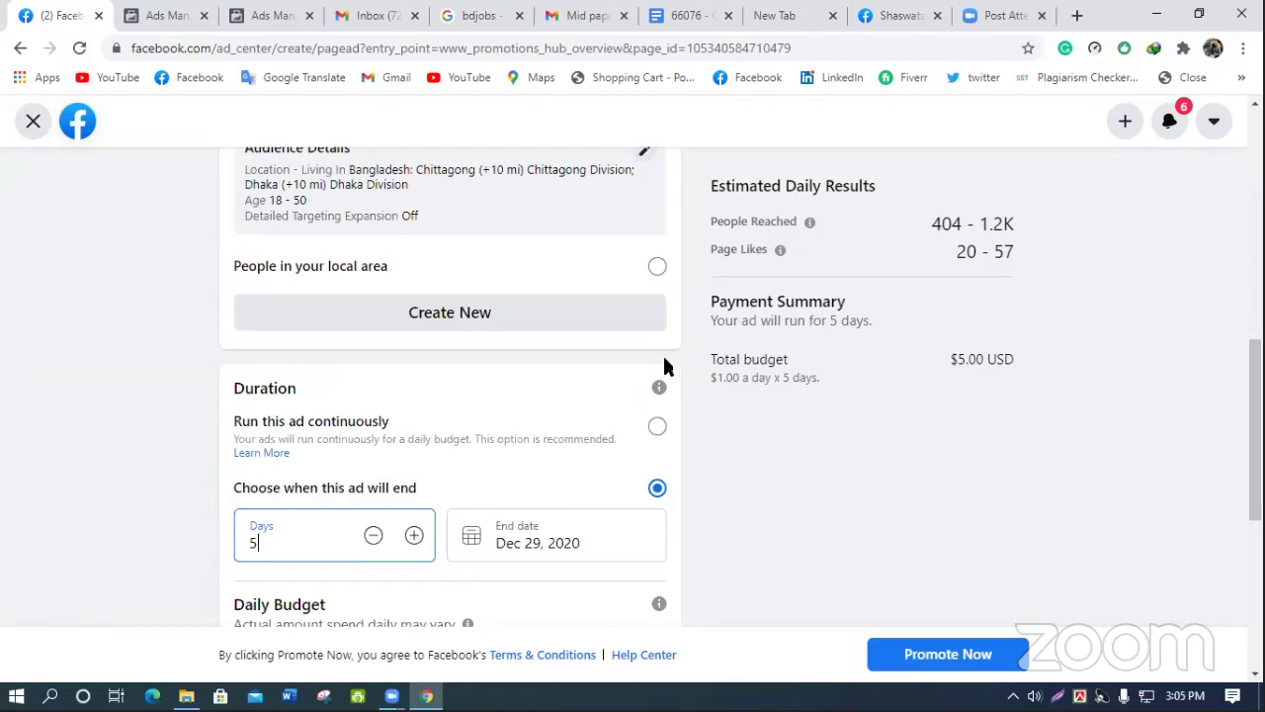
scroll(664, 366, down, 3)
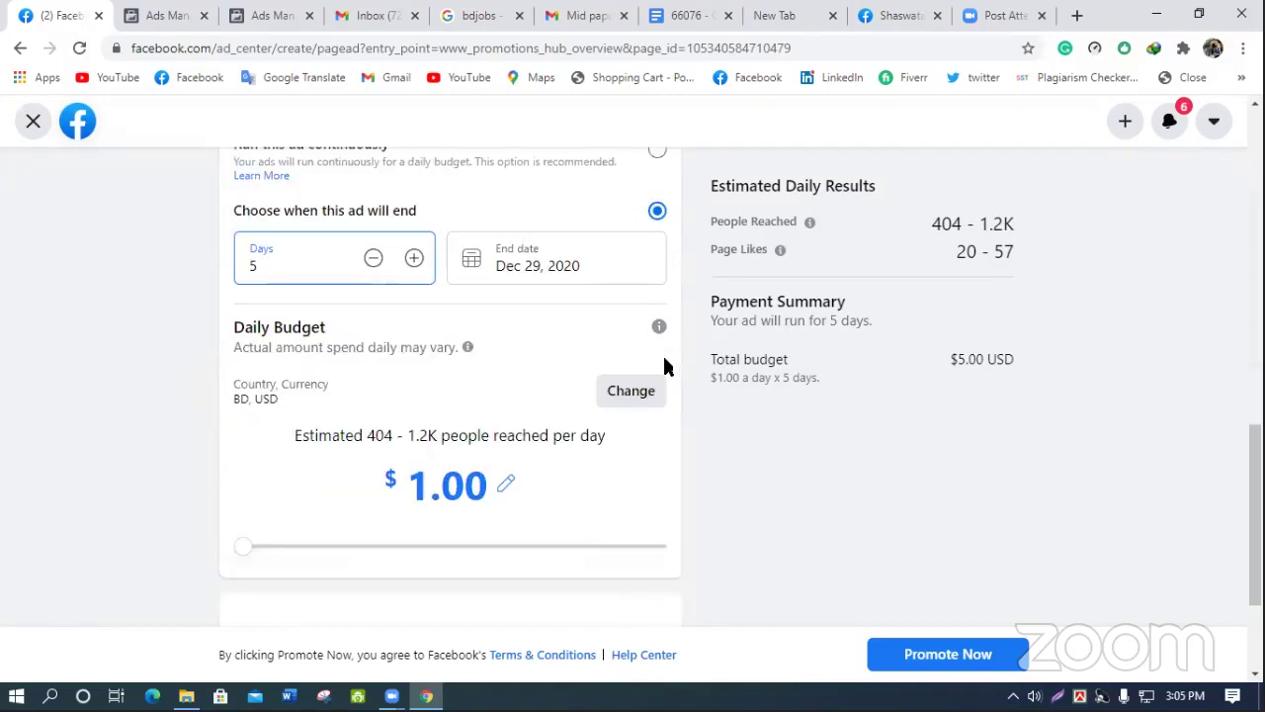
click(507, 486)
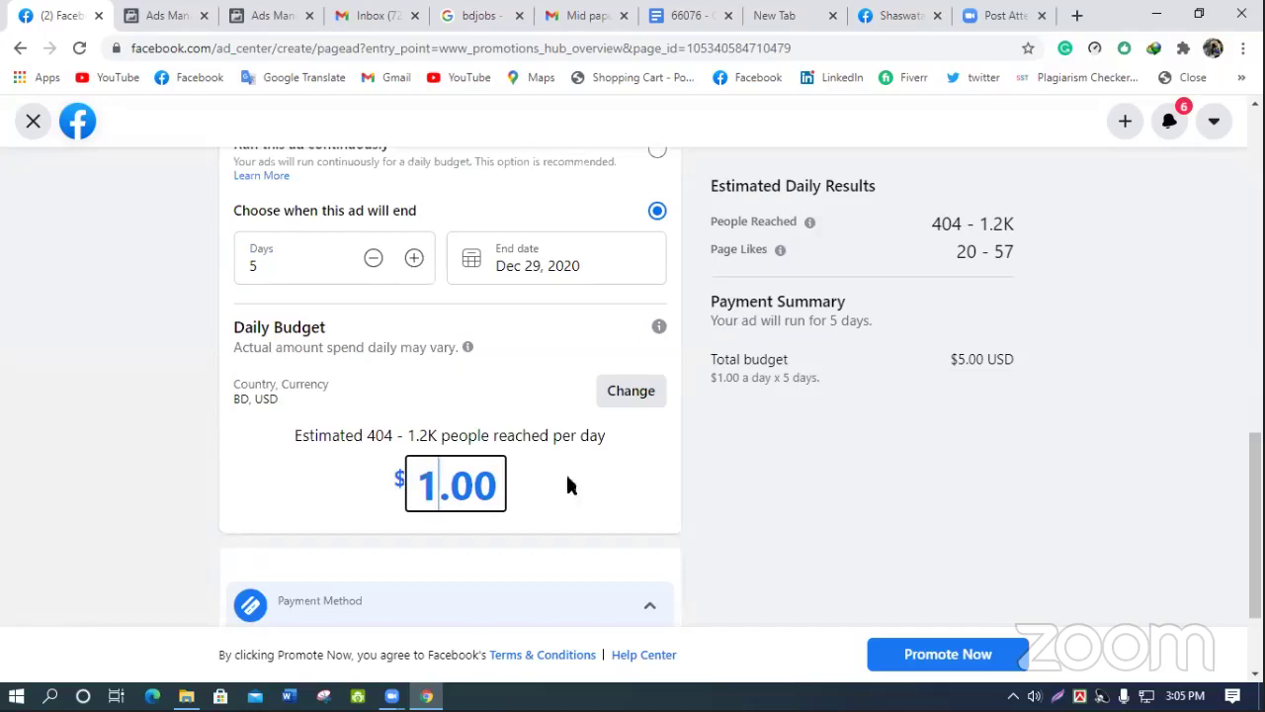
Change the account currency to Bangladeshi Taka and save the location and currency settings
click(633, 393)
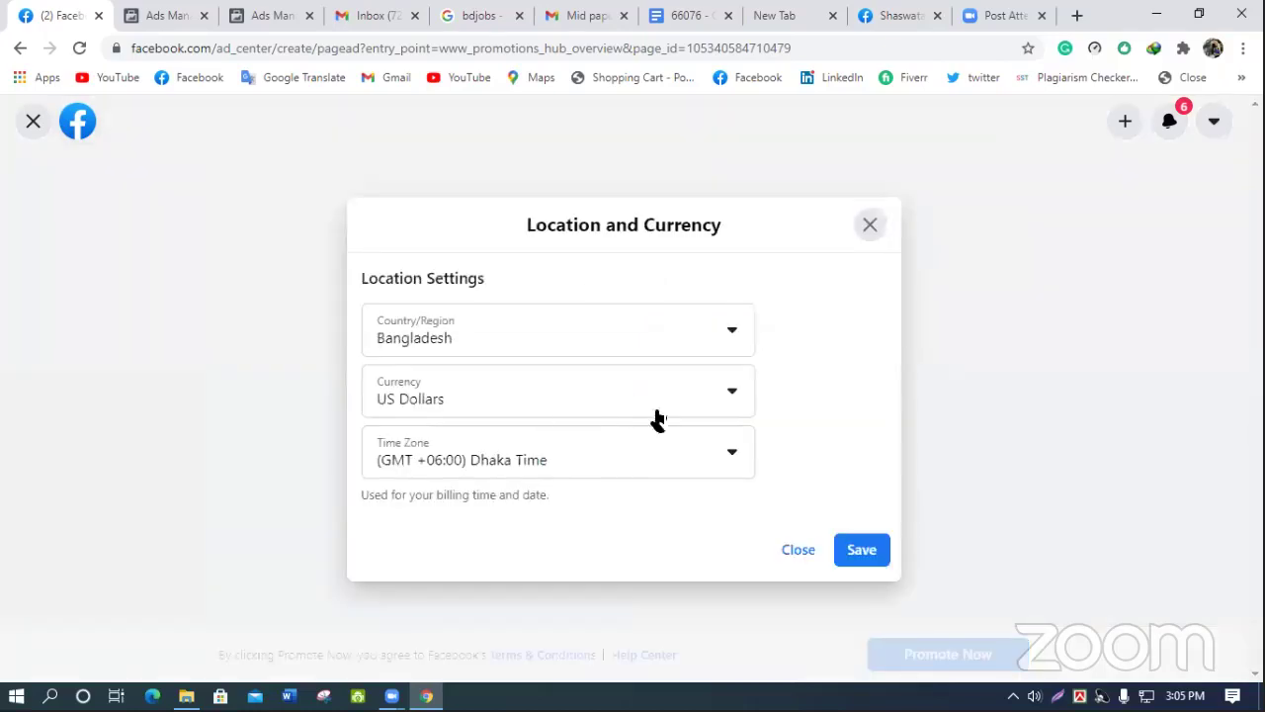
click(733, 398)
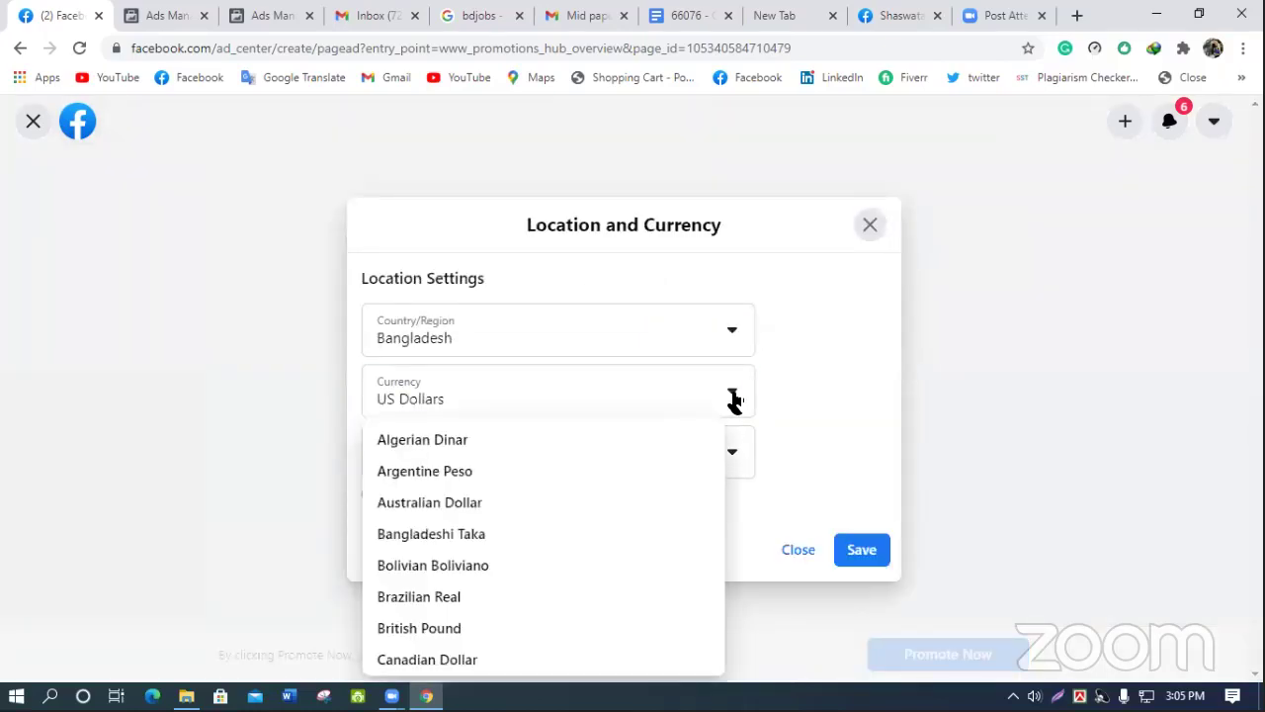
scroll(627, 518, down, 3)
scroll(626, 517, down, 6)
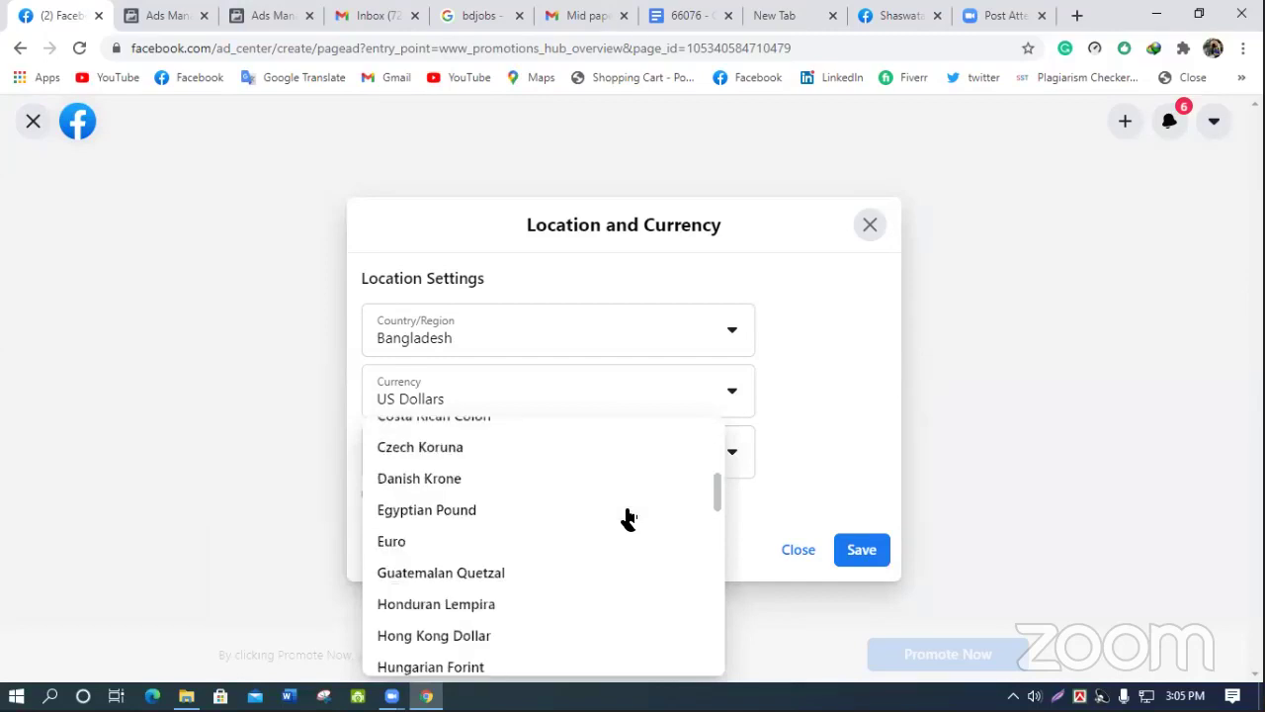
scroll(627, 517, up, 8)
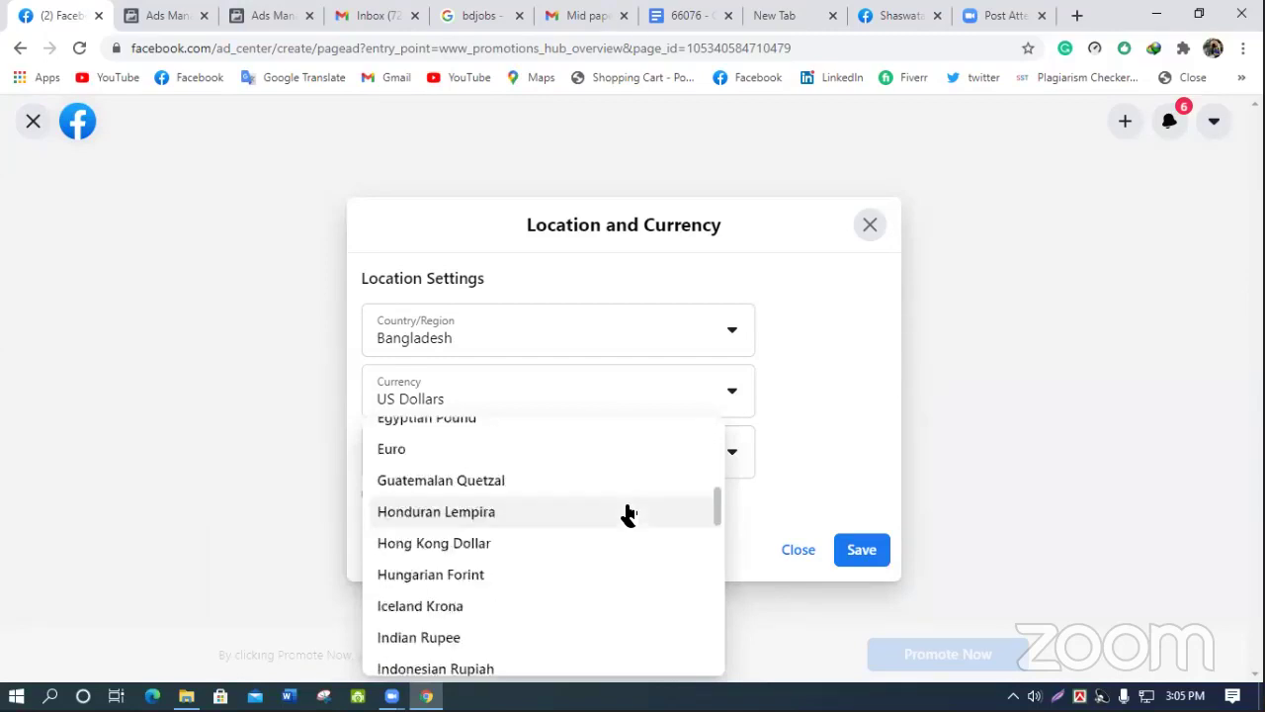
scroll(558, 504, down, 1)
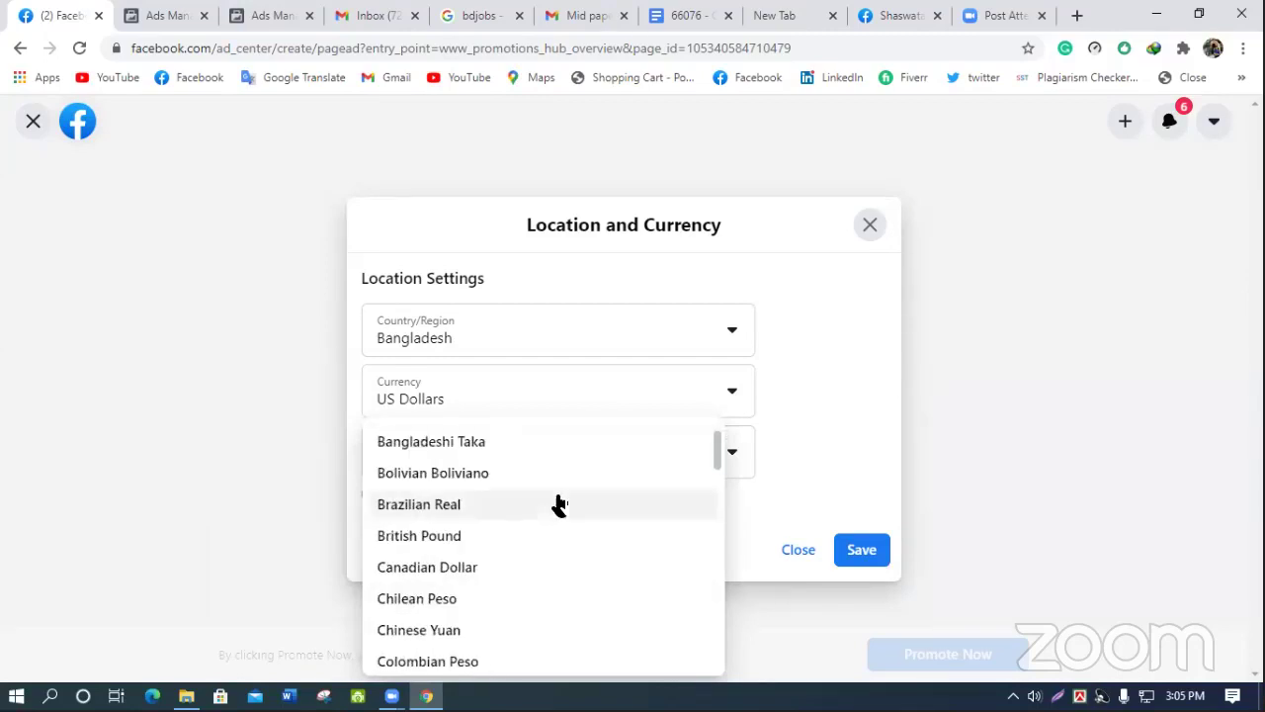
scroll(555, 504, up, 1)
click(496, 539)
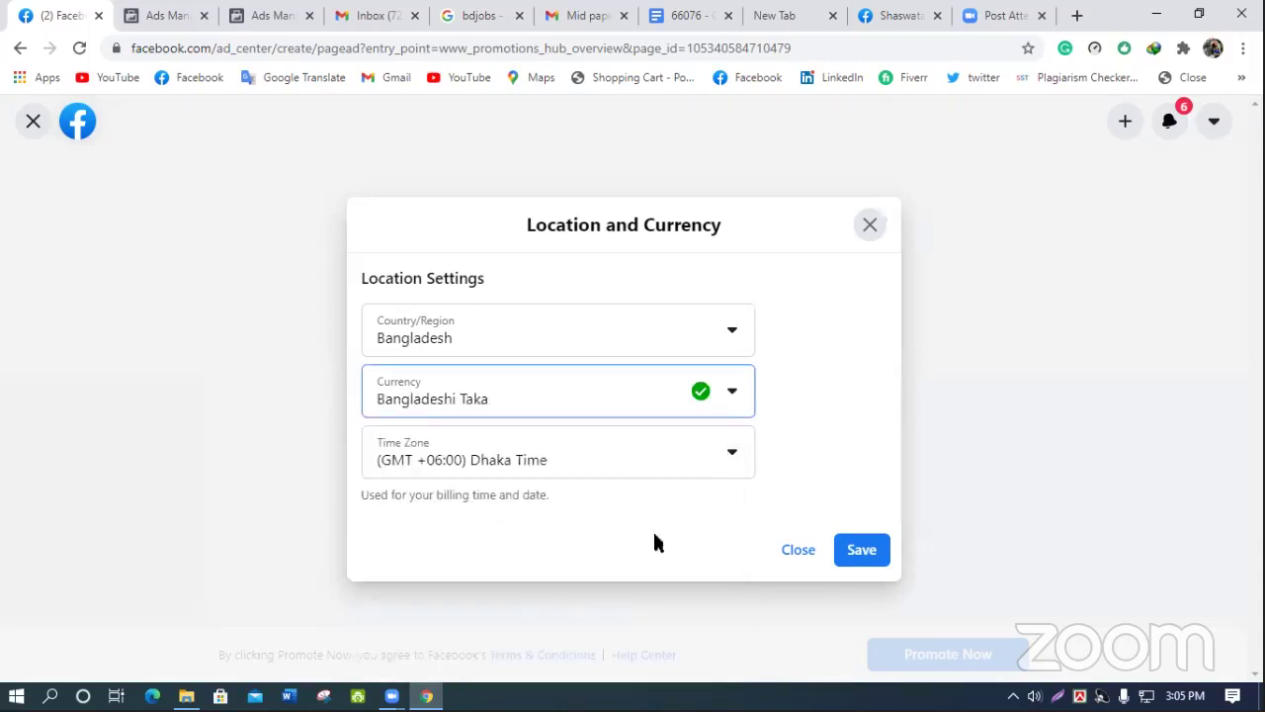
click(857, 554)
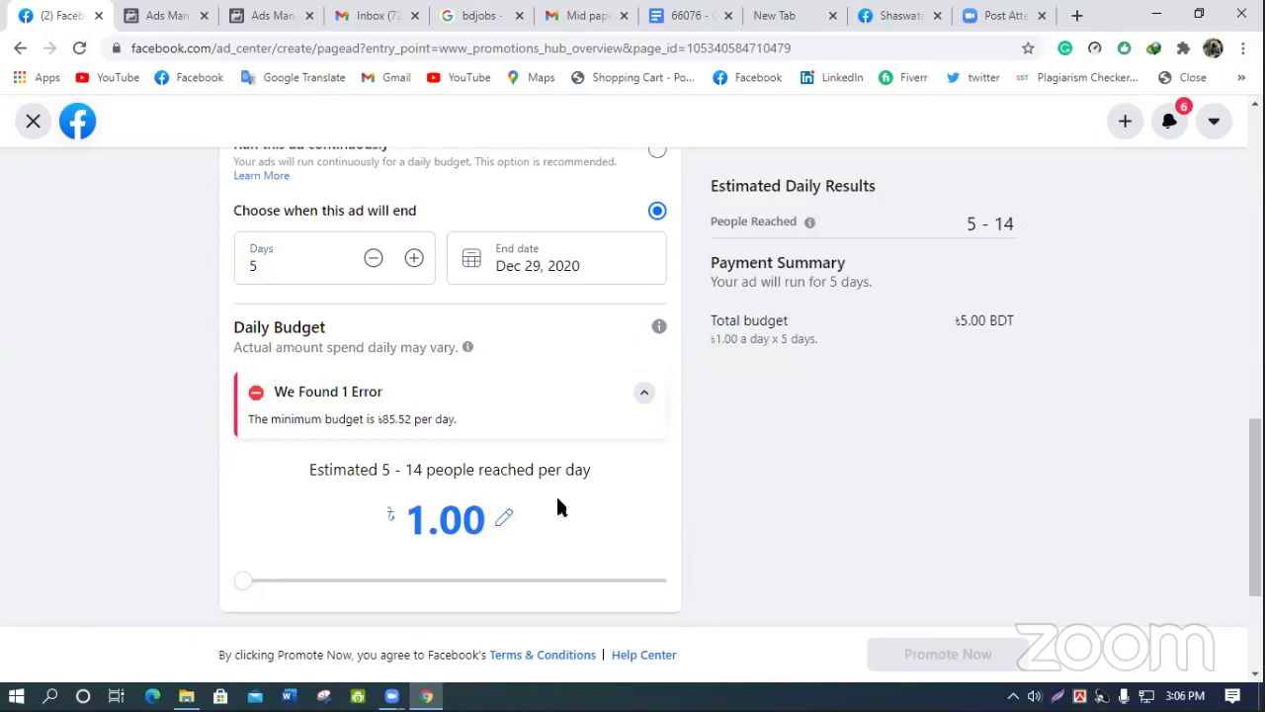
Set the daily budget to ৳86.00, for a ৳430.00 BDT total over 5 days
click(433, 521)
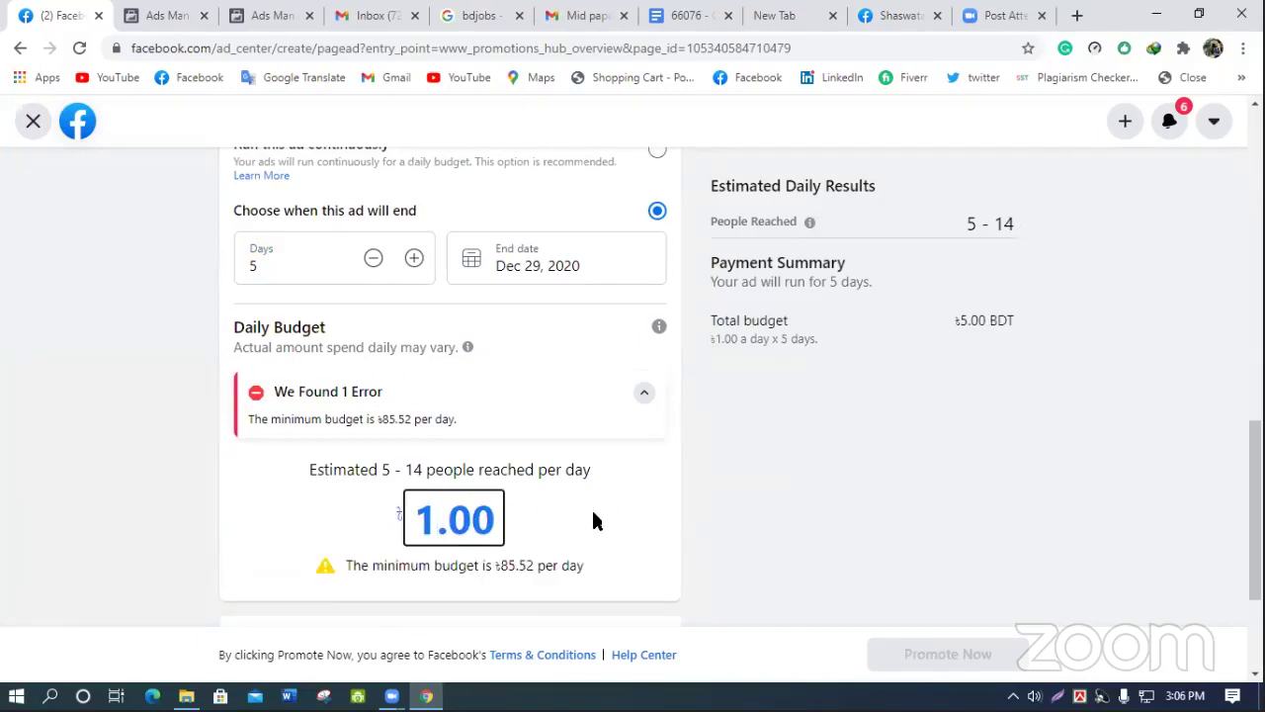
key(BackSpace)
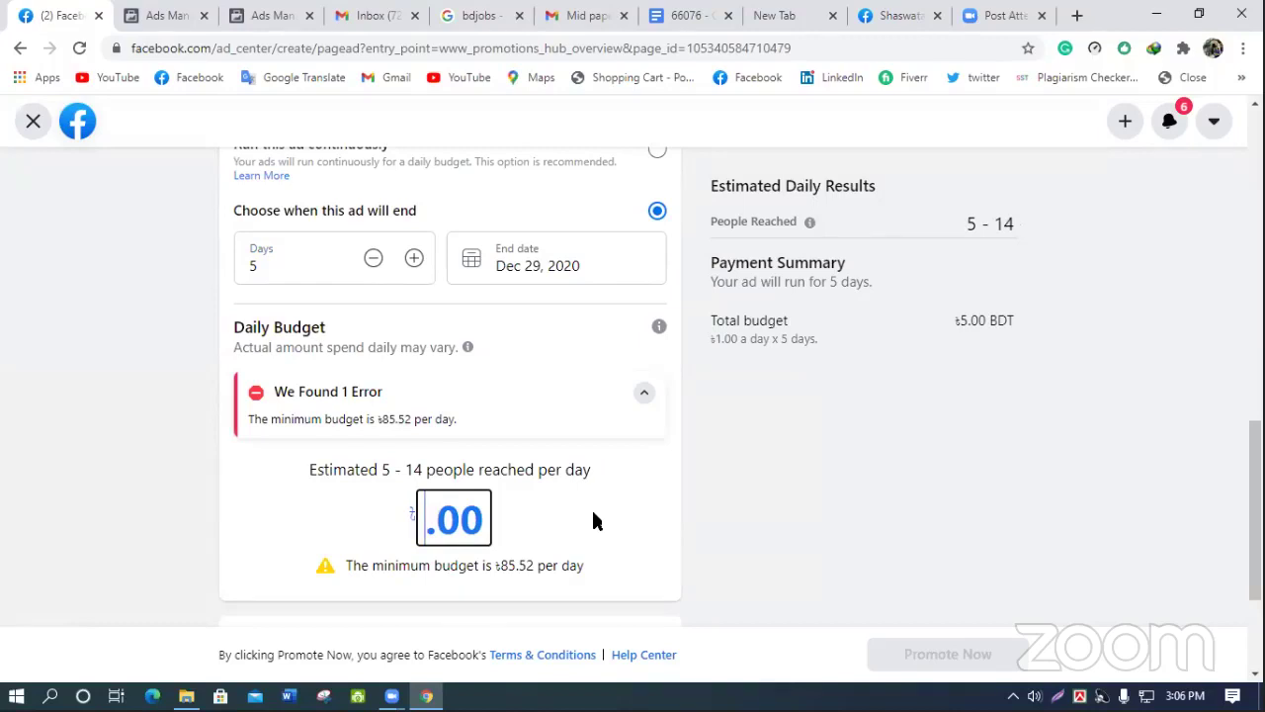
text(86)
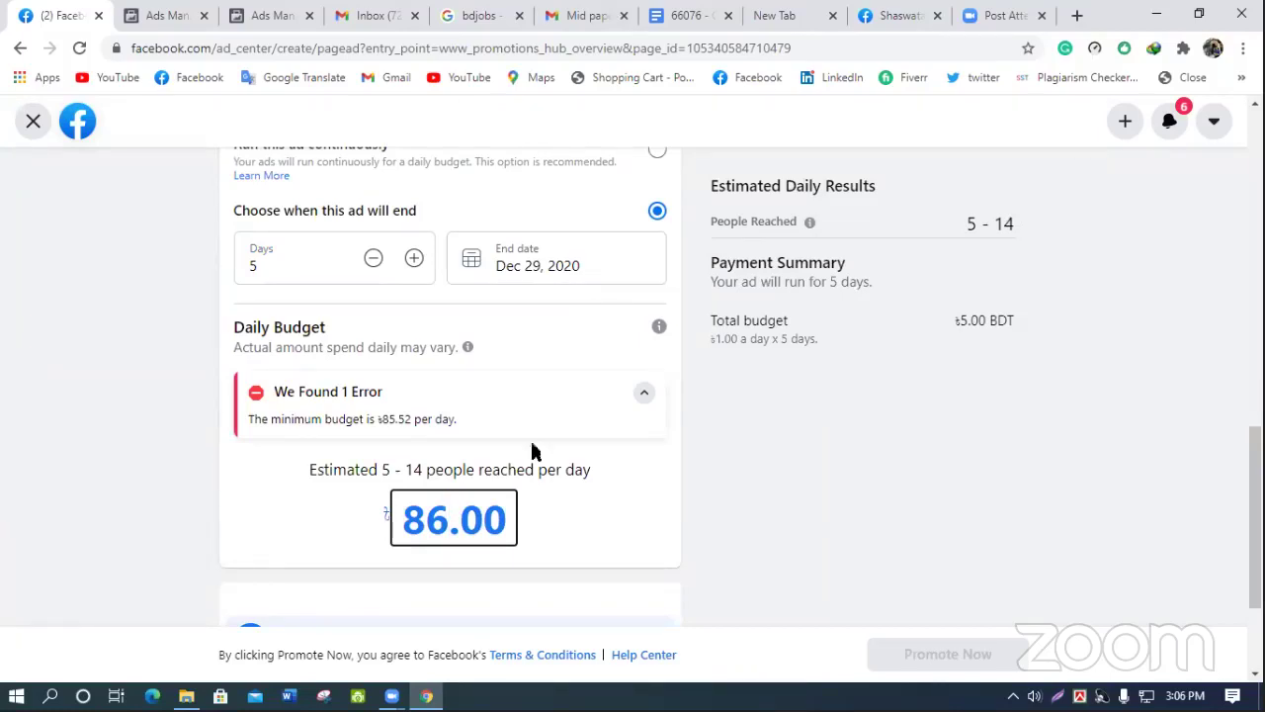
click(678, 511)
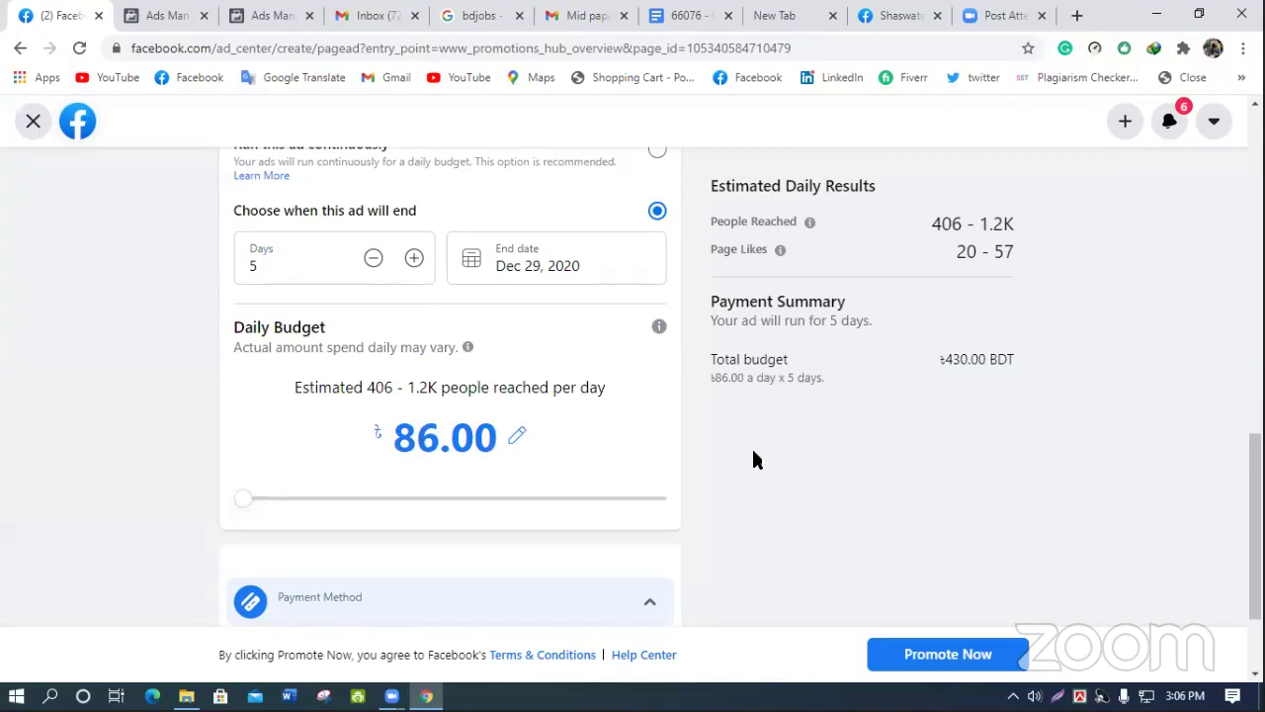
click(413, 258)
click(413, 258)
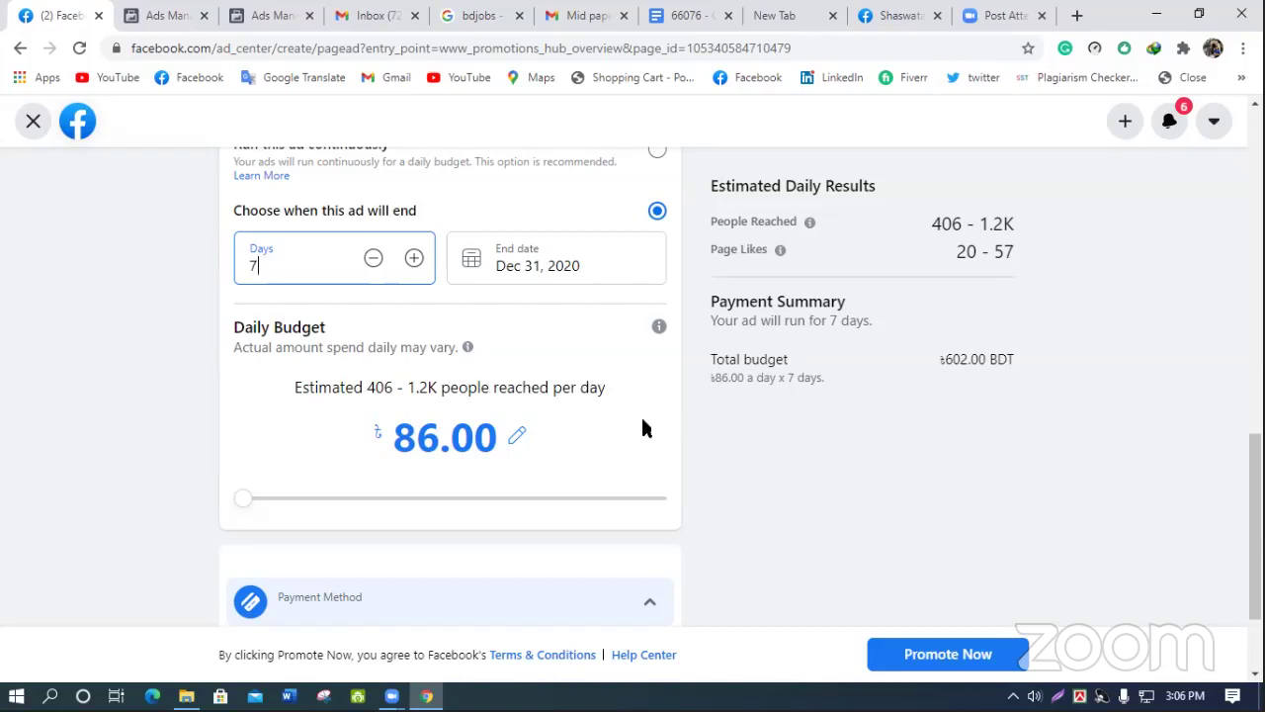
click(373, 259)
click(372, 259)
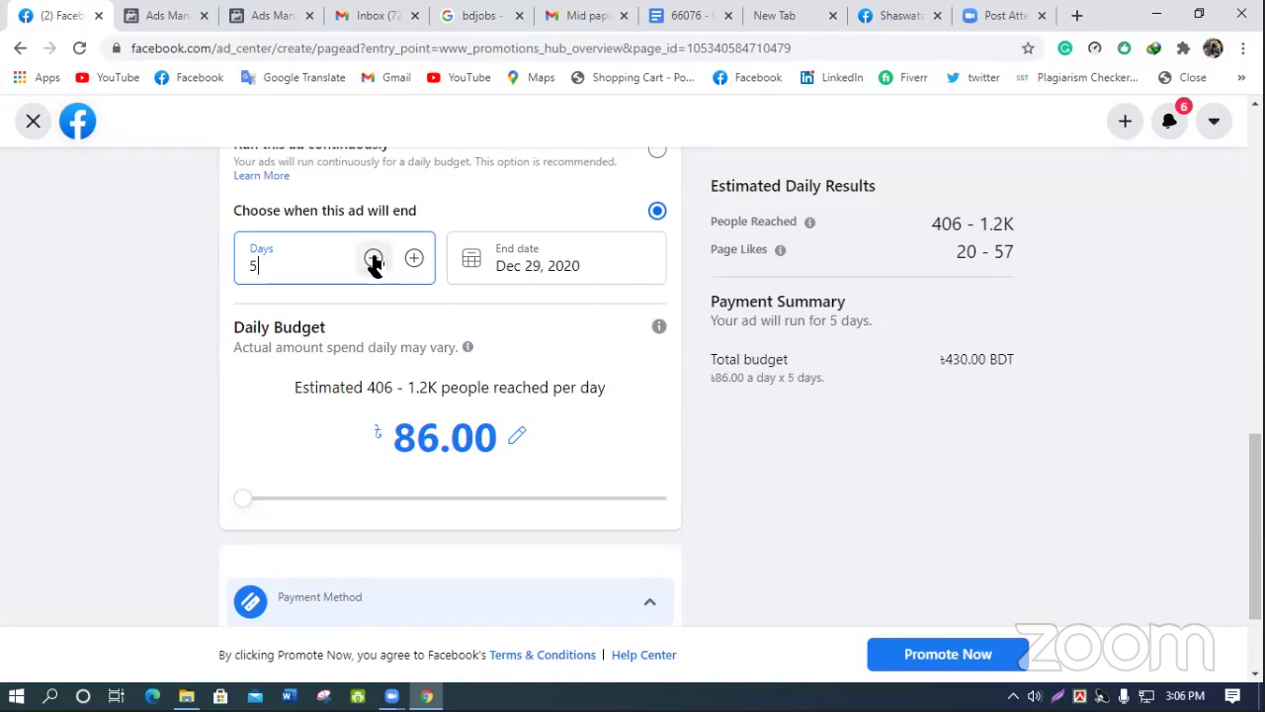
click(774, 473)
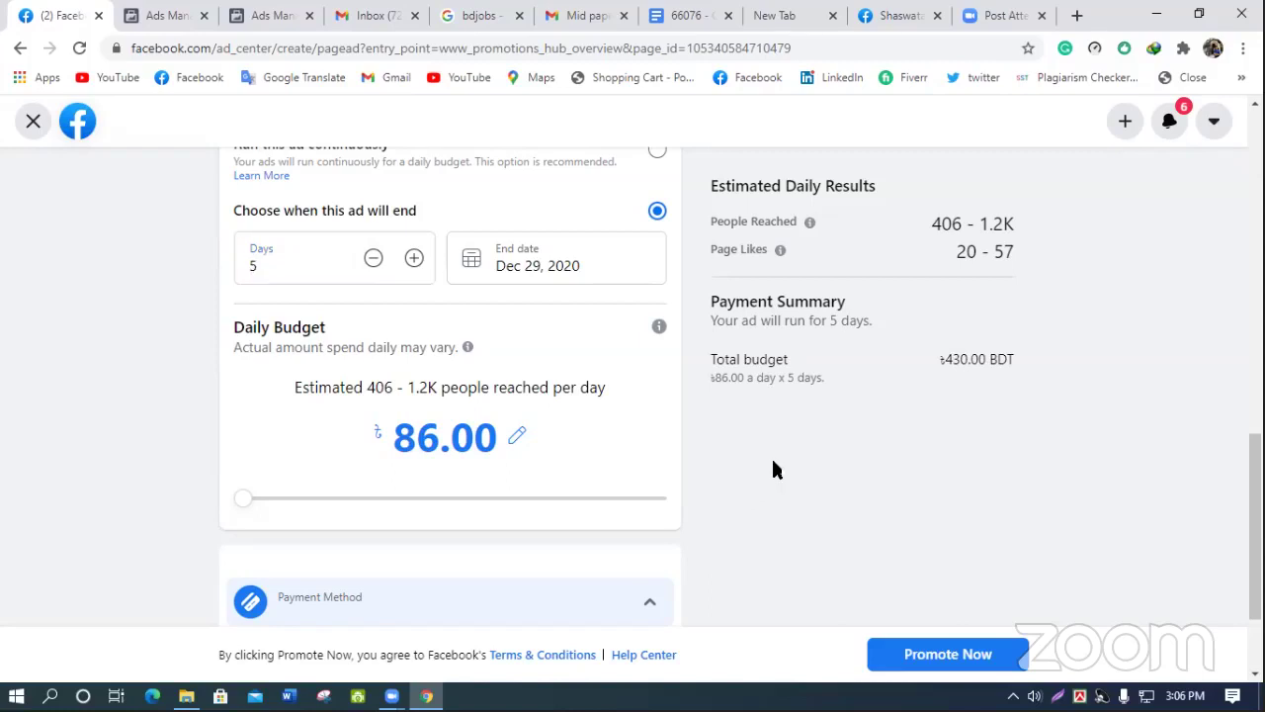
scroll(759, 462, up, 1)
scroll(759, 462, up, 1)
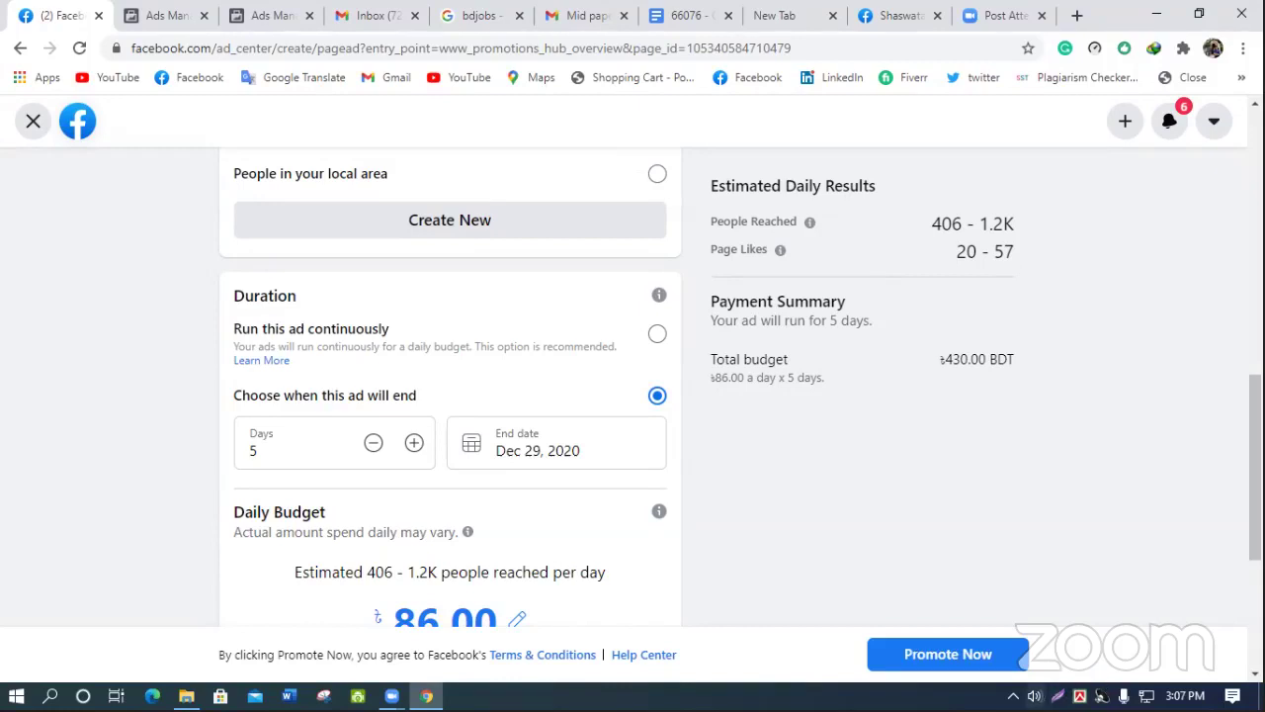
Adjust the computer's speaker volume to about 56 using the taskbar volume control
click(1035, 696)
scroll(1087, 652, up, 3)
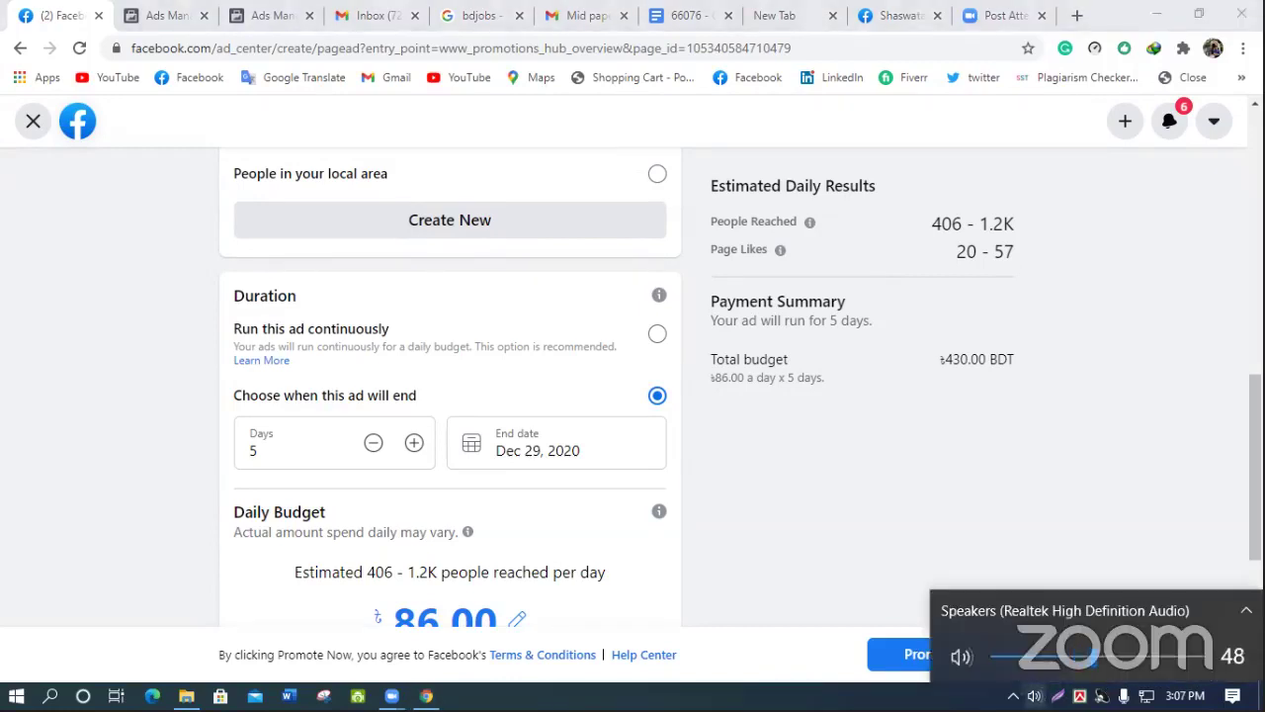
scroll(1030, 687, up, 2)
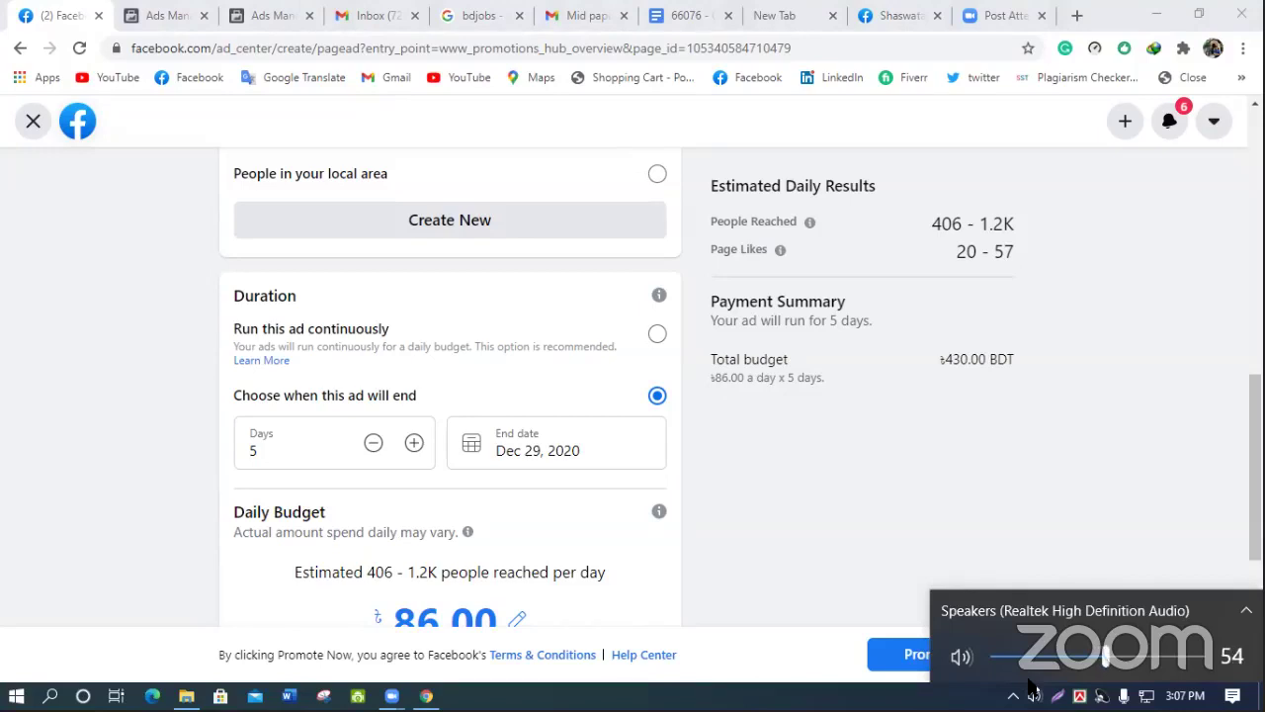
scroll(1030, 687, up, 3)
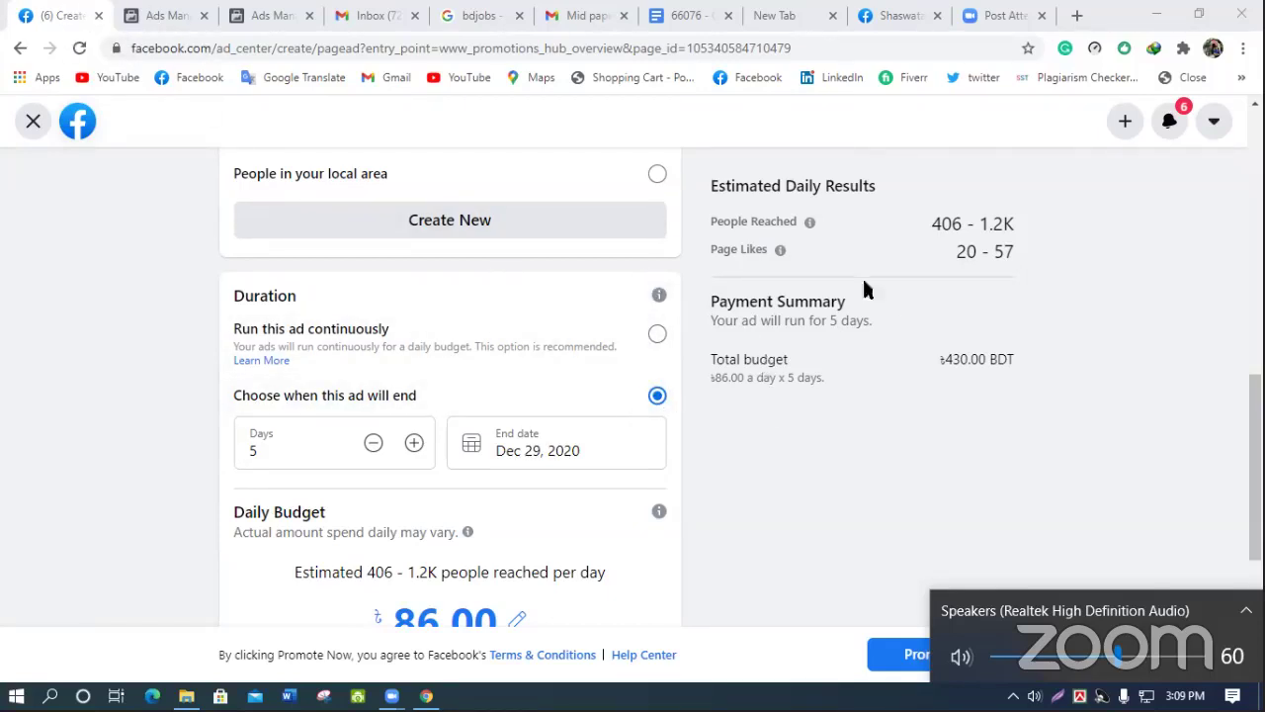
key(XF86AudioRaiseVolume)
key(XF86AudioRaiseVolume)
key(XF86AudioLowerVolume)
key(XF86AudioLowerVolume)
key(XF86AudioLowerVolume)
key(XF86AudioLowerVolume)
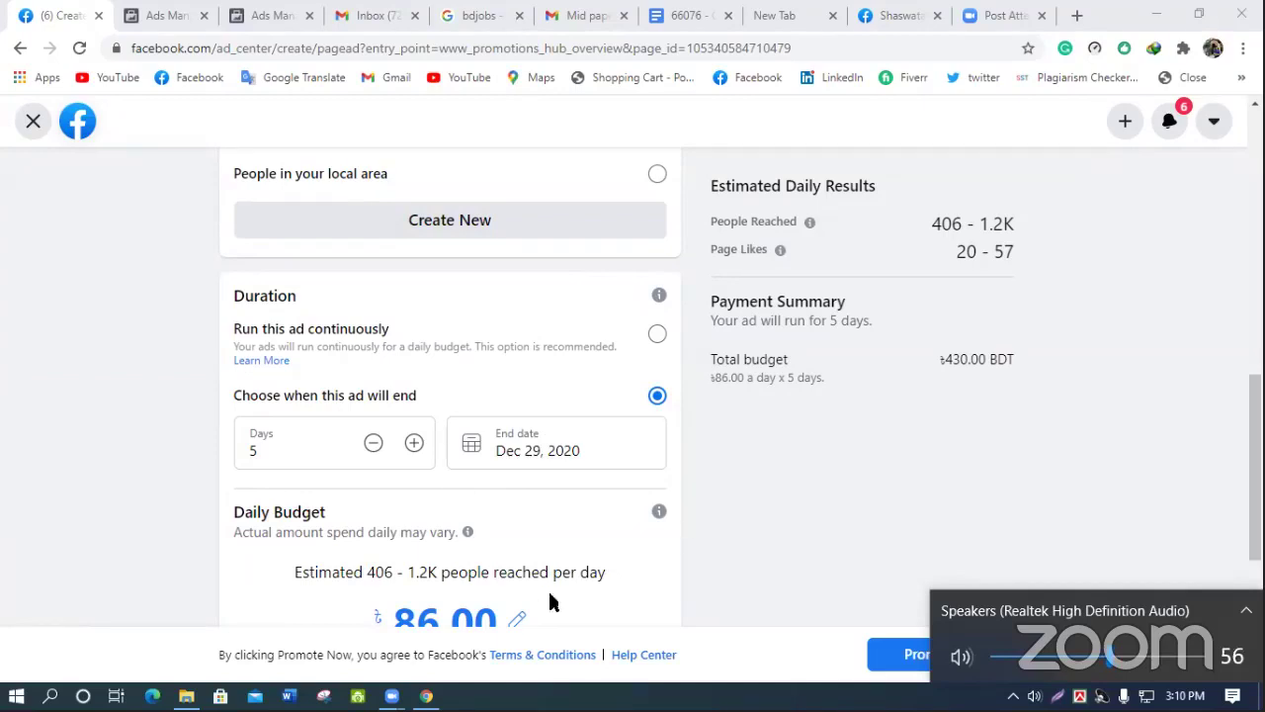
key(XF86AudioLowerVolume)
key(XF86AudioLowerVolume)
key(XF86AudioLowerVolume)
key(XF86AudioRaiseVolume)
key(XF86AudioRaiseVolume)
key(XF86AudioRaiseVolume)
scroll(660, 523, down, 2)
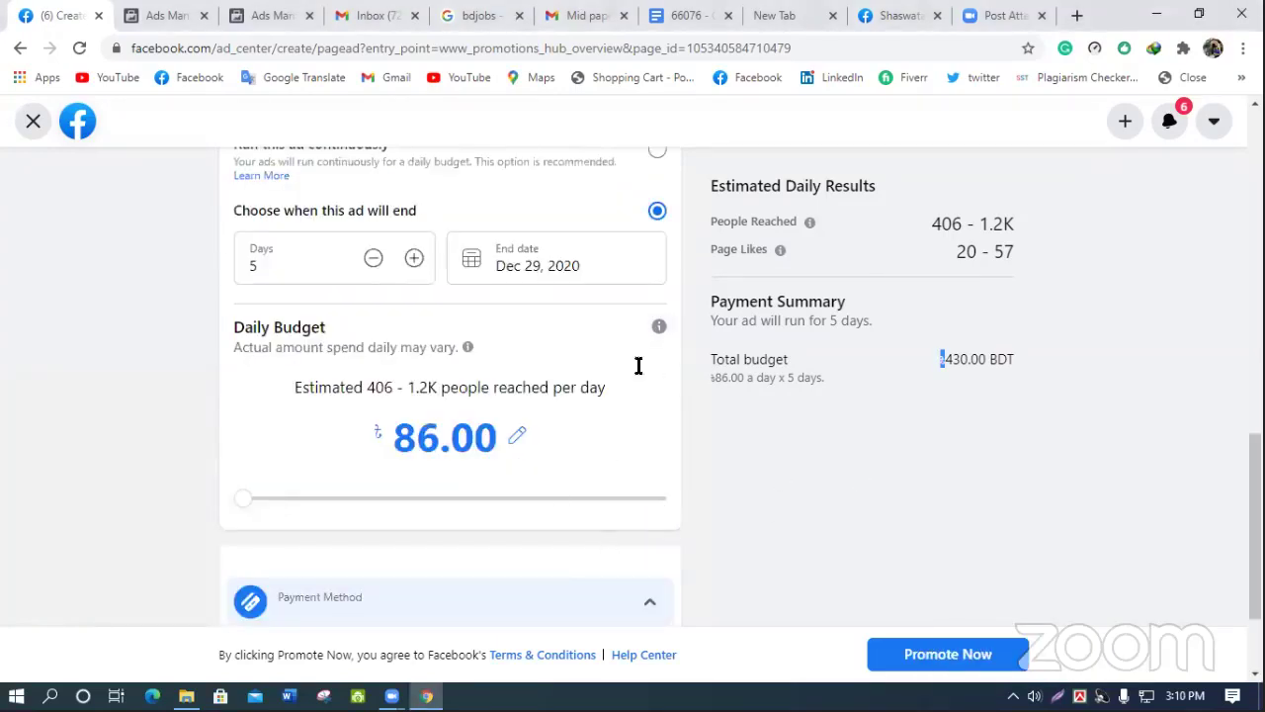
click(514, 437)
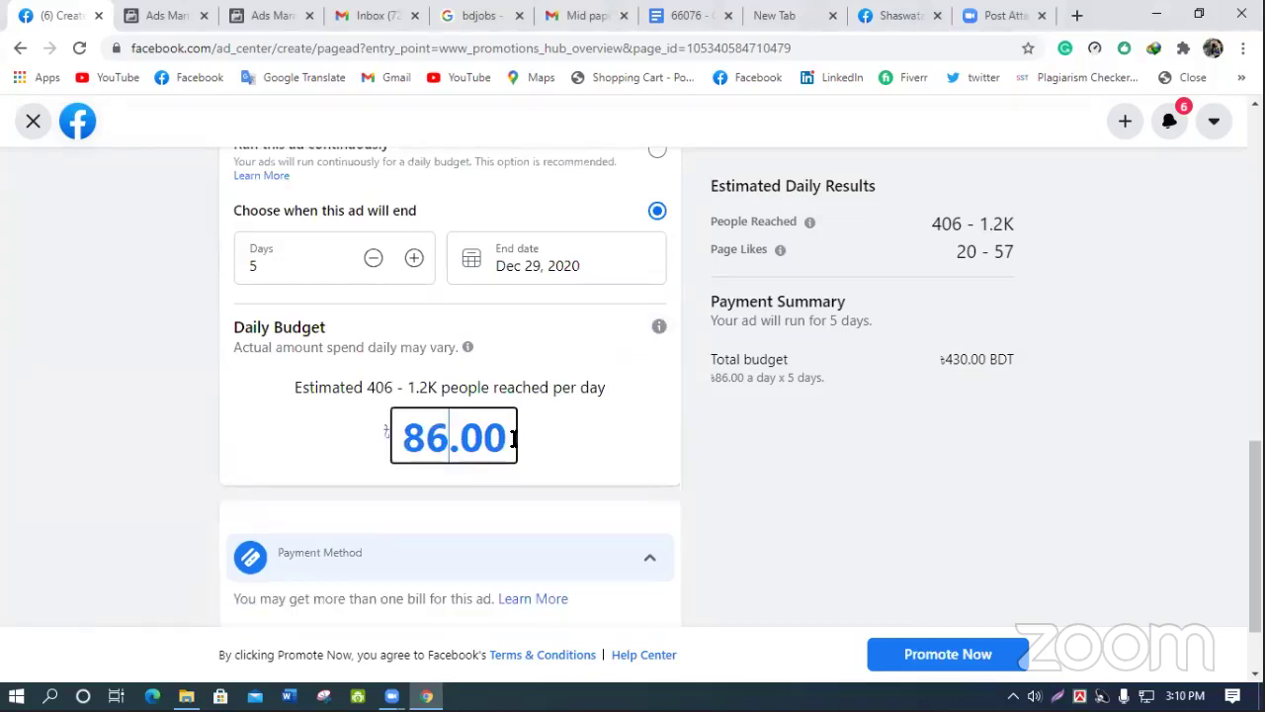
click(472, 354)
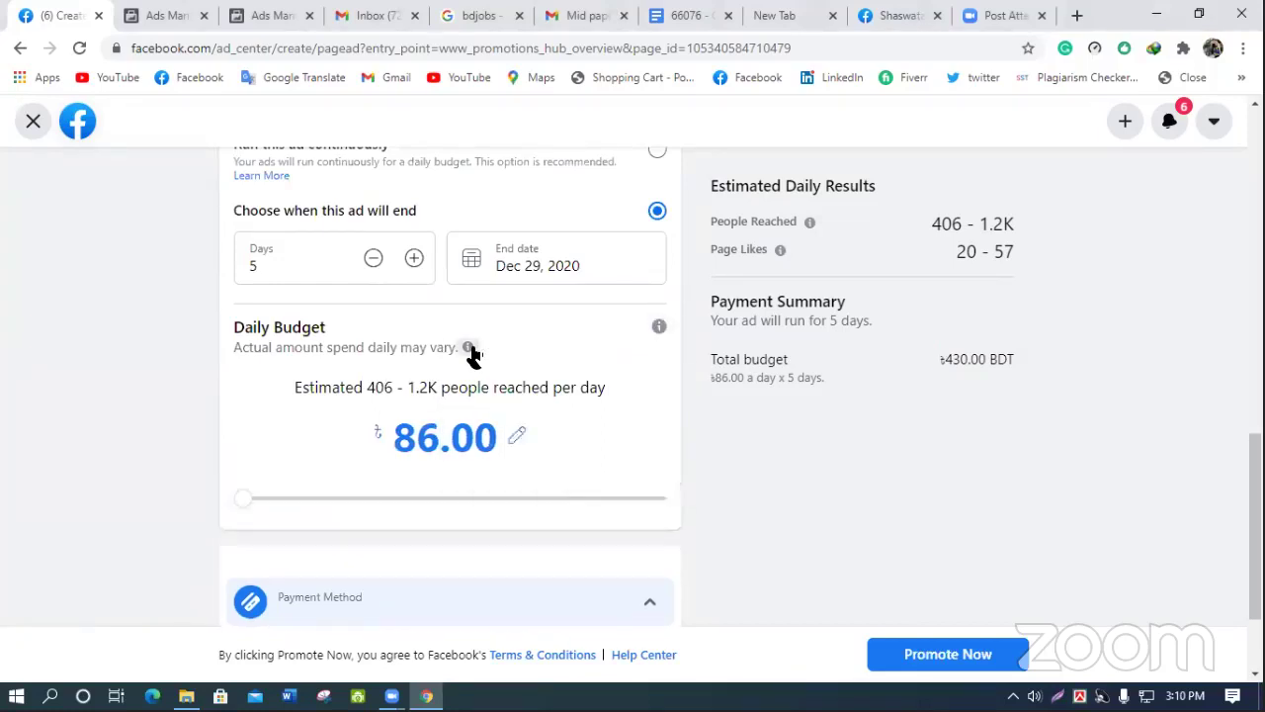
mouse_move(668, 334)
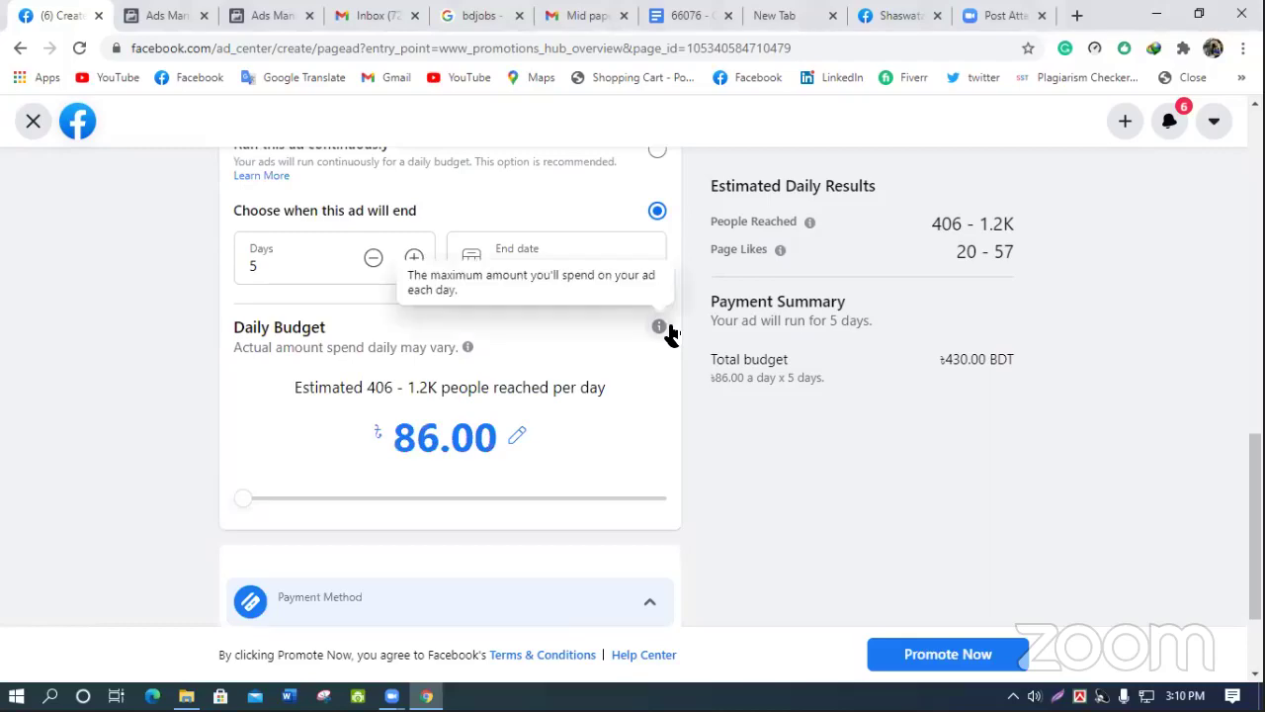
scroll(429, 511, down, 2)
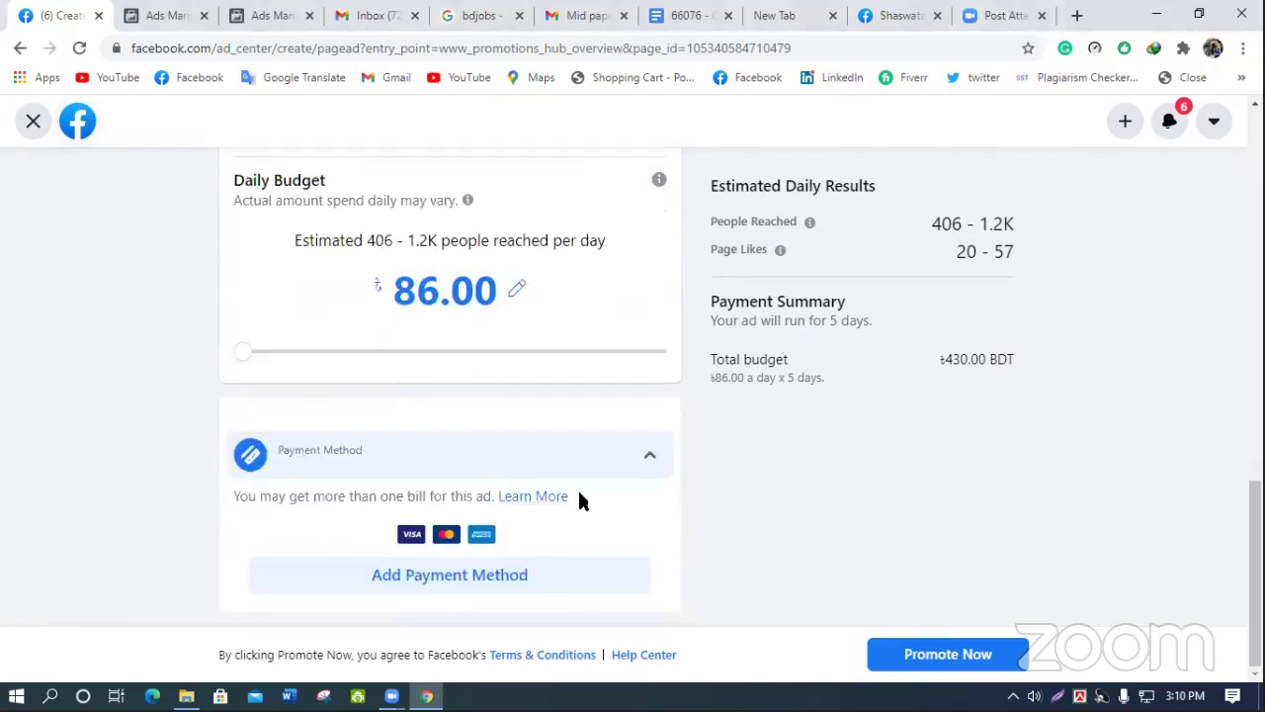
scroll(468, 500, up, 4)
scroll(573, 577, down, 3)
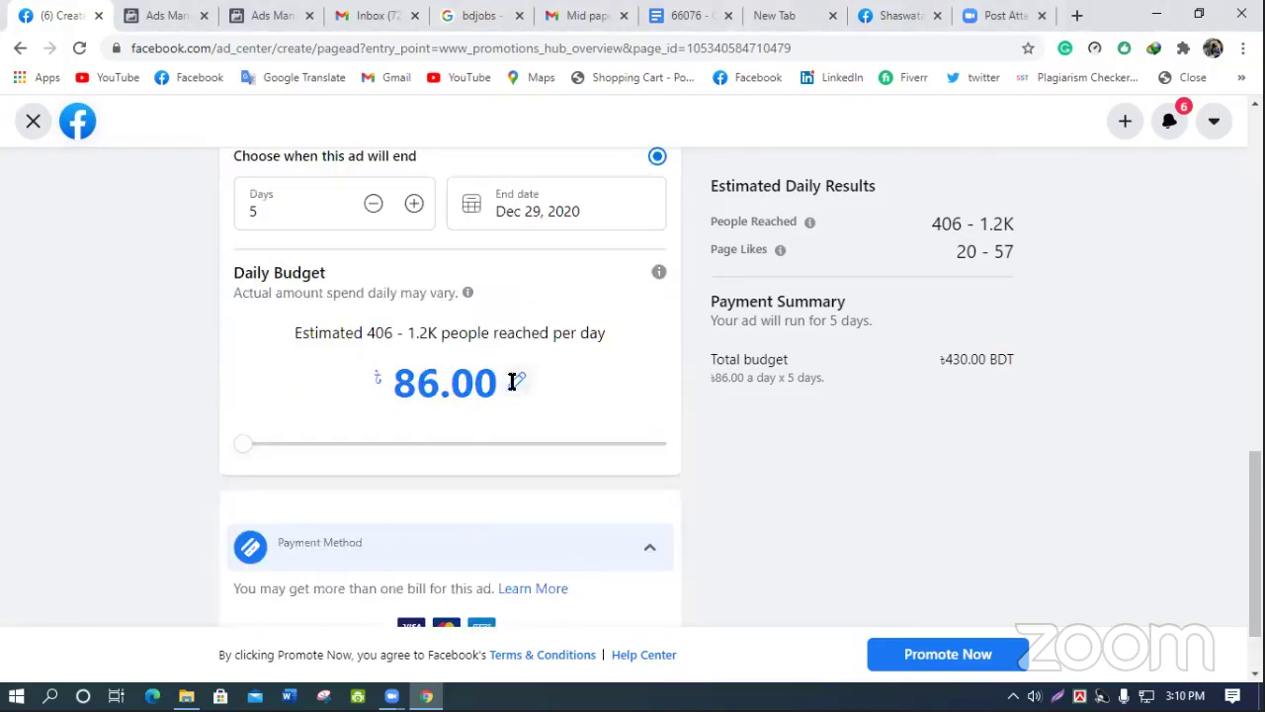
scroll(508, 412, up, 1)
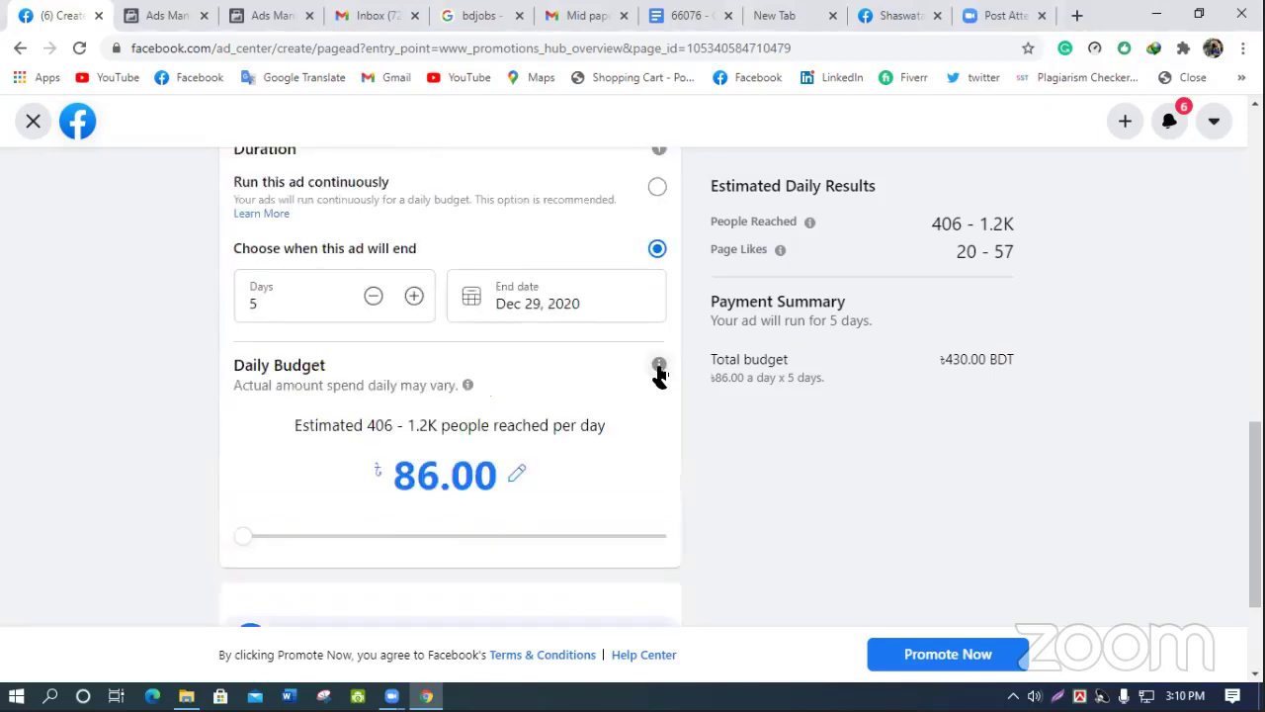
mouse_move(659, 374)
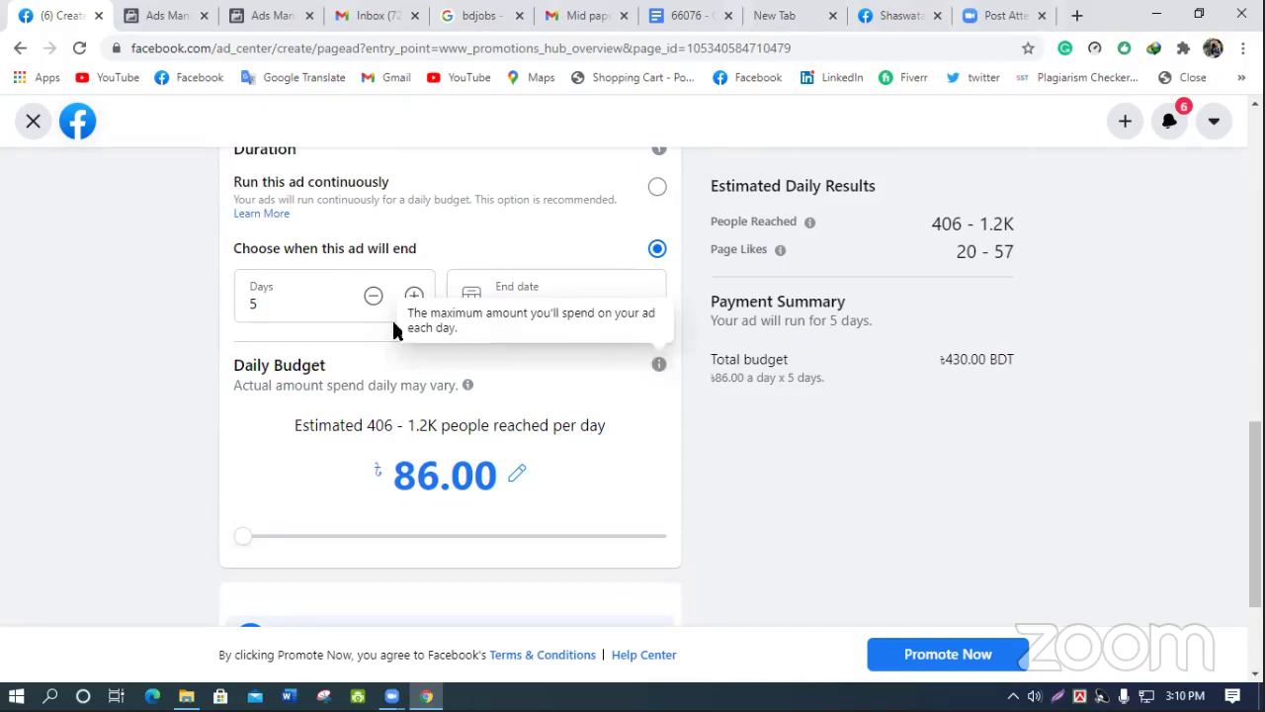
scroll(559, 473, up, 2)
scroll(560, 473, up, 8)
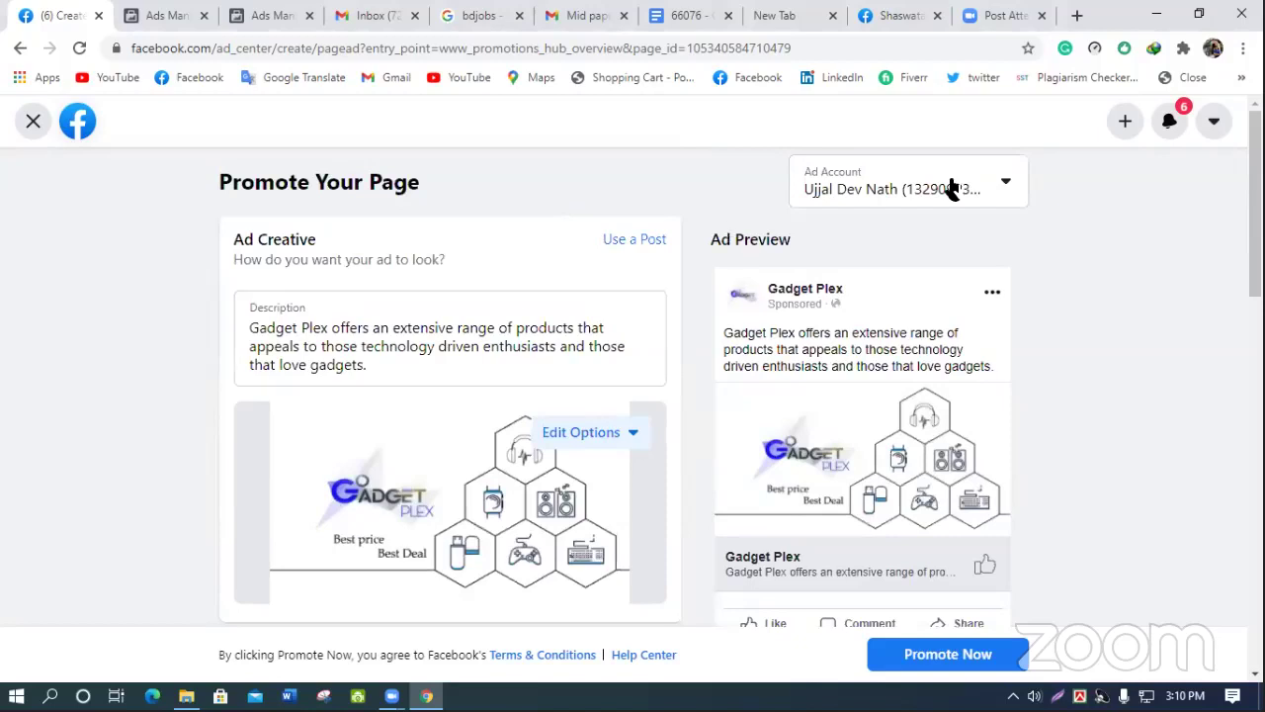
click(1002, 189)
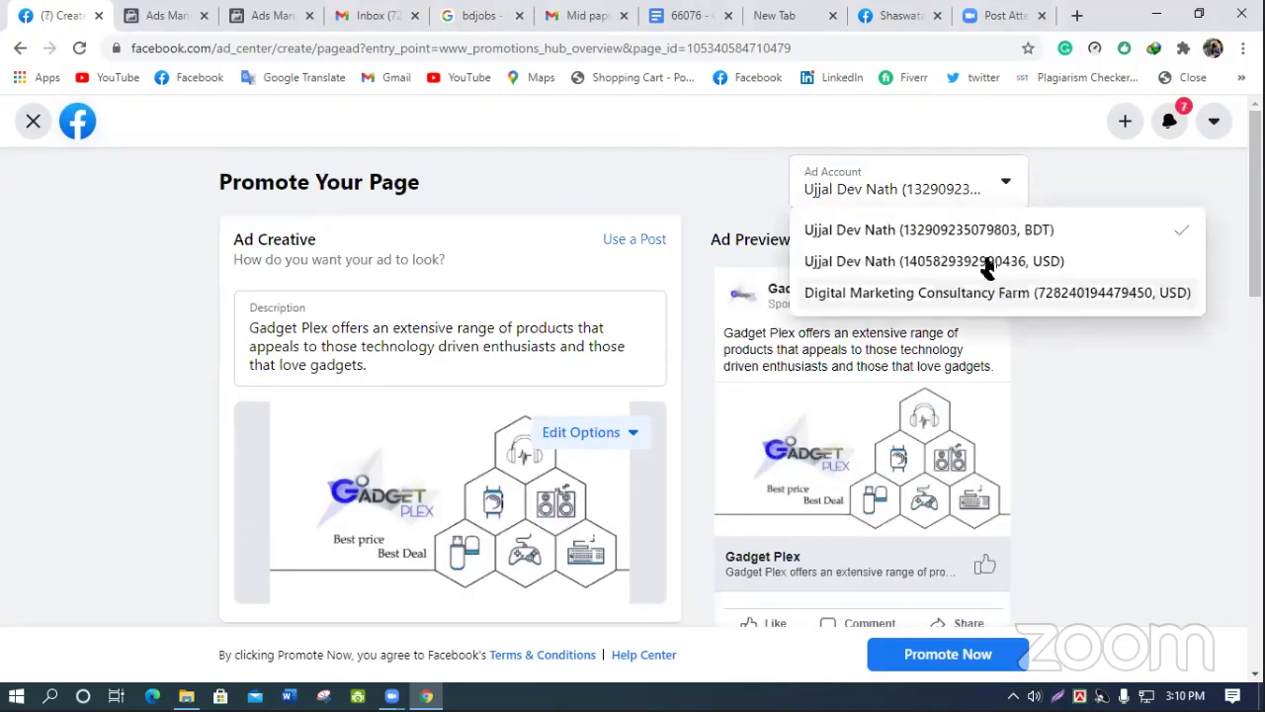
click(1080, 330)
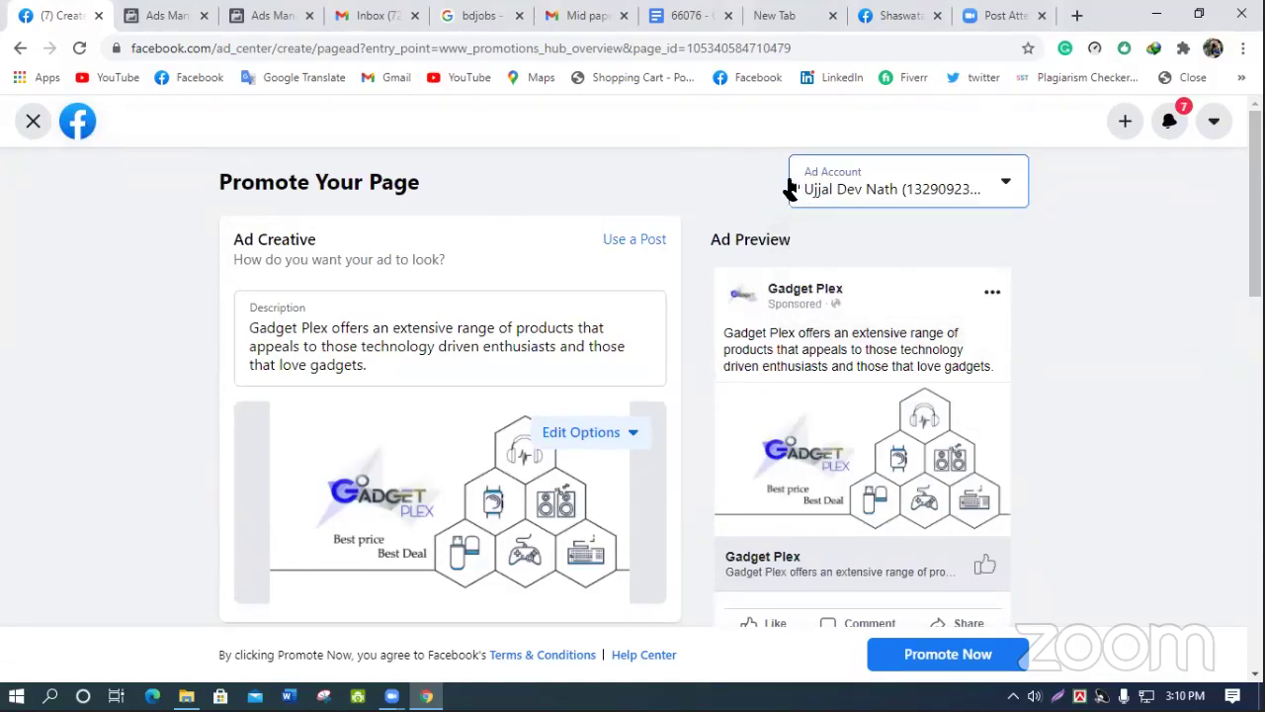
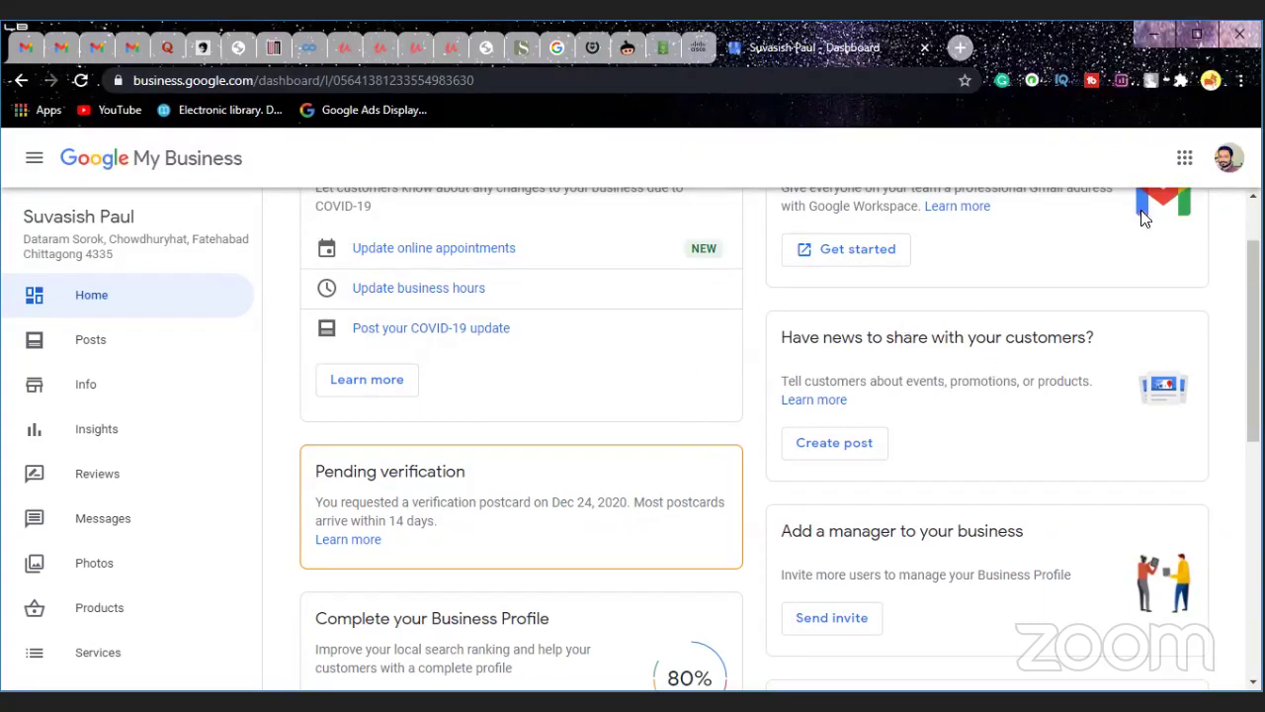
Open a new blank browser tab and check which Google accounts are signed in
click(960, 47)
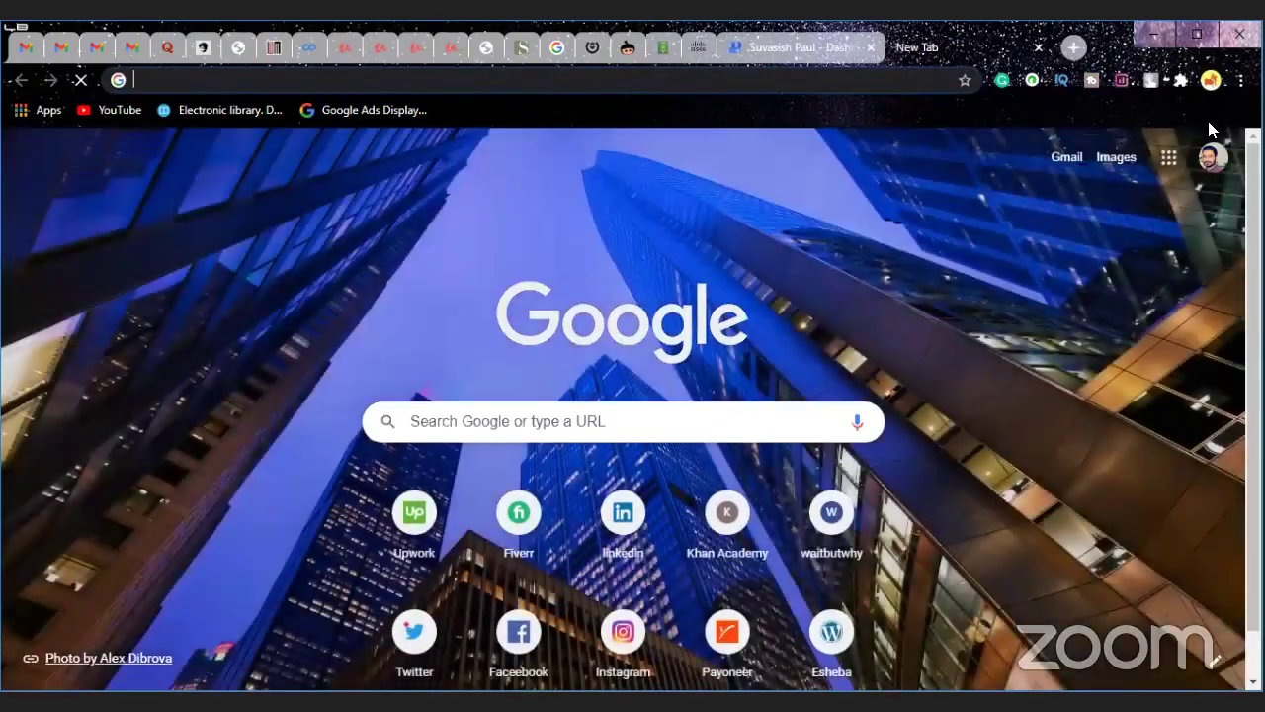
click(1213, 156)
click(1212, 160)
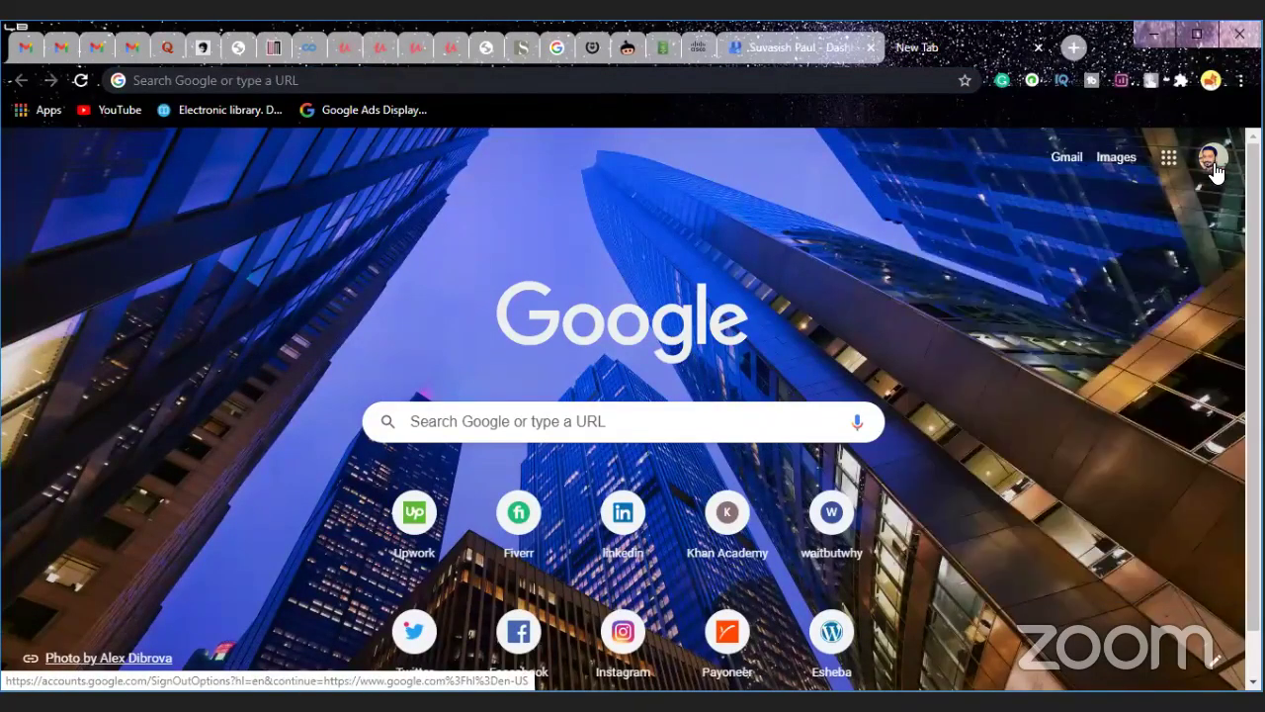
Return to the Google My Business dashboard tab and open the Businesses list
click(793, 45)
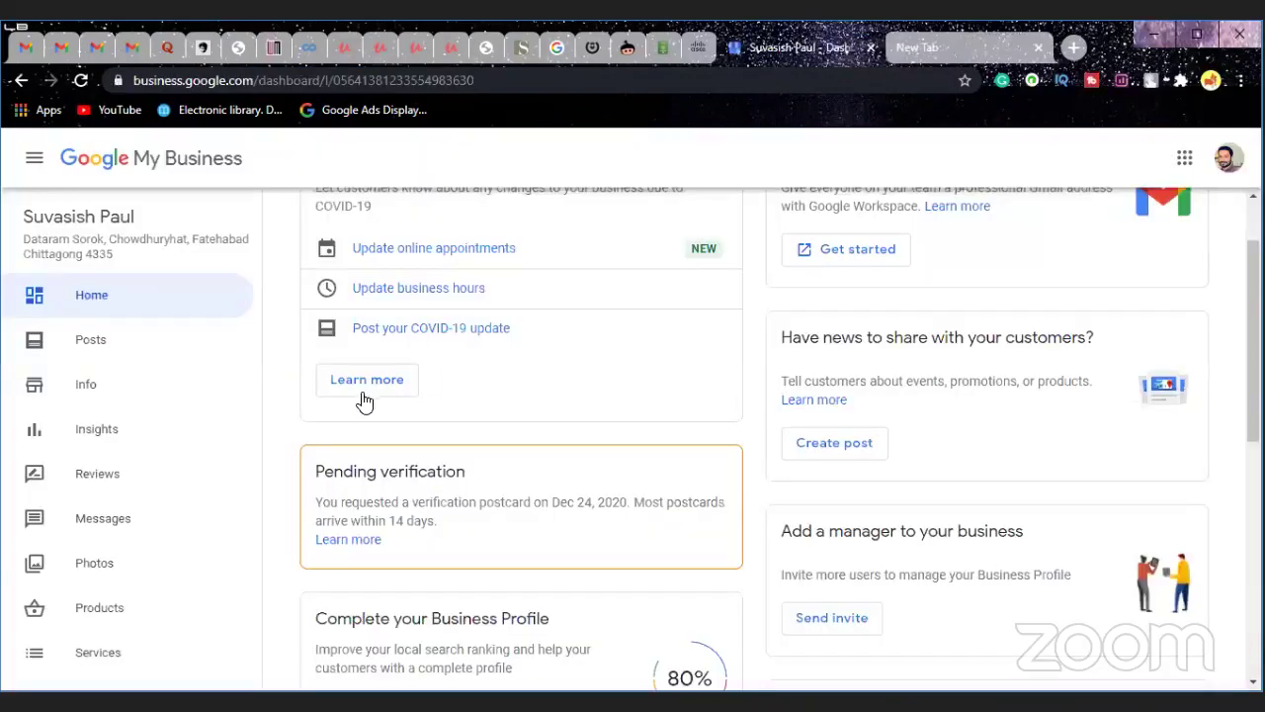
scroll(116, 385, down, 5)
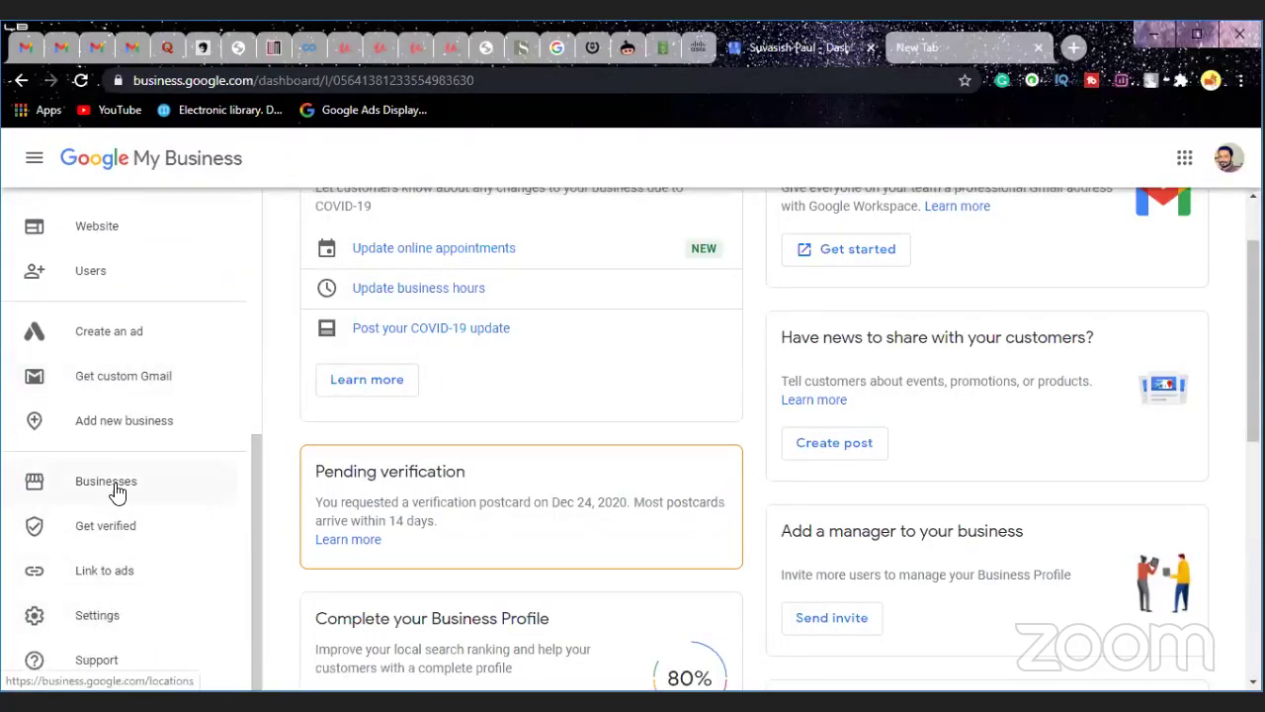
click(84, 485)
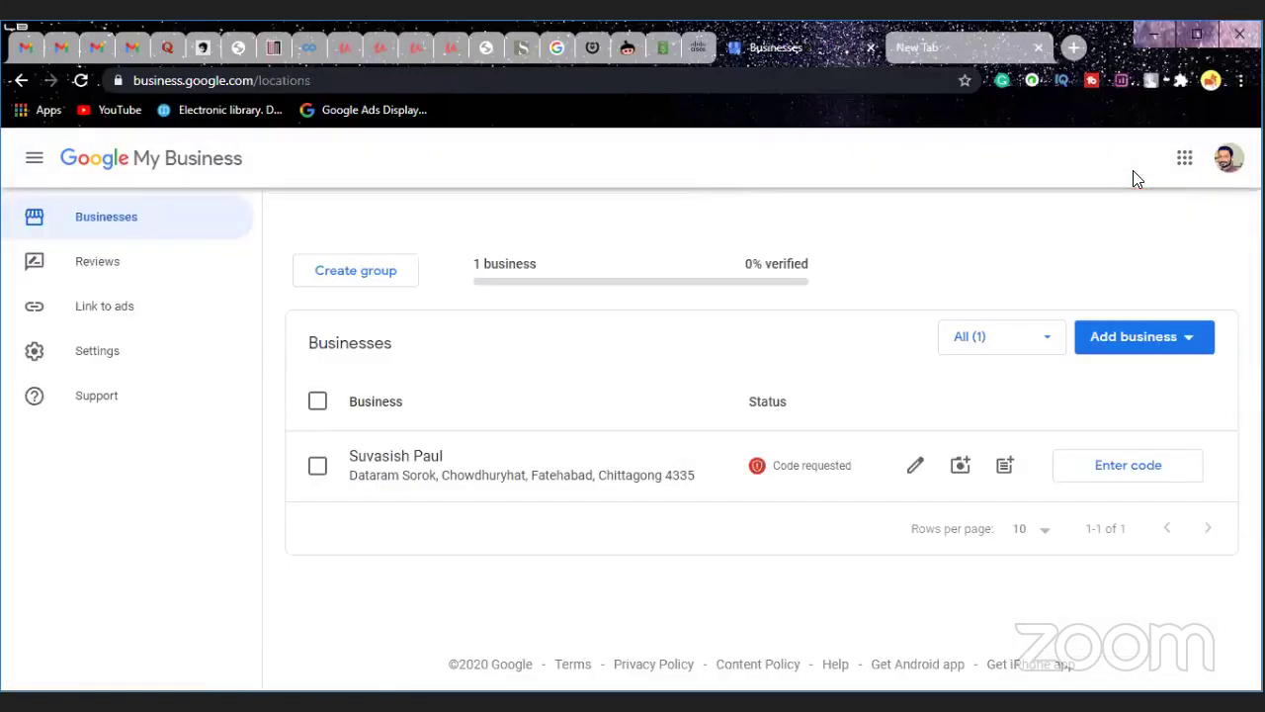
Select the business listing and go to its Enter code page for the 5-digit postcard code
click(317, 465)
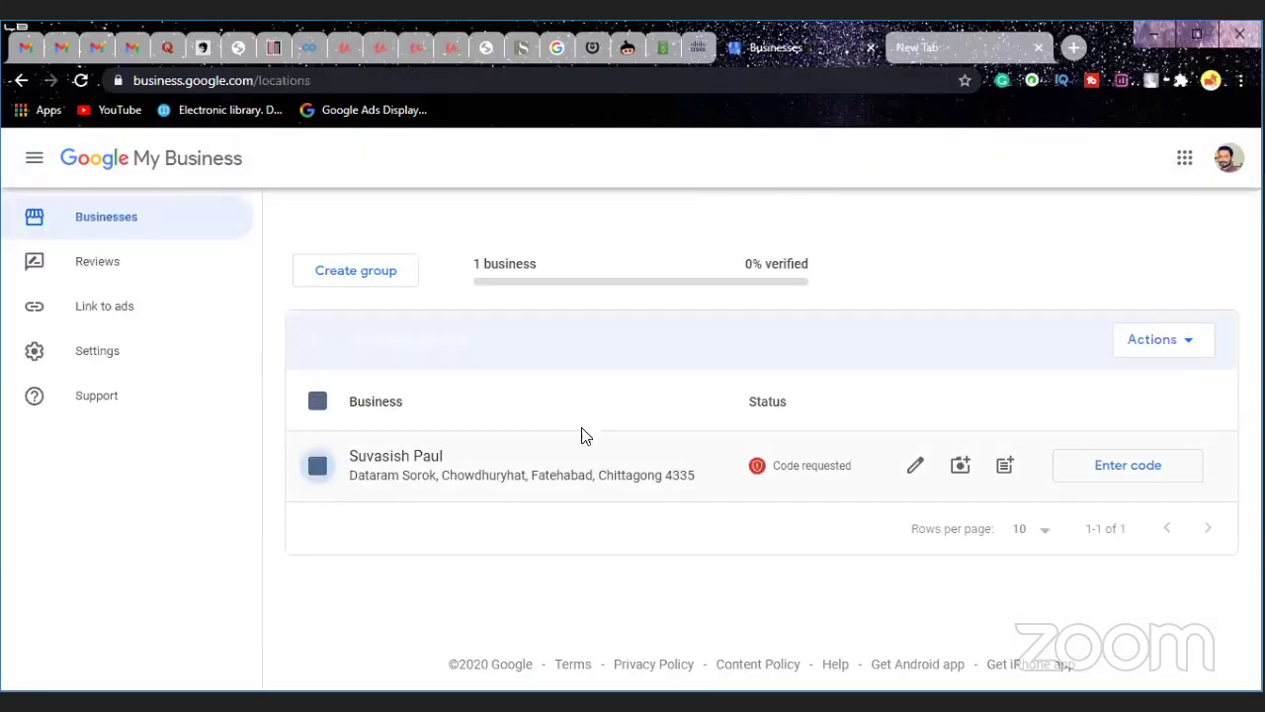
click(1191, 348)
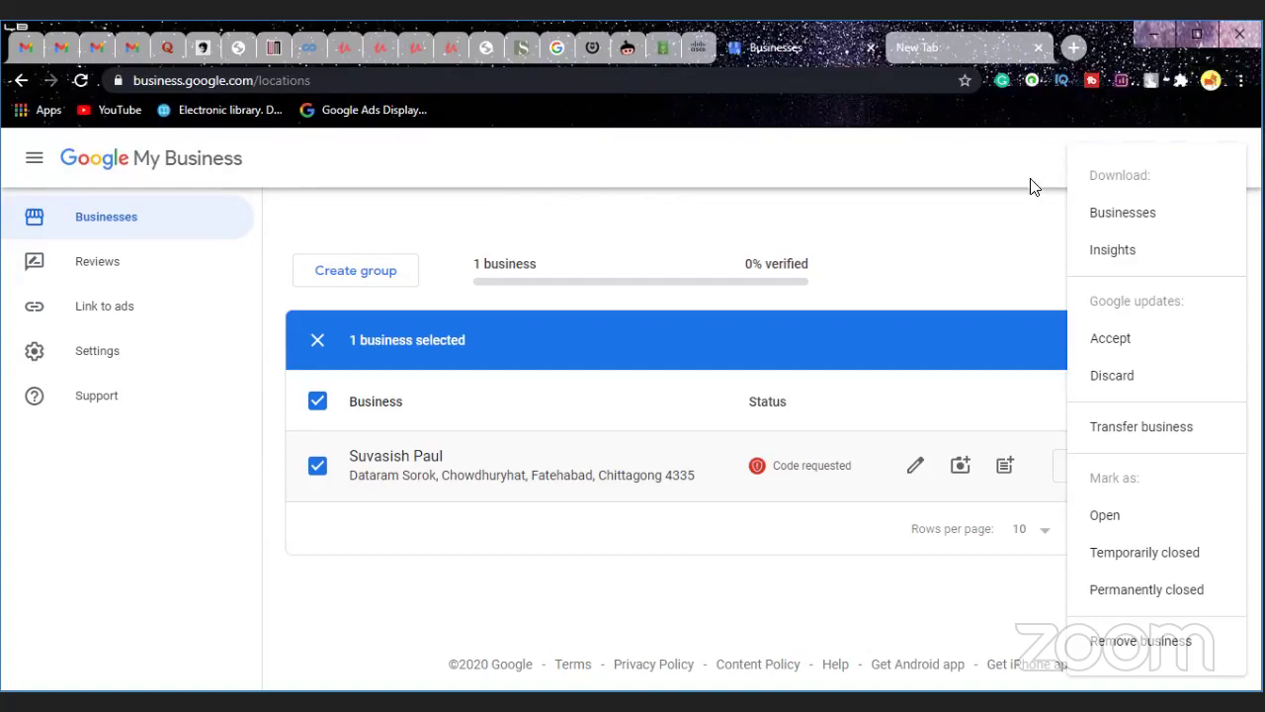
click(867, 600)
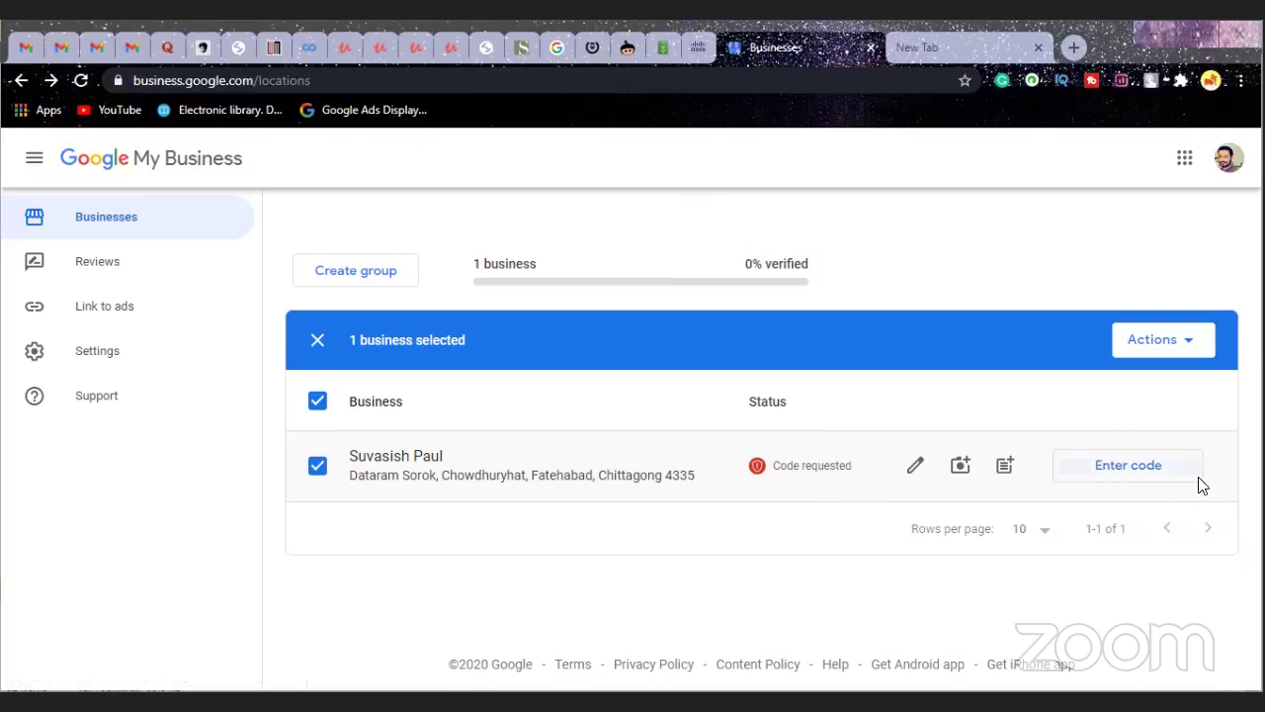
click(1097, 476)
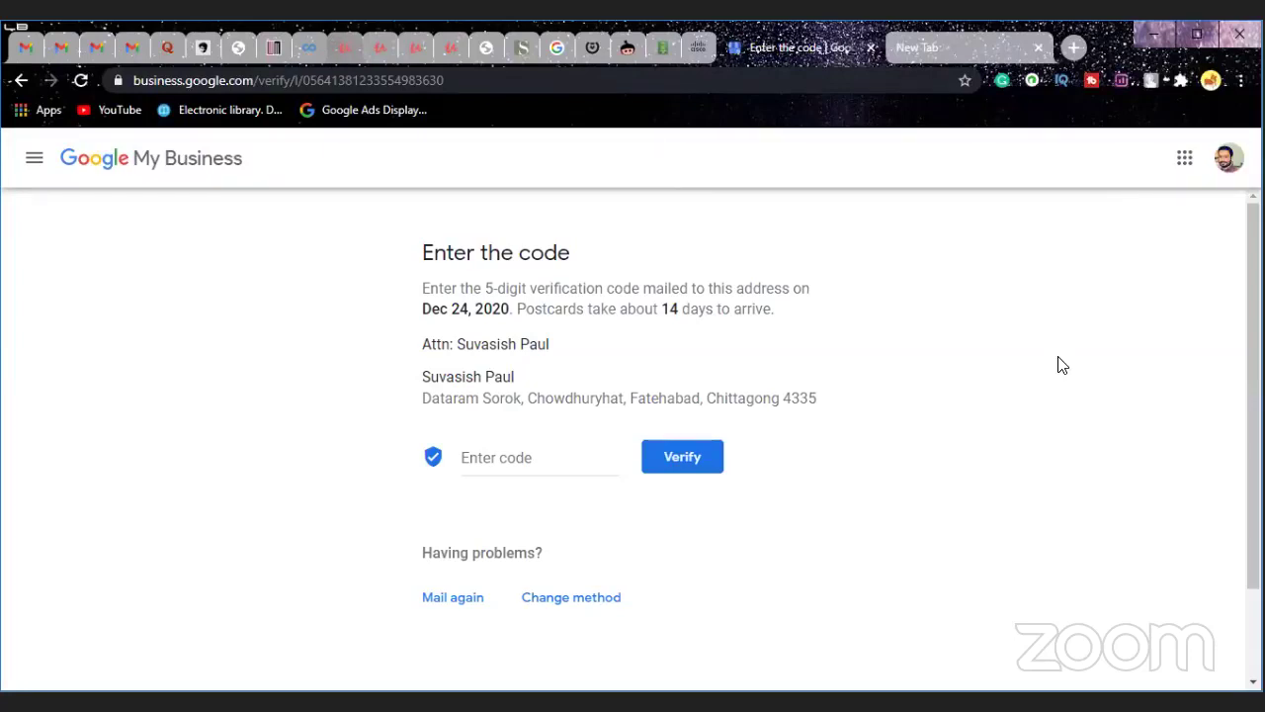
Browse the alternative verification methods, then go back to the Businesses list
click(573, 598)
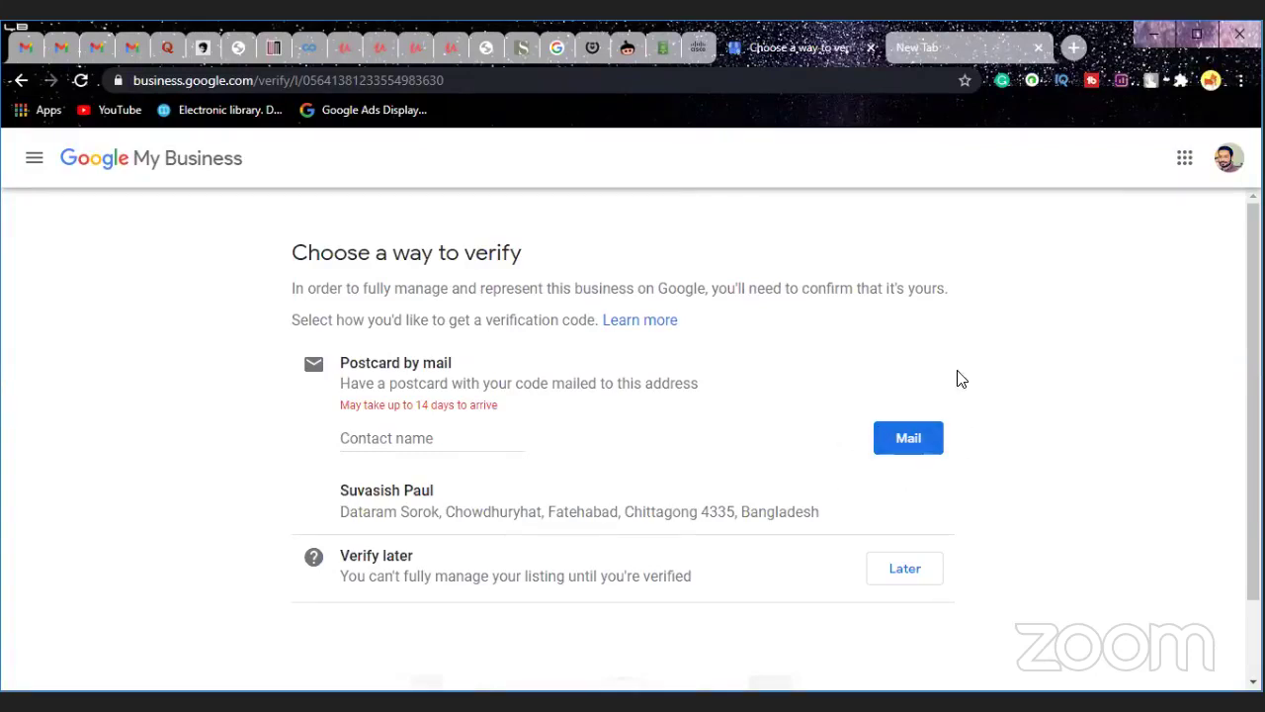
scroll(543, 506, down, 1)
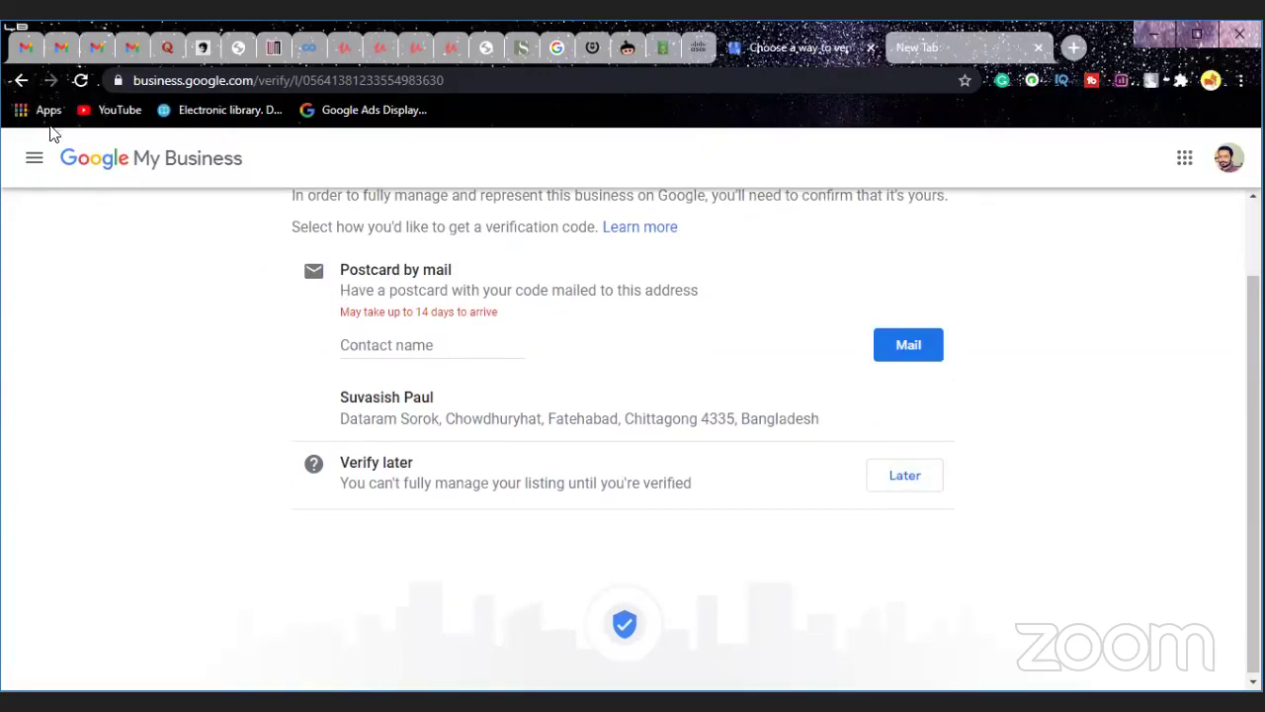
click(20, 83)
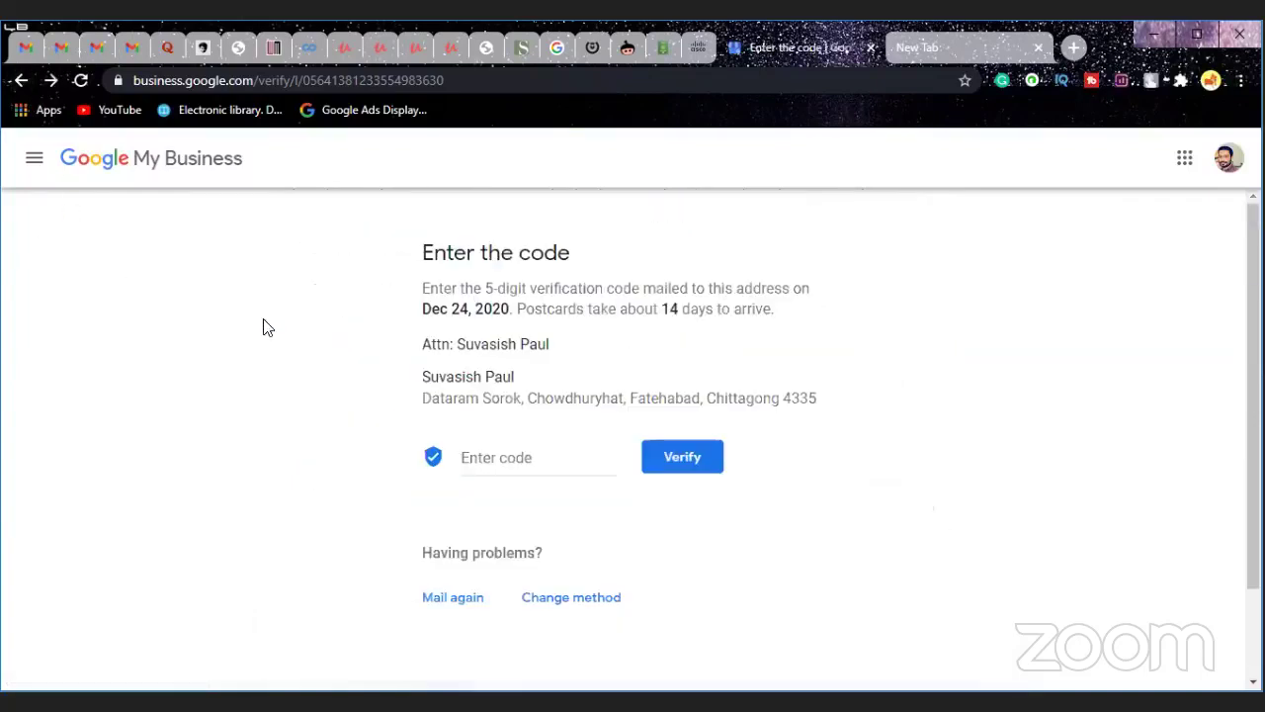
click(19, 83)
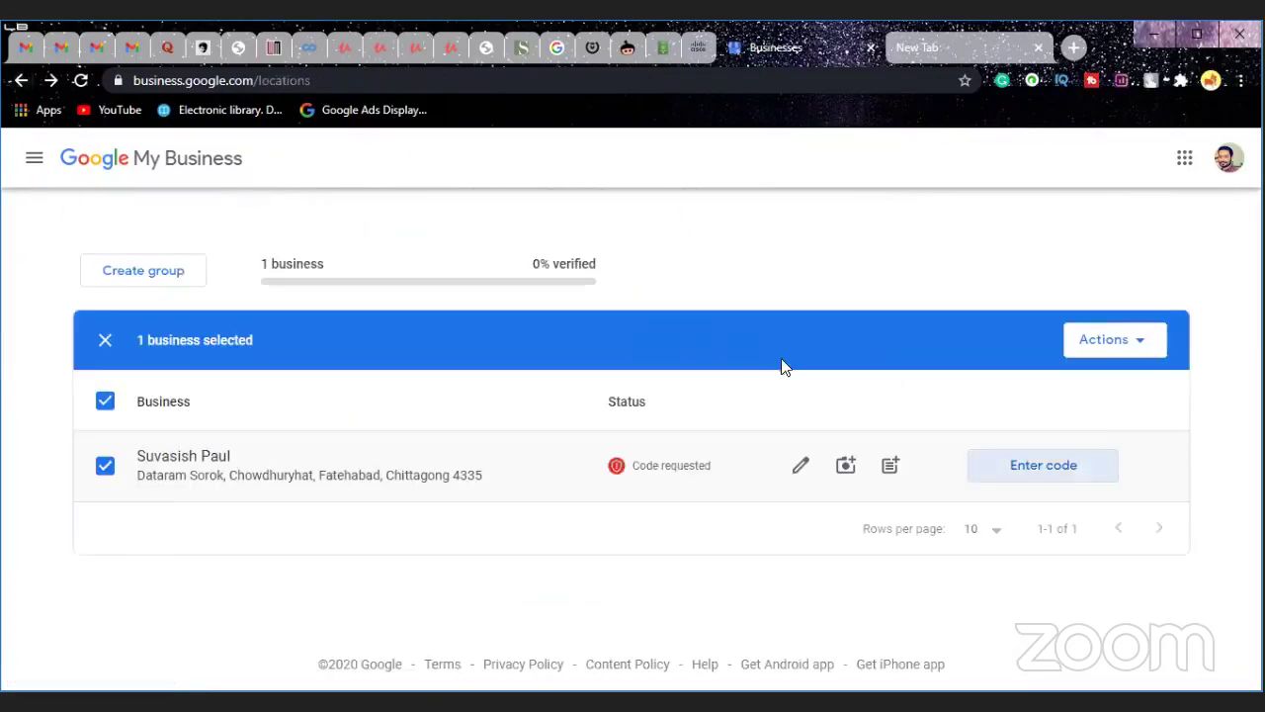
Choose Remove business from the Actions menu for the selected listing
click(1145, 343)
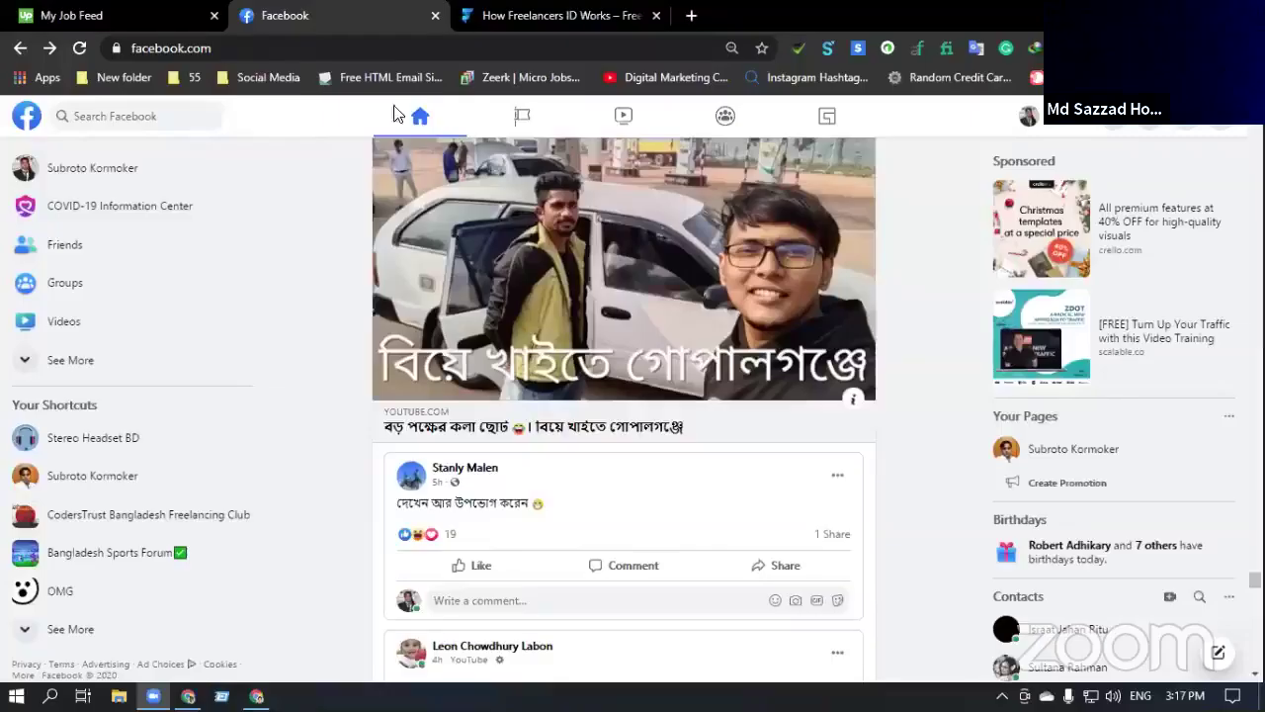
Launch Chrome from the other user's desktop shortcut and maximize the new window
key(super+d)
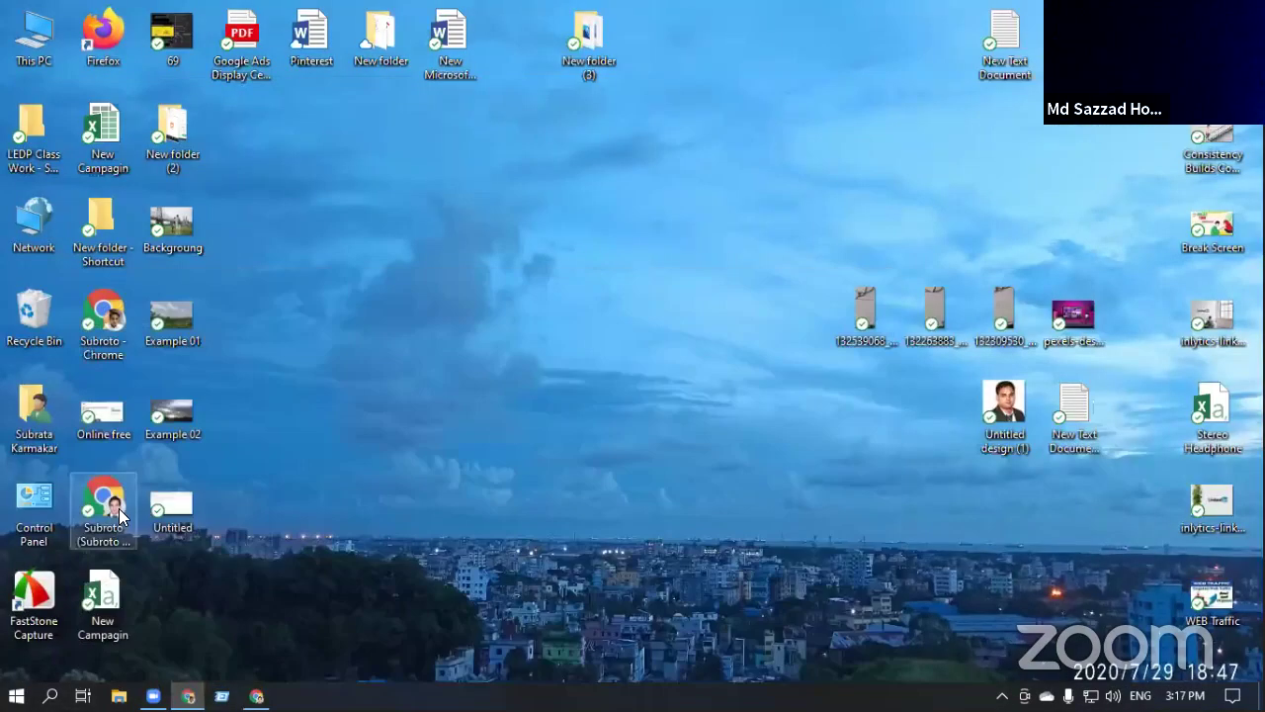
double_click(120, 516)
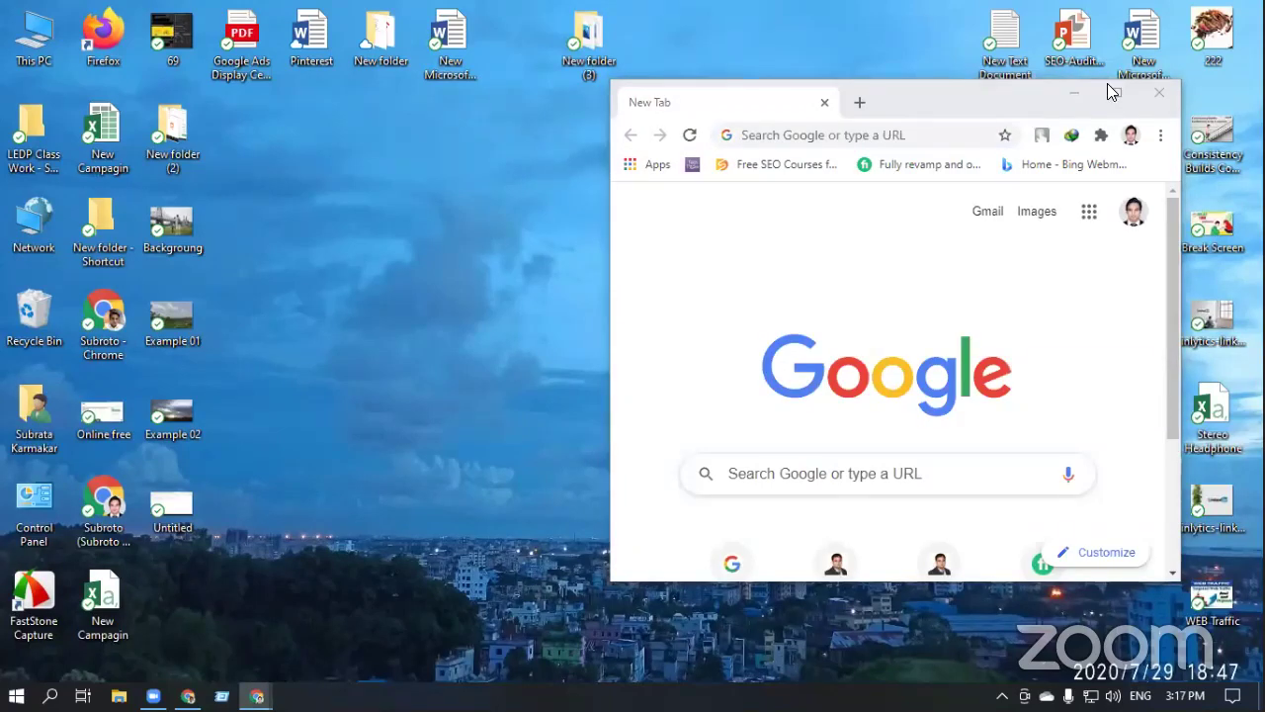
double_click(691, 102)
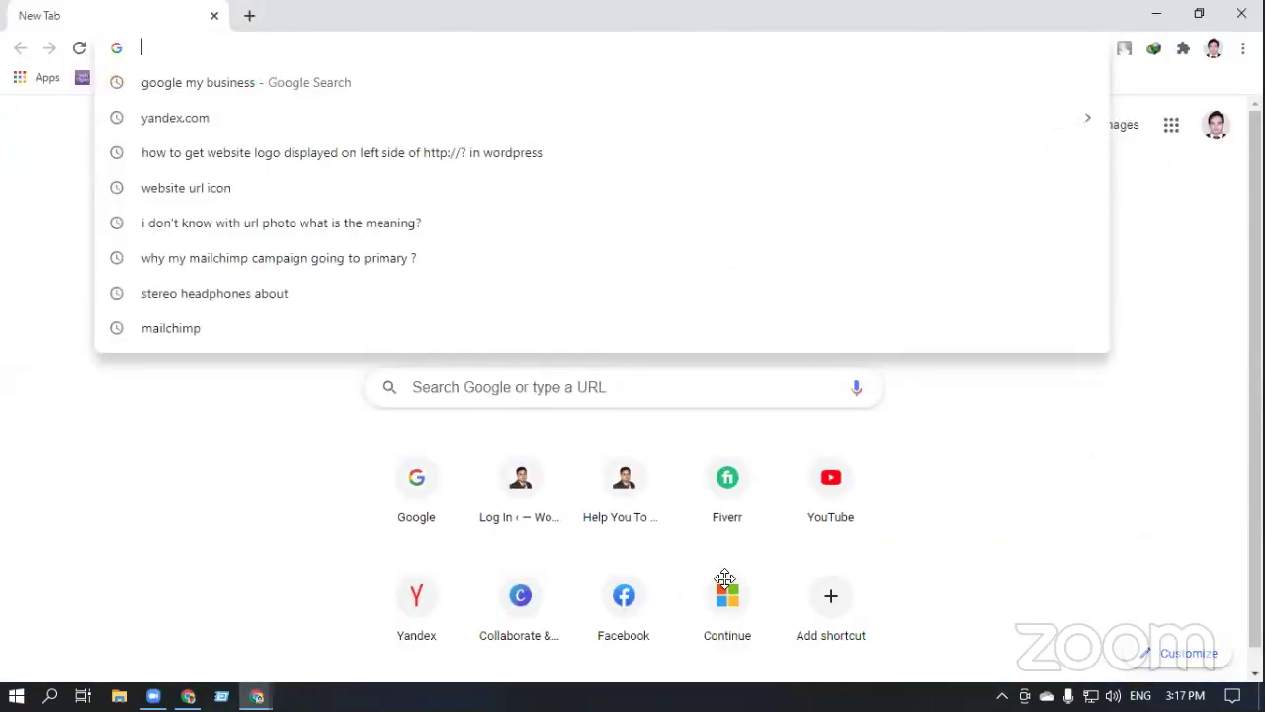
click(721, 99)
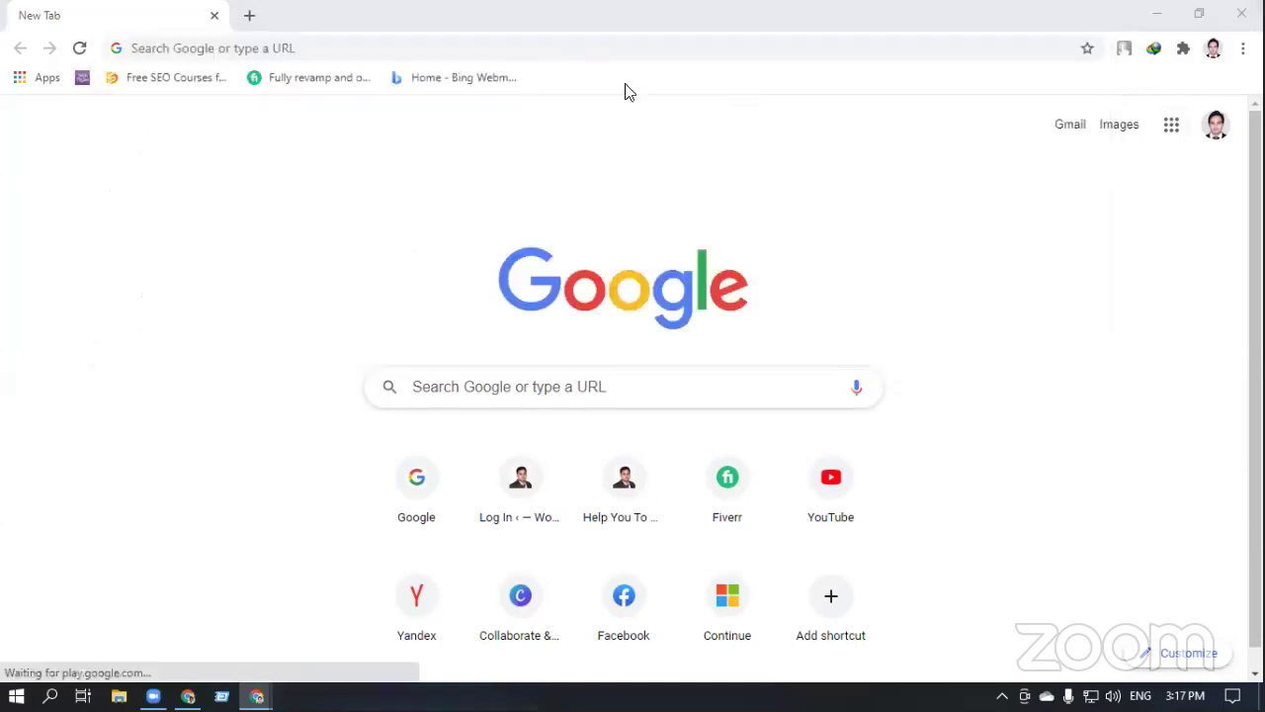
Search for 'google my business' from the new window's address bar
click(504, 49)
text(G)
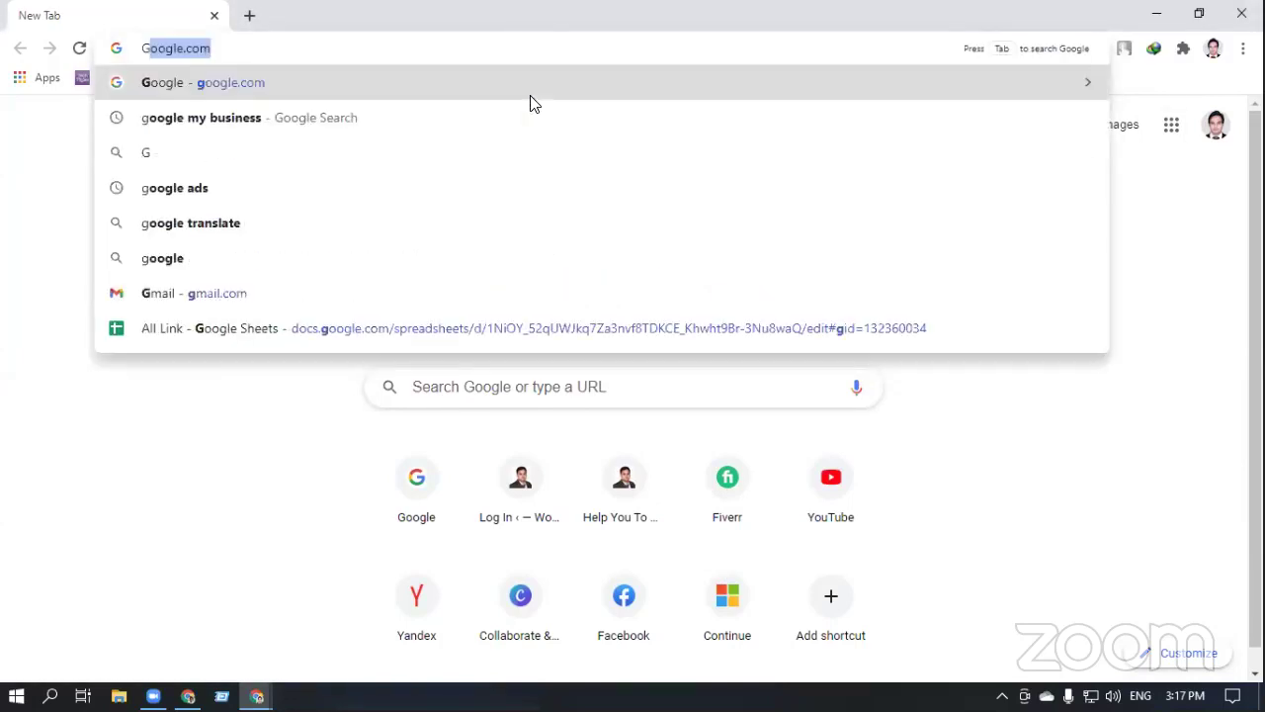
text(OOGLE)
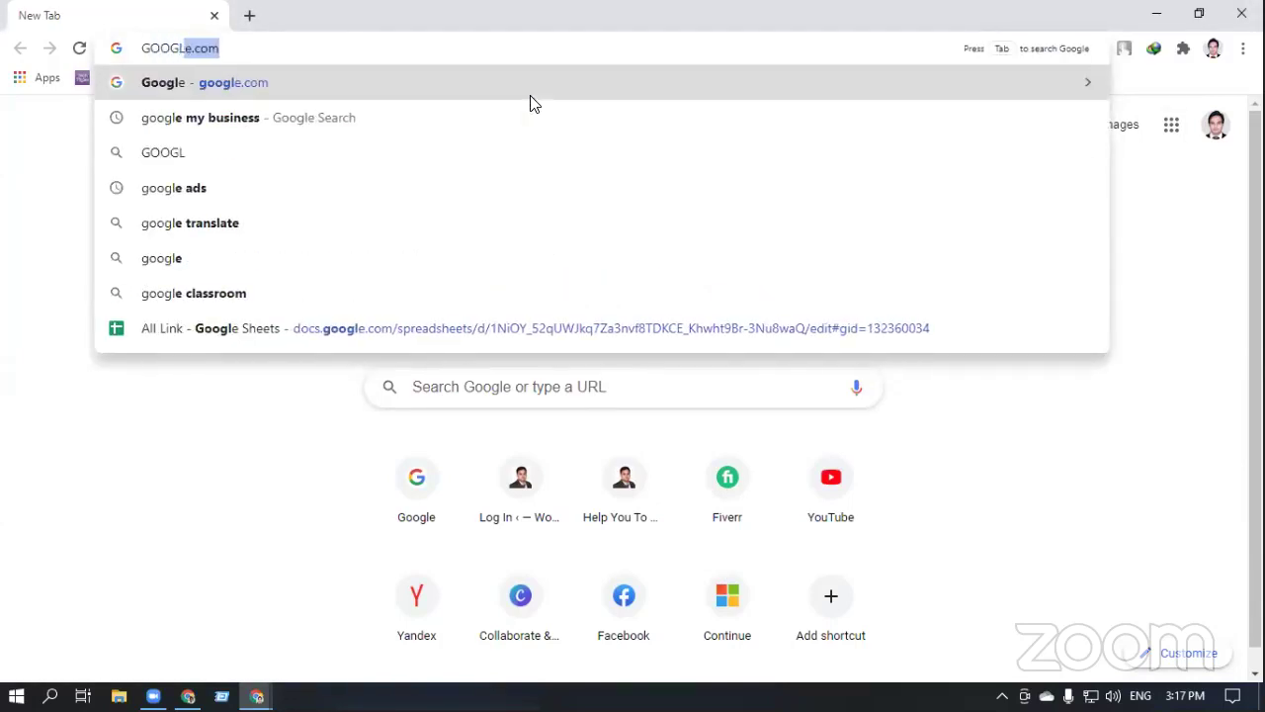
key(BackSpace)
key(BackSpace)
key(BackSpace)
key(BackSpace)
key(BackSpace)
key(BackSpace)
key(BackSpace)
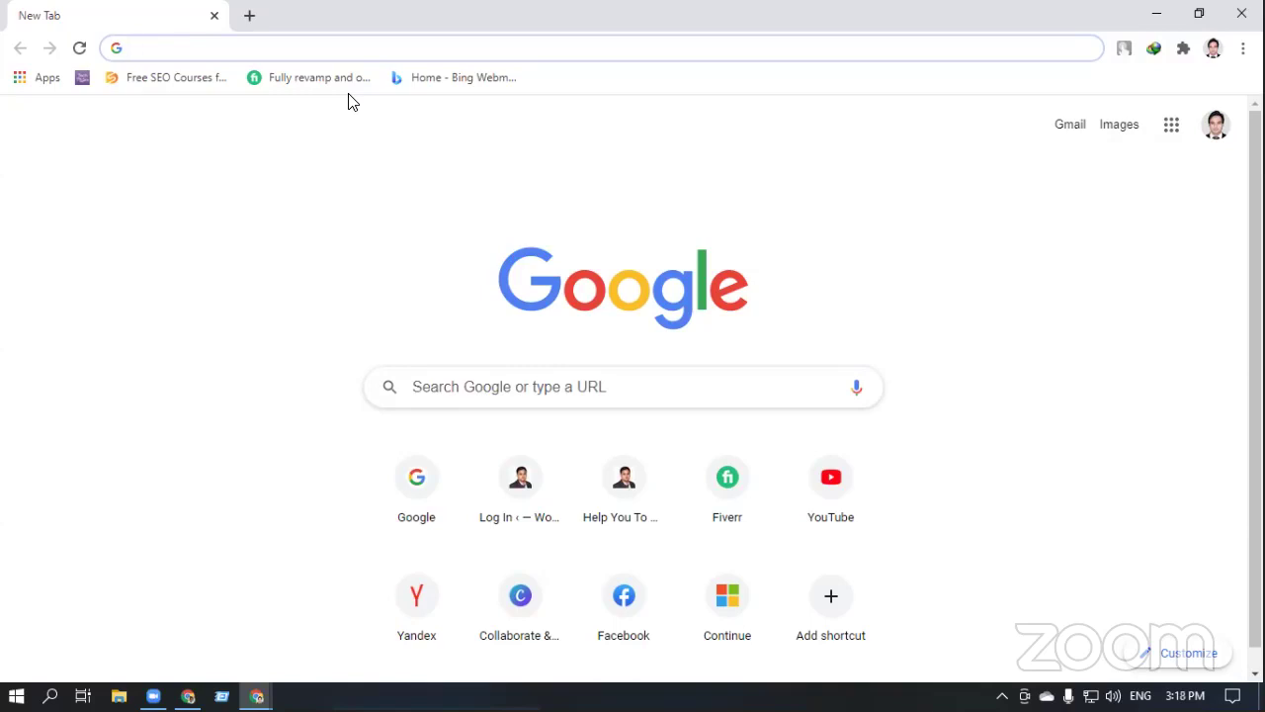
text(G)
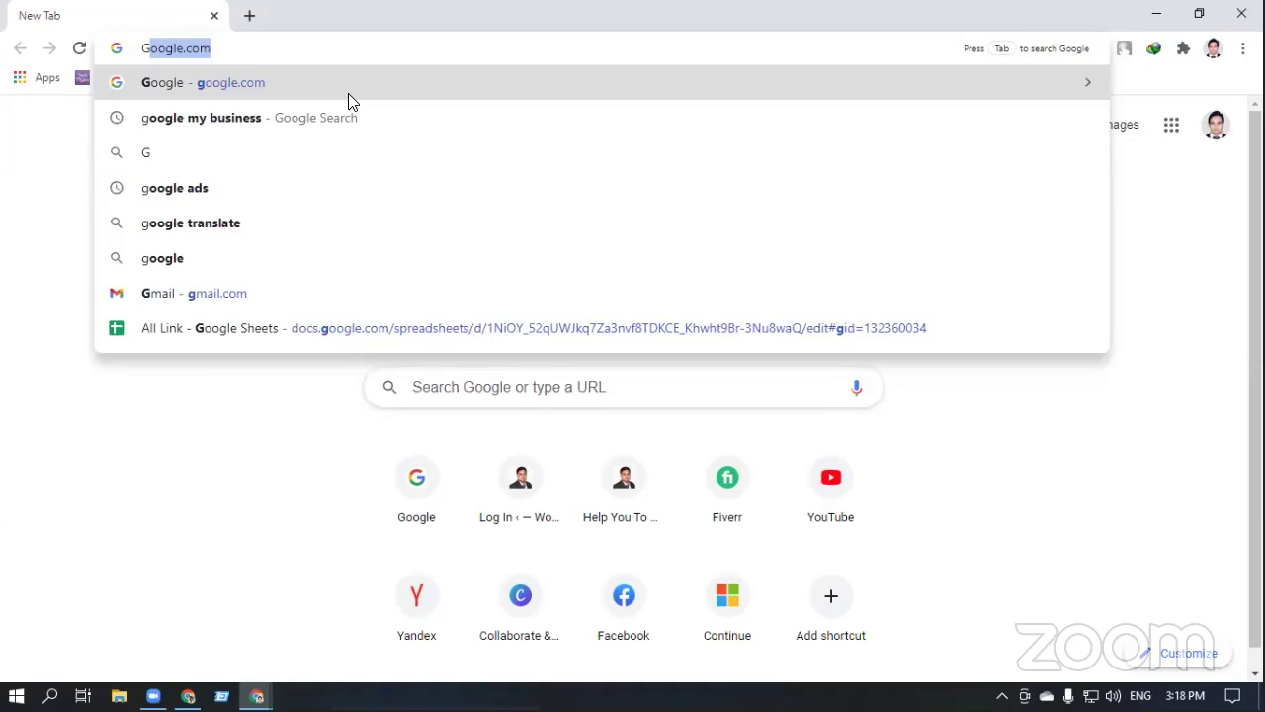
key(BackSpace)
key(BackSpace)
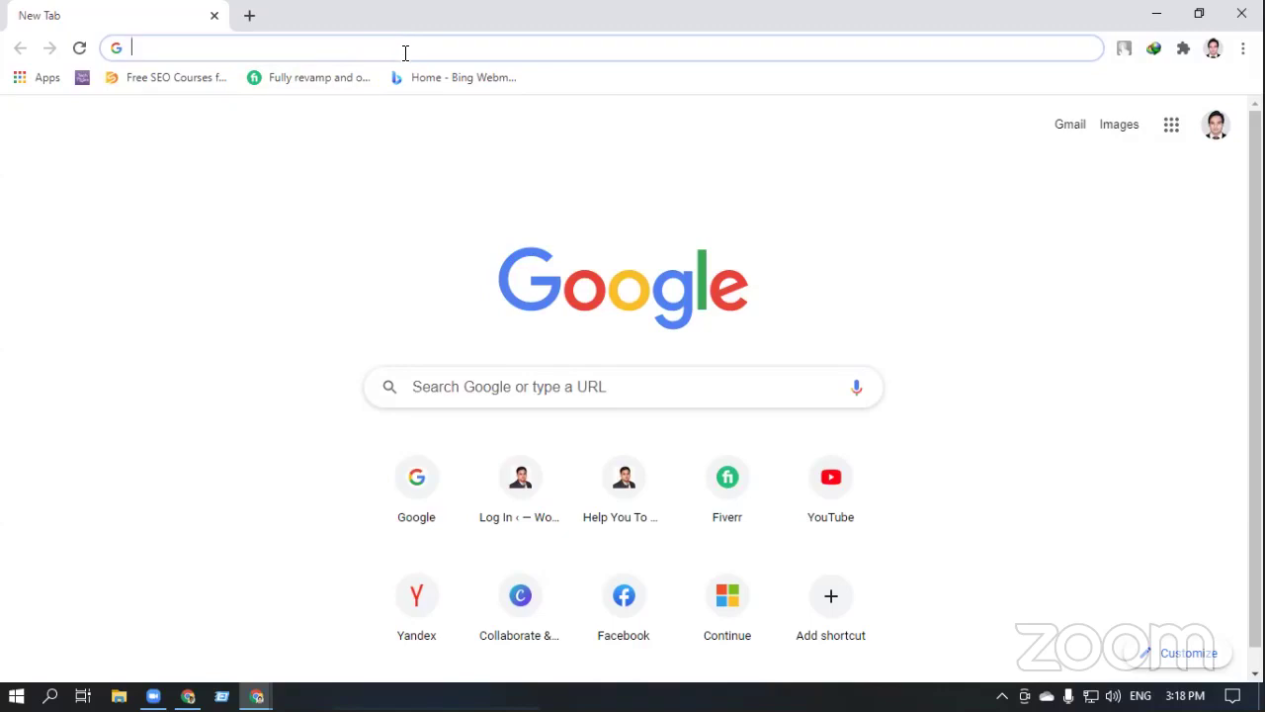
text(GOO)
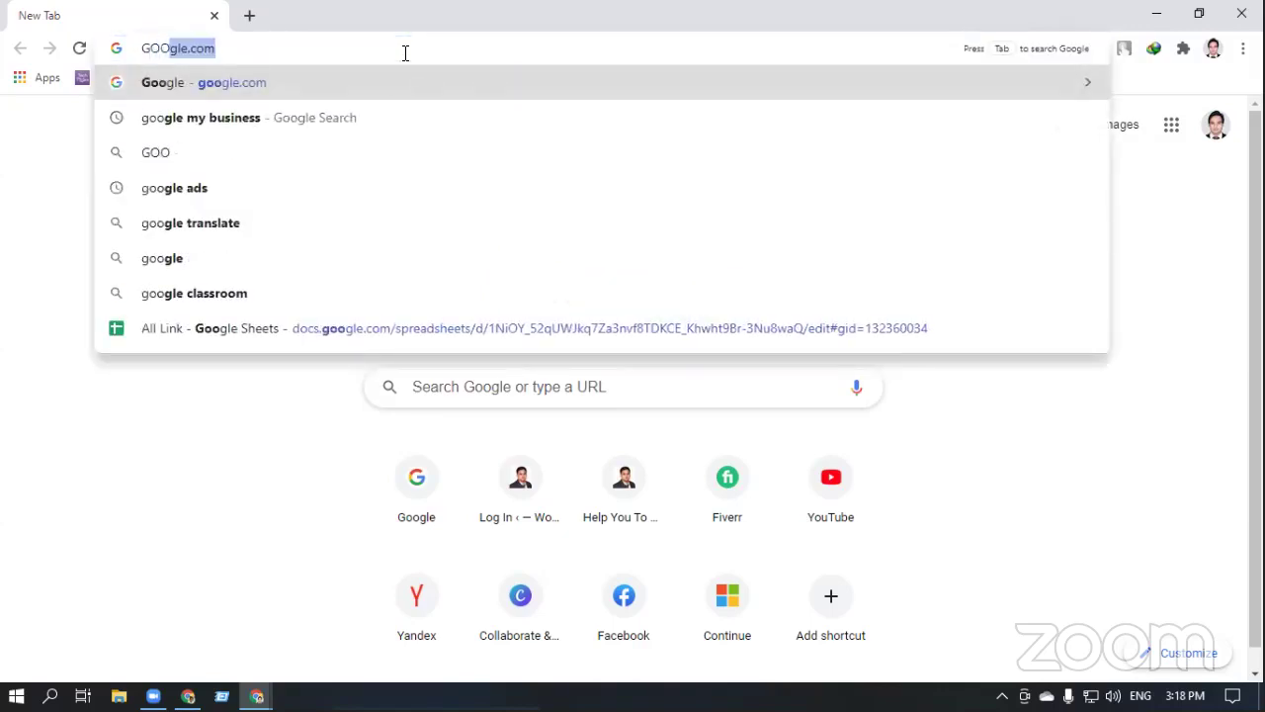
key(BackSpace)
key(BackSpace)
key(BackSpace)
key(BackSpace)
text(GOOGL)
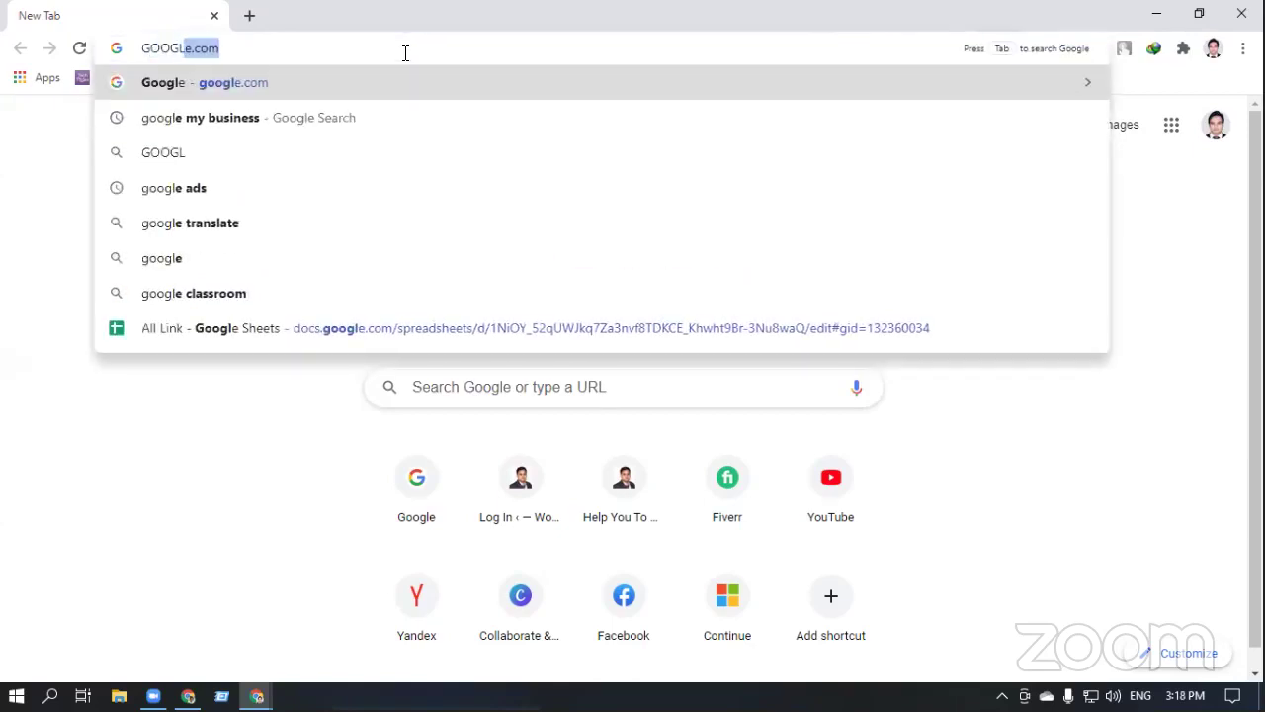
text(E MY B)
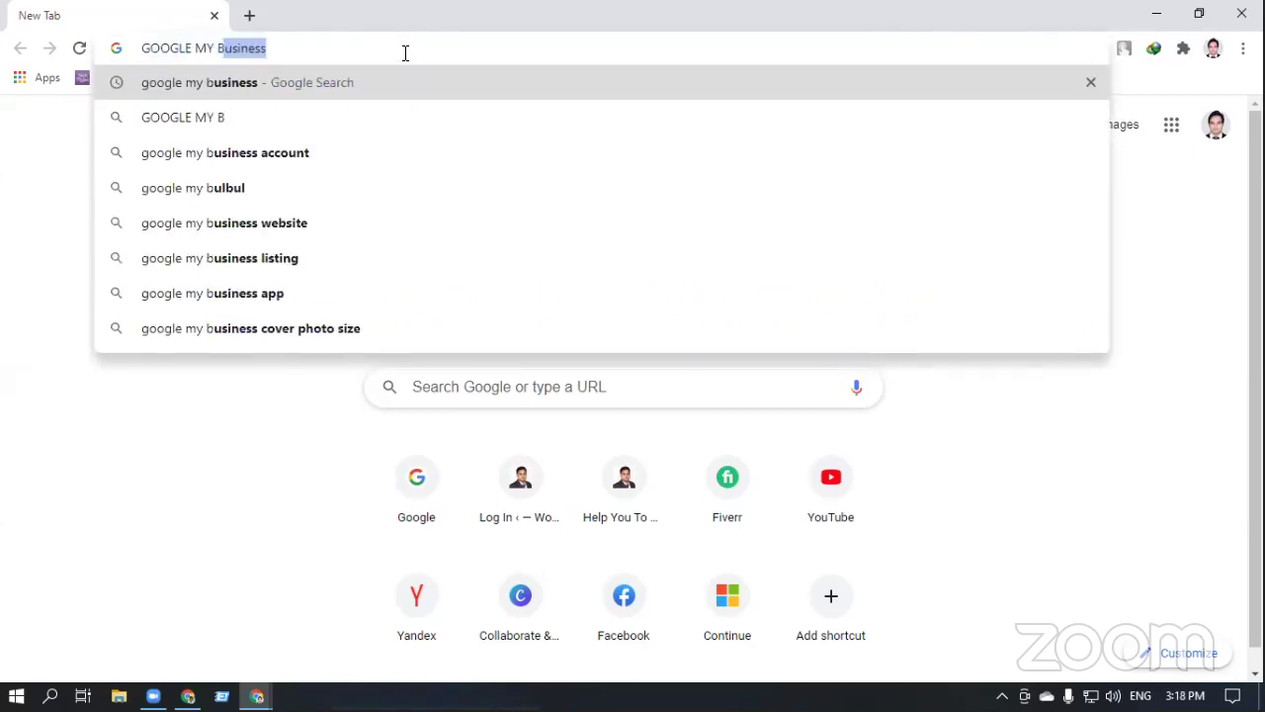
key(Return)
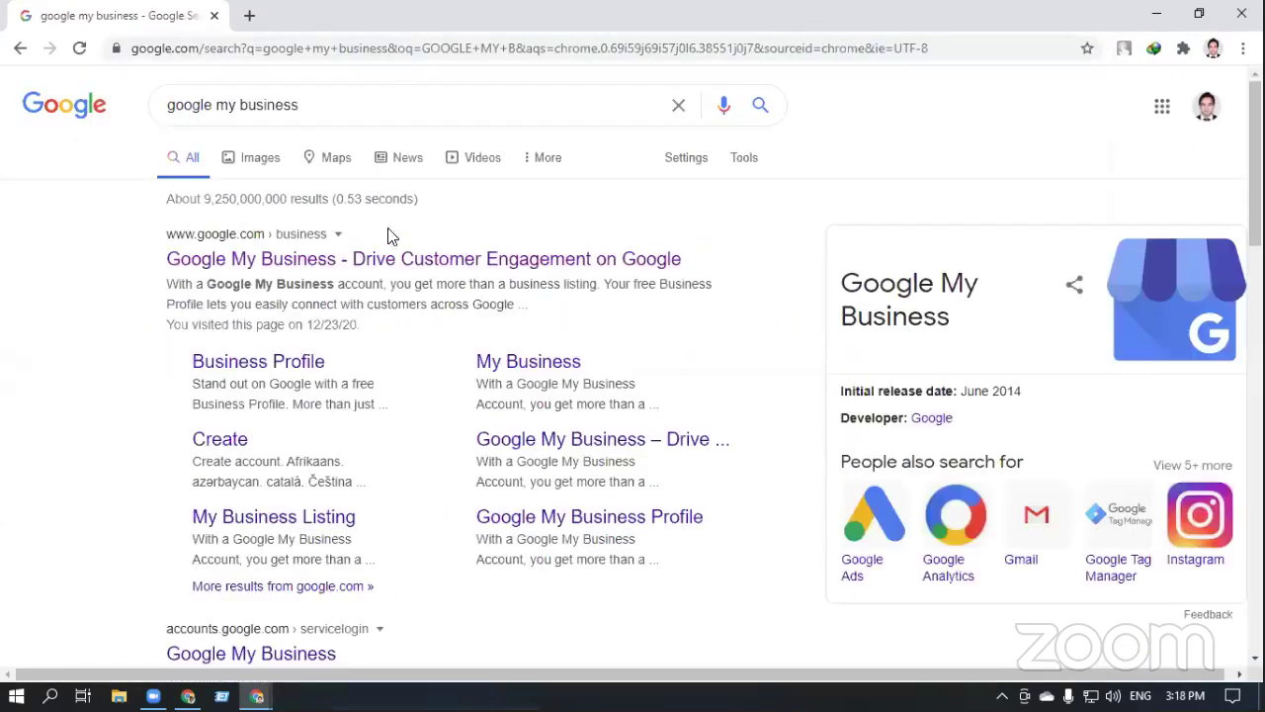
click(385, 261)
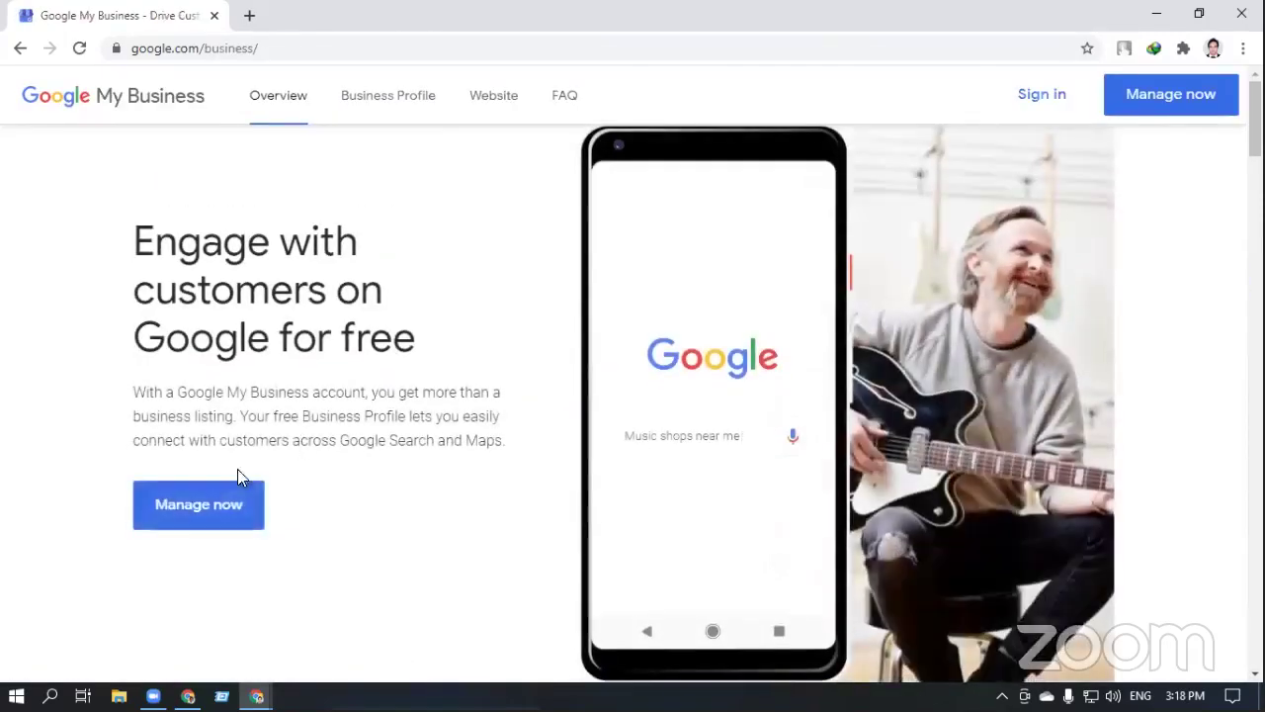
scroll(85, 475, down, 1)
click(164, 421)
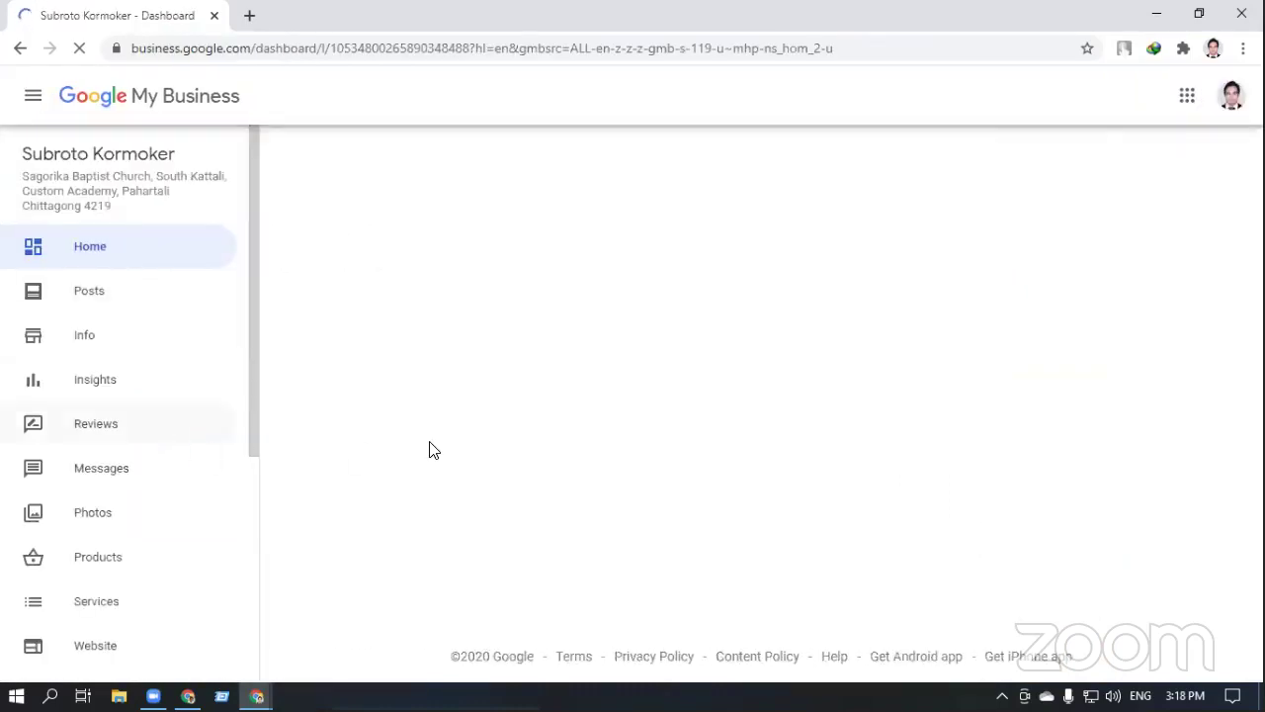
scroll(430, 450, down, 4)
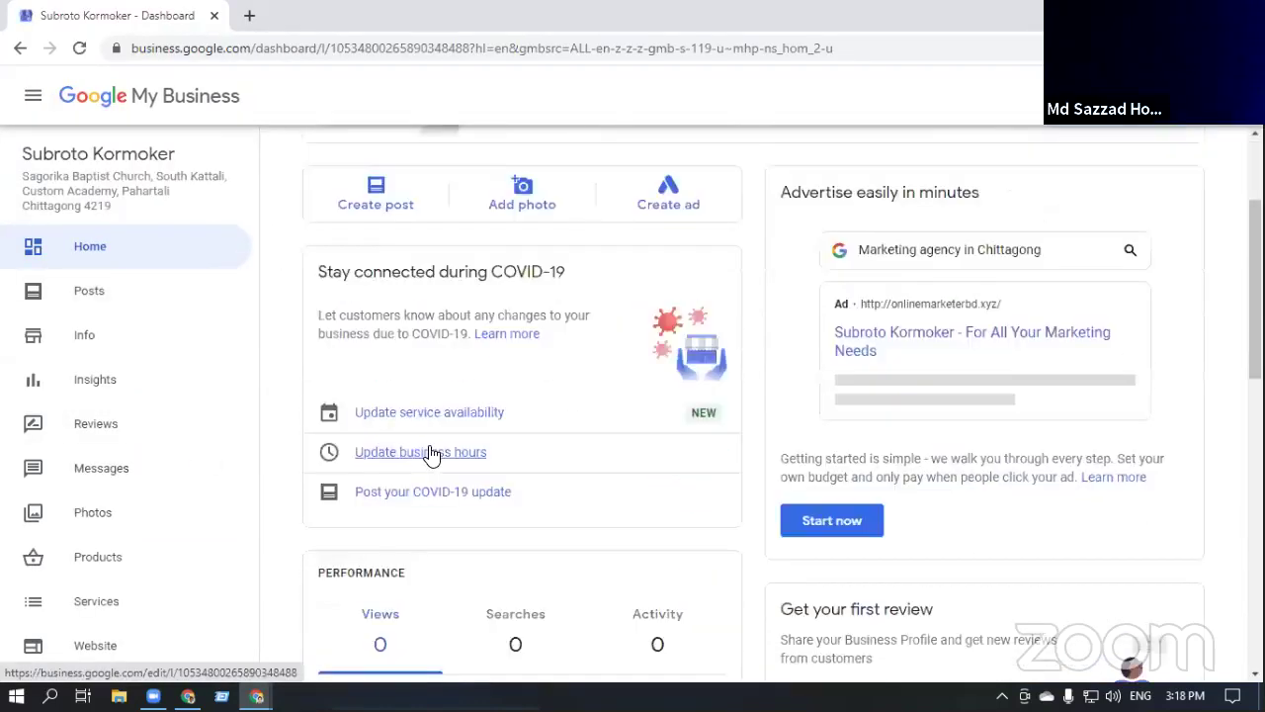
scroll(556, 502, down, 5)
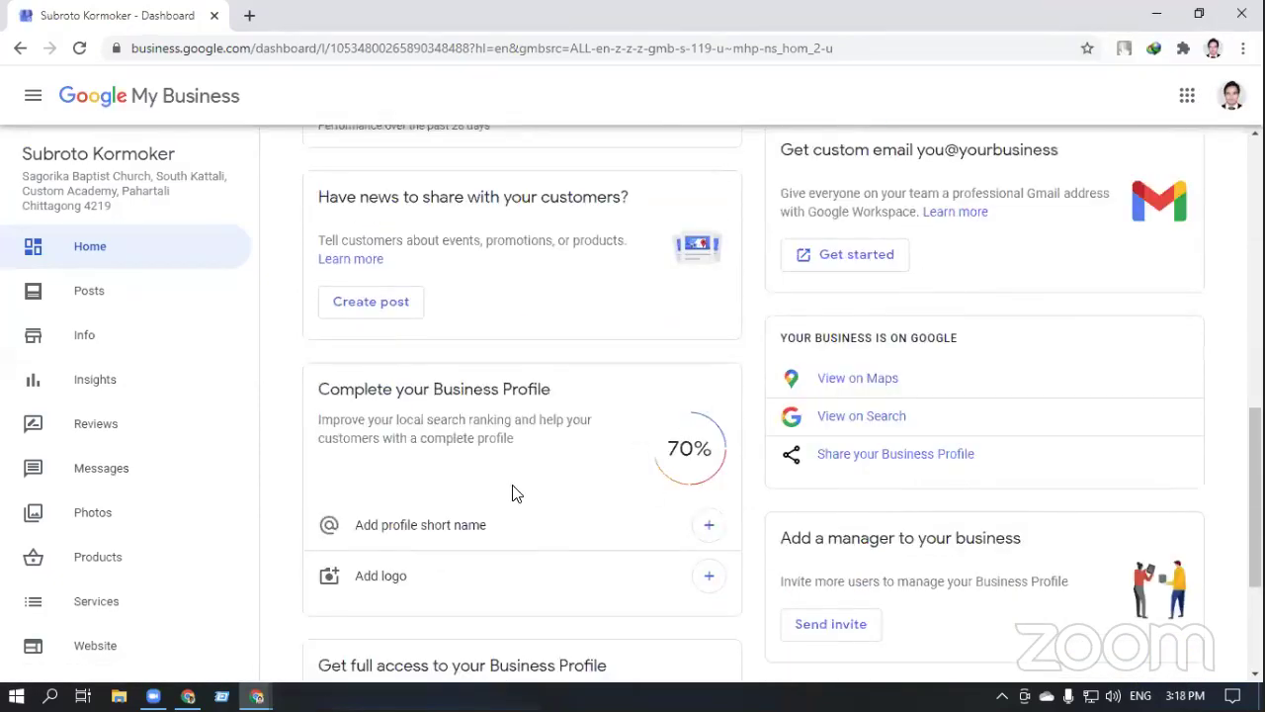
scroll(504, 494, down, 1)
scroll(532, 482, down, 2)
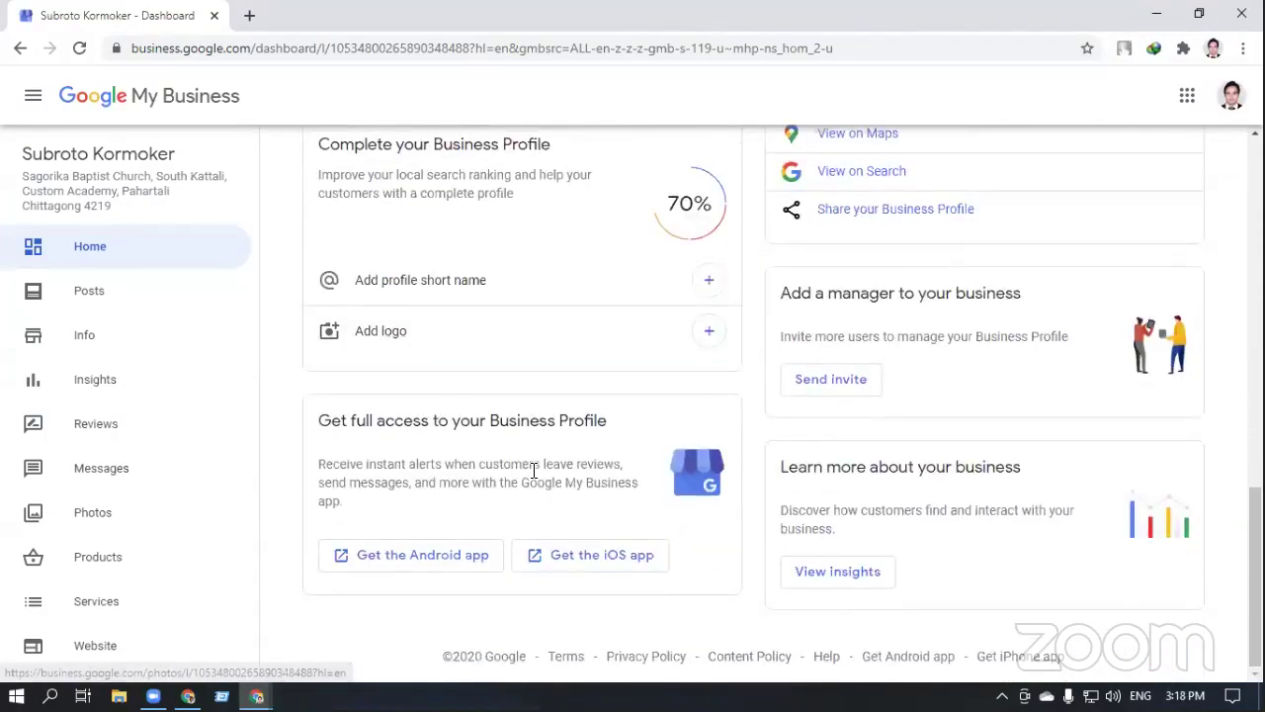
scroll(531, 479, up, 7)
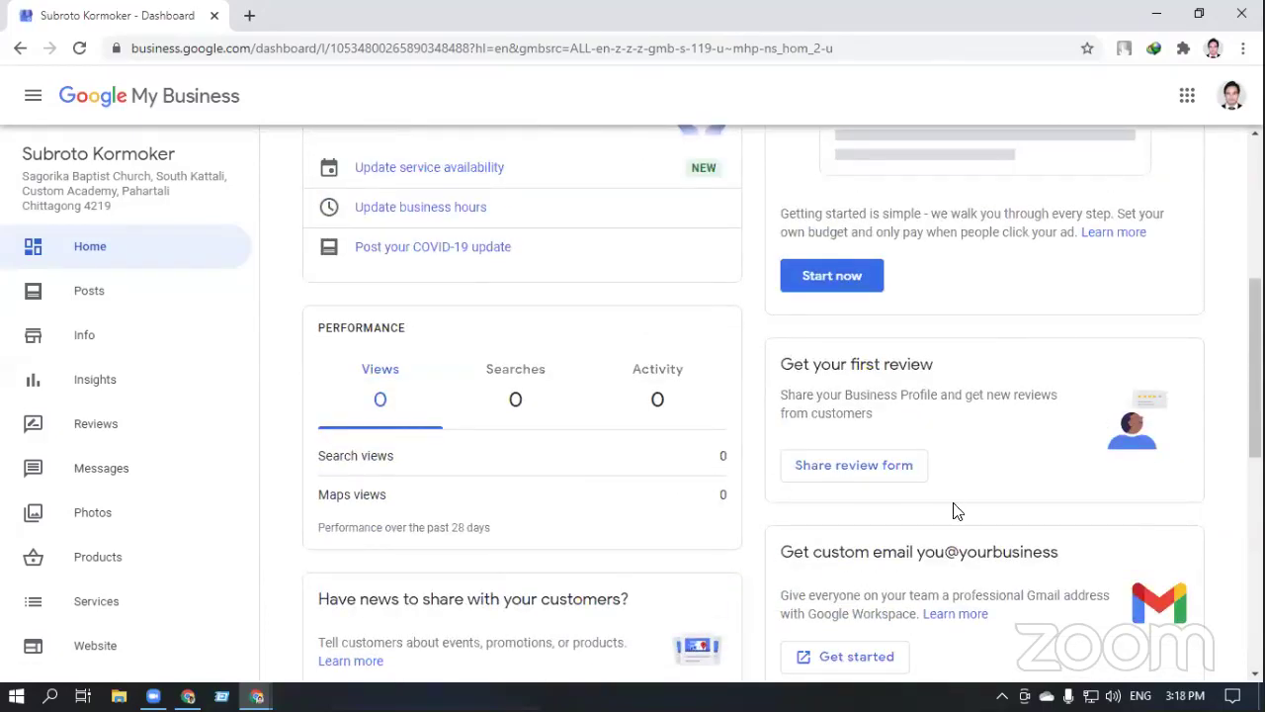
scroll(948, 544, down, 1)
scroll(935, 545, up, 1)
scroll(932, 541, up, 4)
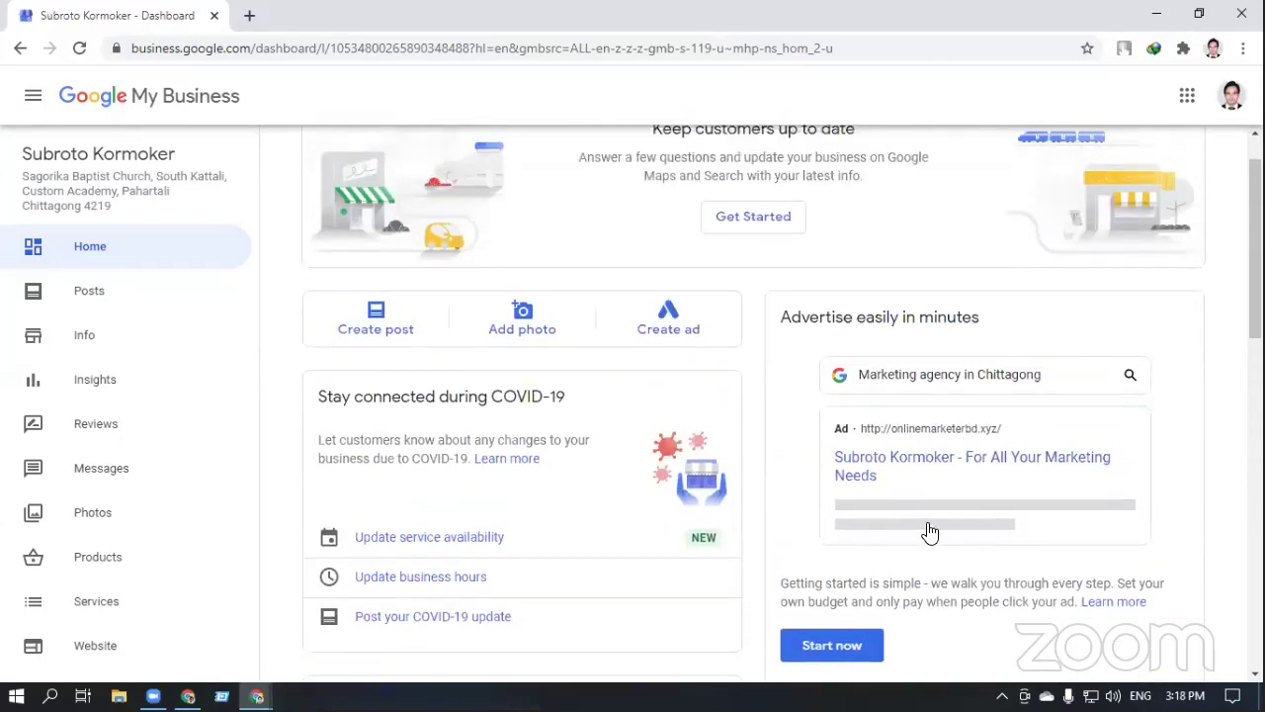
scroll(927, 521, down, 7)
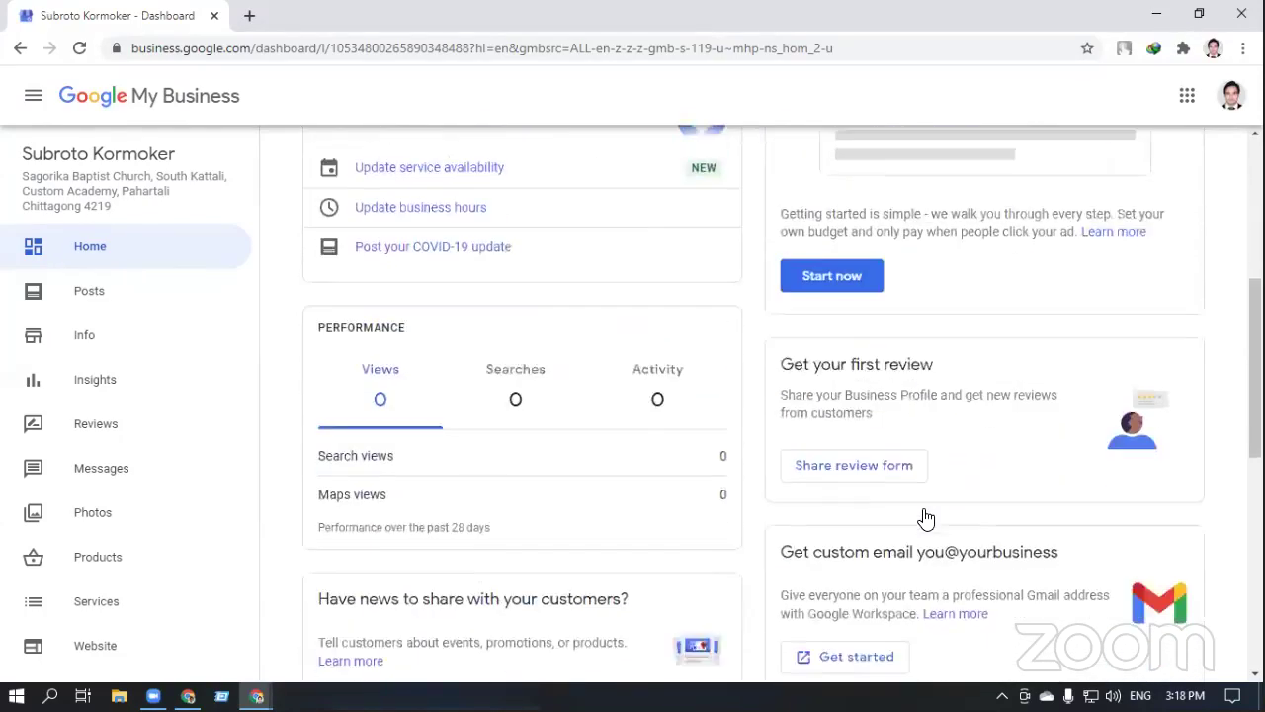
scroll(926, 518, down, 3)
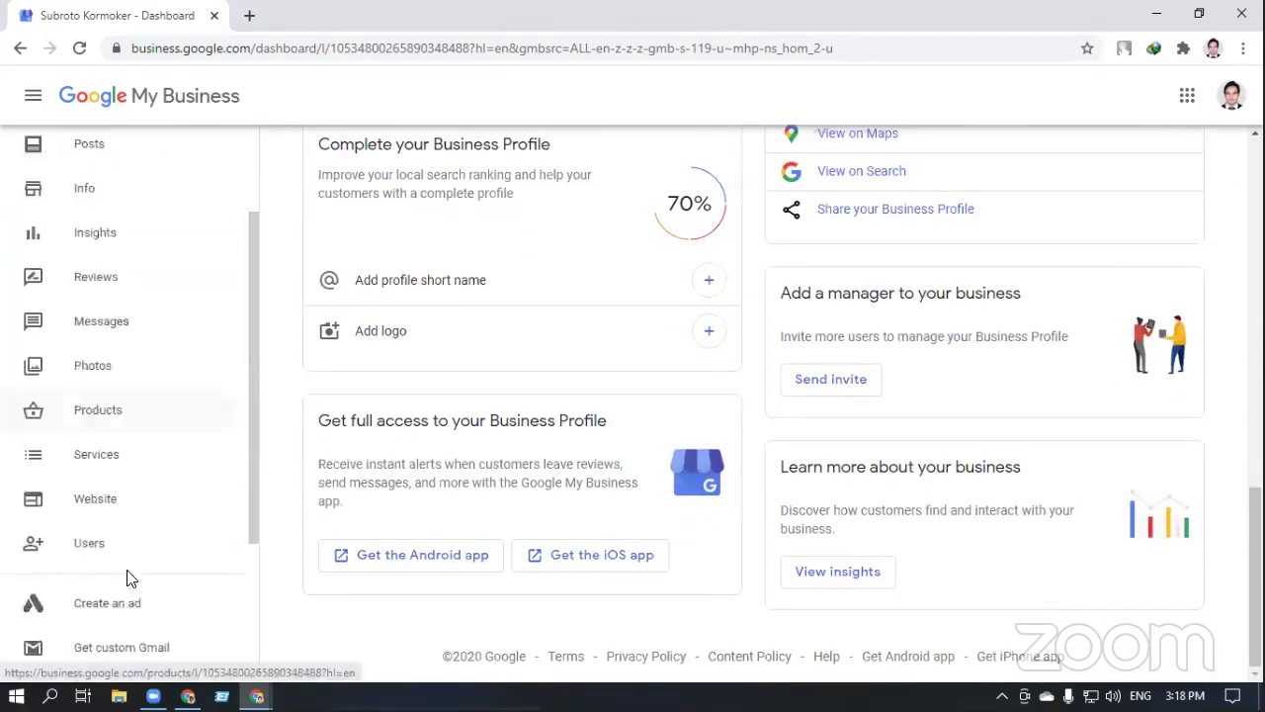
scroll(128, 576, down, 4)
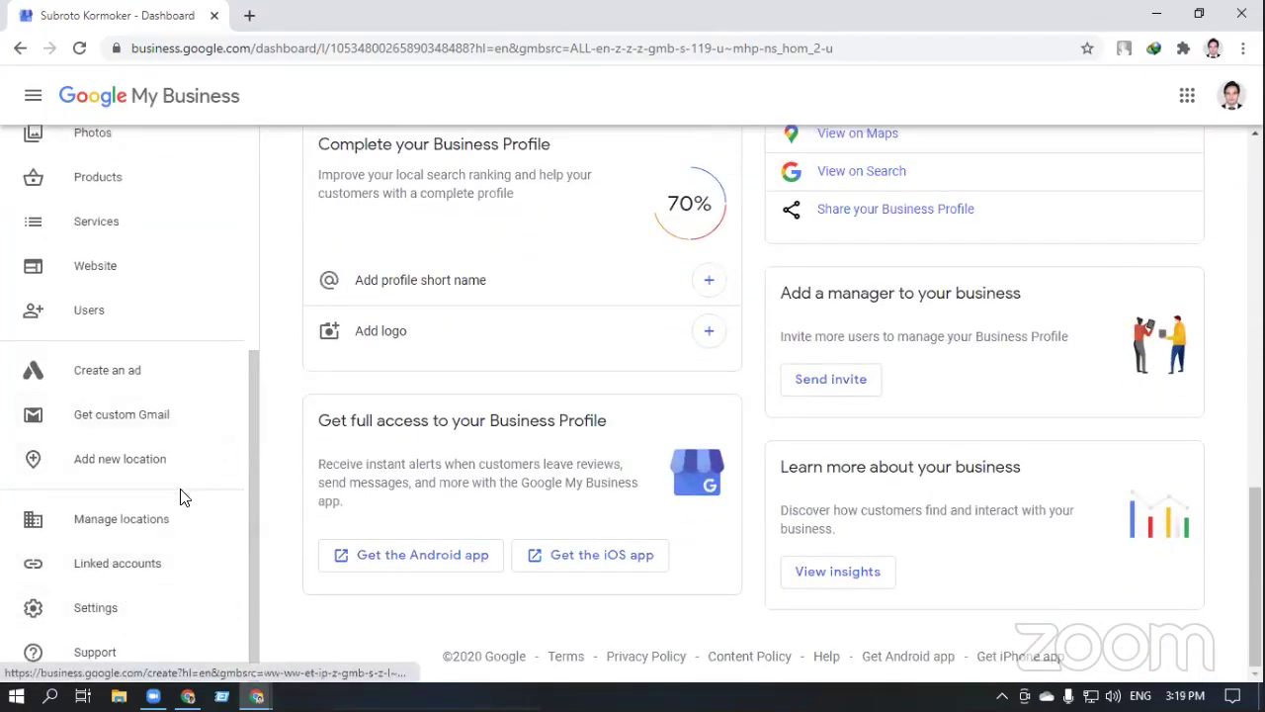
scroll(483, 476, up, 1)
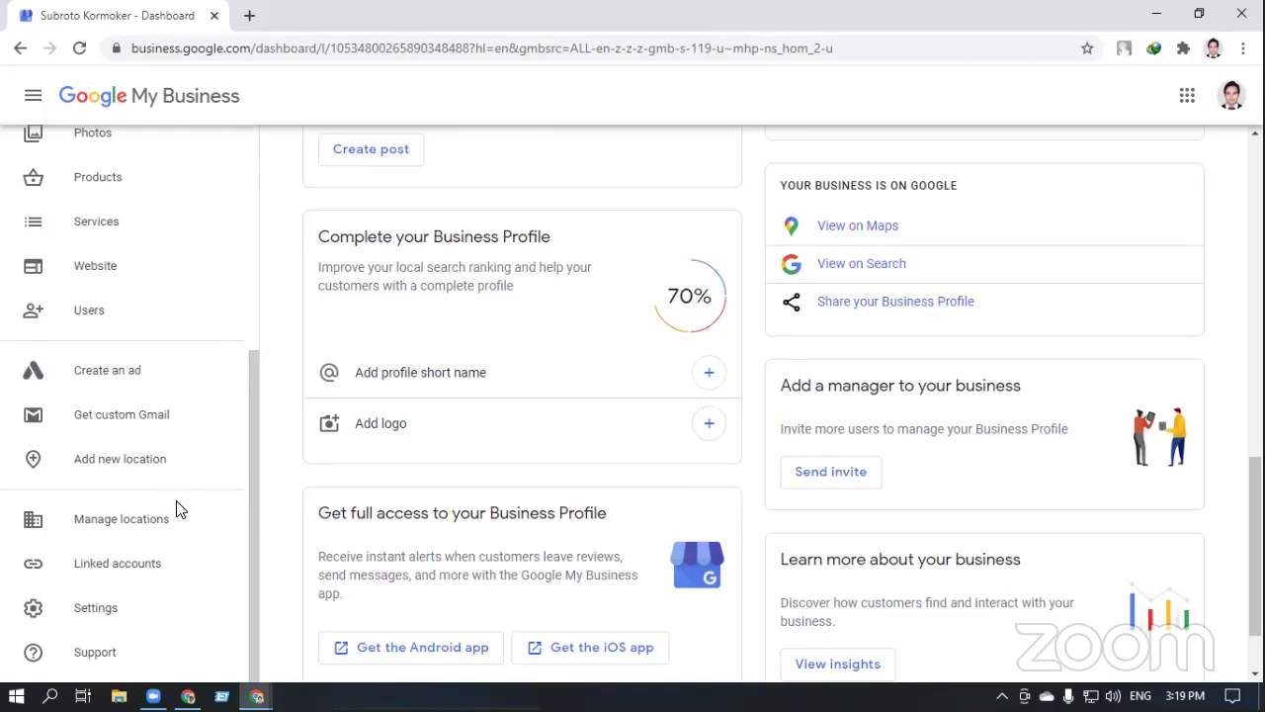
Open Manage locations and highlight the single location's '100% verified' status
click(141, 530)
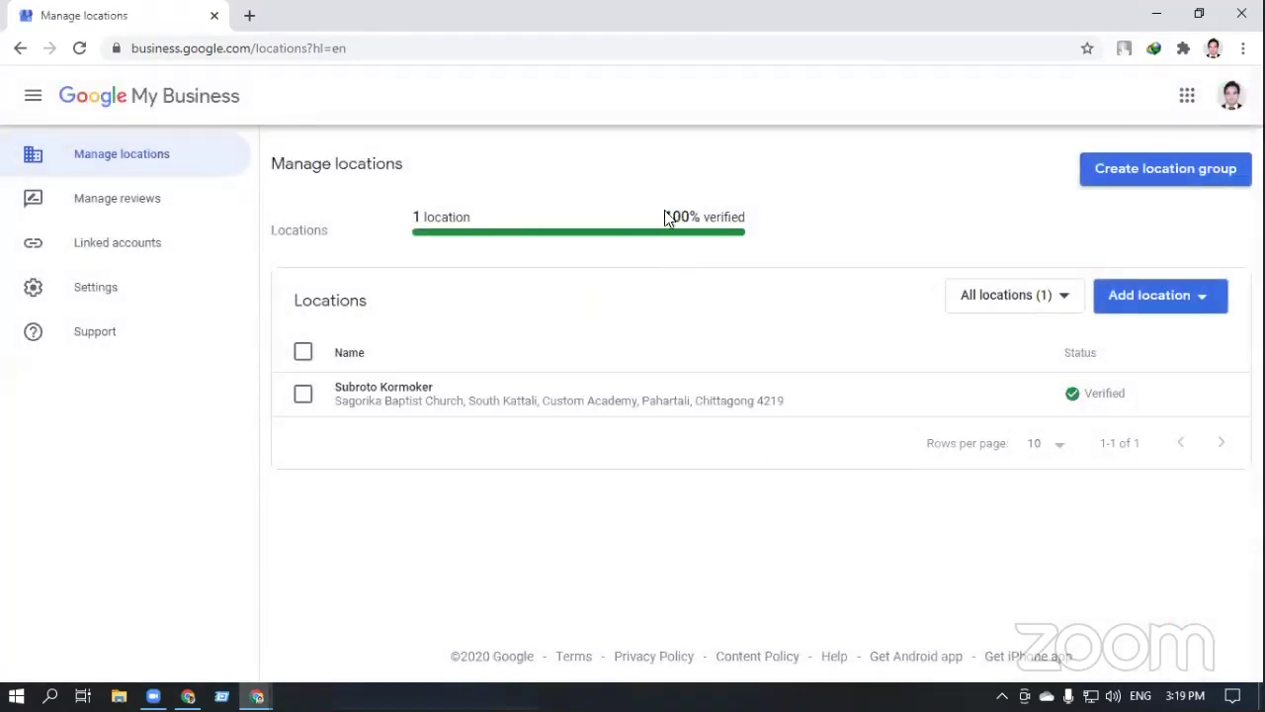
drag(664, 217, 746, 216)
click(788, 262)
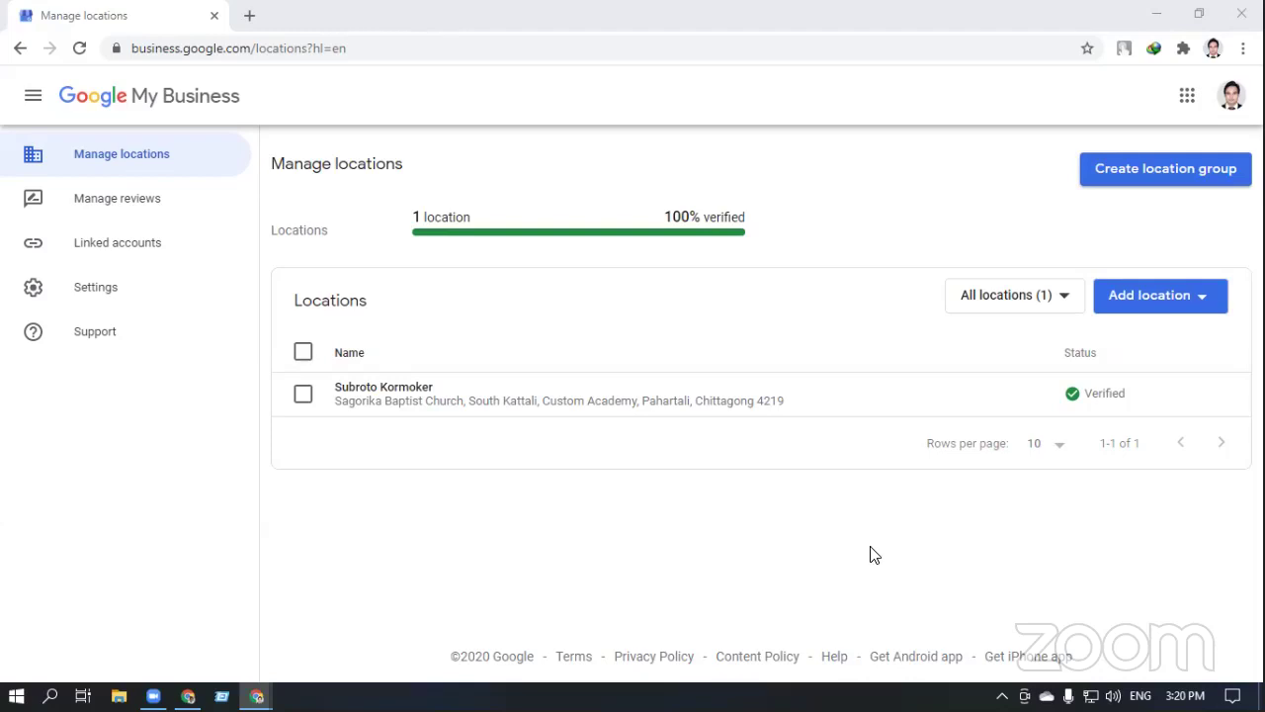
click(699, 597)
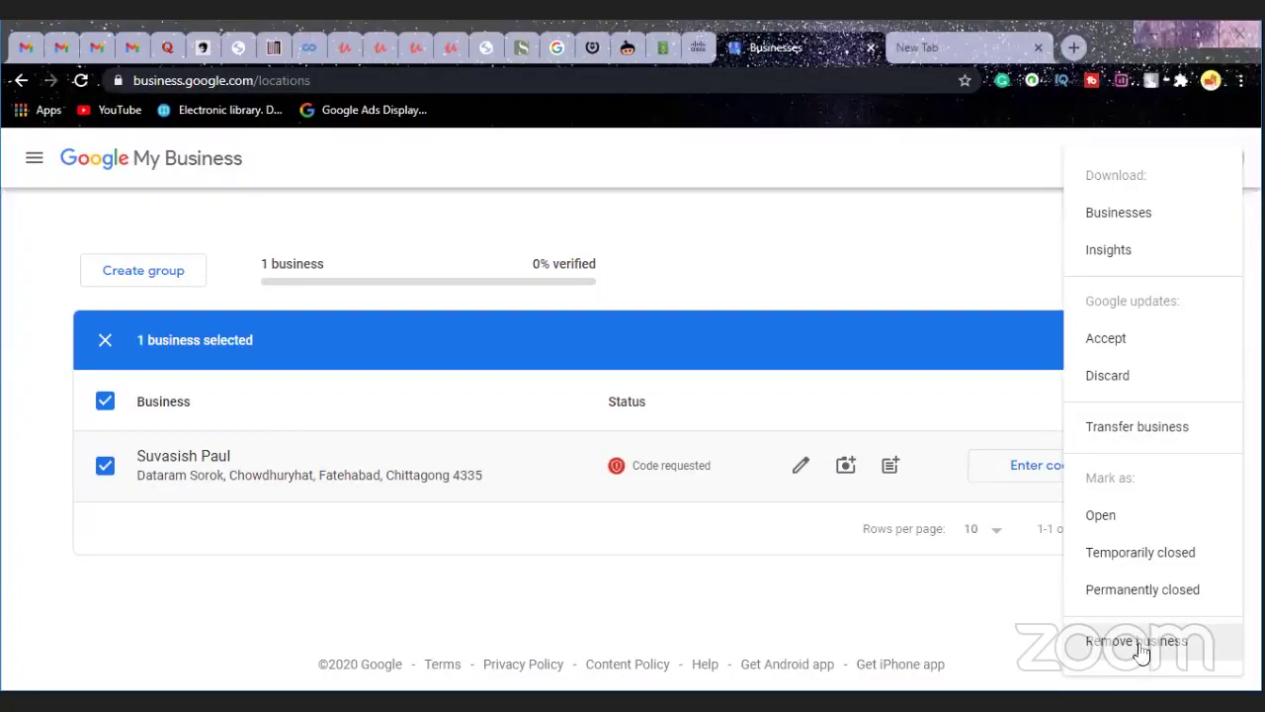
Choose Remove business for the selected unverified listing
click(1141, 652)
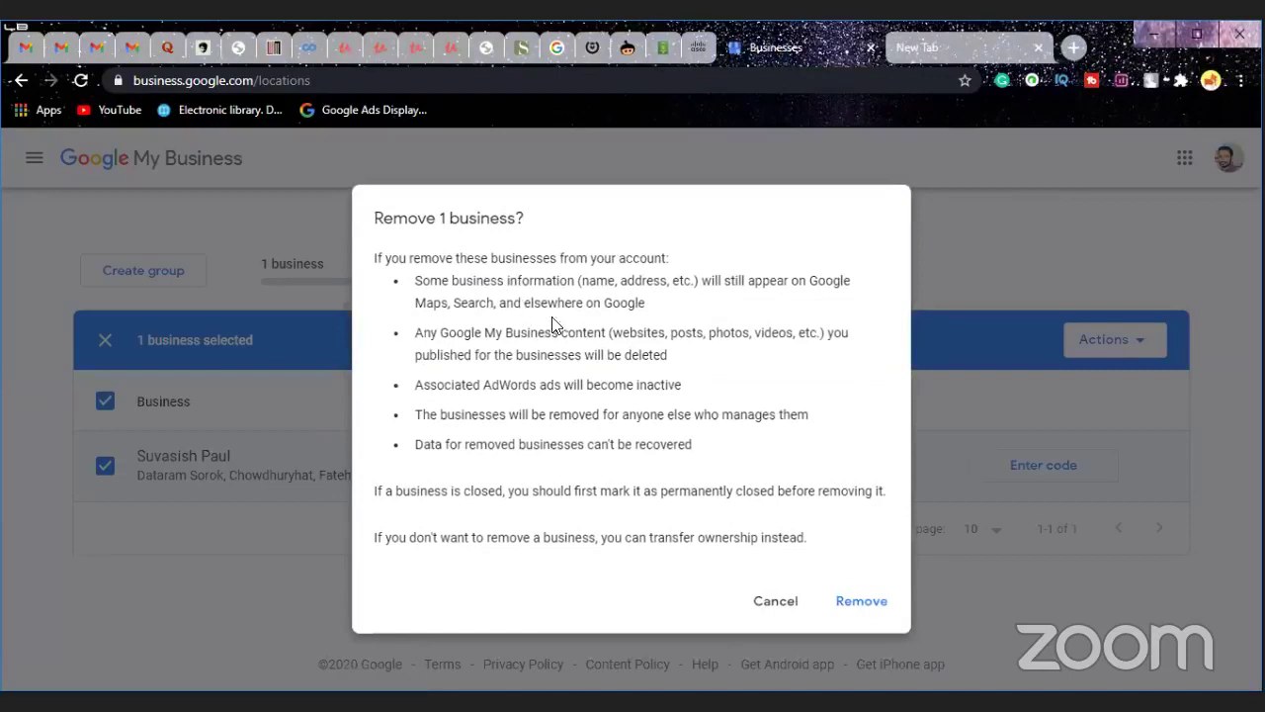
Cancel the removal, mark the business Permanently closed instead, and reload the list
click(770, 602)
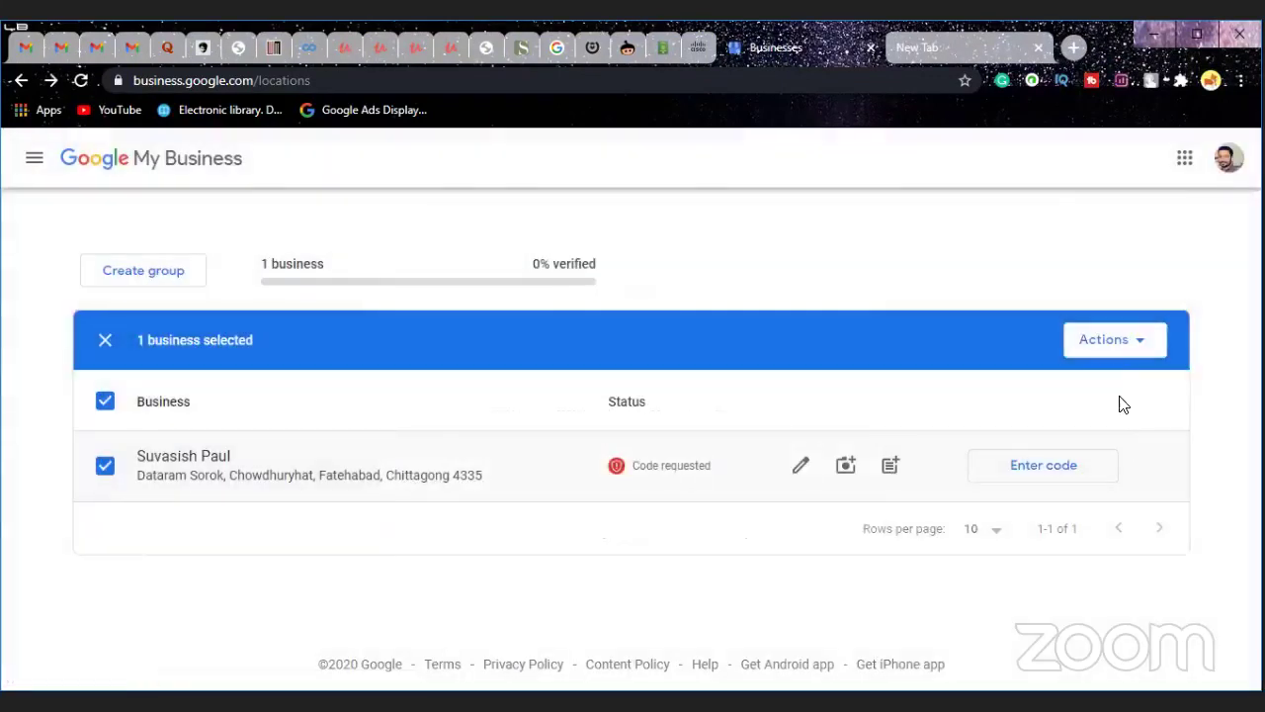
click(1098, 341)
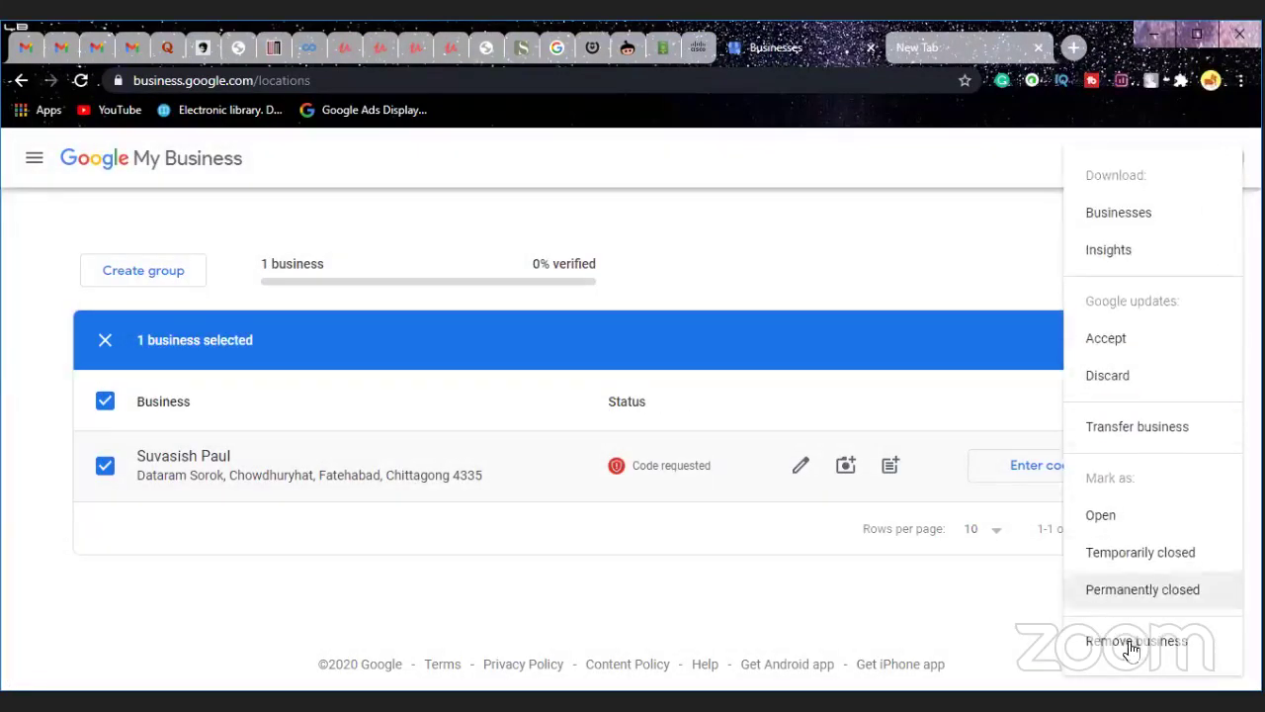
click(1146, 593)
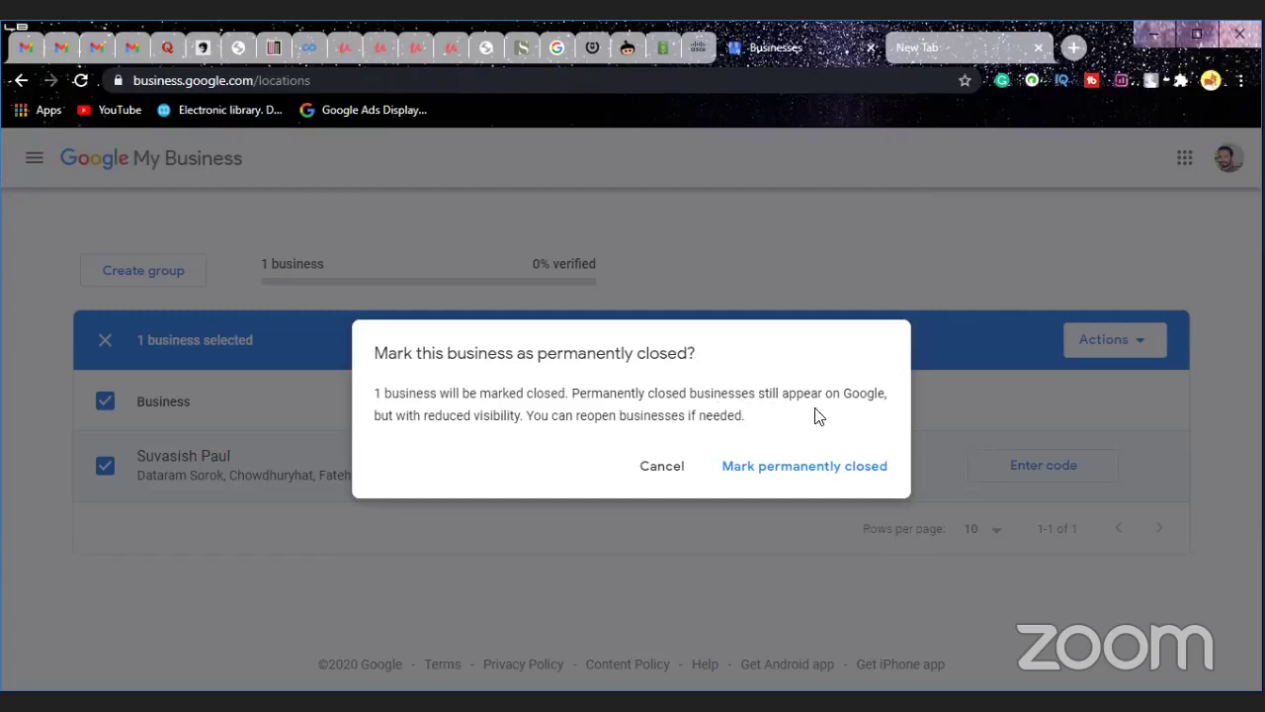
click(791, 468)
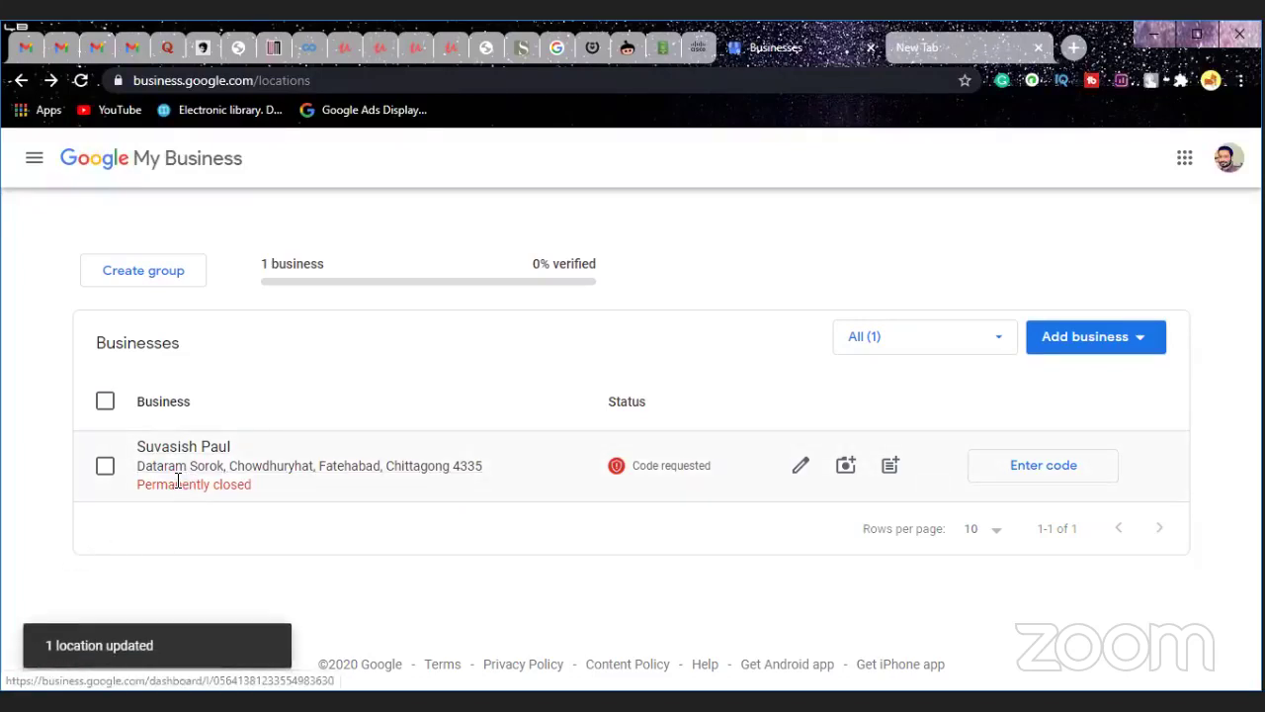
click(79, 83)
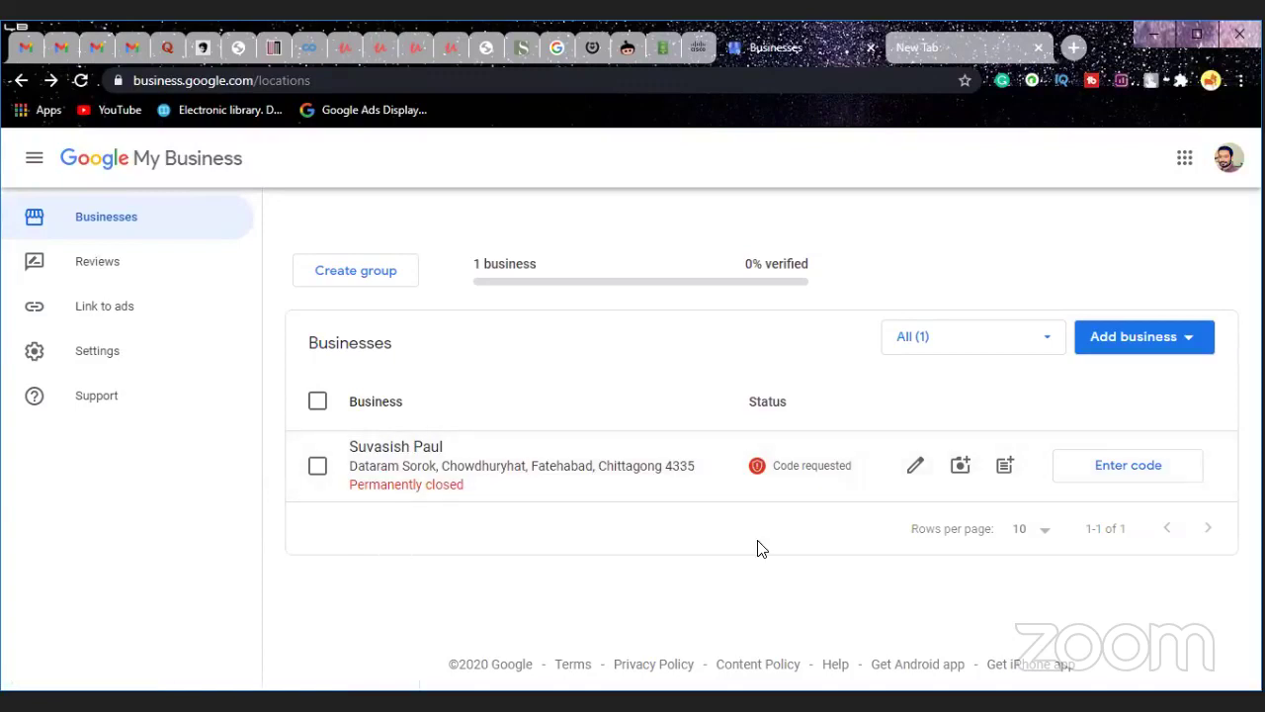
Reselect the closed business, try Remove business then cancel, and choose Permanently closed again
click(1143, 336)
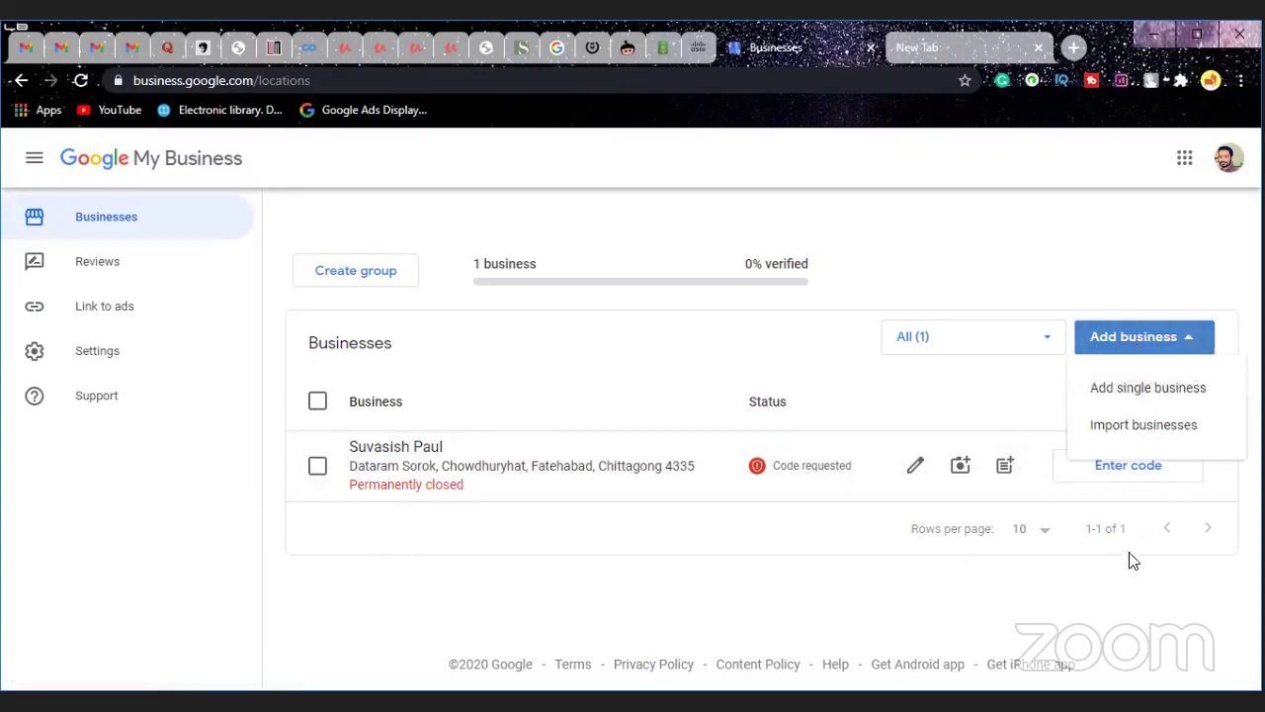
click(385, 548)
click(317, 466)
click(1144, 346)
scroll(1106, 583, down, 1)
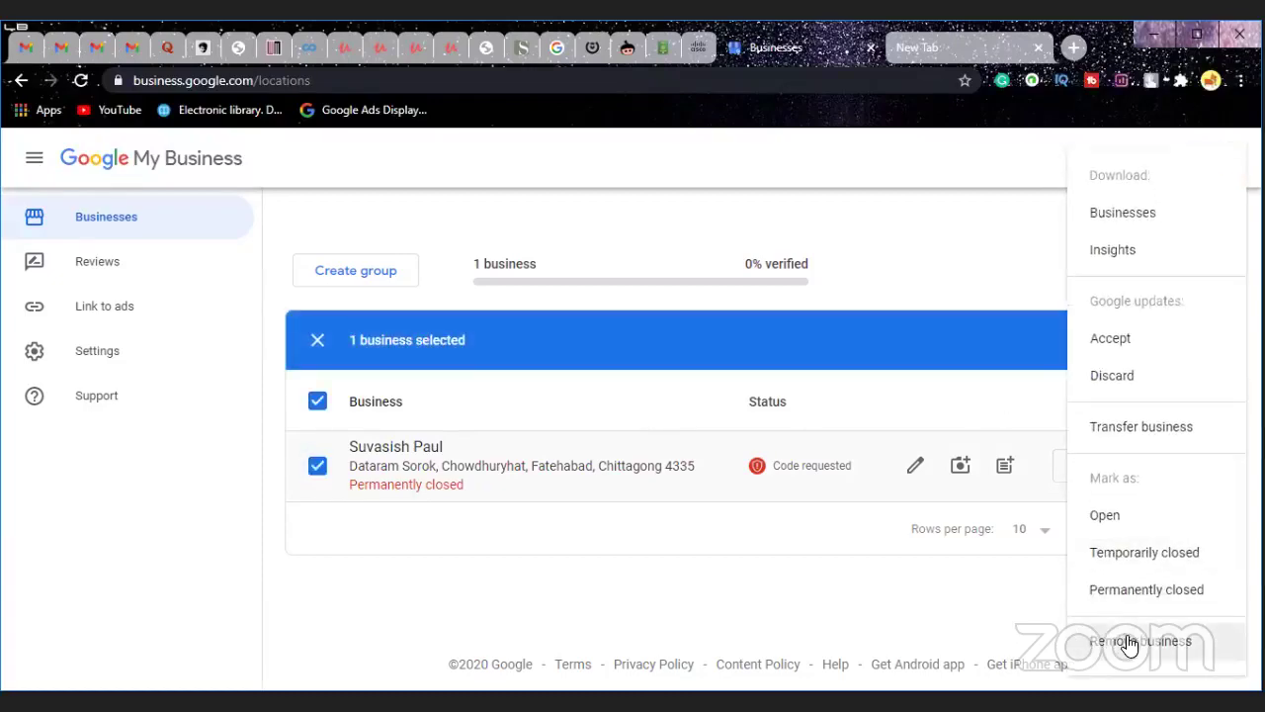
click(1087, 640)
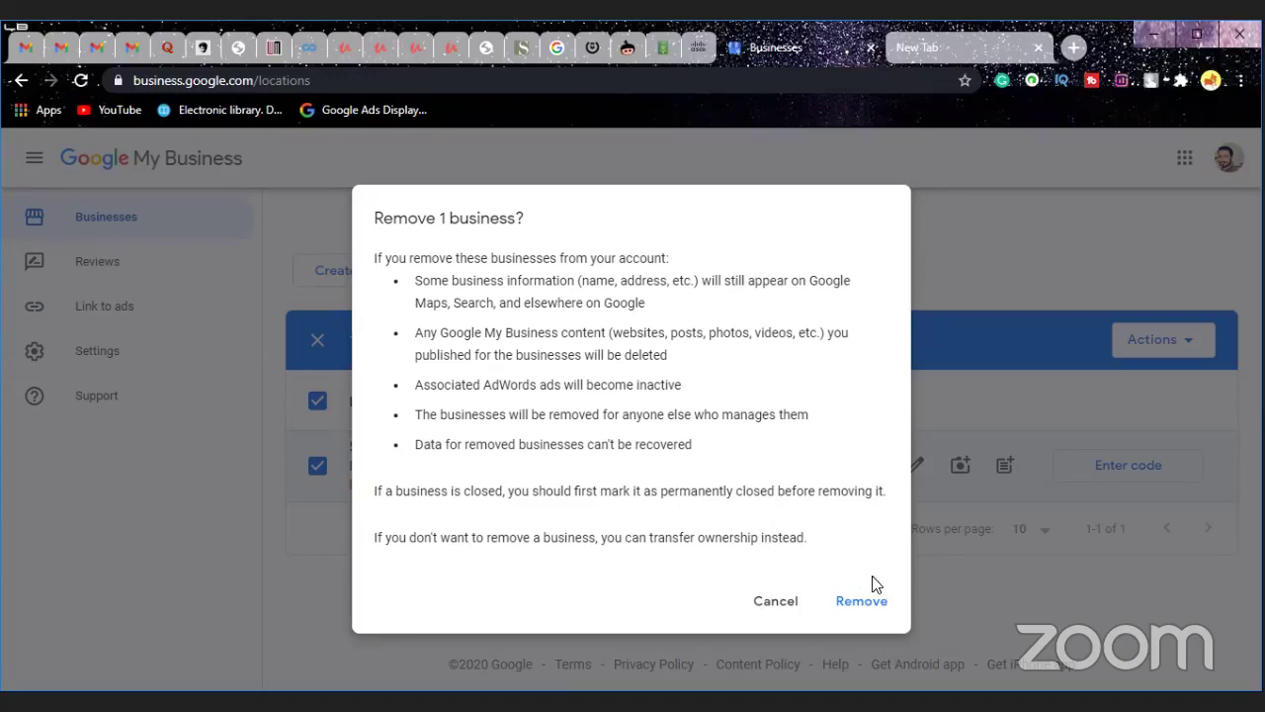
click(781, 613)
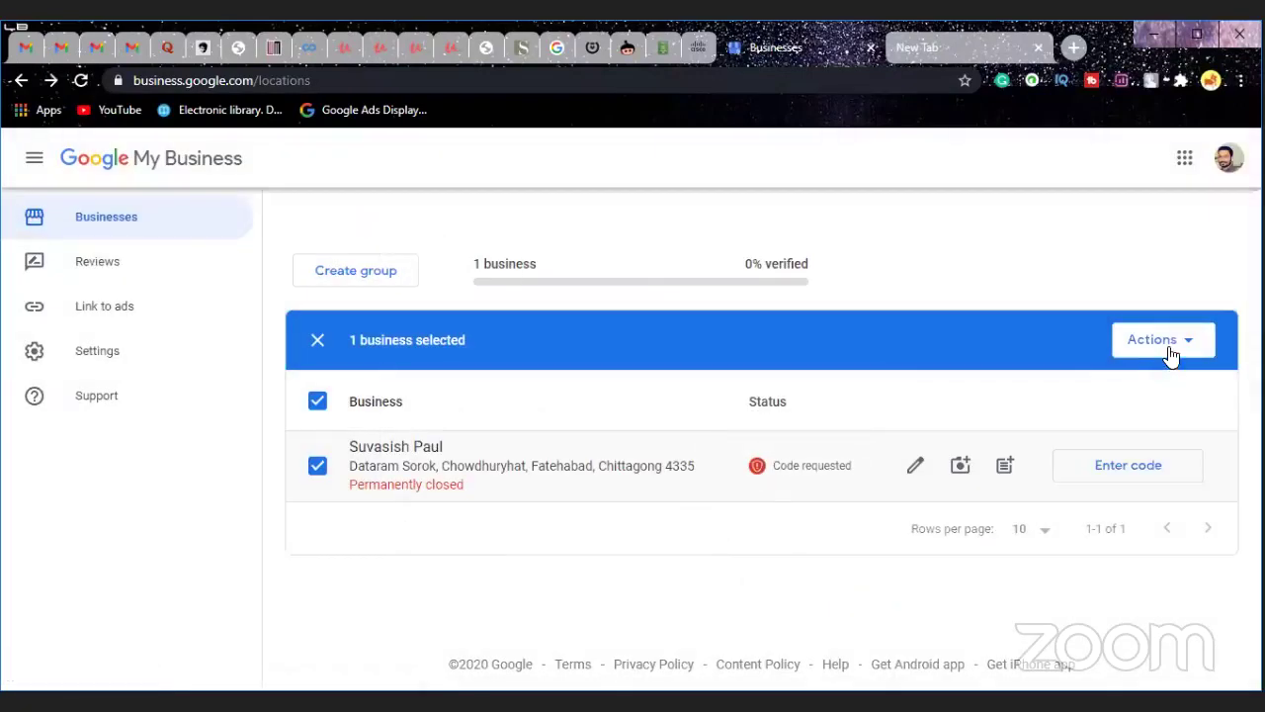
click(1171, 348)
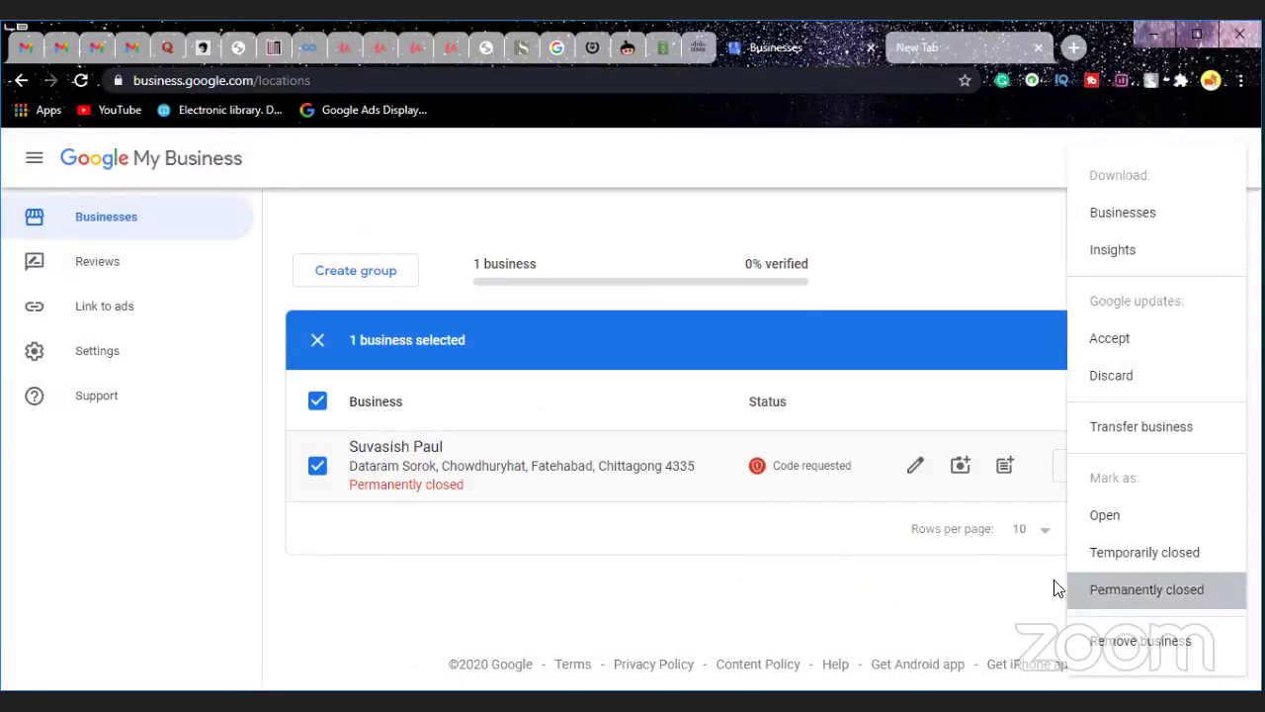
click(1107, 590)
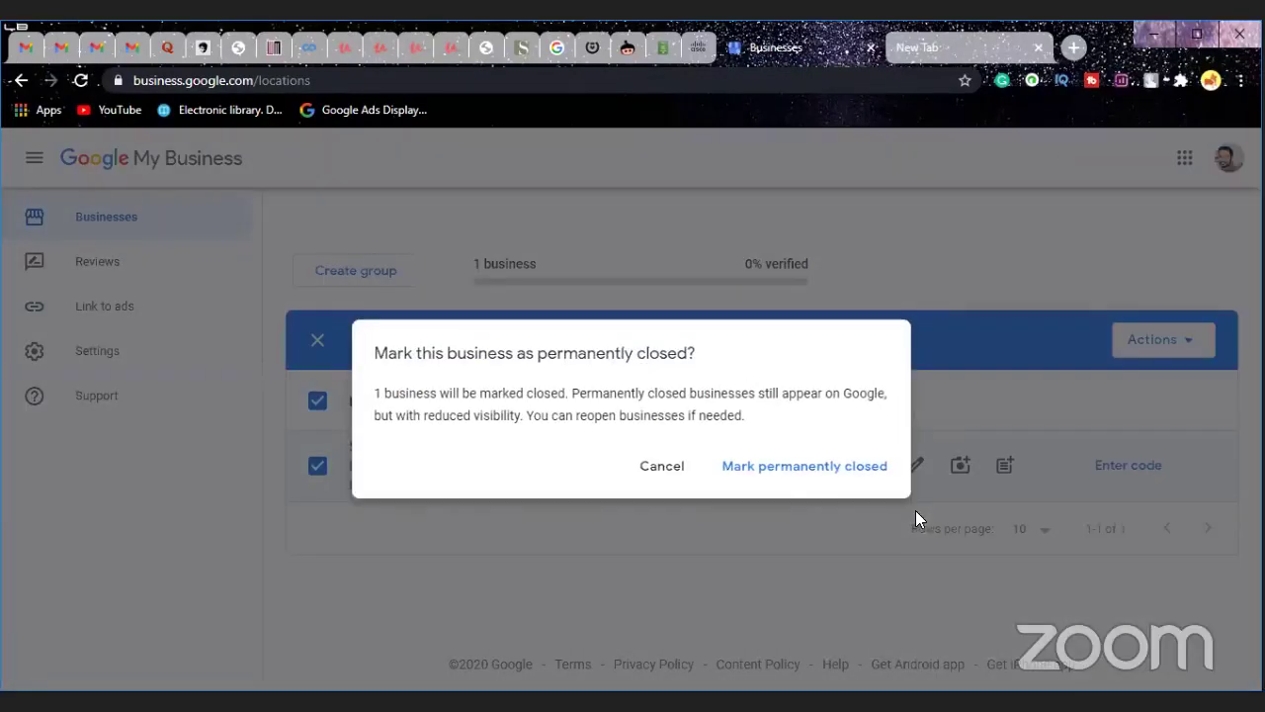
Confirm the permanent closure, remove the business, leaving 0 businesses, and close the Businesses tab
click(788, 472)
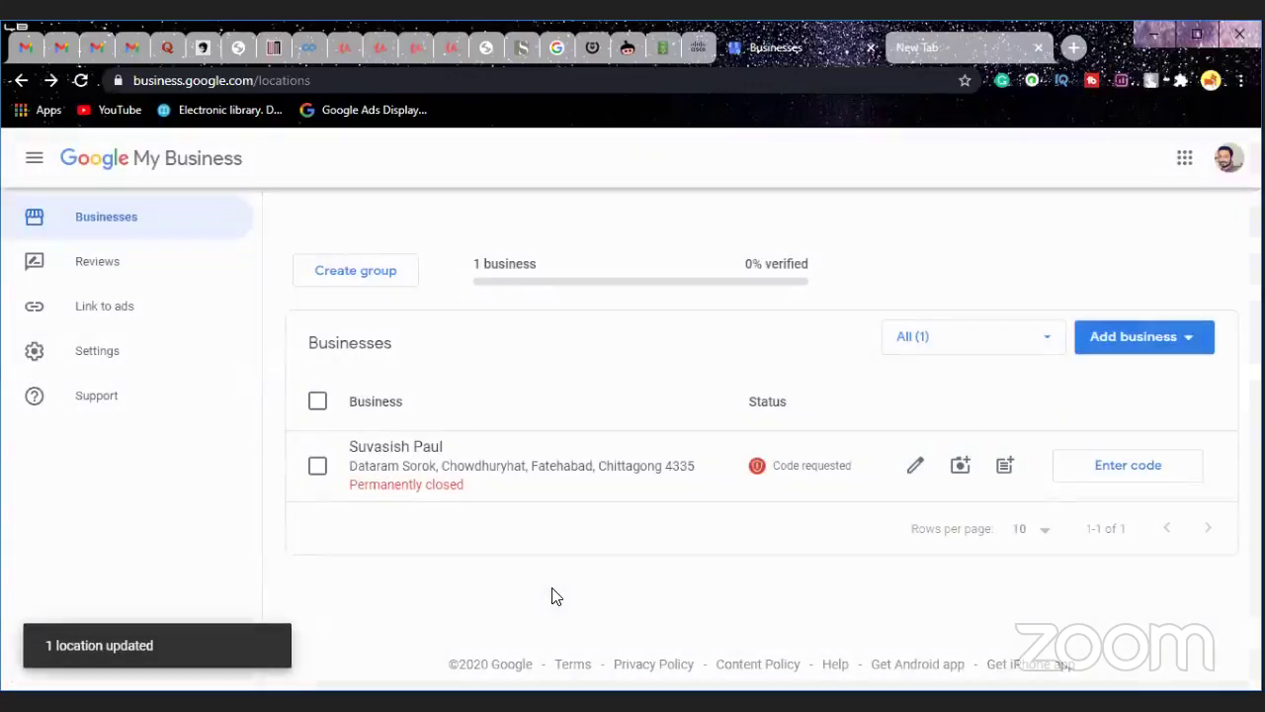
click(317, 465)
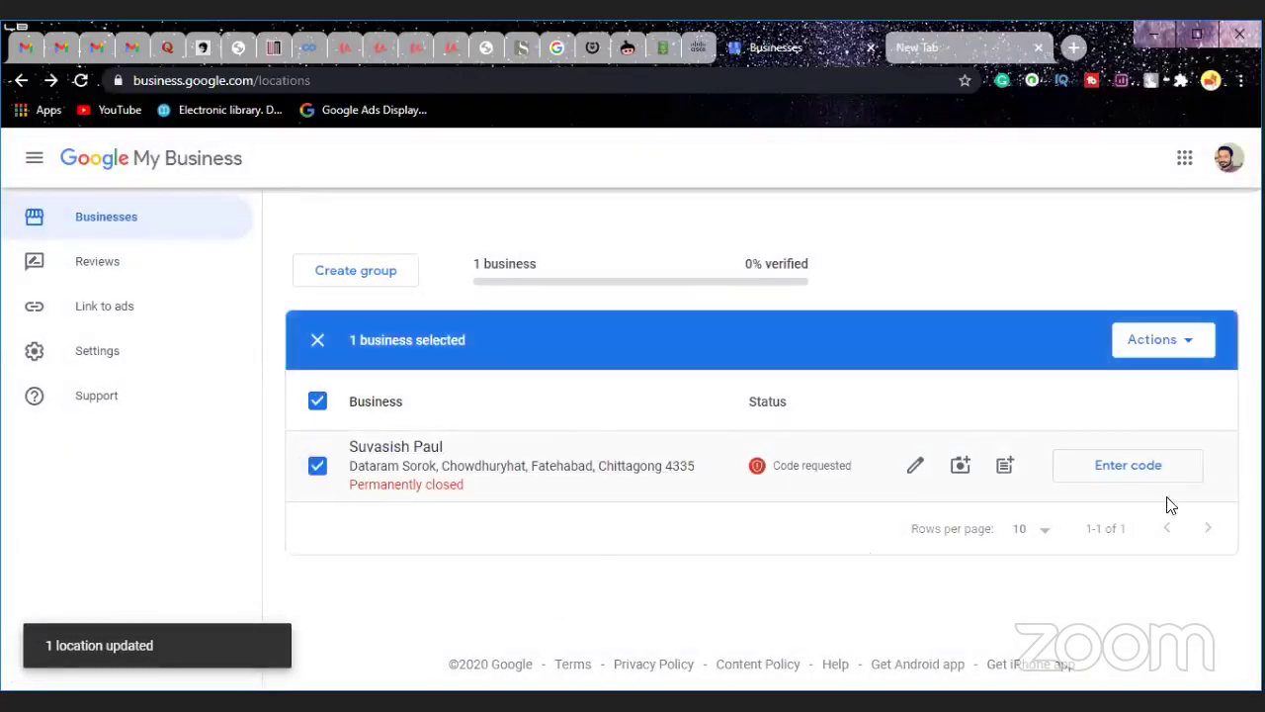
click(1158, 344)
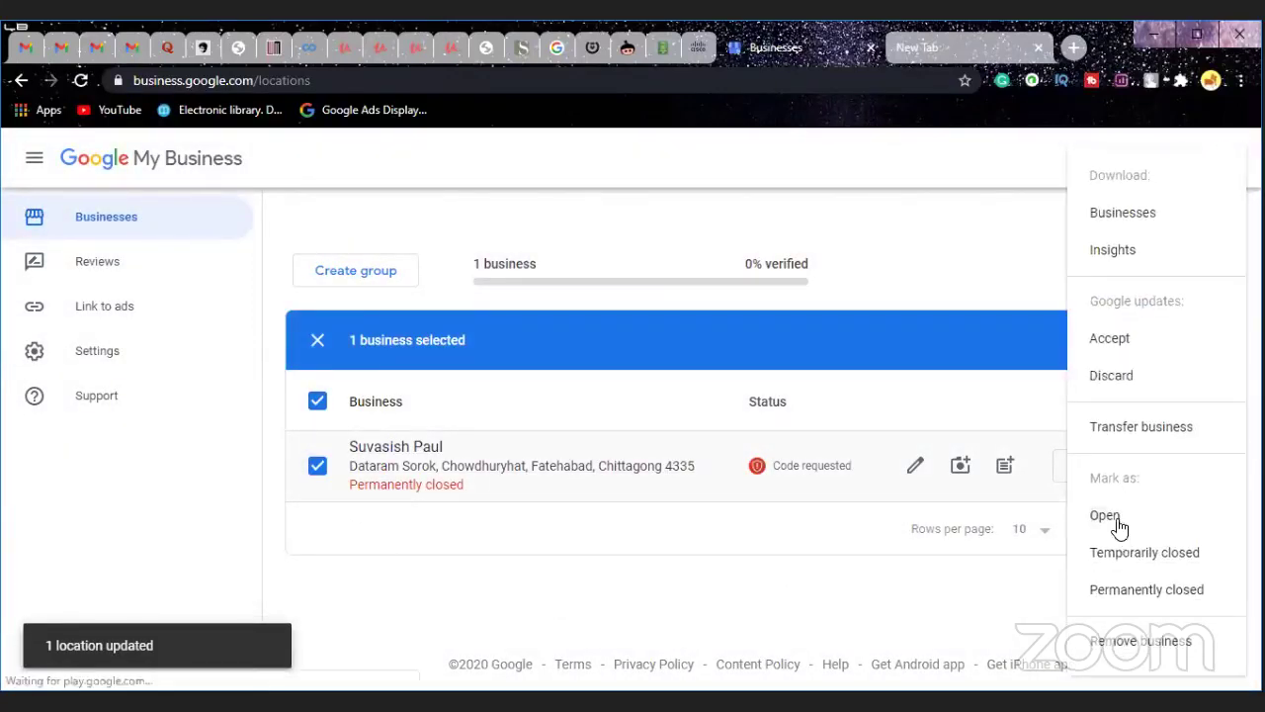
click(1137, 640)
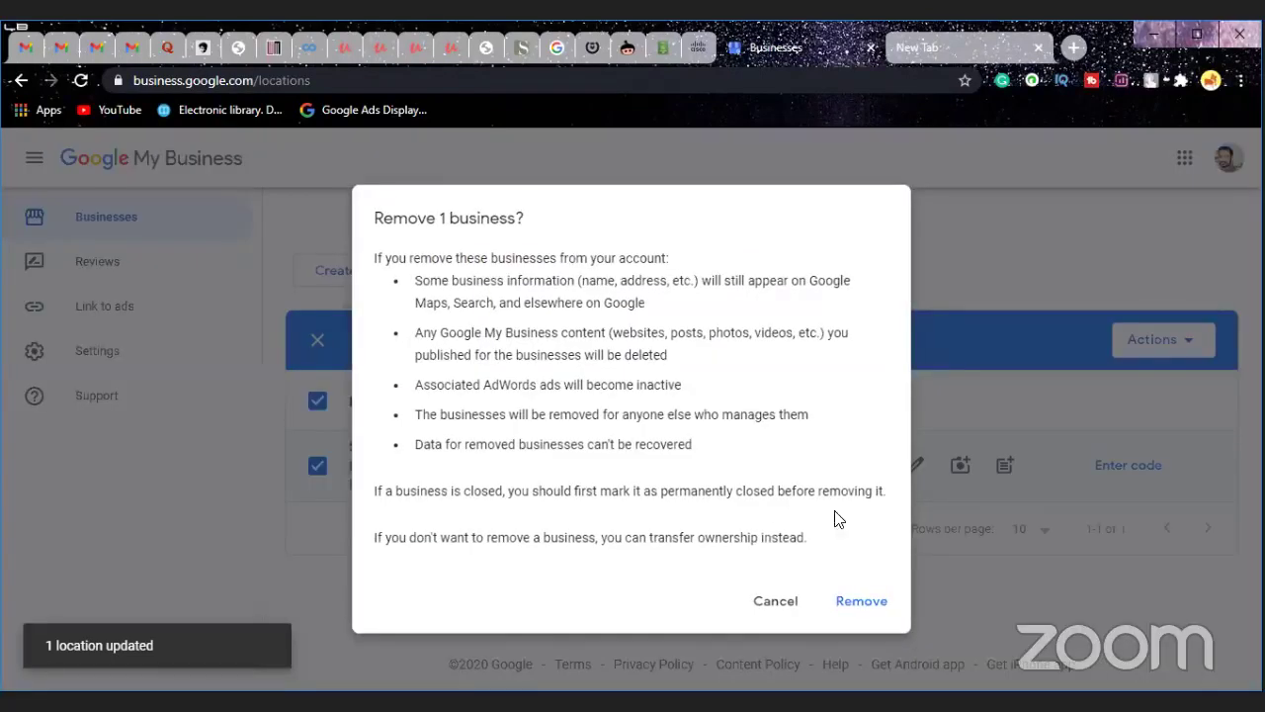
click(840, 600)
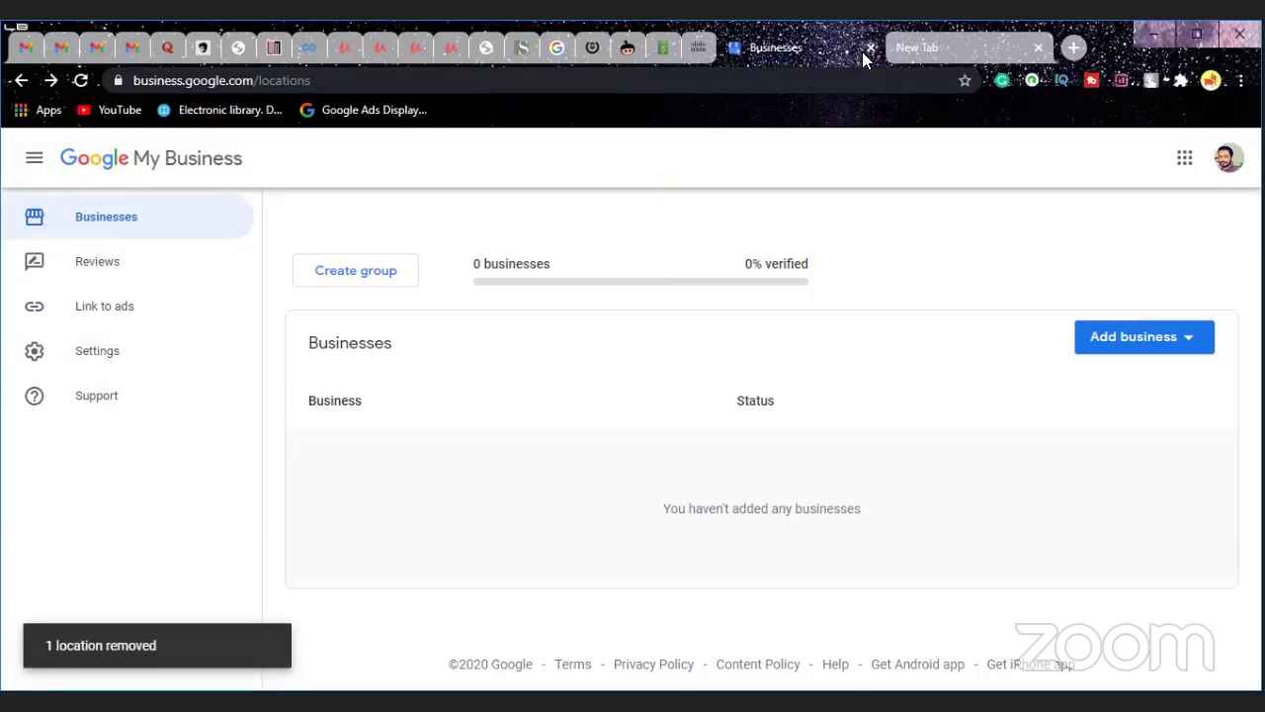
middle_click(774, 55)
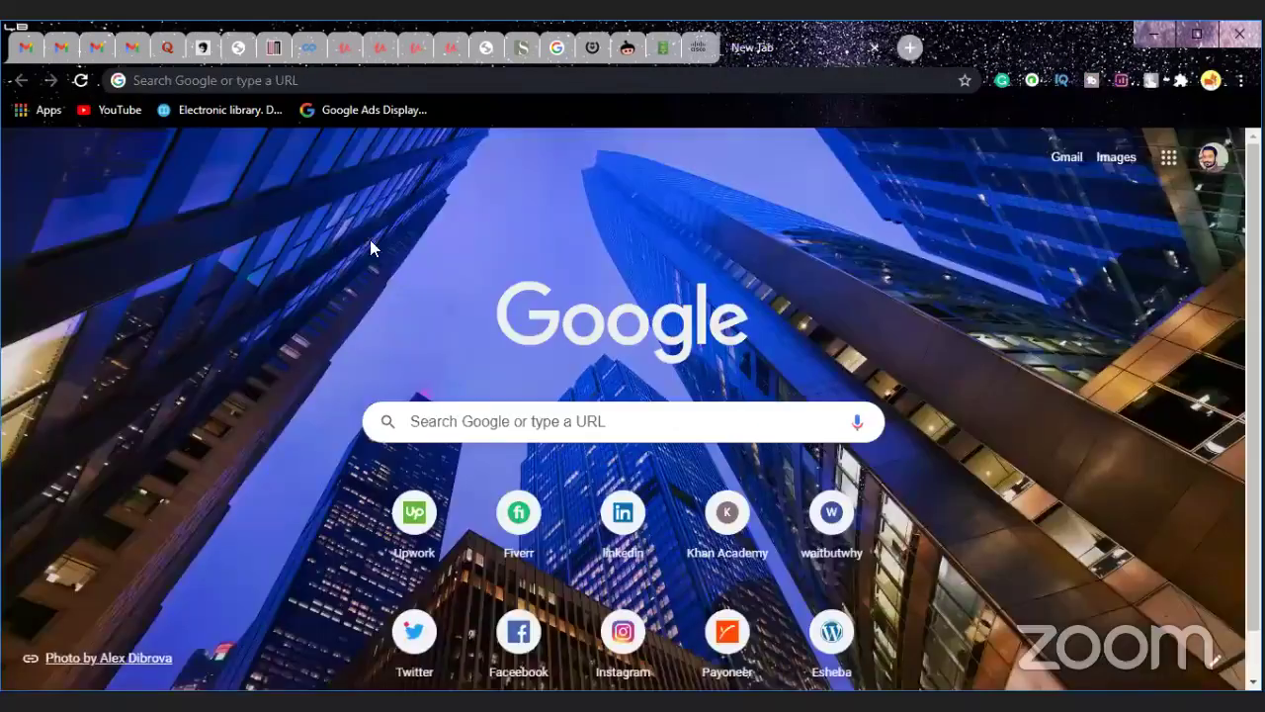
Enter business.google.com in the new tab's address bar
click(332, 81)
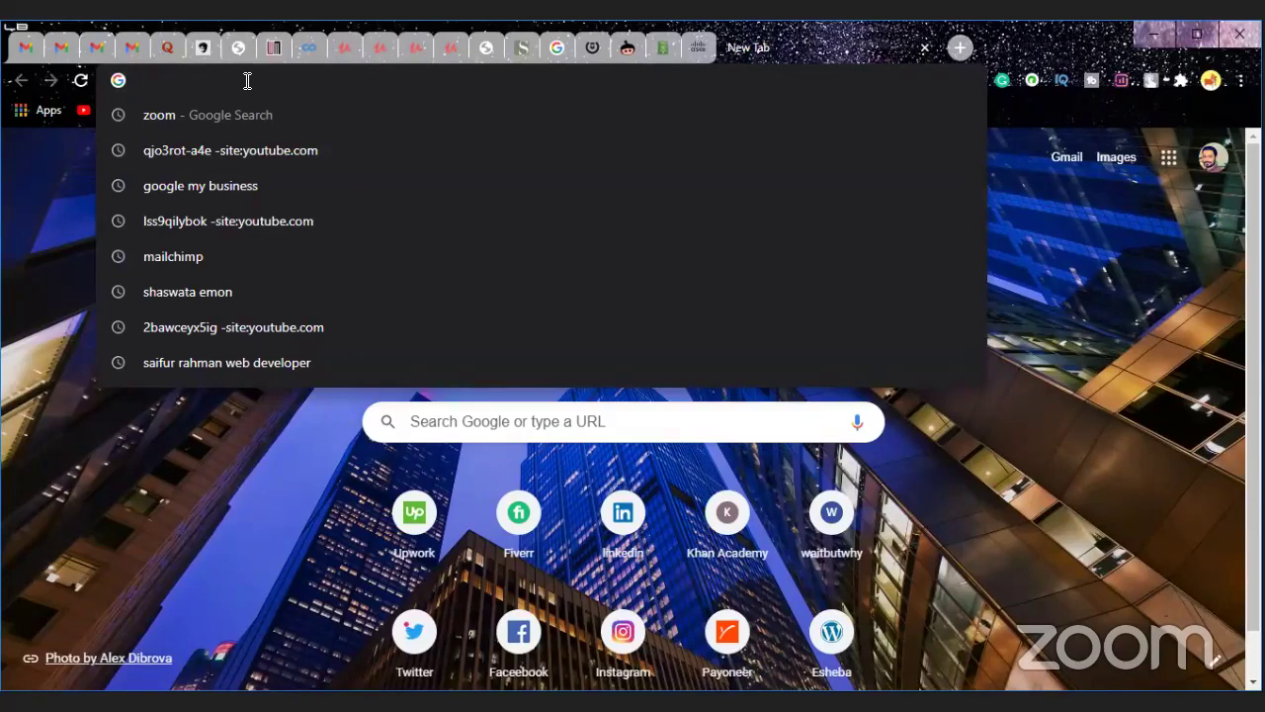
text(business.goog)
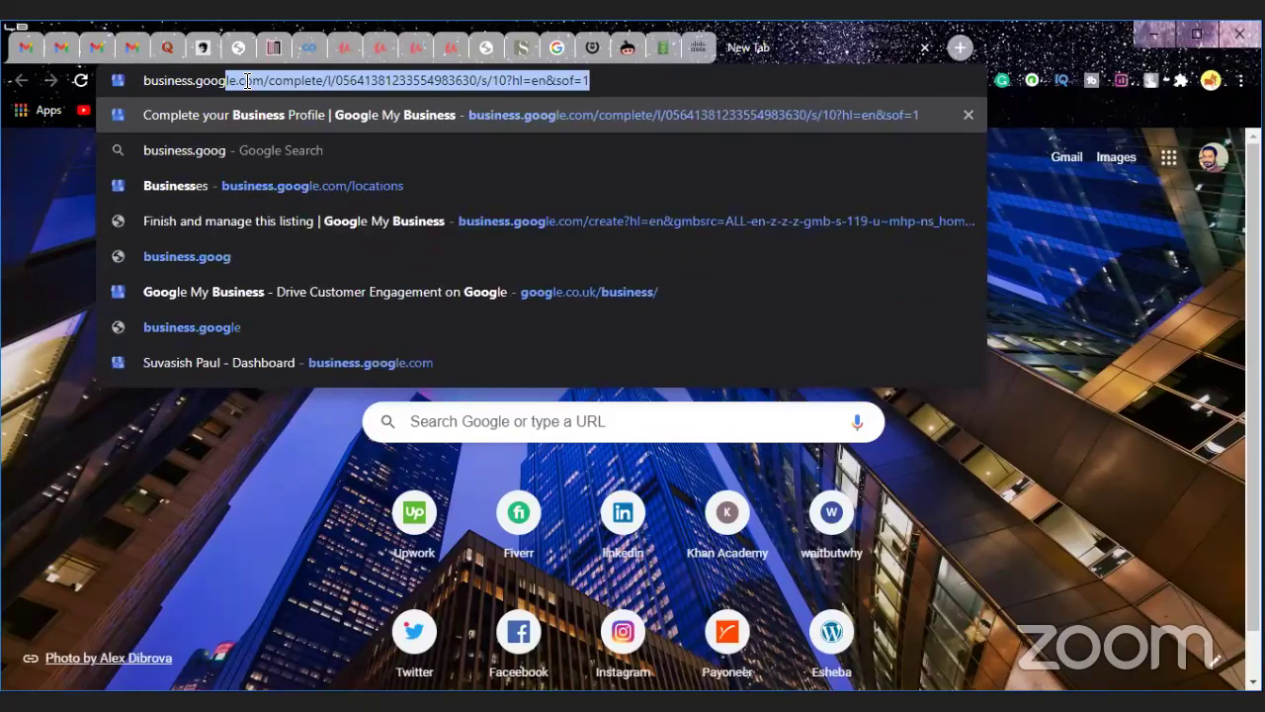
text(le.)
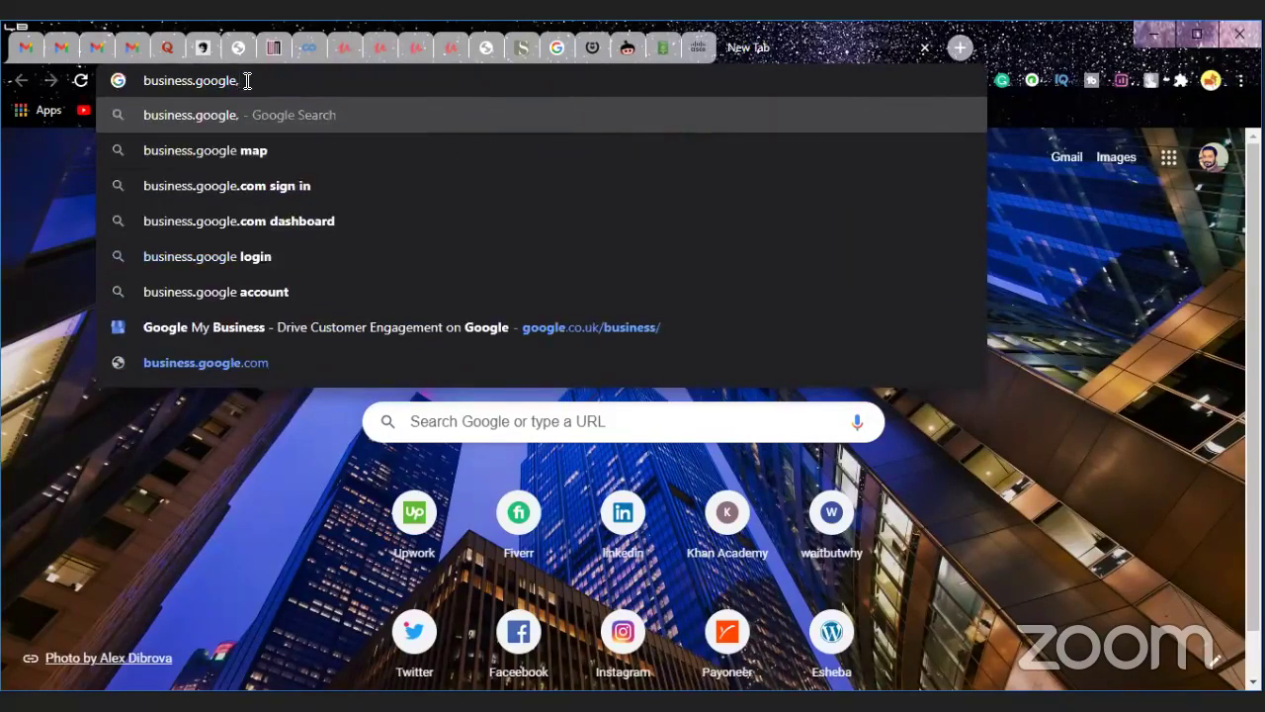
text(com)
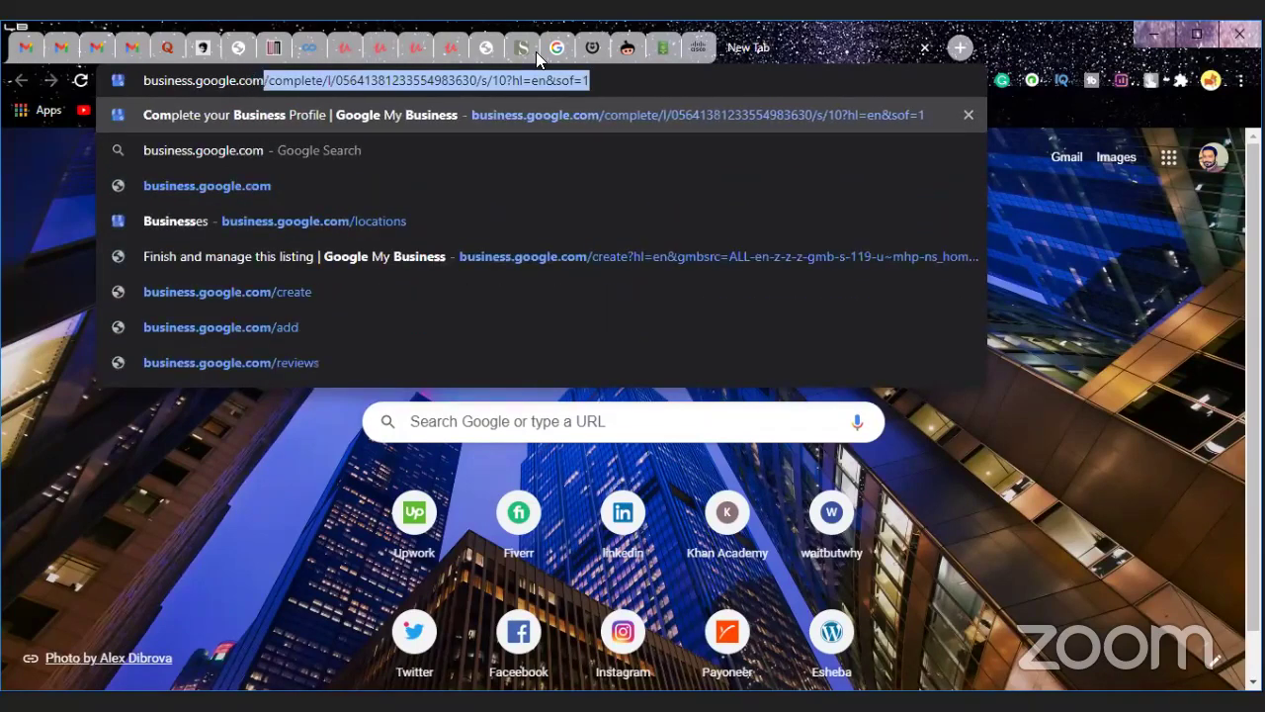
click(1212, 158)
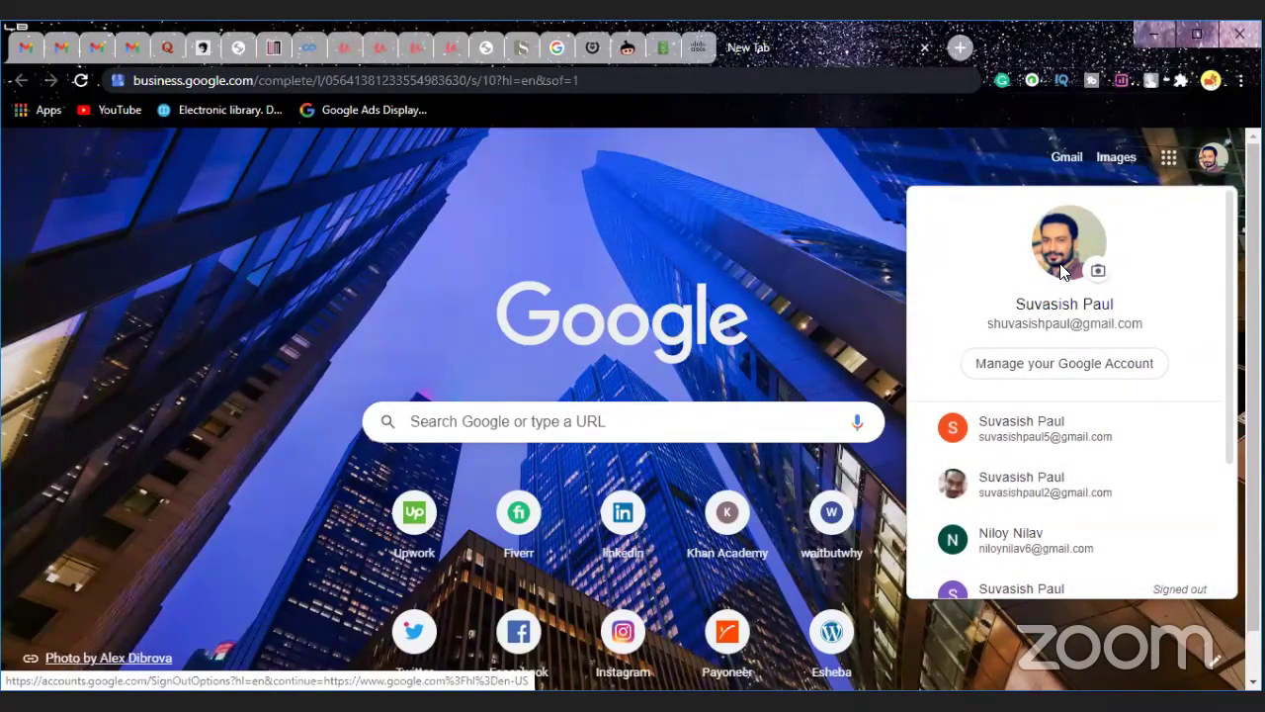
click(1208, 83)
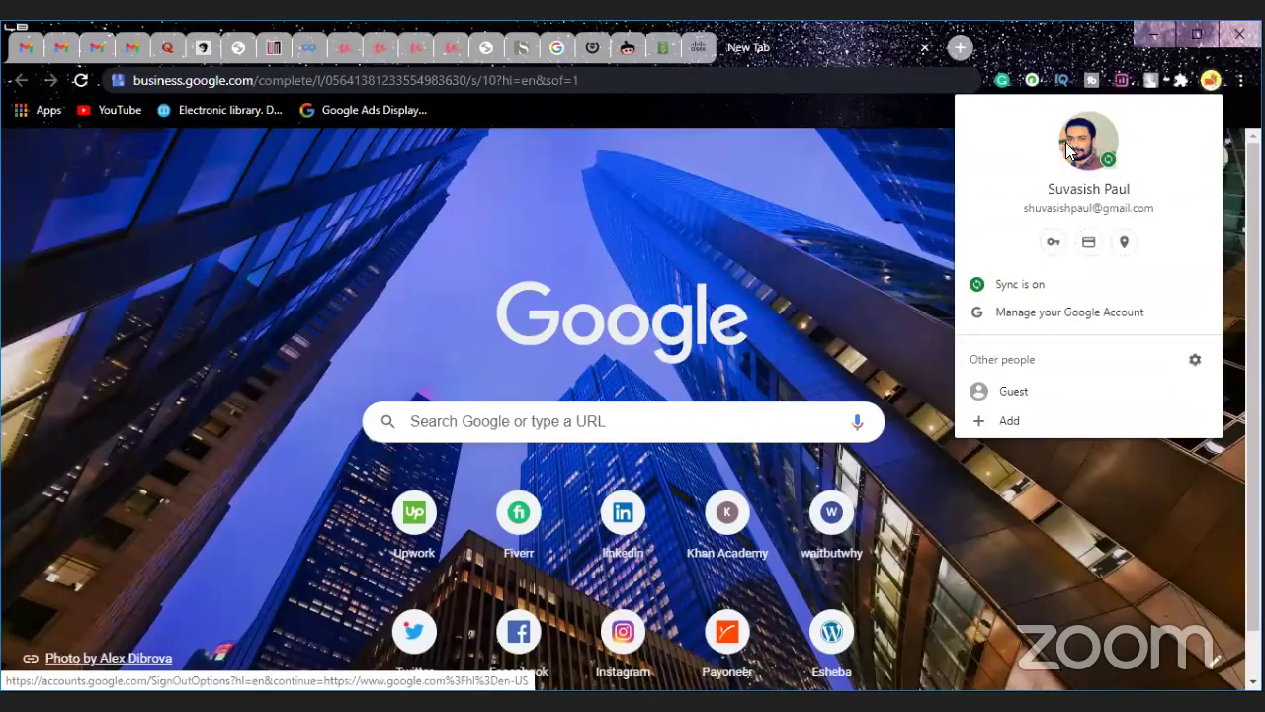
click(1210, 156)
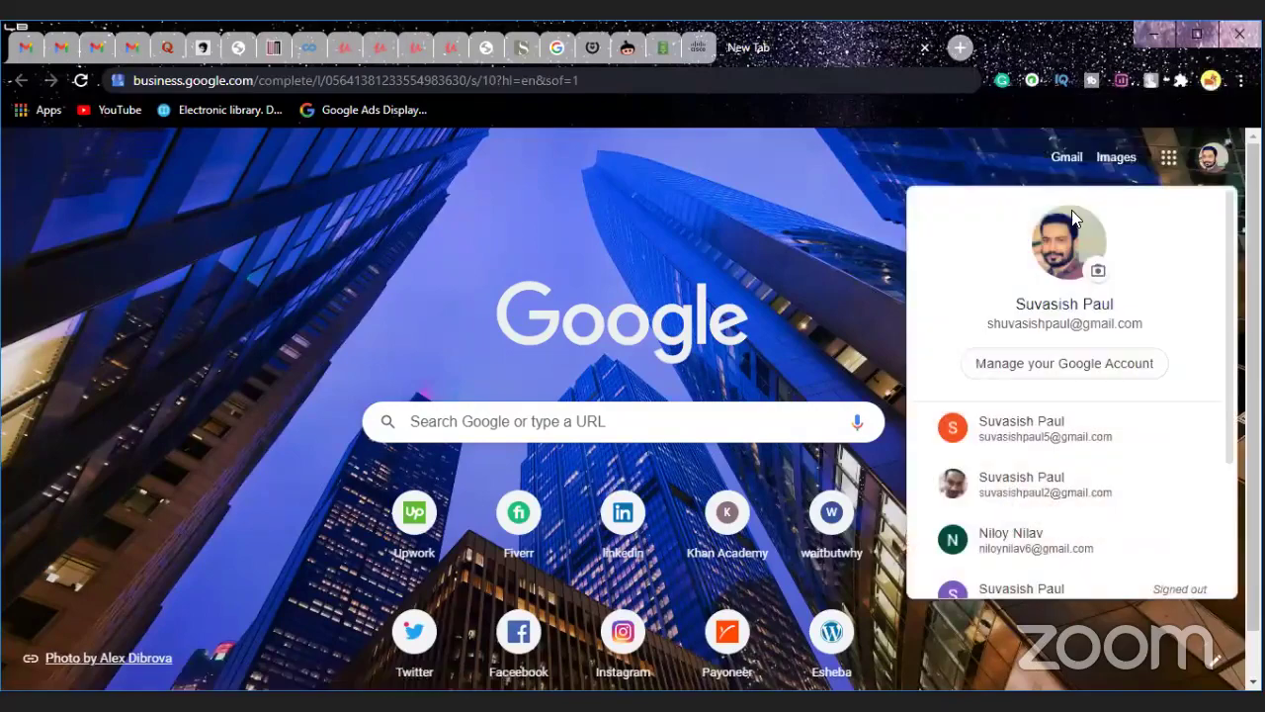
click(1209, 81)
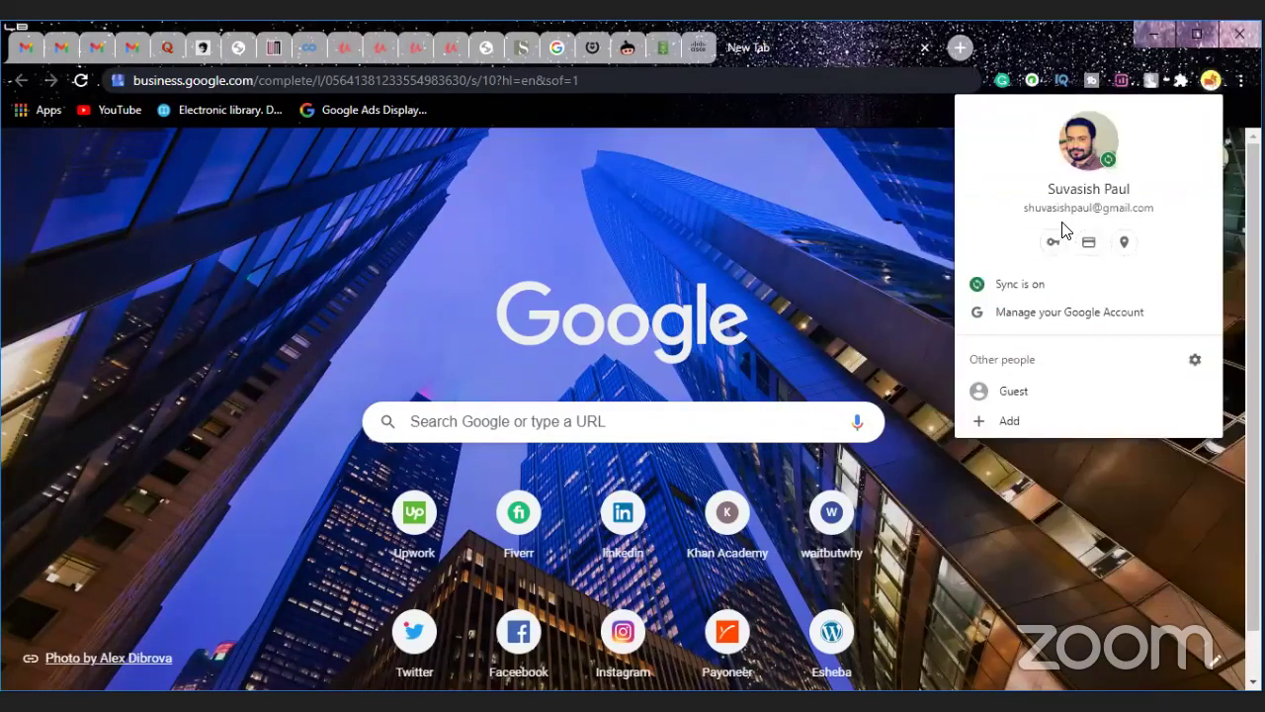
click(1208, 83)
click(1211, 158)
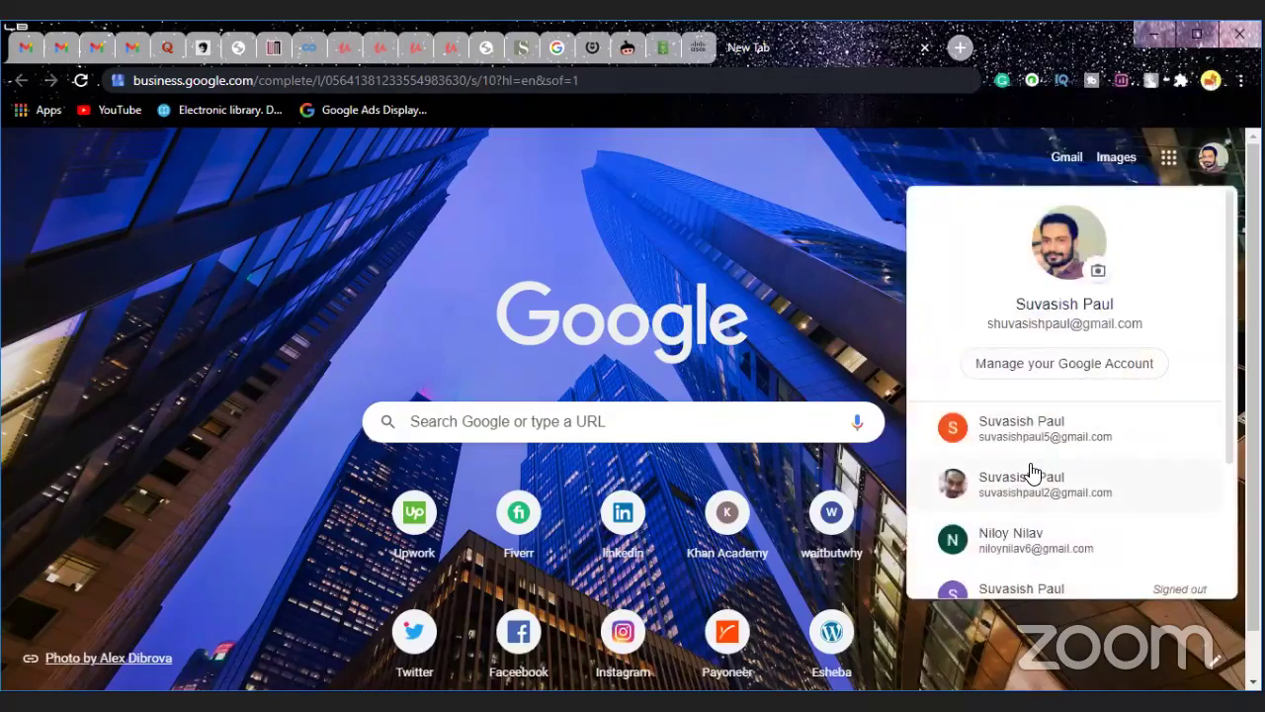
scroll(1033, 438, down, 1)
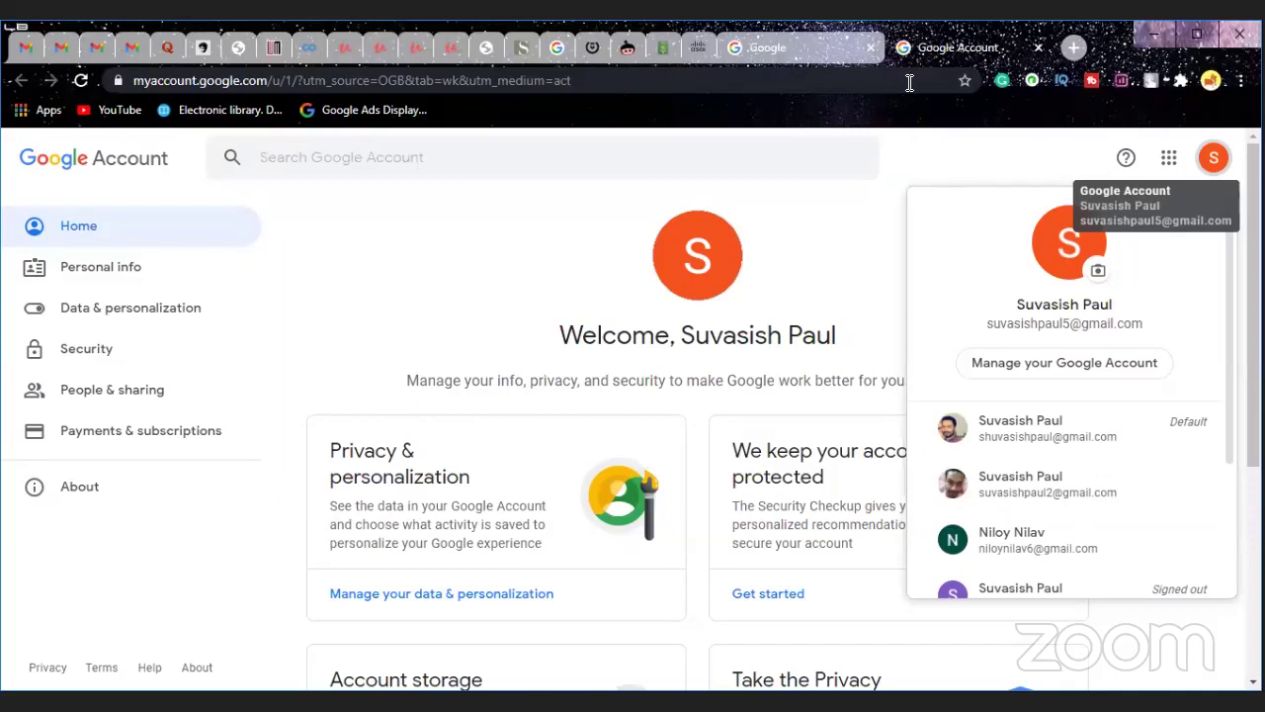
click(1214, 170)
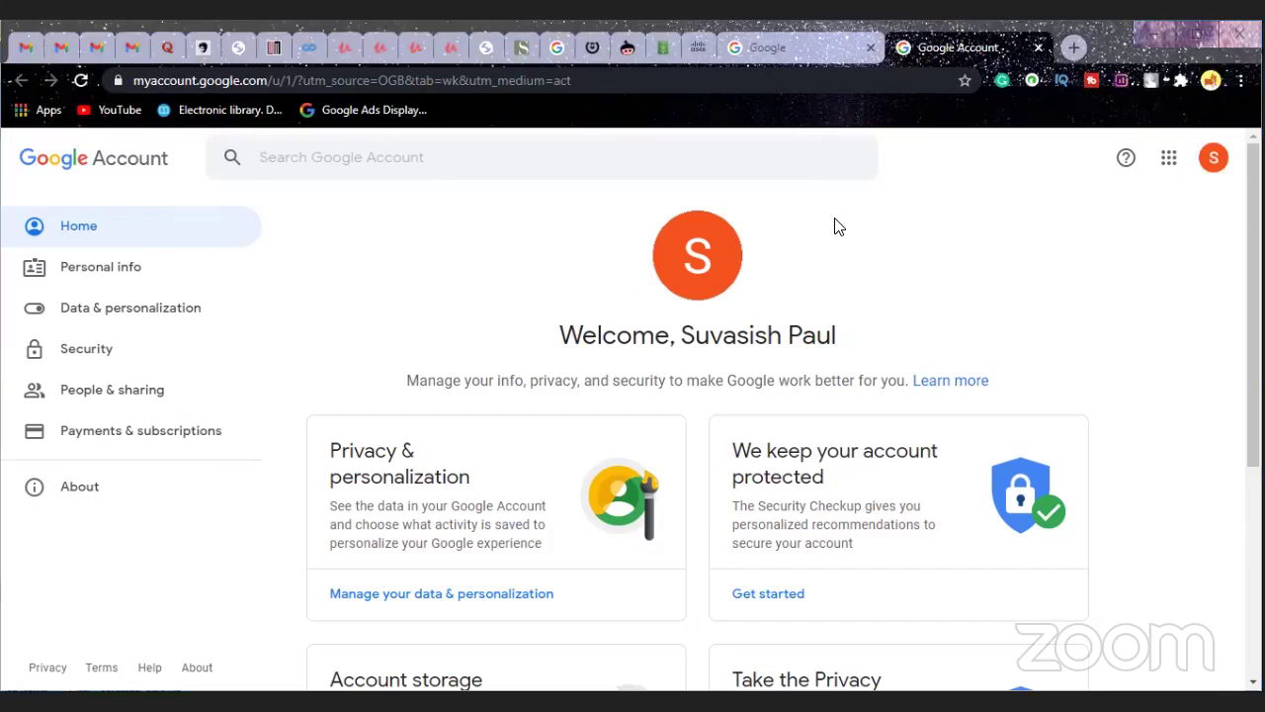
click(1211, 81)
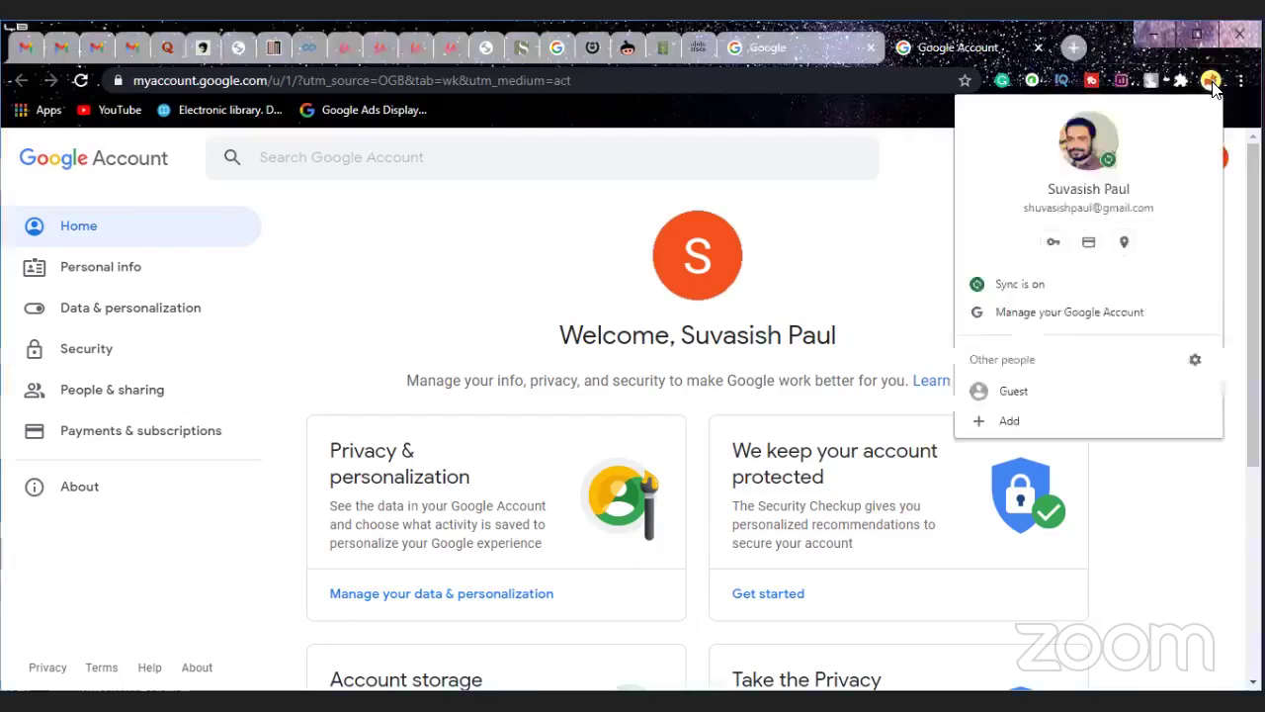
Add a new Chrome profile named after the person, with the sunglasses avatar
click(1024, 421)
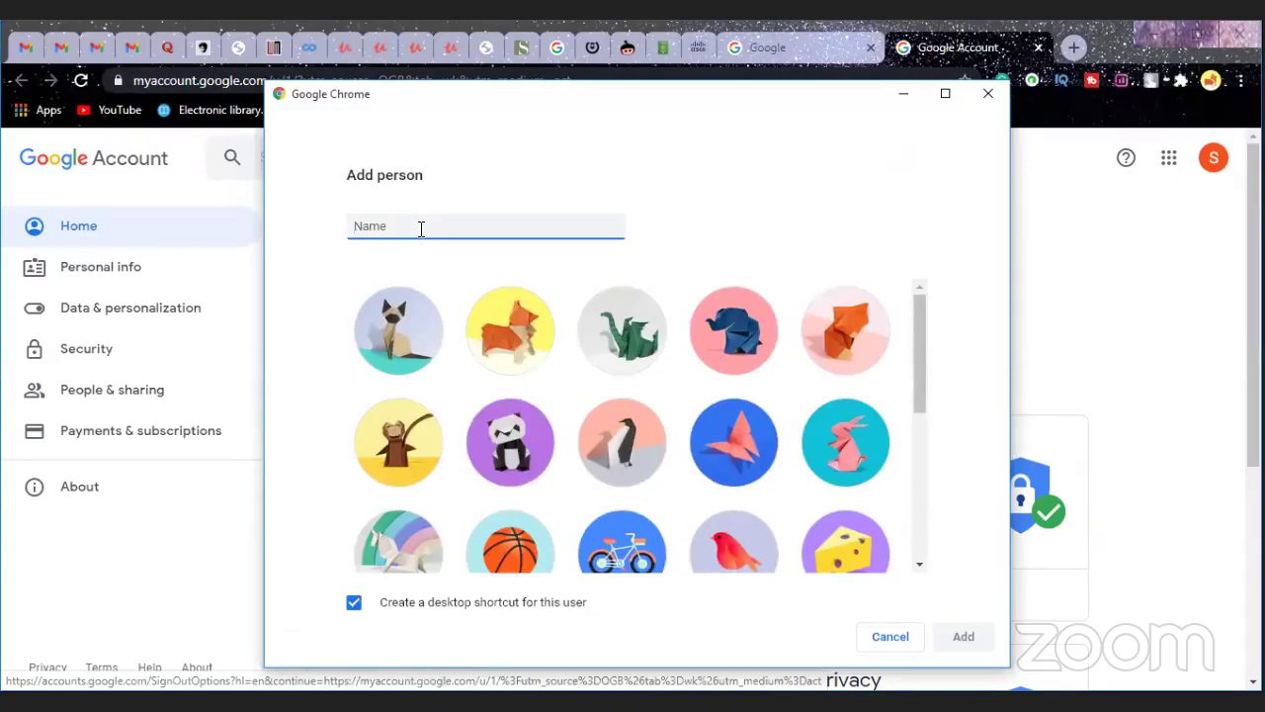
text(S)
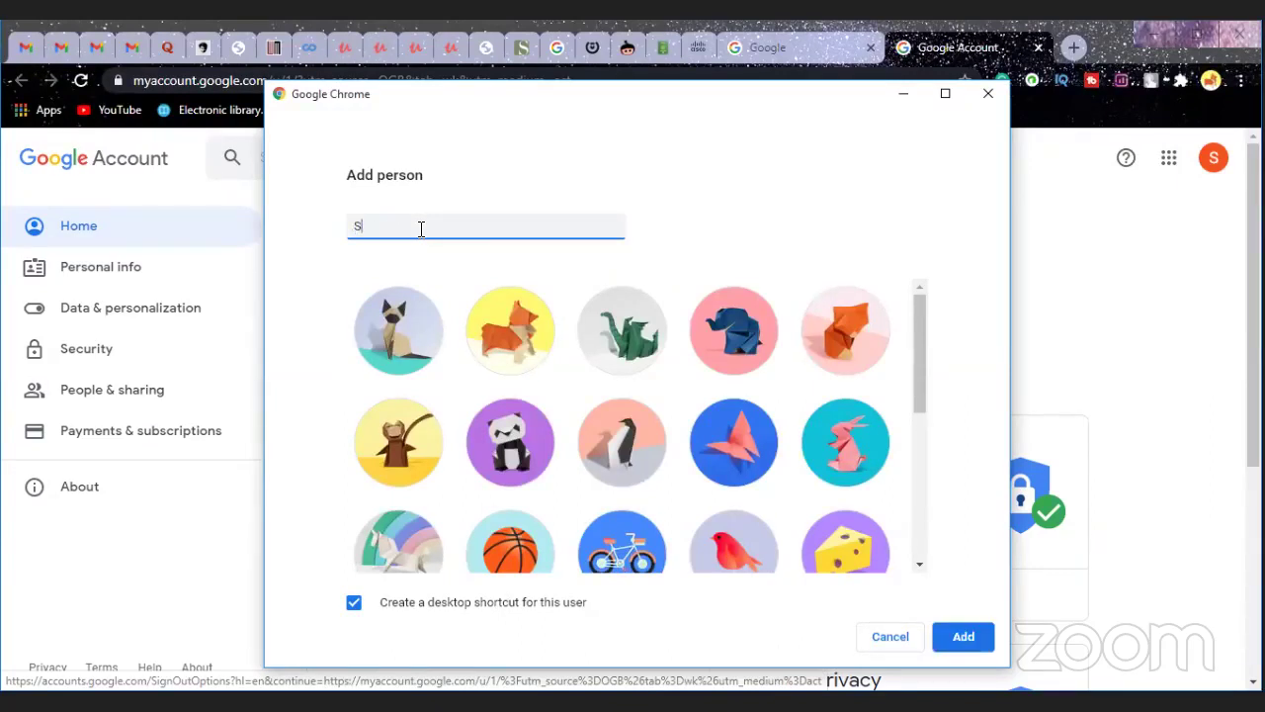
text(h)
key(BackSpace)
text(uvasish ap)
key(BackSpace)
key(BackSpace)
scroll(655, 375, down, 4)
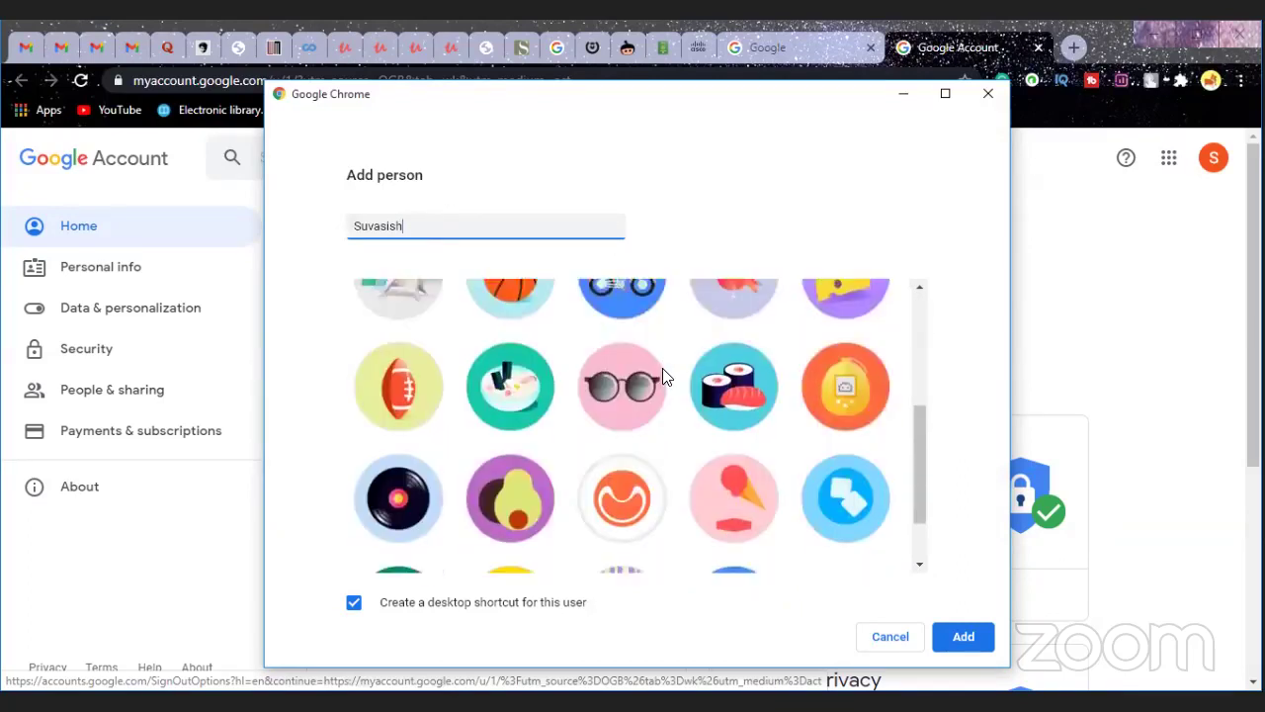
scroll(664, 376, up, 1)
click(623, 405)
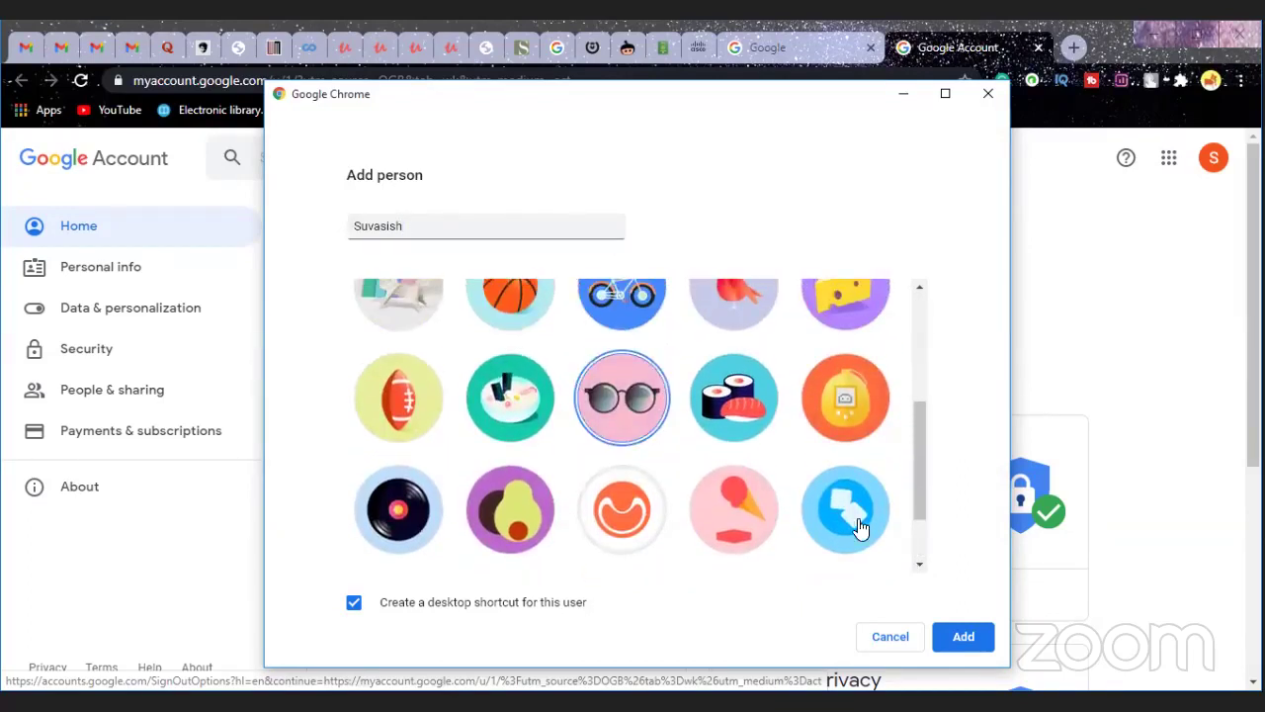
click(962, 637)
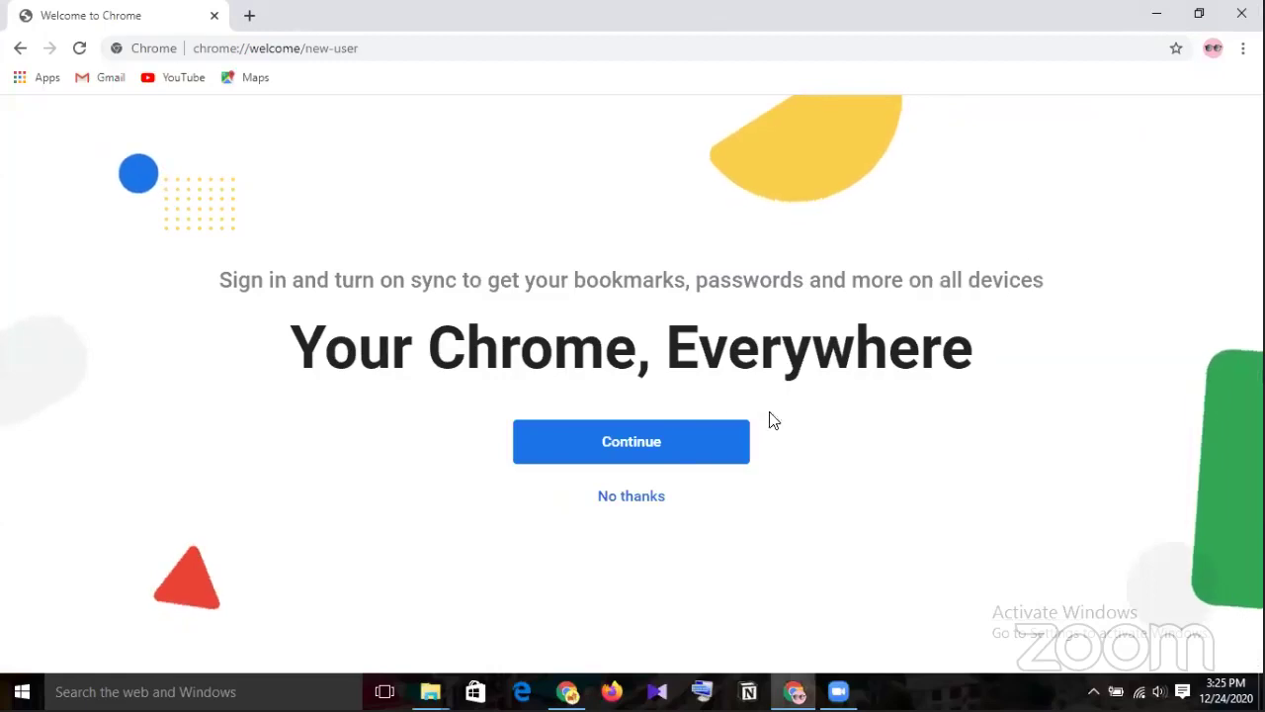
Start signing in and switch the sign-in page language to English (United States)
click(670, 451)
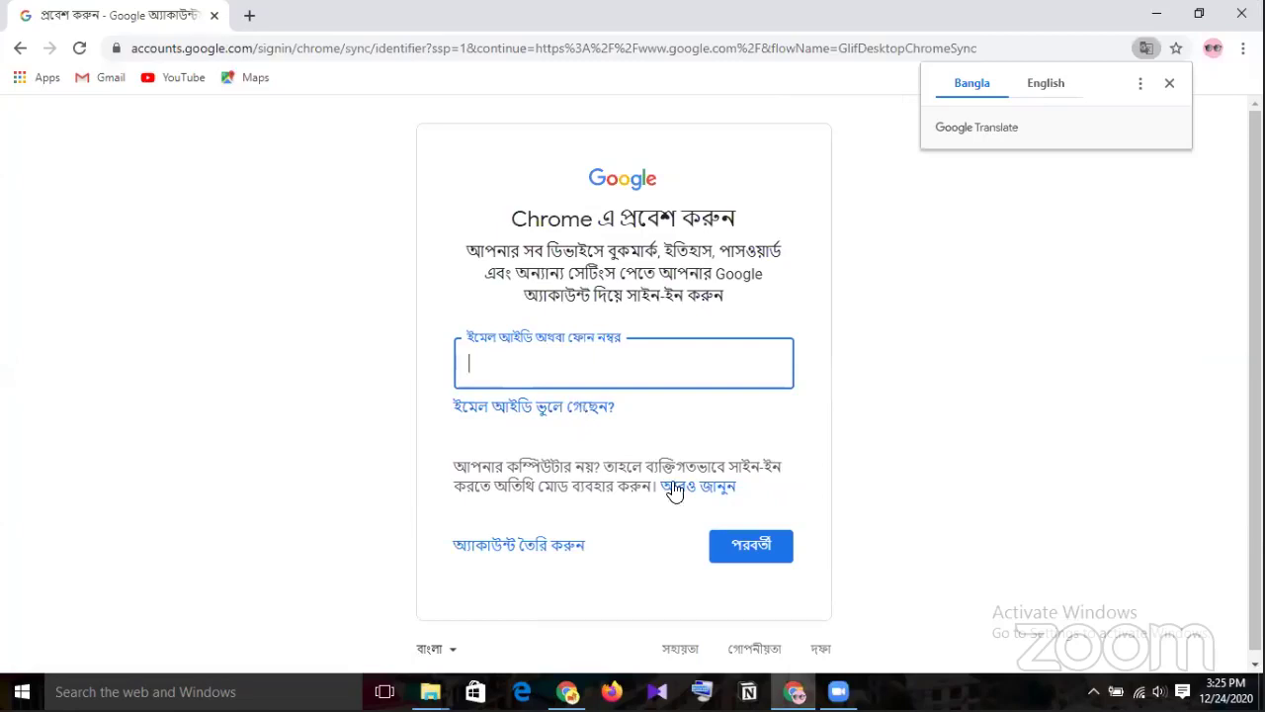
click(450, 649)
click(450, 650)
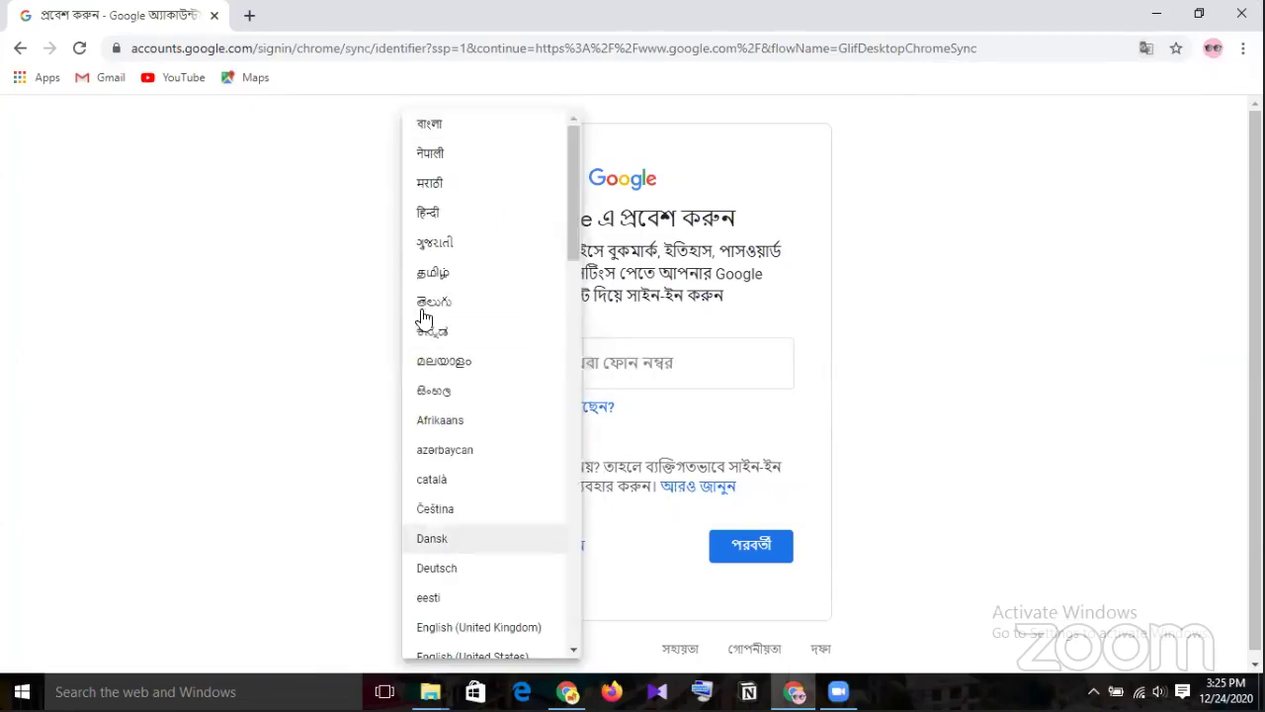
scroll(467, 423, down, 1)
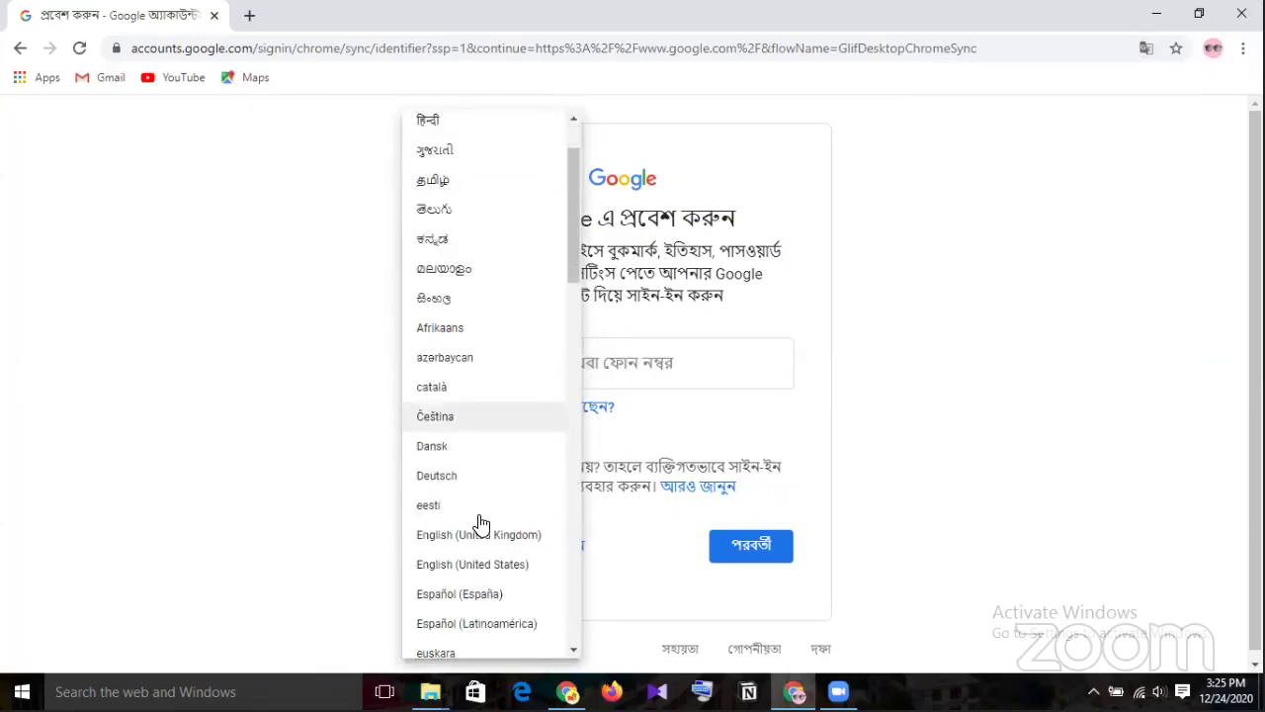
click(485, 563)
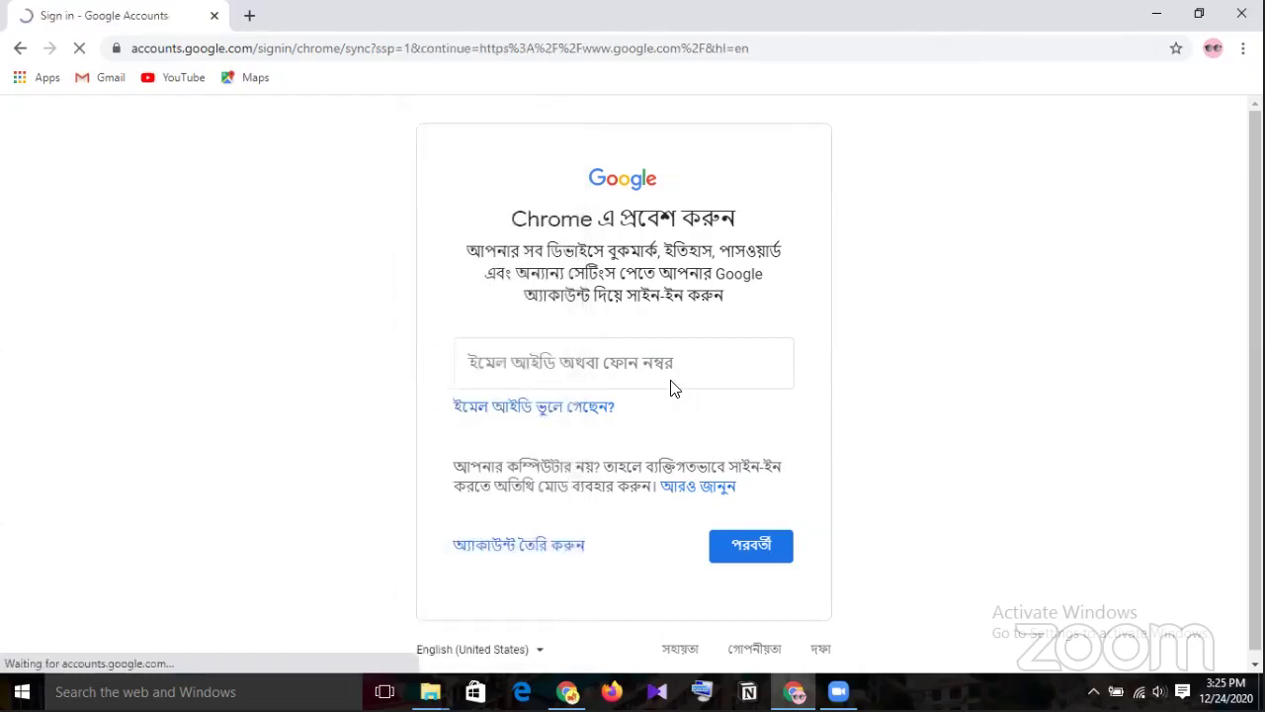
Enter the account's Gmail address in the Email or phone field
click(586, 362)
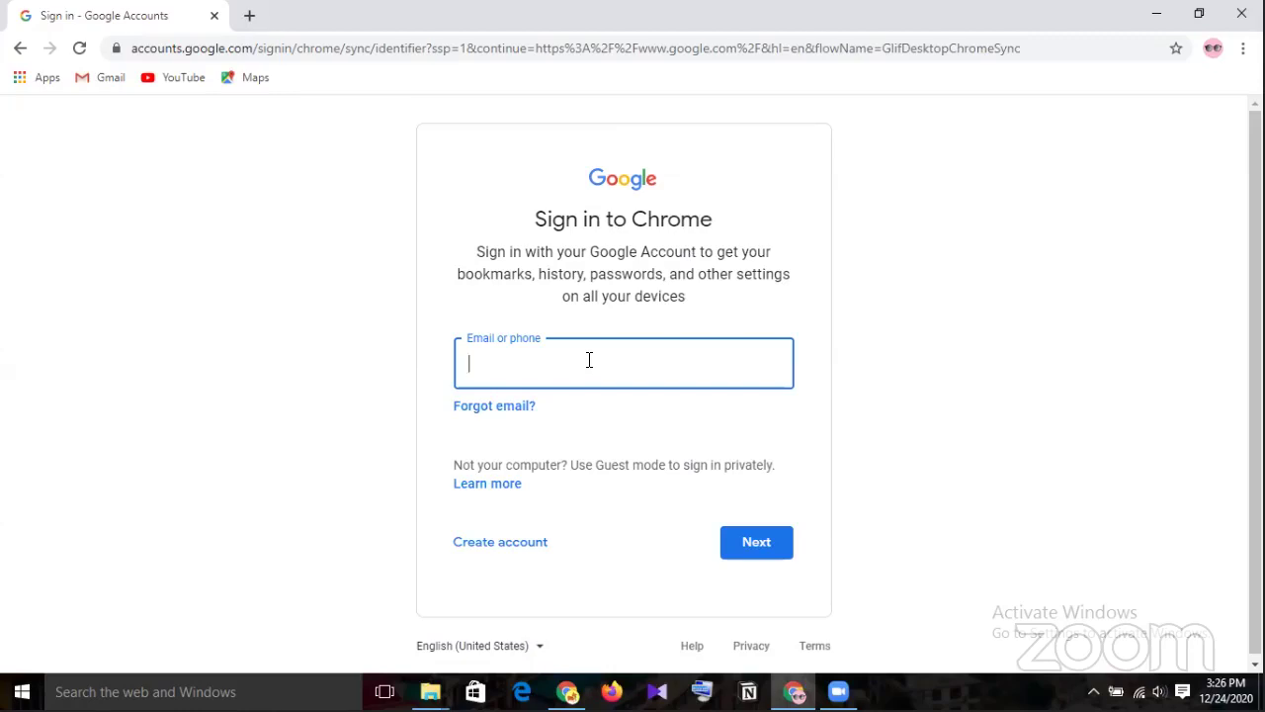
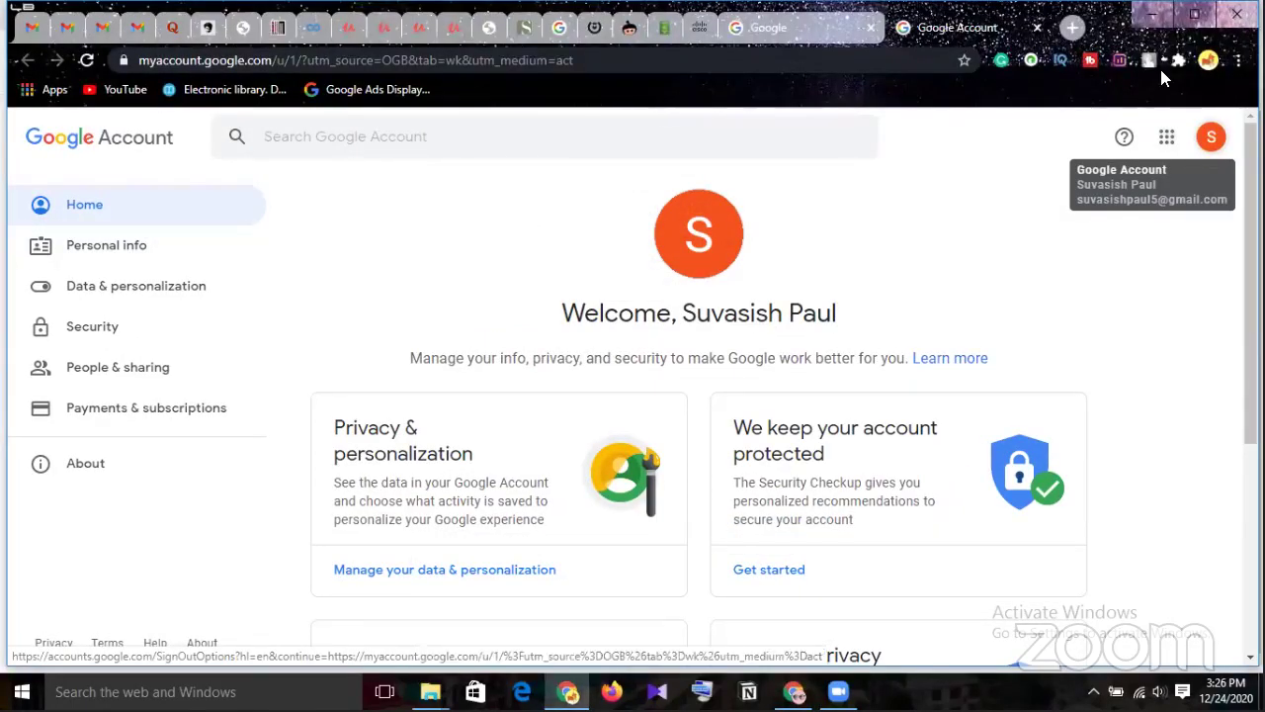
Close the Google Account and Google homepage tabs and open a new tab
click(1036, 28)
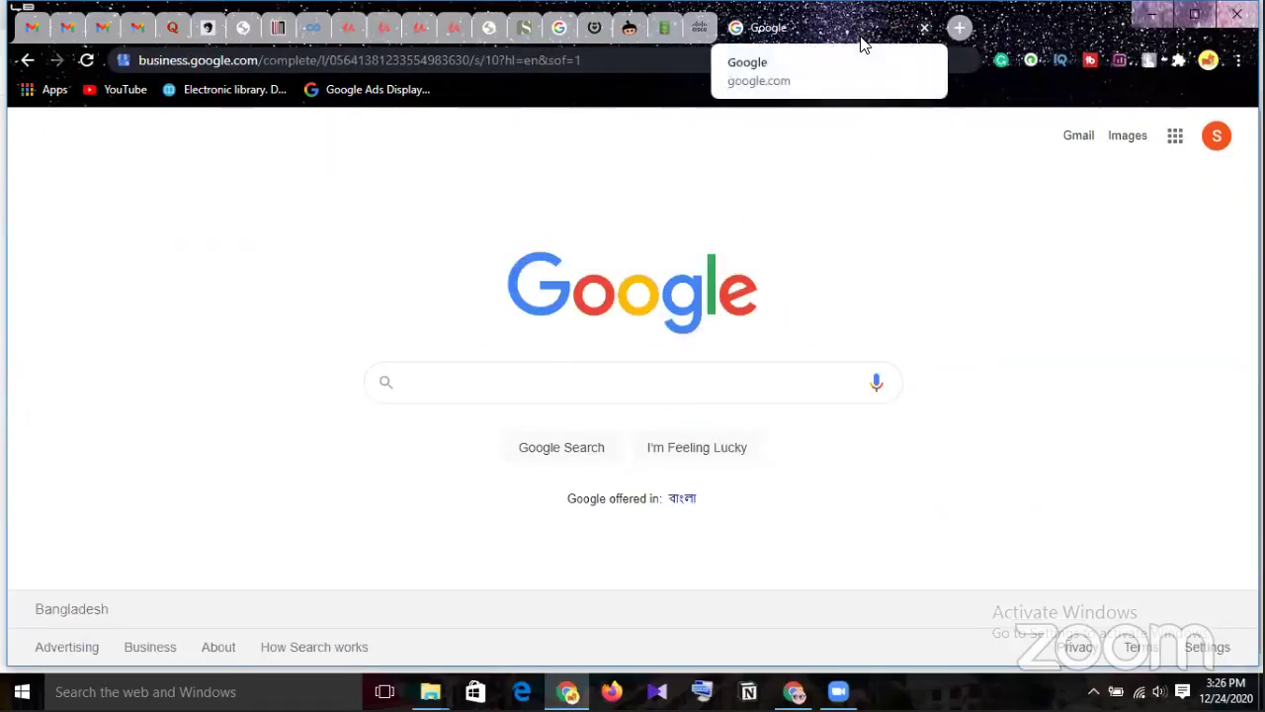
middle_click(860, 35)
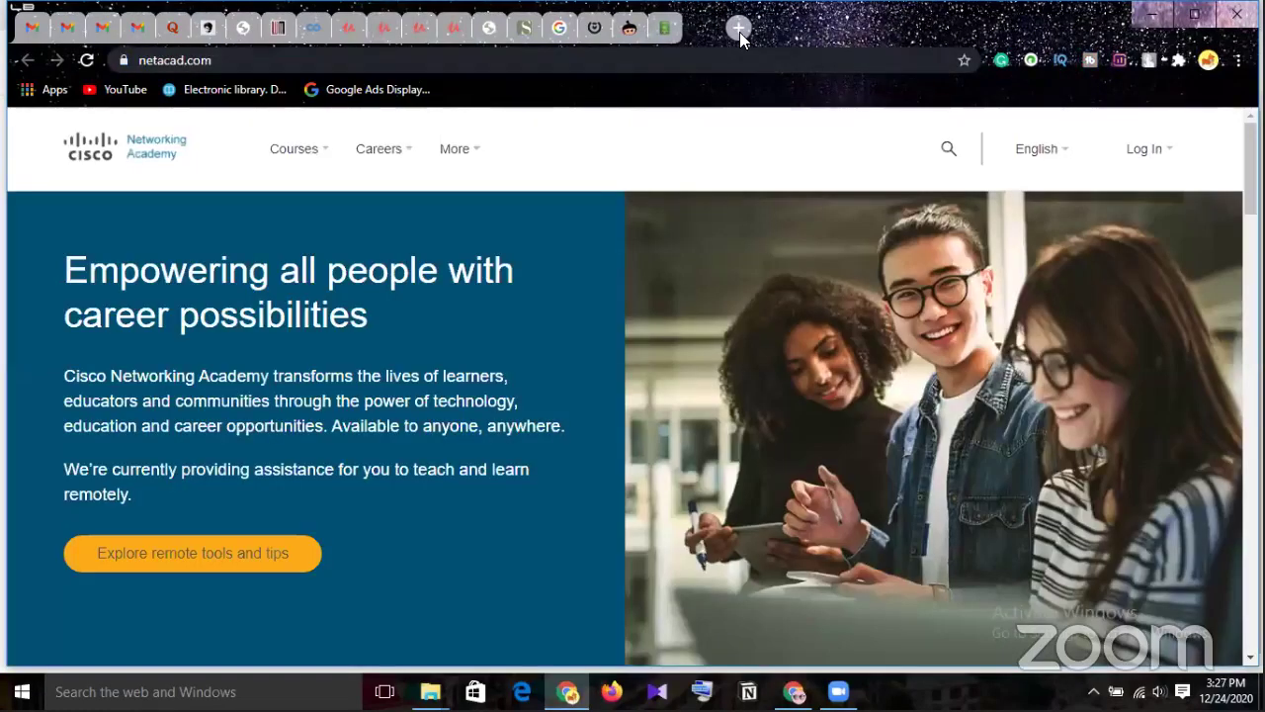
click(738, 29)
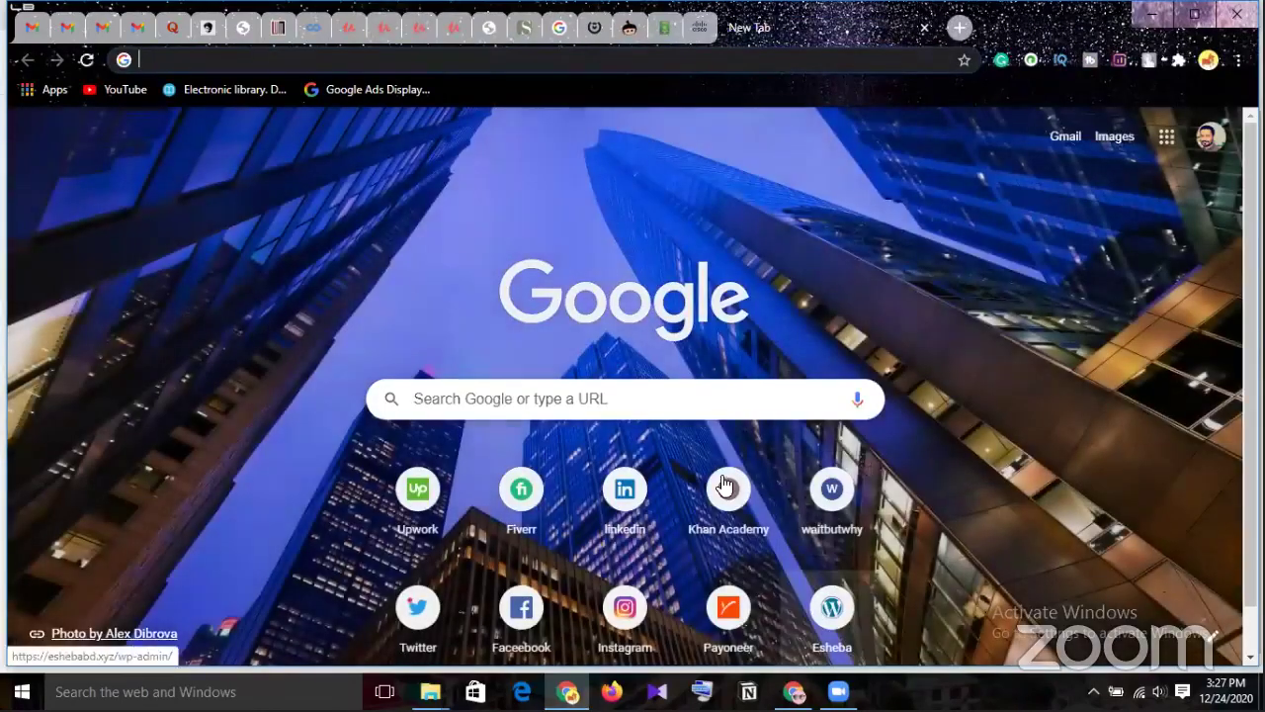
Open the Esheba site's My Blog admin dashboard and scroll through its panels
click(724, 484)
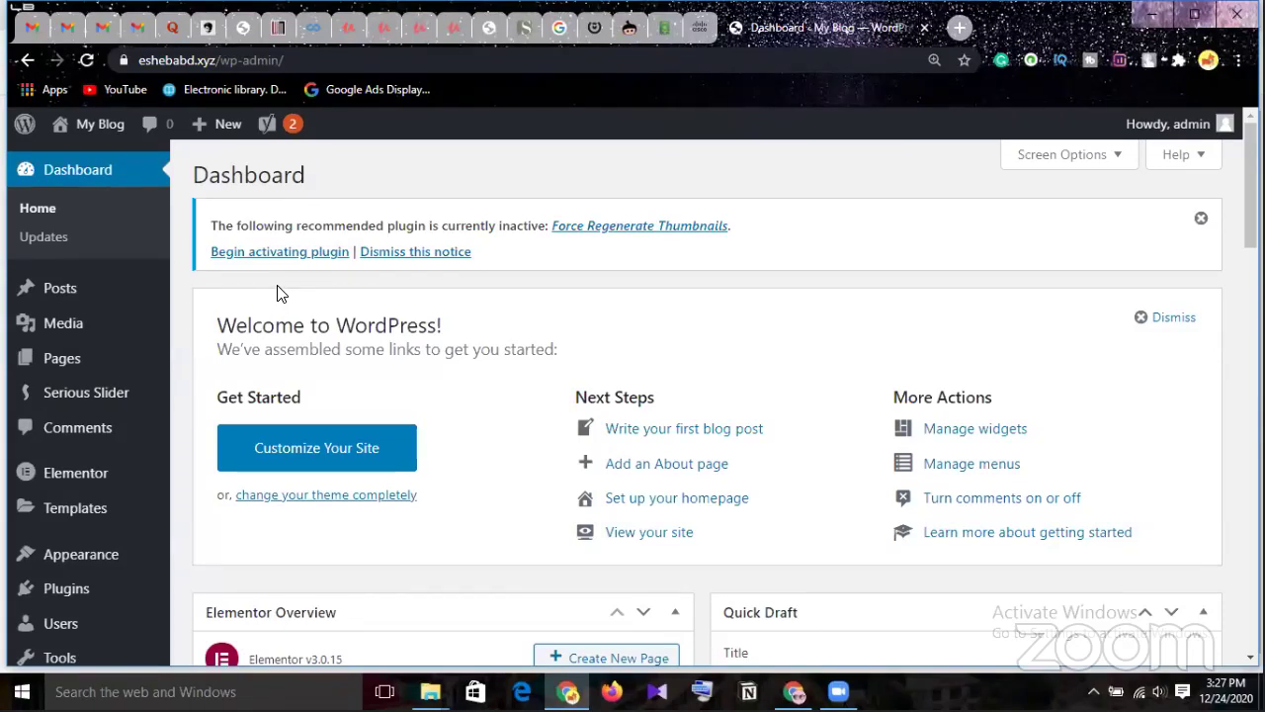
scroll(275, 295, down, 1)
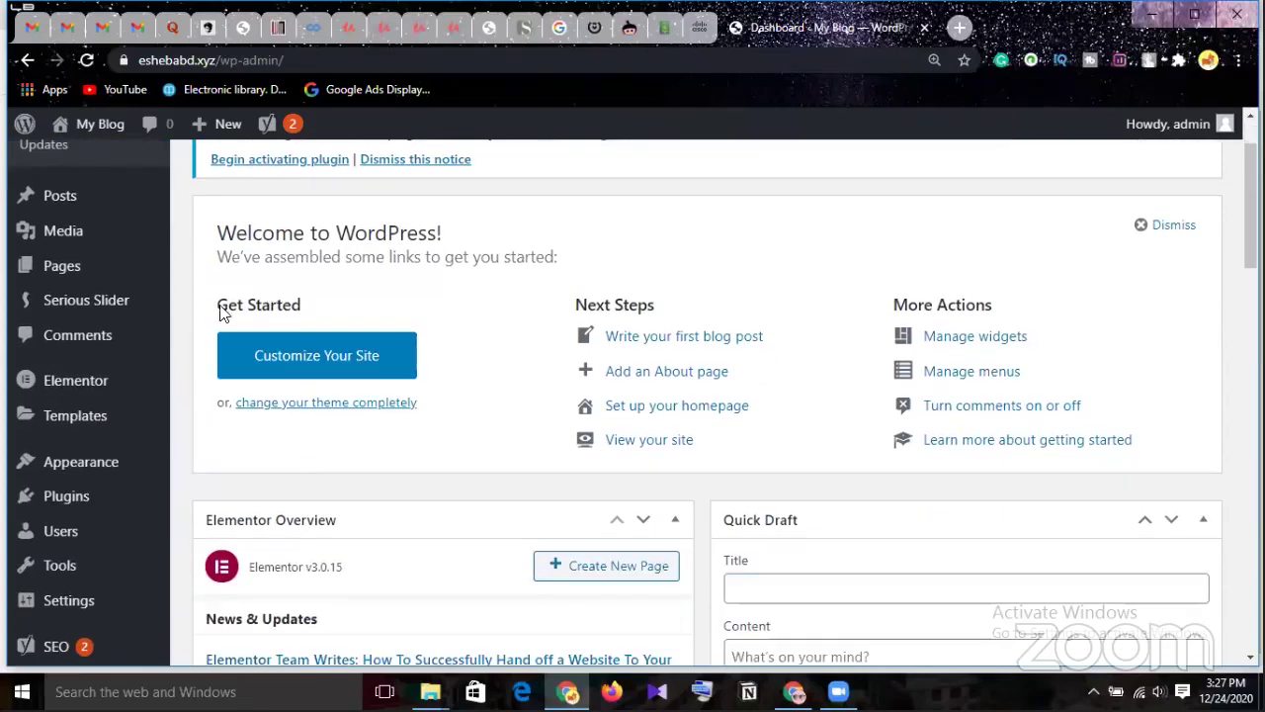
scroll(223, 316, down, 1)
scroll(154, 366, down, 2)
mouse_move(87, 613)
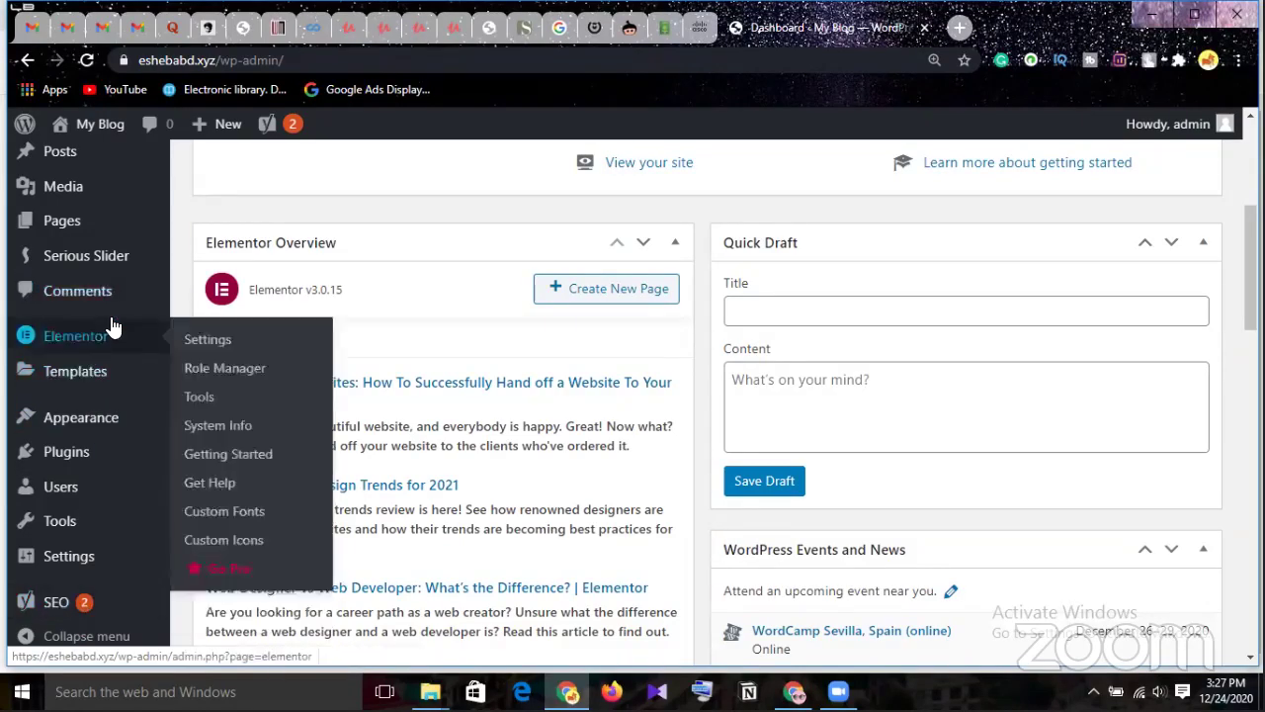
scroll(107, 322, up, 1)
mouse_move(103, 390)
scroll(103, 390, down, 2)
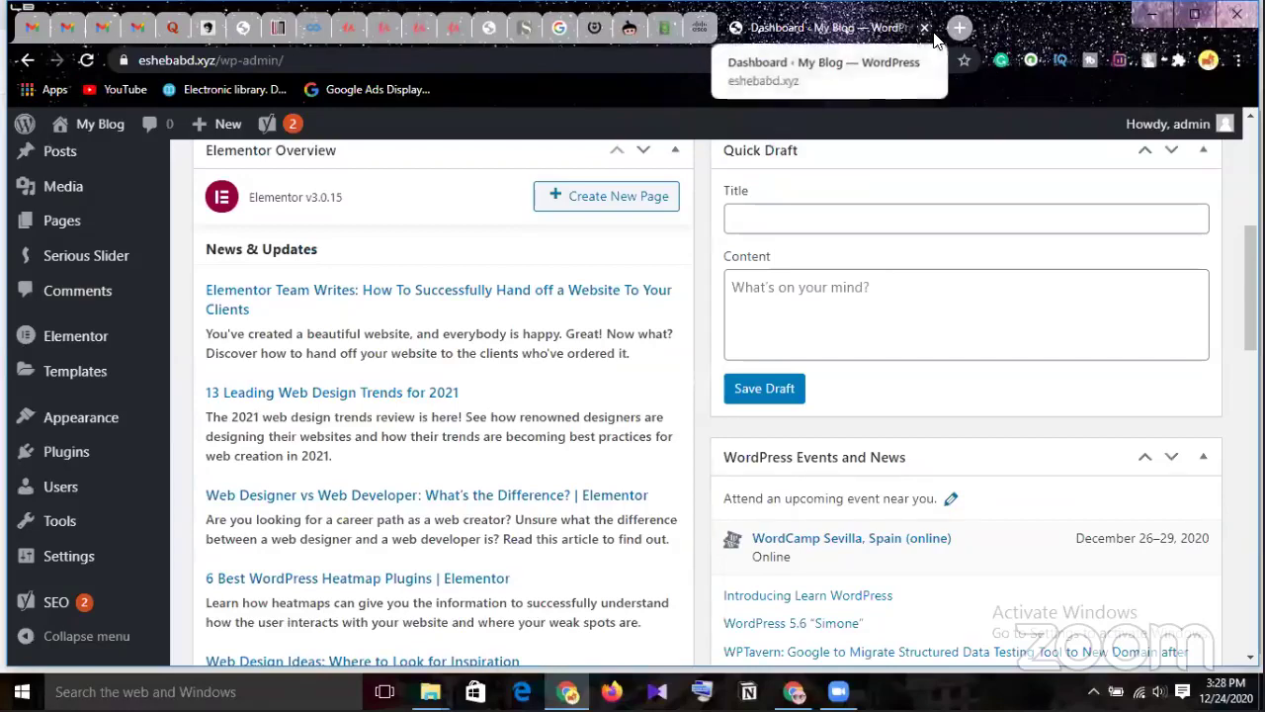
Return to the new profile's Sign in to Chrome window and erase the entered e-mail
click(794, 692)
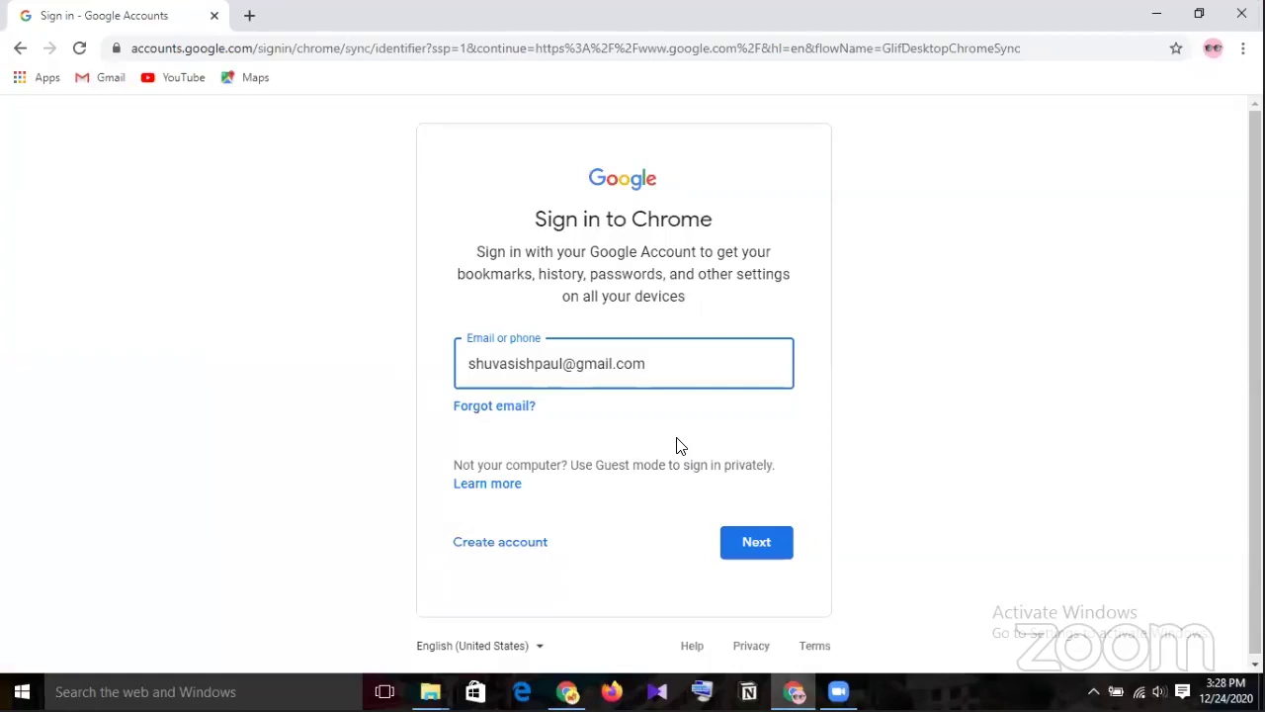
key(BackSpace)
key(BackSpace)
key(BackSpace)
key(BackSpace)
key(BackSpace)
key(BackSpace)
key(BackSpace)
key(BackSpace)
key(BackSpace)
key(BackSpace)
key(BackSpace)
key(BackSpace)
key(BackSpace)
key(BackSpace)
key(BackSpace)
key(BackSpace)
key(BackSpace)
key(BackSpace)
key(BackSpace)
key(BackSpace)
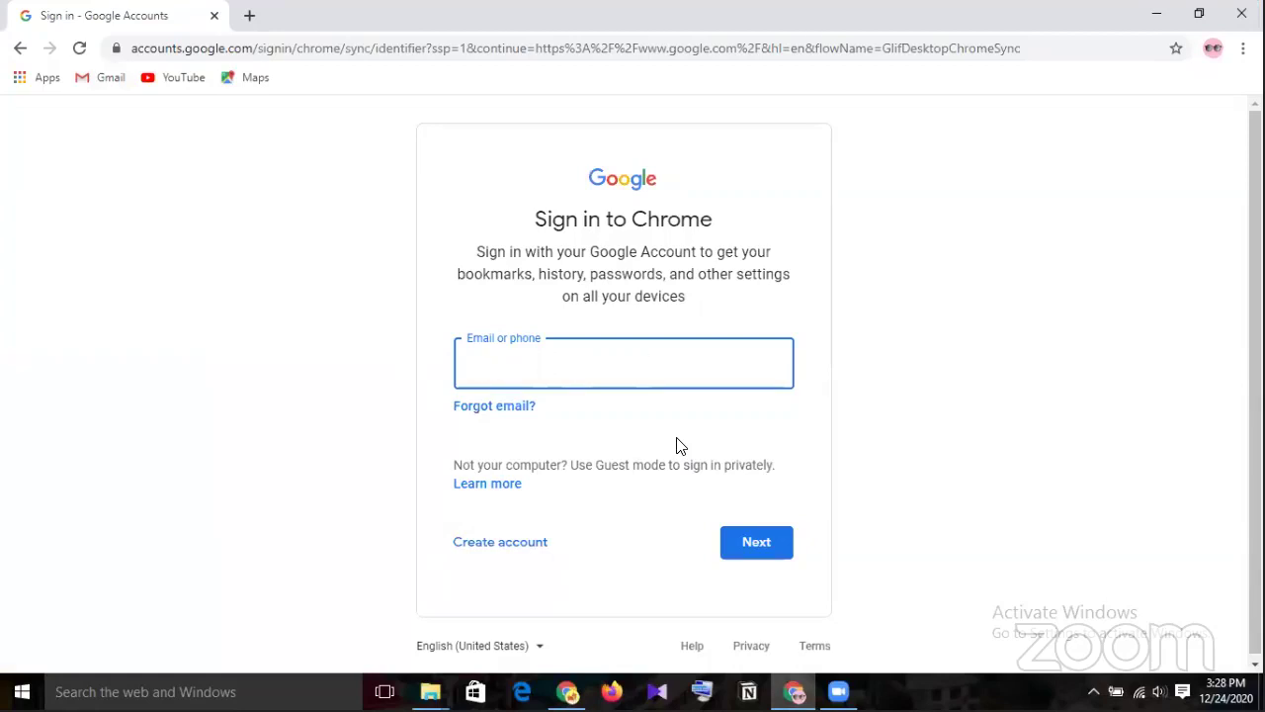
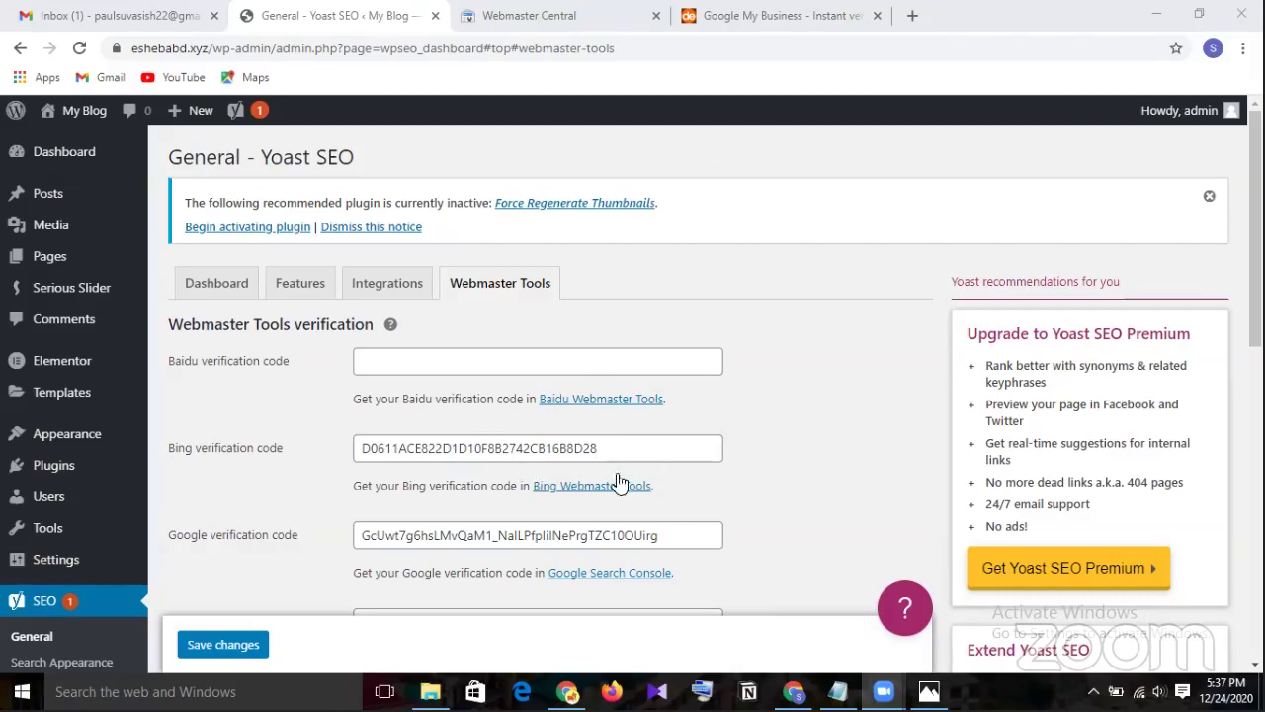
Scroll down the Yoast SEO Webmaster Tools page, then switch to the Webmaster Central verification result
scroll(510, 505, down, 1)
scroll(509, 506, down, 1)
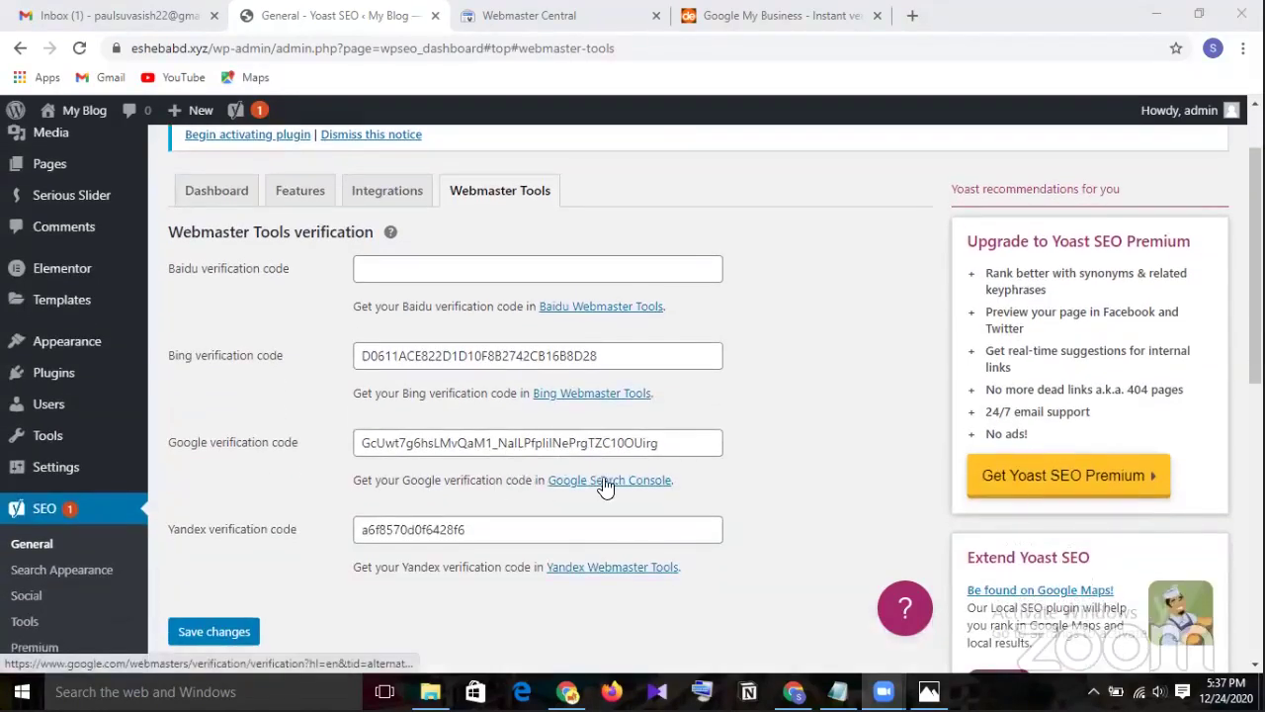
click(497, 18)
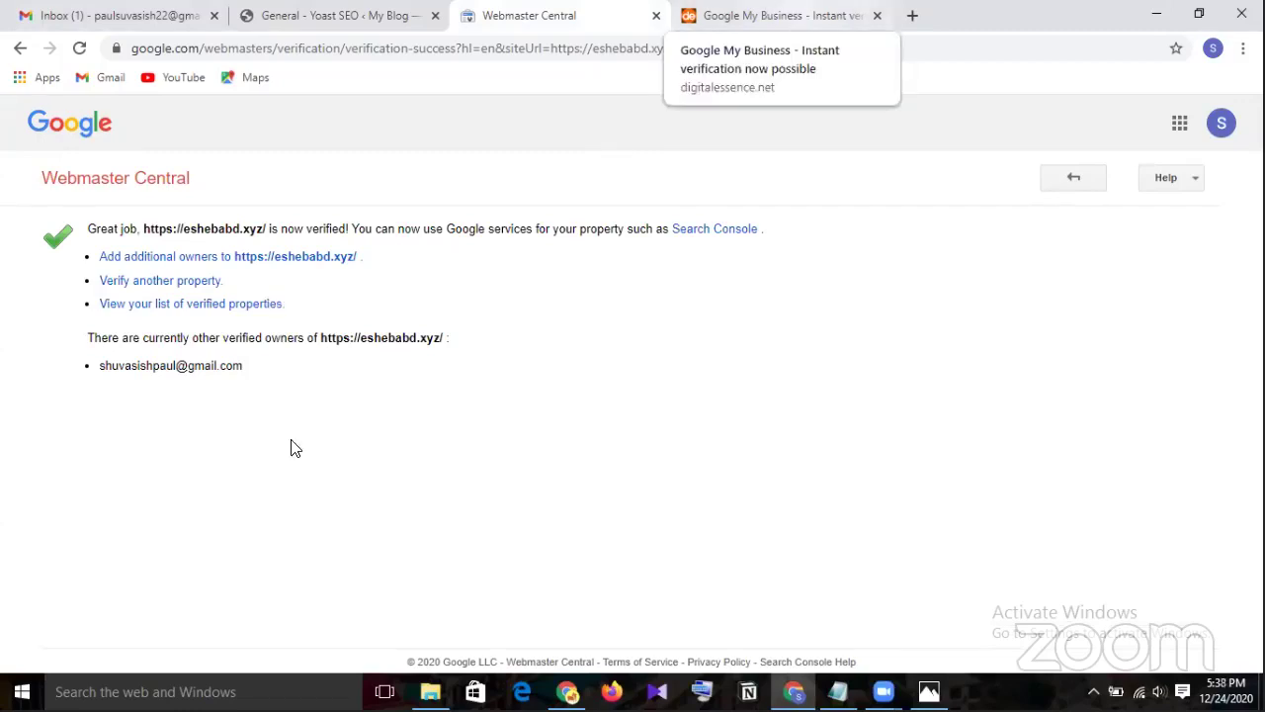
Start adding an additional site owner, then move to the Google My Business instant verification article
click(229, 259)
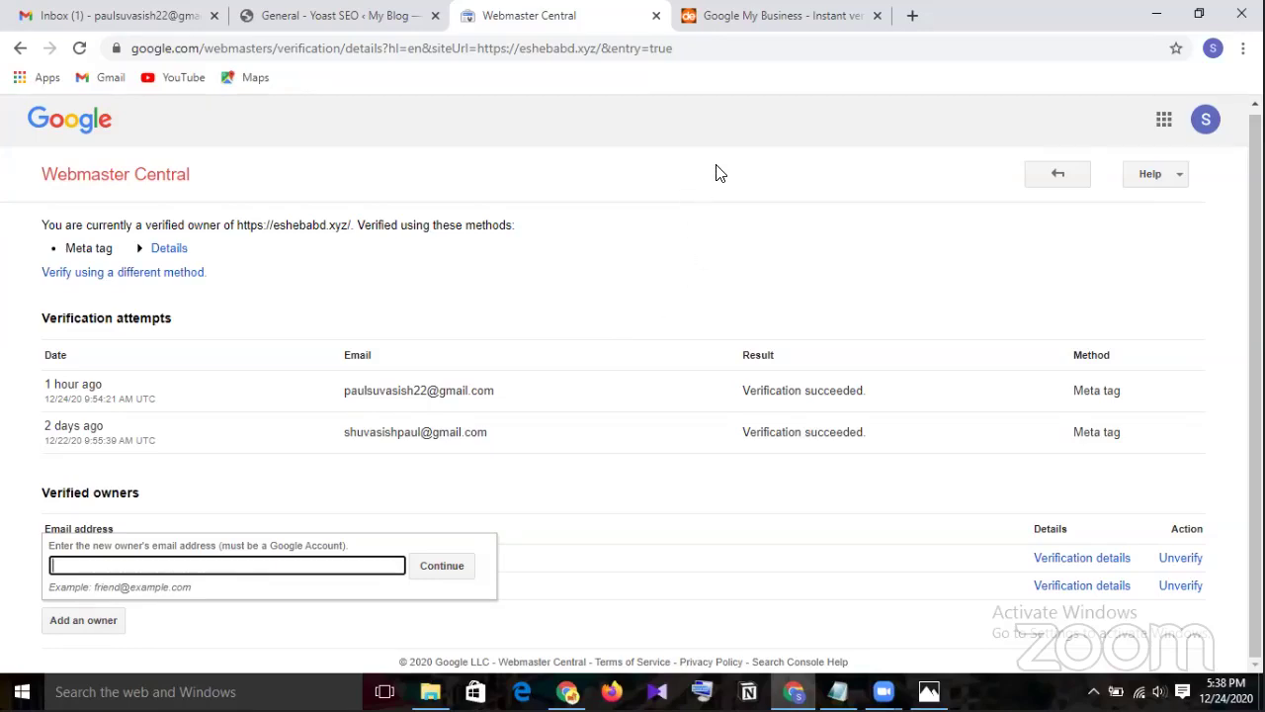
click(795, 21)
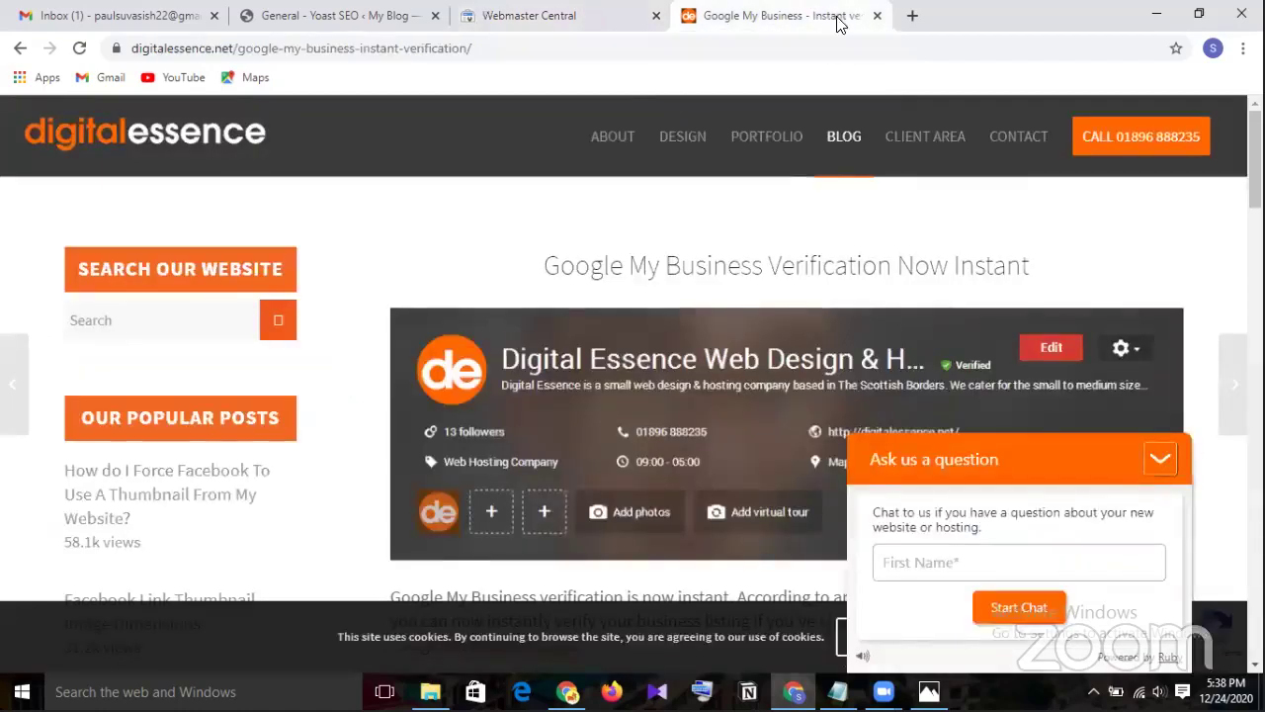
Load business.google.com in a new Chrome tab
click(909, 15)
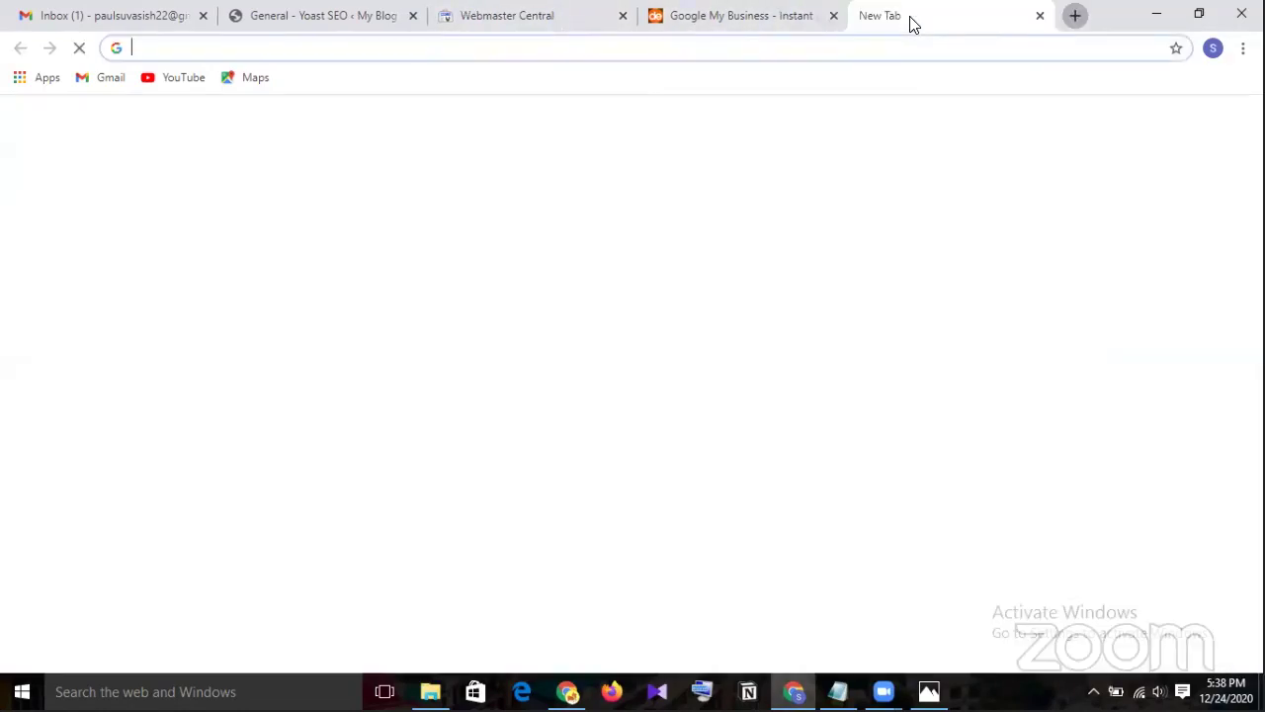
click(326, 51)
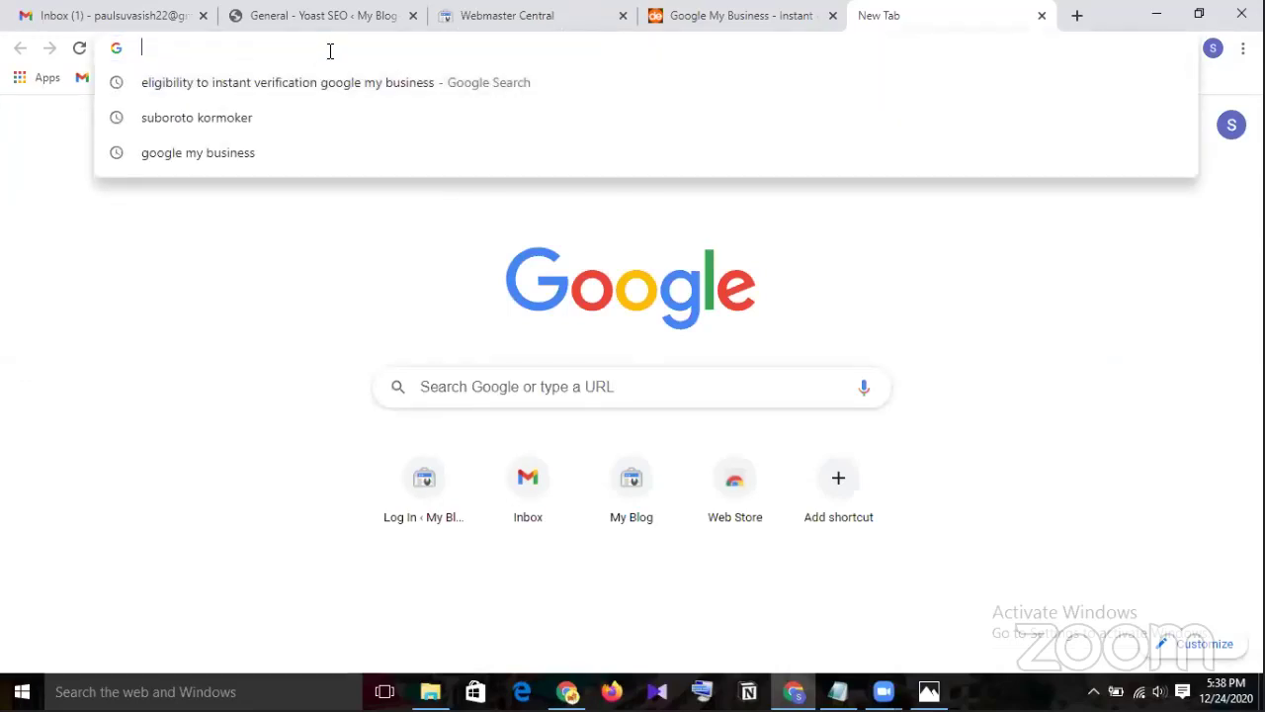
text(bu)
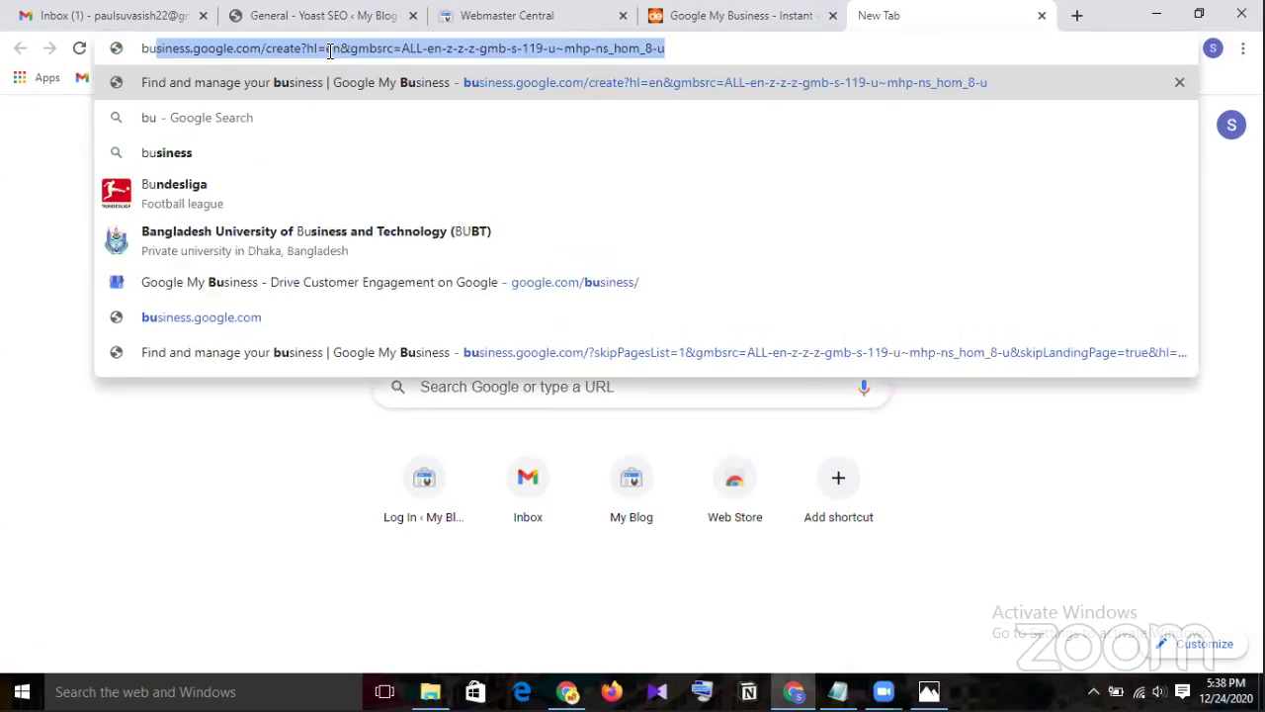
text(sine)
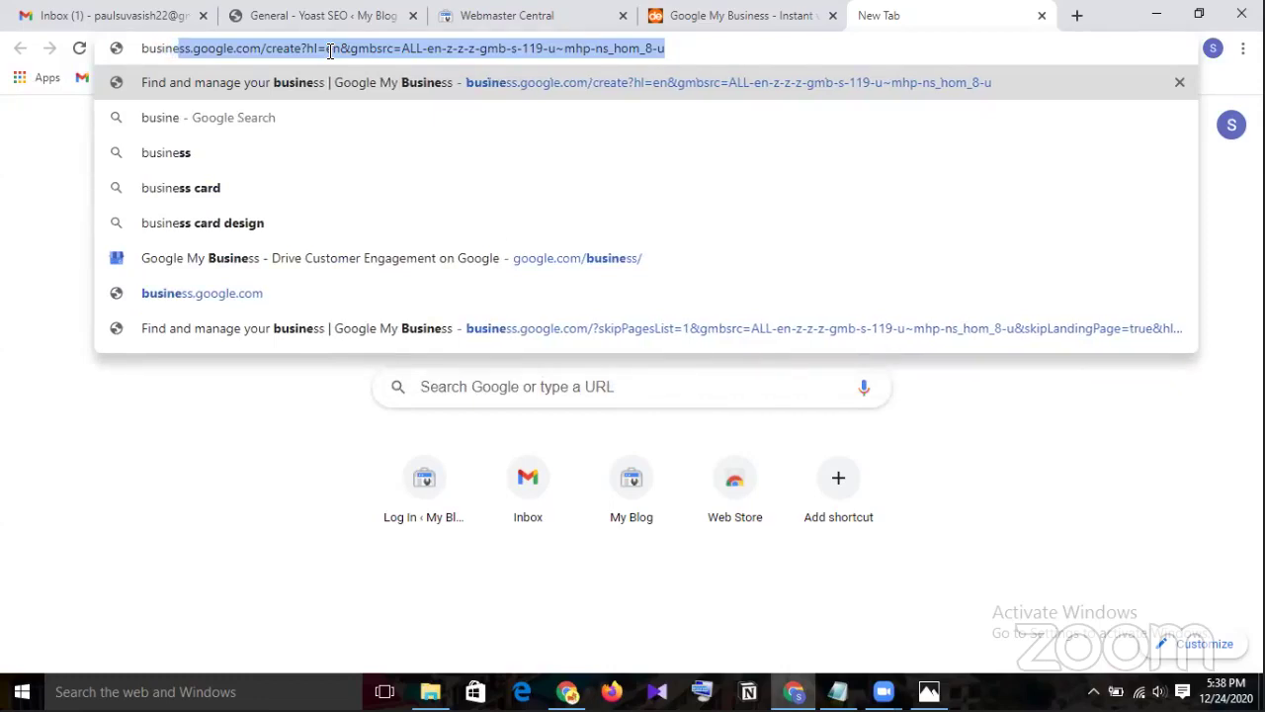
text(ss.)
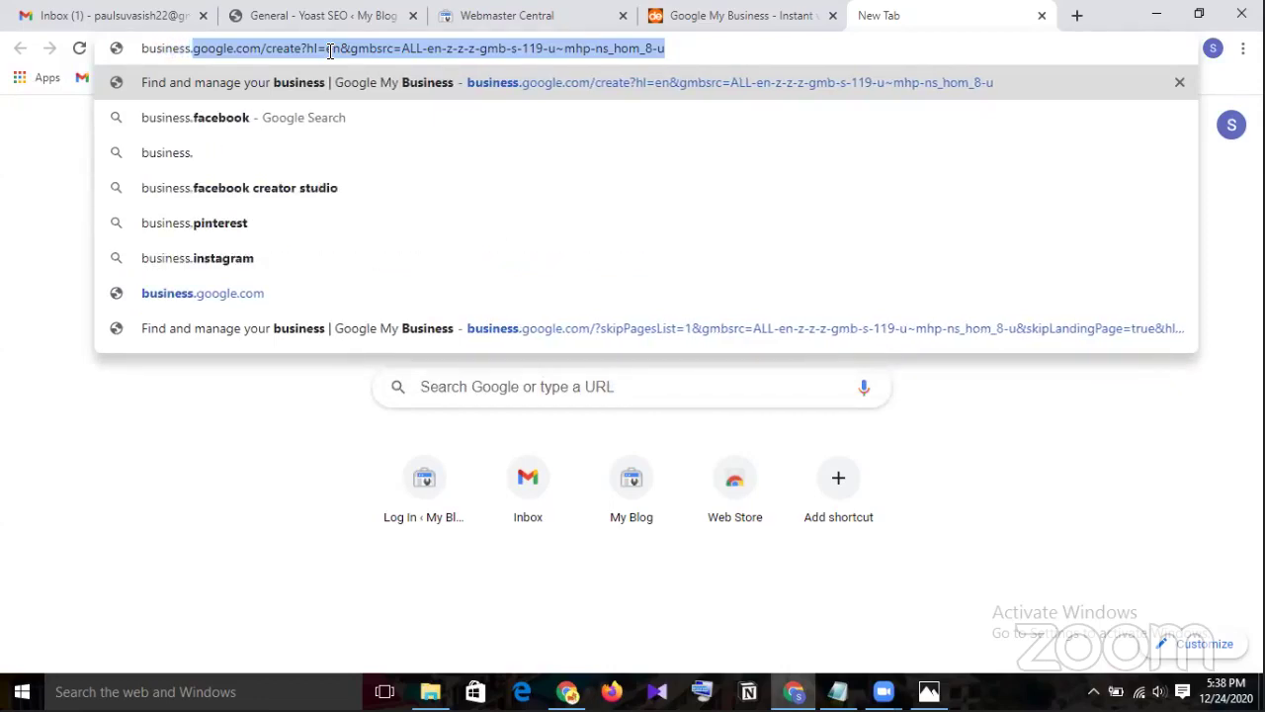
text(goog)
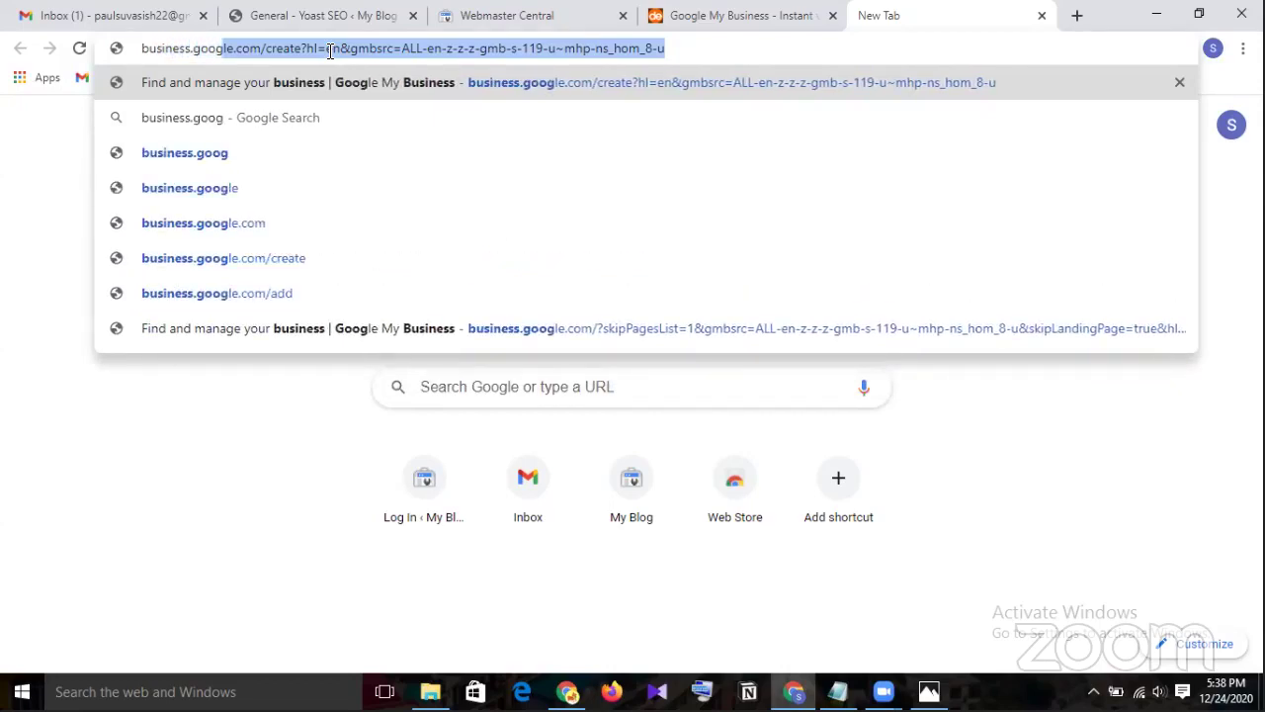
text(le.com)
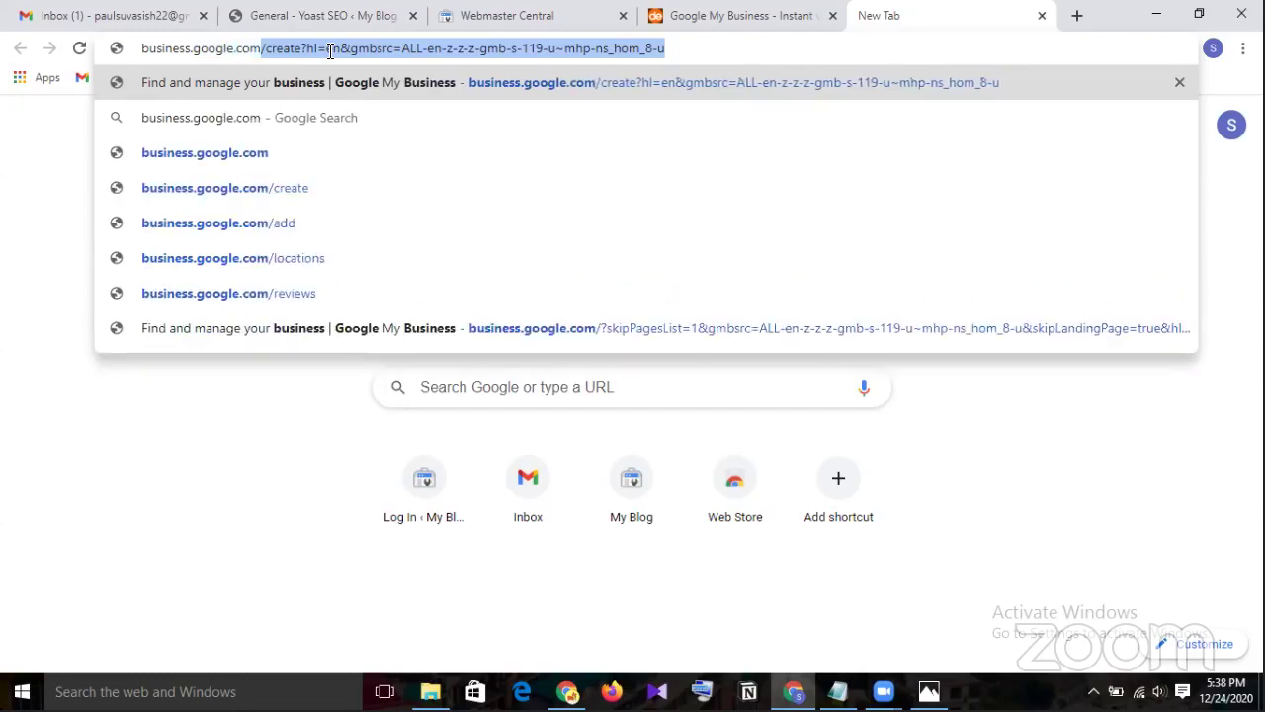
key(Return)
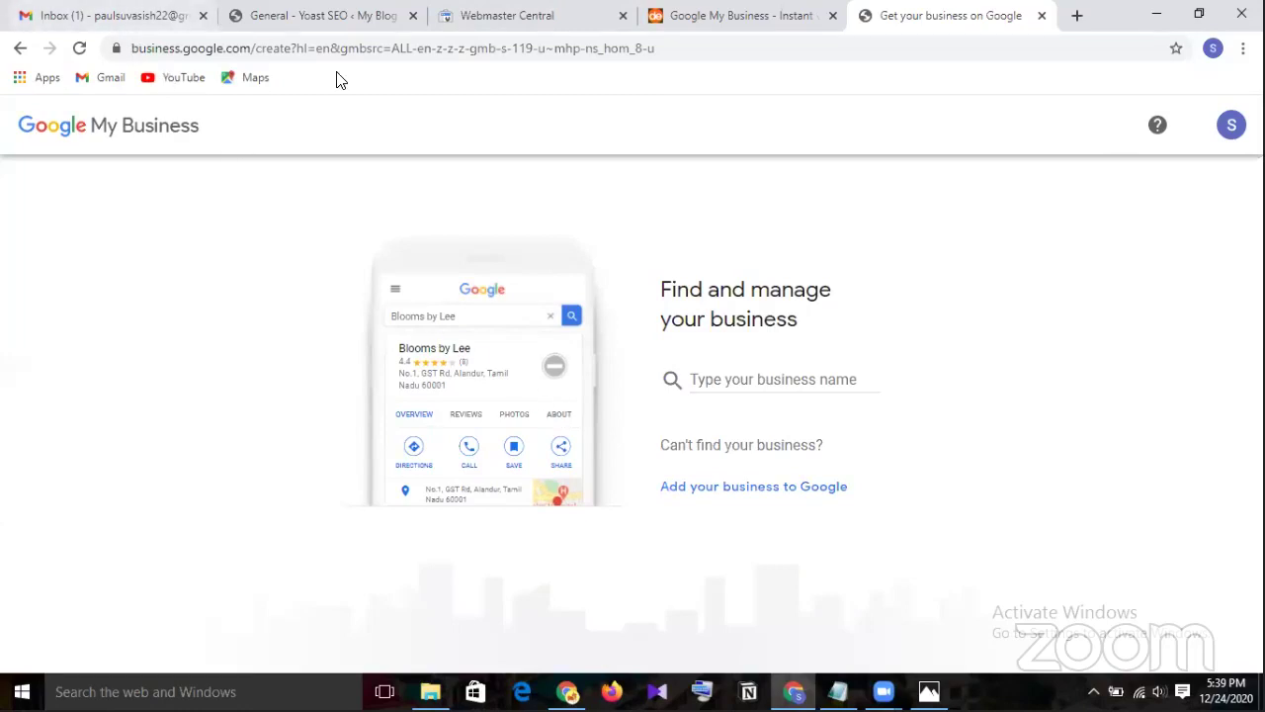
Check the signed-in account, enter the owner's name as the business name, and choose 'Add your business to Google'
click(1230, 137)
click(1227, 140)
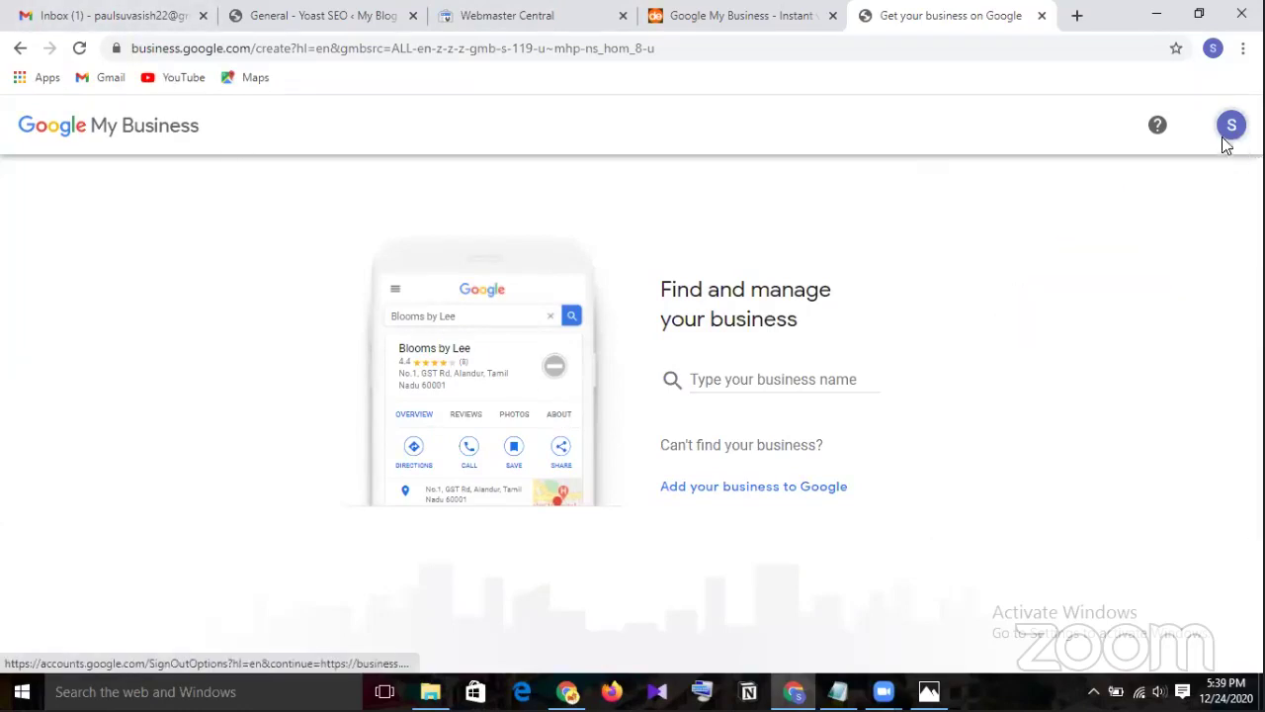
click(764, 377)
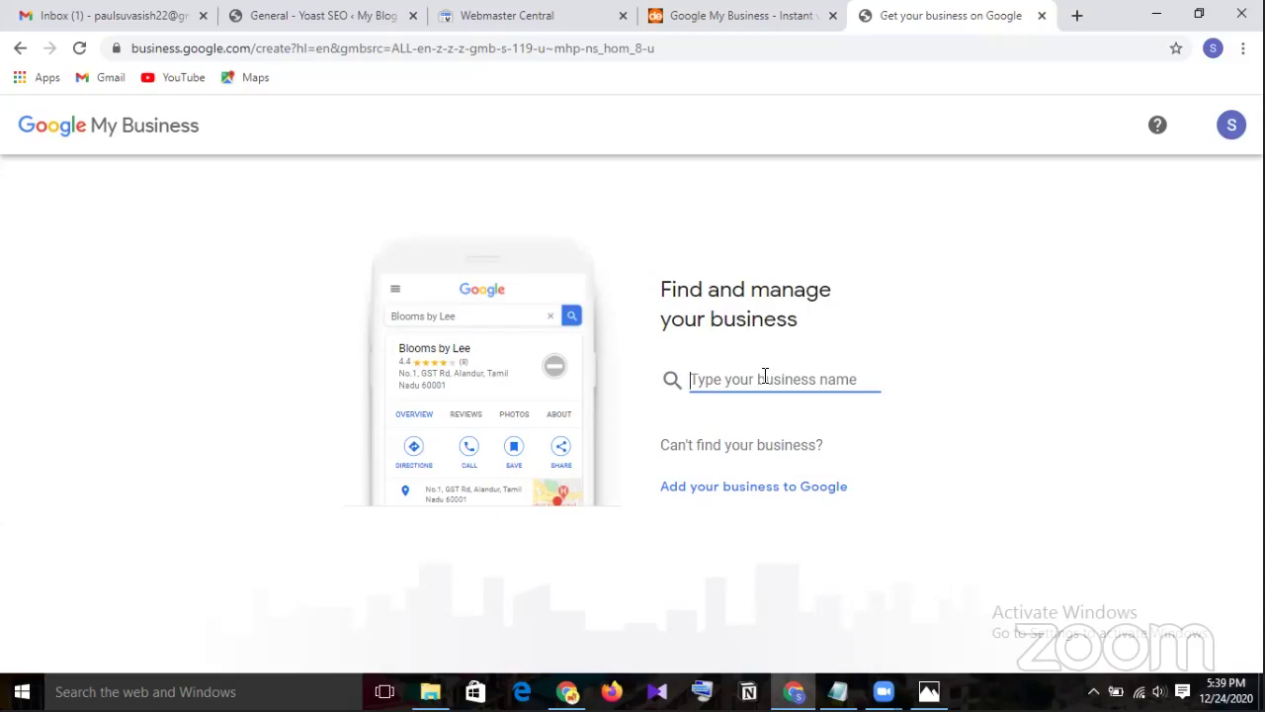
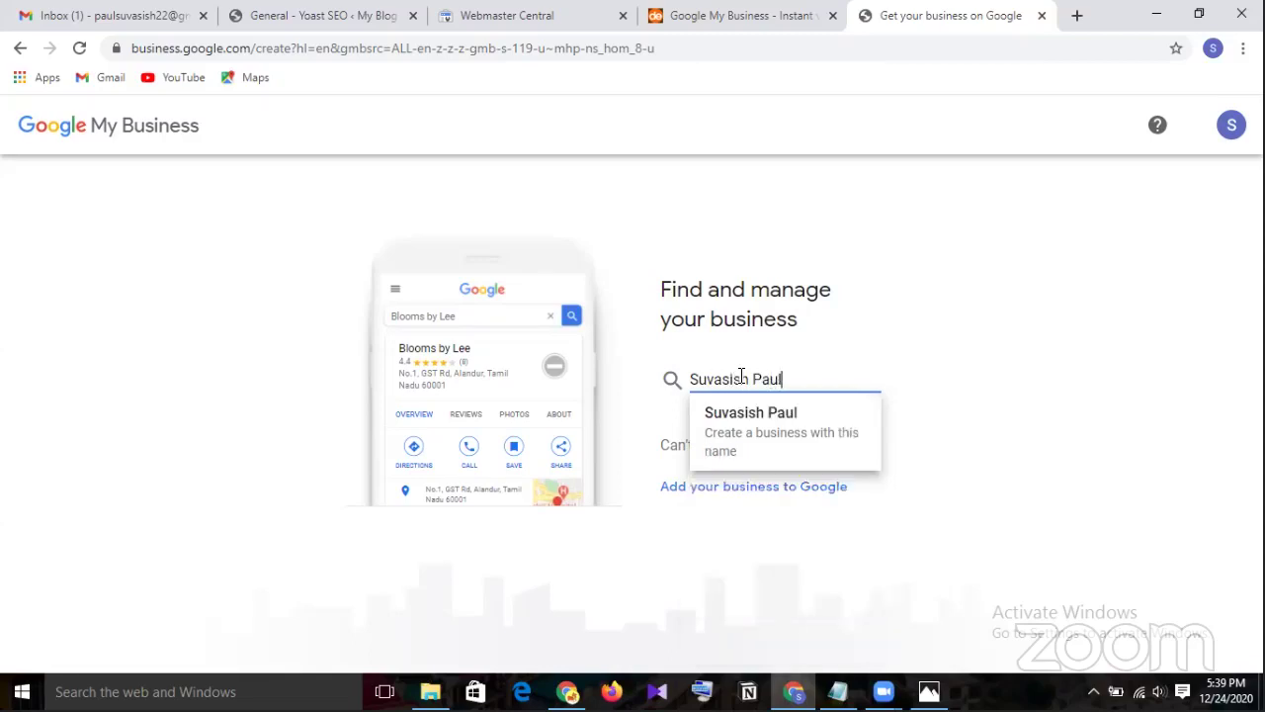
click(1035, 382)
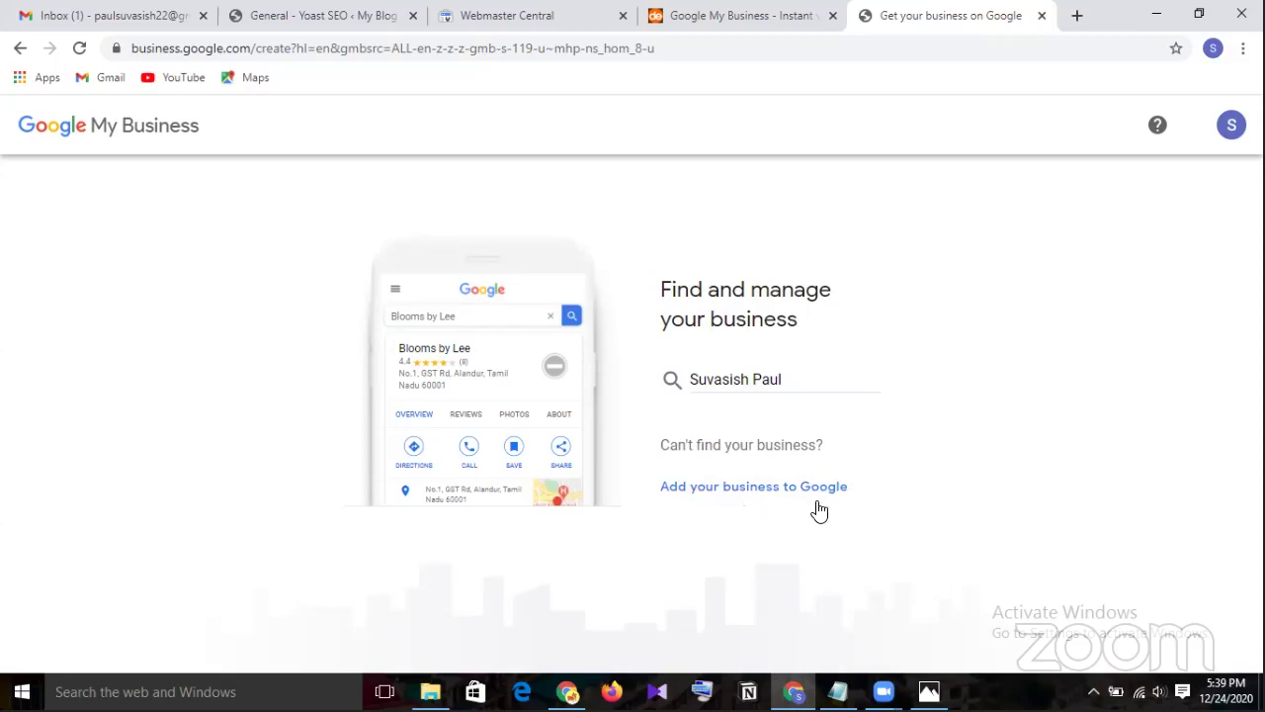
click(757, 491)
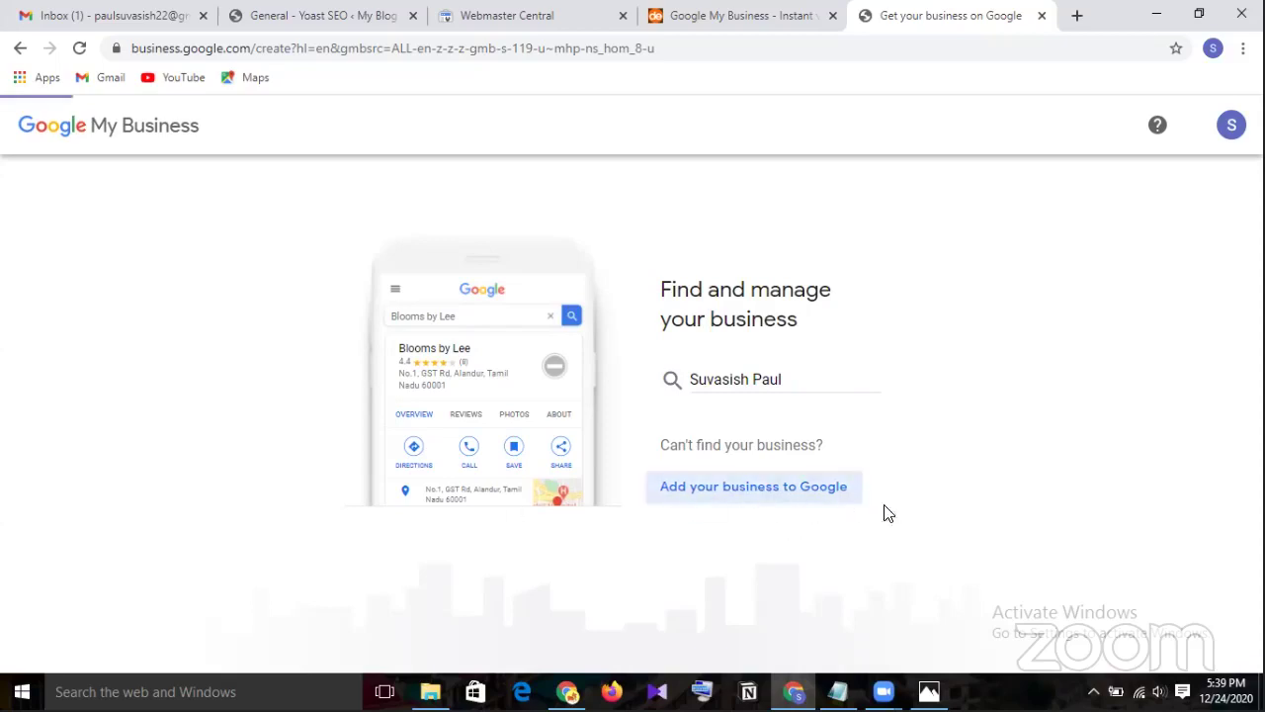
Enter the business name, using the owner's name, and continue to the category step
click(571, 298)
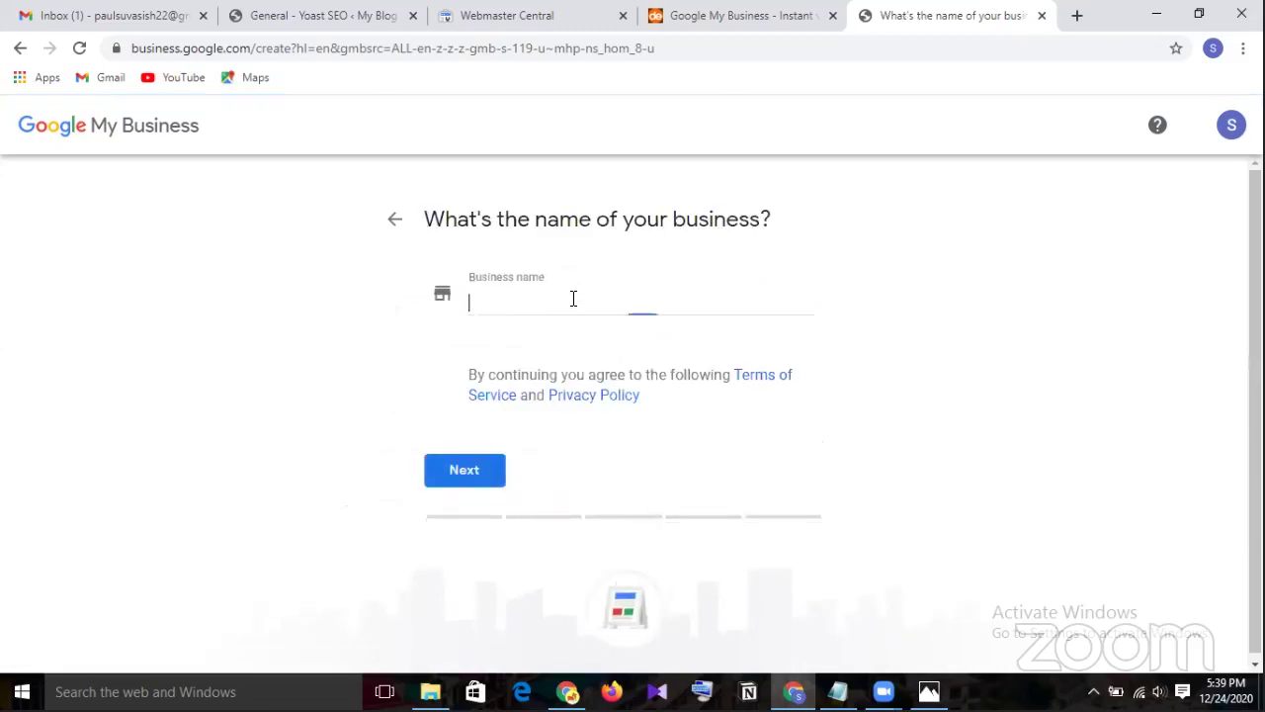
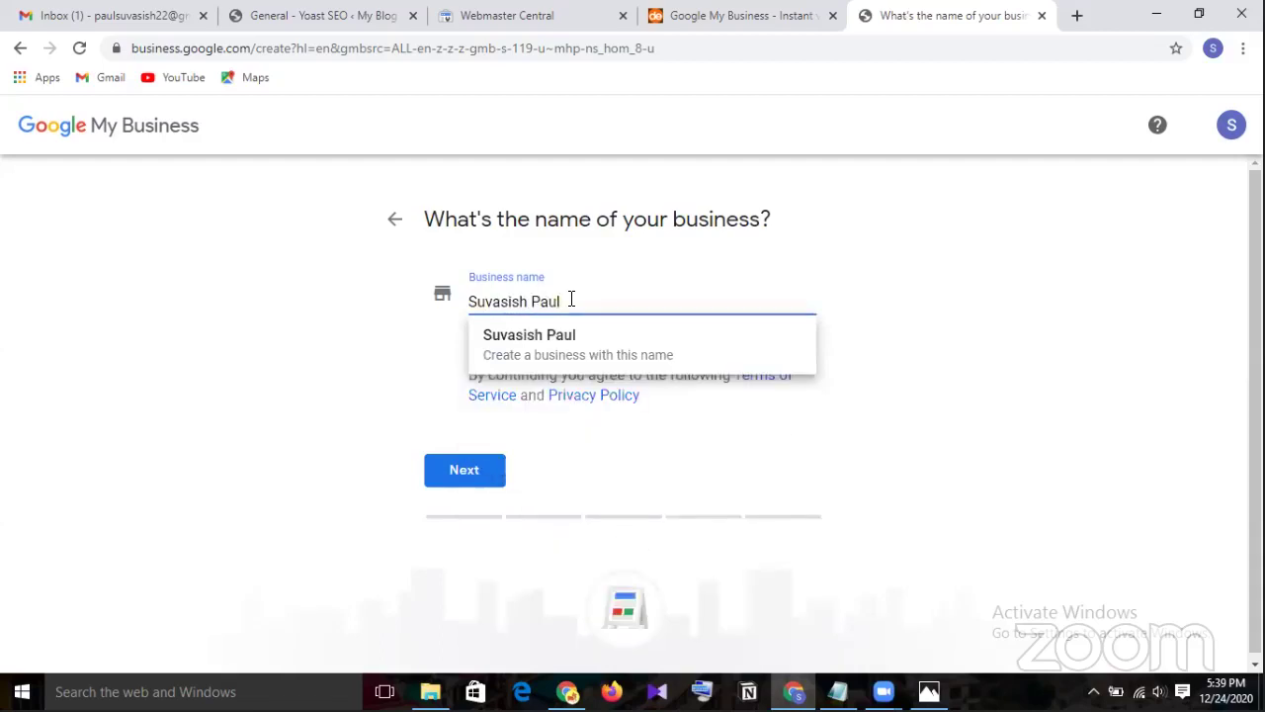
click(811, 489)
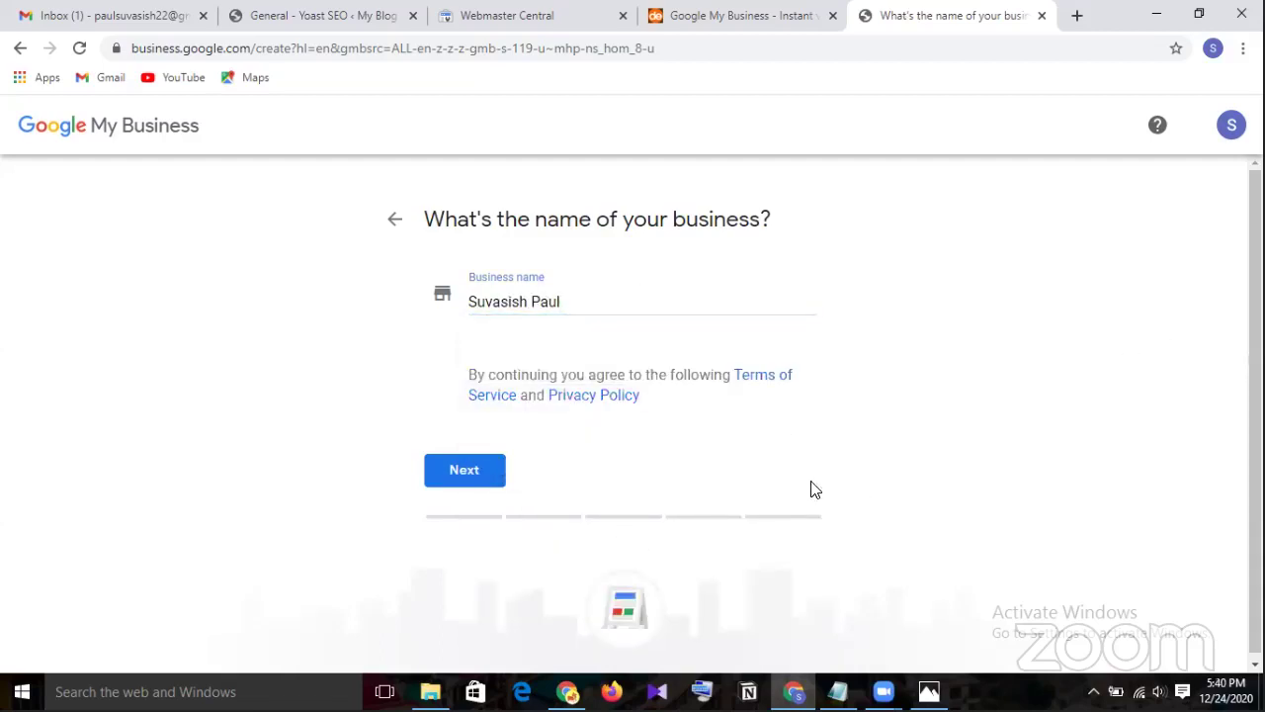
click(476, 482)
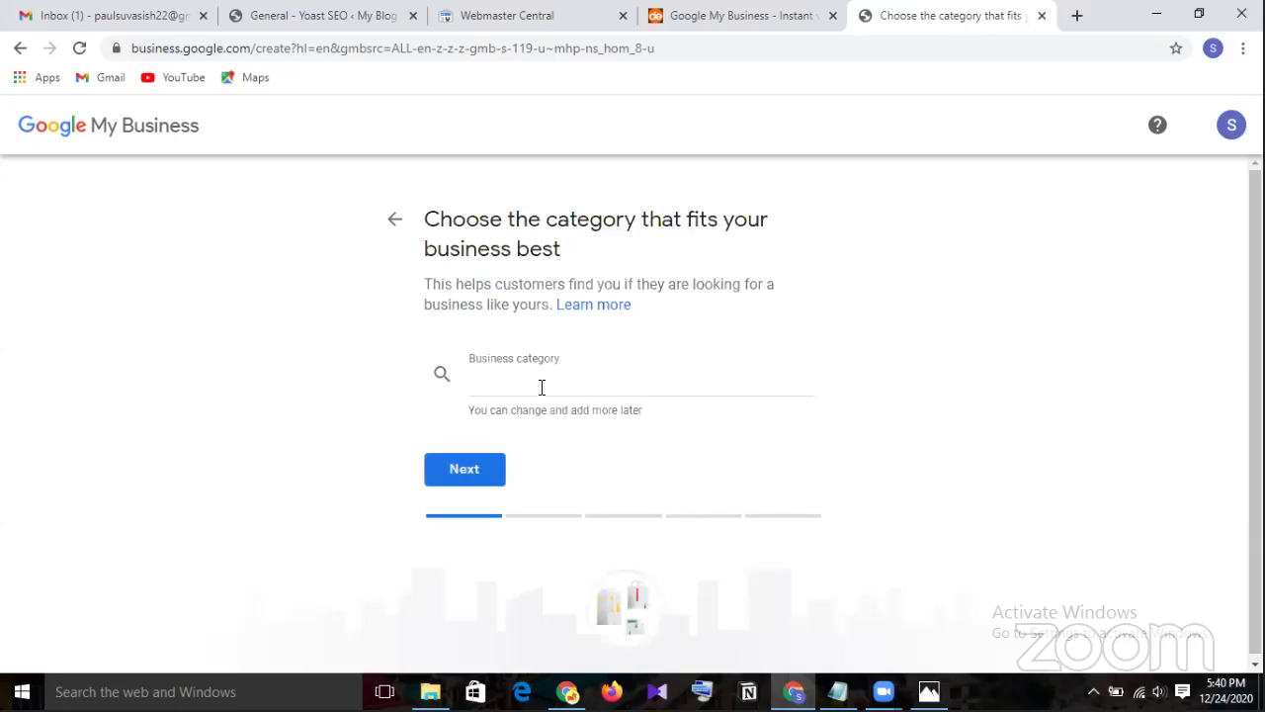
Set the business category to Marketing agency
click(540, 386)
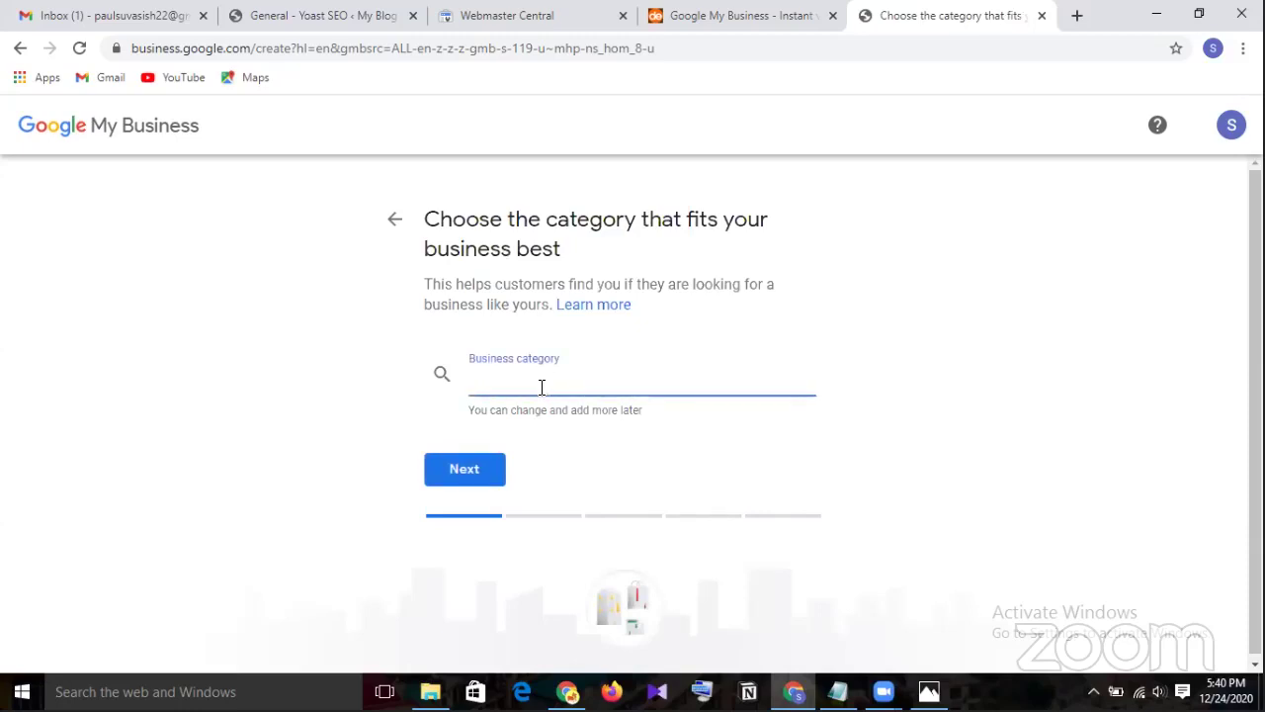
text(Mark)
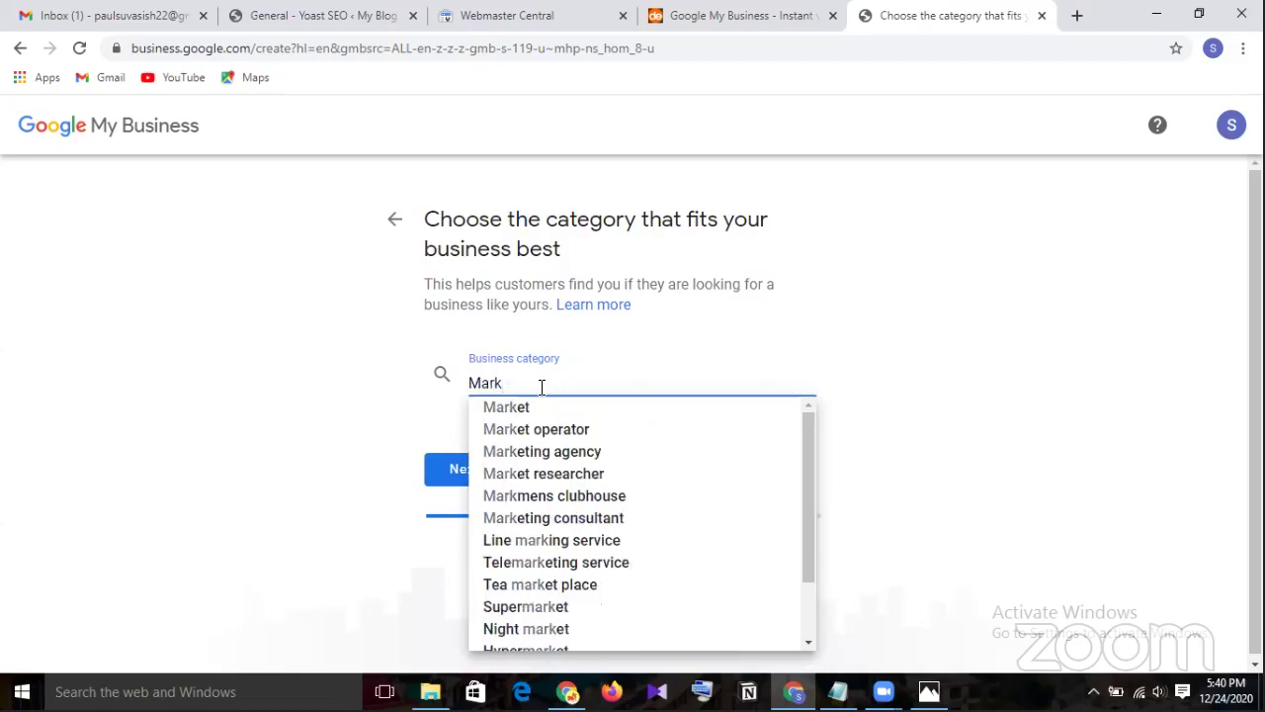
click(565, 451)
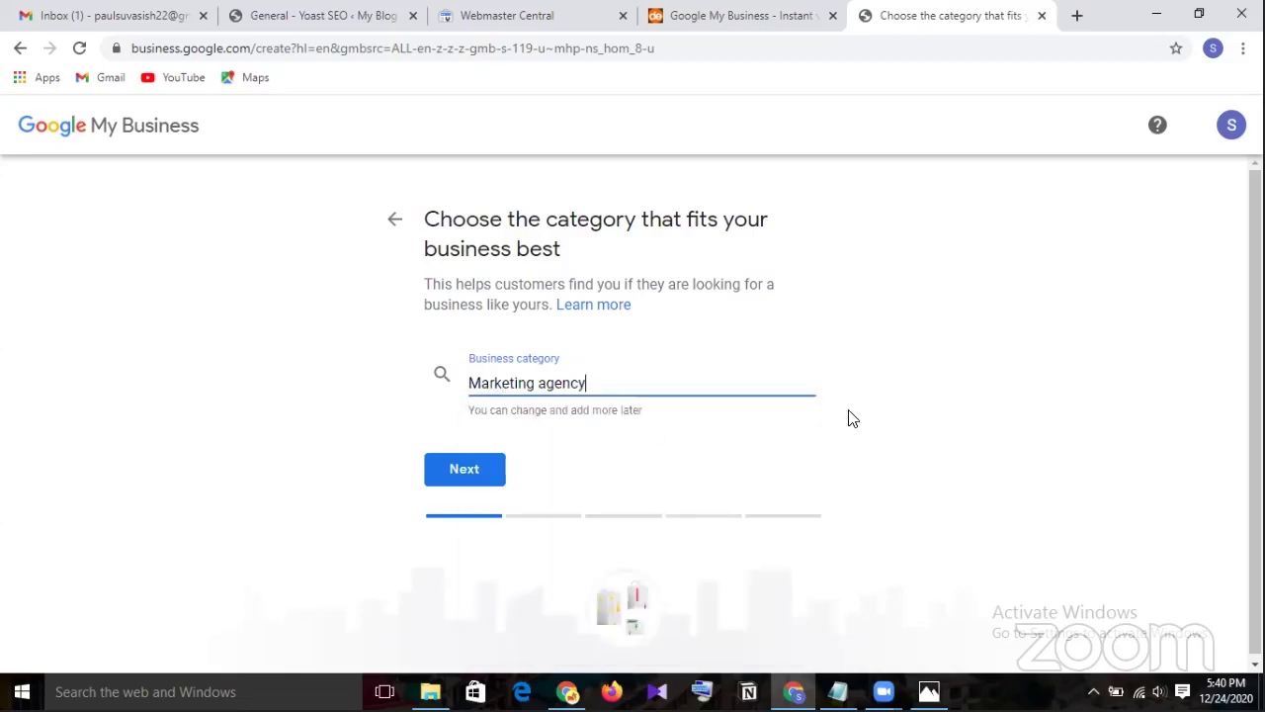
click(487, 473)
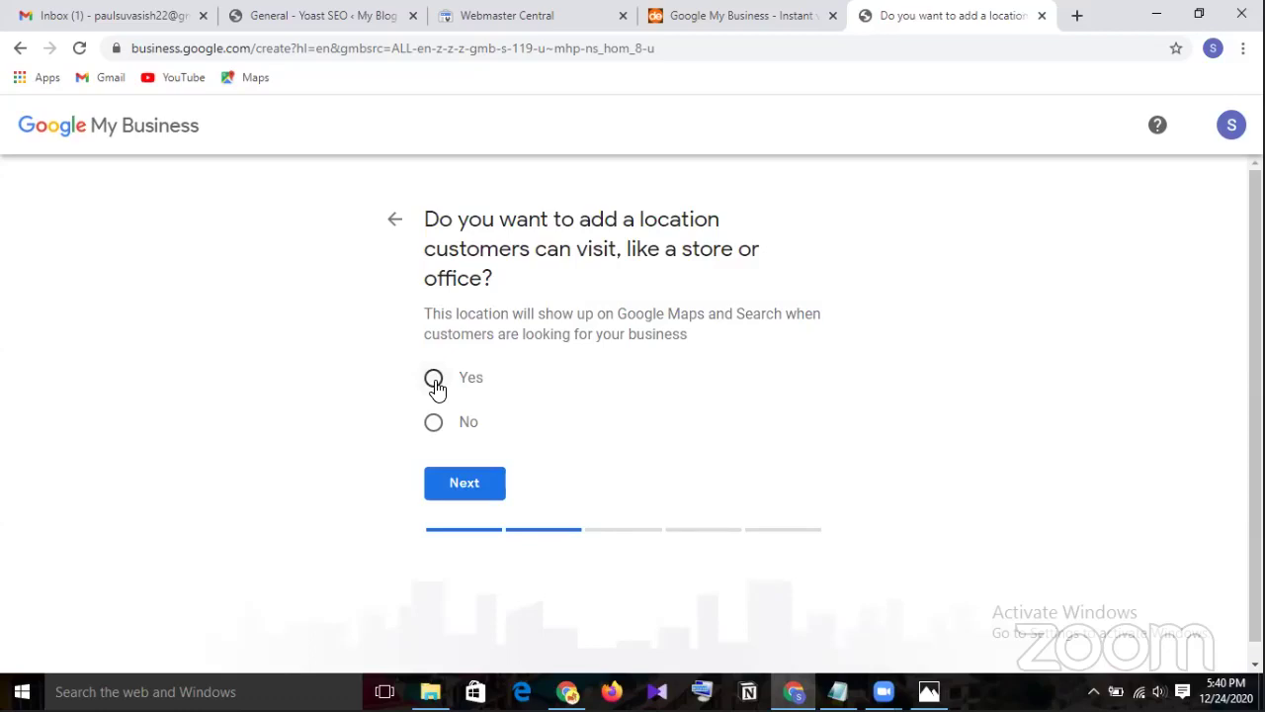
Answer Yes to a location customers can visit and autofill its street address, city and postal code
click(436, 385)
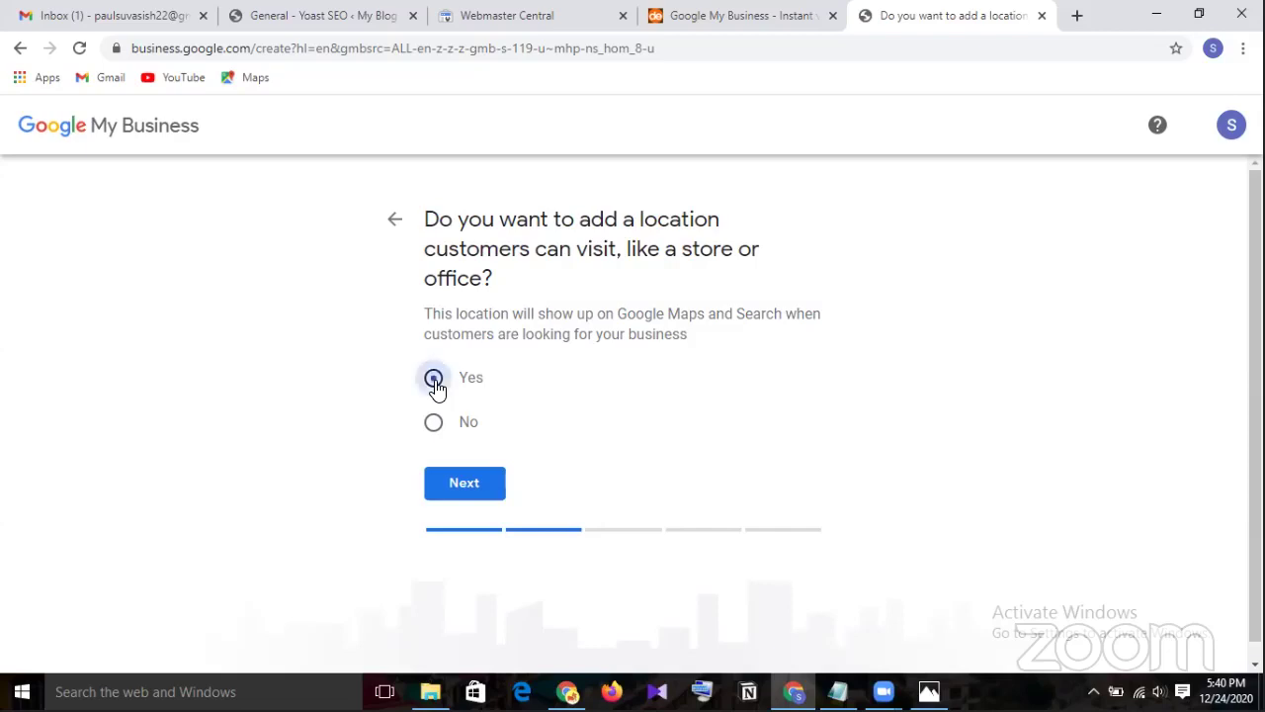
click(472, 491)
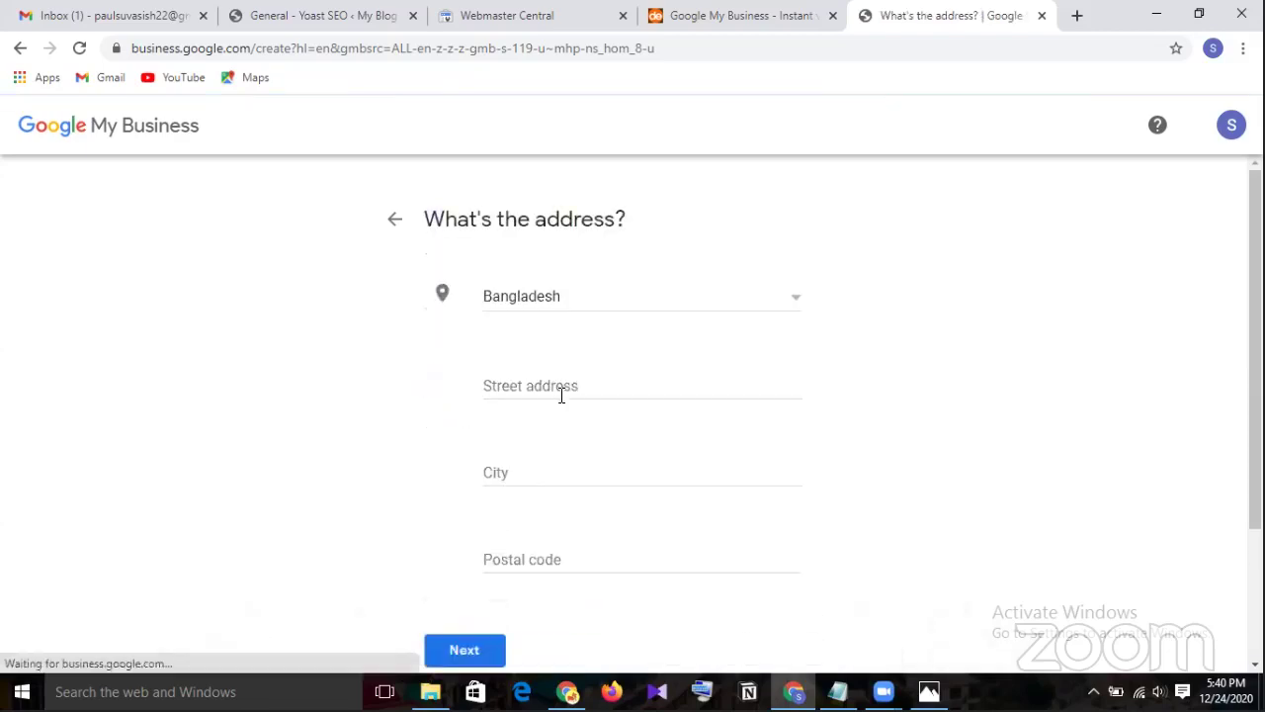
click(582, 374)
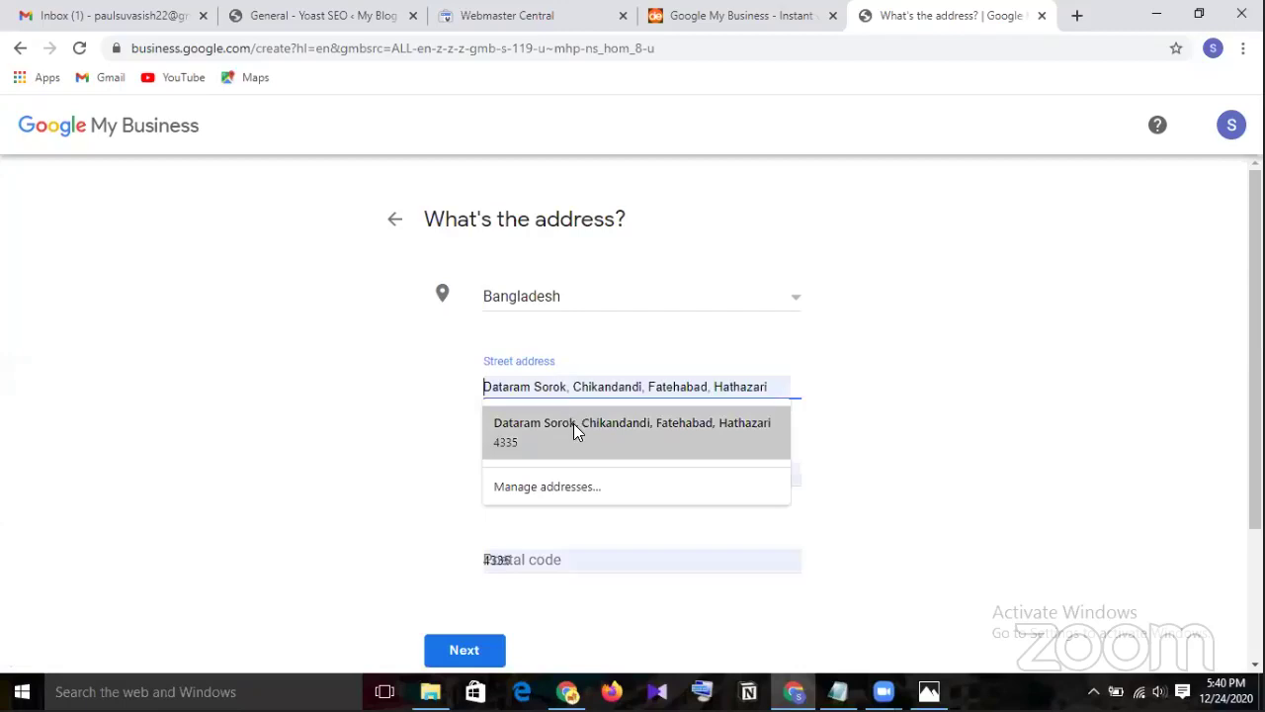
click(573, 422)
scroll(706, 455, down, 1)
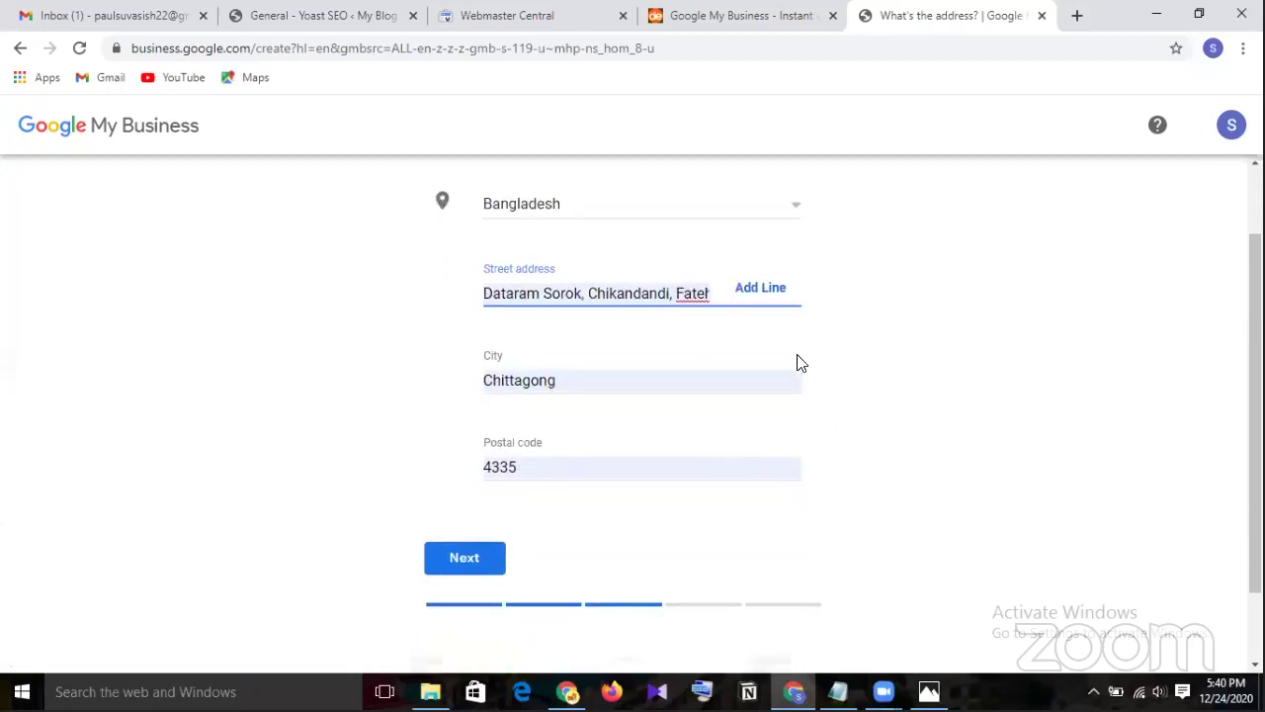
click(698, 306)
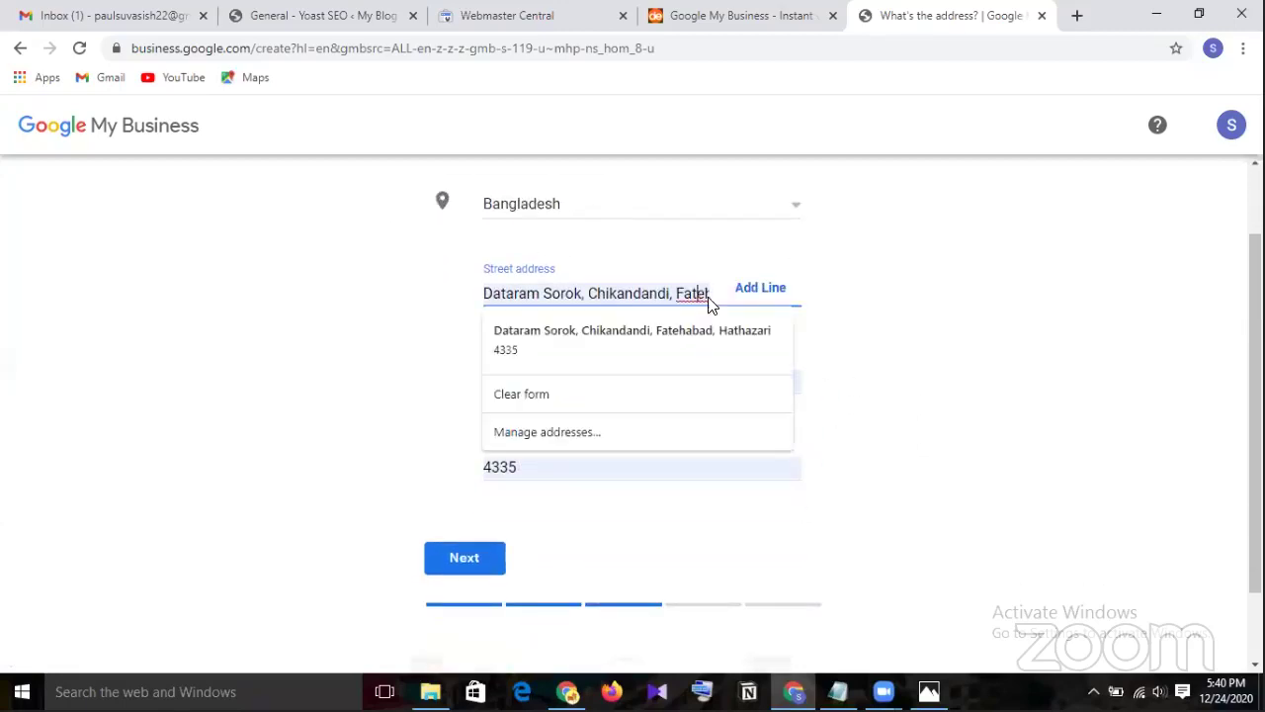
click(1022, 409)
click(477, 562)
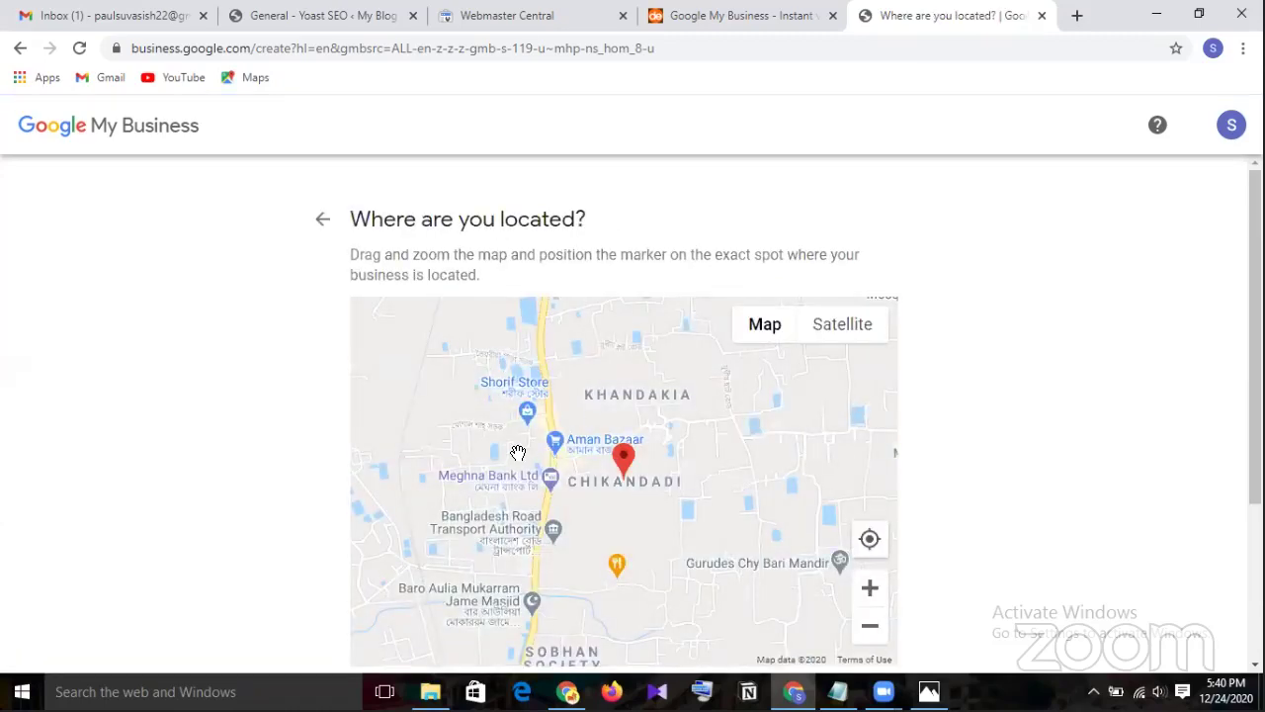
Pan and zoom the map around the business marker
scroll(579, 436, down, 1)
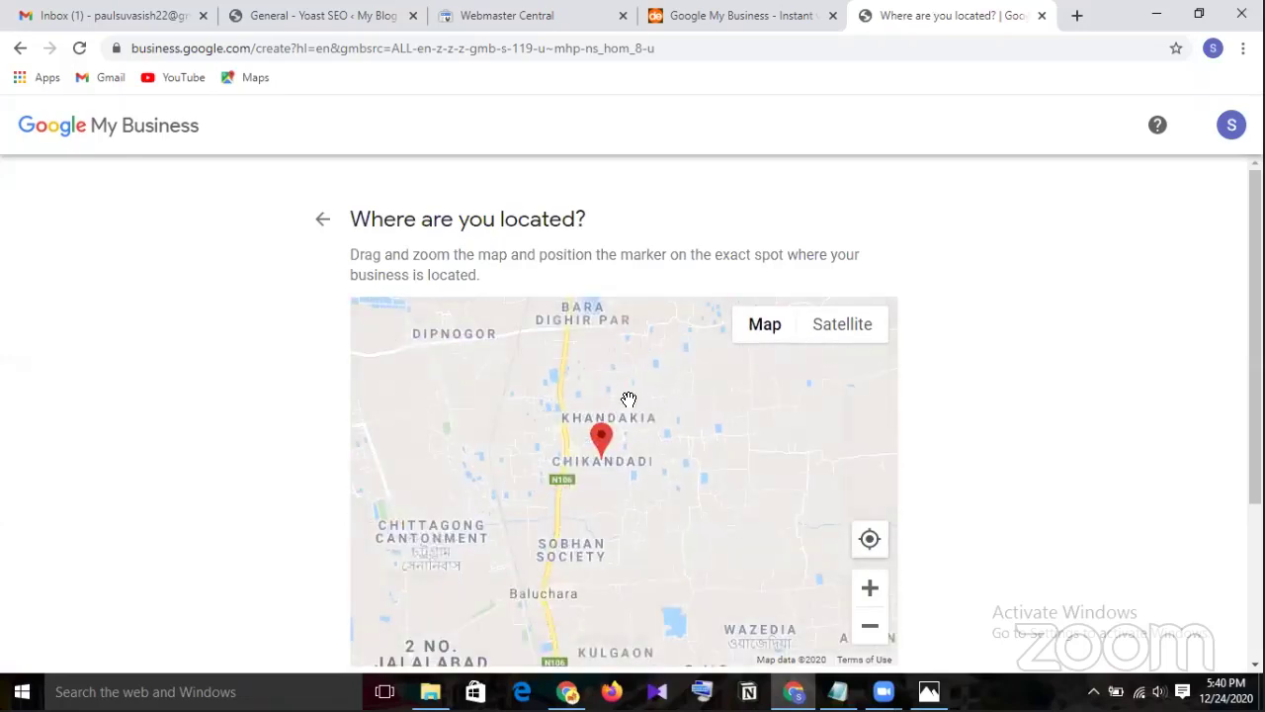
mouse_move(614, 357)
mouse_down()
mouse_move(603, 376)
mouse_move(602, 564)
mouse_up()
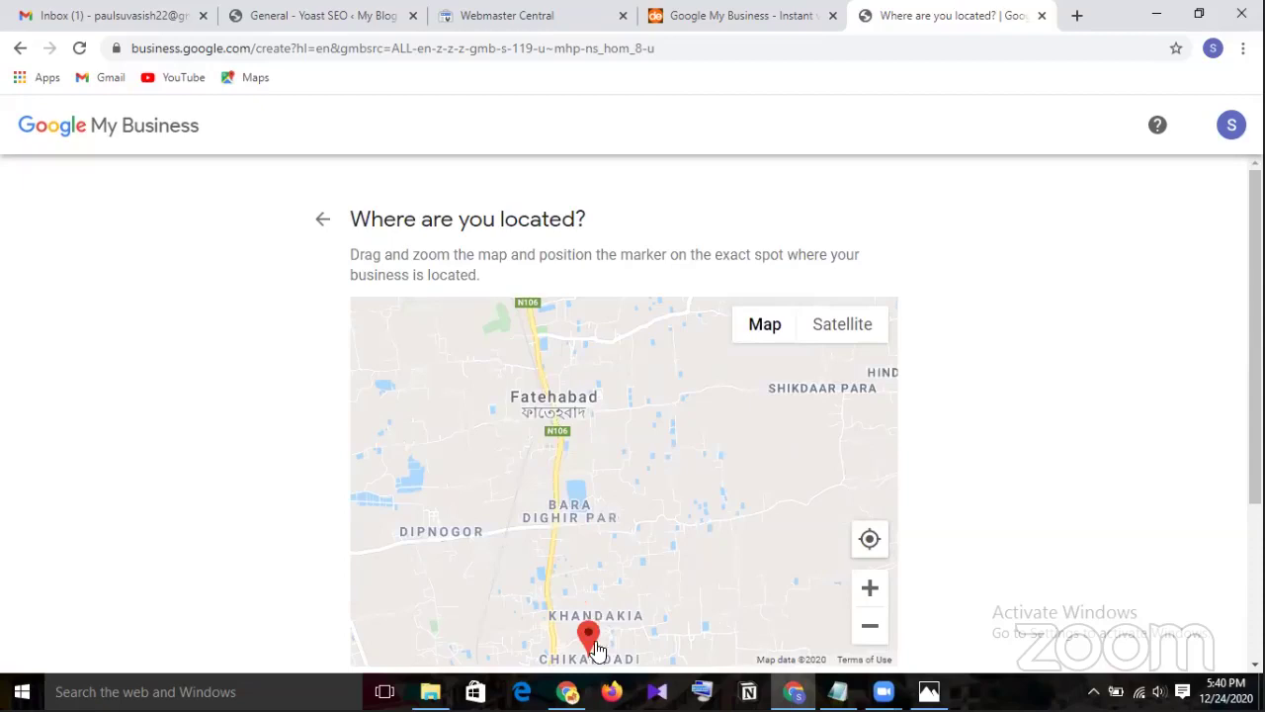
scroll(589, 462, up, 4)
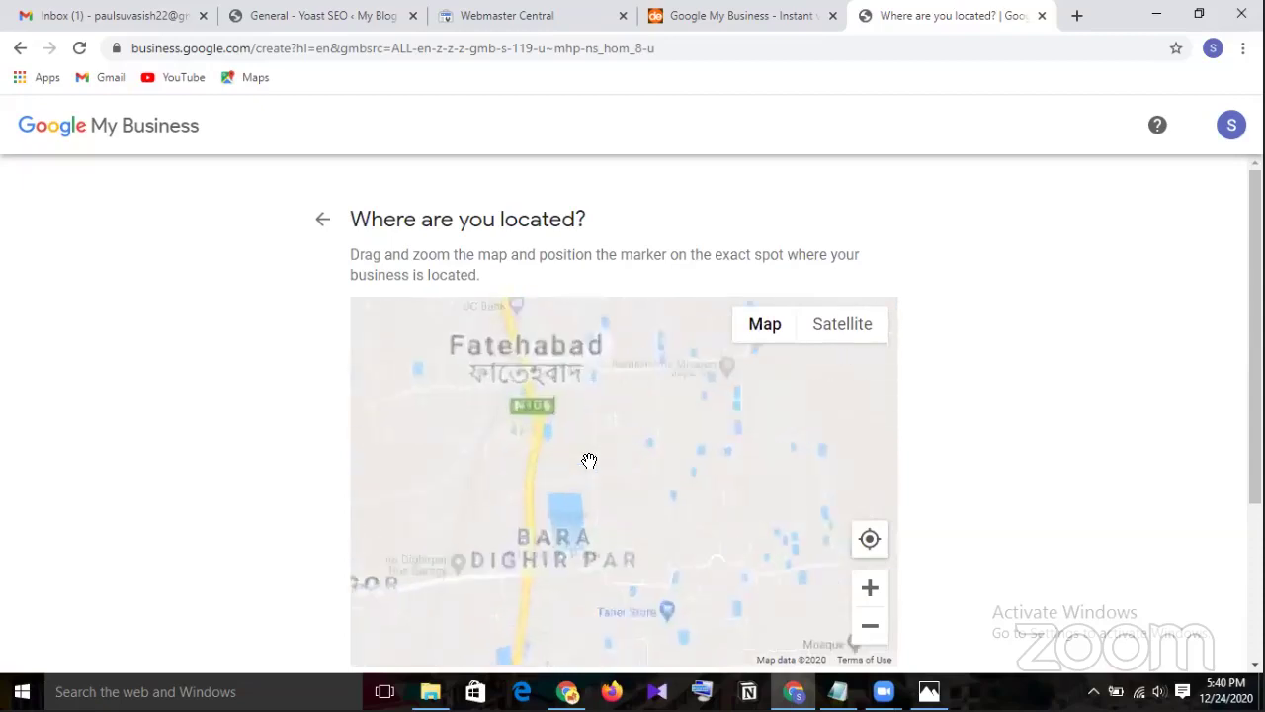
drag(656, 469, 650, 505)
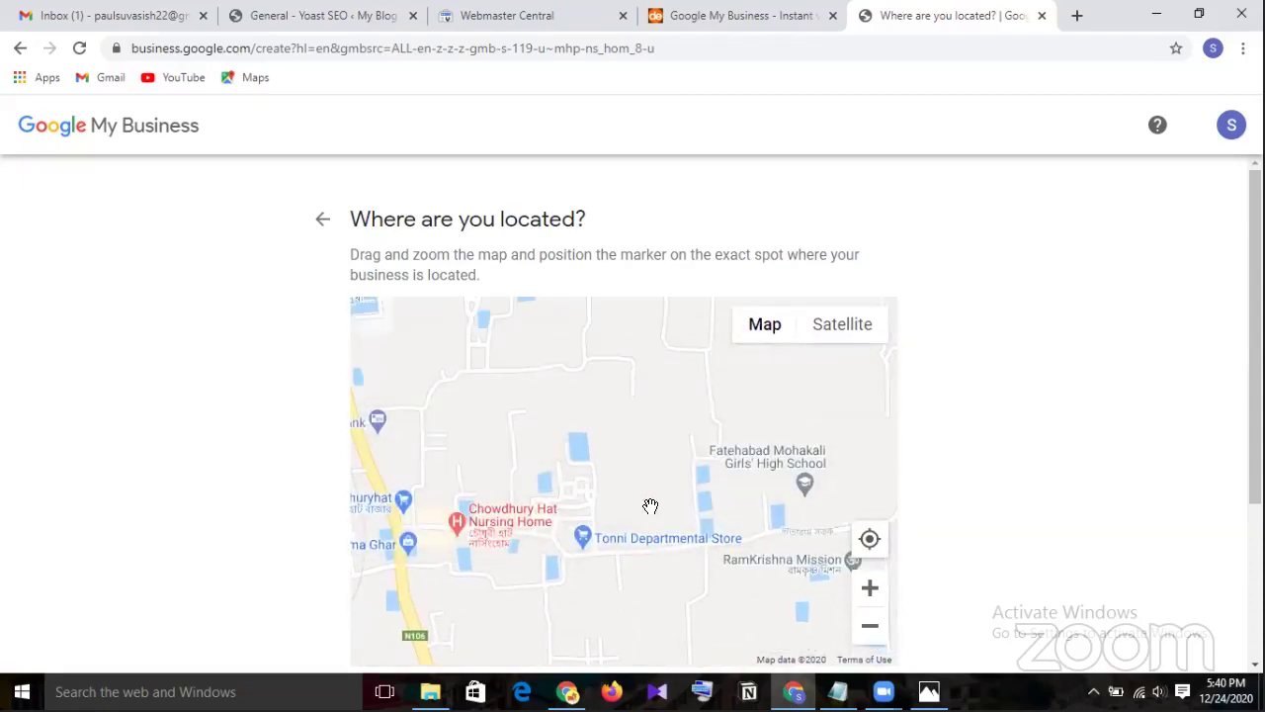
scroll(683, 511, up, 1)
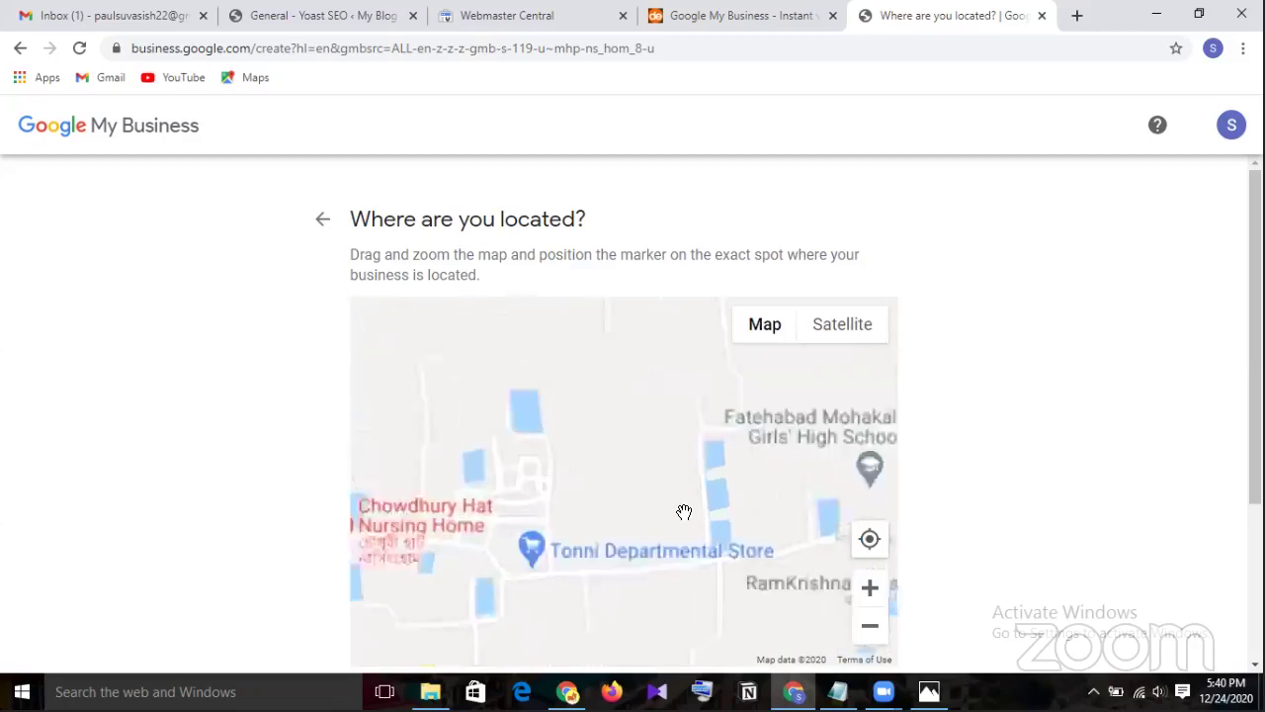
scroll(719, 511, up, 1)
Switch the map to Satellite view and explore the area near Fatehabad
click(816, 336)
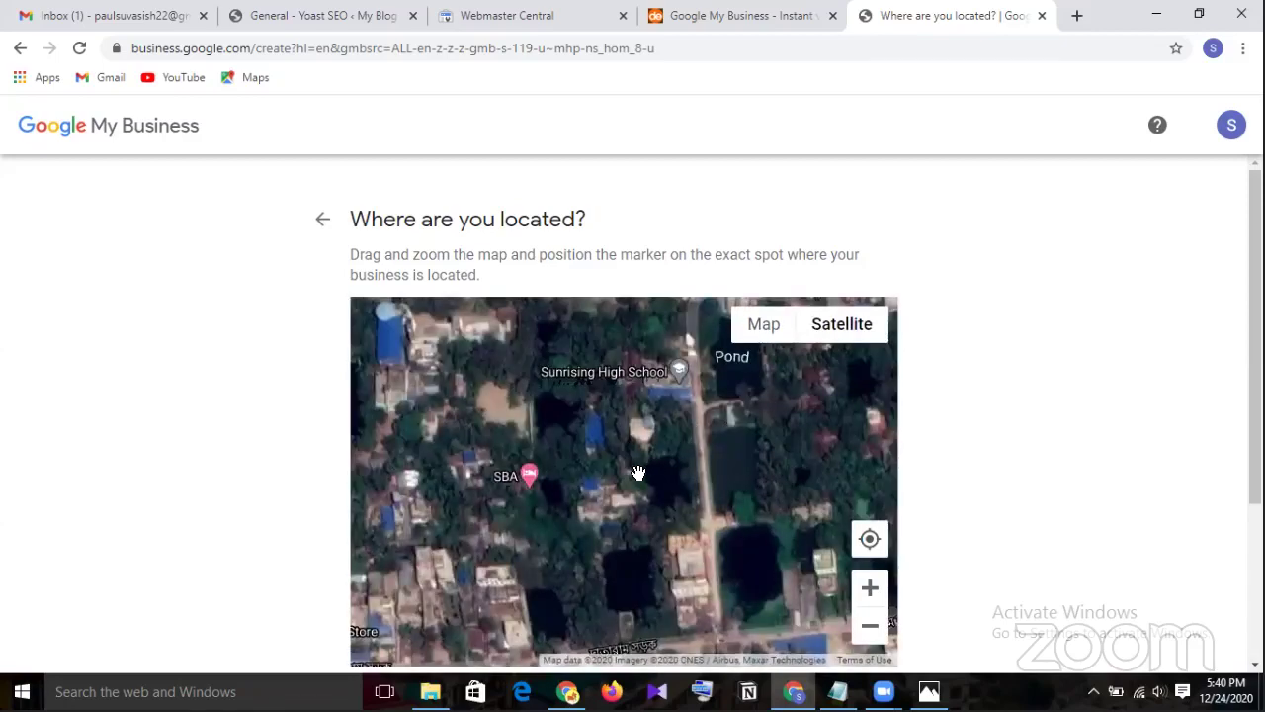
drag(644, 462, 519, 464)
drag(820, 428, 644, 382)
scroll(668, 470, up, 1)
scroll(527, 480, up, 1)
scroll(564, 489, down, 1)
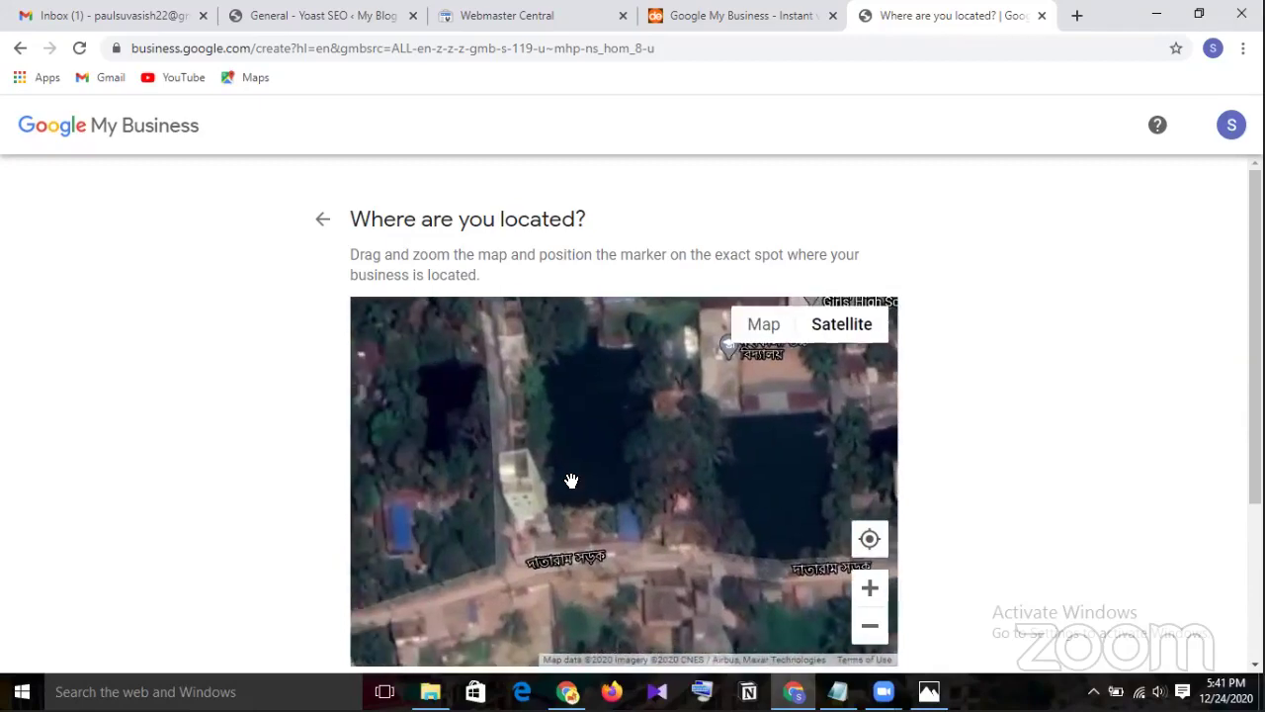
drag(573, 480, 632, 468)
drag(558, 502, 698, 480)
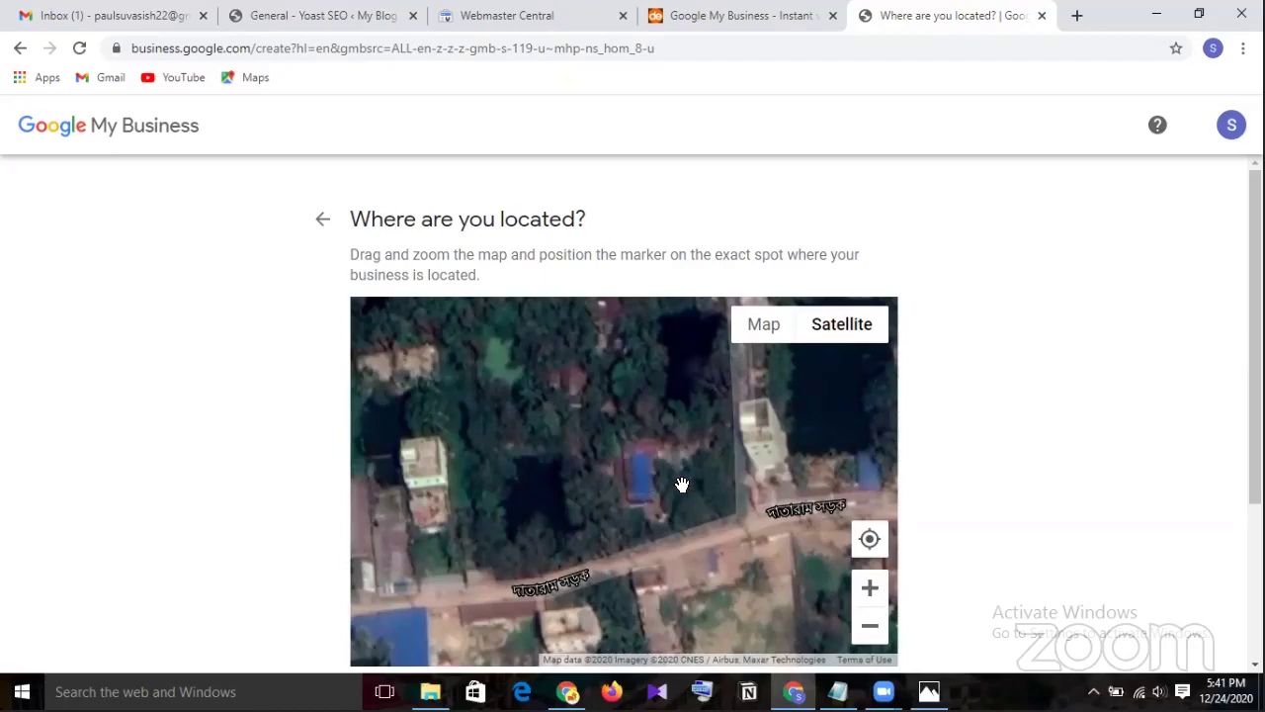
scroll(680, 483, up, 1)
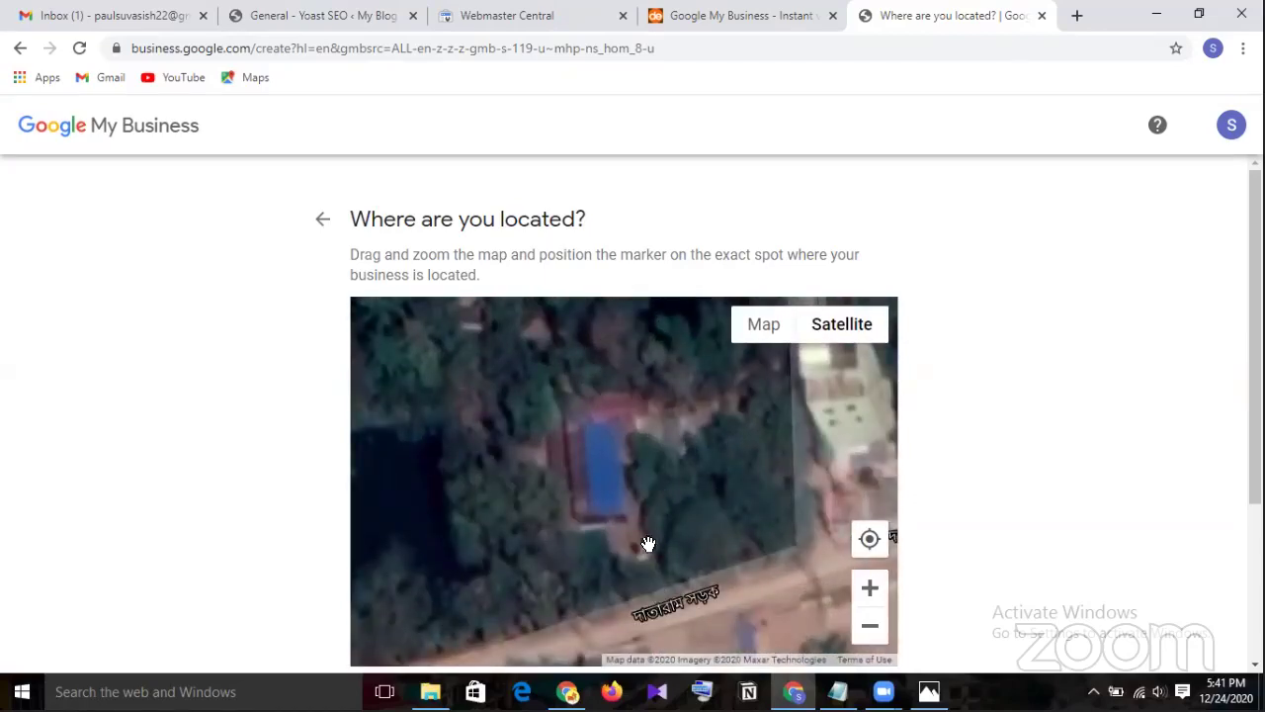
drag(508, 523, 644, 491)
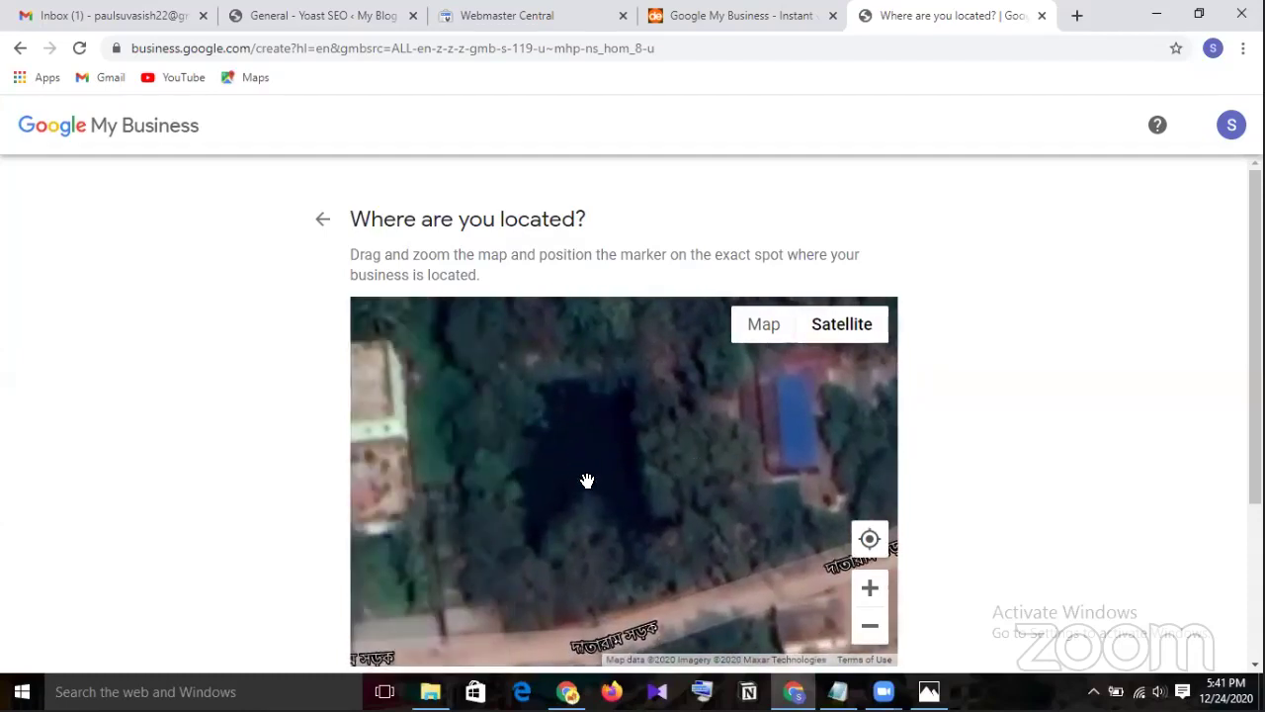
drag(562, 471, 418, 409)
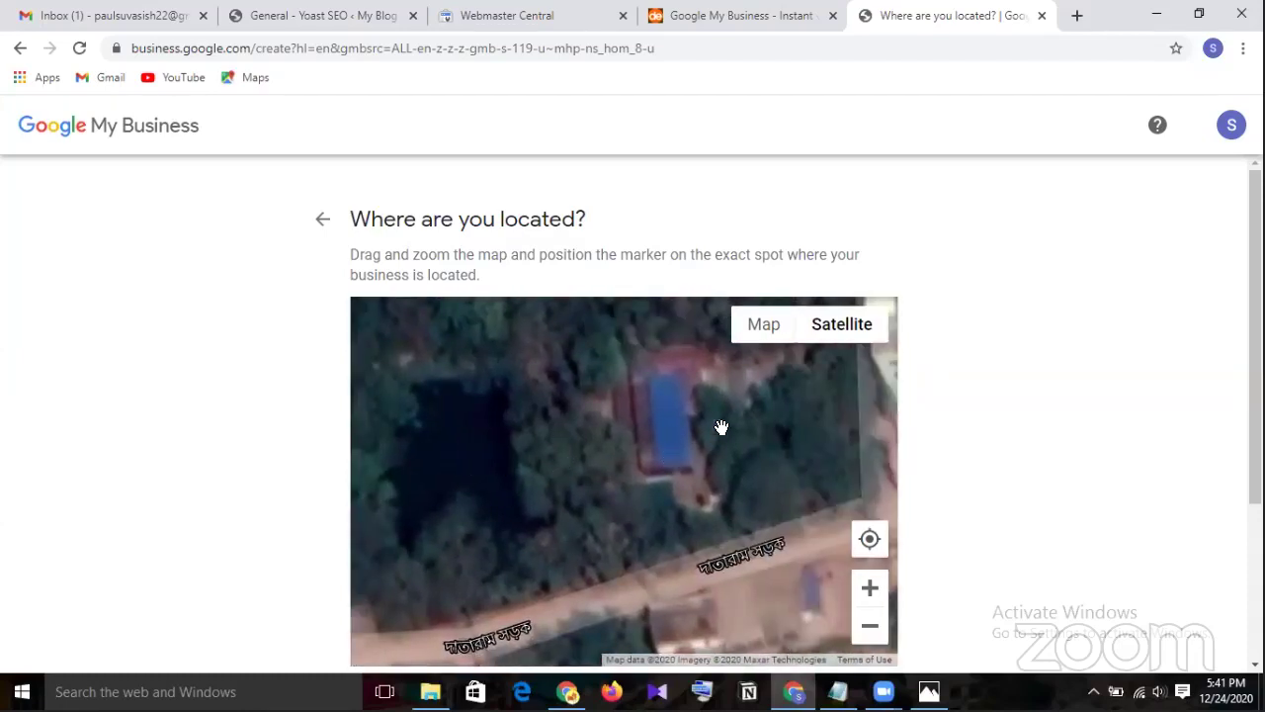
drag(724, 389, 705, 488)
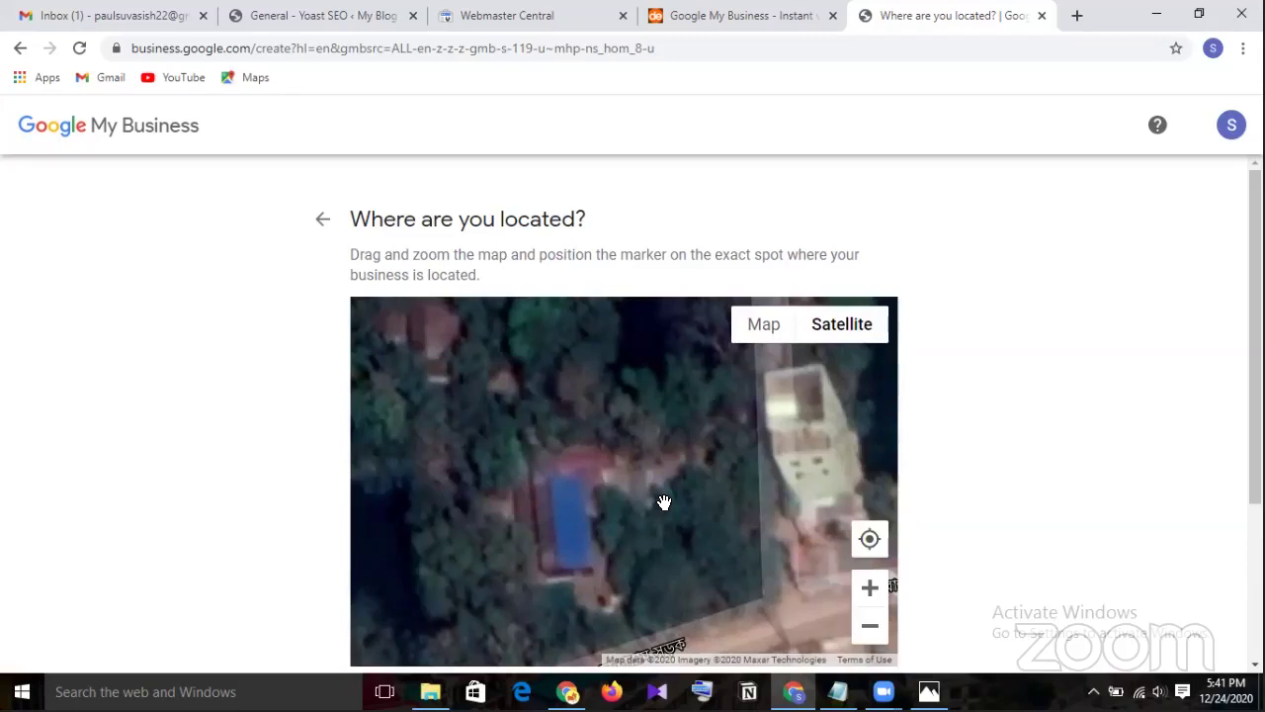
drag(644, 533, 631, 504)
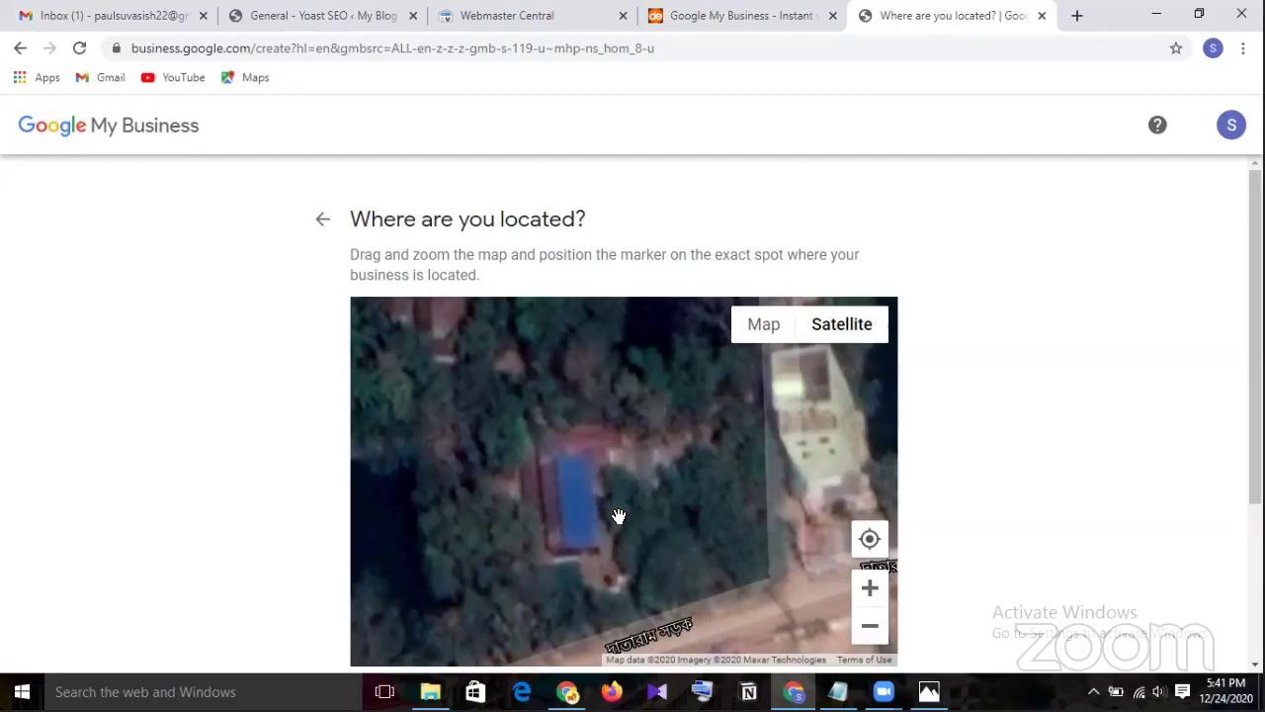
scroll(624, 540, down, 3)
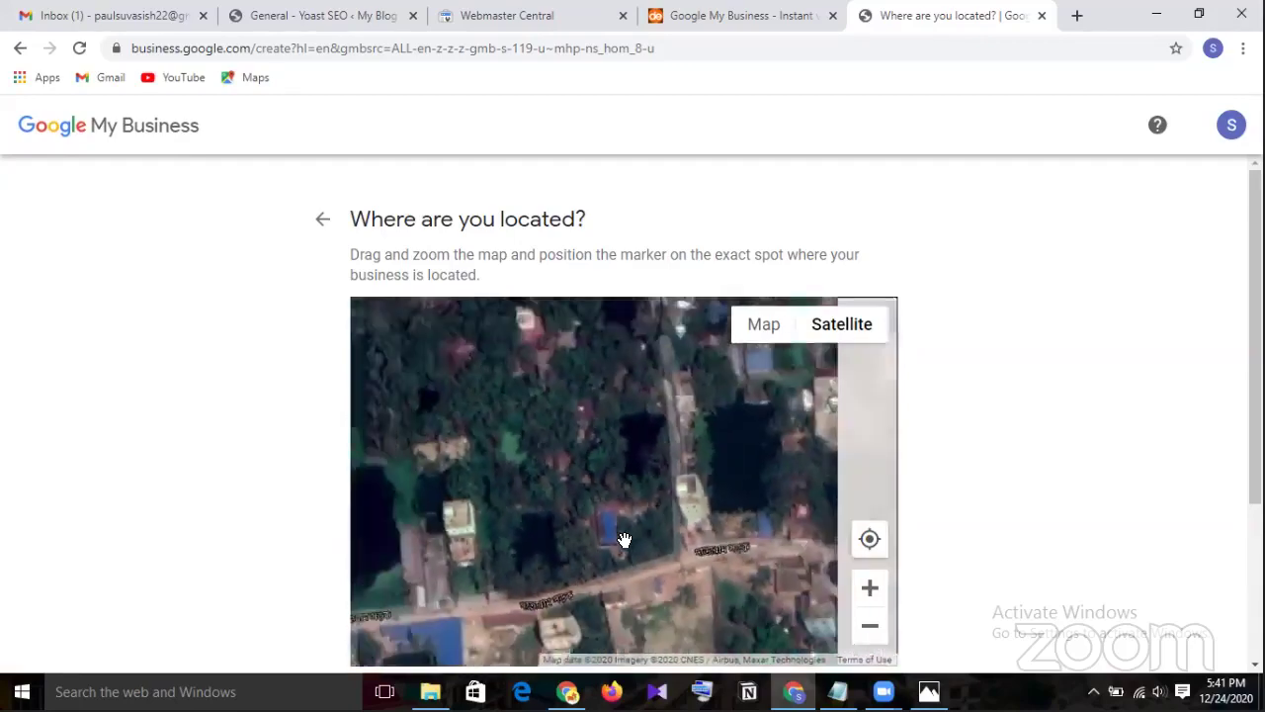
scroll(623, 540, down, 3)
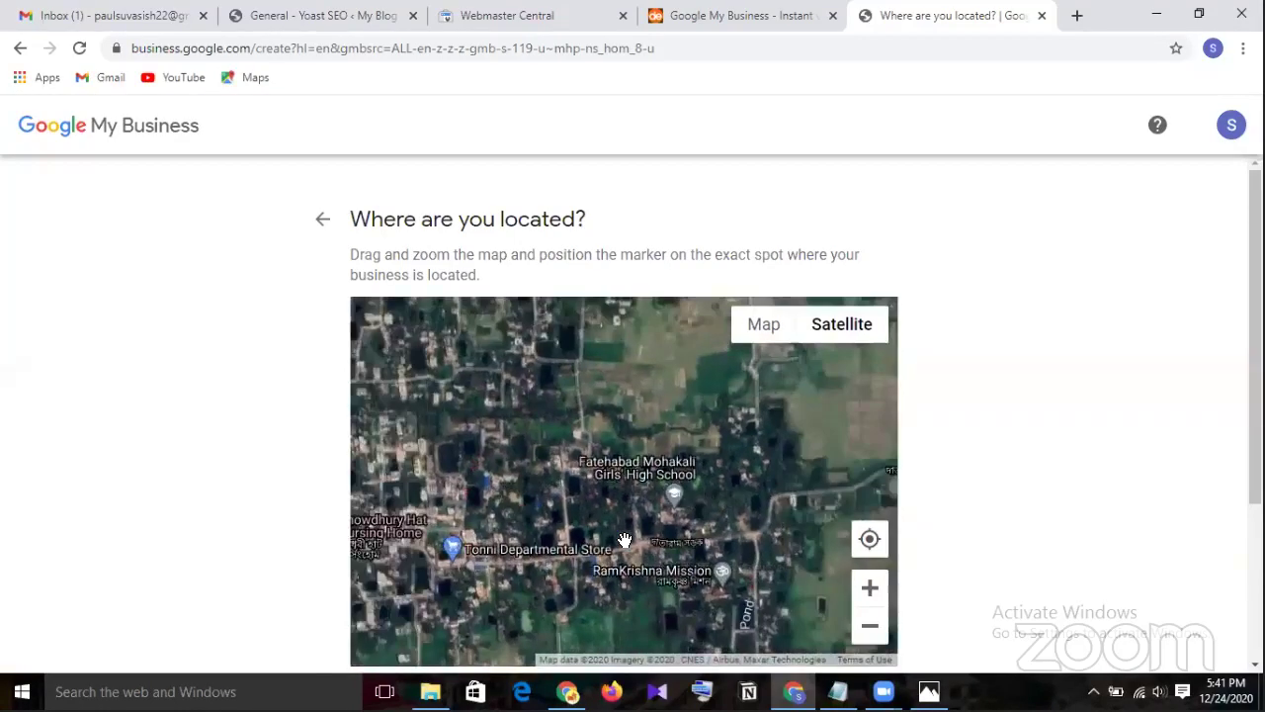
scroll(594, 521, down, 3)
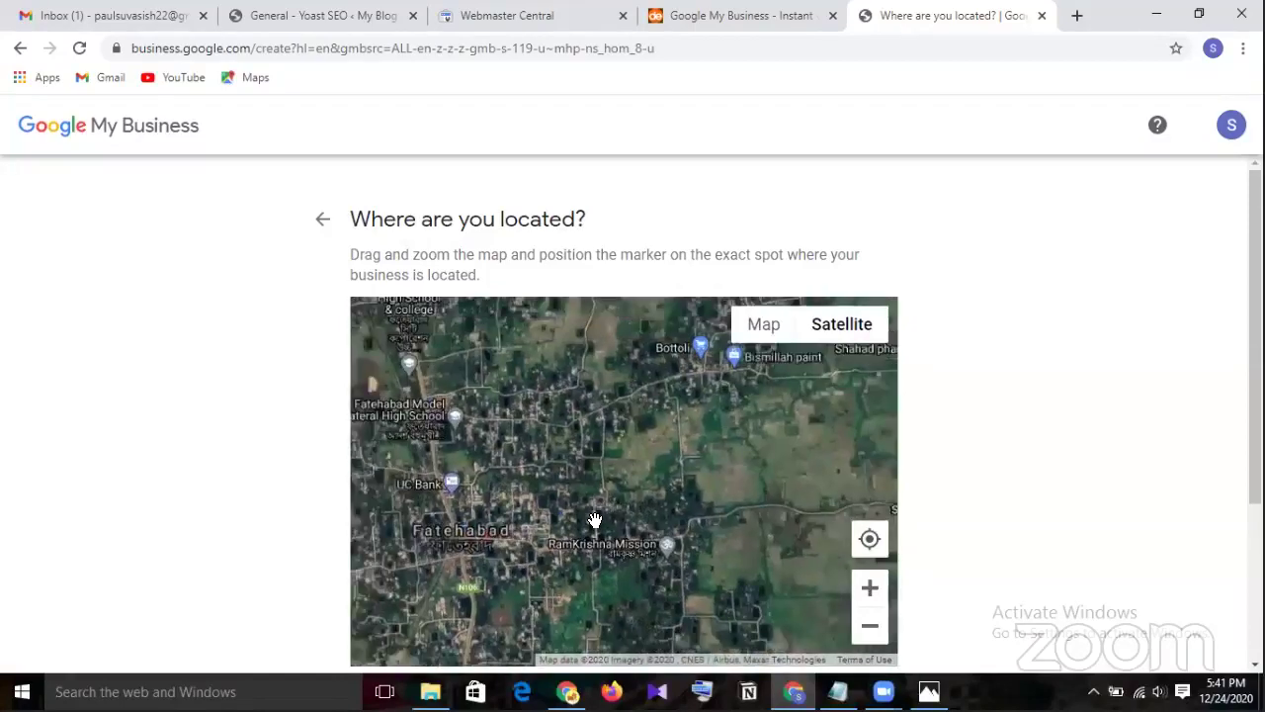
scroll(573, 531, down, 3)
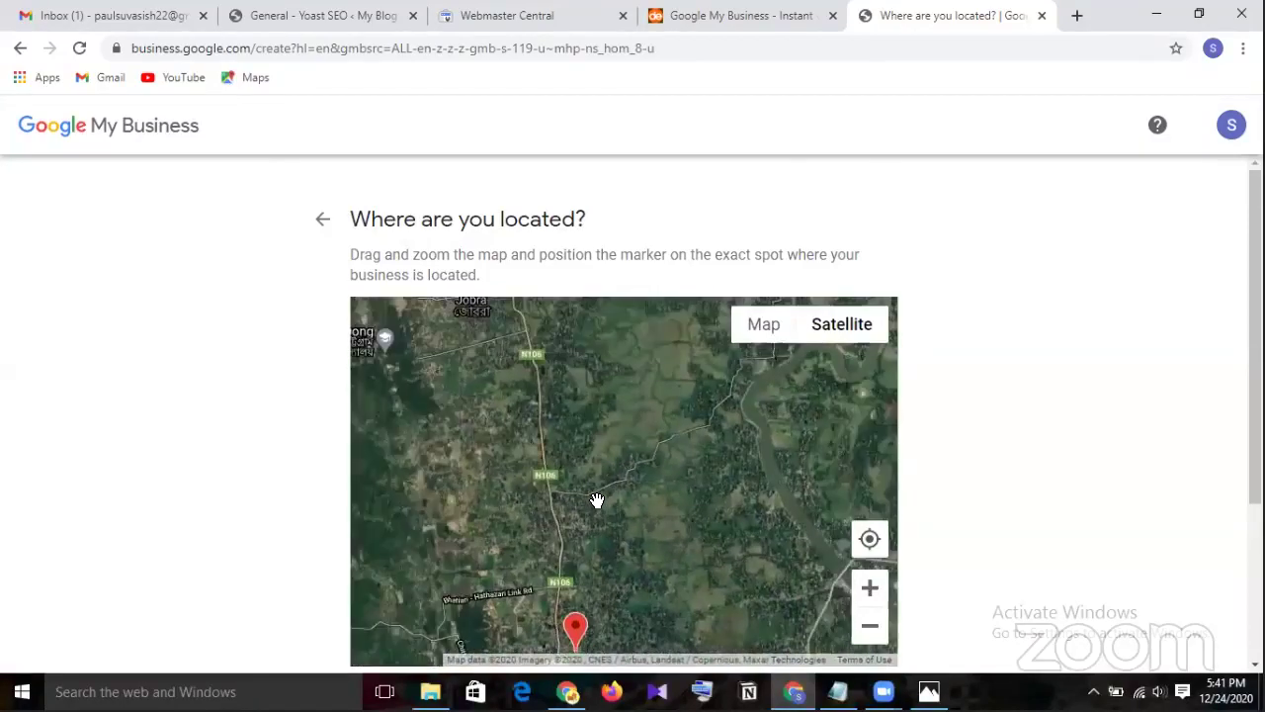
scroll(546, 563, up, 3)
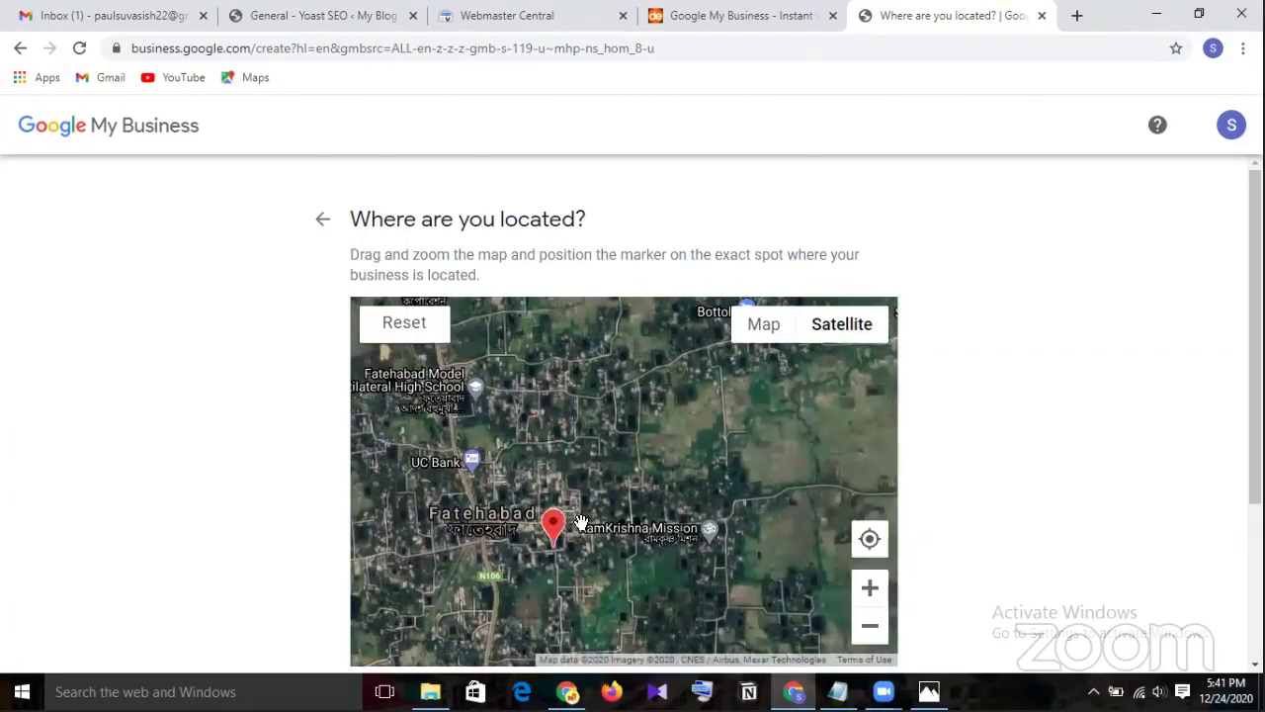
Bring the red marker into view and drag it onto the blue court
scroll(586, 512, up, 2)
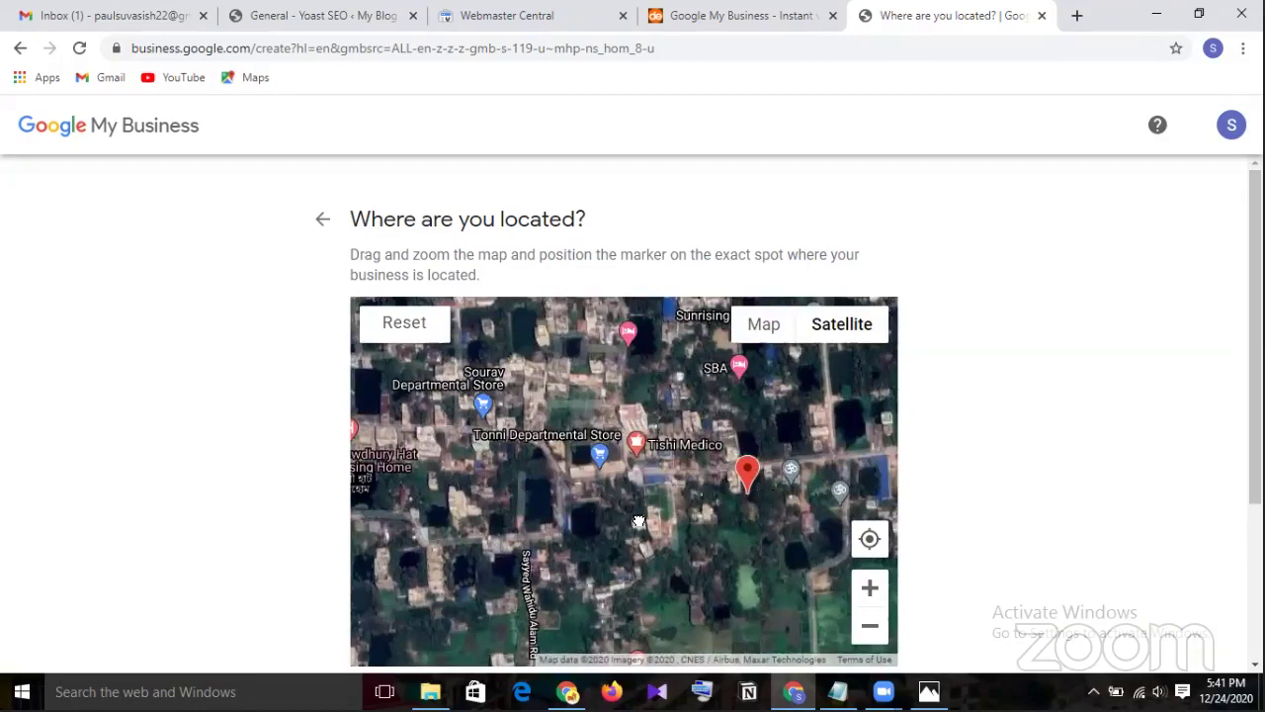
scroll(624, 492, up, 1)
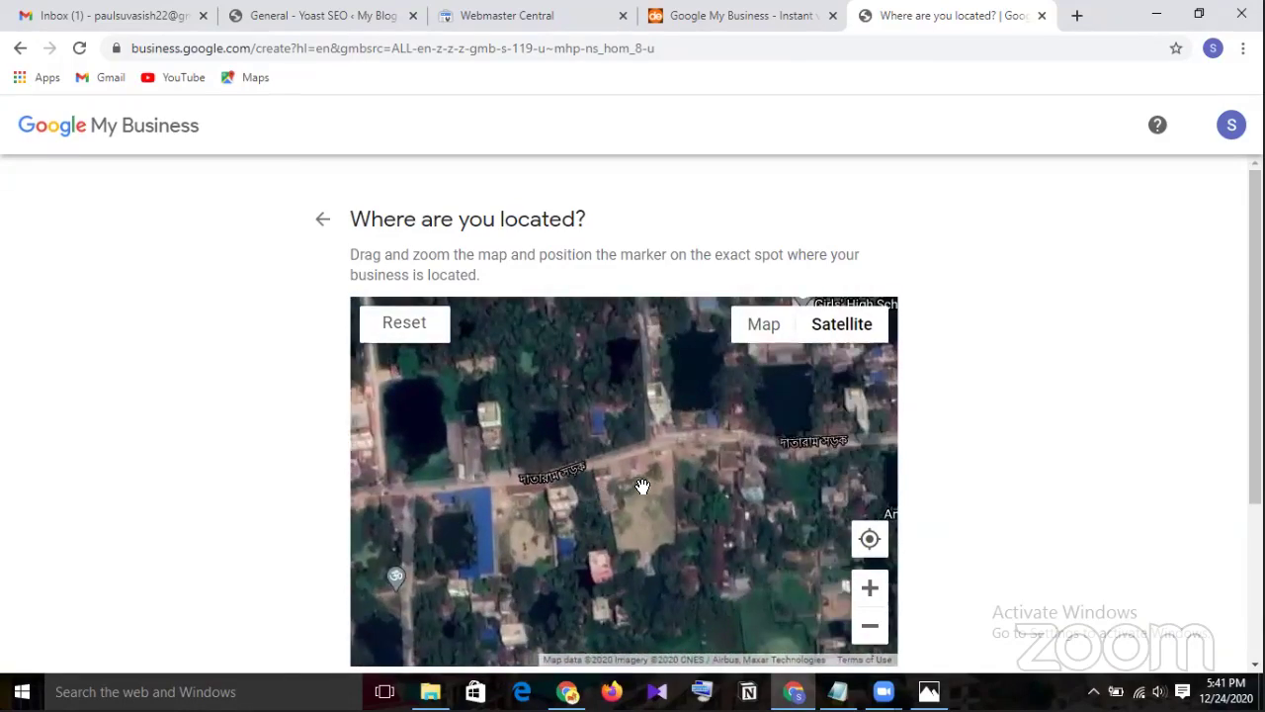
drag(538, 487, 615, 516)
drag(443, 508, 508, 503)
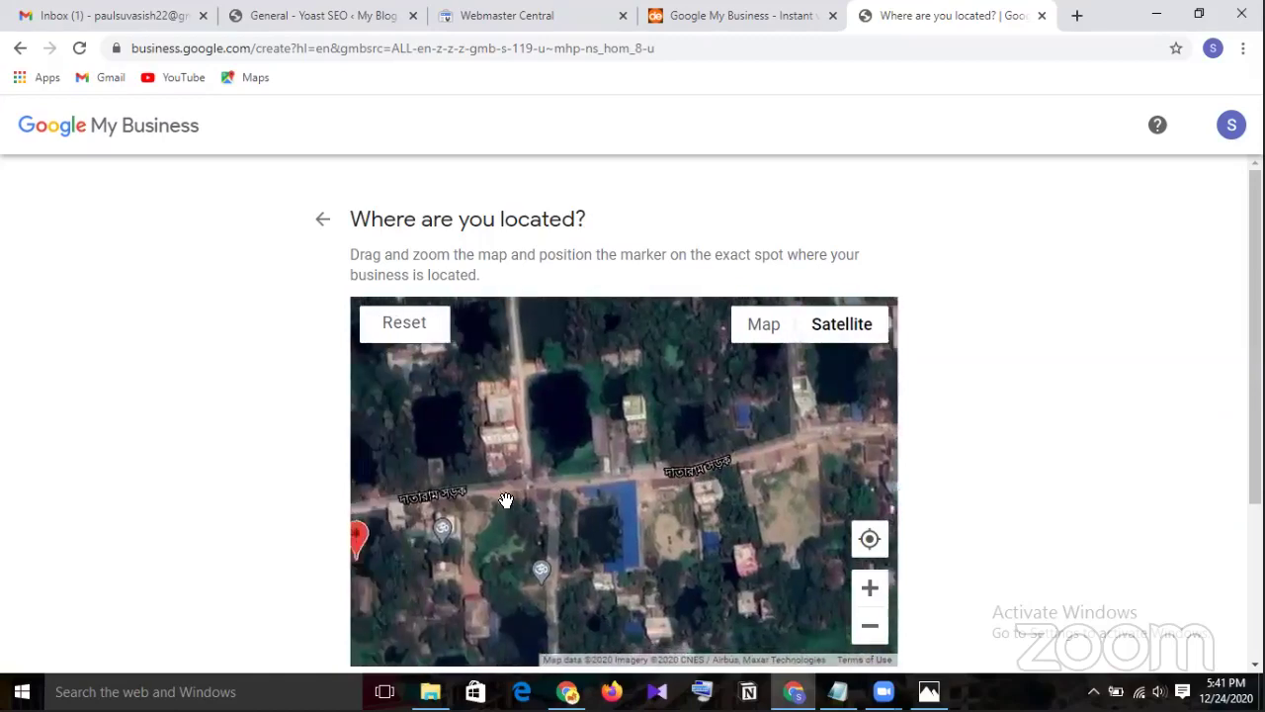
scroll(425, 512, down, 1)
click(623, 473)
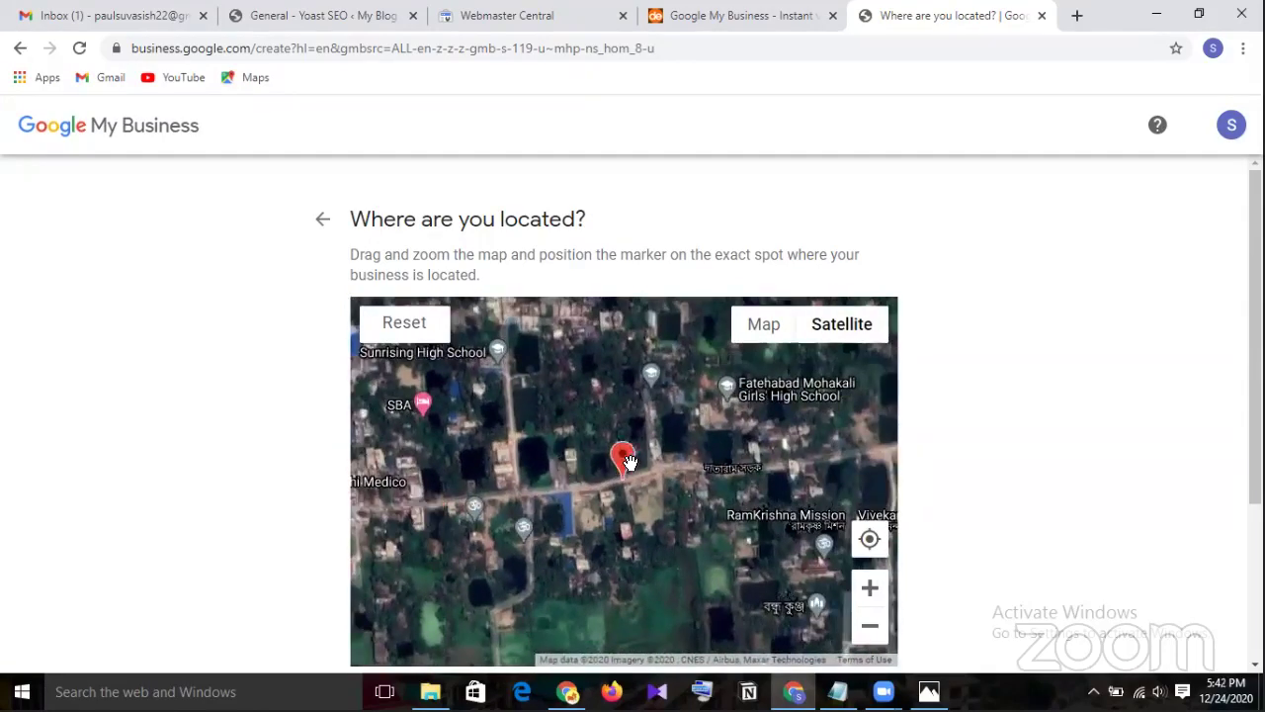
scroll(637, 473, up, 1)
scroll(638, 473, up, 3)
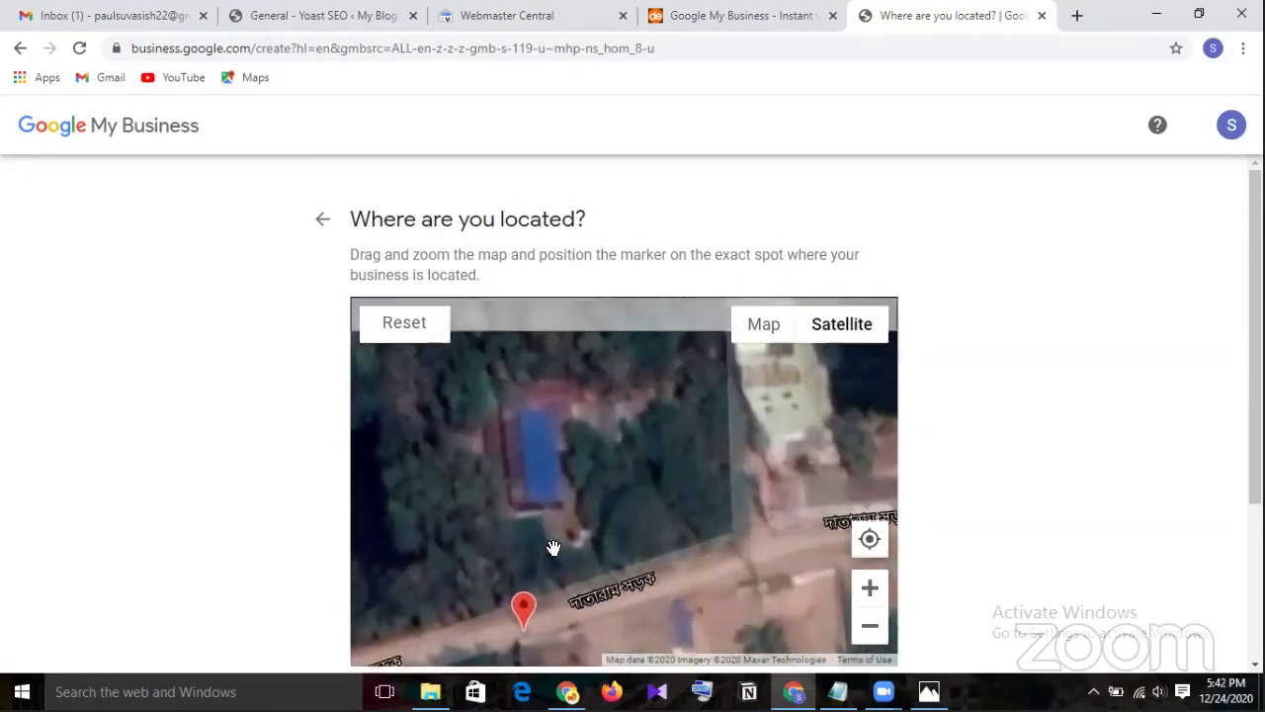
drag(533, 631, 546, 445)
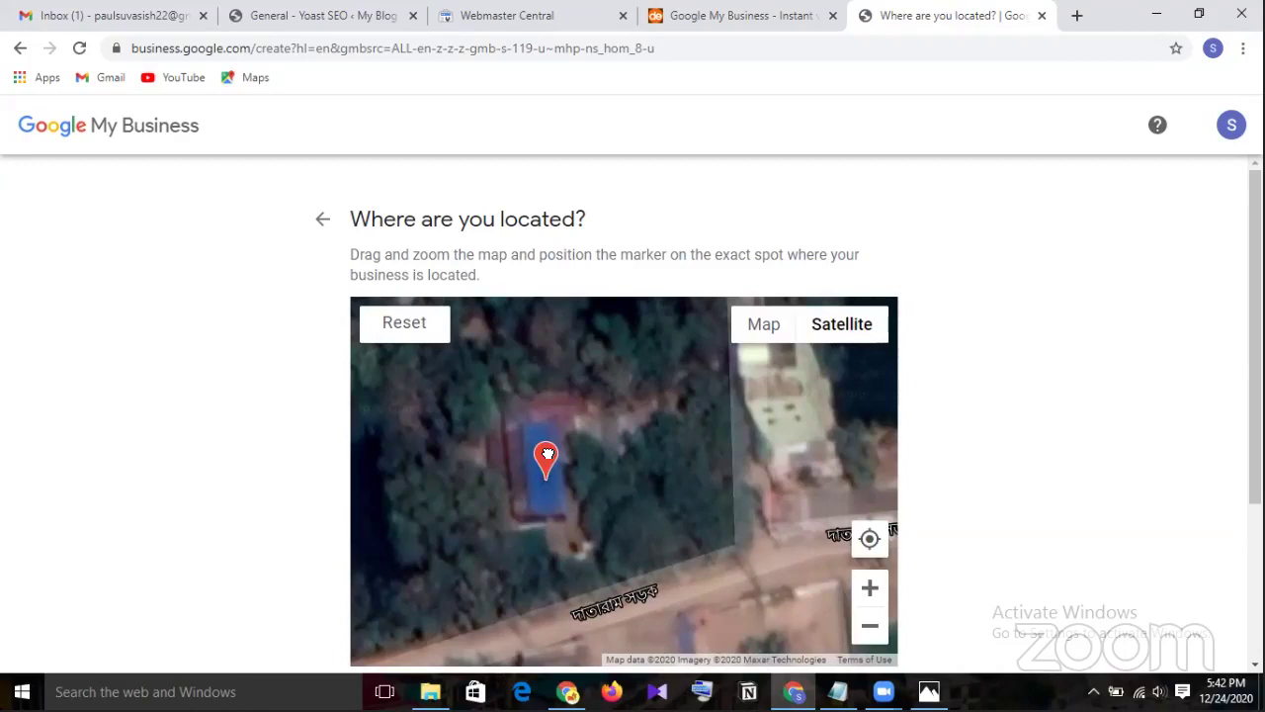
Pan and zoom the satellite map to check the marker's position against surrounding buildings and road
drag(748, 497, 645, 501)
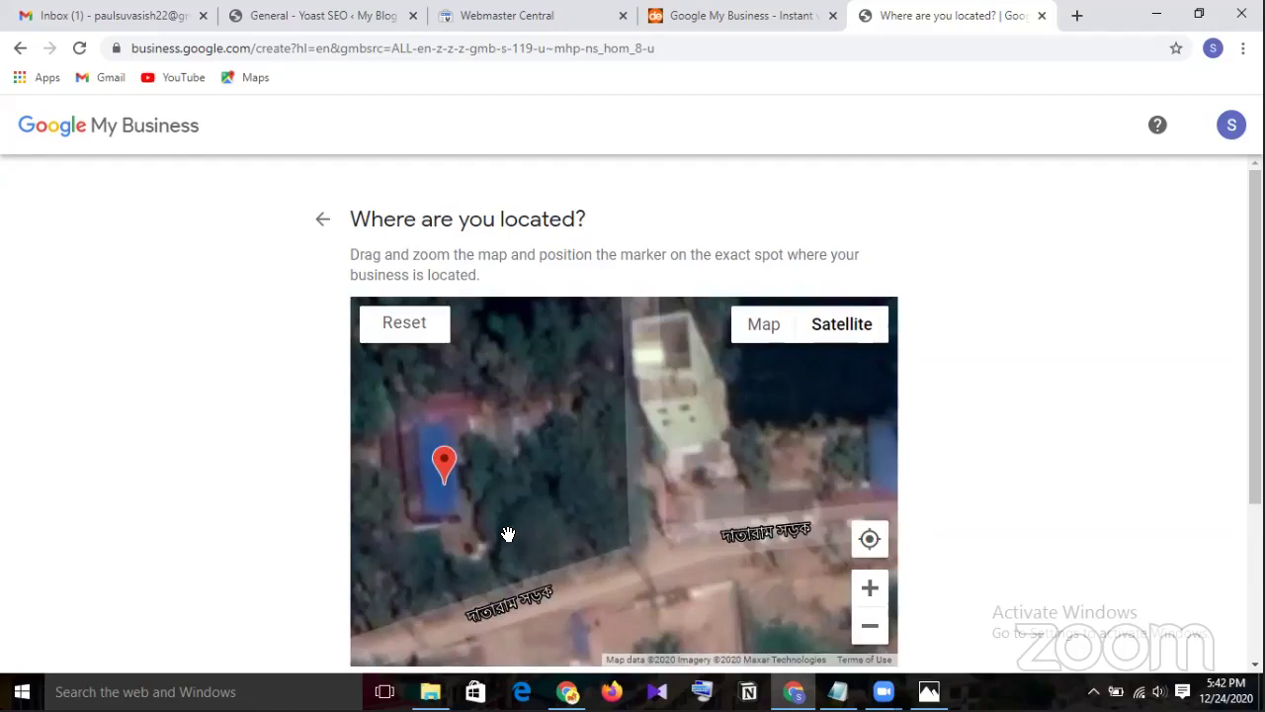
mouse_move(508, 534)
mouse_down()
mouse_move(593, 470)
mouse_move(560, 516)
mouse_move(633, 545)
mouse_move(601, 537)
mouse_move(594, 508)
mouse_move(636, 517)
mouse_move(619, 587)
mouse_move(574, 584)
mouse_move(615, 508)
mouse_up()
scroll(666, 569, down, 2)
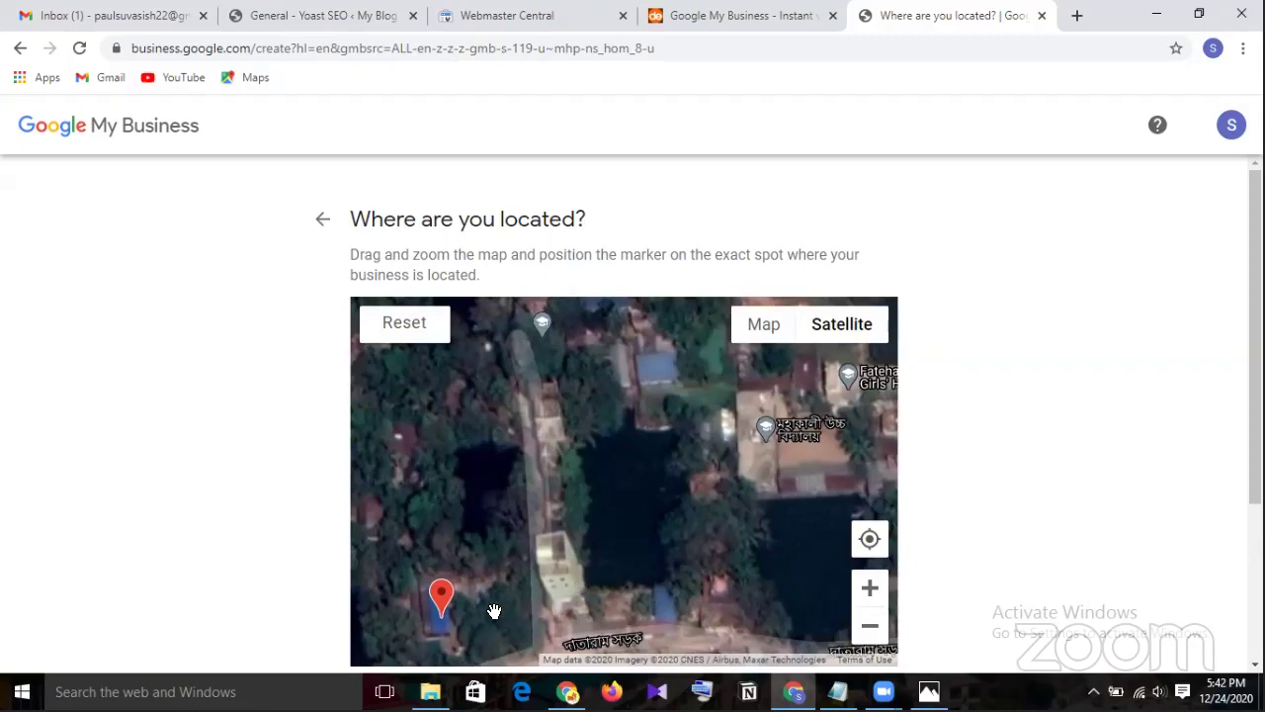
scroll(537, 550, up, 2)
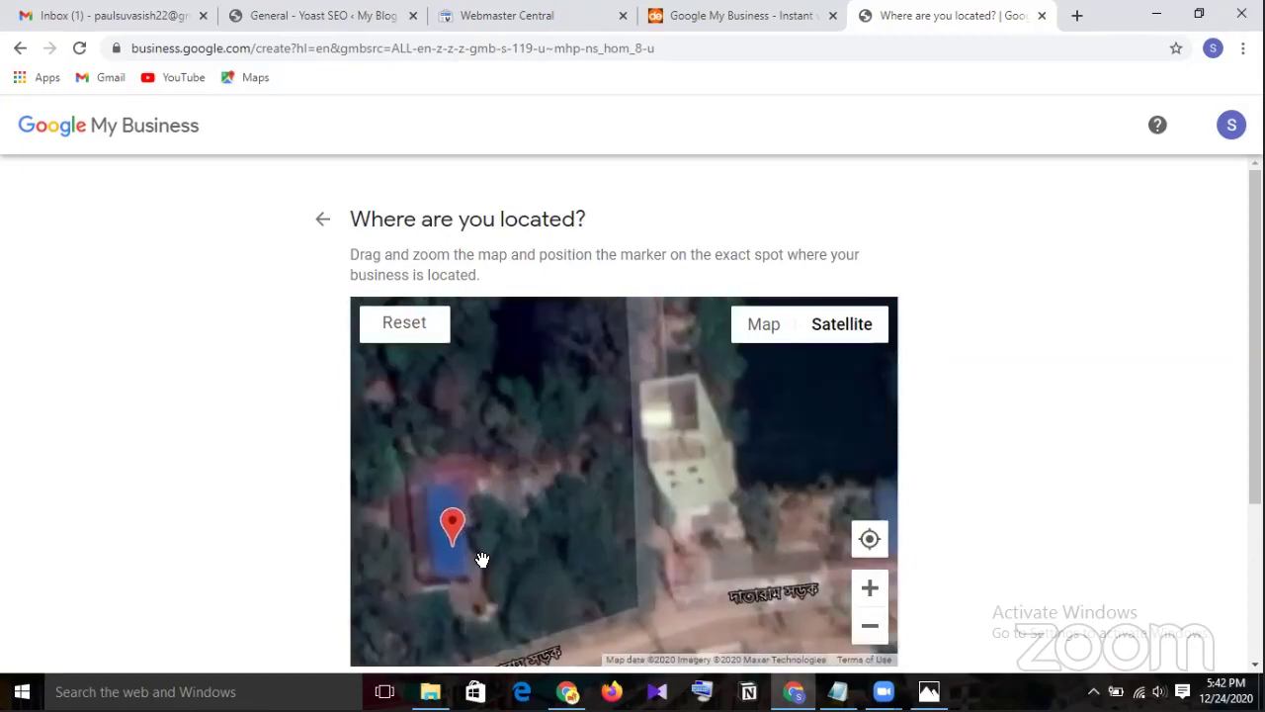
drag(494, 548, 593, 540)
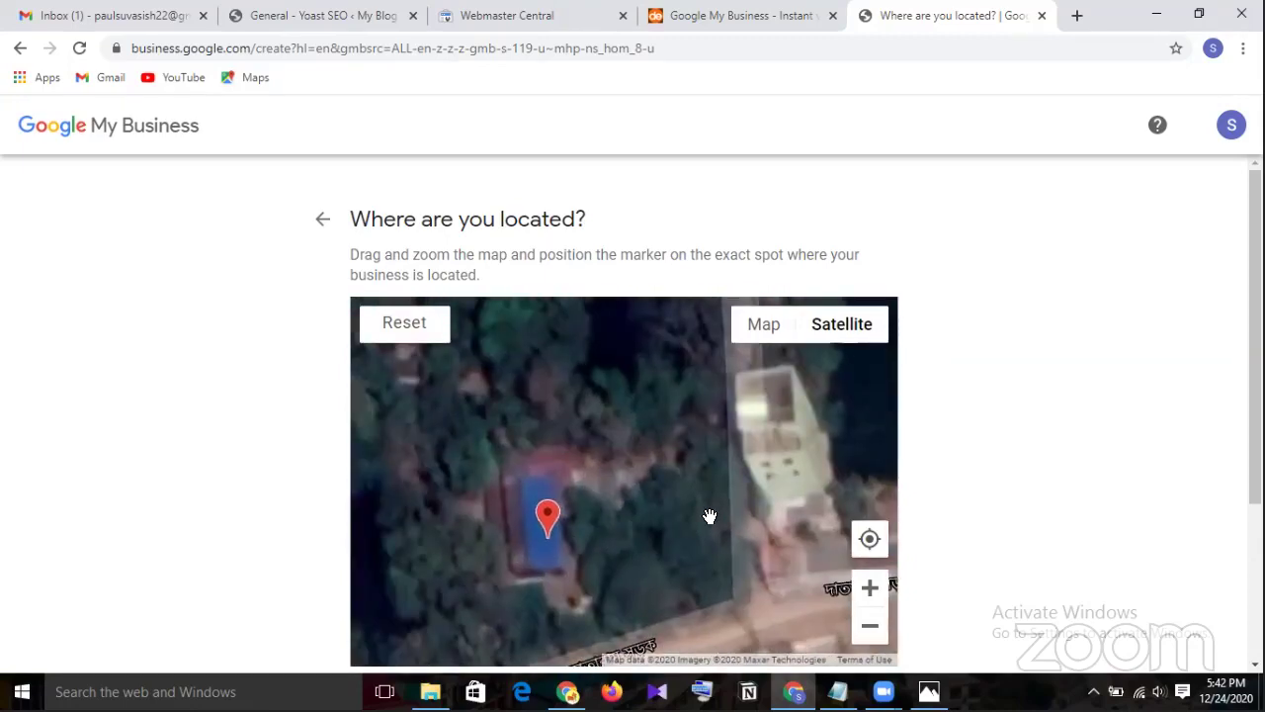
scroll(703, 517, down, 1)
scroll(696, 518, down, 1)
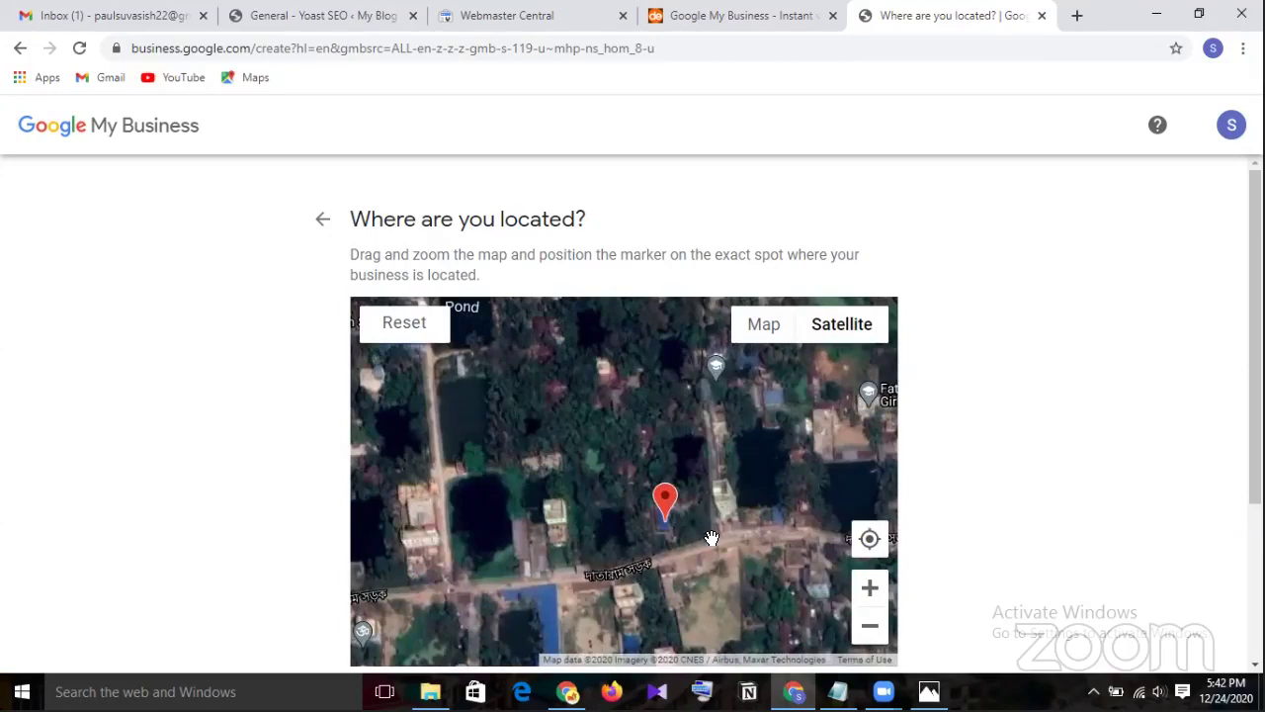
drag(706, 554, 704, 434)
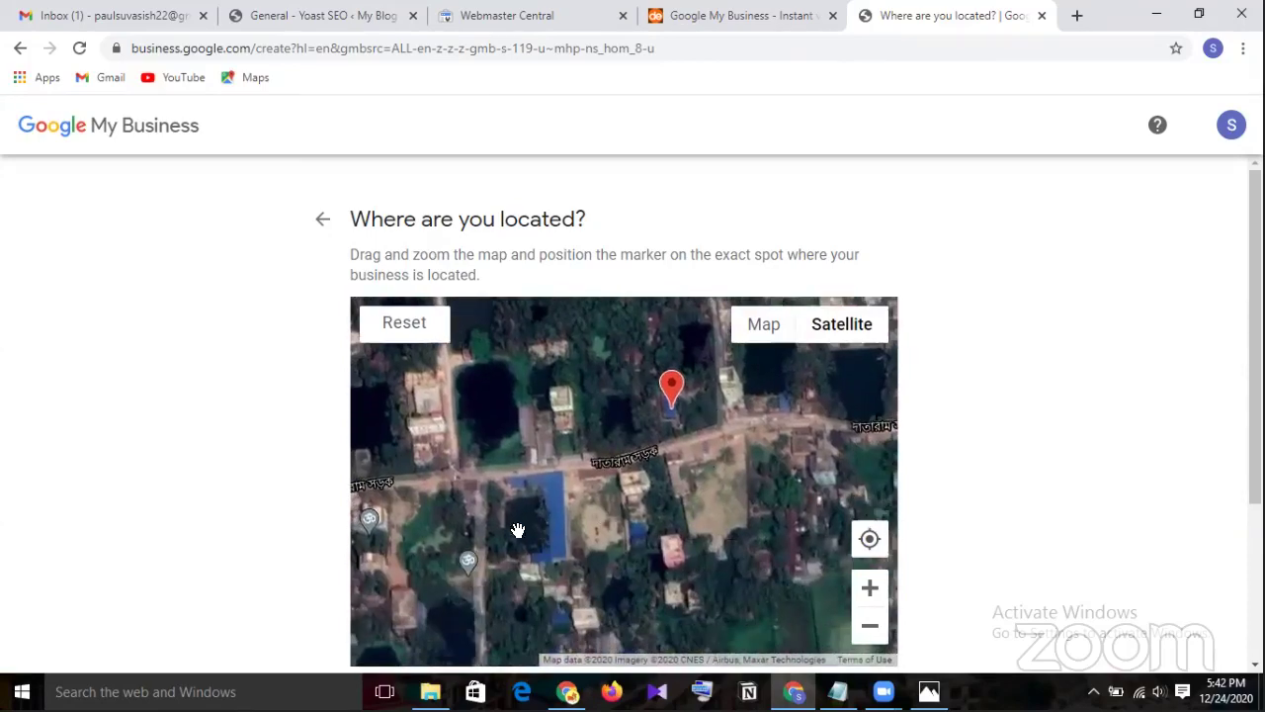
scroll(714, 510, up, 2)
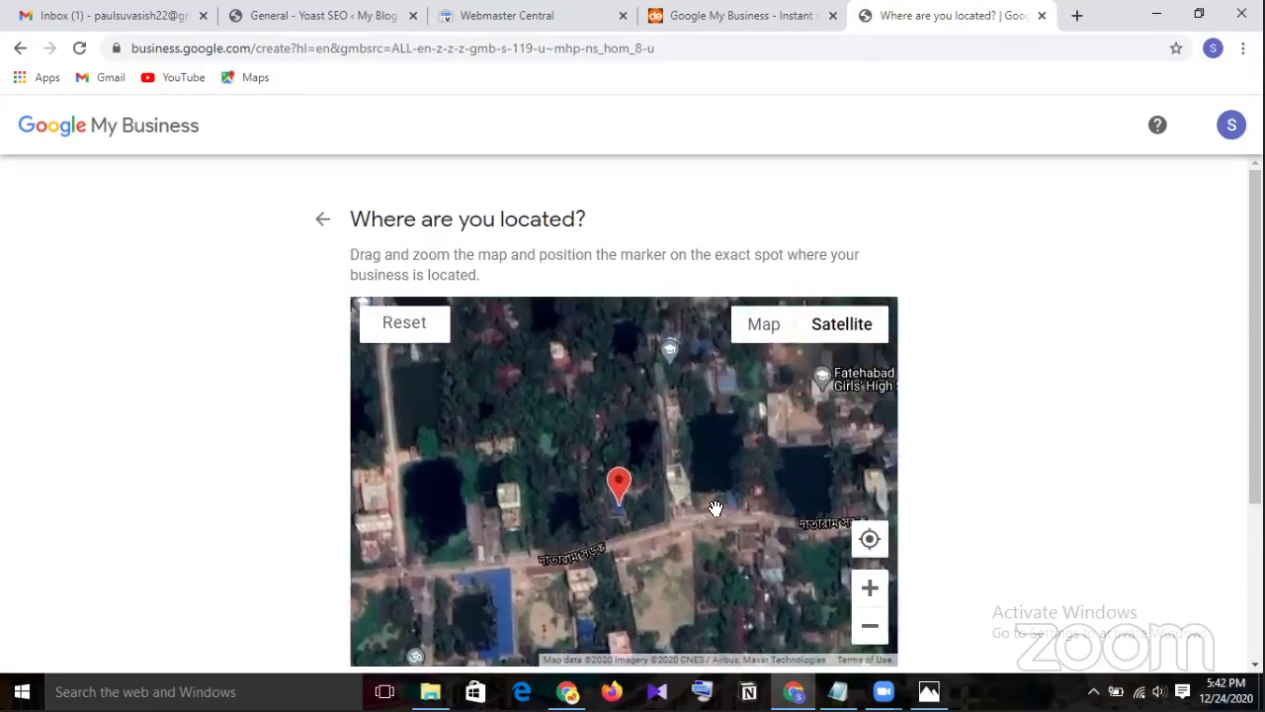
scroll(696, 490, down, 3)
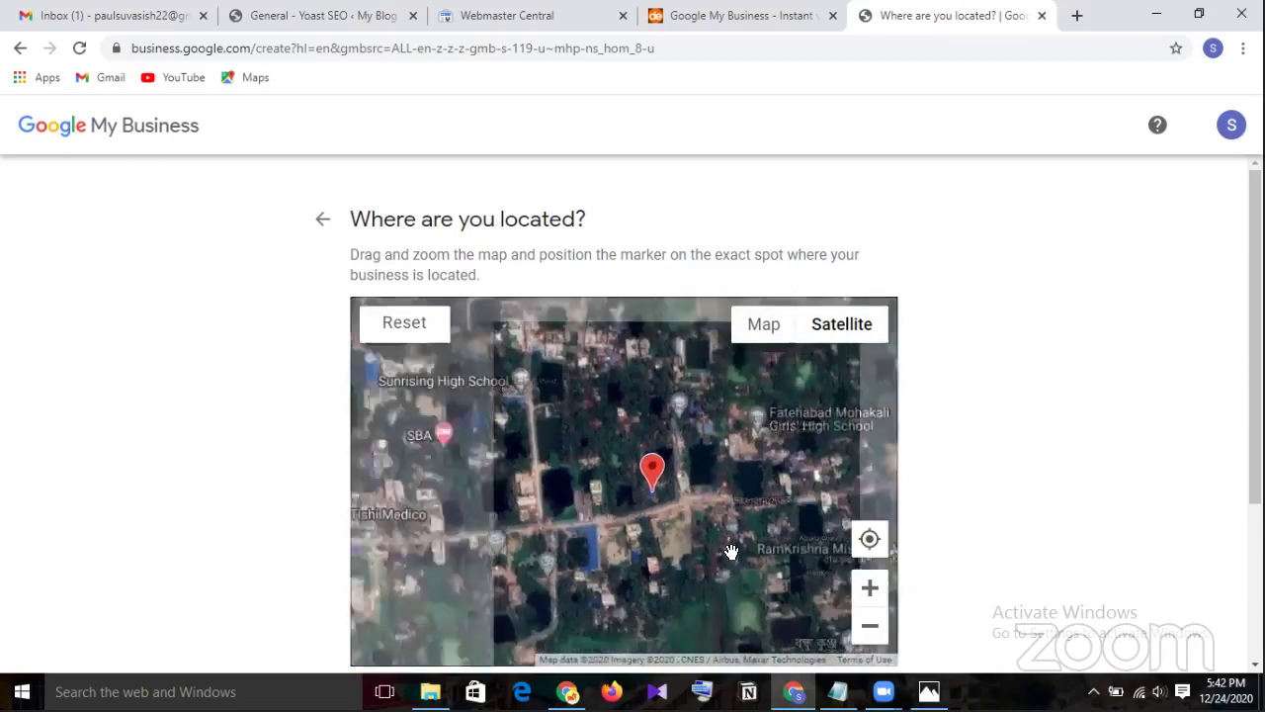
scroll(741, 556, down, 2)
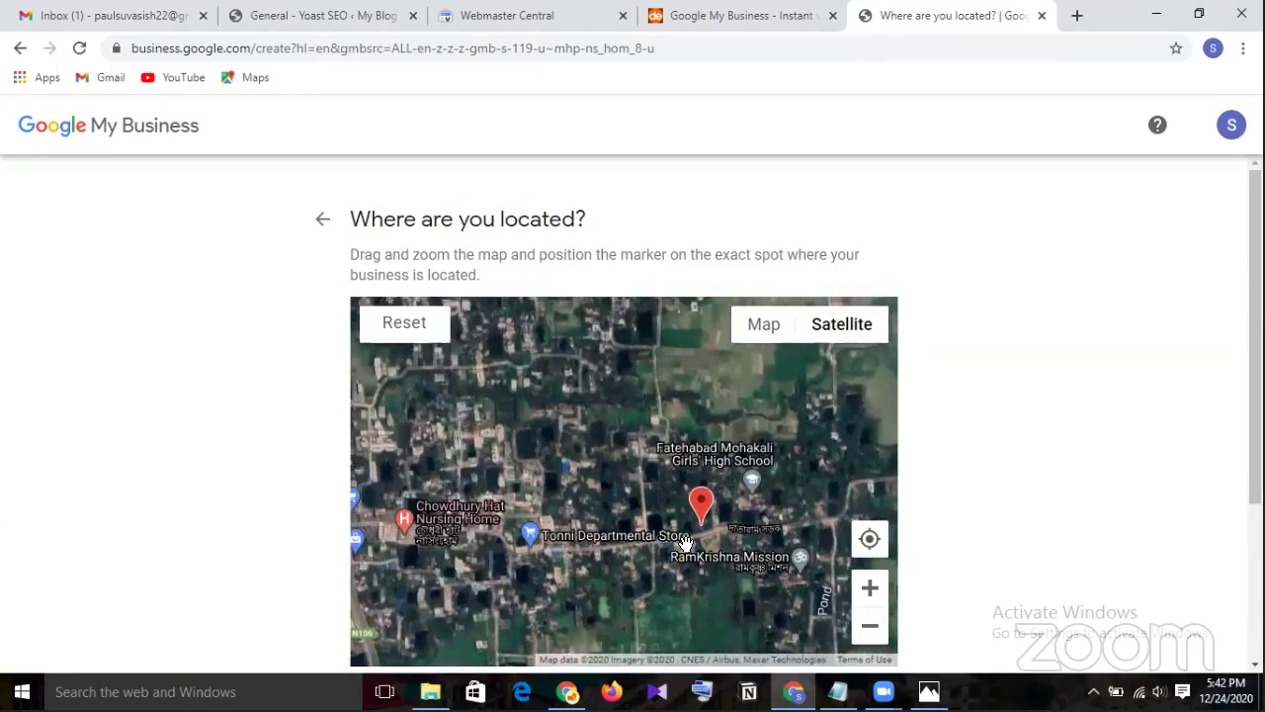
scroll(697, 537, up, 4)
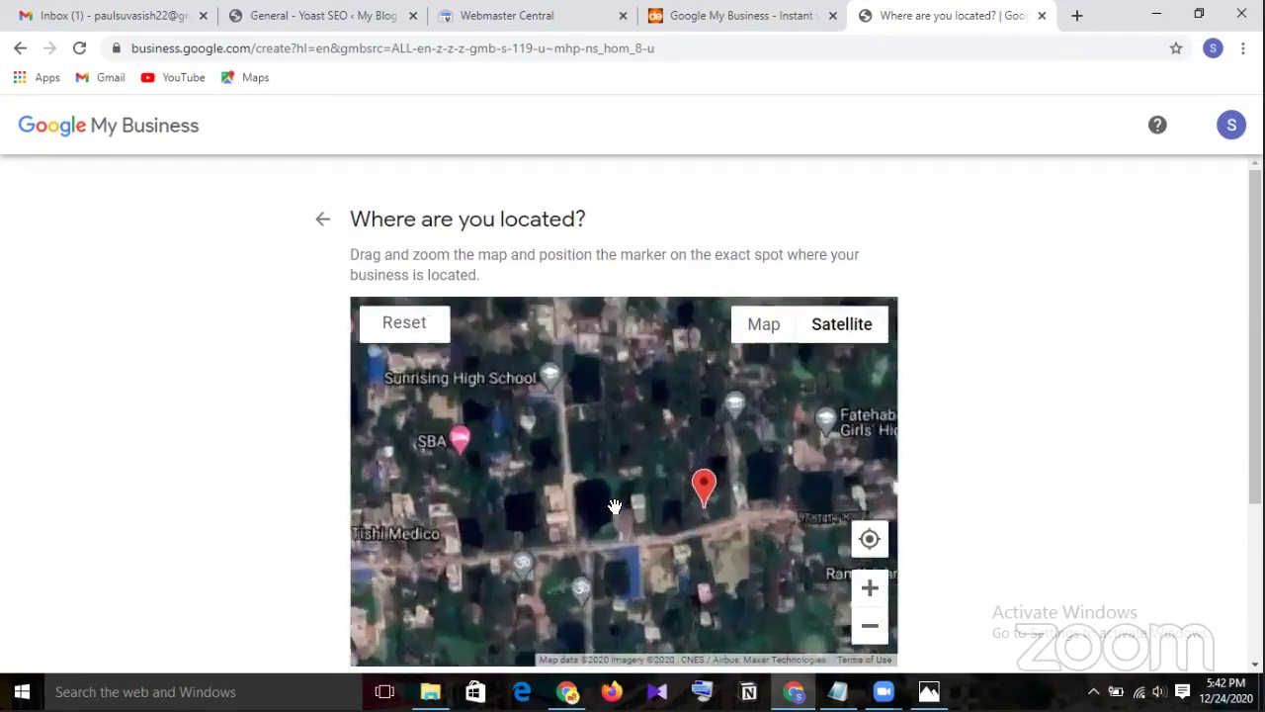
scroll(518, 491, up, 2)
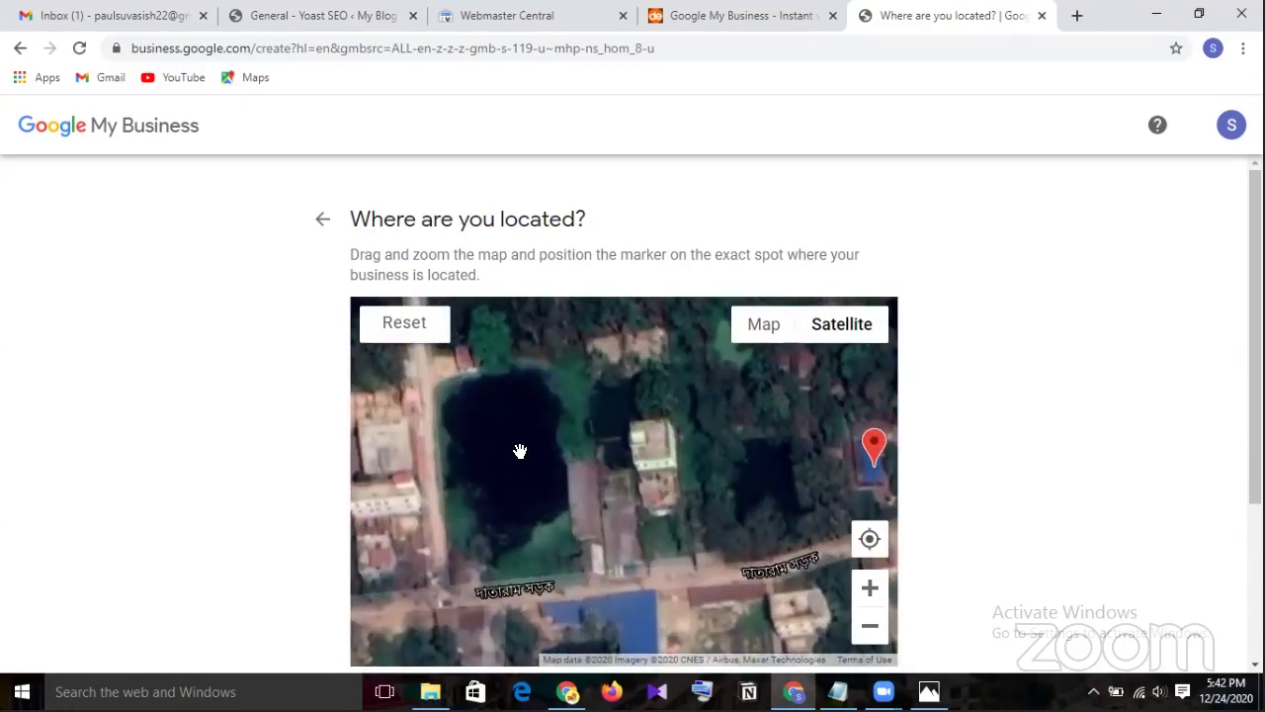
scroll(532, 464, down, 3)
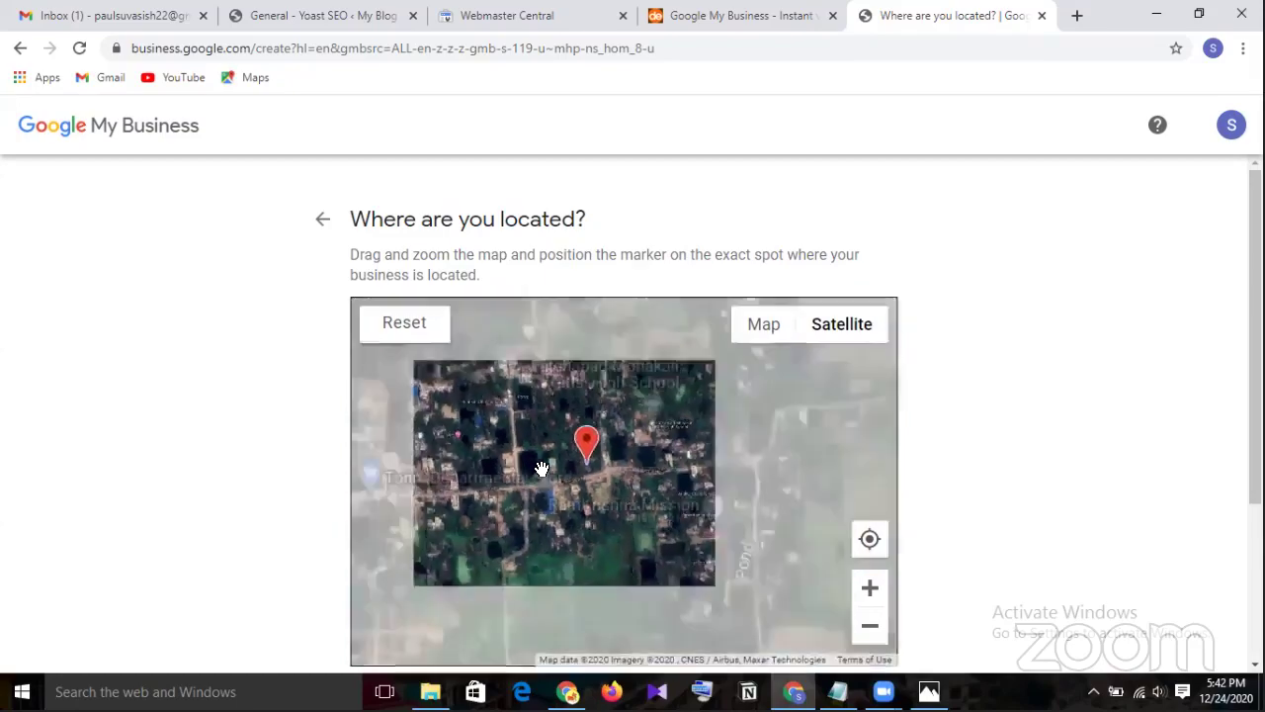
scroll(588, 499, down, 3)
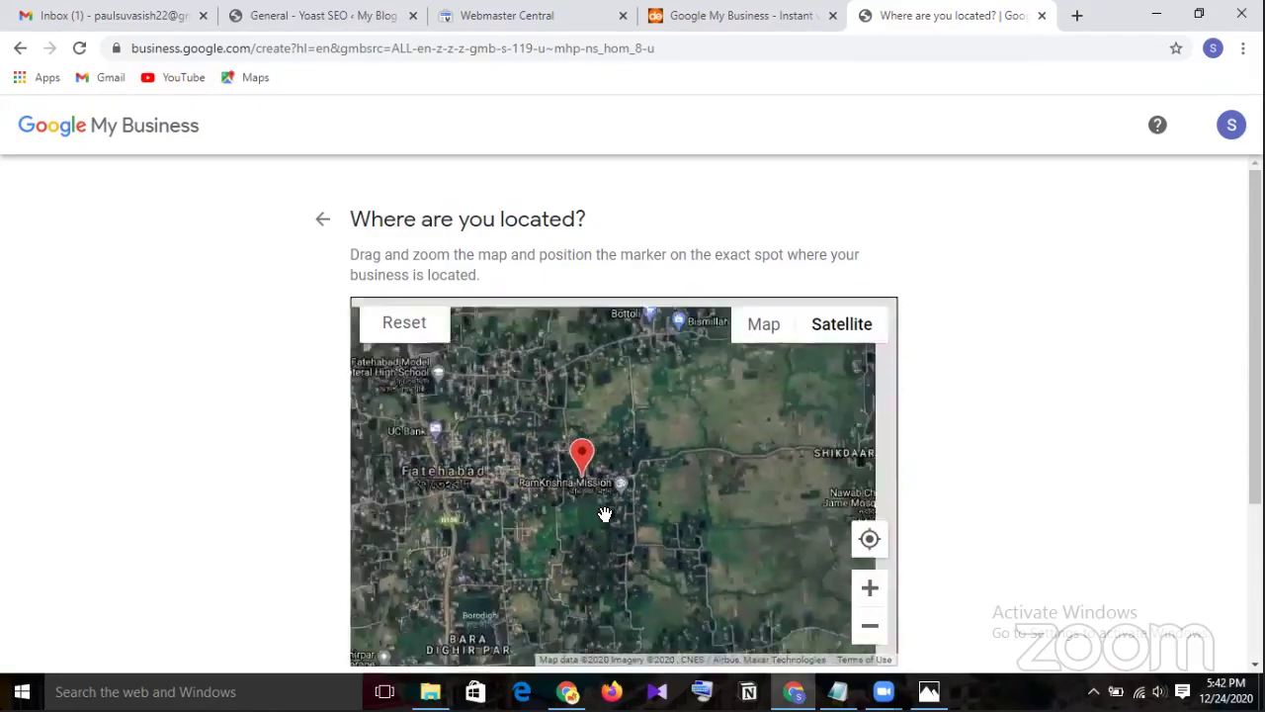
scroll(1090, 576, down, 2)
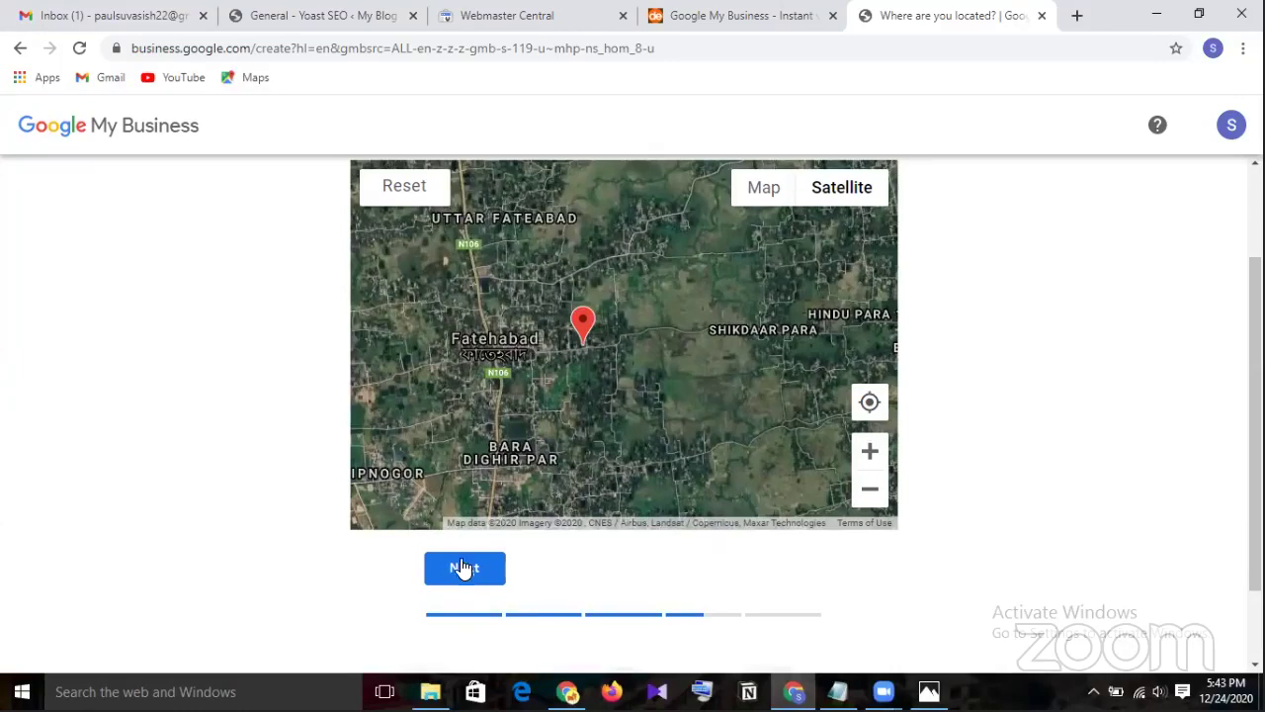
Confirm the pinned location and answer 'Yes, I also serve them outside my location'
click(462, 575)
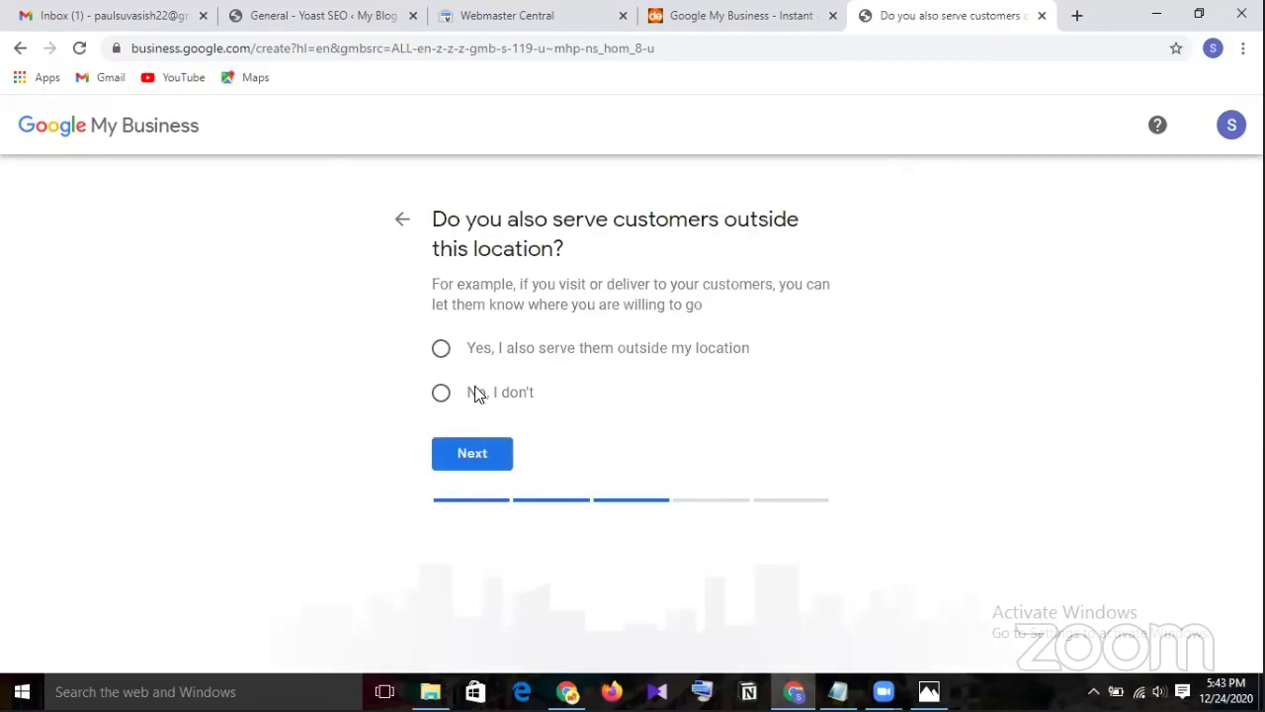
click(442, 352)
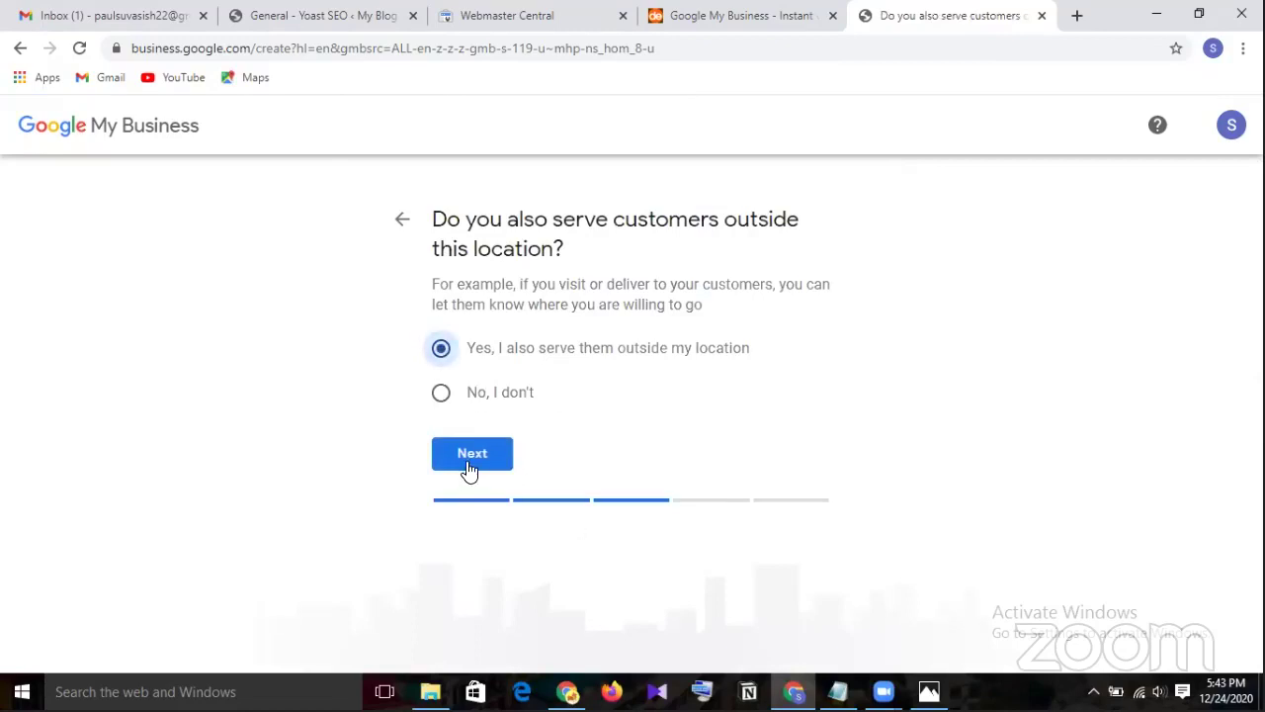
click(473, 467)
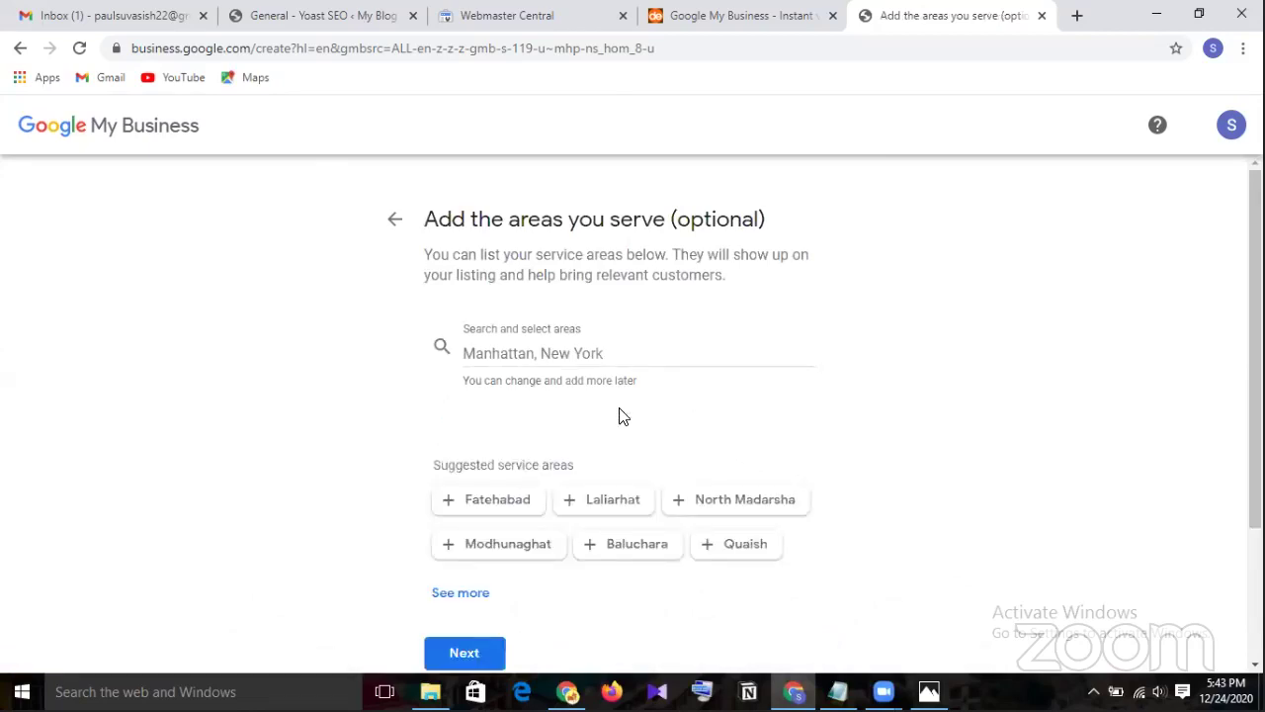
Add Bangladesh and USA as service areas
scroll(625, 423, down, 1)
scroll(592, 376, up, 1)
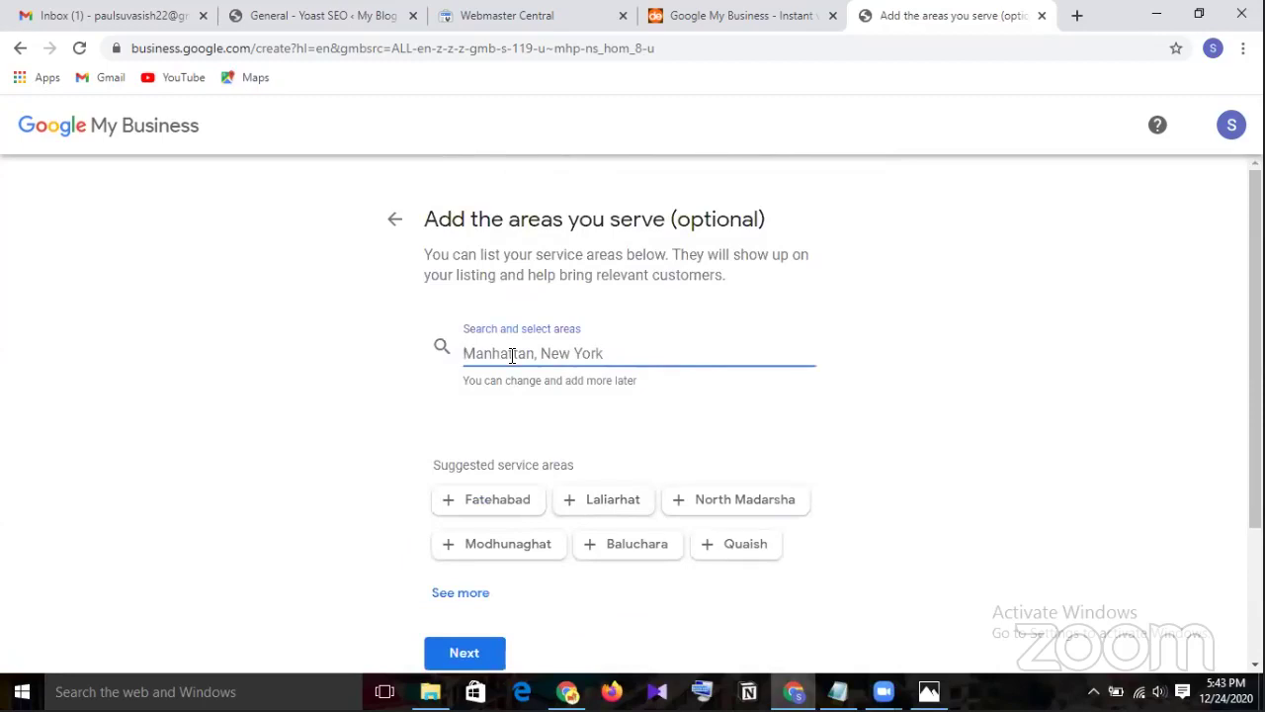
text(Ba)
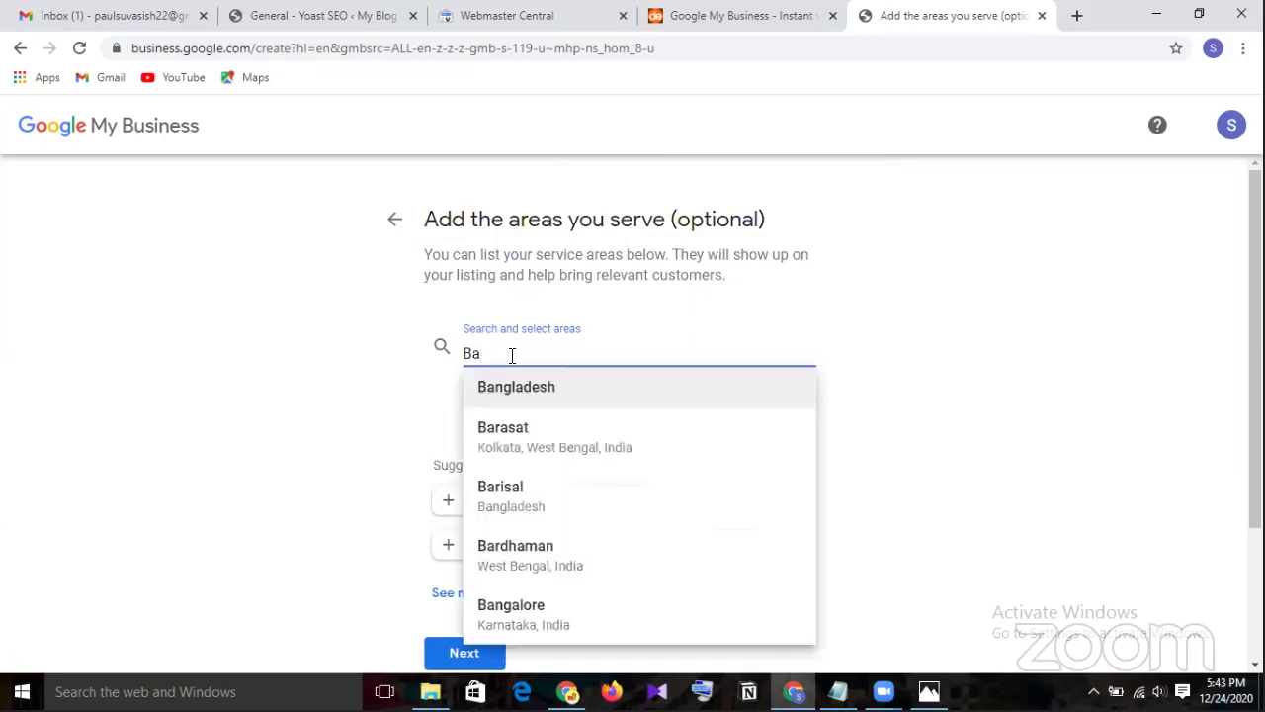
text(ngla)
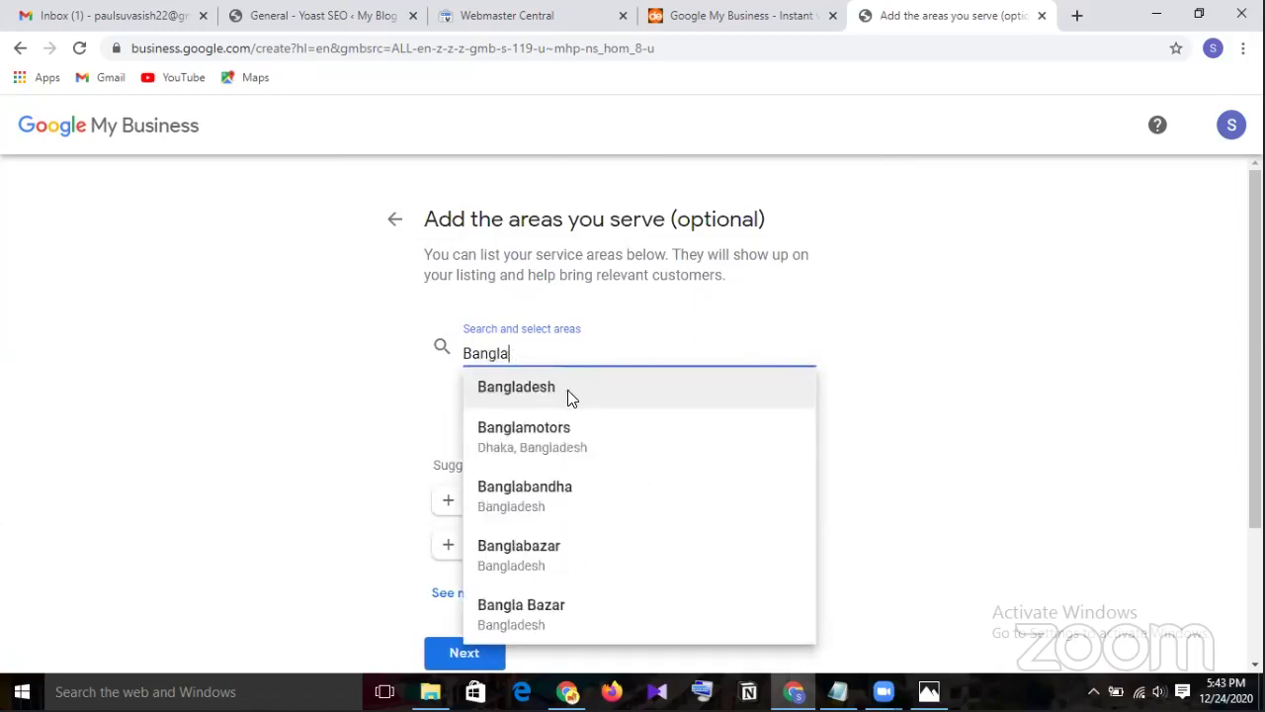
click(568, 389)
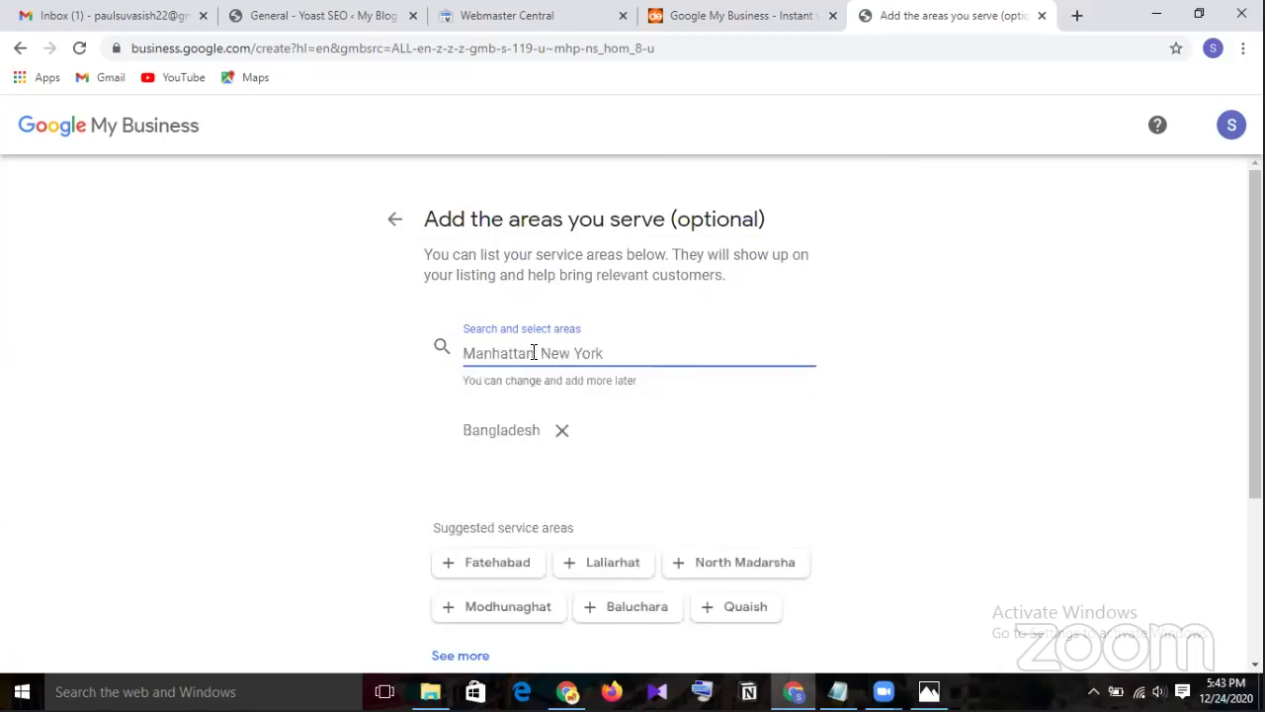
text(Us)
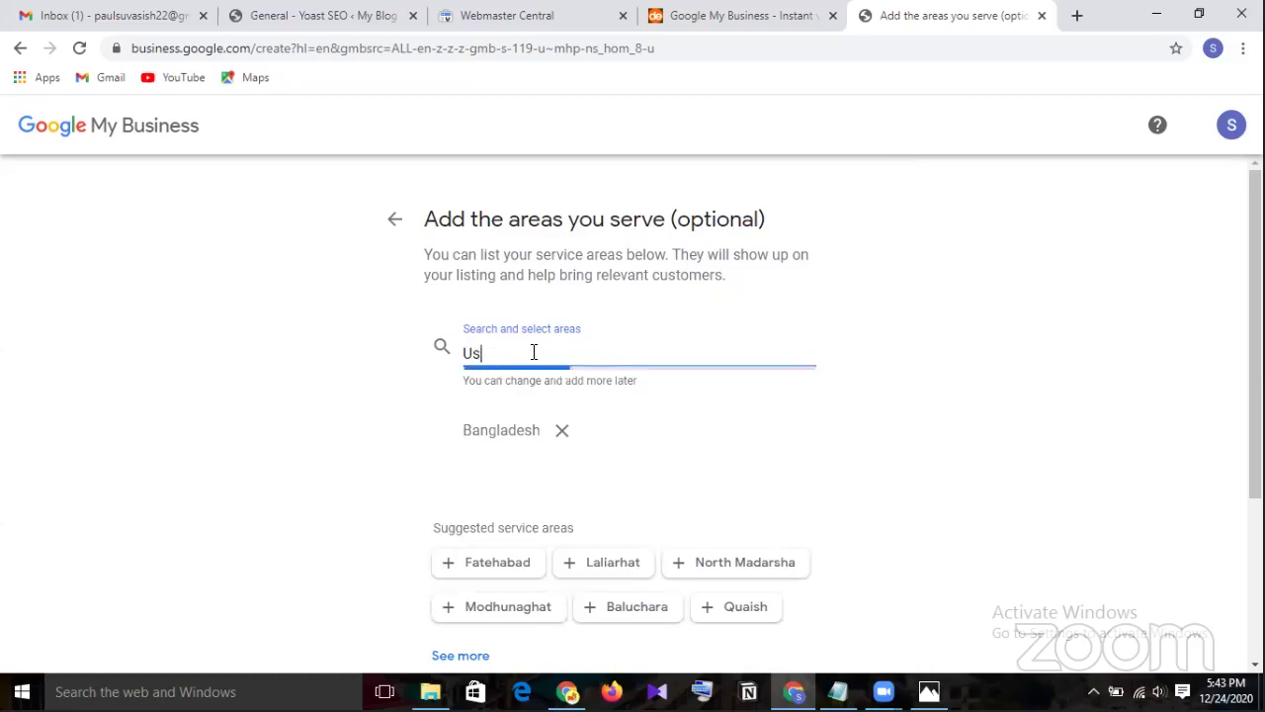
key(BackSpace)
text(SA)
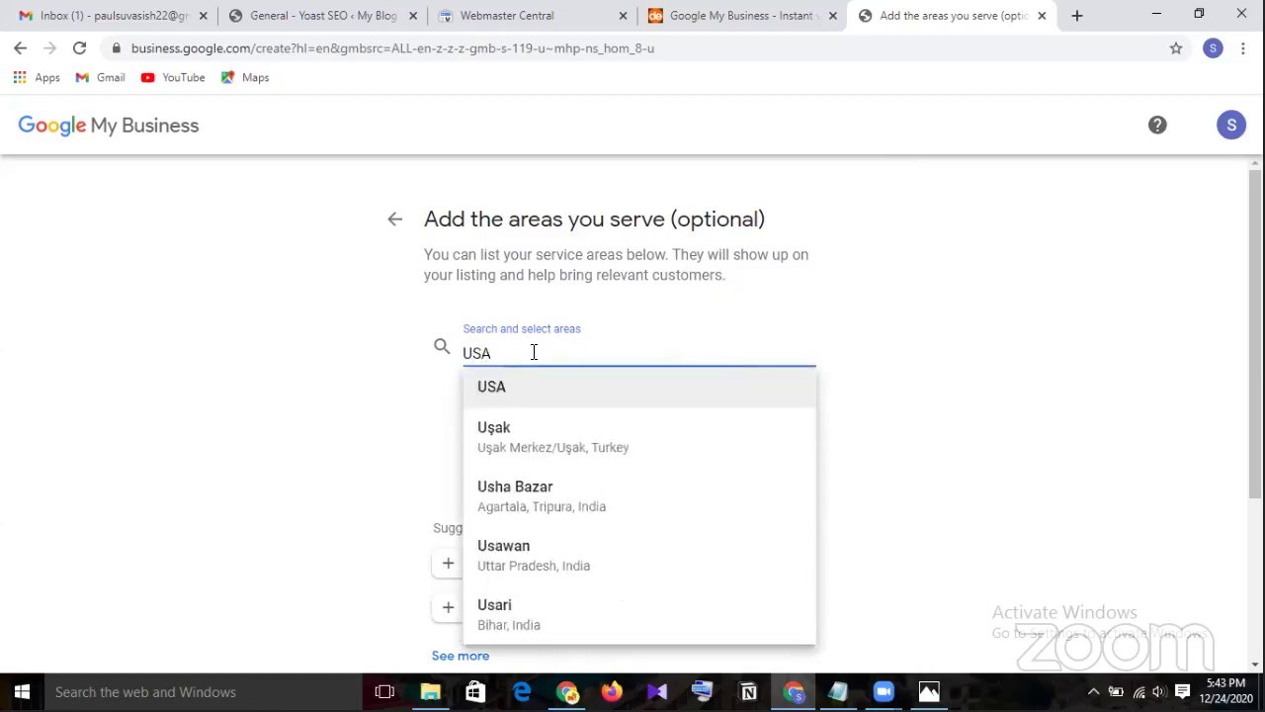
click(518, 386)
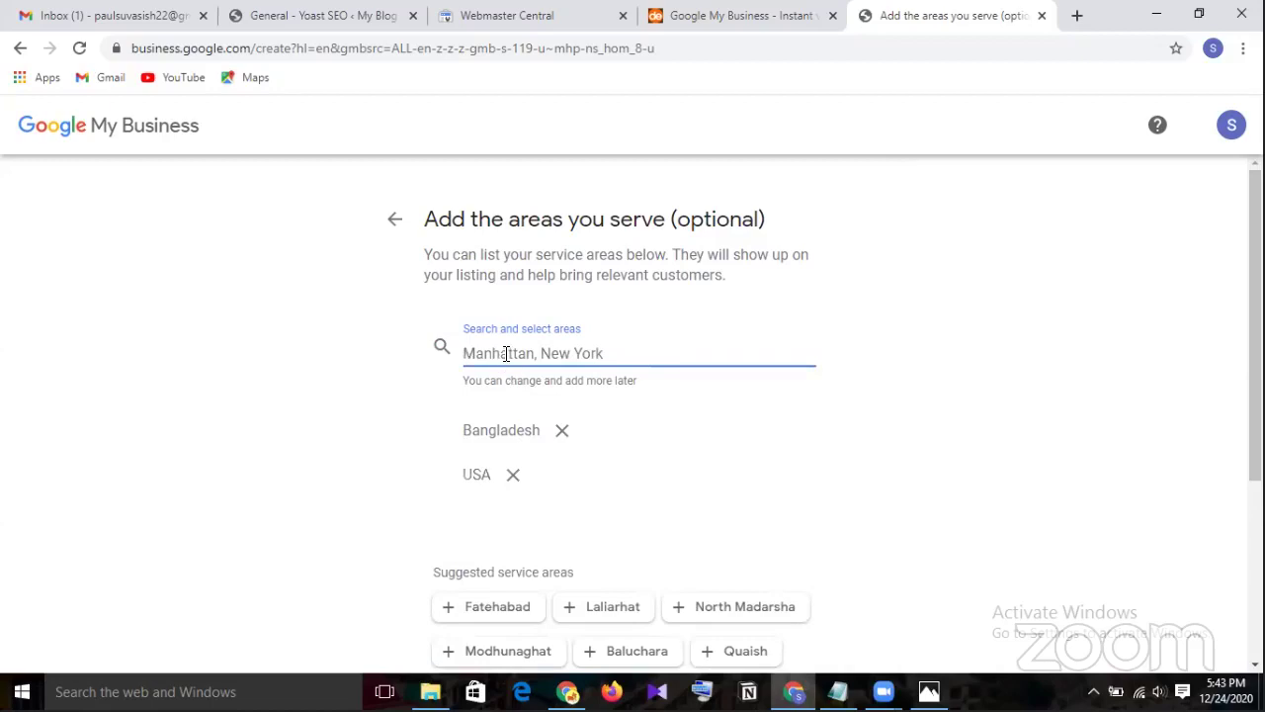
Add UK as a third service area and continue to contact details
text(UK)
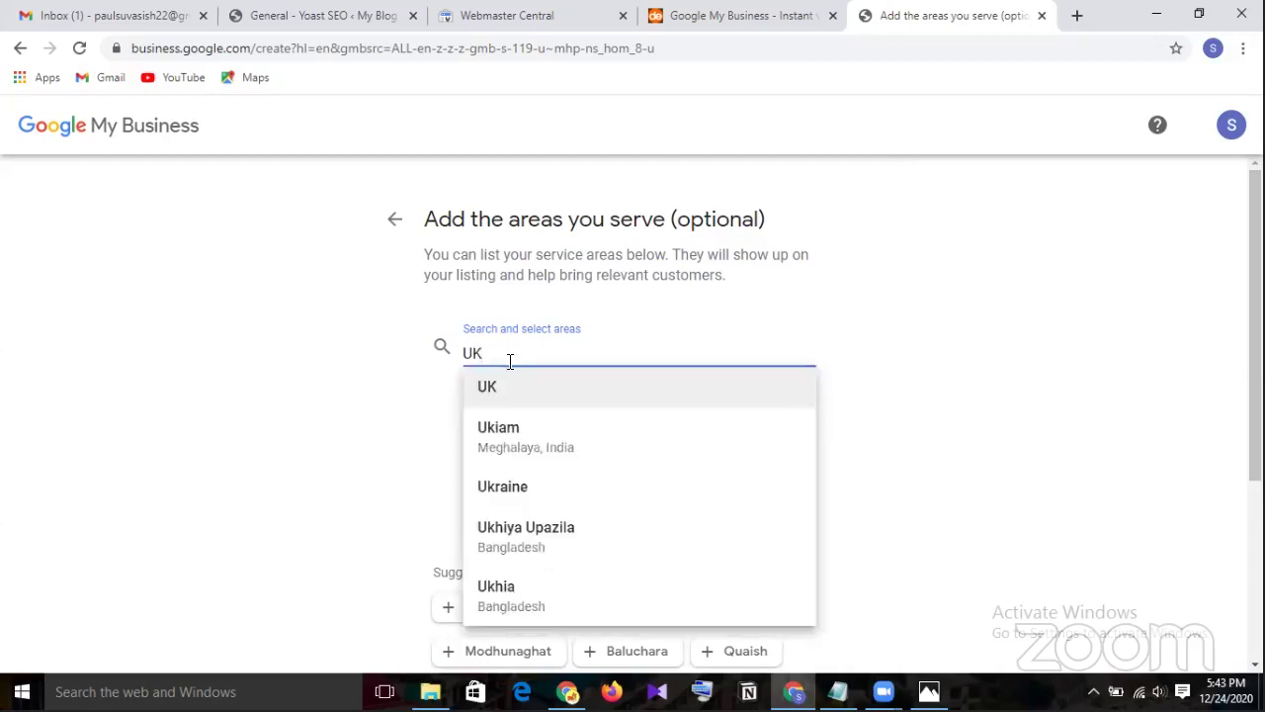
click(520, 392)
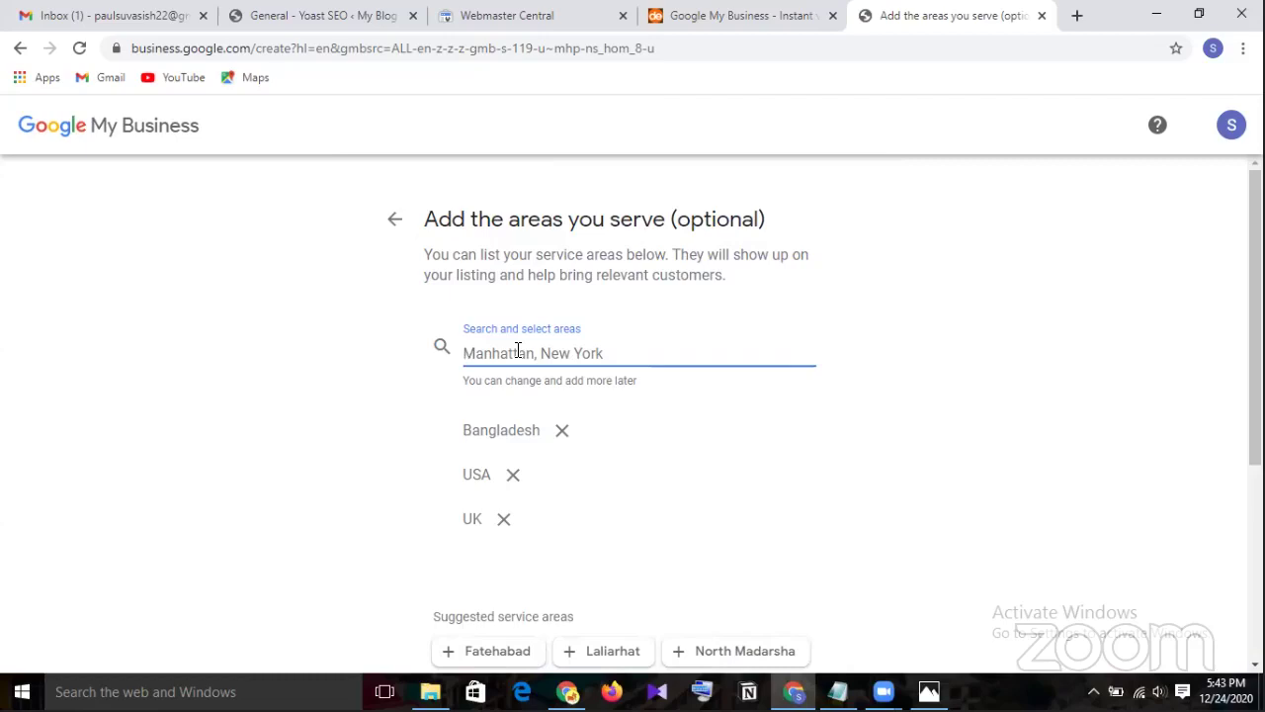
scroll(543, 356, down, 1)
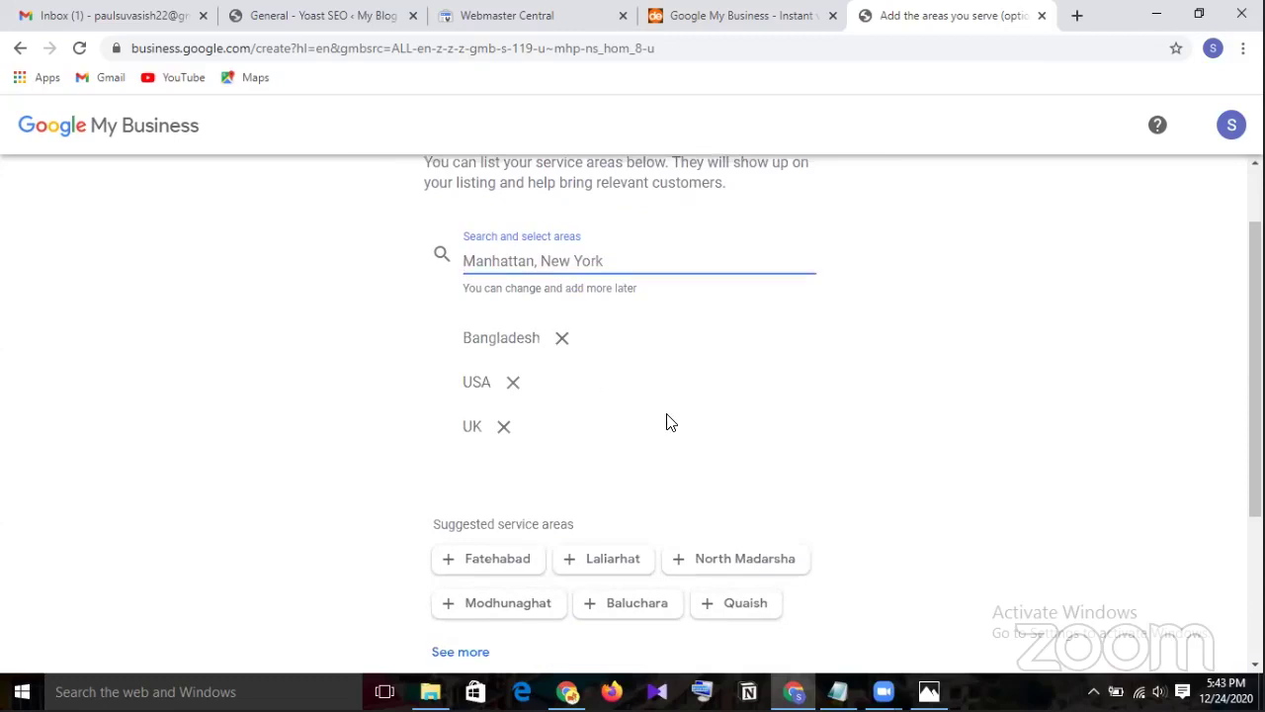
scroll(681, 420, down, 1)
scroll(690, 417, down, 2)
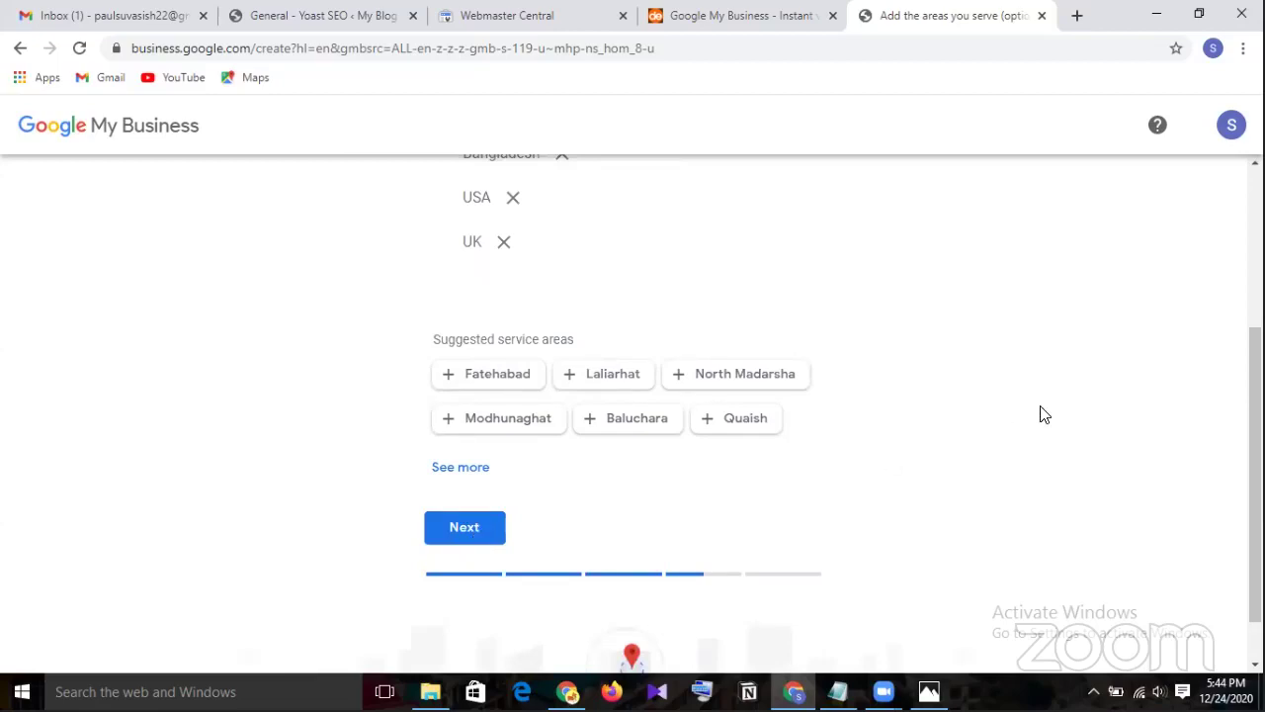
click(460, 529)
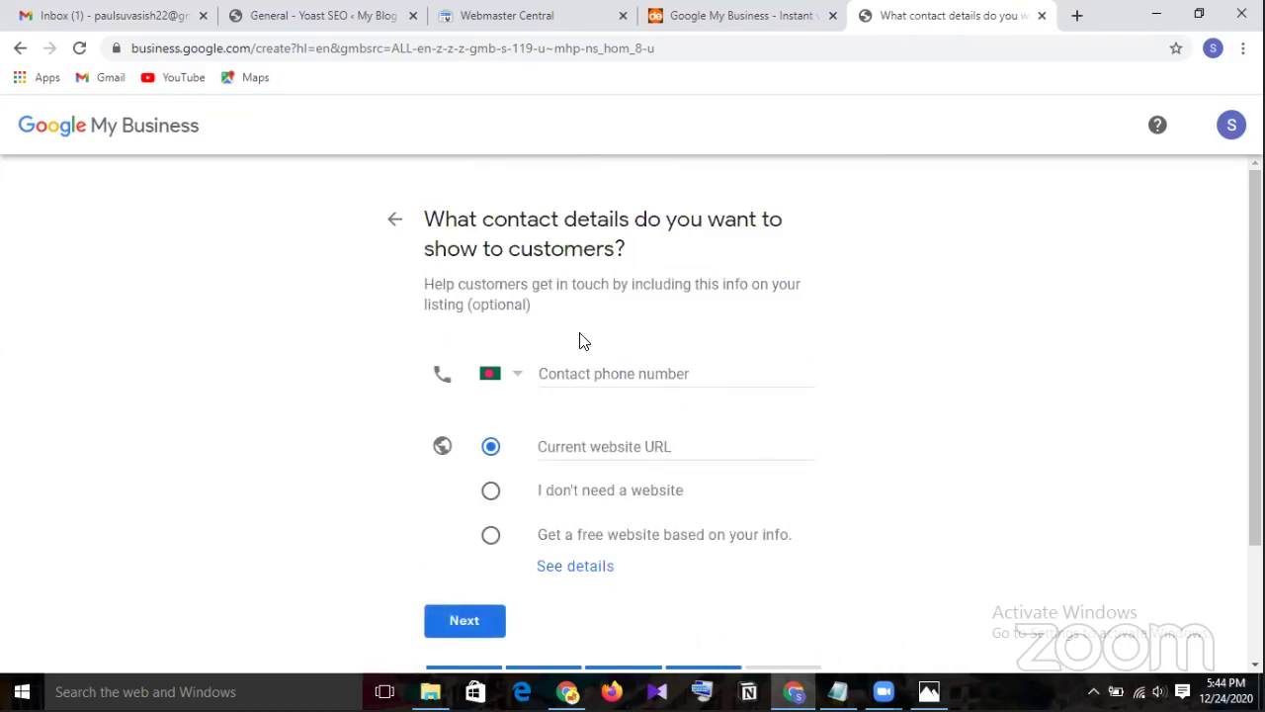
Enter the business contact phone number, choose the current website URL option, and switch to Webmaster Central
click(579, 366)
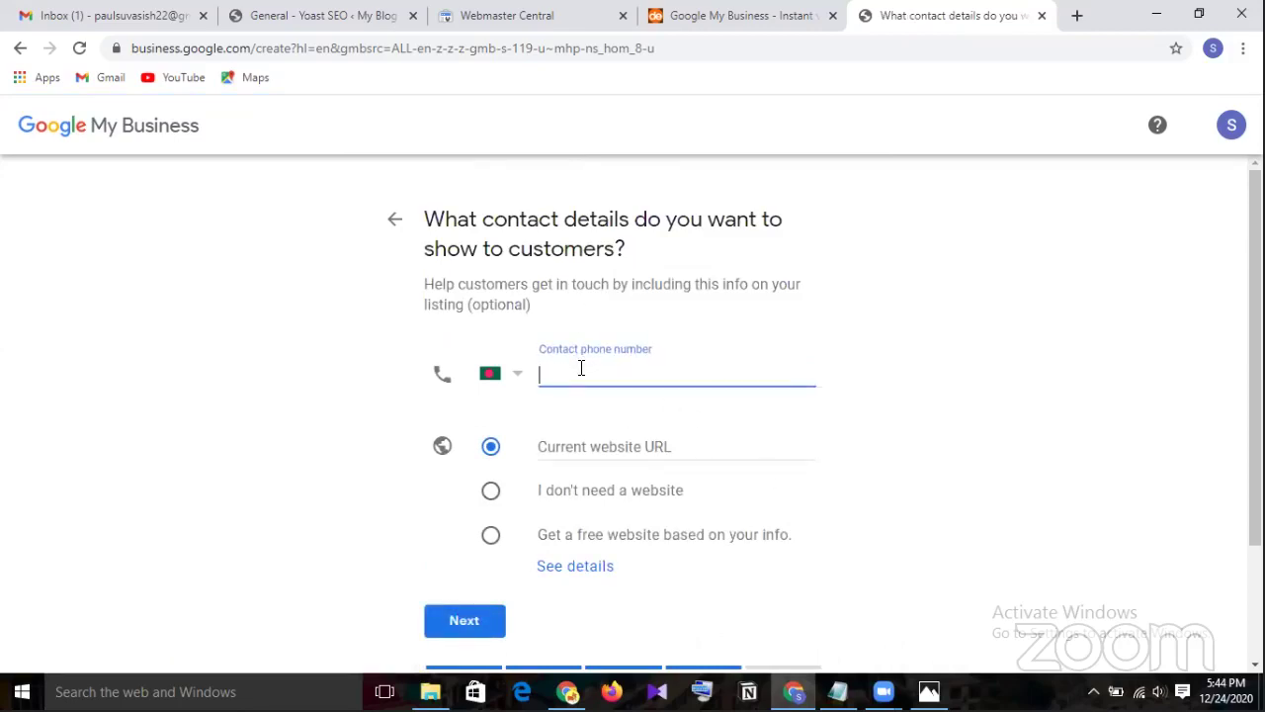
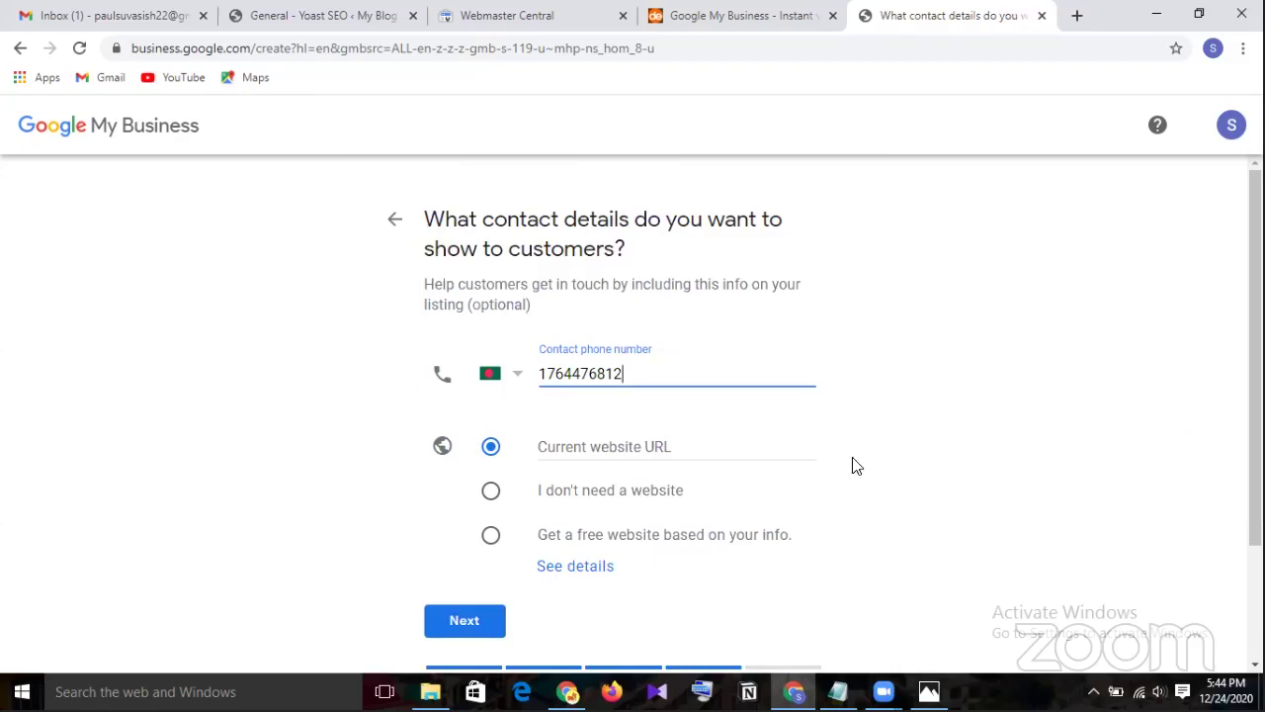
click(643, 445)
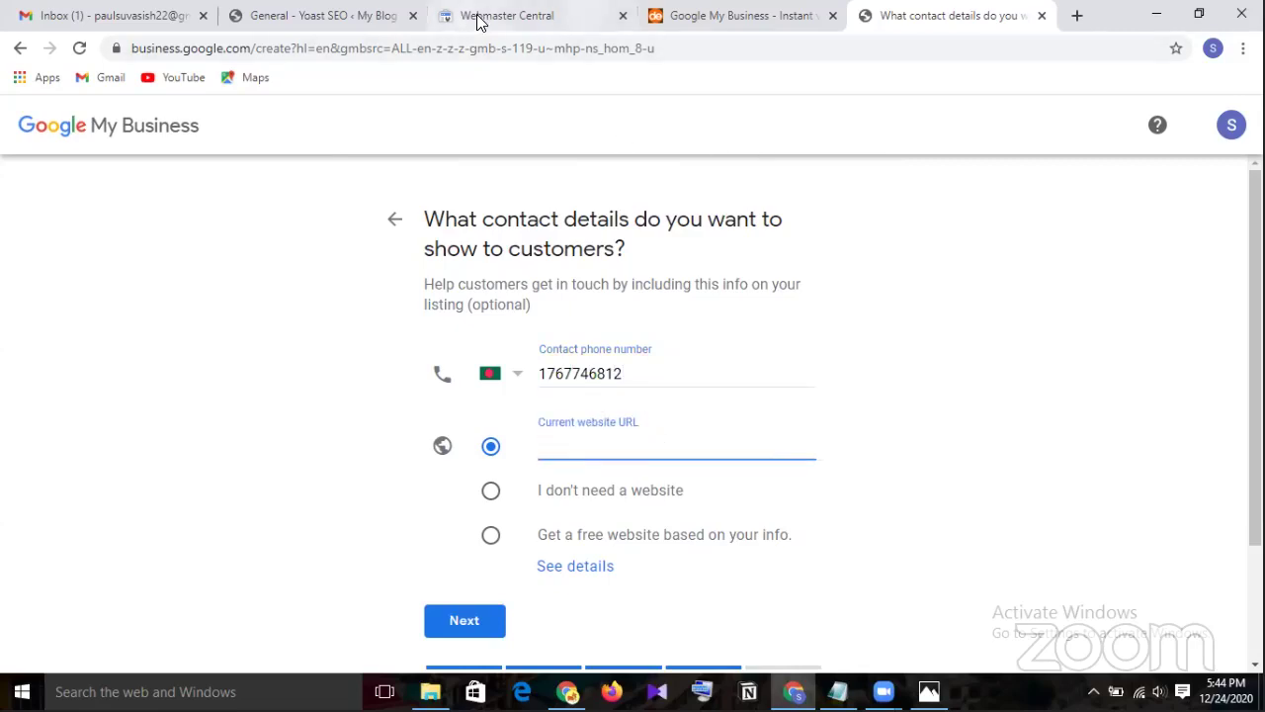
click(474, 18)
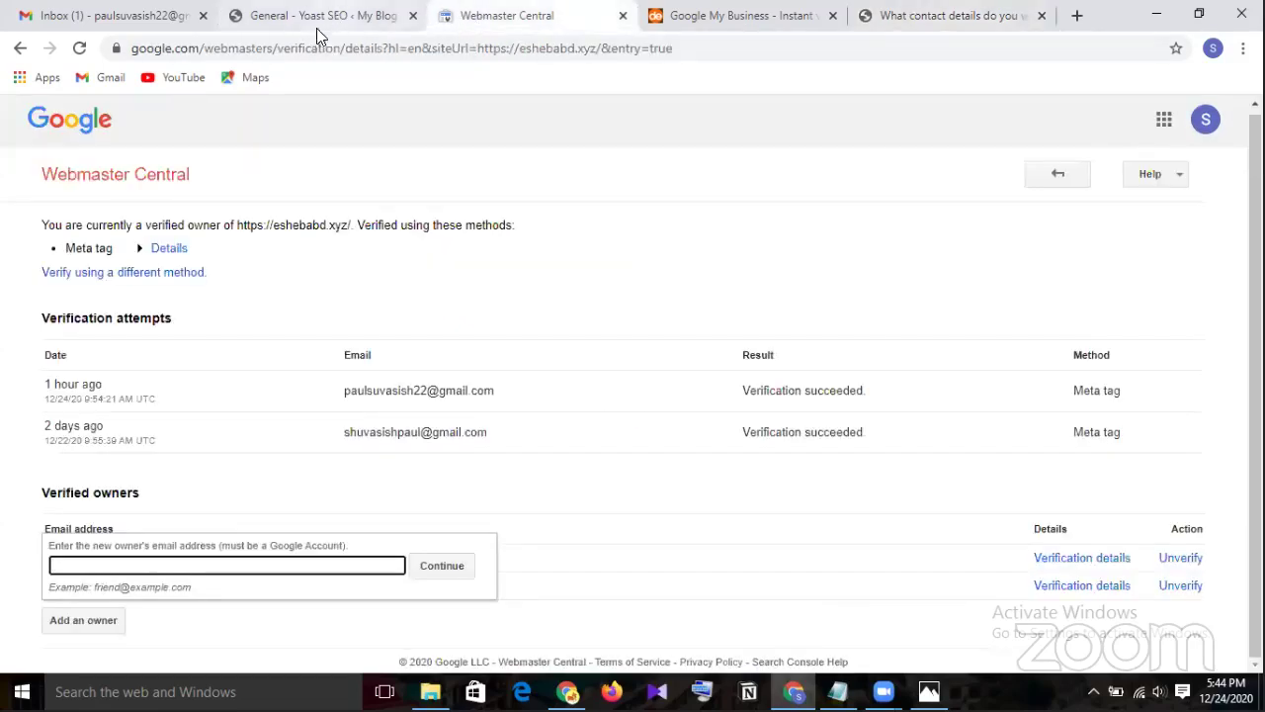
Open the blog eshebabd.xyz in a new browser tab
click(976, 18)
click(1078, 16)
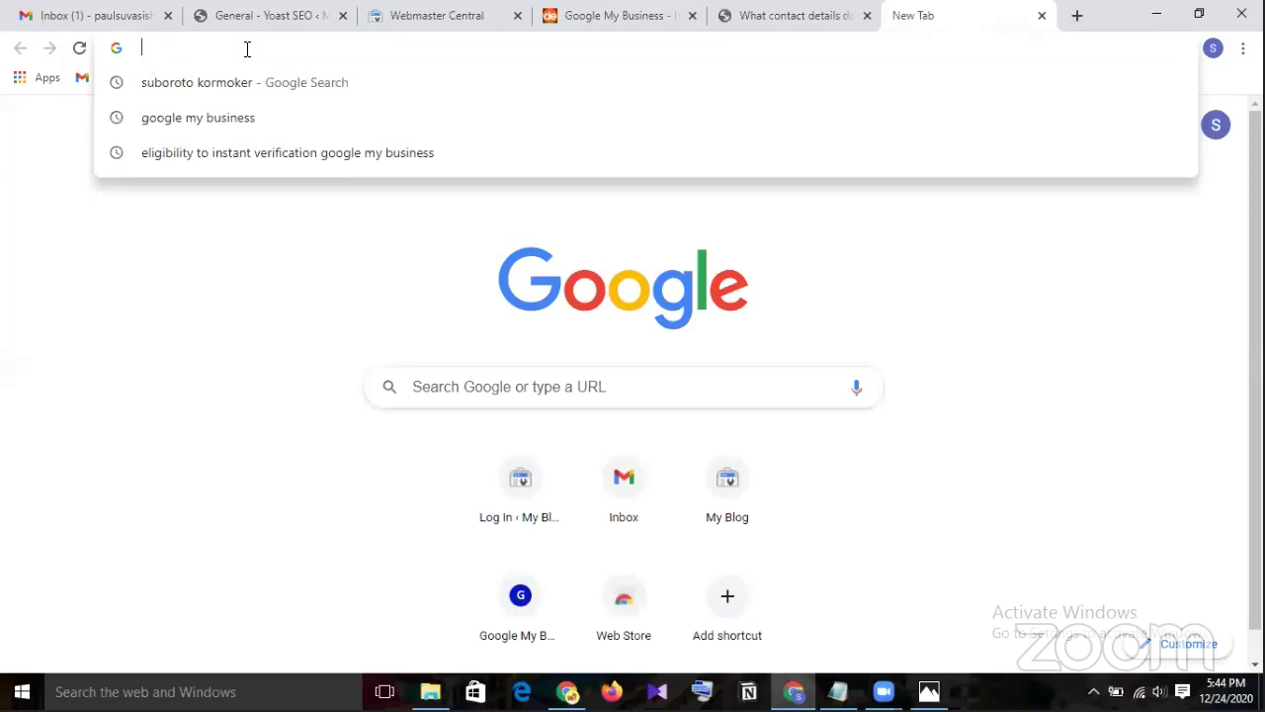
text(eshebabd.xyz)
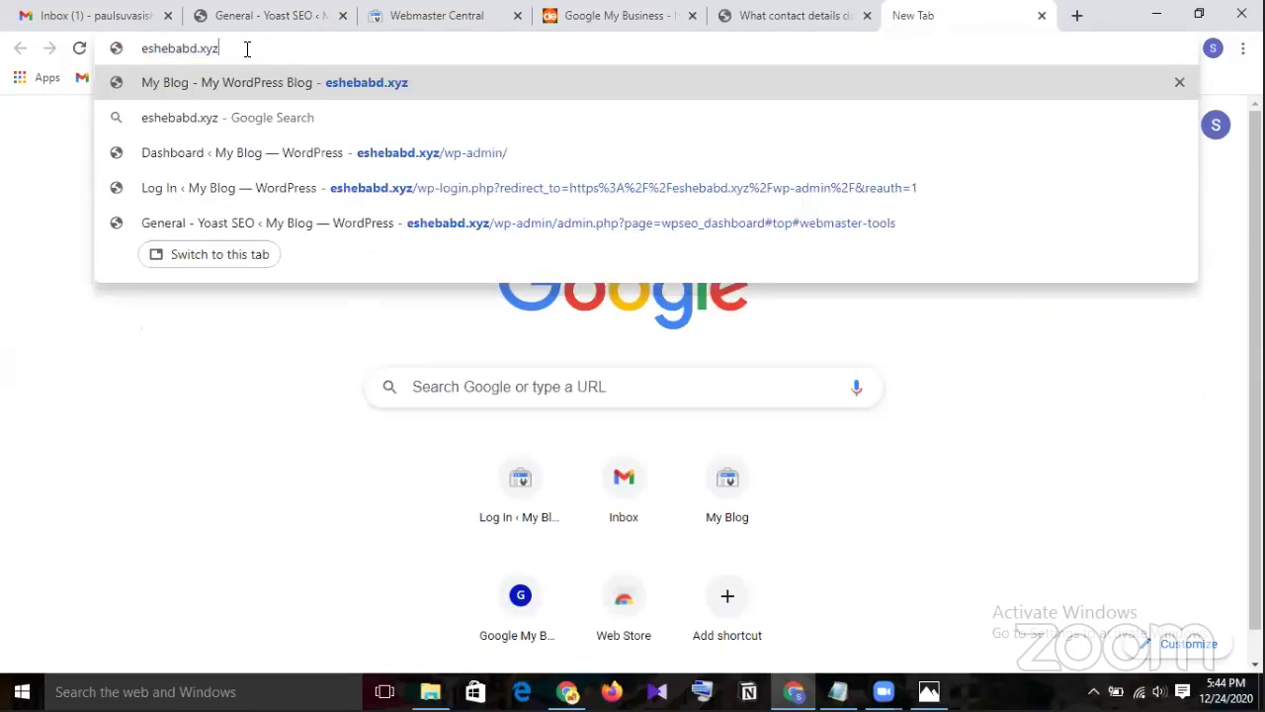
key(Return)
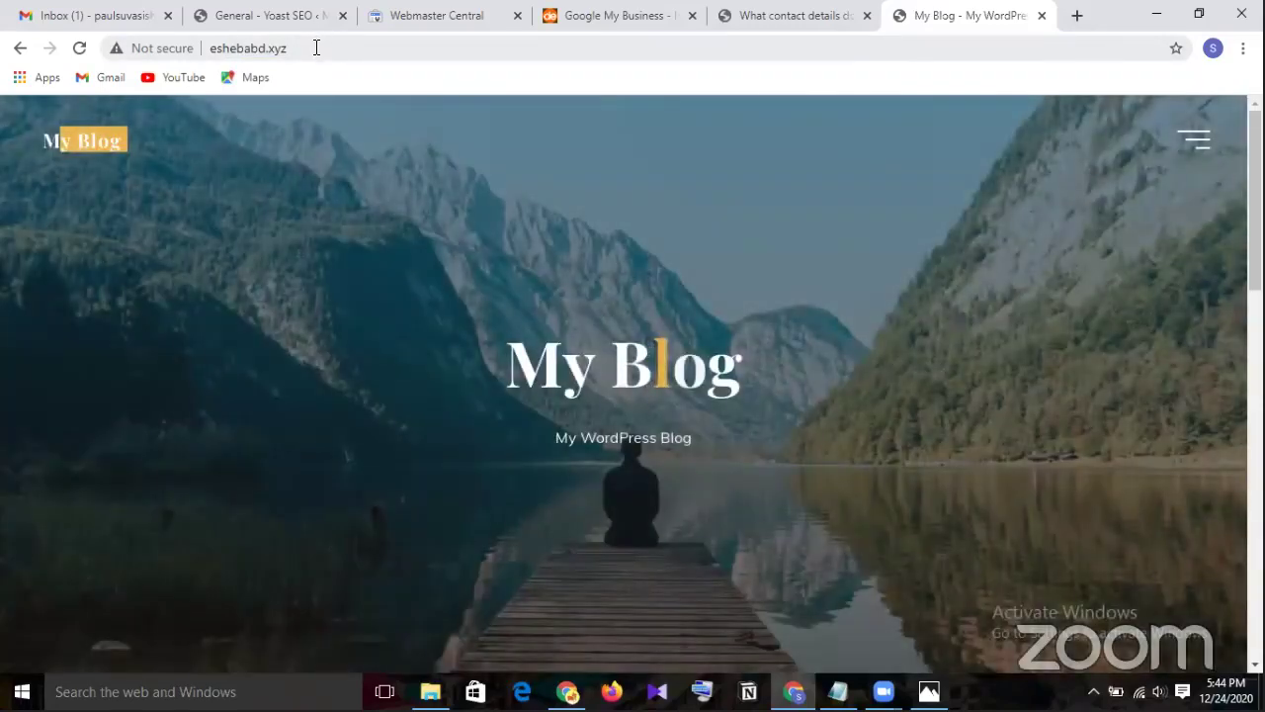
drag(316, 48, 207, 50)
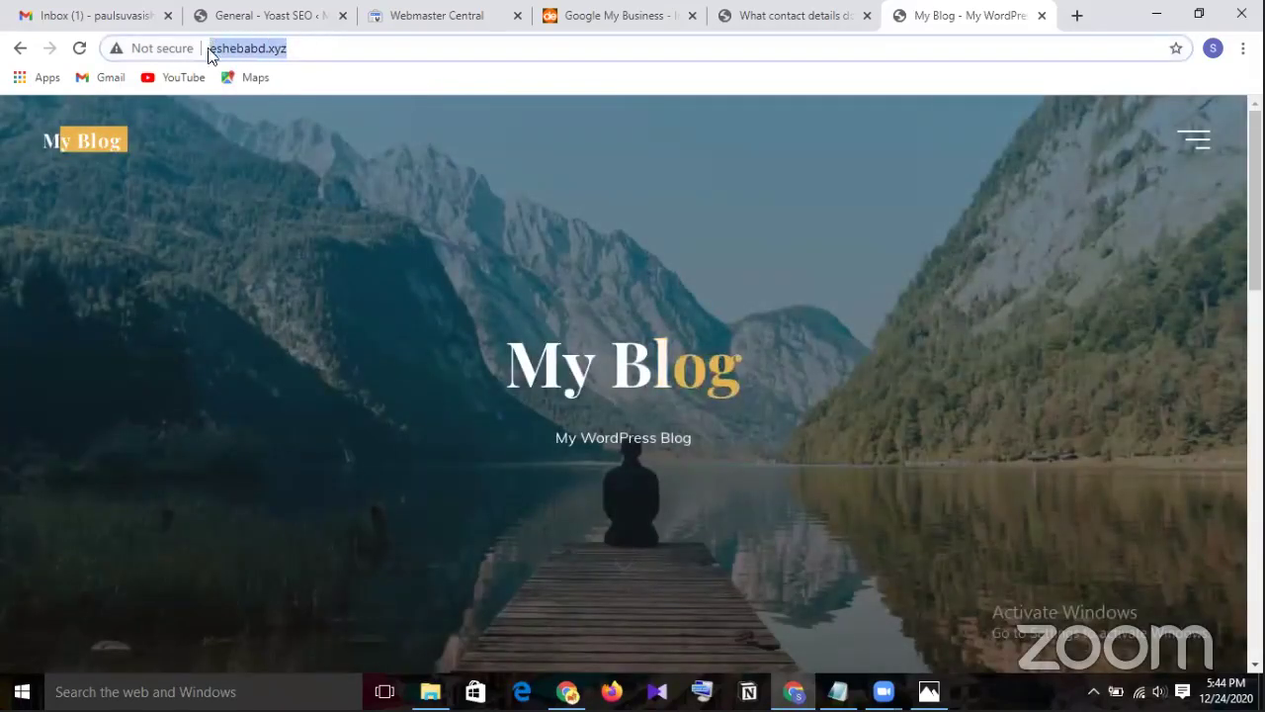
right_click(234, 57)
click(309, 122)
click(798, 18)
key(ctrl+v)
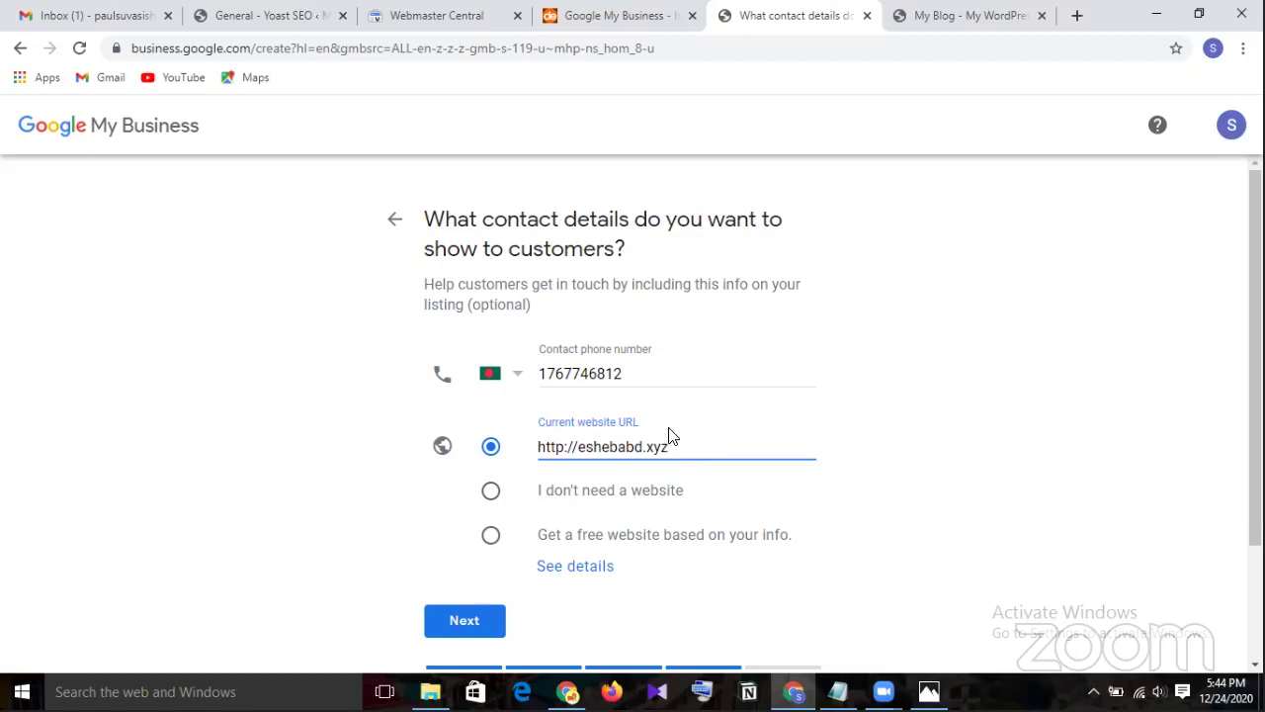
Submit the contact details, opt in to updates and recommendations, and finish the listing
click(481, 615)
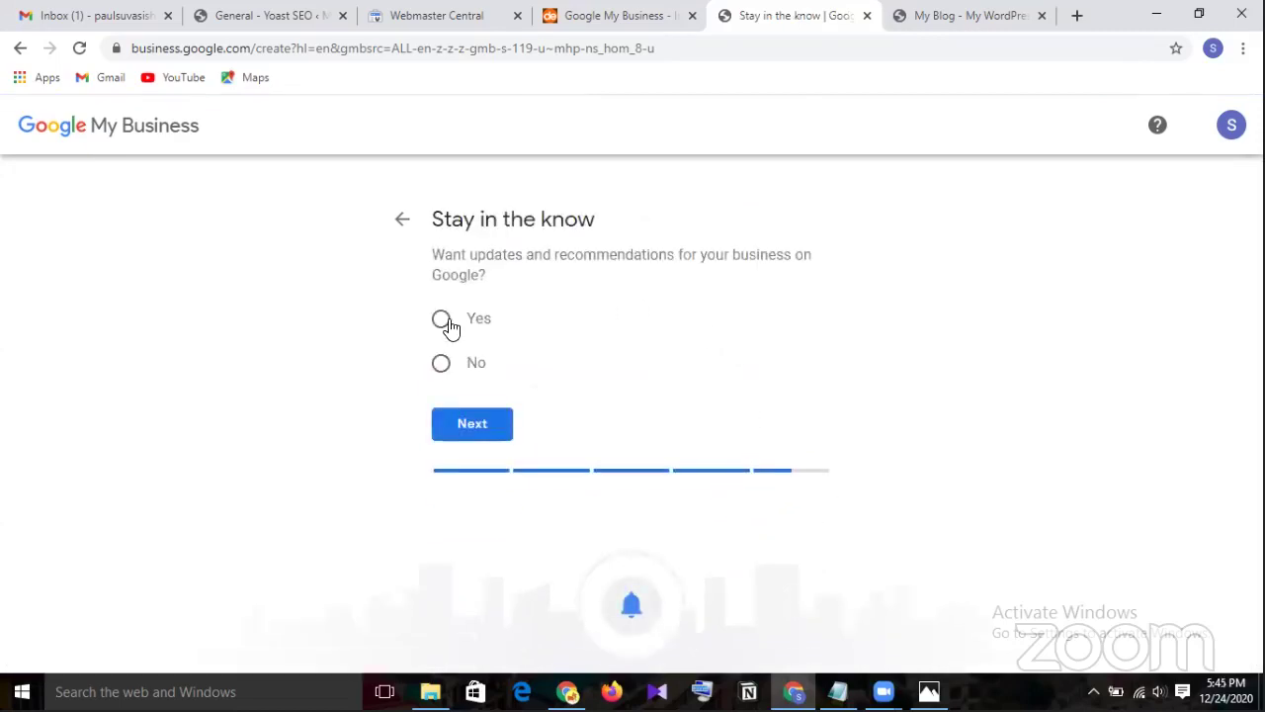
click(442, 318)
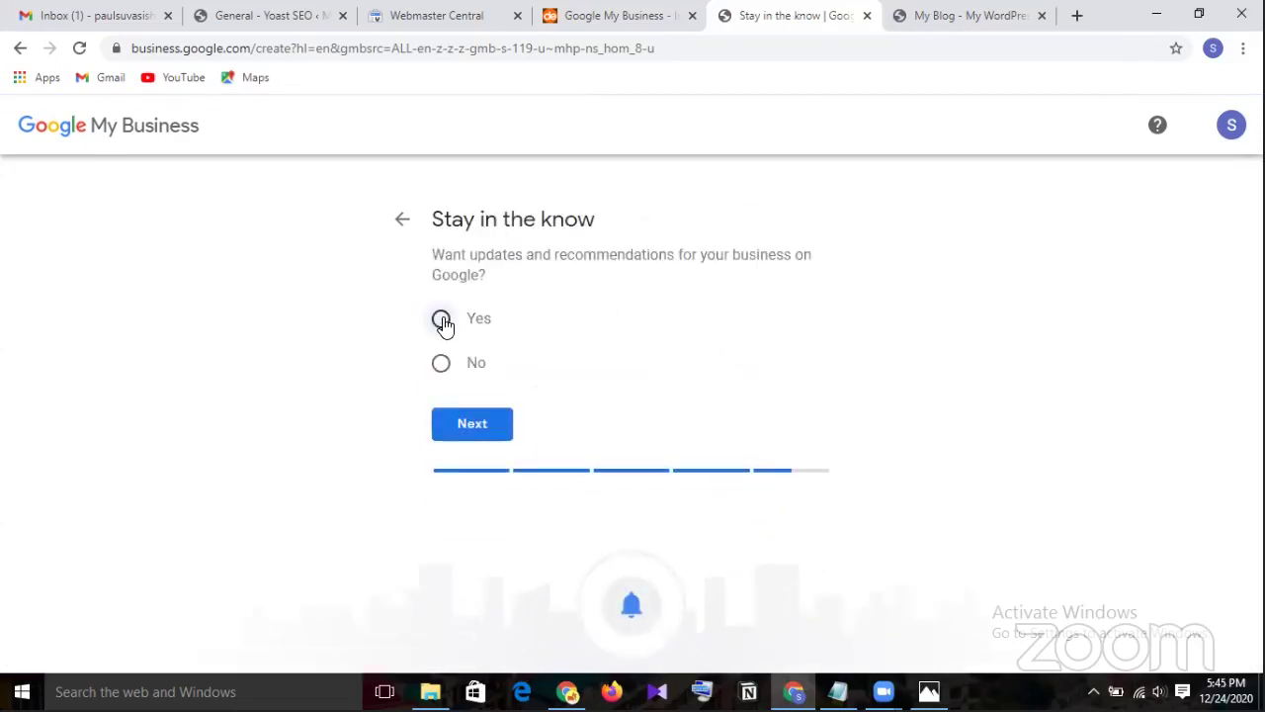
click(471, 427)
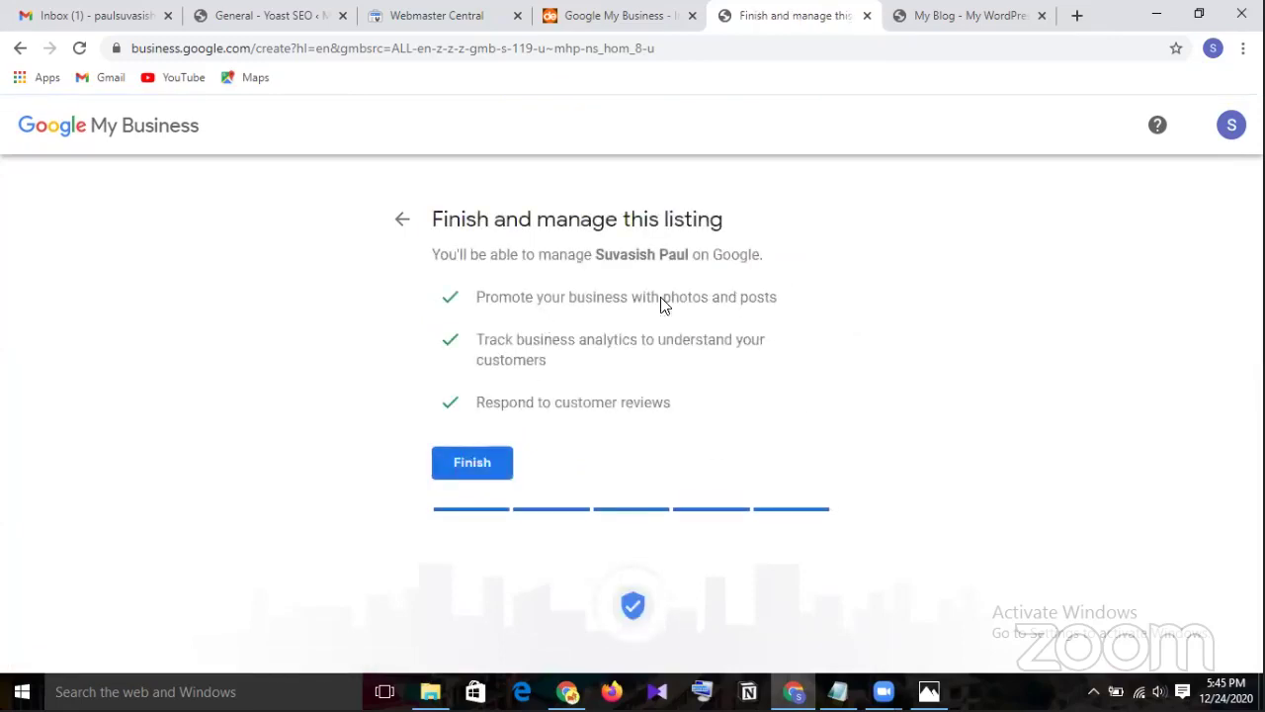
click(471, 474)
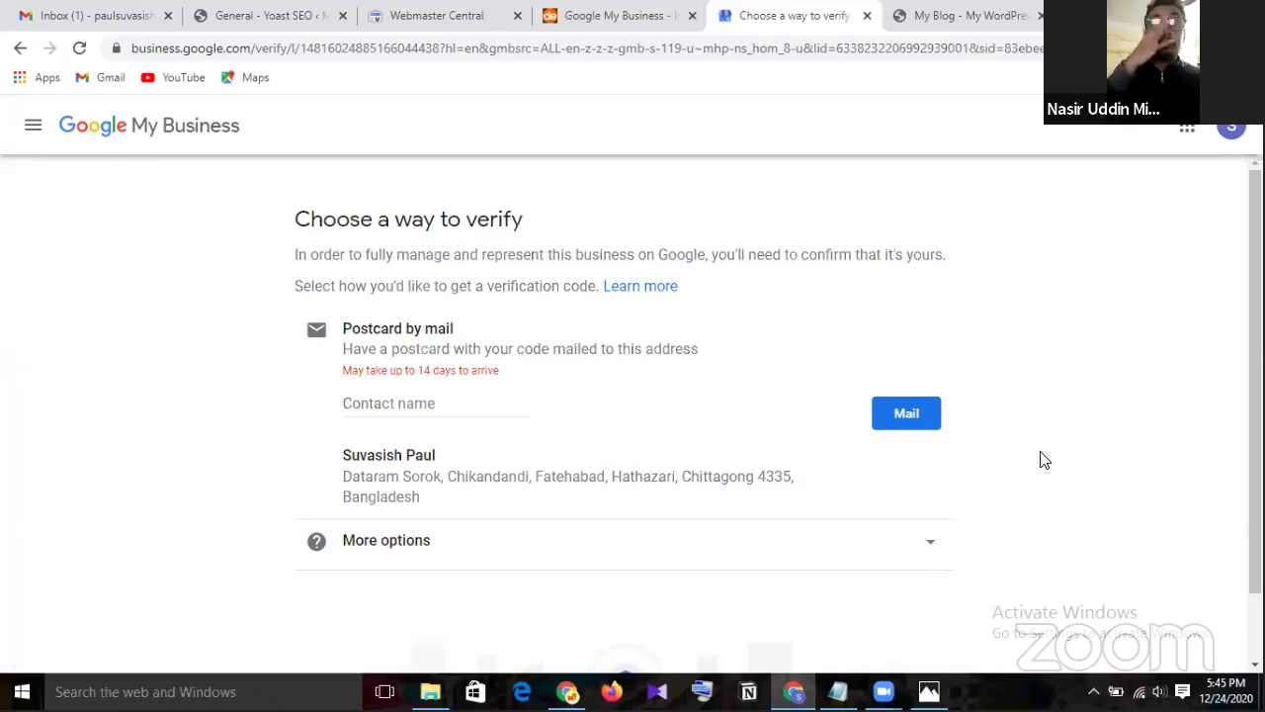
Show the verify-later option and open the 'Verify your local business on Google' help article in a new tab
click(939, 550)
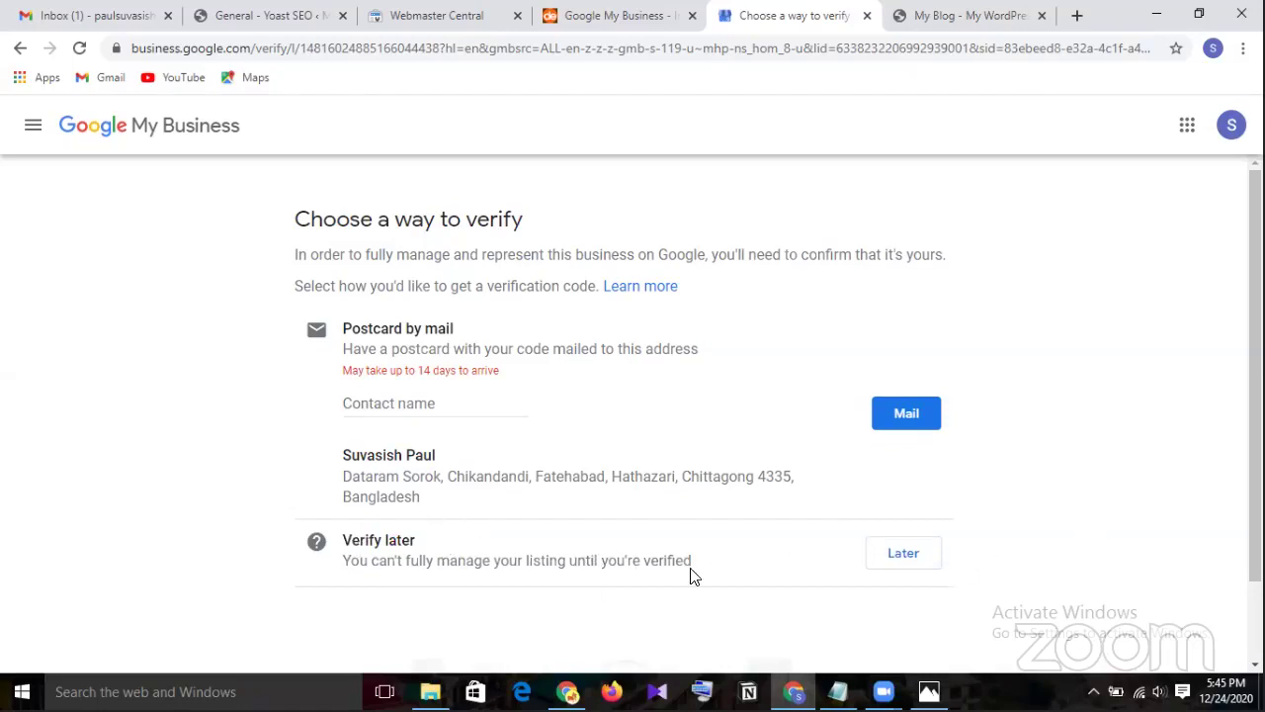
click(629, 289)
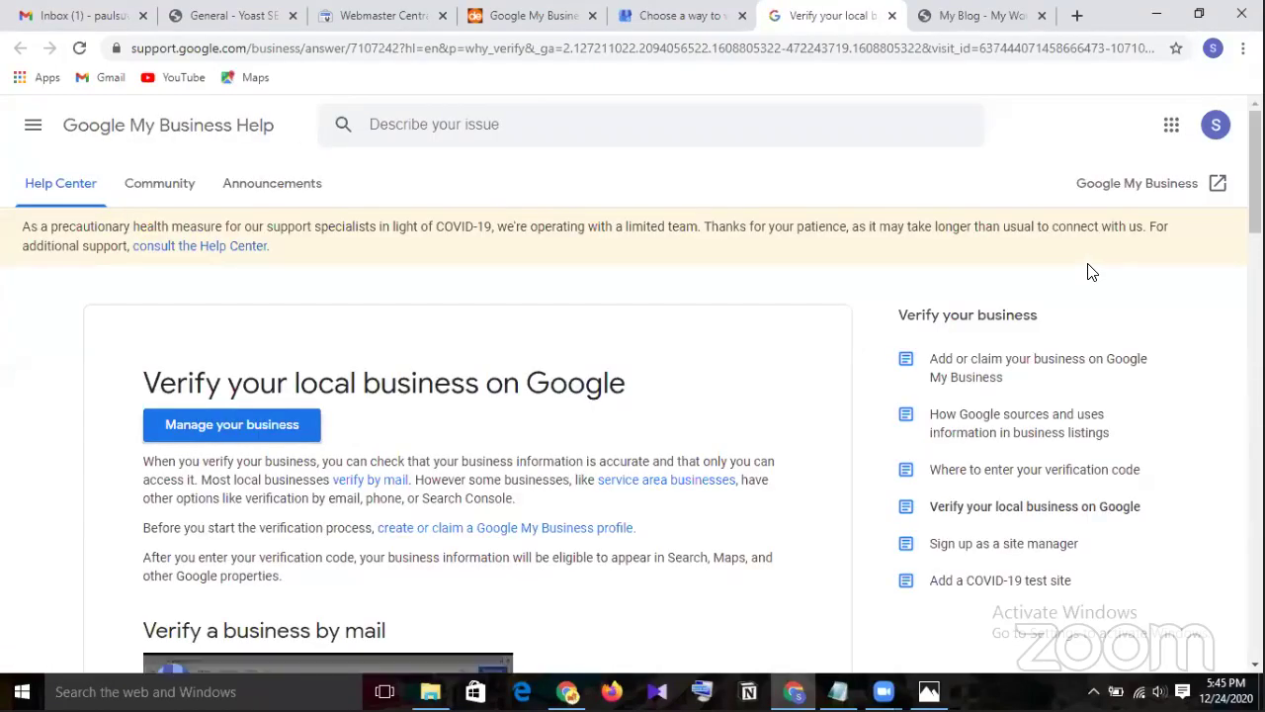
Read the 'Get your postcard' verification steps, then move to the Digital Essence instant-verification article
scroll(1073, 274, down, 1)
scroll(1073, 274, down, 2)
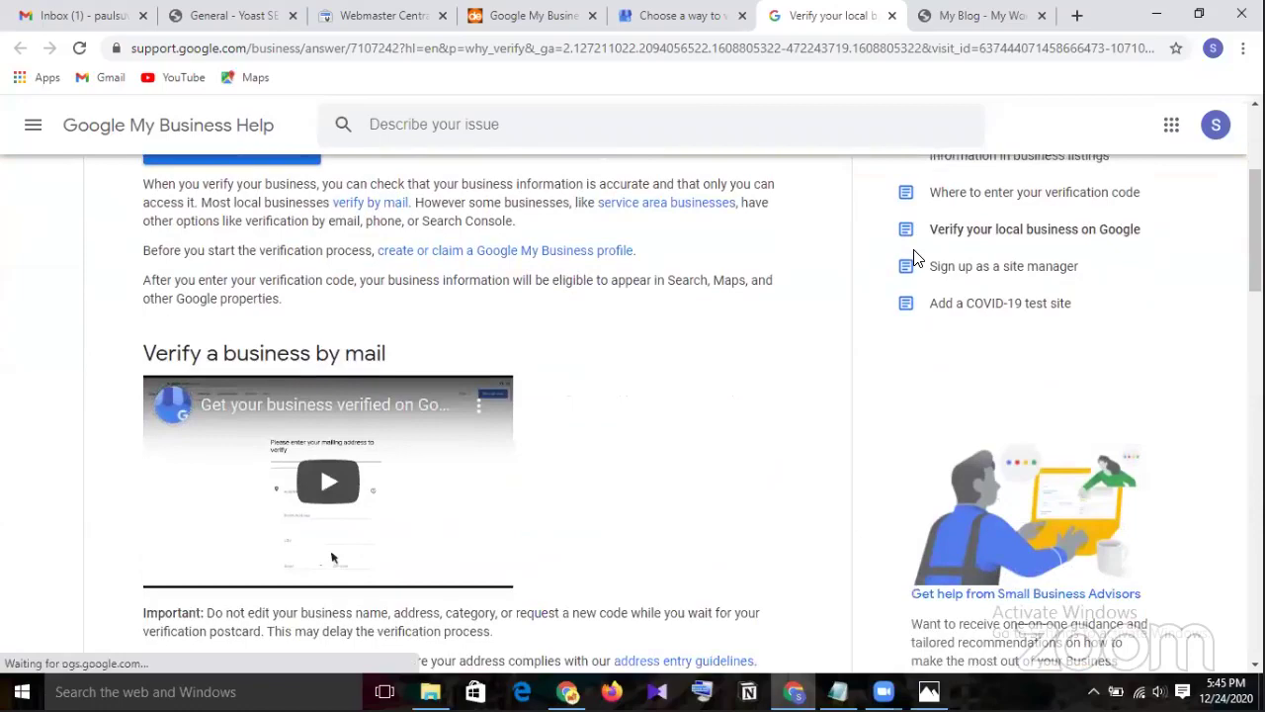
scroll(914, 257, down, 3)
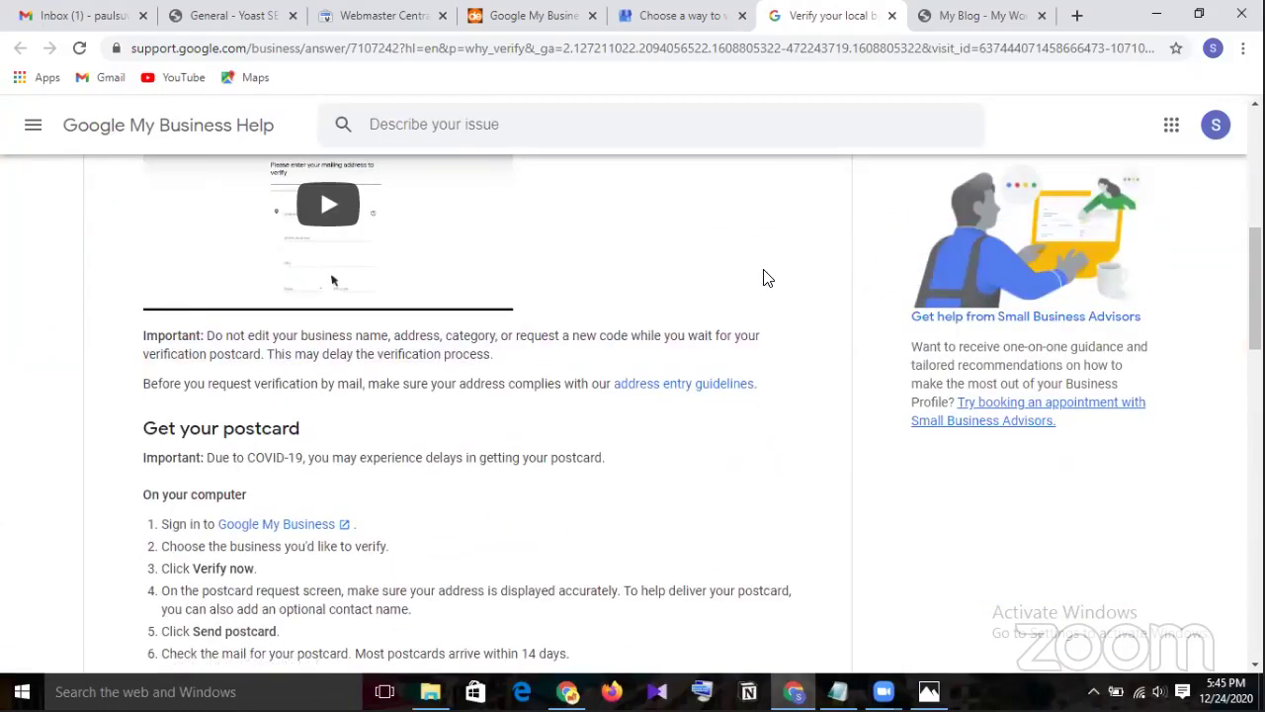
scroll(763, 278, down, 2)
scroll(695, 216, up, 1)
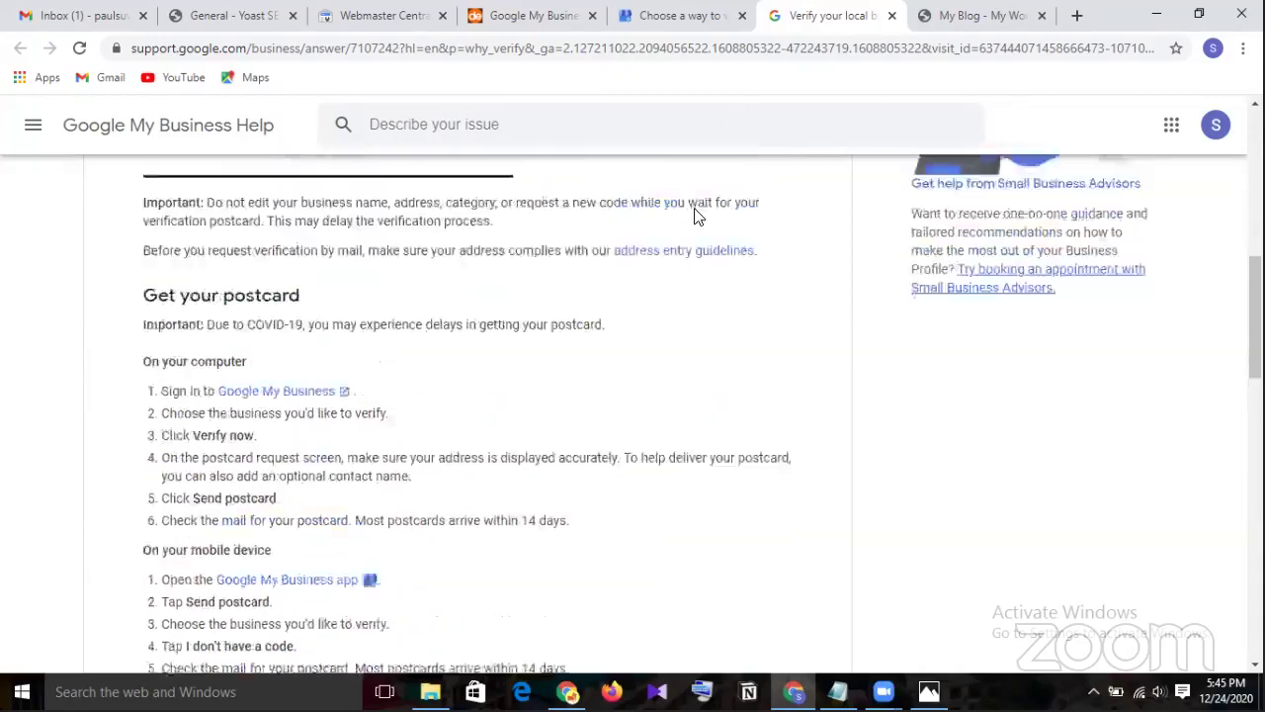
scroll(695, 215, up, 1)
scroll(593, 266, down, 2)
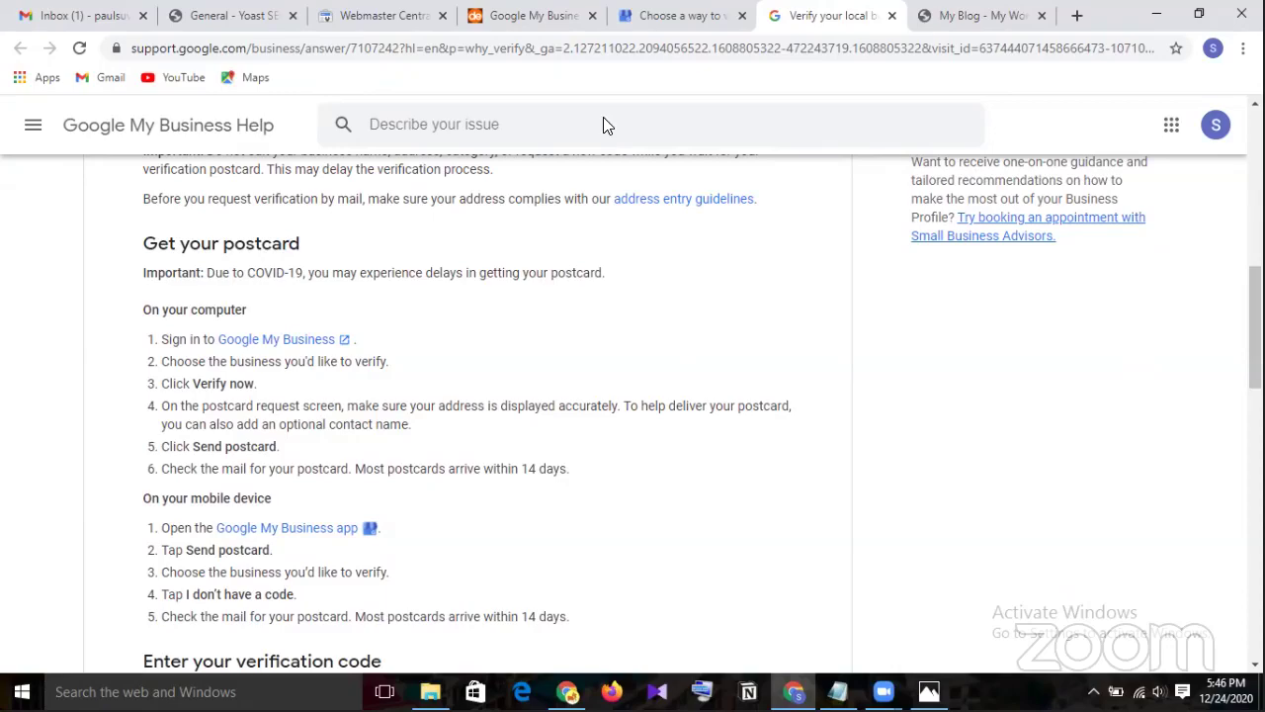
key(ctrl+4)
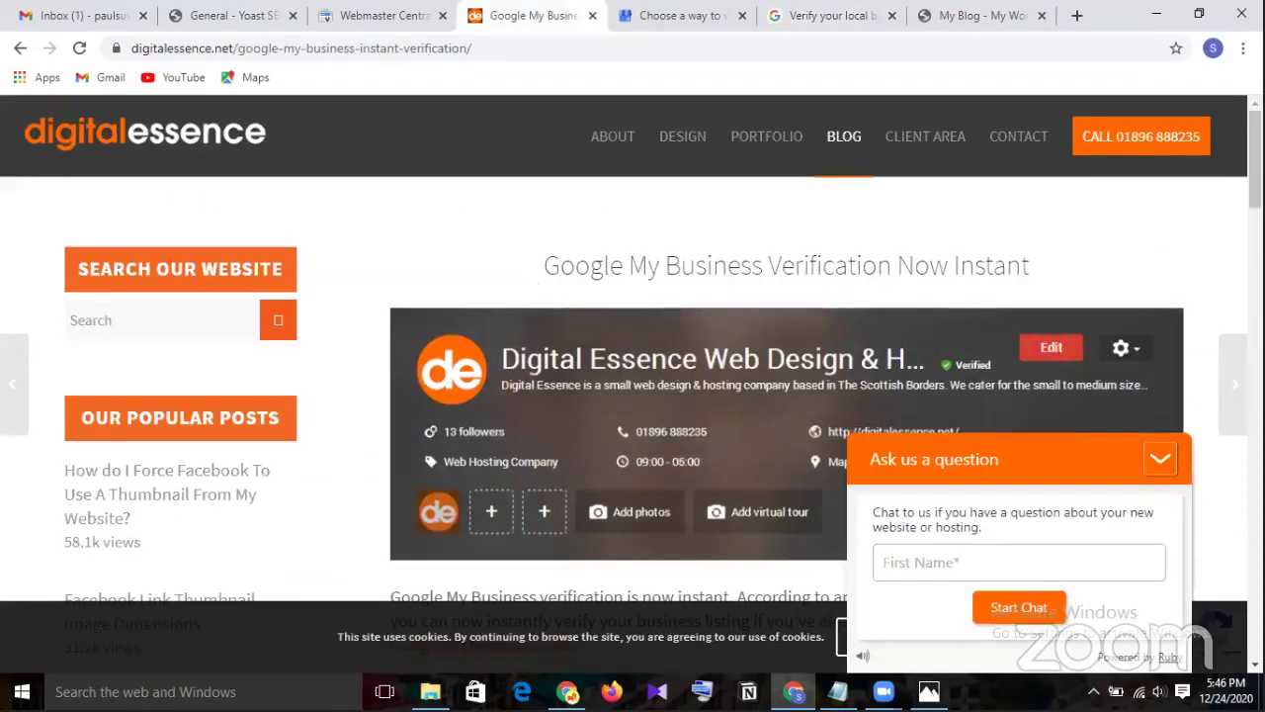
Skim the Digital Essence instant-verification article and go back to the 'Choose a way to verify' page
scroll(1151, 253, down, 4)
scroll(1147, 297, down, 3)
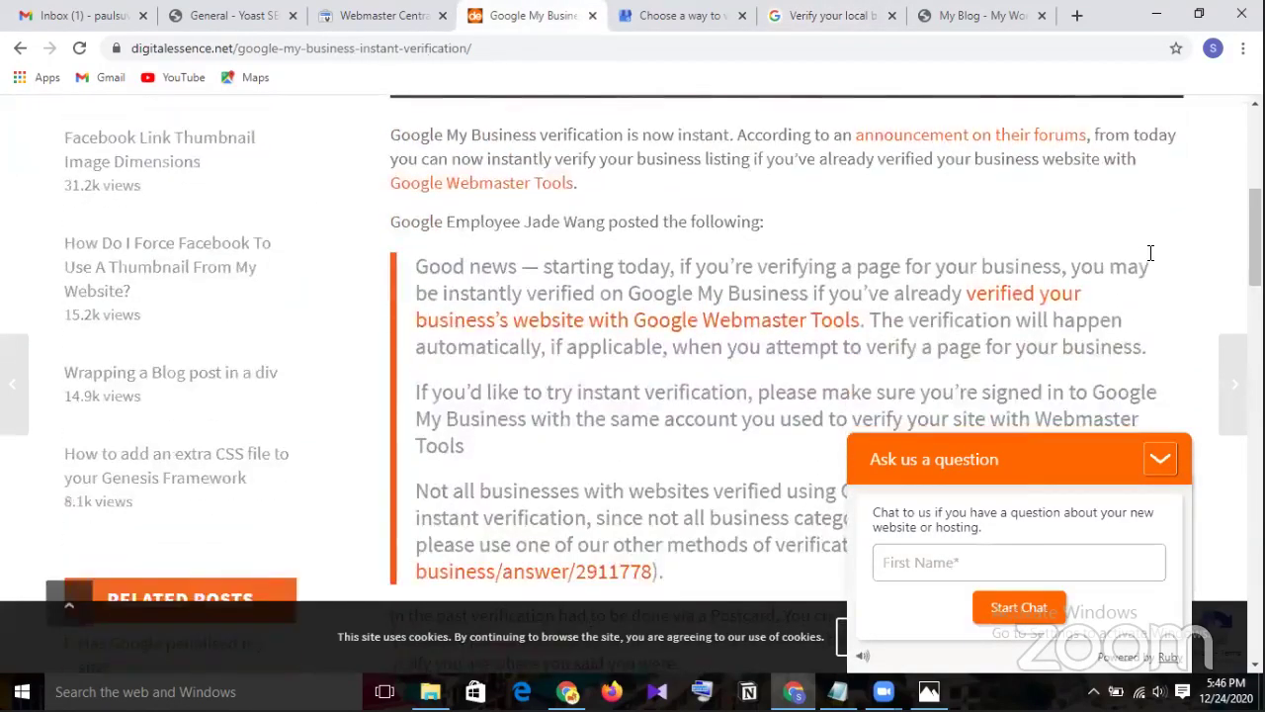
scroll(1126, 321, up, 2)
scroll(1115, 314, down, 1)
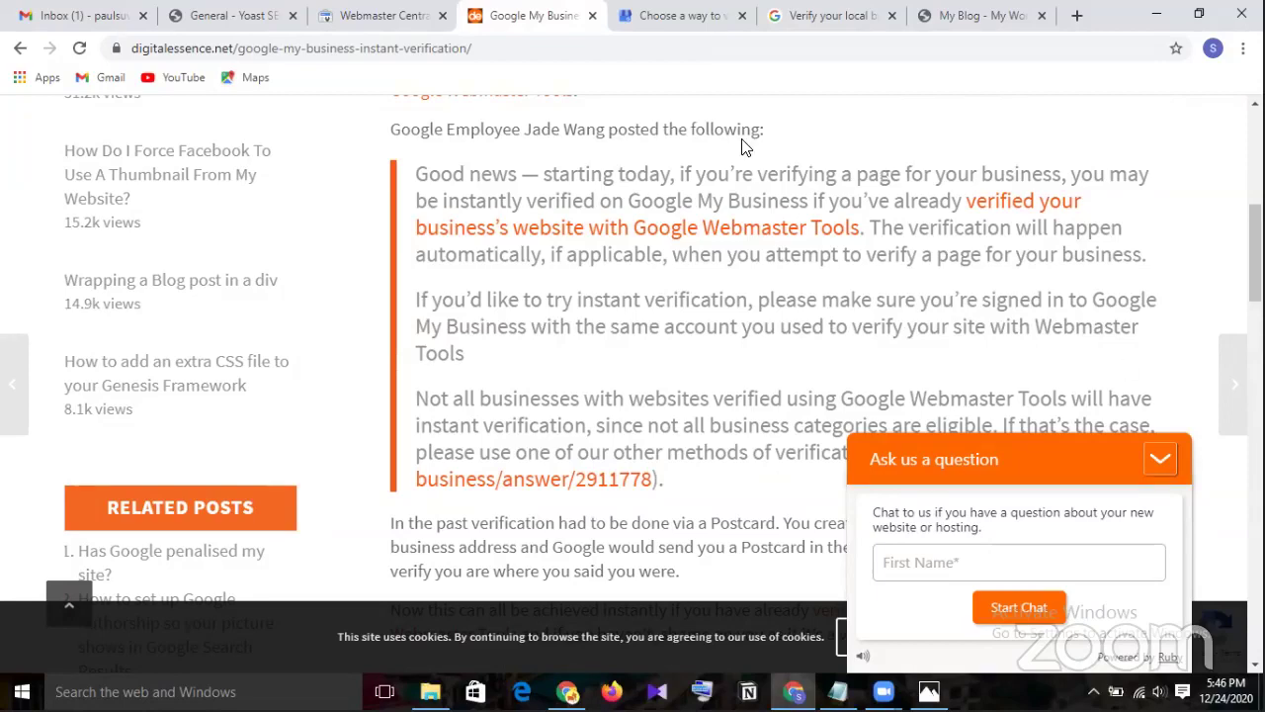
click(678, 16)
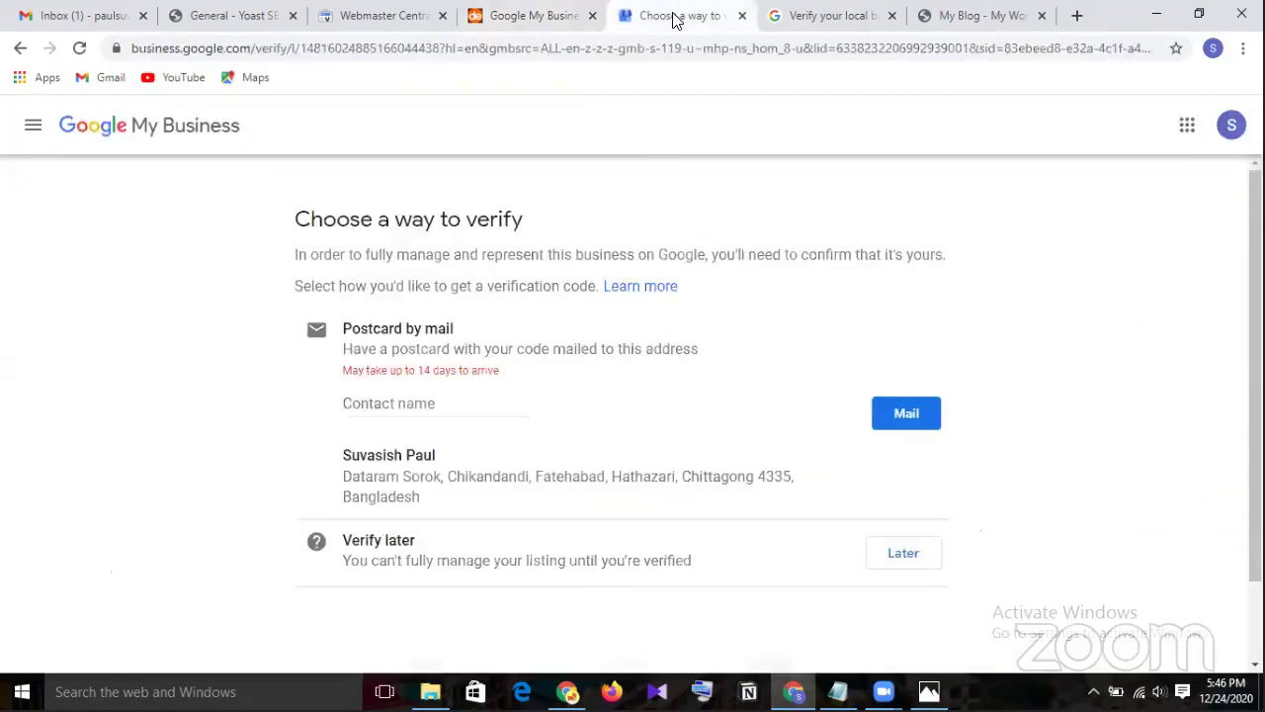
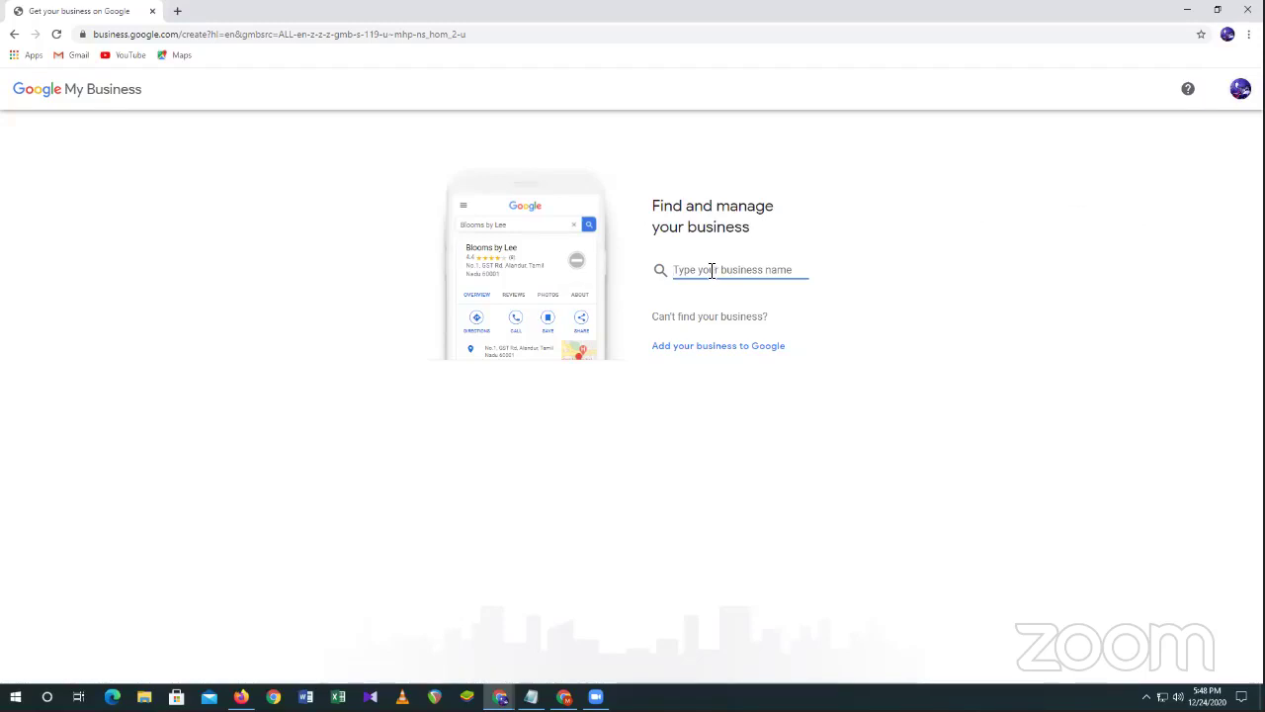
Zoom the page to 150% and enter the owner's name in the business search box
key(ctrl+plus)
key(ctrl+plus)
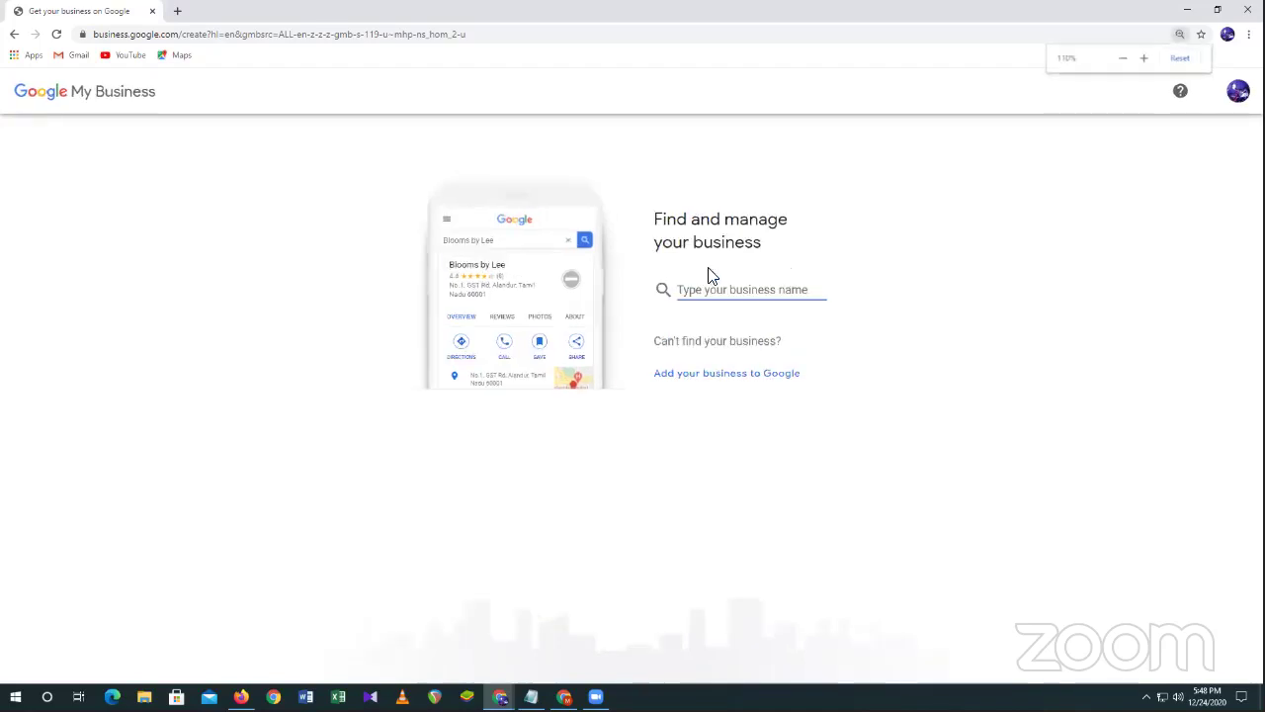
key(ctrl+plus)
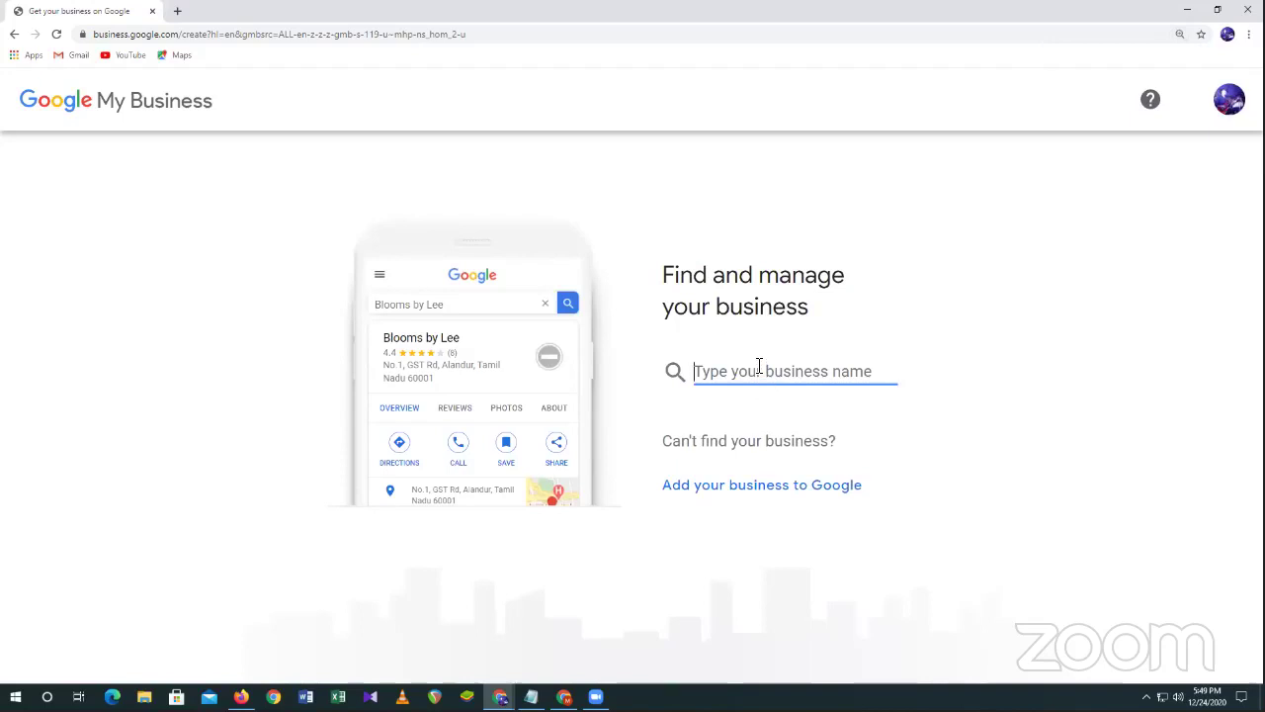
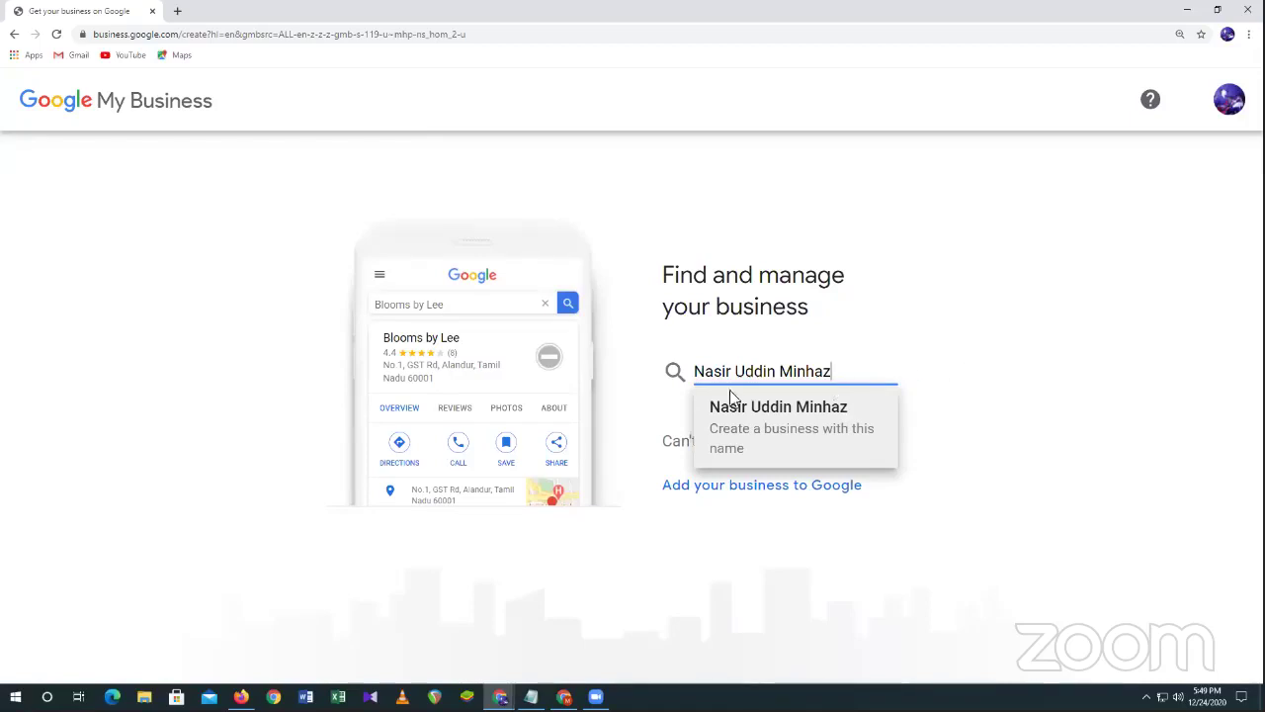
Choose 'Add your business to Google' to start a new business listing
click(969, 296)
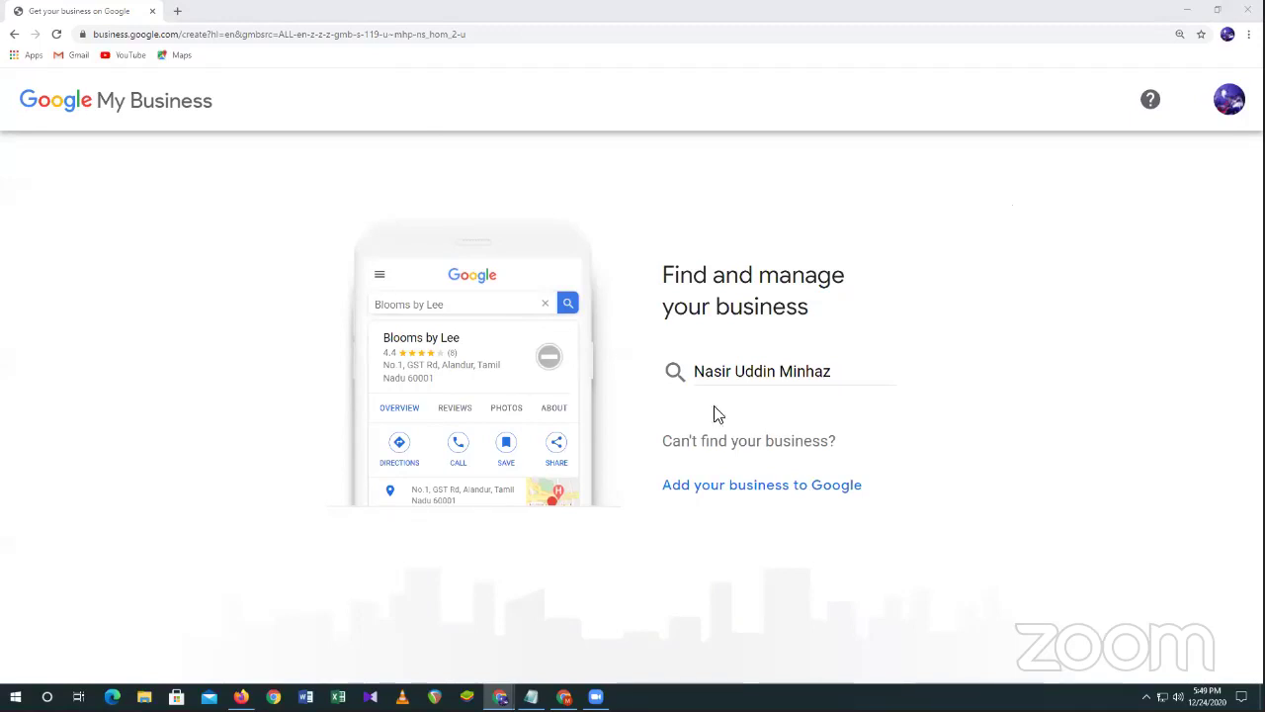
click(860, 371)
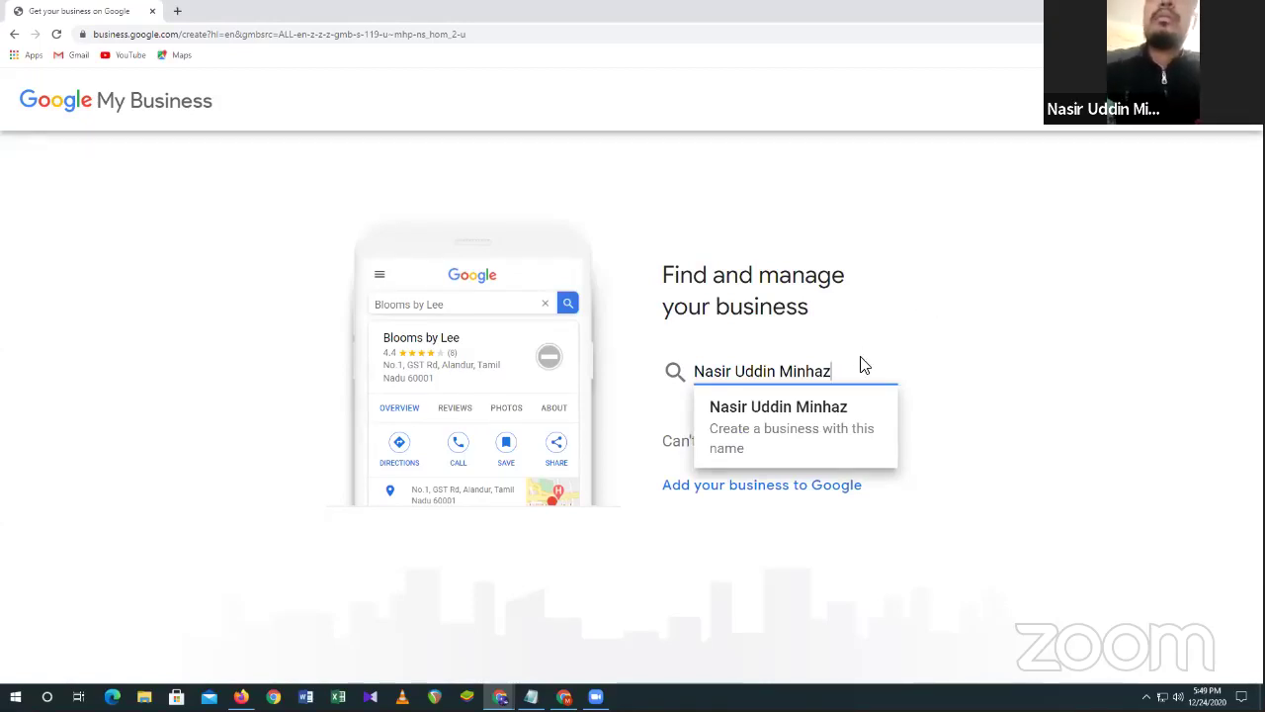
click(736, 484)
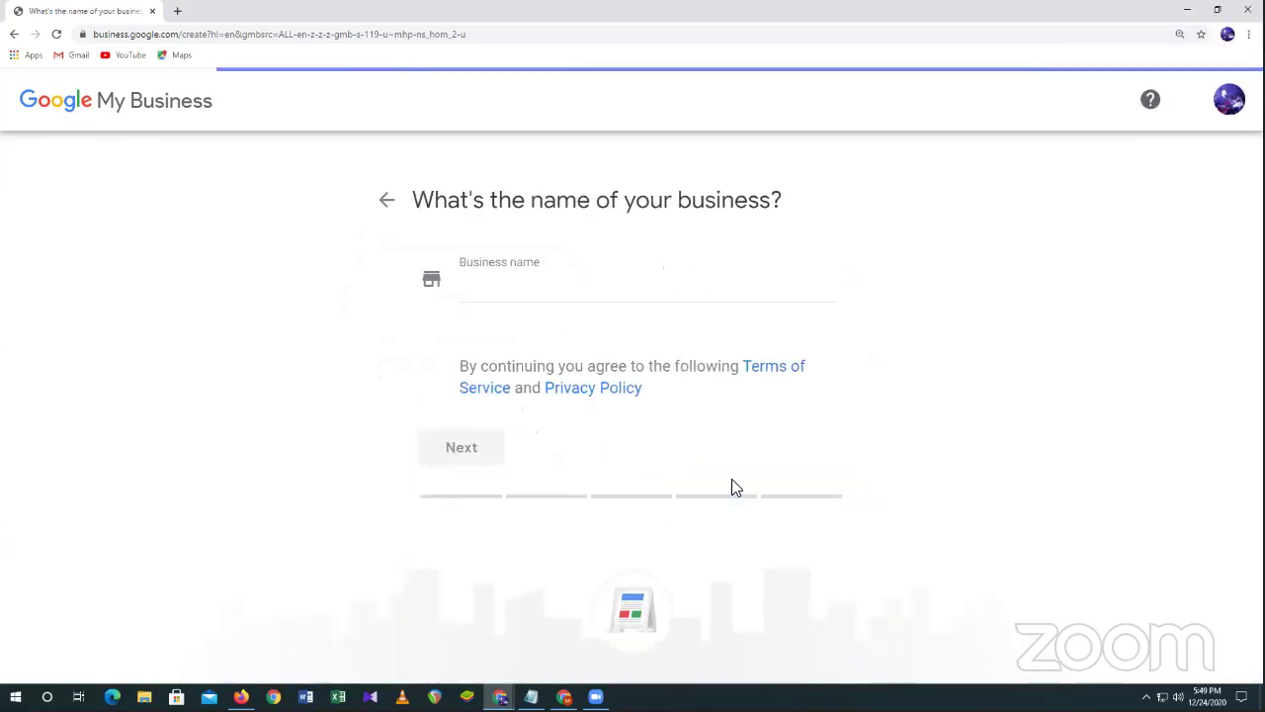
Try a test business name, cut it back to 'N', and return to the search page
click(506, 297)
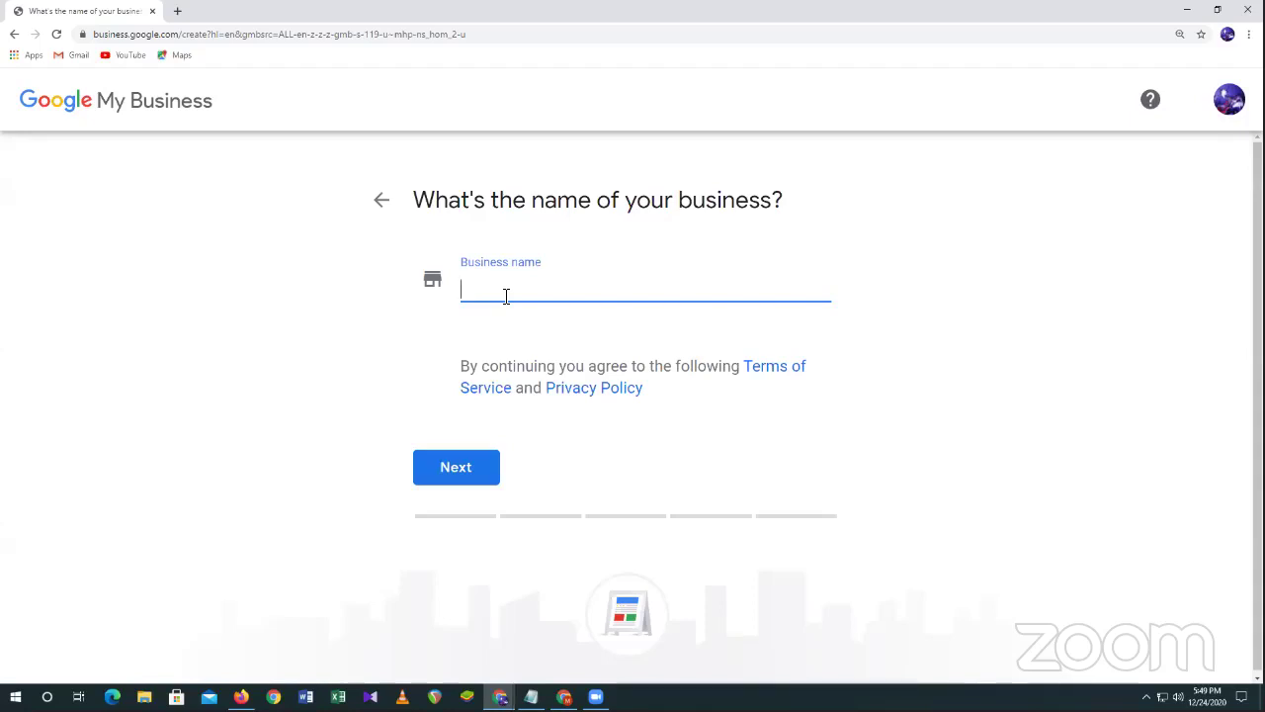
text(MA)
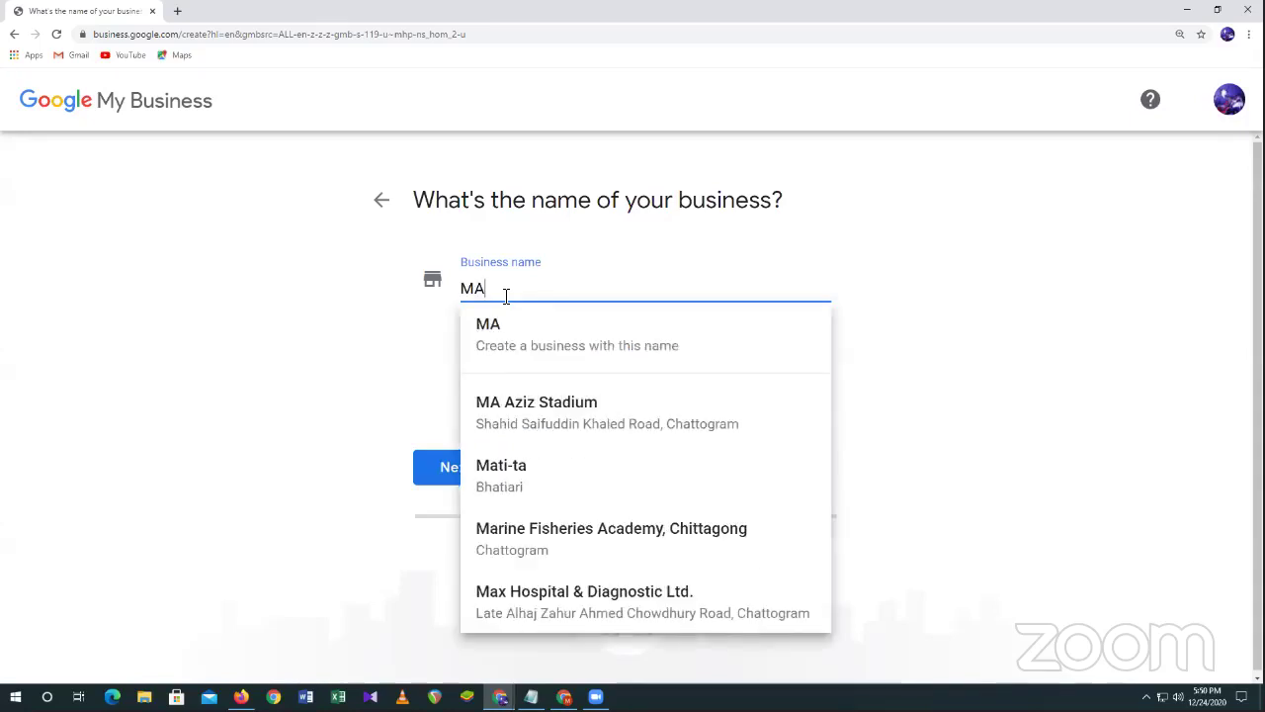
key(BackSpace)
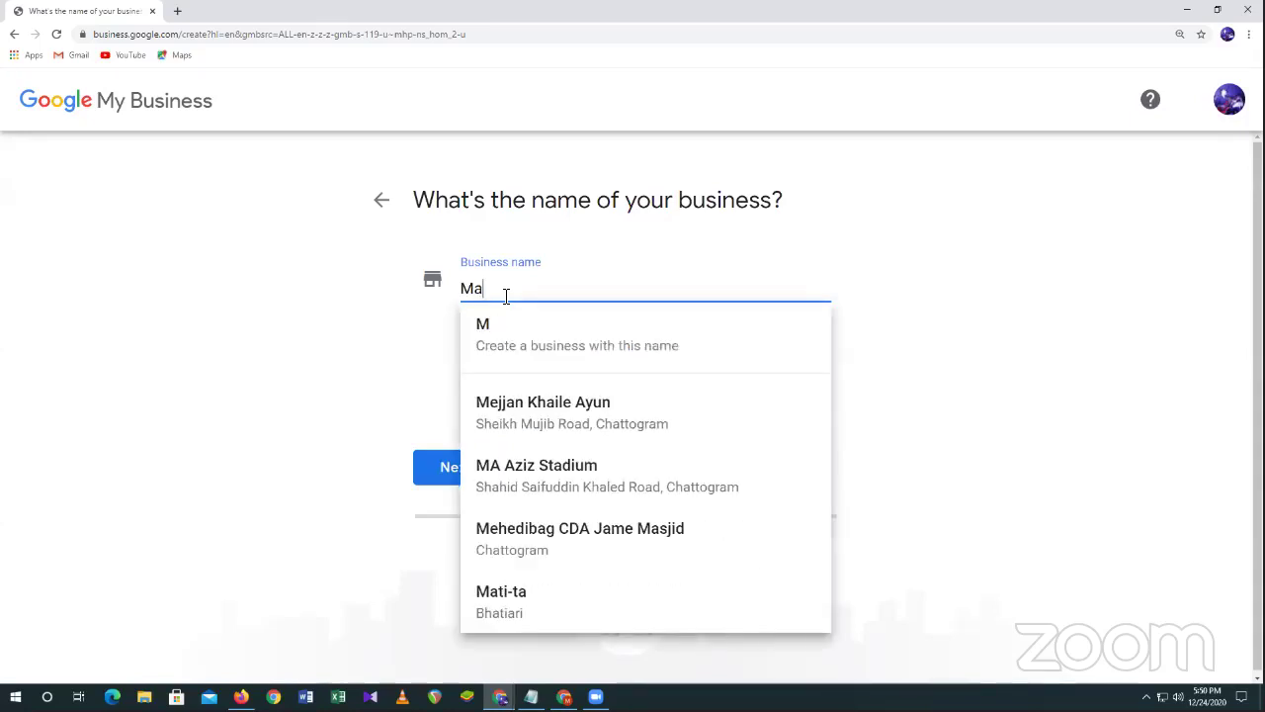
text(arke)
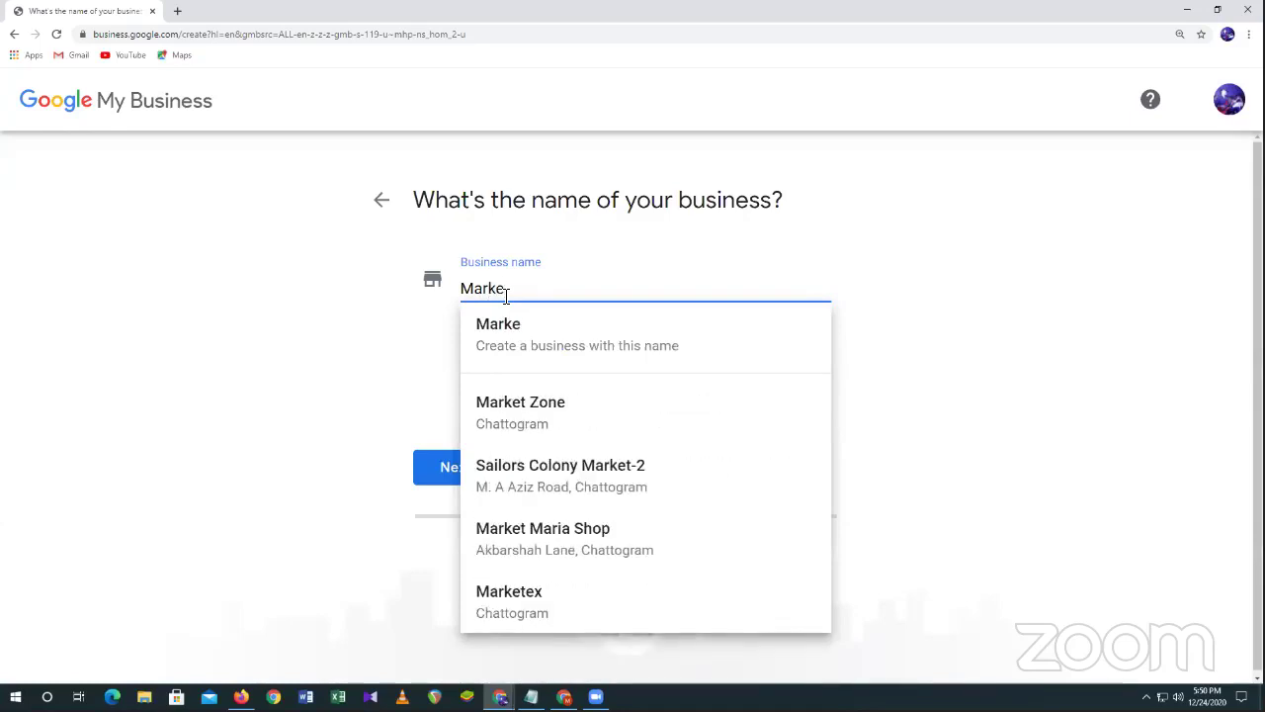
text(tin)
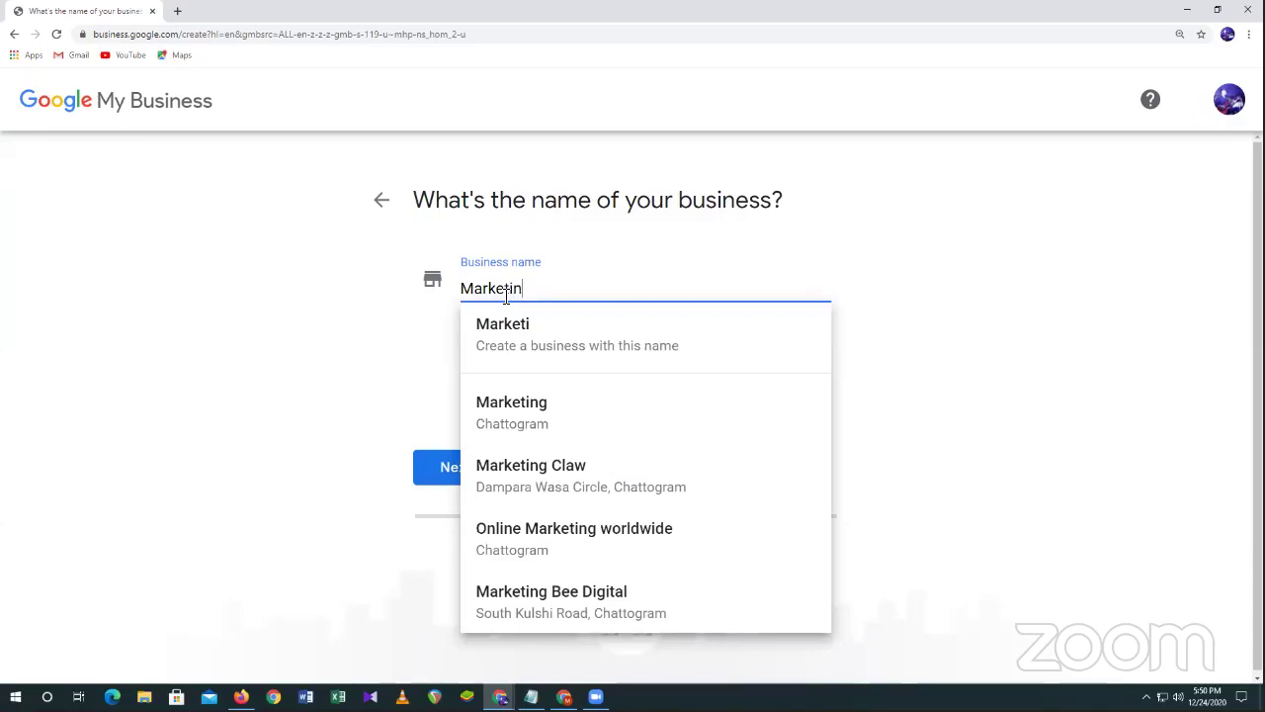
text(g Ag)
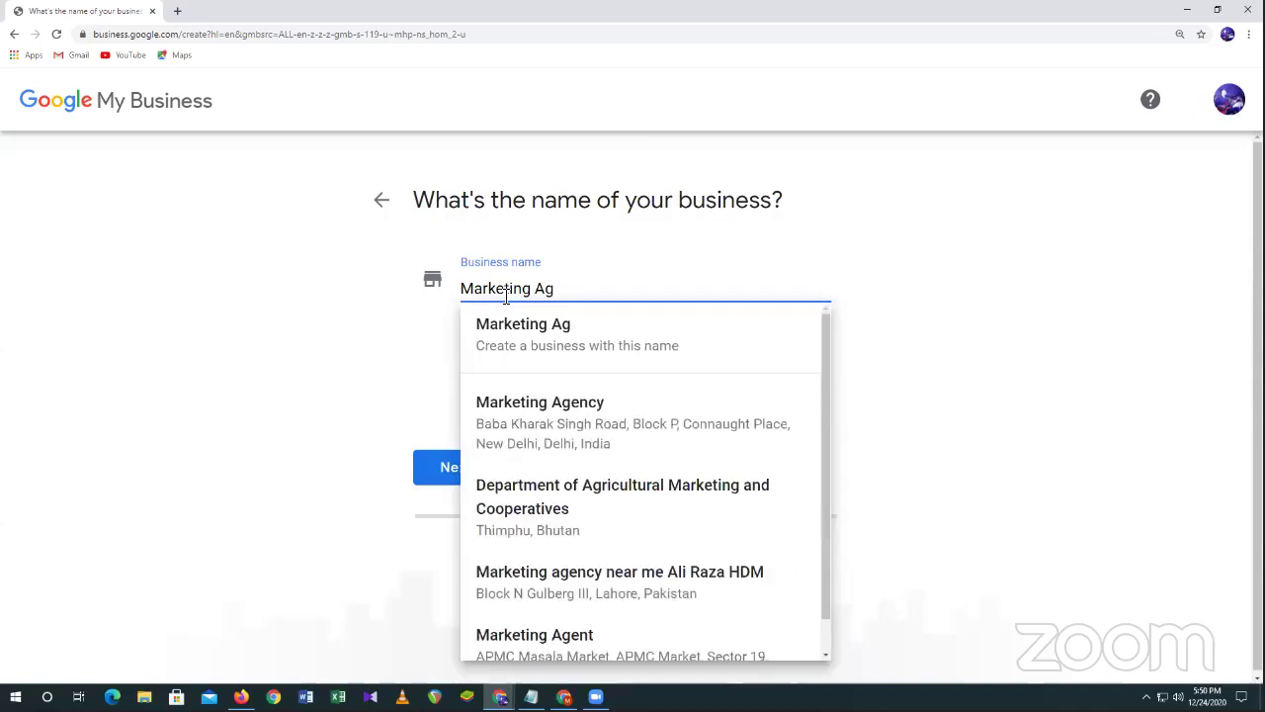
key(BackSpace)
key(BackSpace)
key(BackSpace)
key(BackSpace)
key(BackSpace)
key(BackSpace)
key(BackSpace)
key(BackSpace)
key(BackSpace)
key(BackSpace)
key(BackSpace)
key(BackSpace)
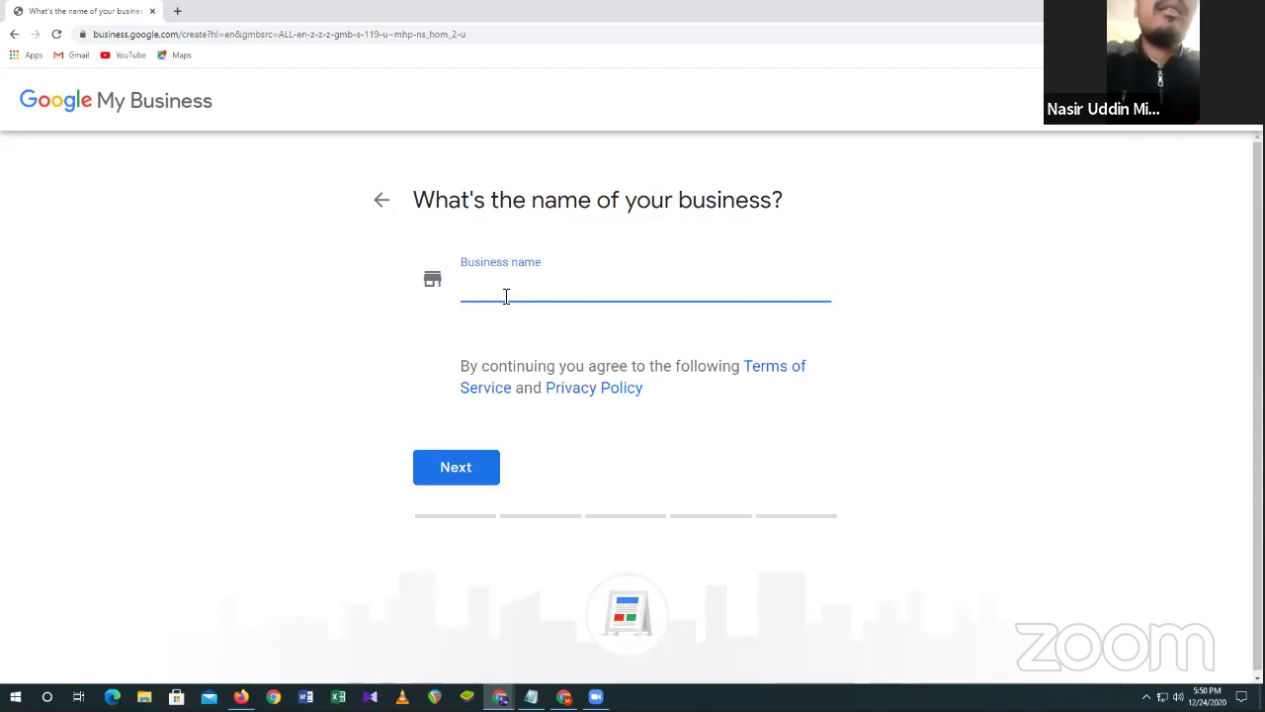
text(N)
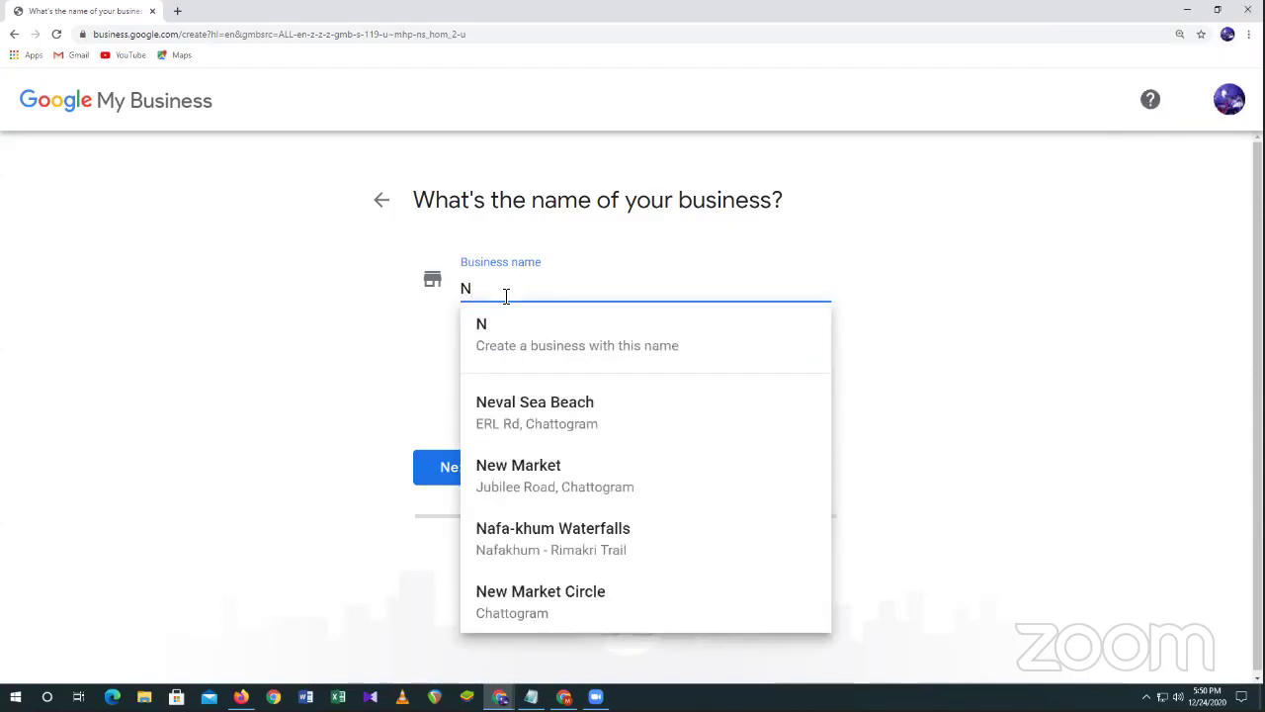
click(383, 204)
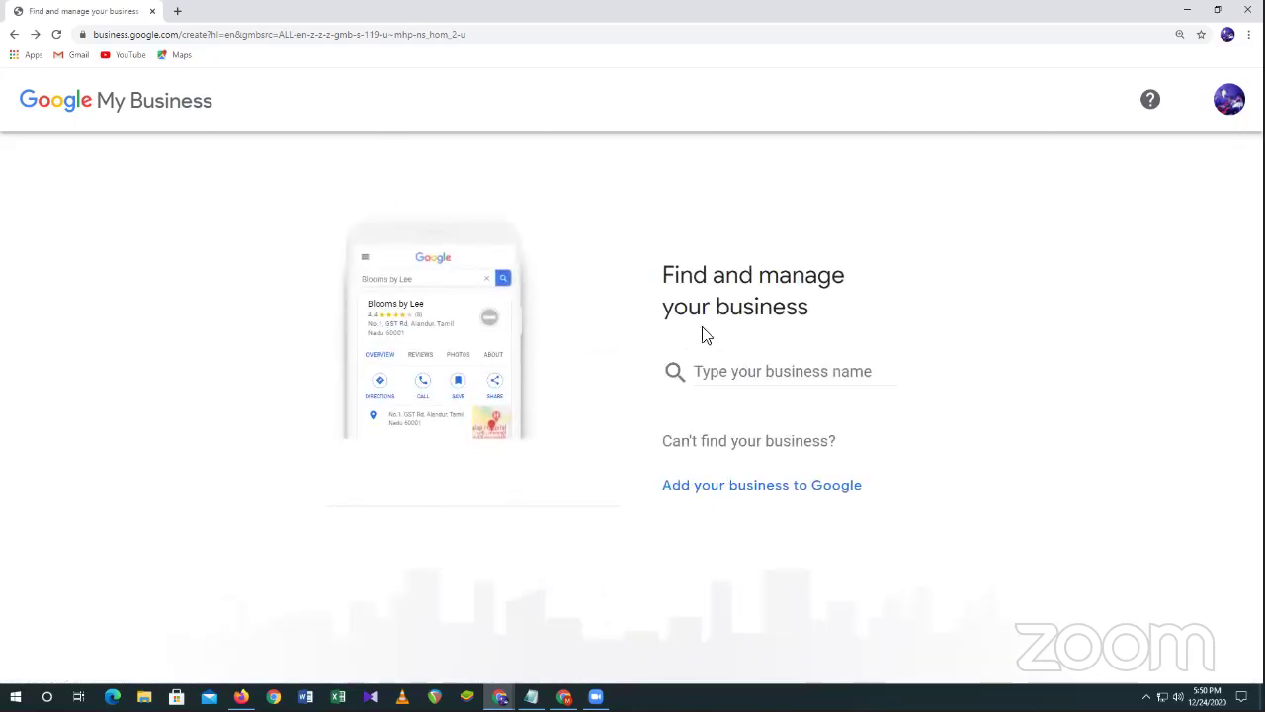
Search again for the owner's name and choose to add a new business
click(745, 376)
text(J)
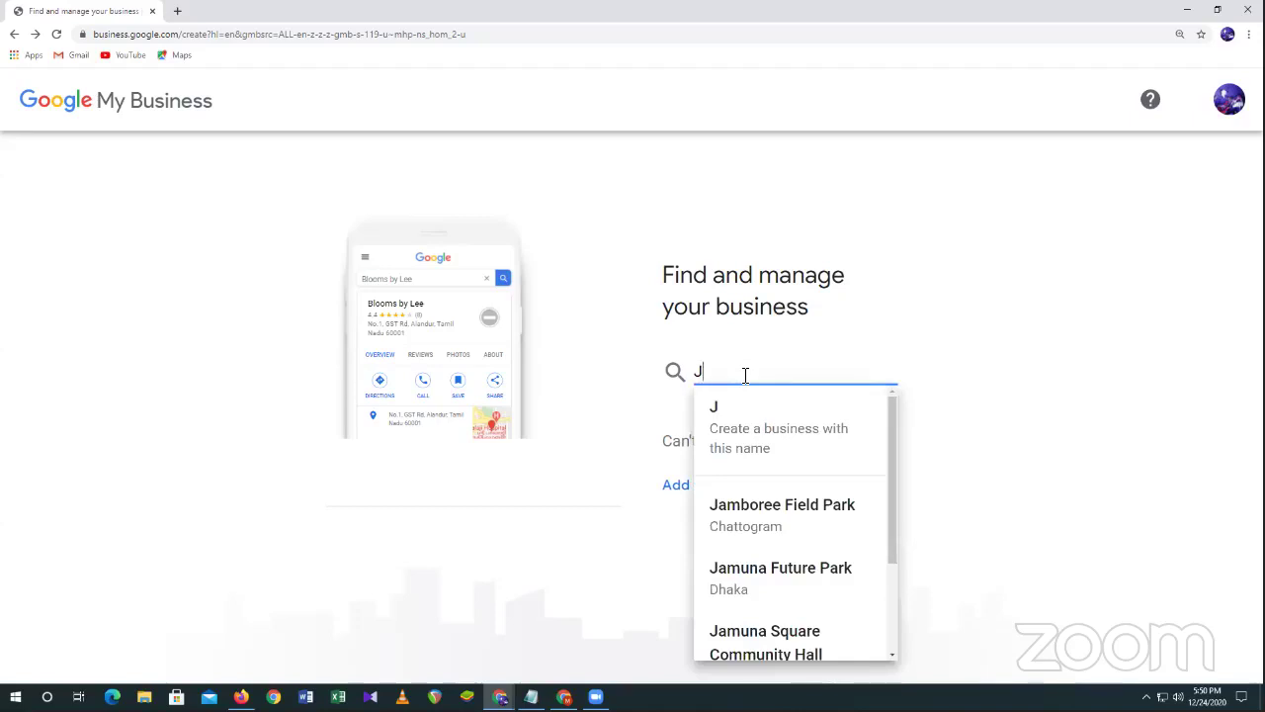
key(BackSpace)
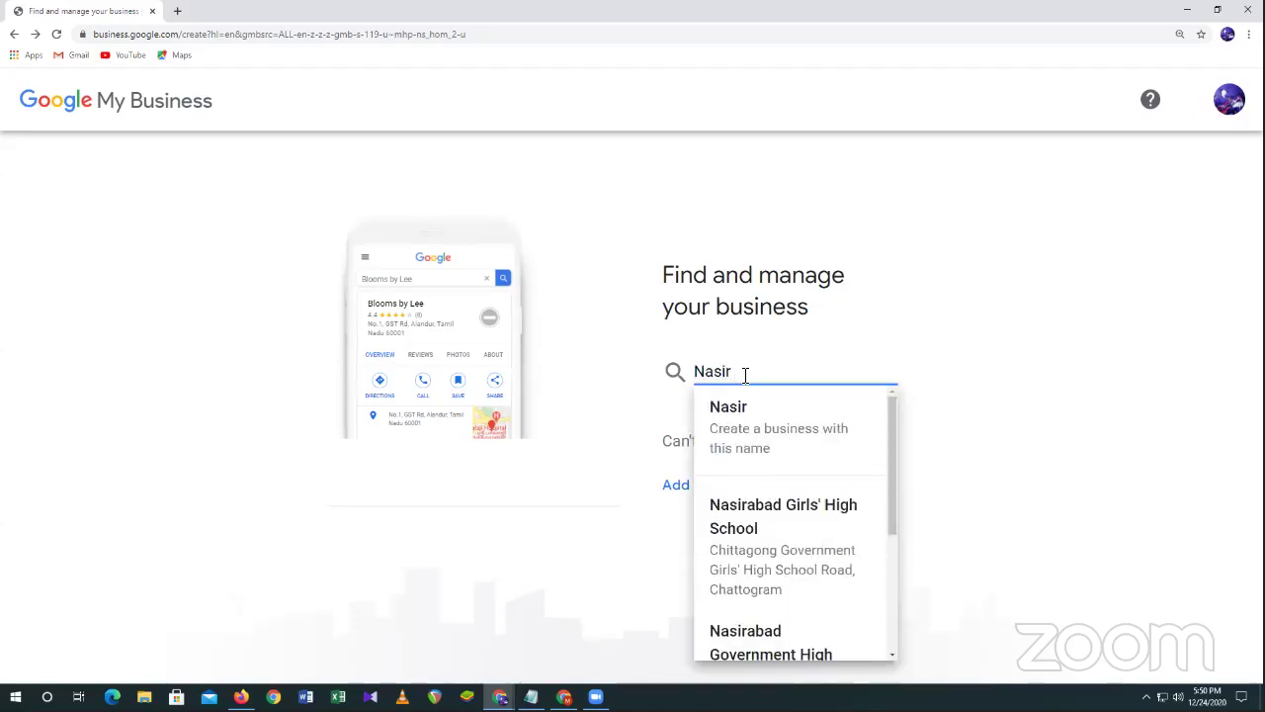
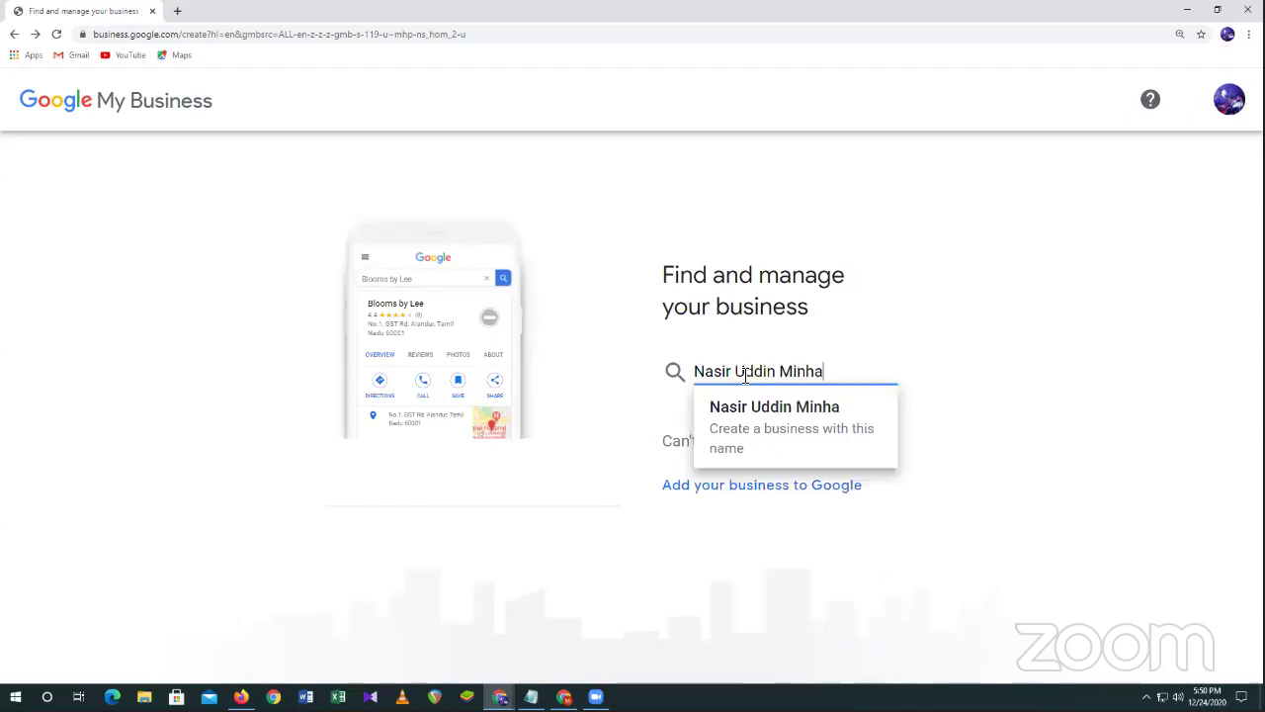
click(721, 484)
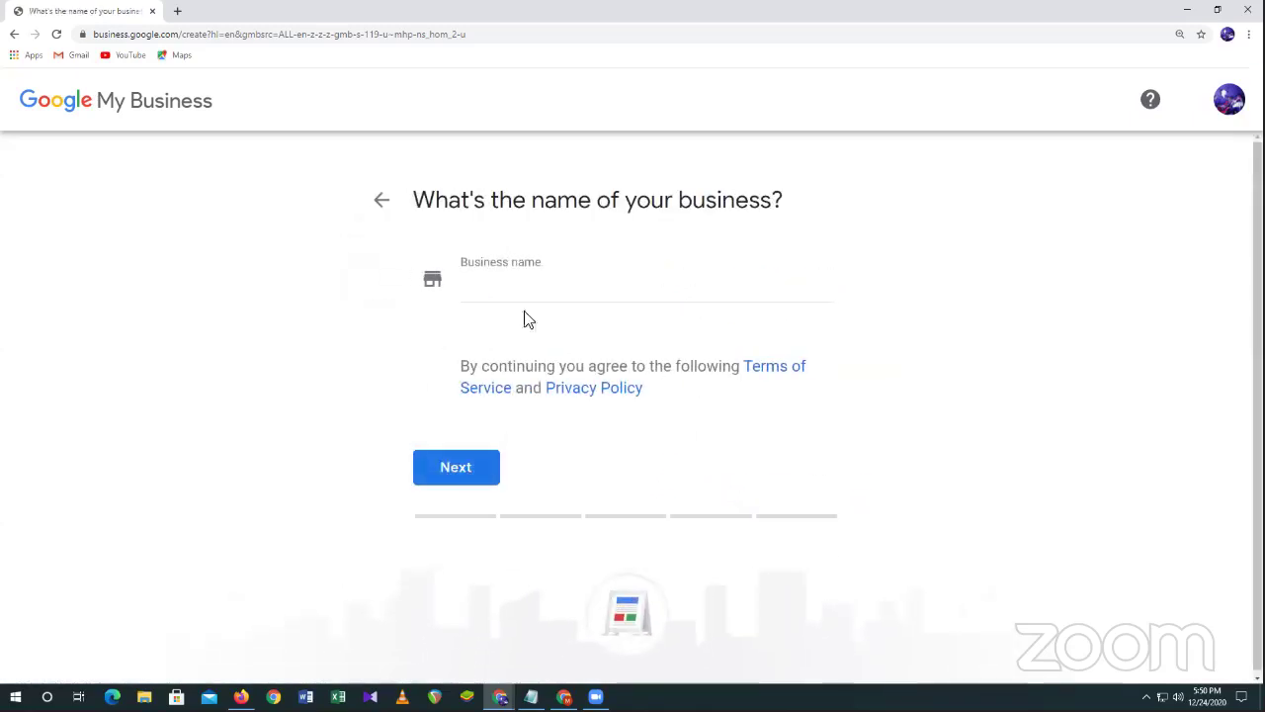
Enter the owner's full name as the business name and continue
click(500, 287)
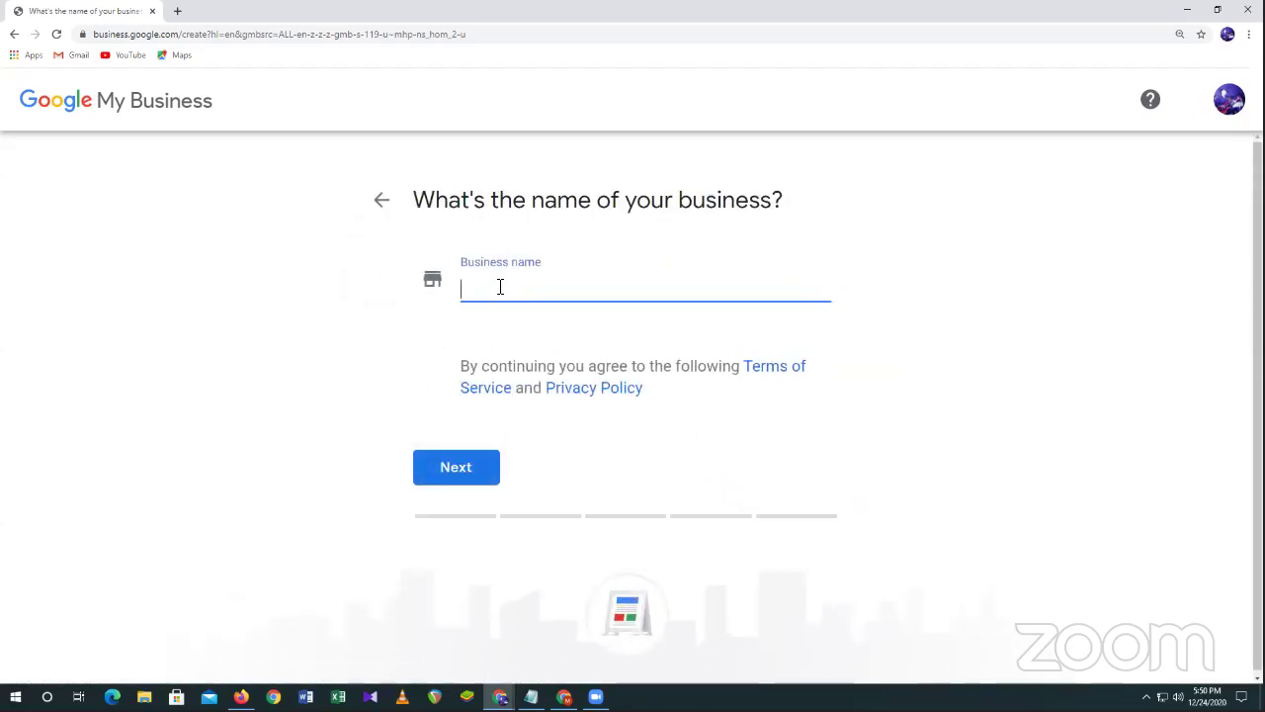
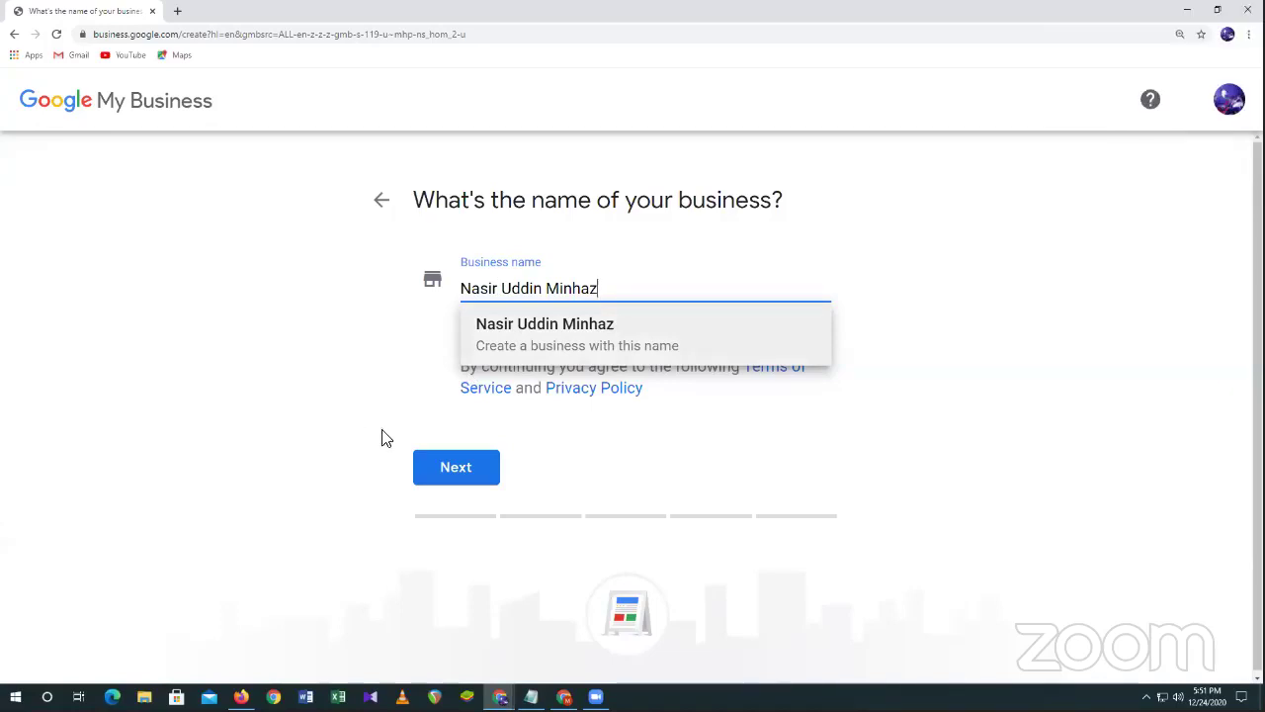
click(451, 472)
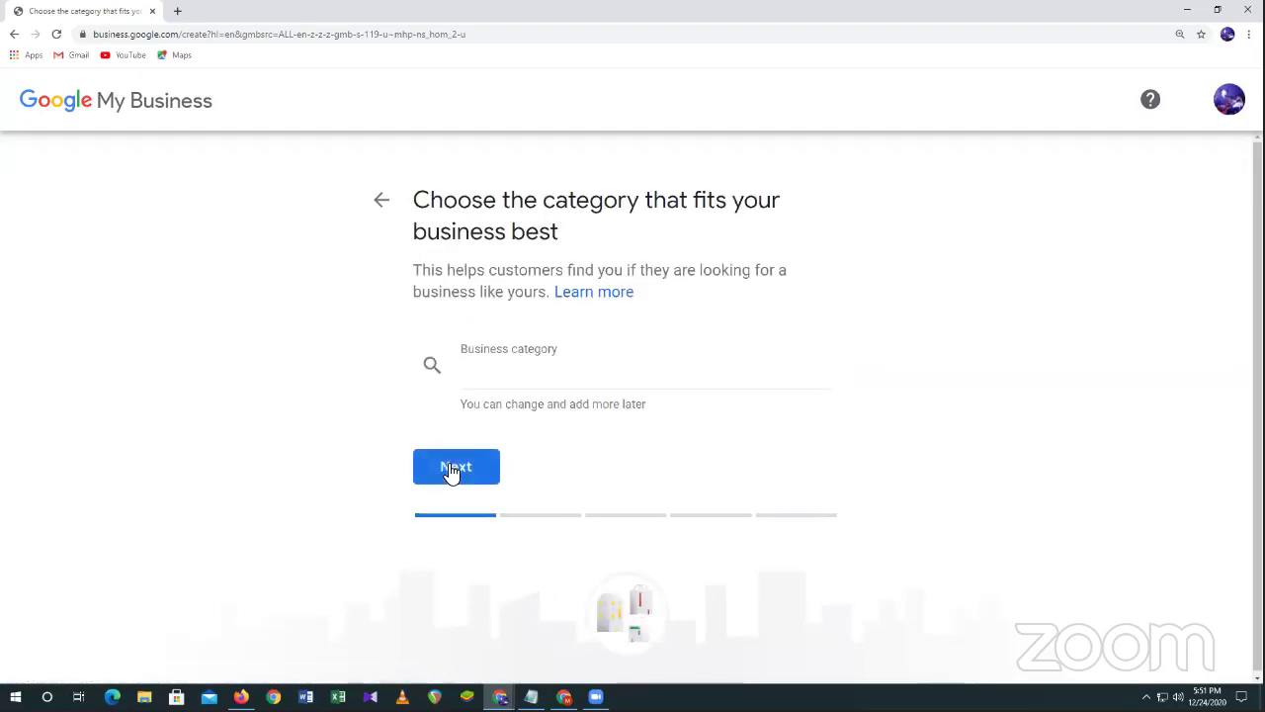
Choose 'Marketing agency' as the category and answer Yes to customers visiting a location
click(550, 366)
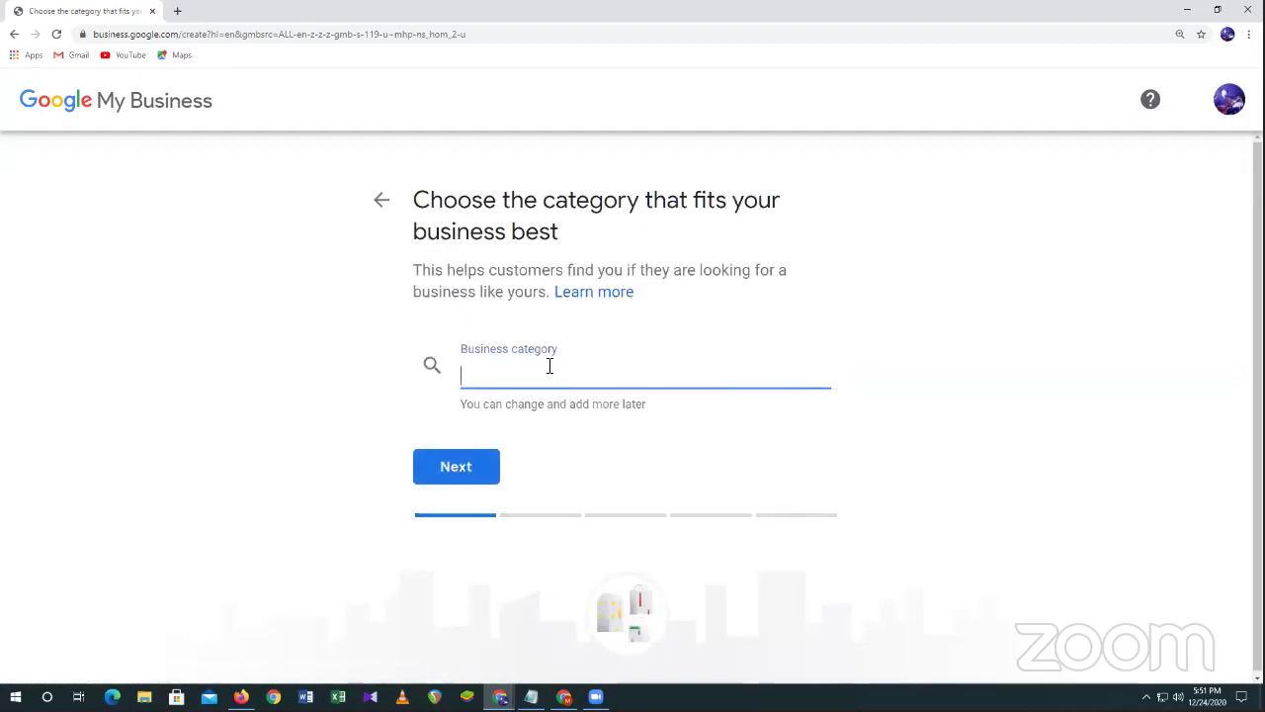
text(Ma)
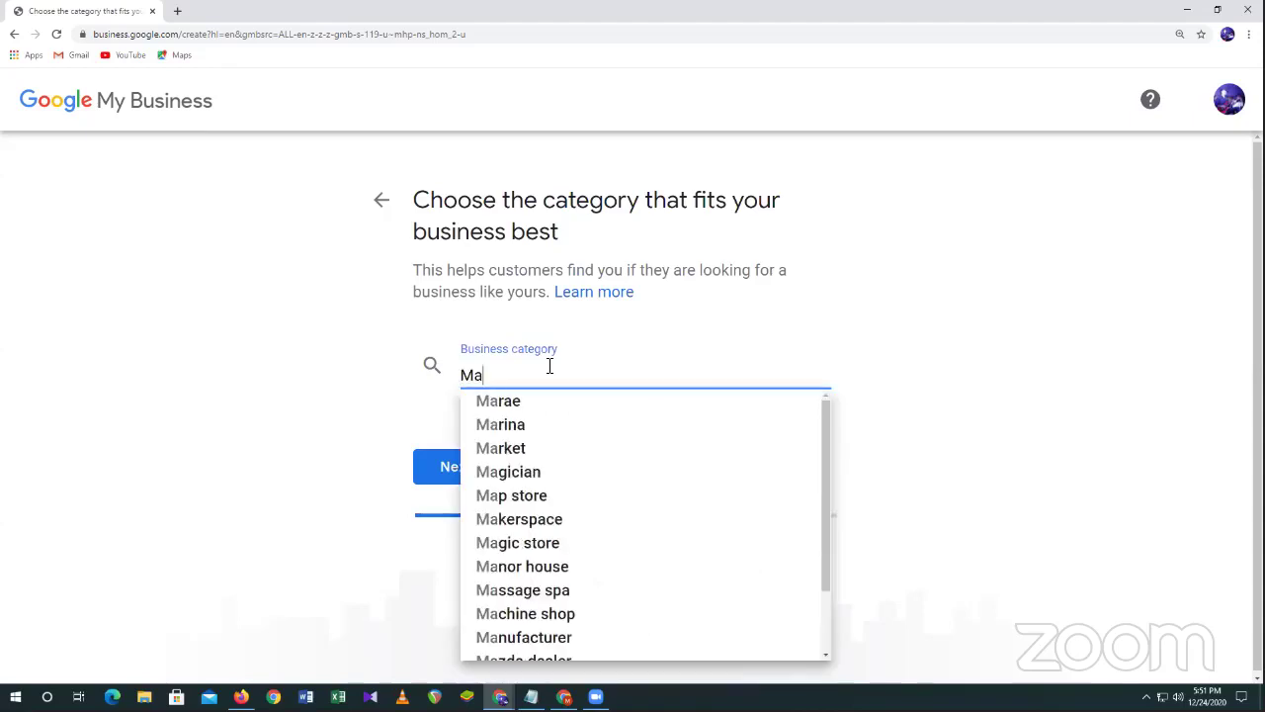
text(rketi)
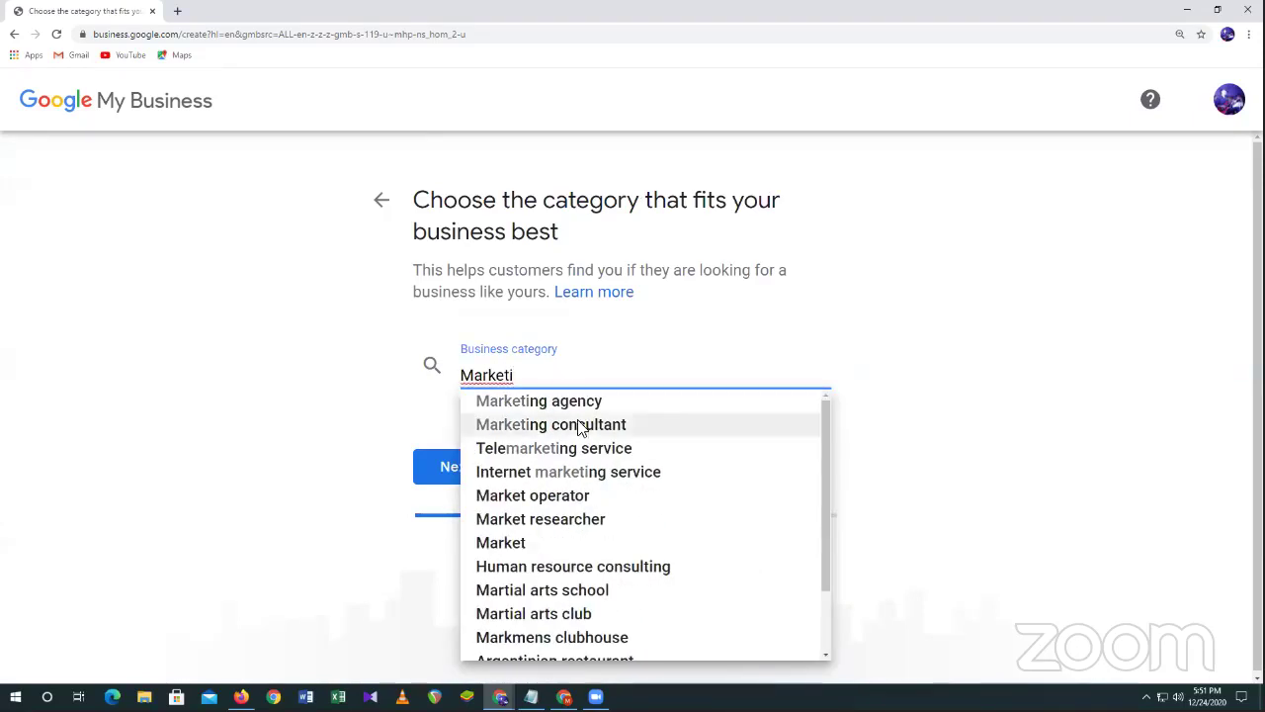
click(579, 402)
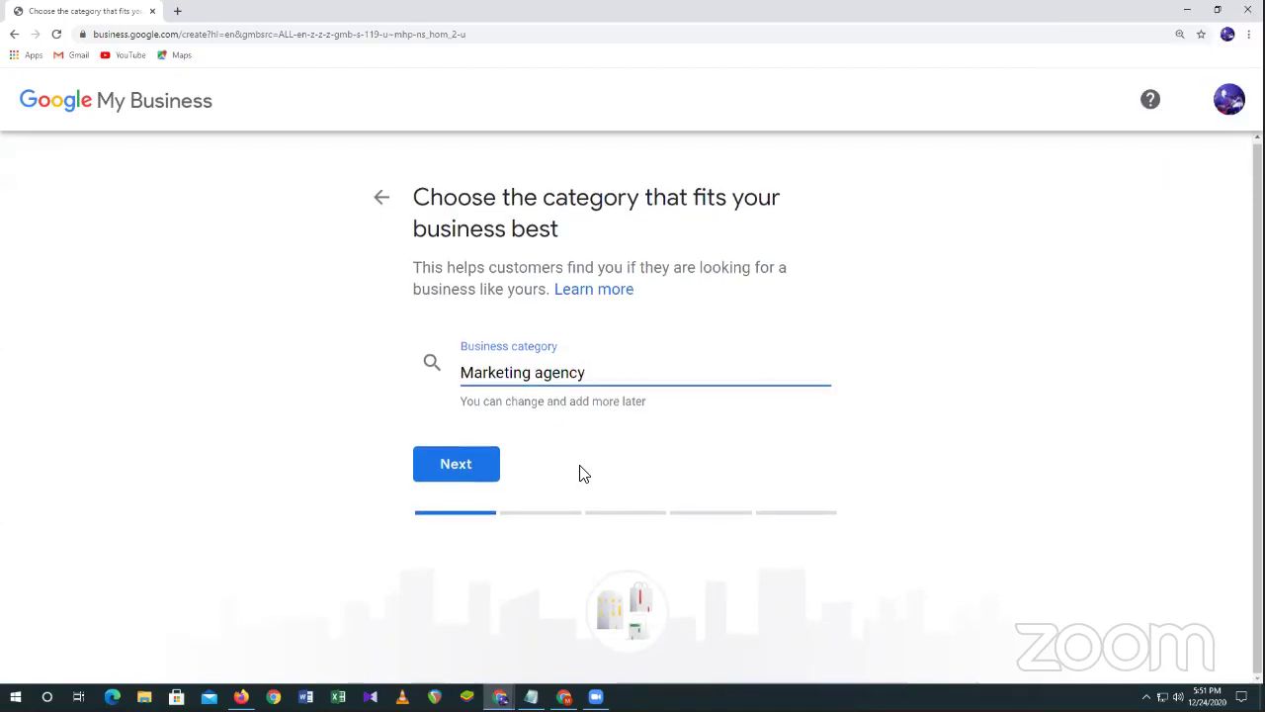
click(479, 465)
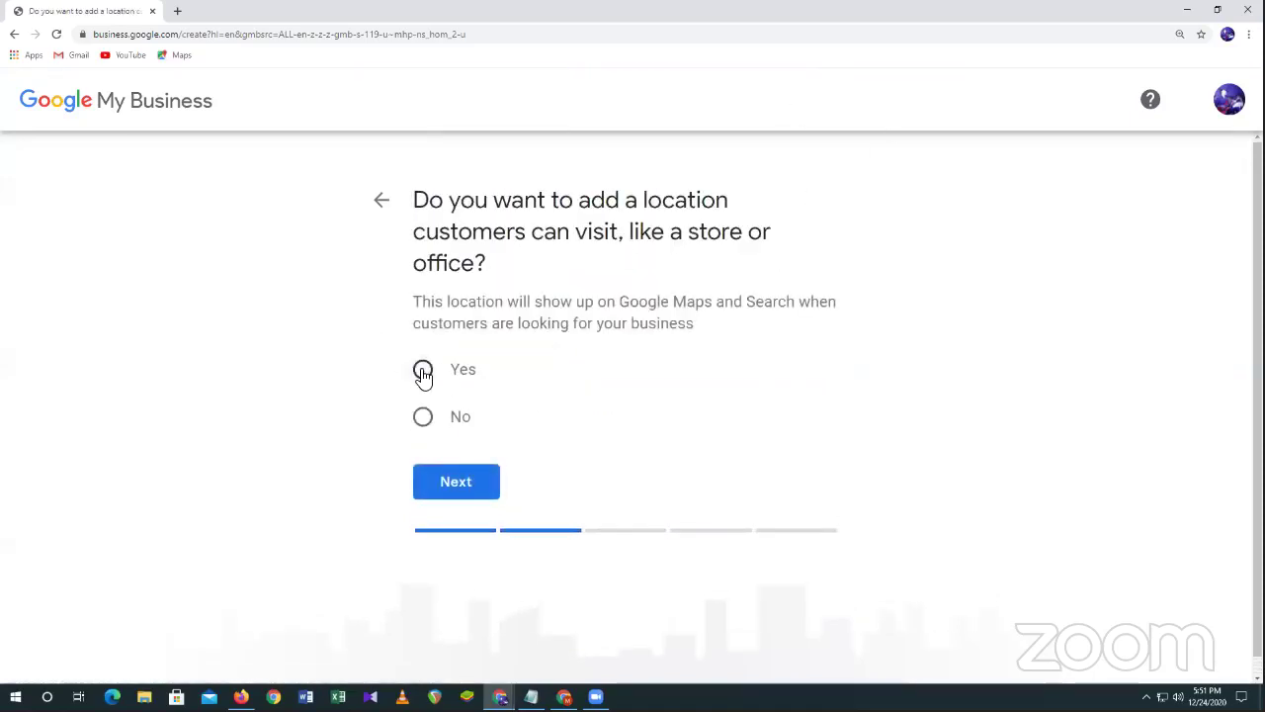
click(423, 369)
click(468, 485)
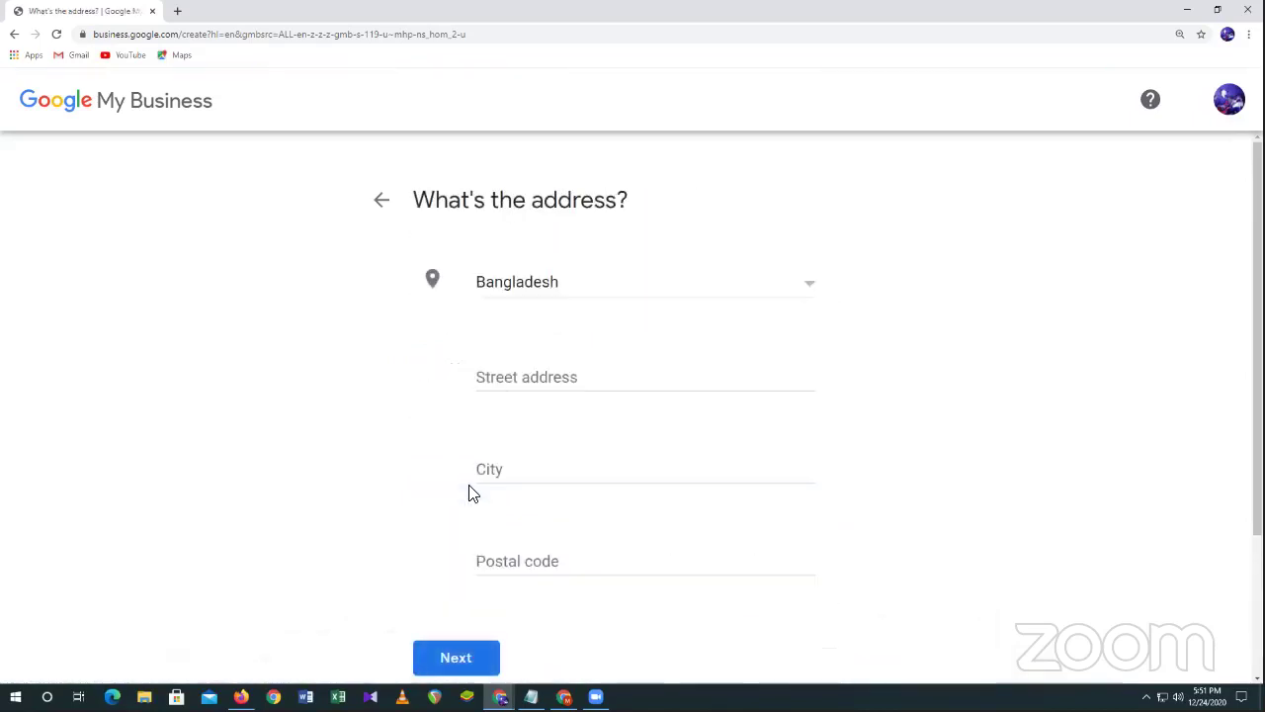
Copy the postal code from the Notepad notes into the Postal code field
scroll(643, 319, down, 1)
scroll(701, 286, up, 1)
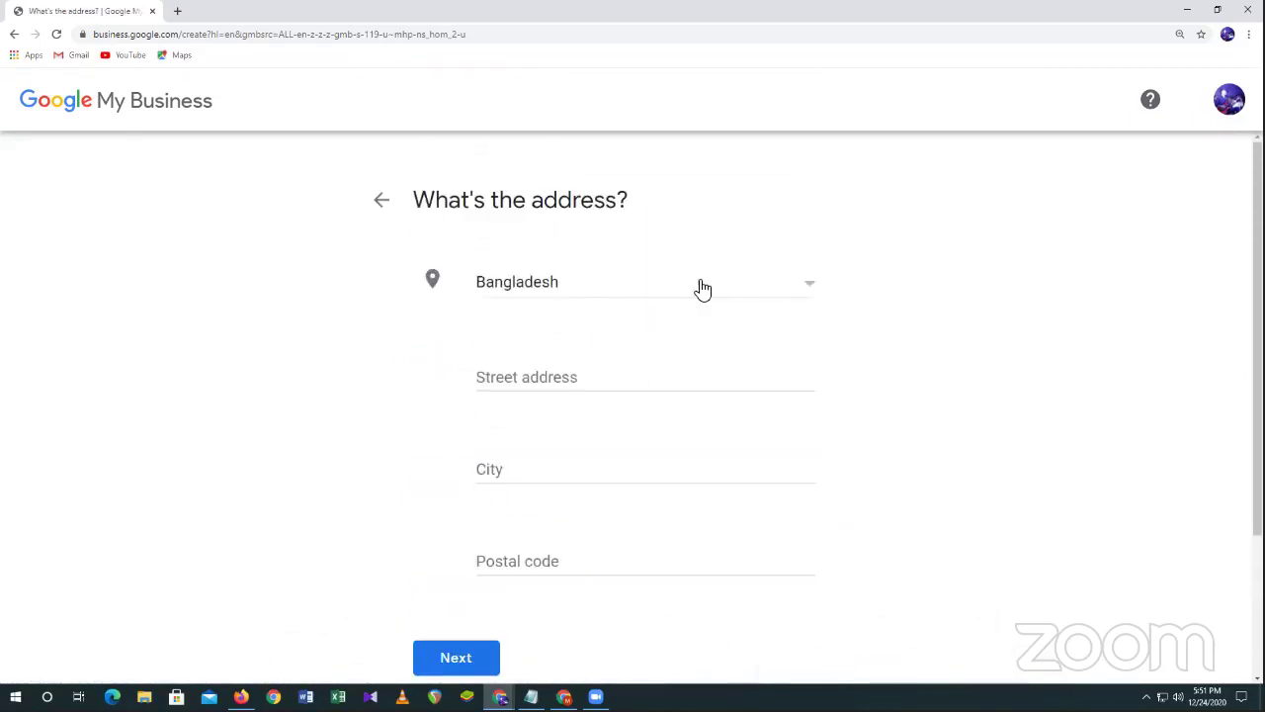
click(540, 385)
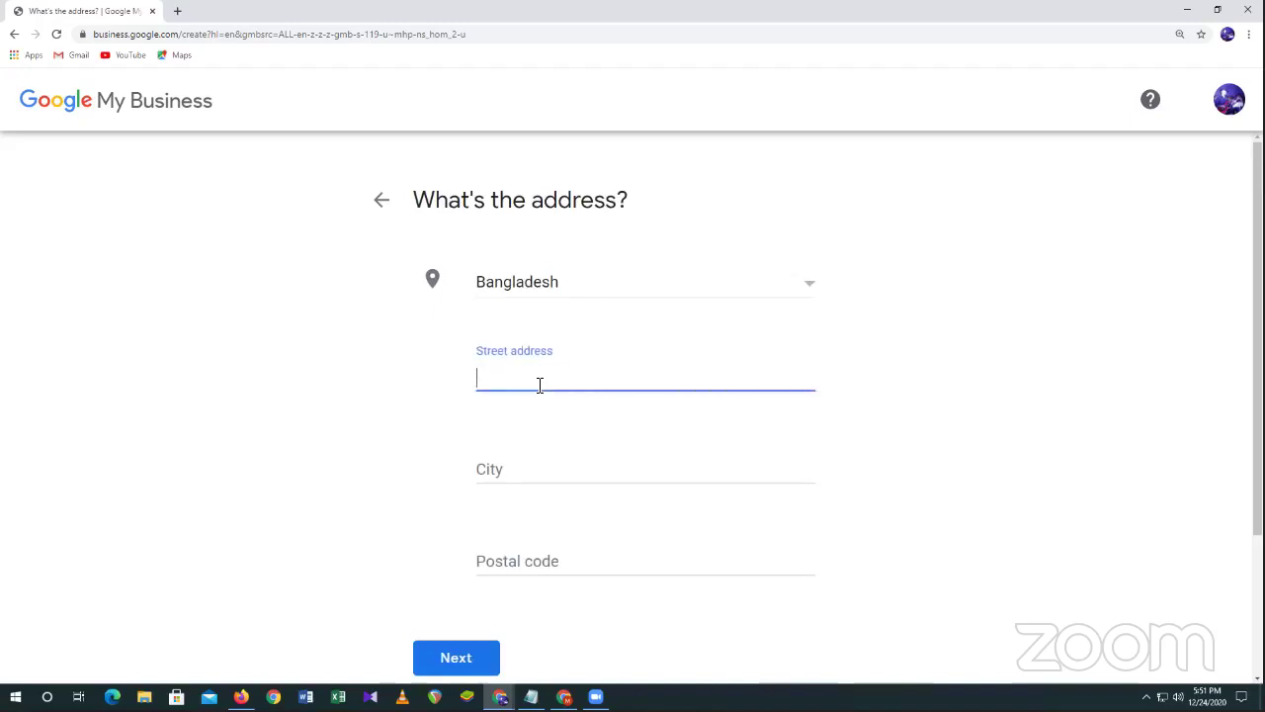
scroll(533, 470, down, 1)
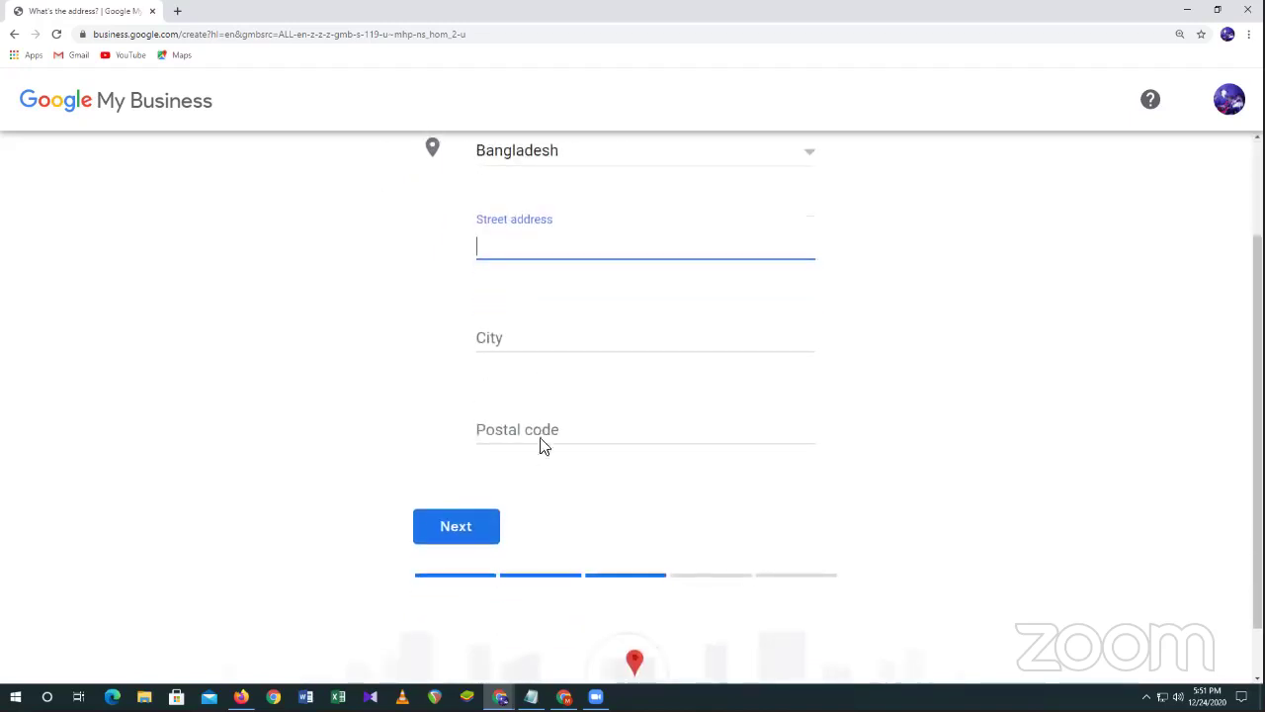
click(530, 696)
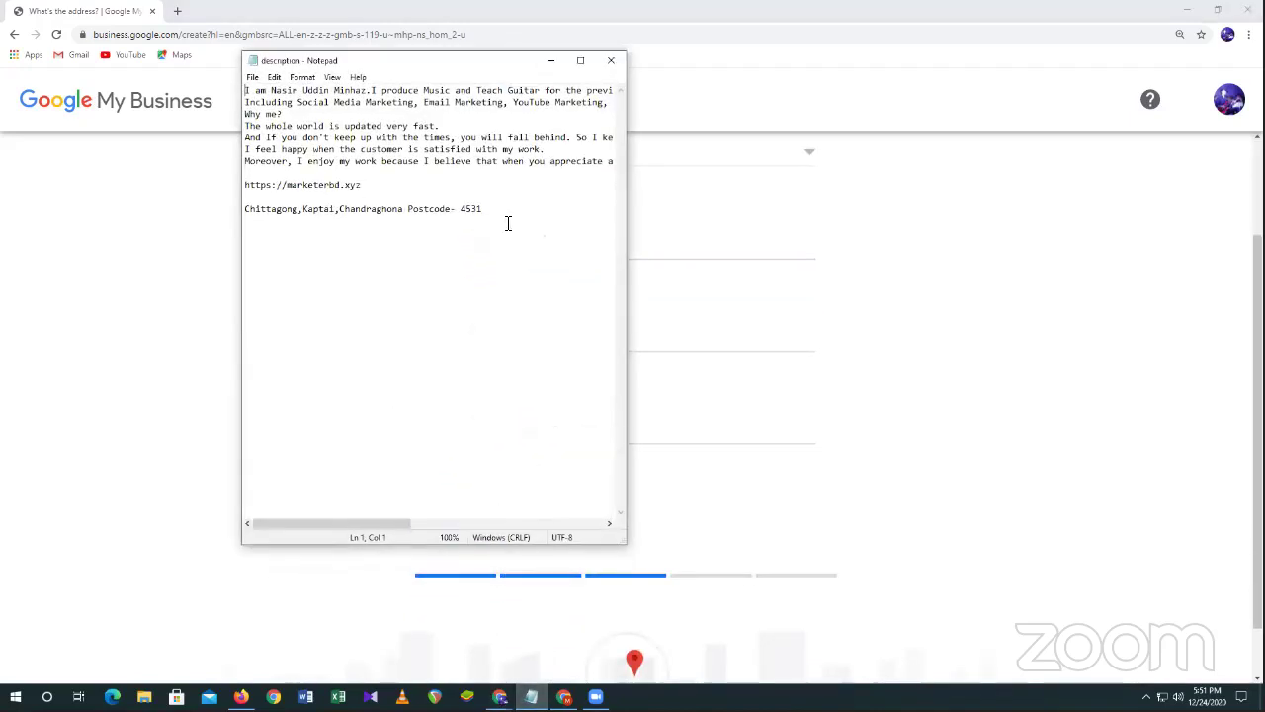
drag(484, 208, 460, 208)
right_click(464, 209)
click(514, 254)
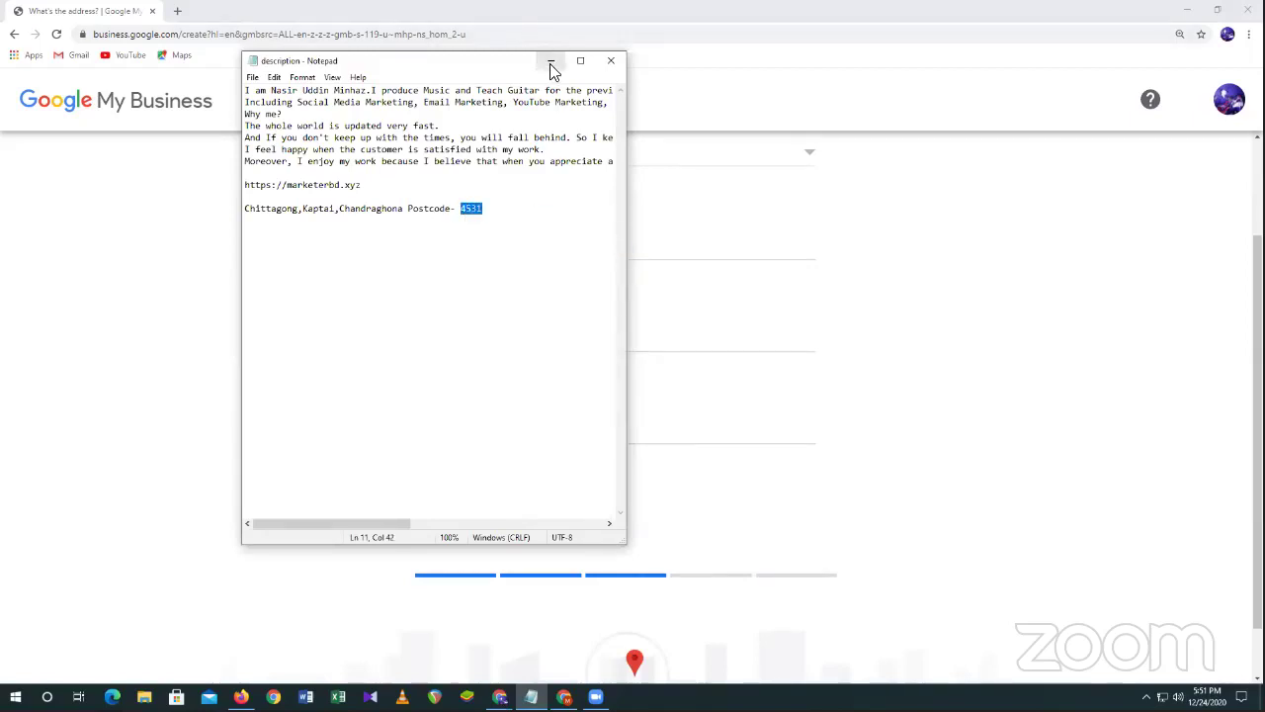
click(551, 61)
click(523, 437)
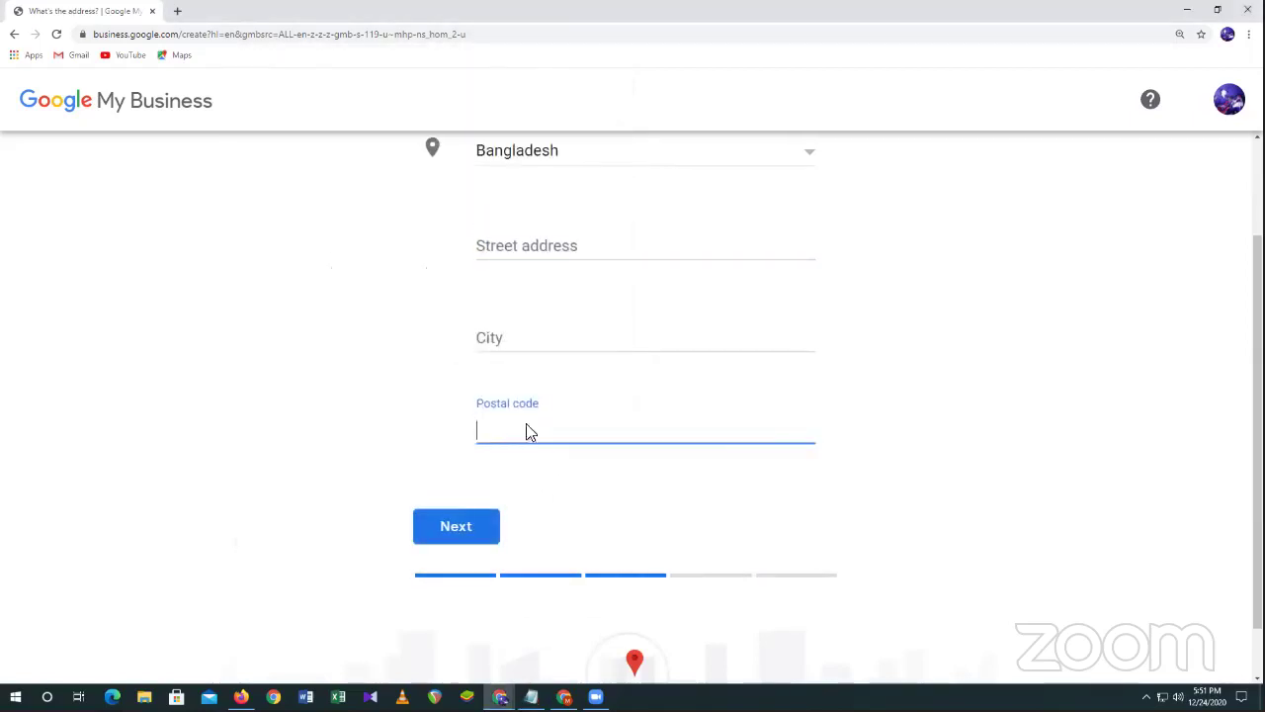
right_click(520, 426)
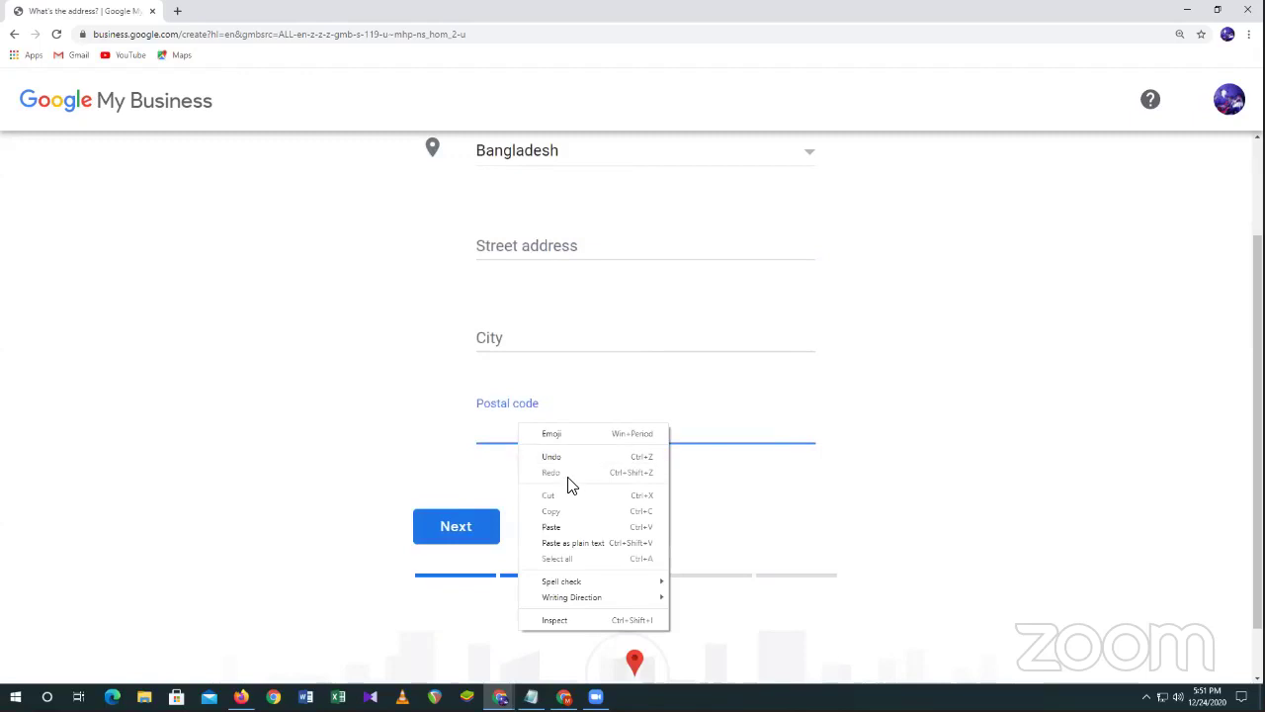
click(551, 526)
click(525, 333)
Keep Bangladesh as the selected country
scroll(538, 237, up, 1)
scroll(528, 307, down, 1)
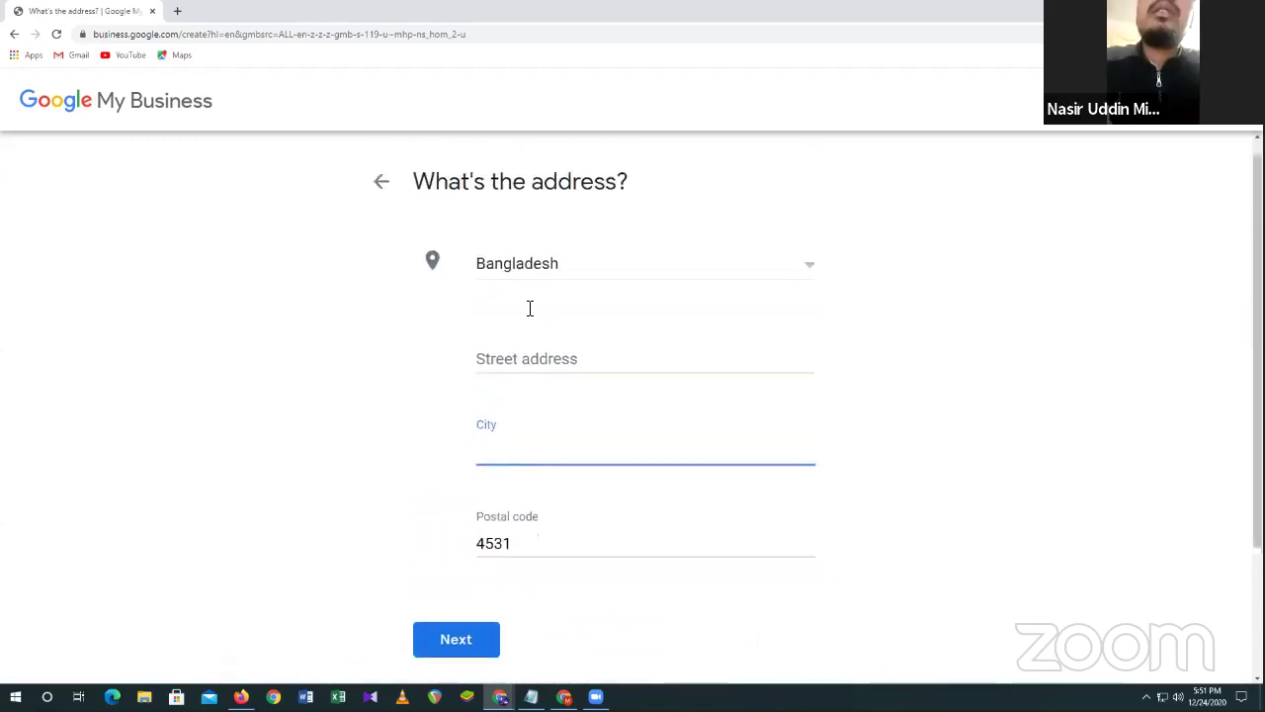
click(521, 308)
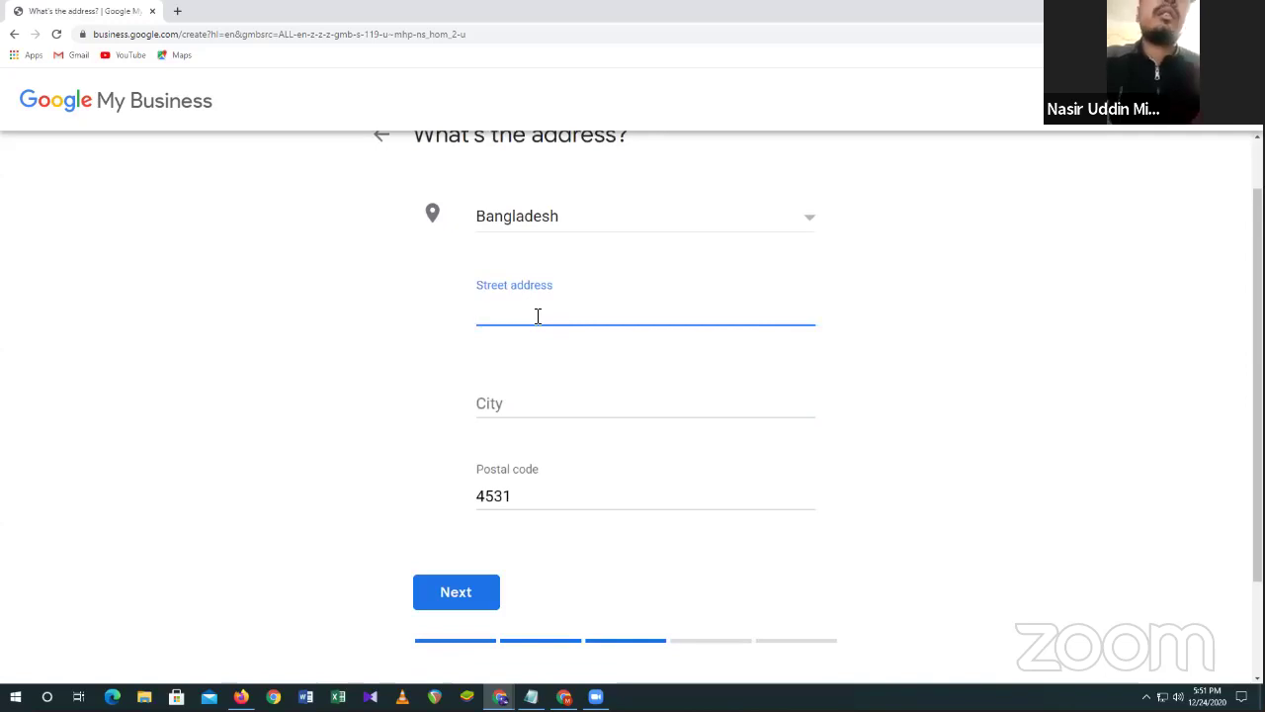
scroll(588, 306, up, 1)
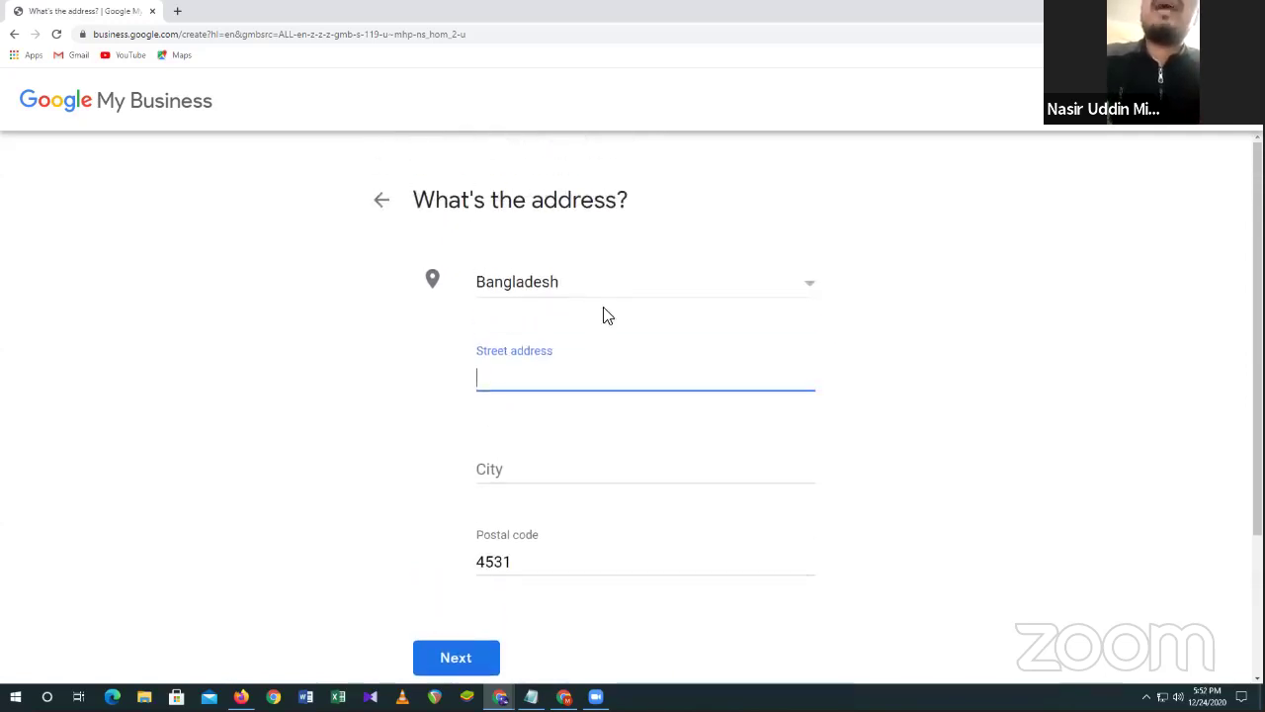
click(615, 284)
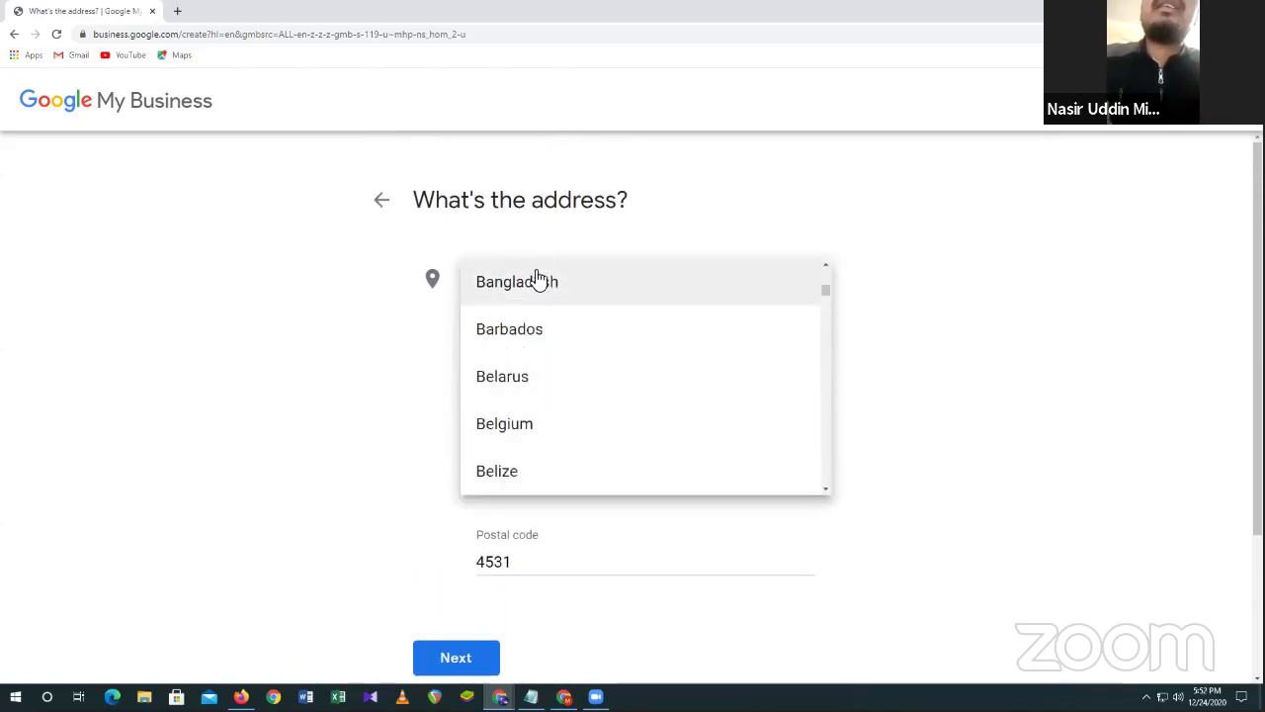
click(537, 280)
Copy the street part of the address from the notes into Street address
click(540, 376)
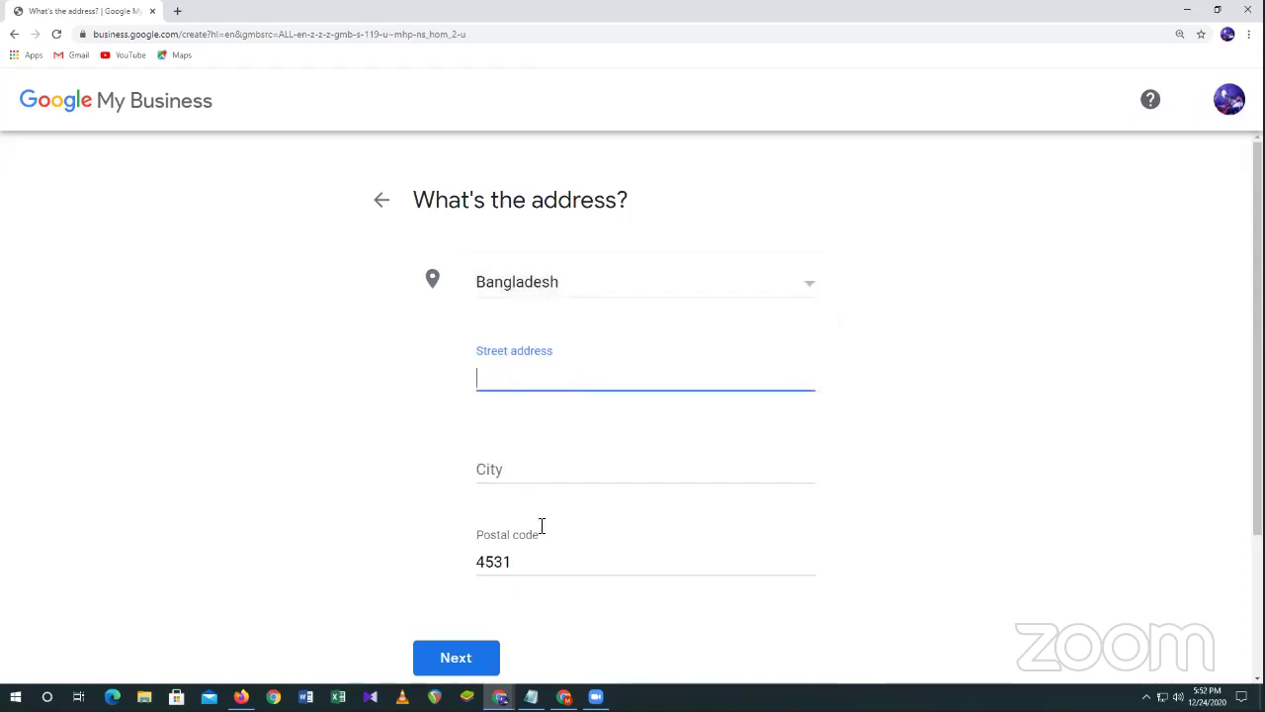
mouse_move(531, 696)
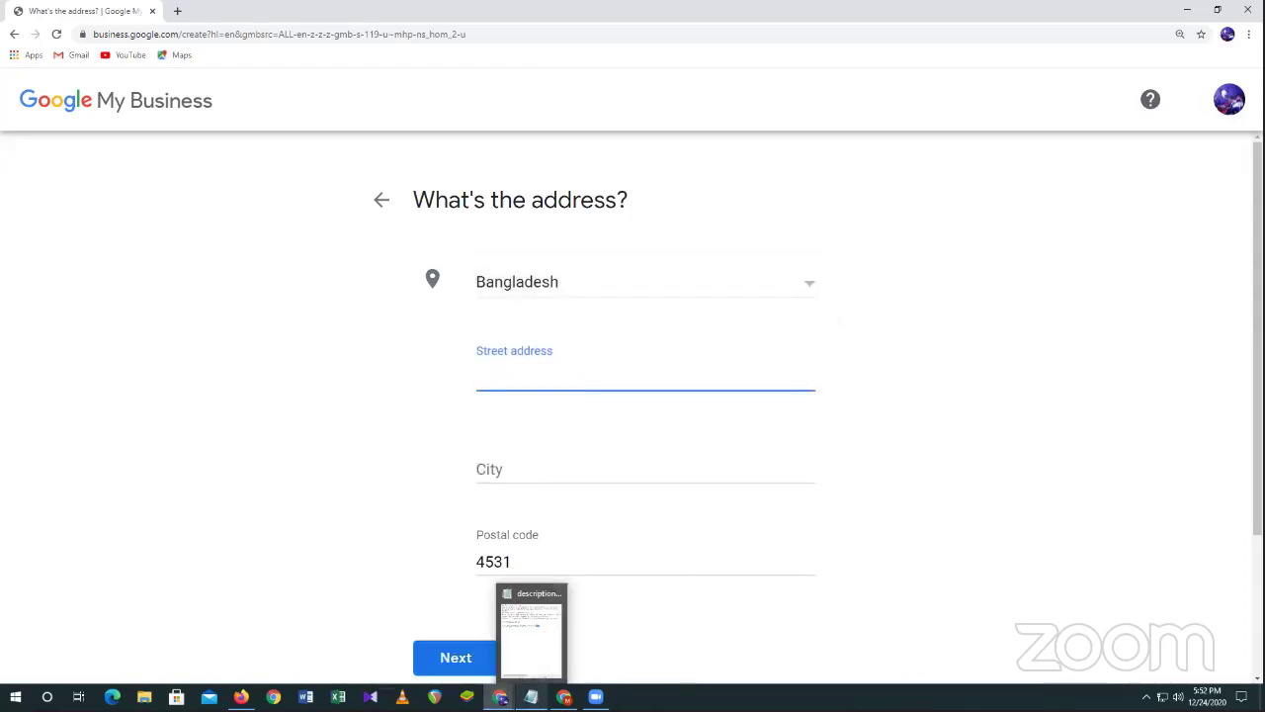
click(523, 641)
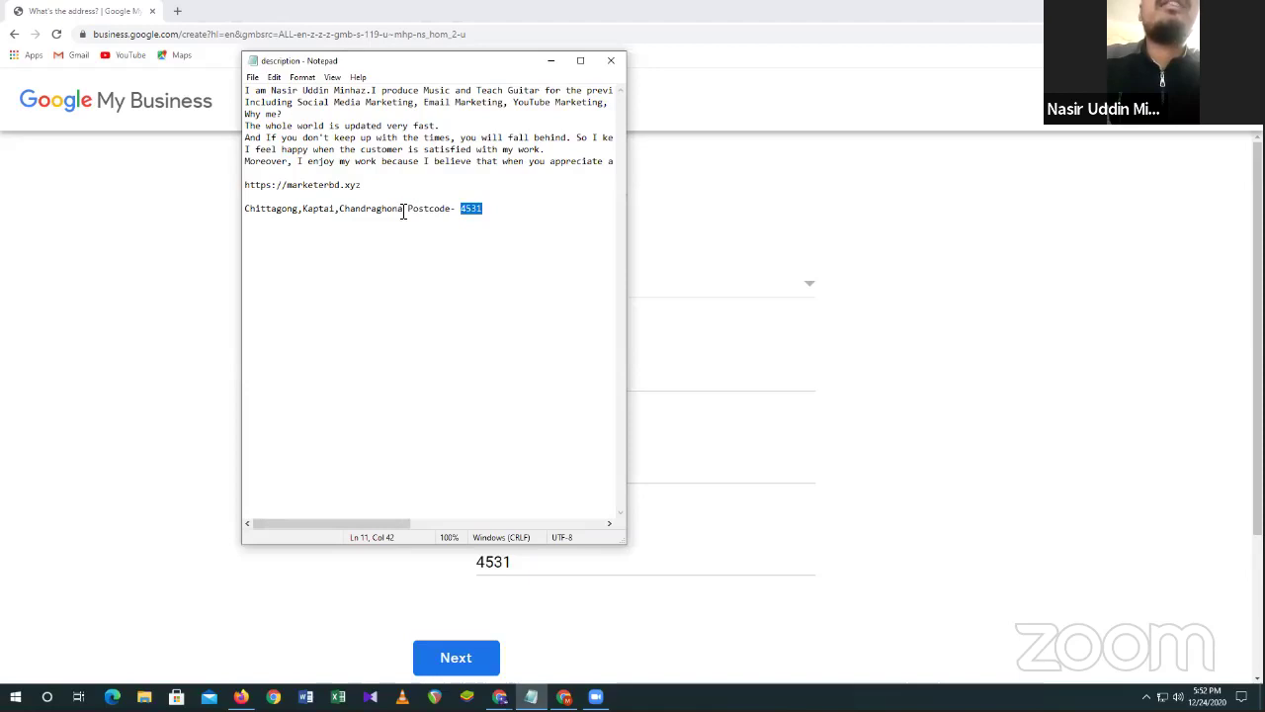
drag(403, 210, 251, 220)
click(250, 220)
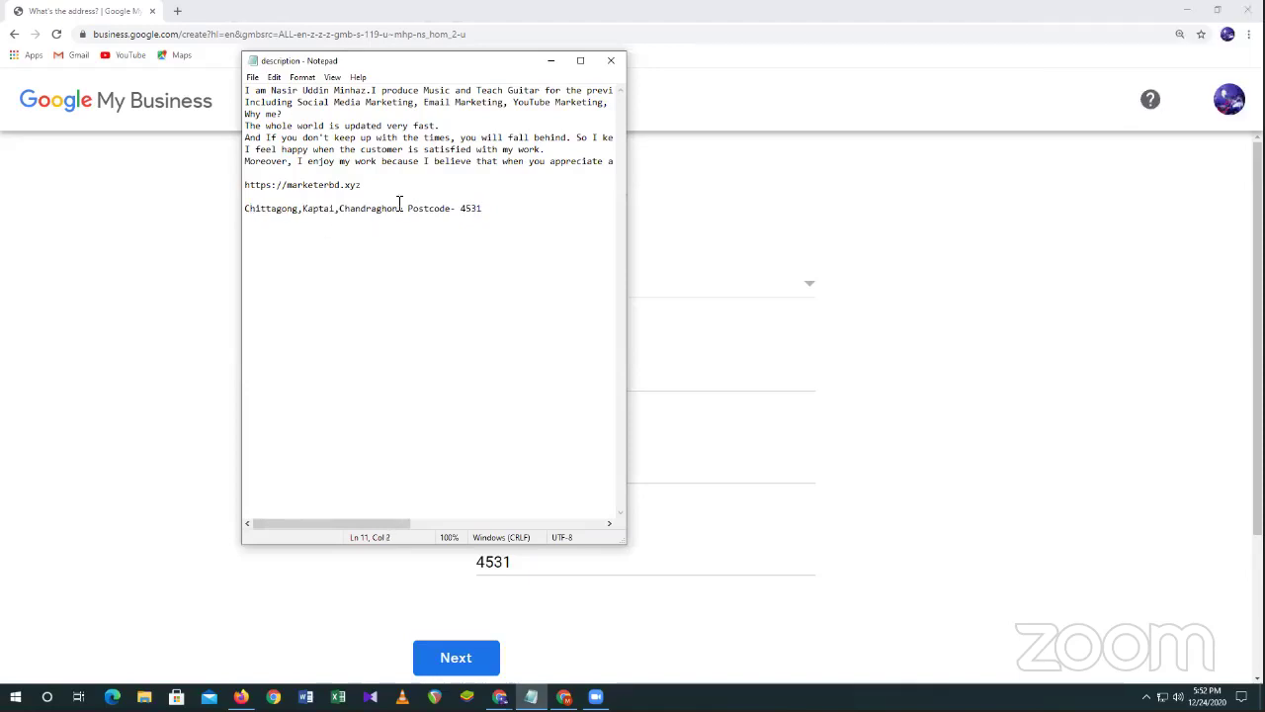
drag(366, 215, 221, 218)
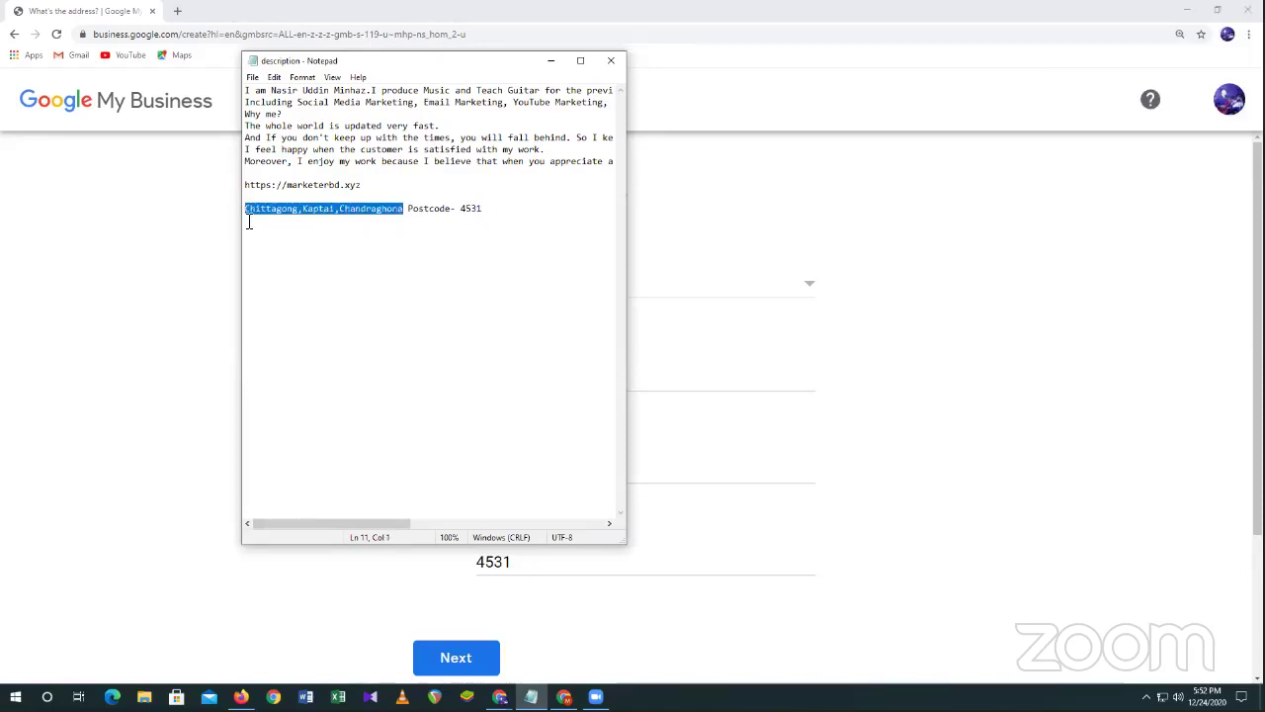
right_click(340, 211)
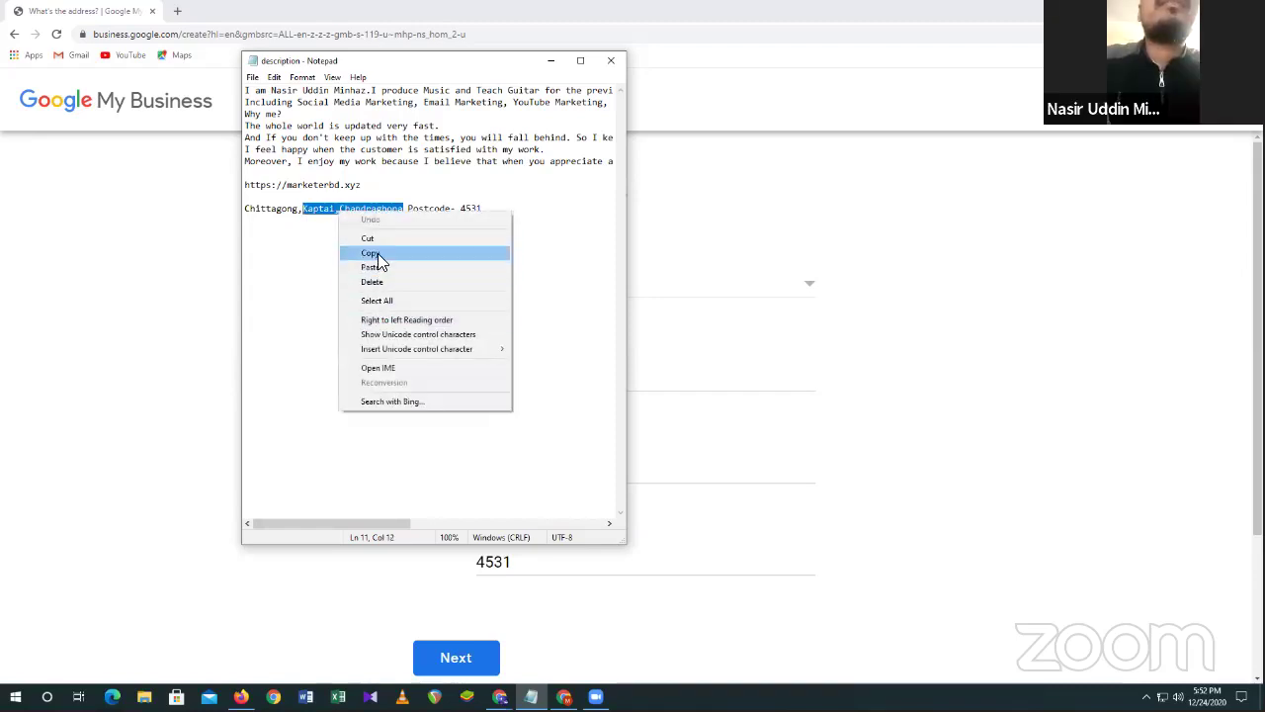
click(378, 255)
click(550, 60)
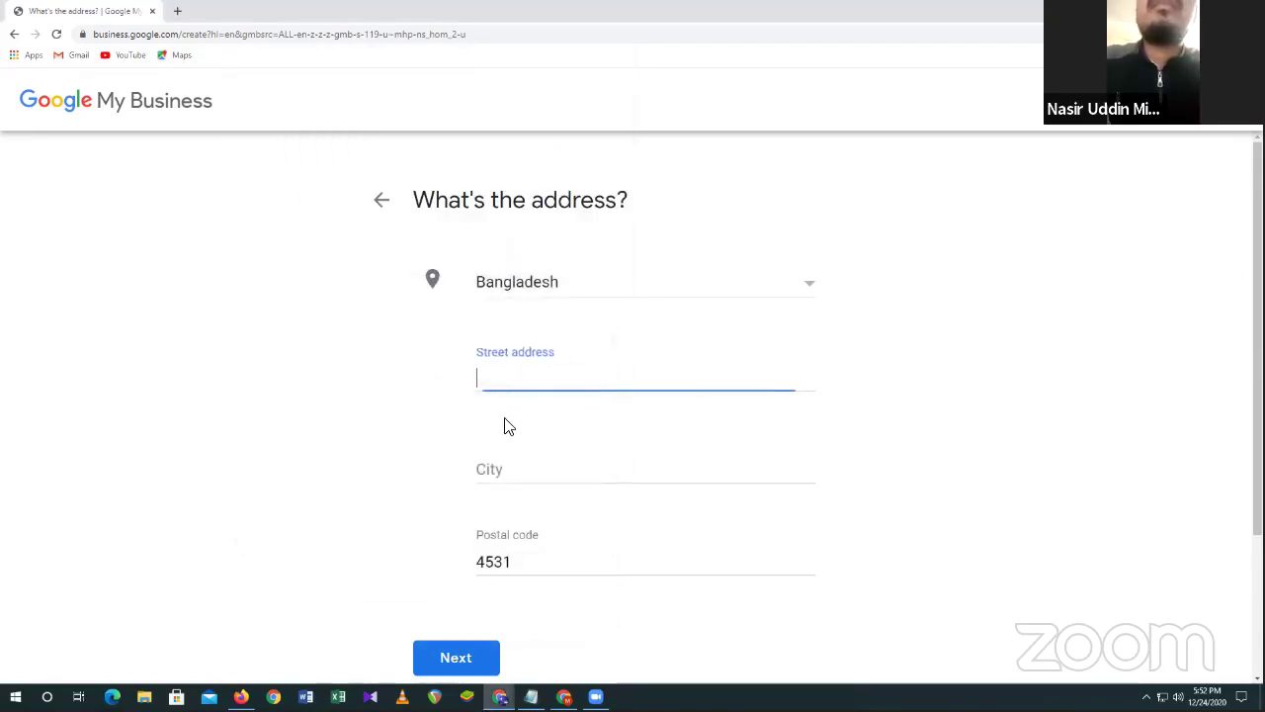
right_click(491, 376)
click(524, 478)
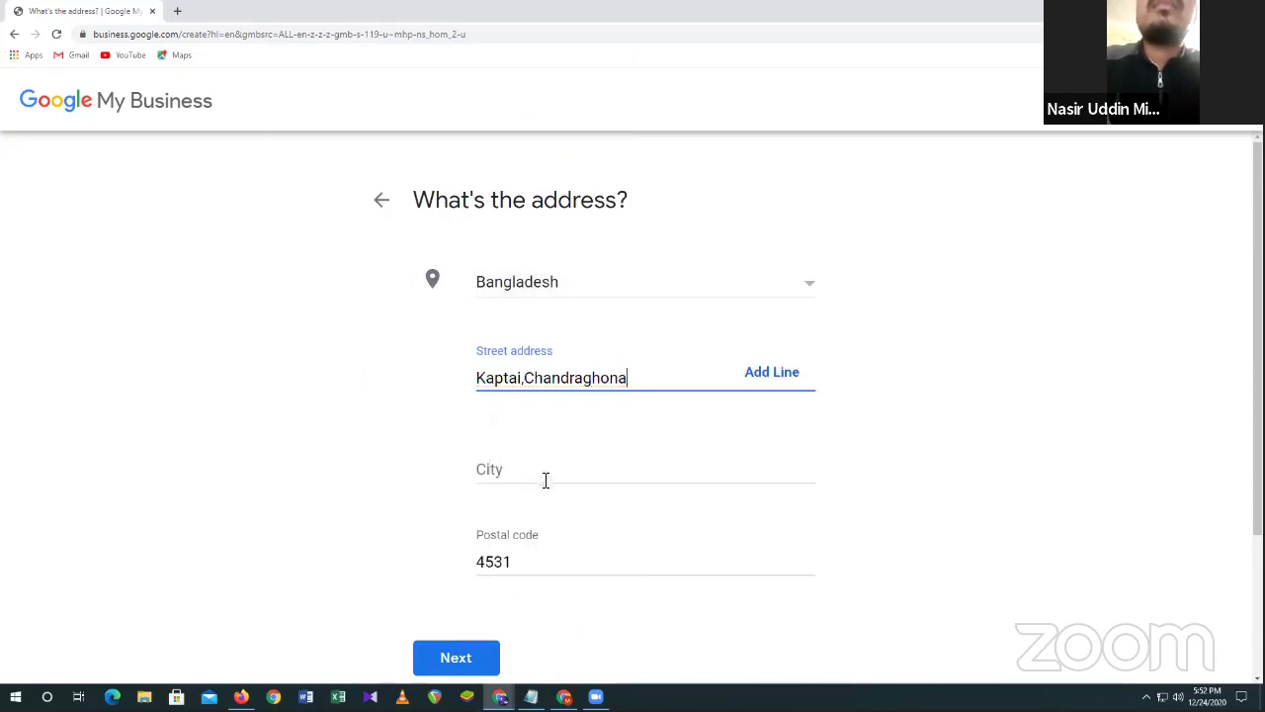
Fill in the city, add a space after the street address comma, and submit
click(510, 468)
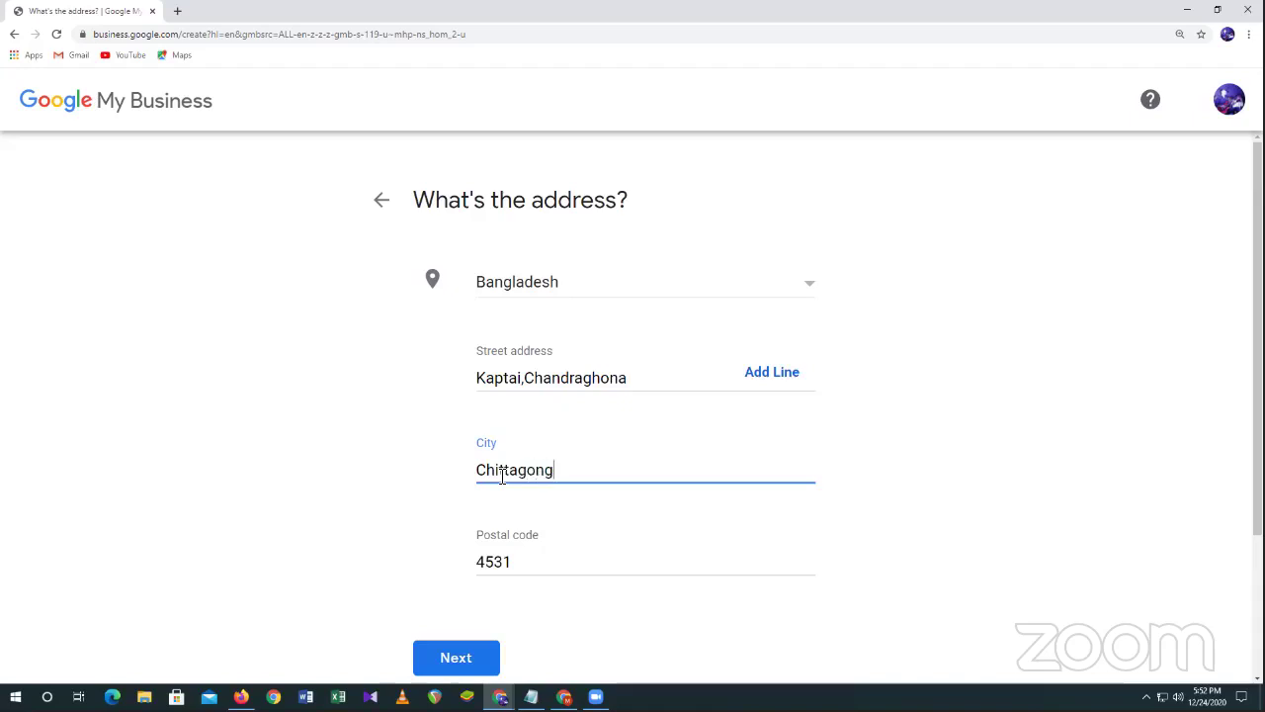
click(530, 382)
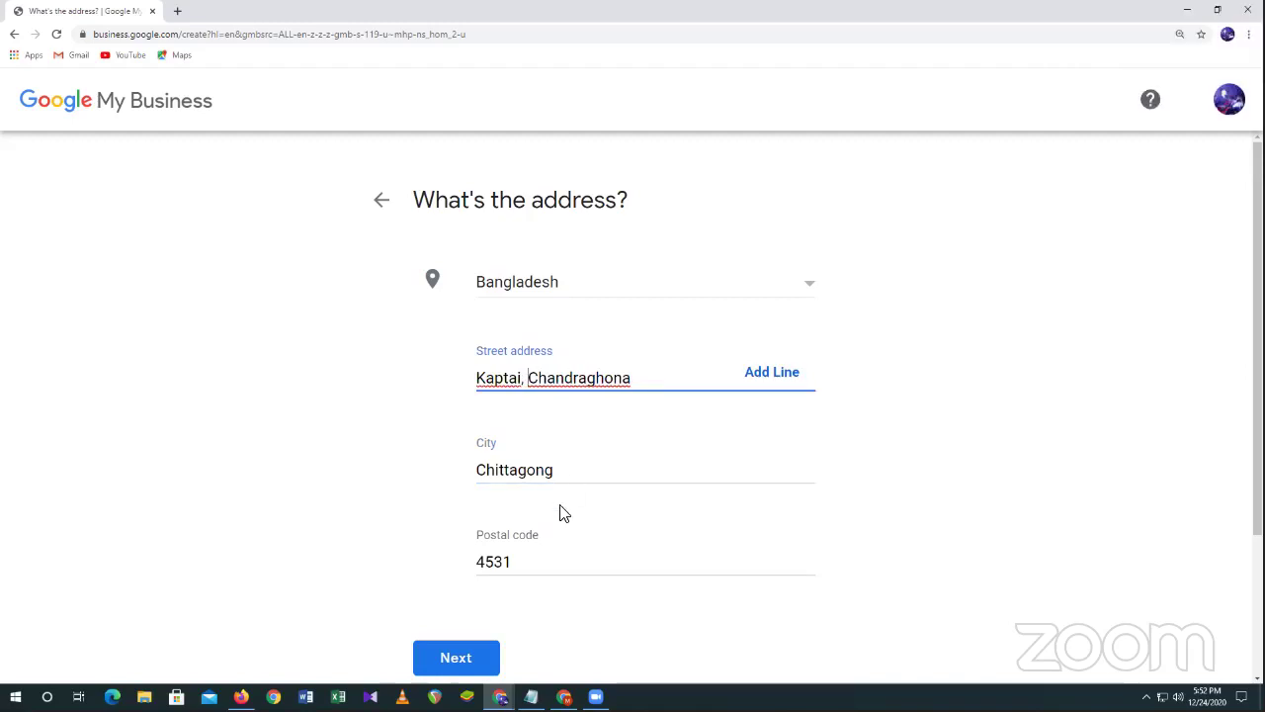
scroll(564, 512, down, 2)
scroll(565, 511, up, 2)
scroll(563, 512, down, 1)
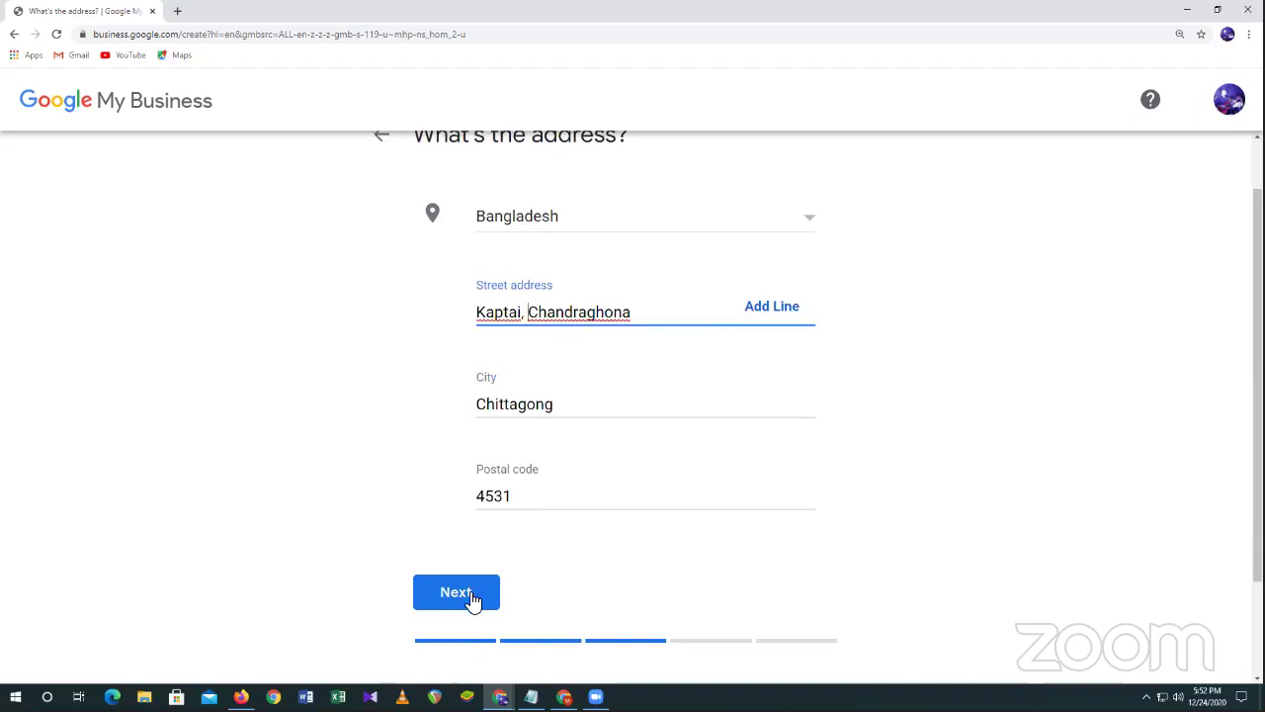
click(471, 593)
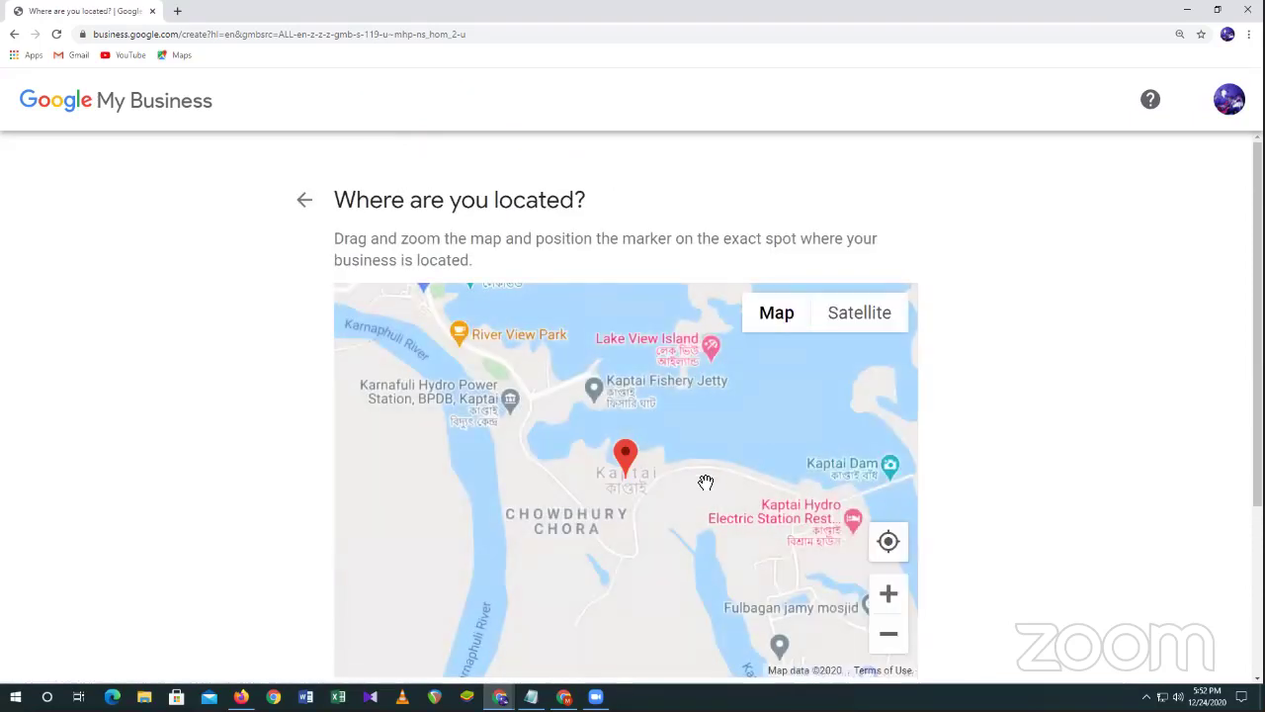
scroll(706, 482, down, 2)
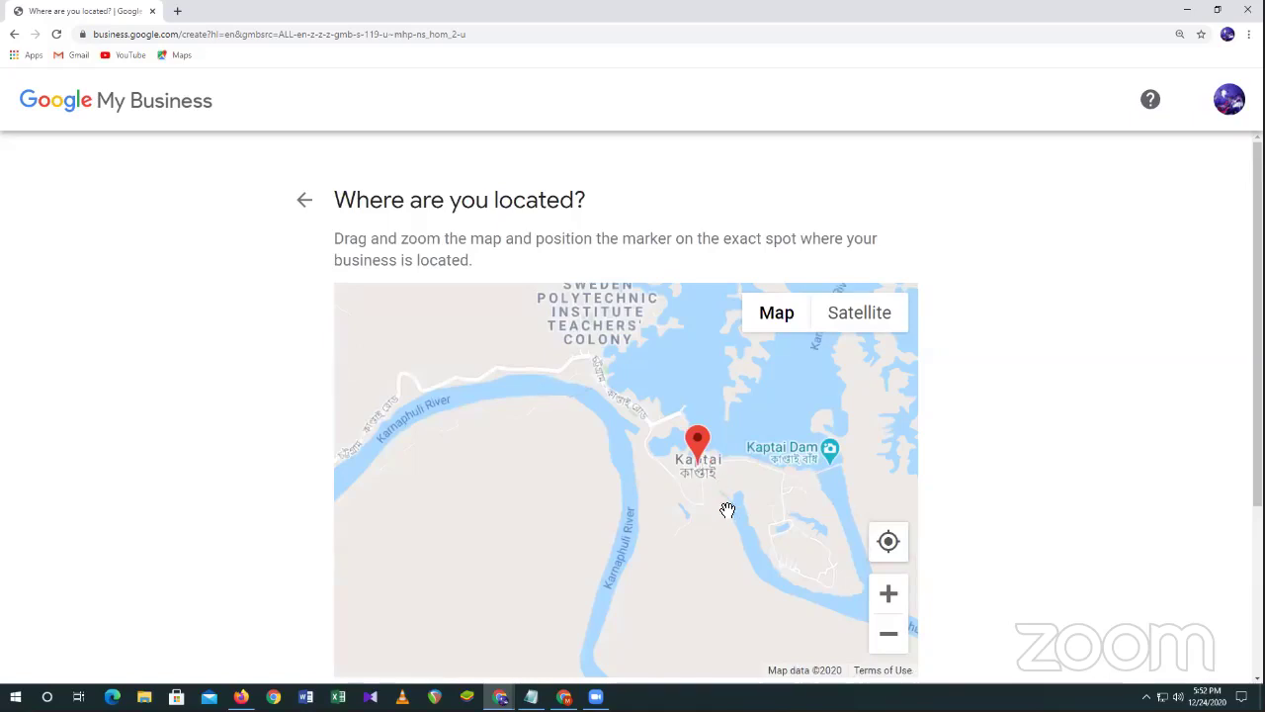
scroll(727, 541, up, 4)
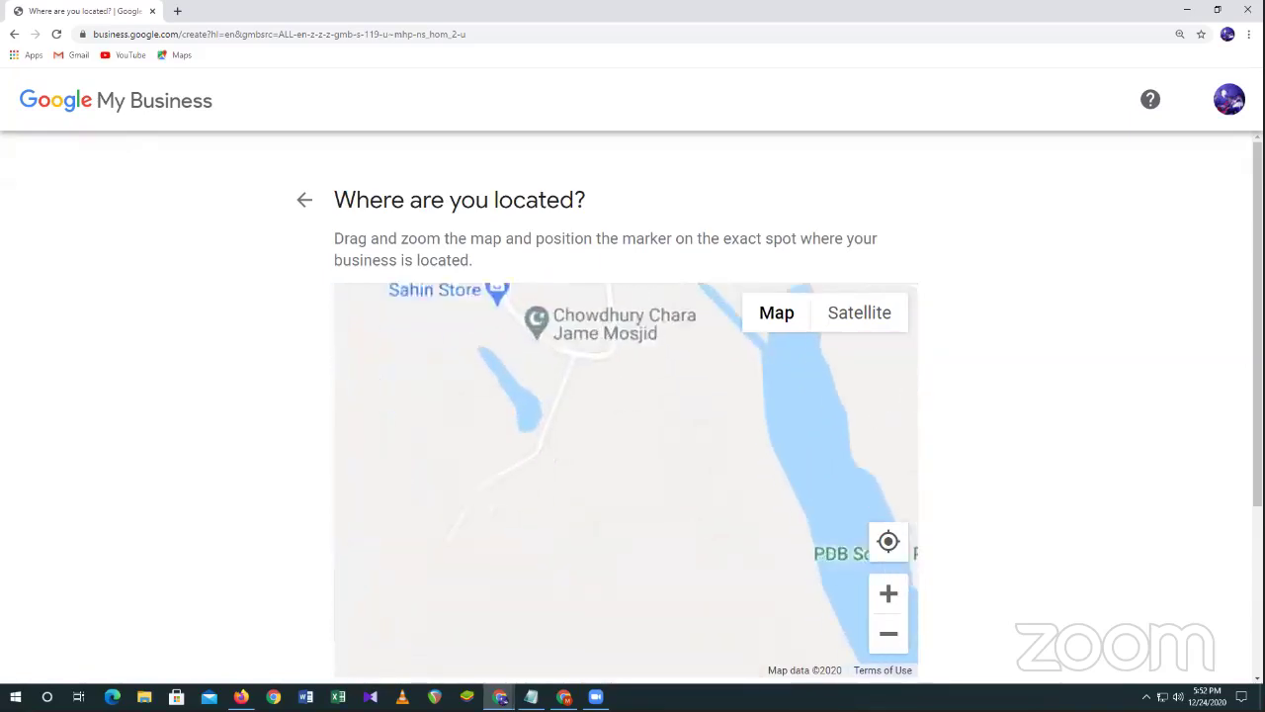
mouse_move(622, 593)
mouse_down()
mouse_move(678, 564)
mouse_move(658, 497)
mouse_move(641, 576)
mouse_move(735, 422)
mouse_move(653, 474)
mouse_move(747, 397)
mouse_move(675, 520)
mouse_move(698, 449)
mouse_move(738, 479)
mouse_move(691, 500)
mouse_move(836, 587)
mouse_move(601, 565)
mouse_move(599, 448)
mouse_move(636, 485)
mouse_move(651, 565)
mouse_up()
scroll(638, 490, down, 1)
scroll(656, 549, down, 1)
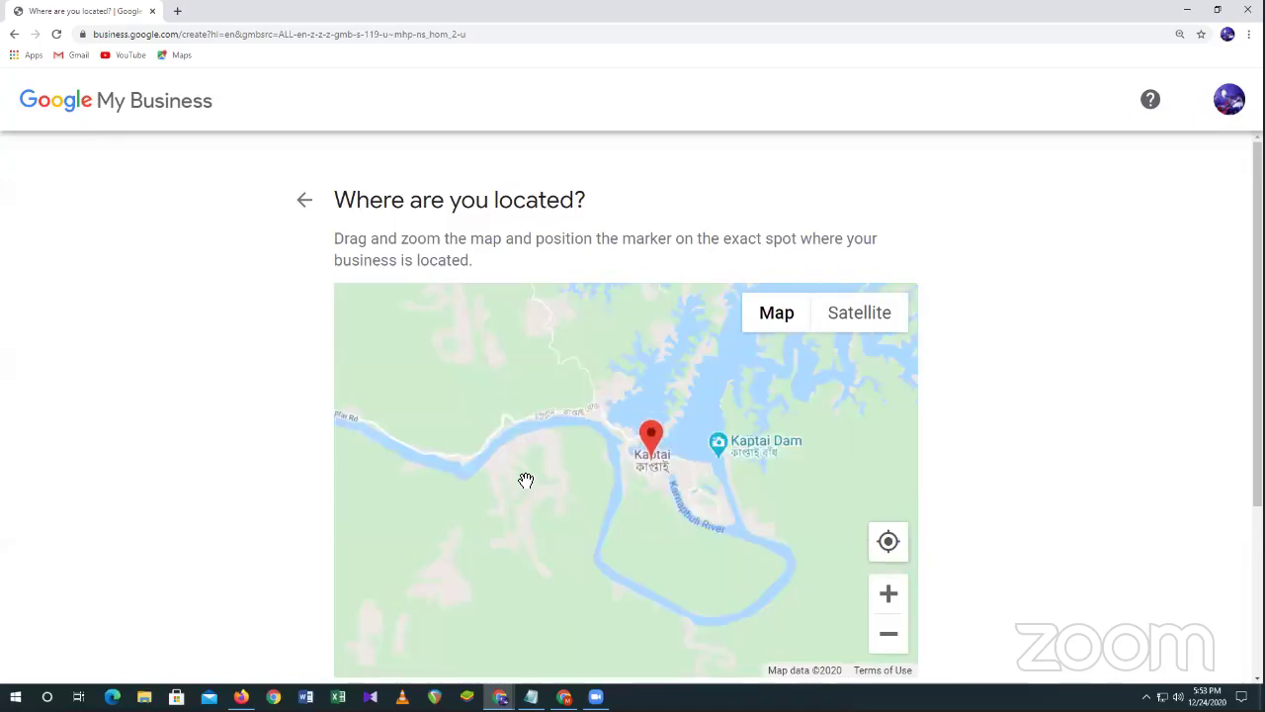
drag(537, 500, 796, 480)
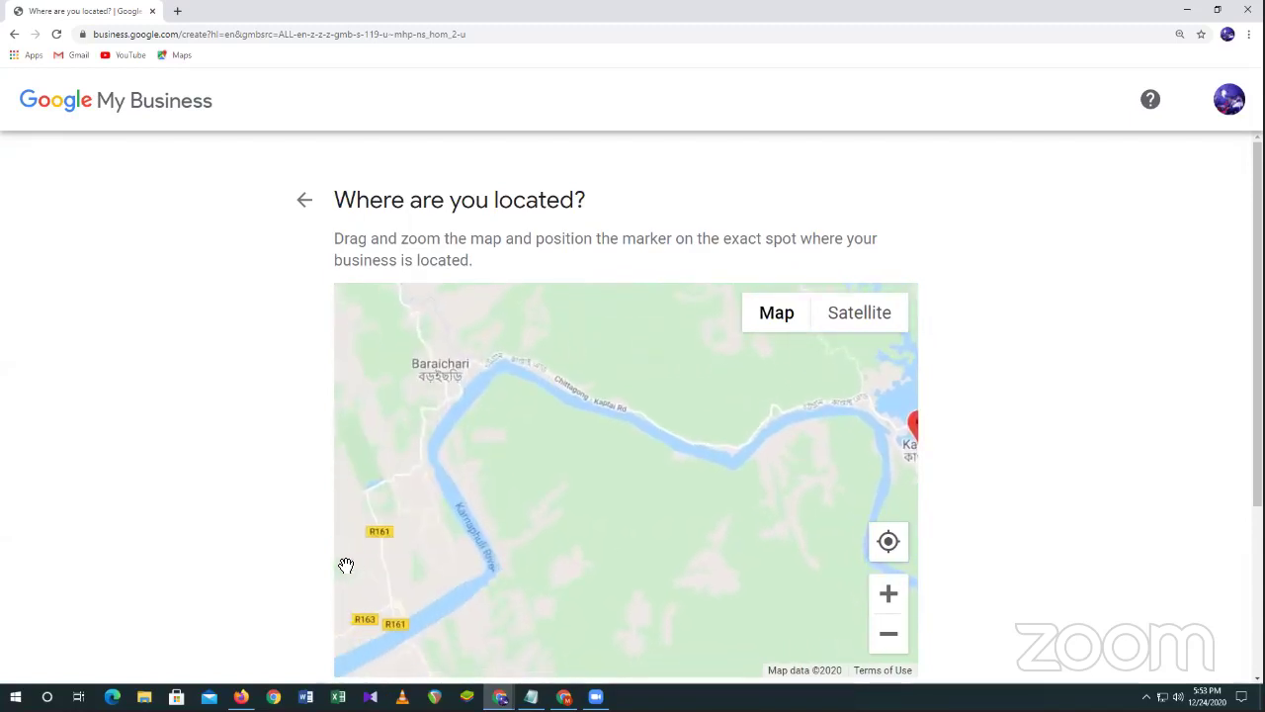
drag(346, 564, 432, 524)
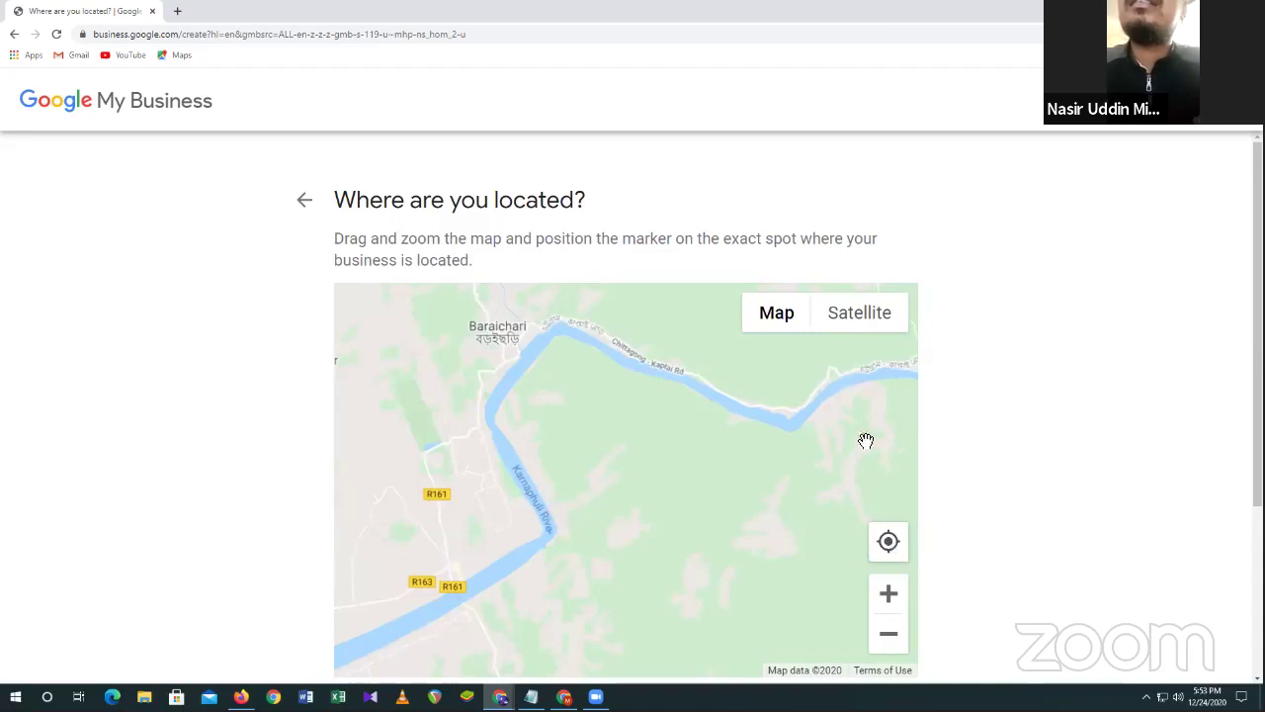
Switch to satellite view and pan along the Karnaphuli River to the business marker
click(859, 314)
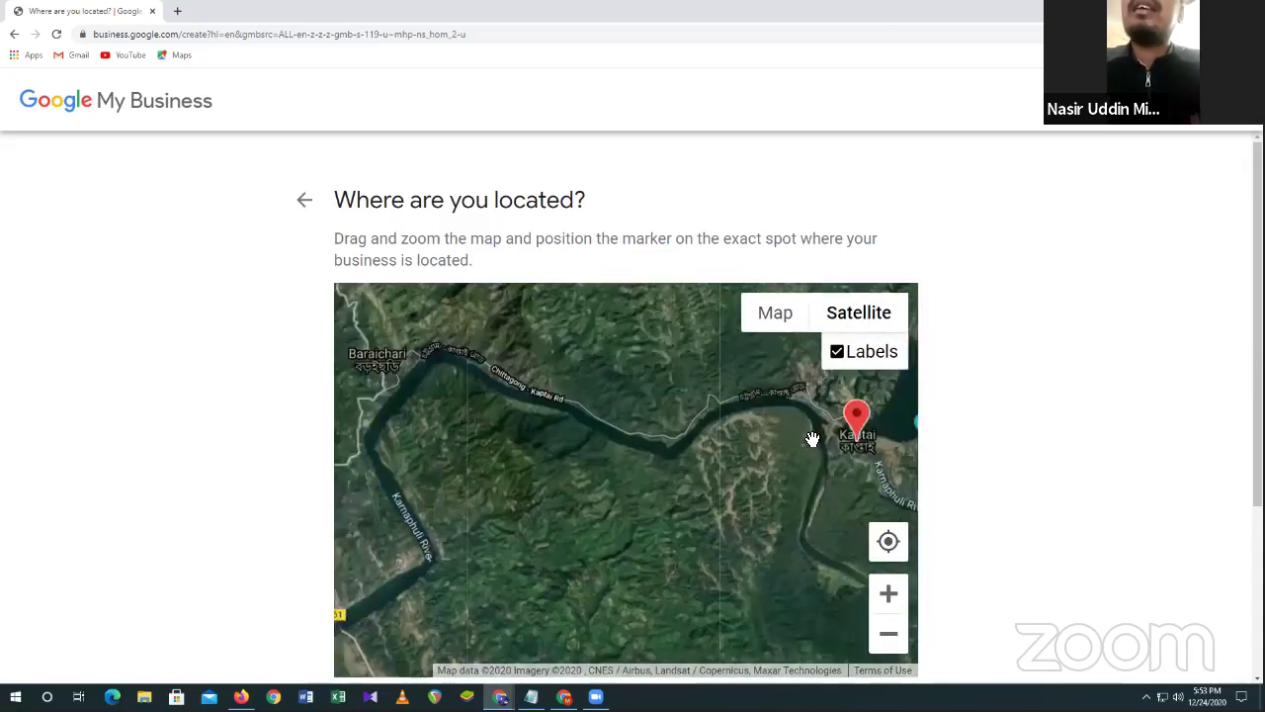
mouse_move(813, 437)
mouse_down()
mouse_move(375, 437)
mouse_move(489, 475)
mouse_move(632, 446)
mouse_move(568, 544)
mouse_move(699, 478)
mouse_move(622, 475)
mouse_move(539, 607)
mouse_move(760, 517)
mouse_move(564, 545)
mouse_move(723, 457)
mouse_move(613, 466)
mouse_up()
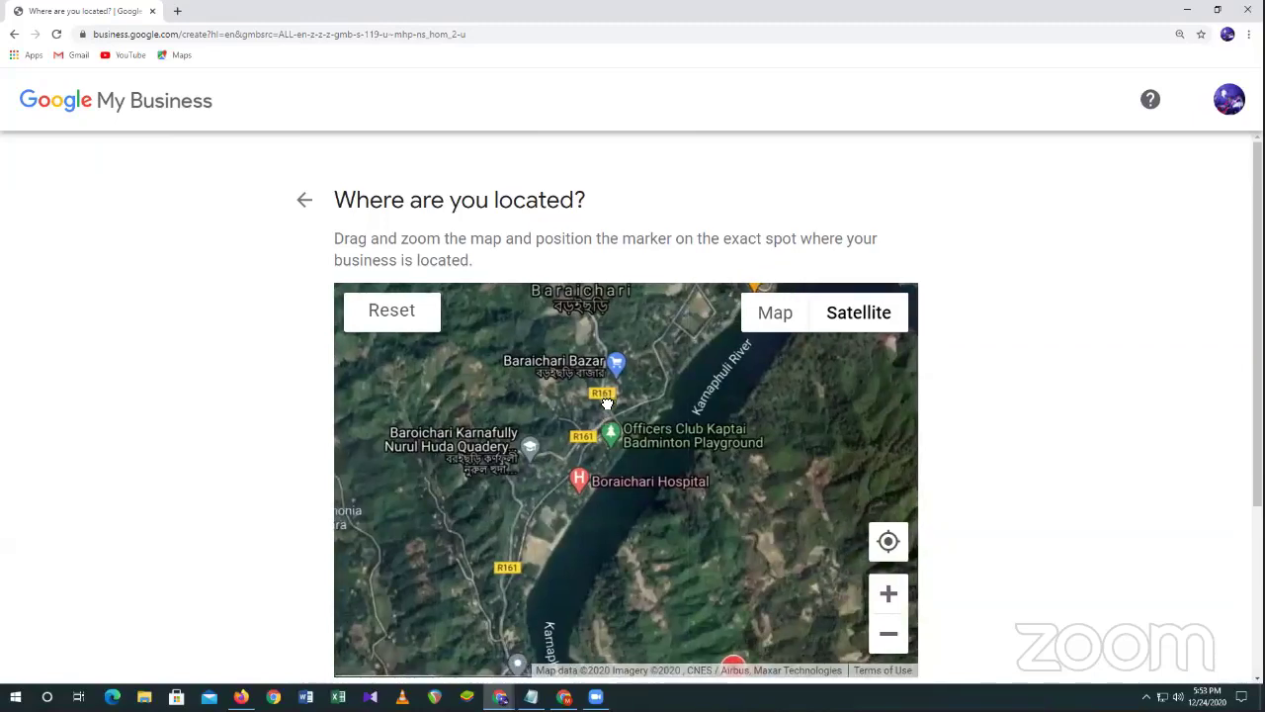
mouse_move(610, 356)
mouse_down()
mouse_move(624, 346)
mouse_move(678, 409)
mouse_move(683, 376)
mouse_move(664, 600)
mouse_move(630, 551)
mouse_up()
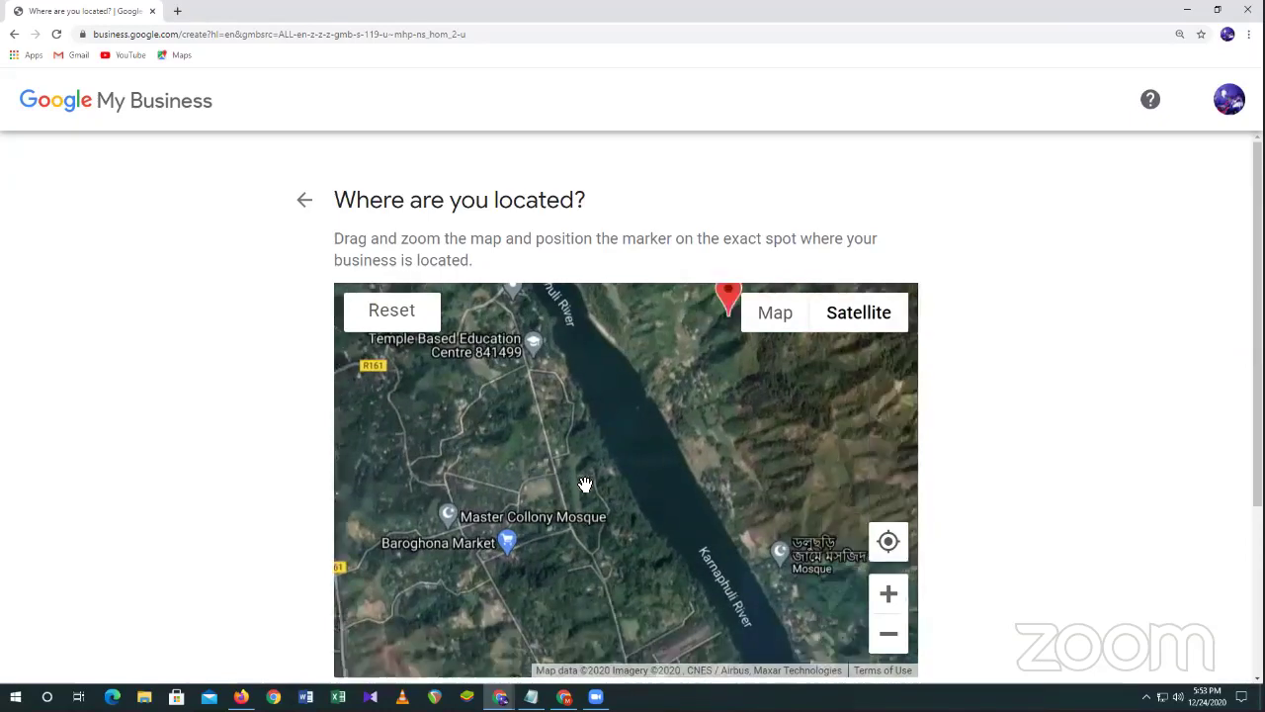
drag(682, 672, 639, 505)
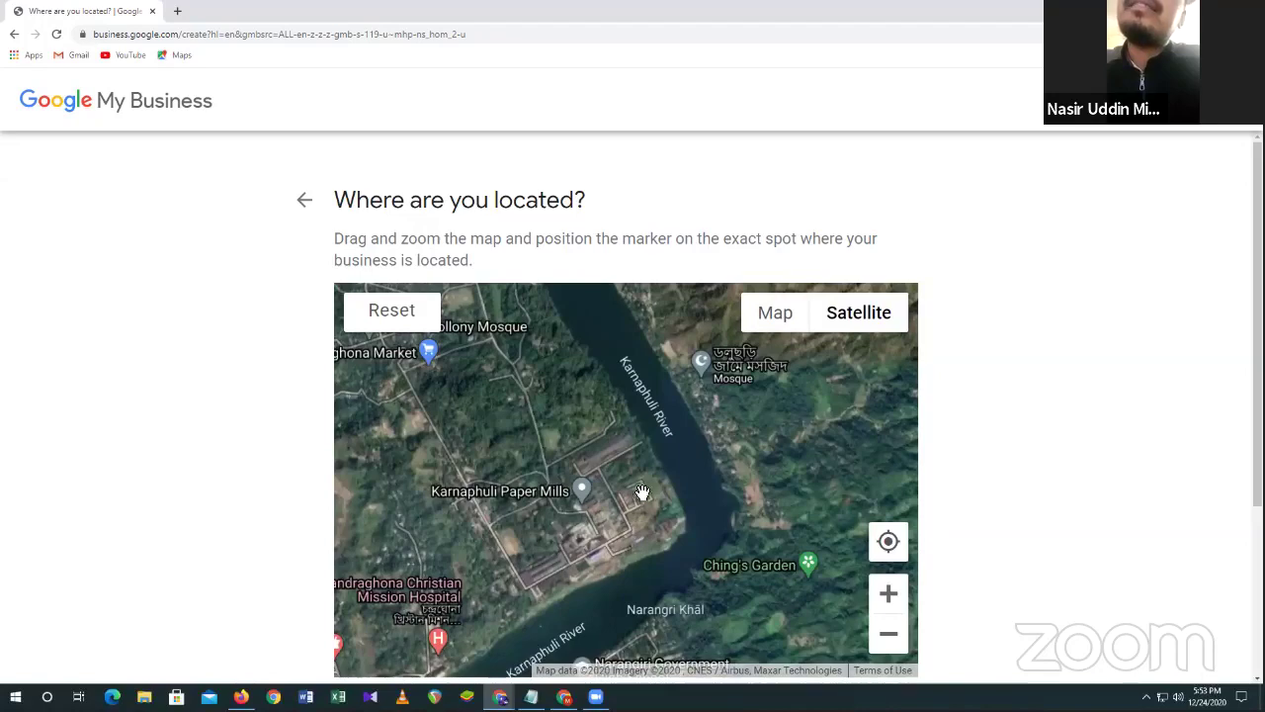
key(Up)
key(Up)
key(Up)
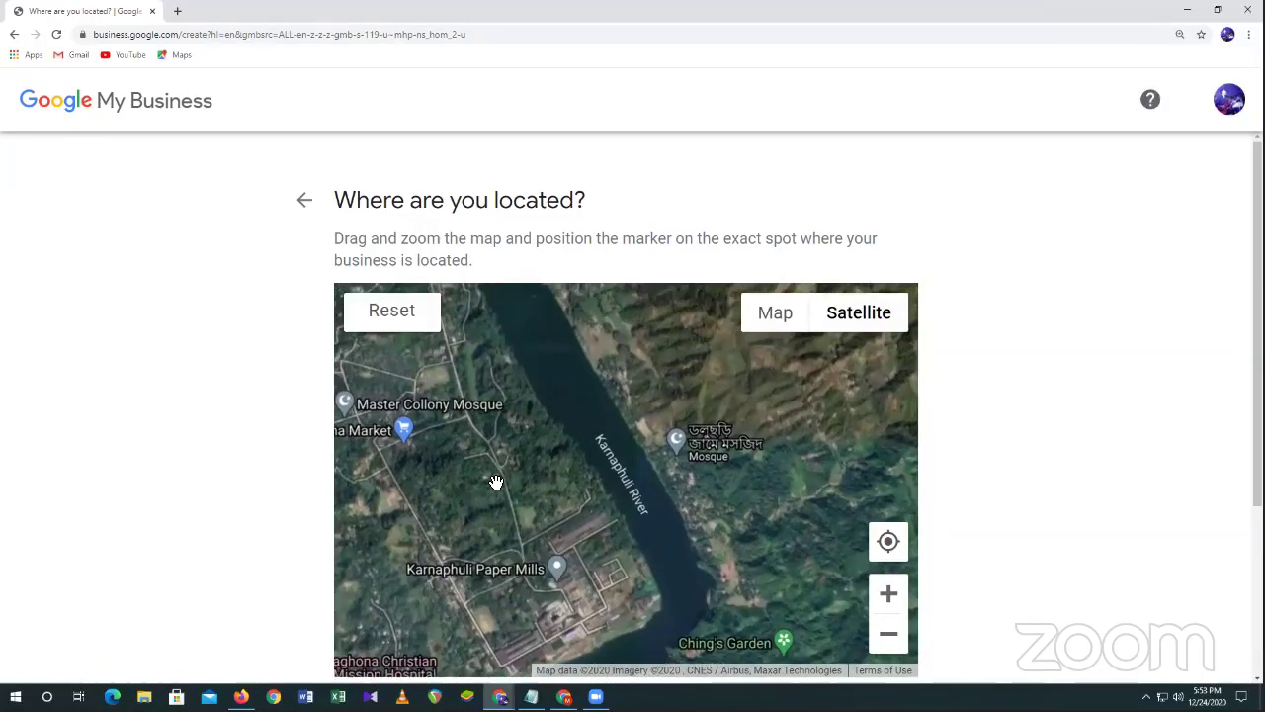
key(Up)
key(Up)
Drag the business marker onto the riverbank beside R.D.B Buildings
drag(672, 373, 440, 512)
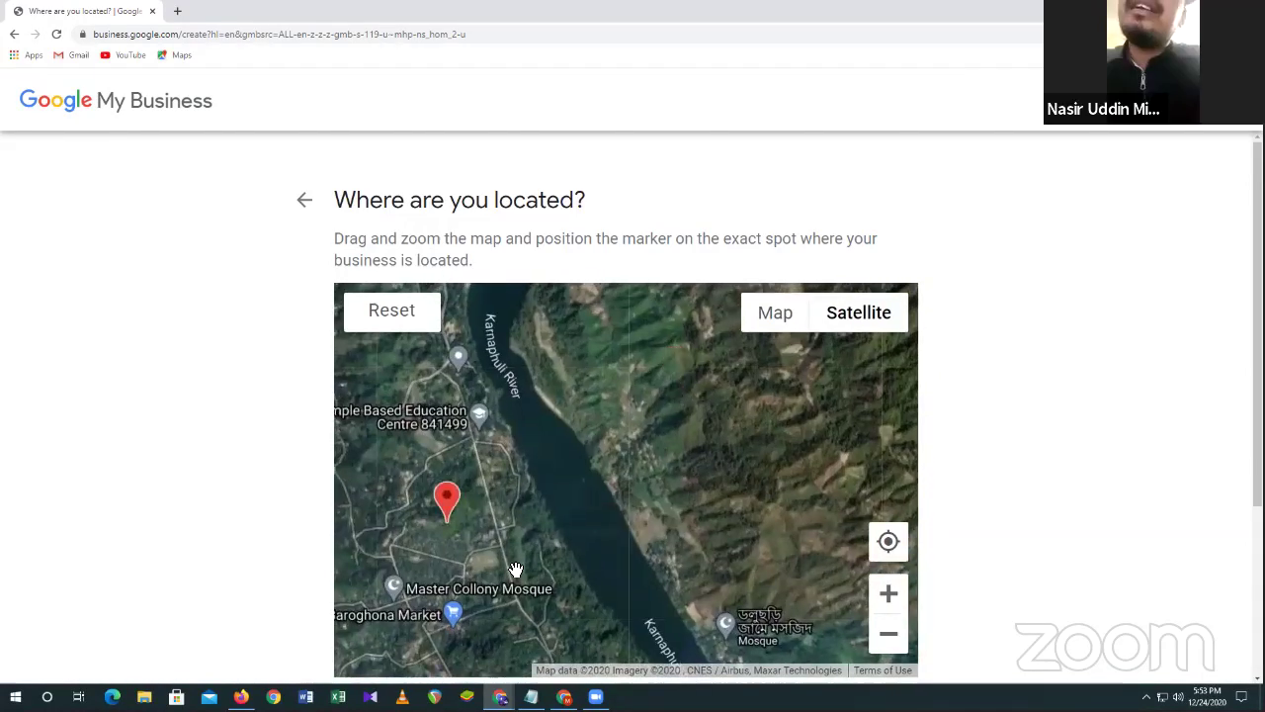
scroll(480, 517, up, 1)
key(Down)
key(Down)
key(Left)
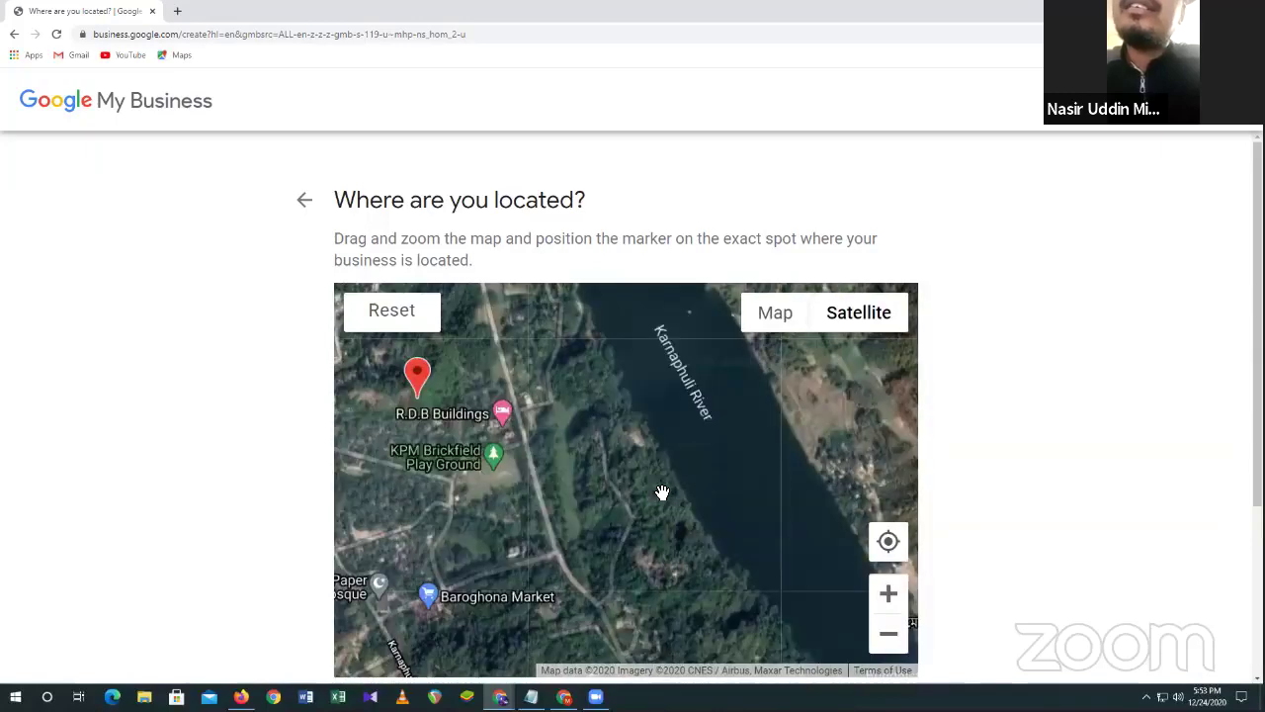
scroll(618, 444, up, 2)
key(Up)
key(Up)
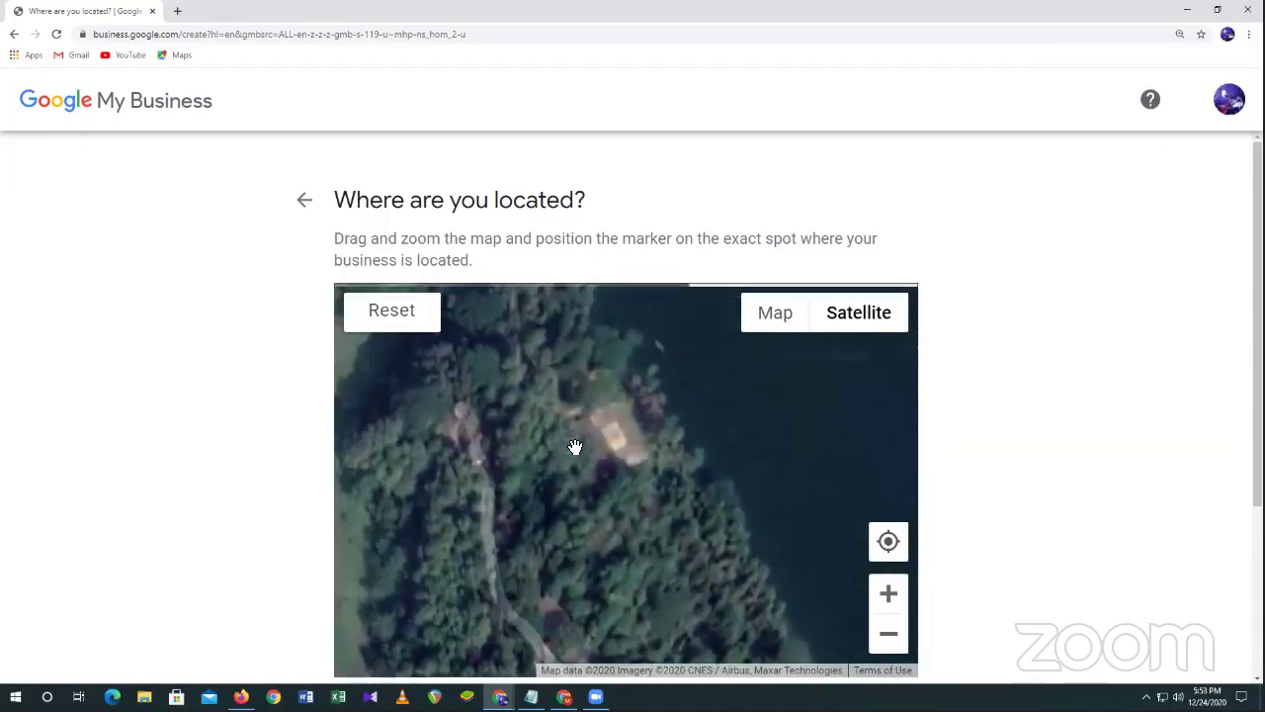
scroll(466, 517, down, 3)
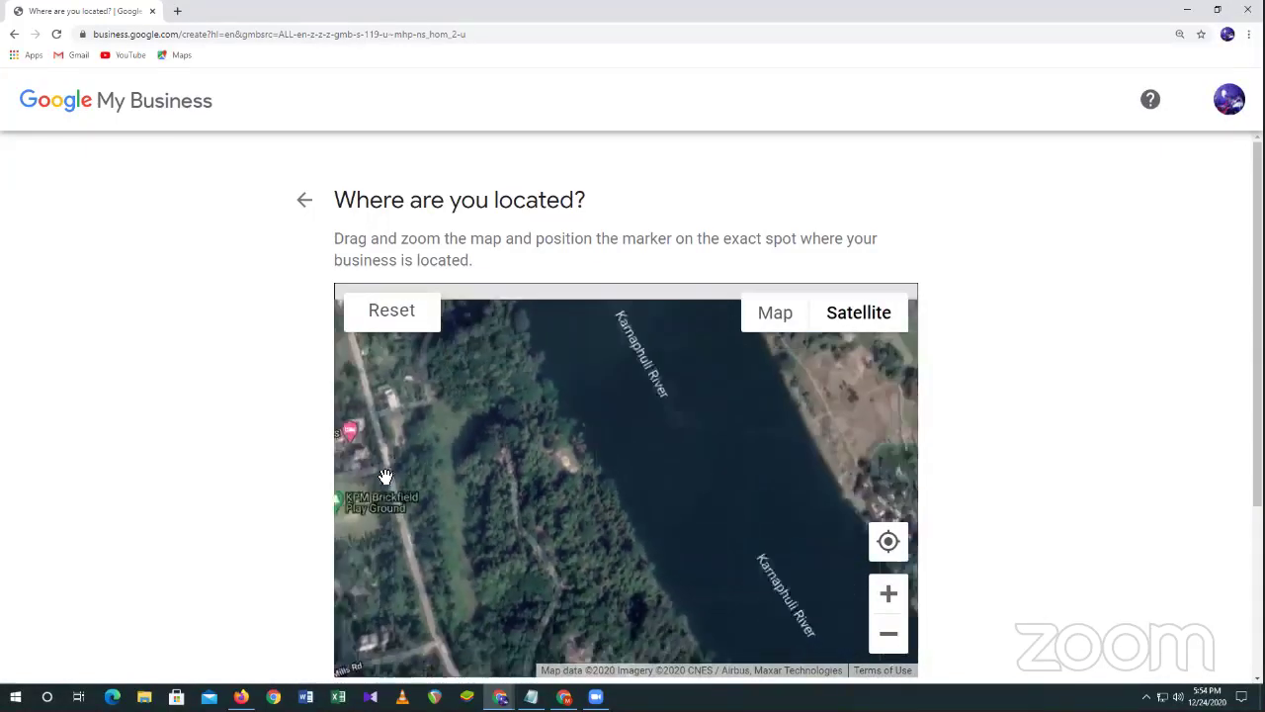
drag(450, 465, 492, 462)
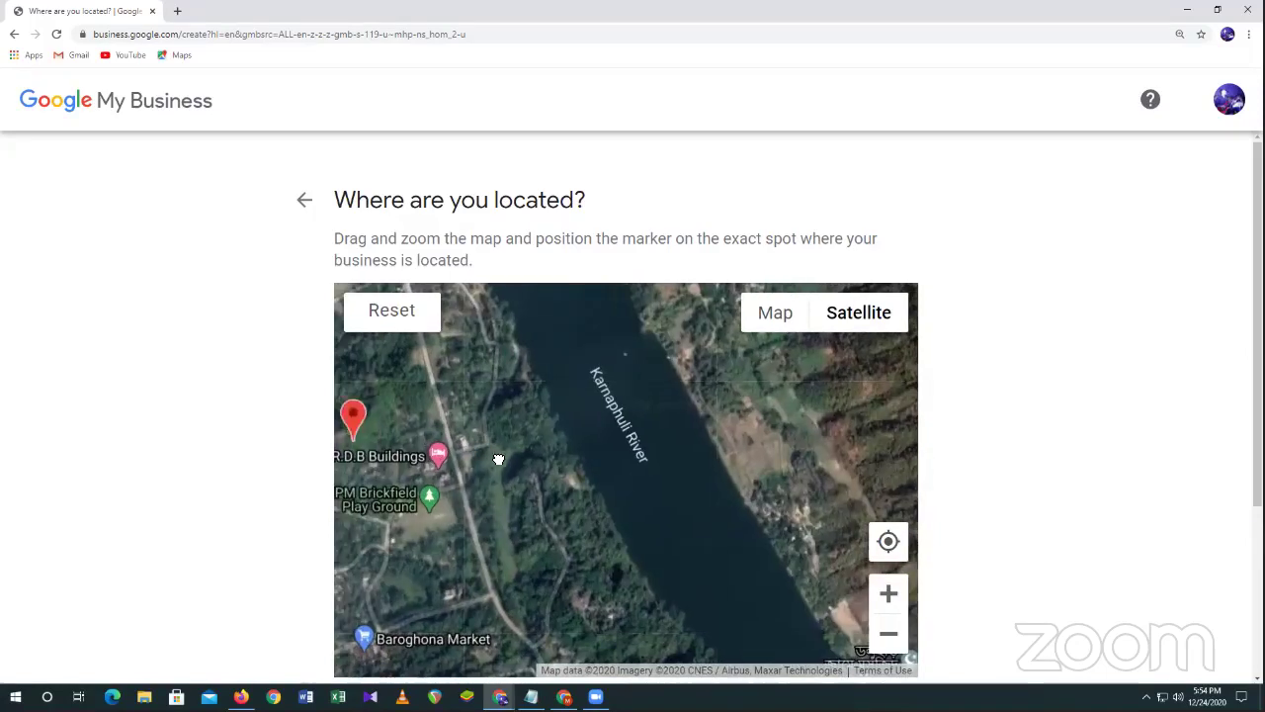
drag(358, 425, 575, 464)
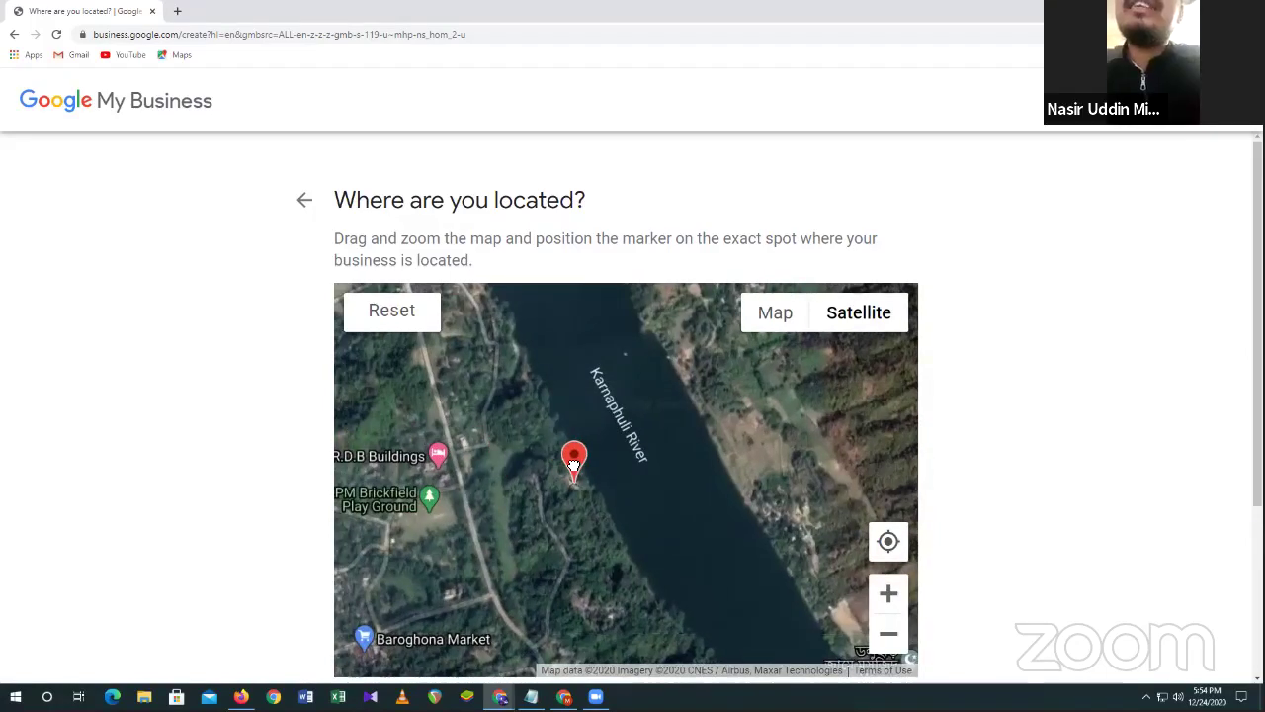
Zoom in three levels and centre the view on the marked riverside clearing
click(888, 593)
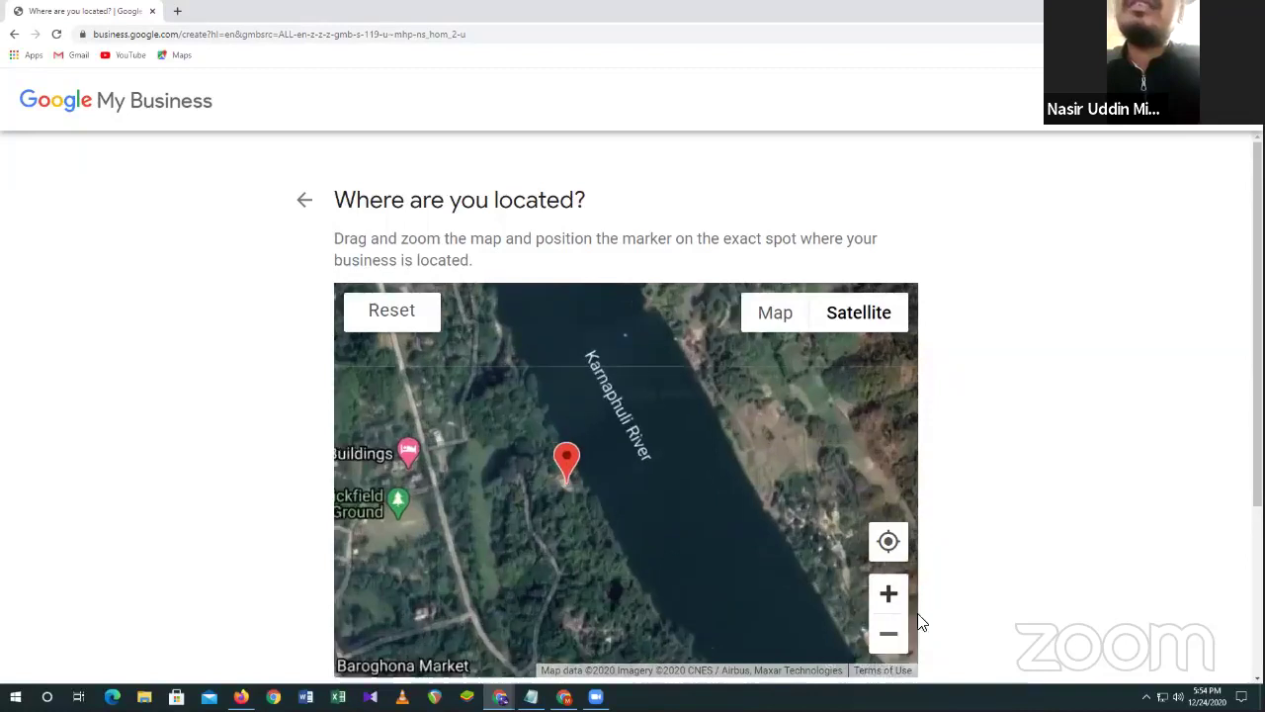
click(888, 591)
click(888, 591)
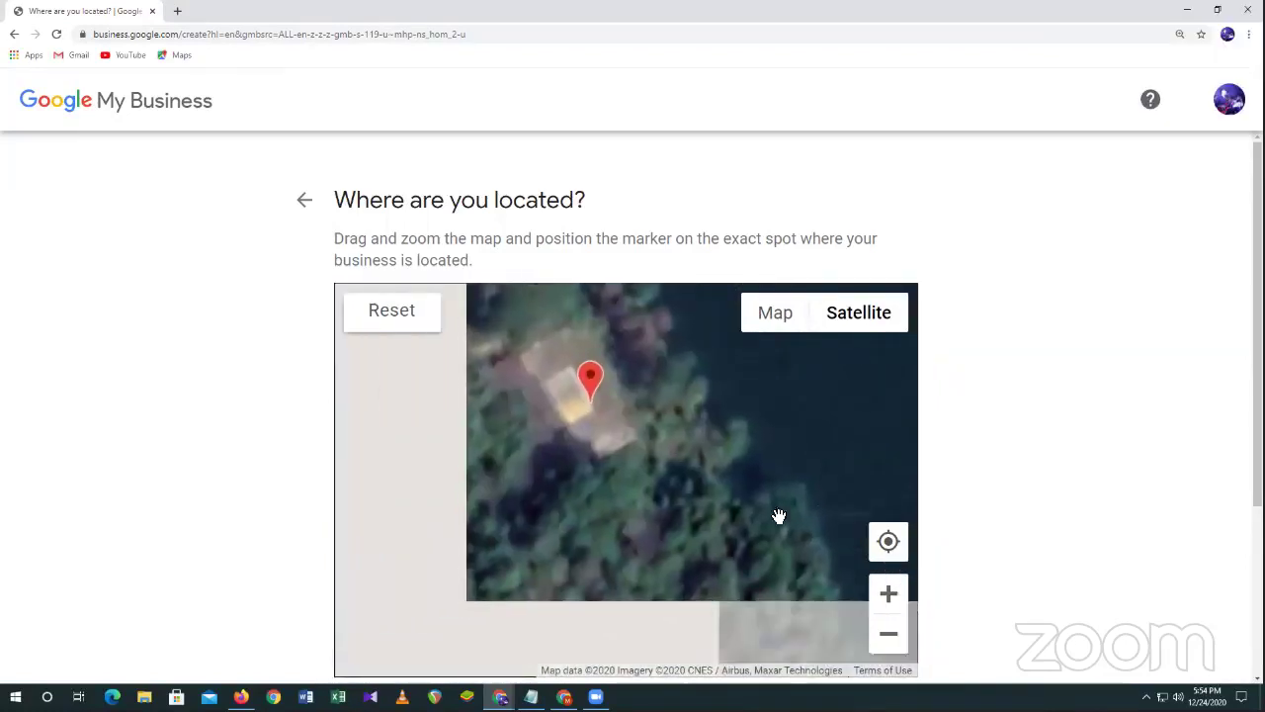
drag(577, 573, 494, 627)
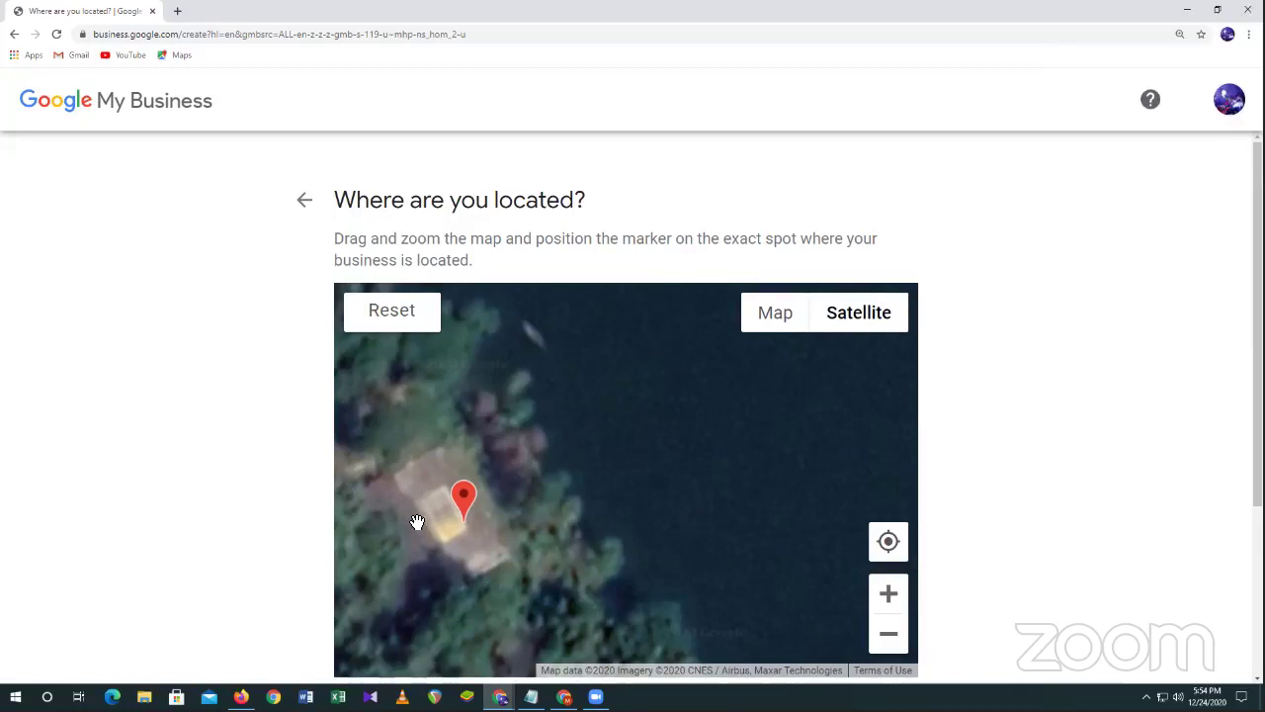
mouse_move(430, 542)
mouse_down()
mouse_move(483, 528)
mouse_move(449, 522)
mouse_up()
Zoom back out and confirm the marker location
scroll(583, 494, down, 2)
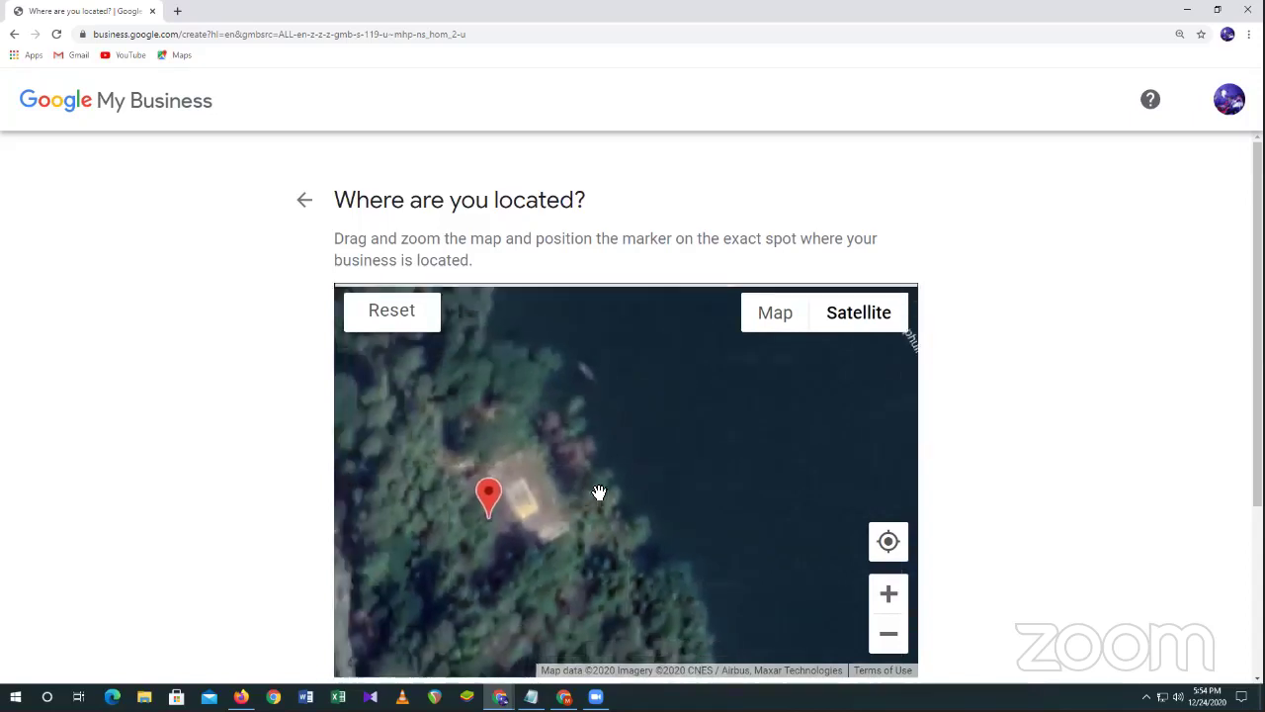
scroll(559, 514, down, 1)
scroll(559, 513, down, 2)
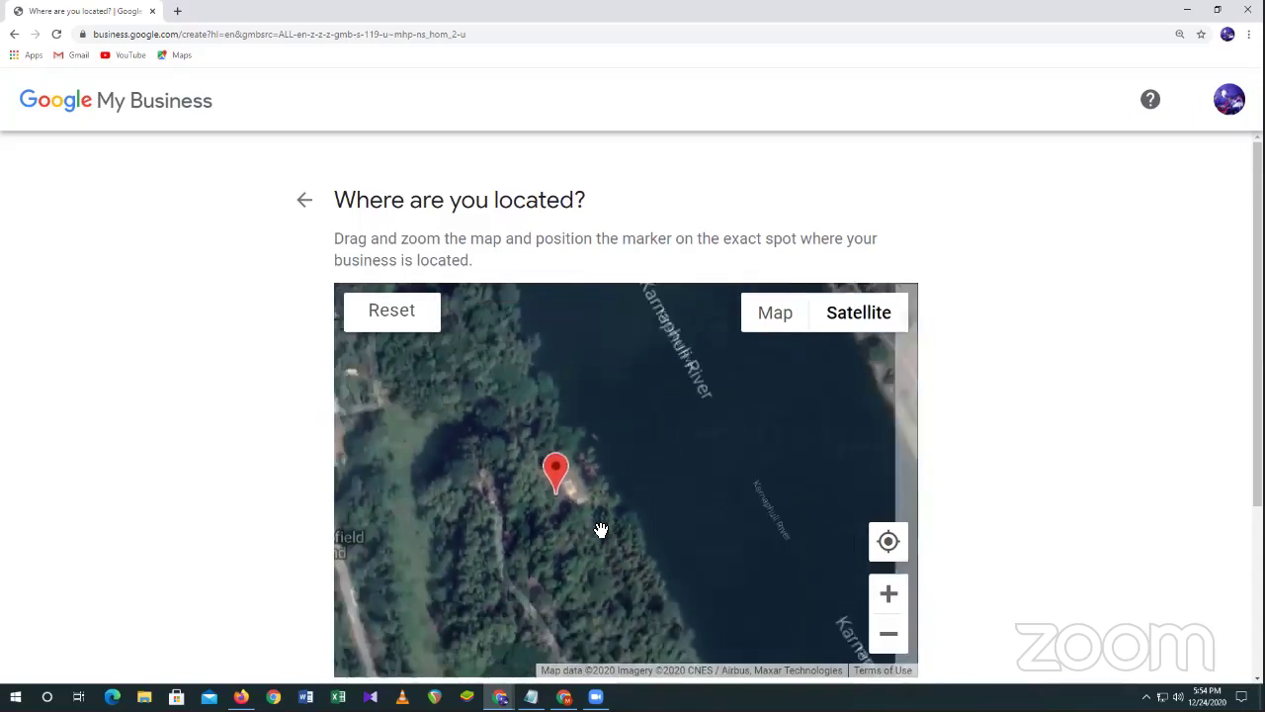
scroll(630, 521, down, 1)
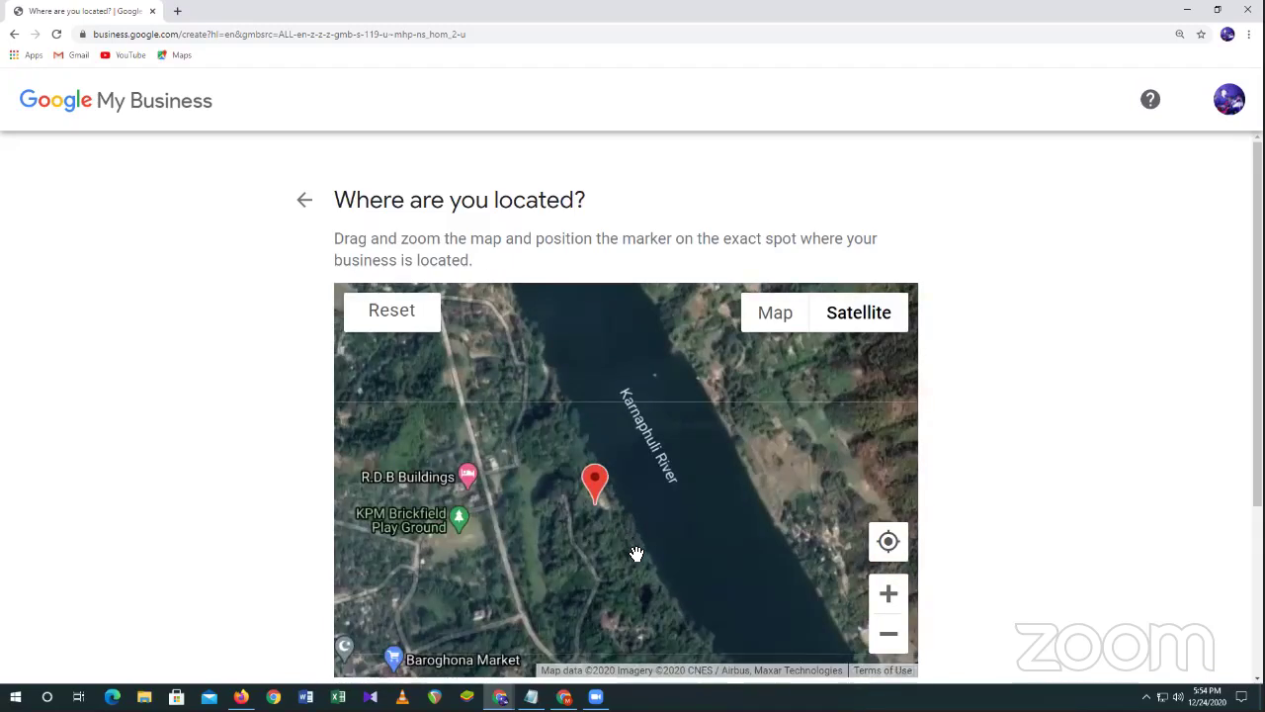
scroll(627, 558, down, 1)
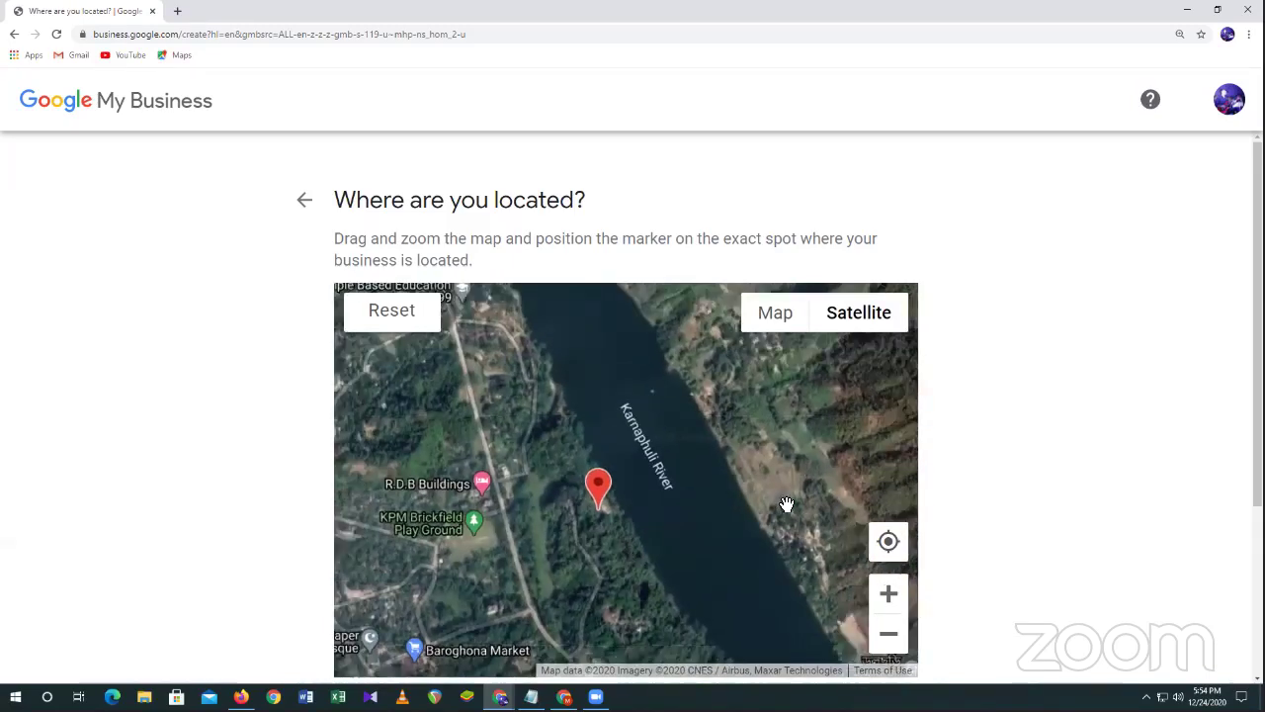
scroll(788, 505, down, 1)
scroll(1028, 444, down, 2)
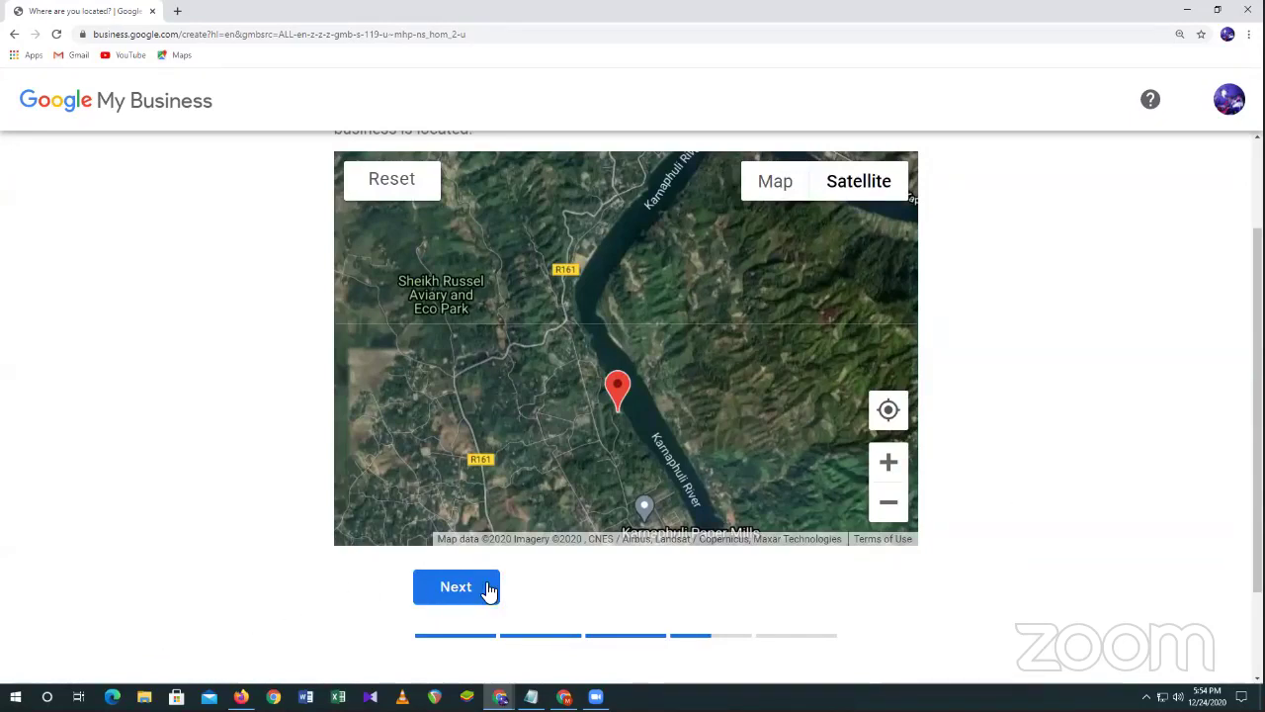
click(457, 585)
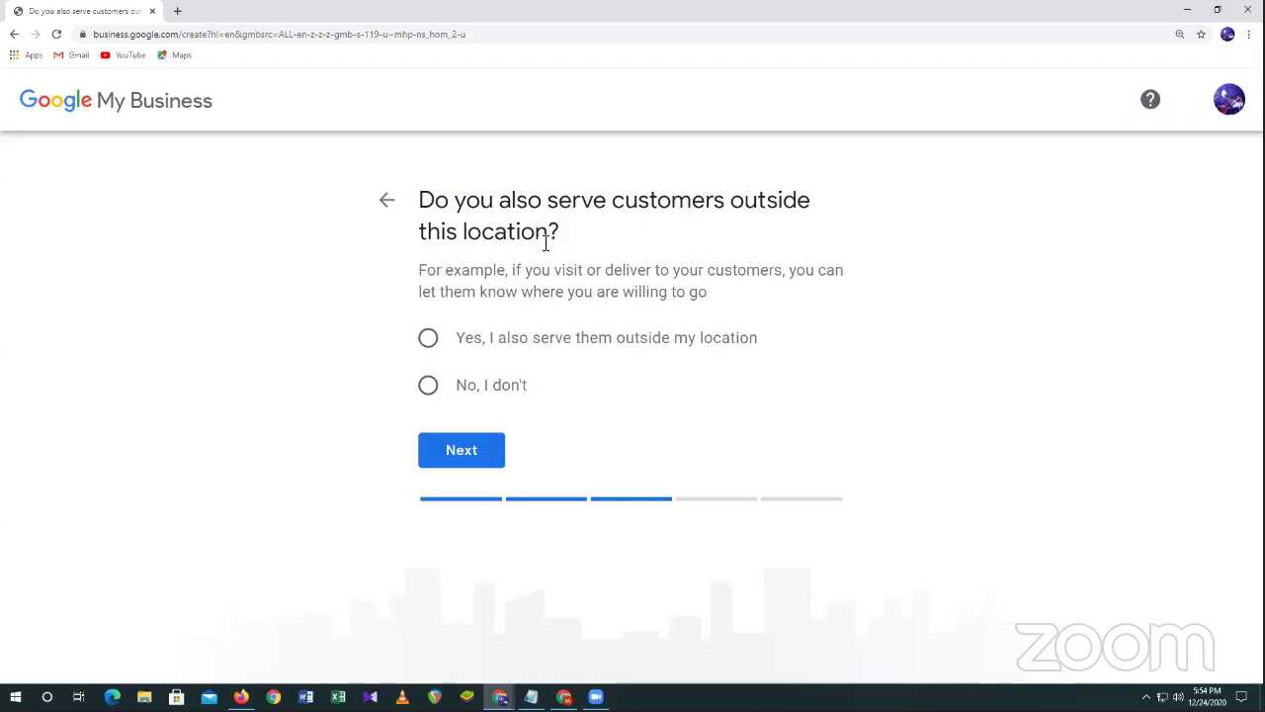
Say the business serves customers elsewhere and add Bangladesh as a service area
click(426, 337)
click(466, 450)
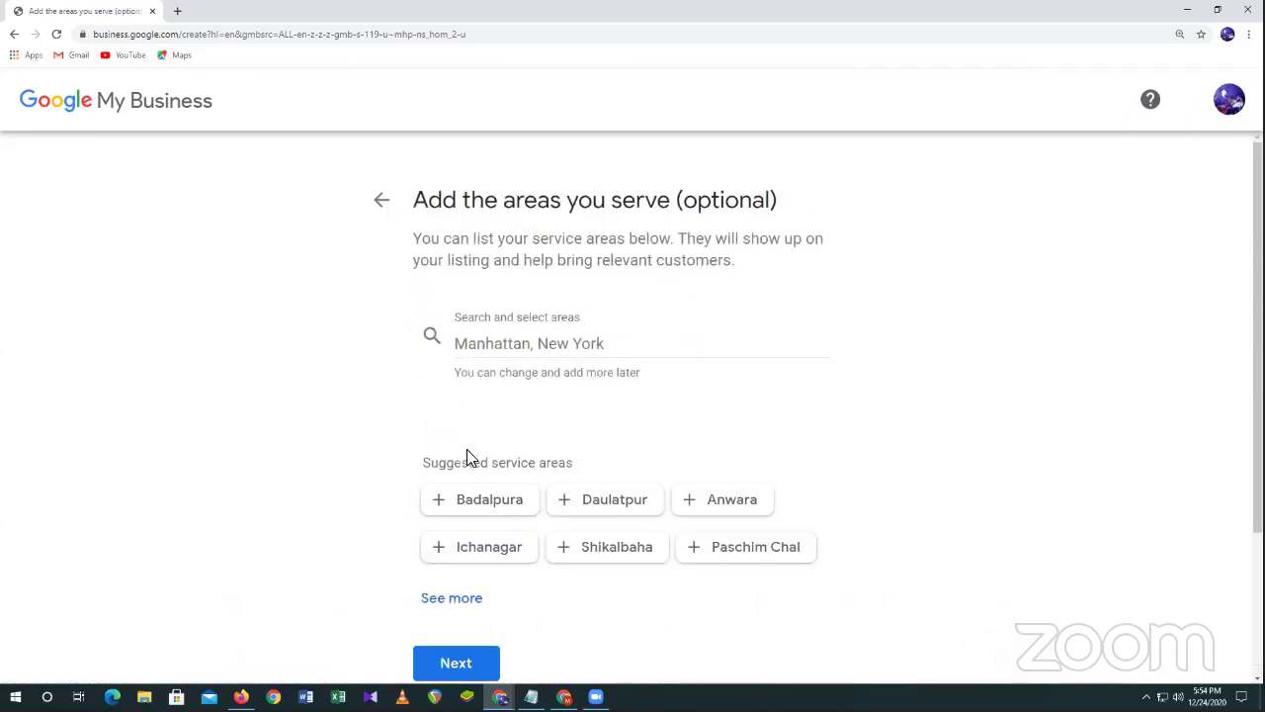
click(522, 354)
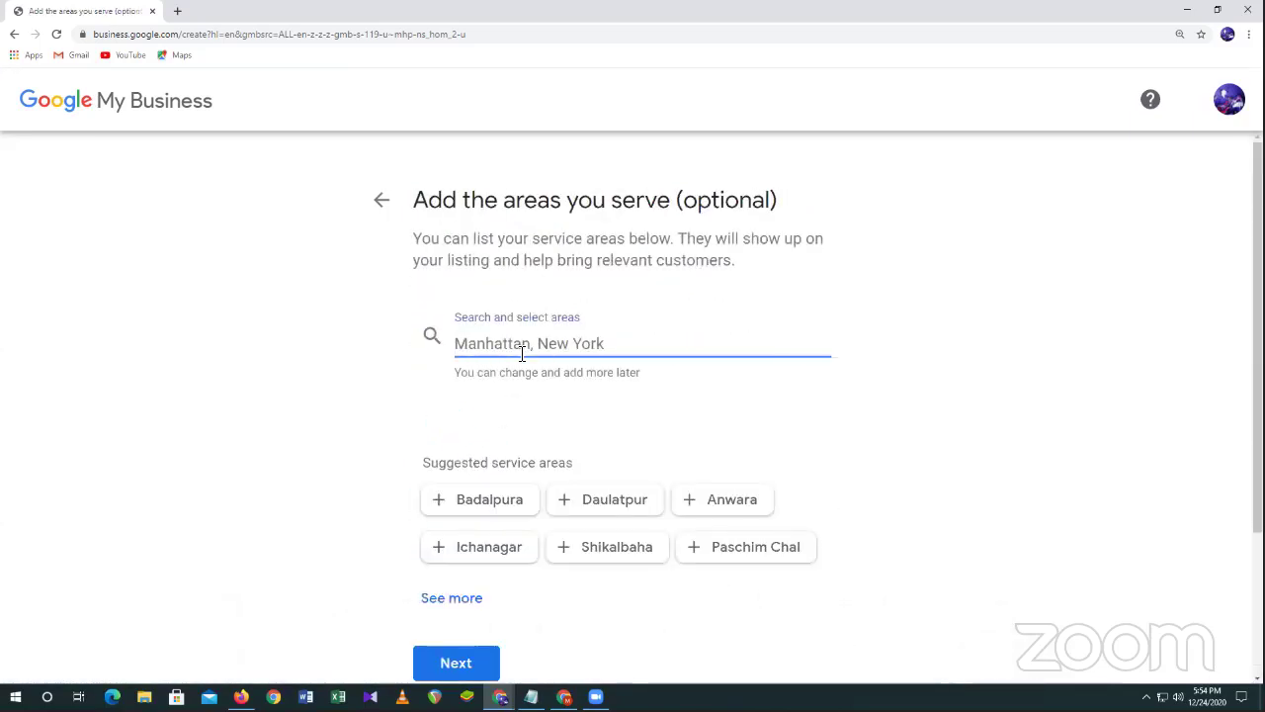
text(Ba)
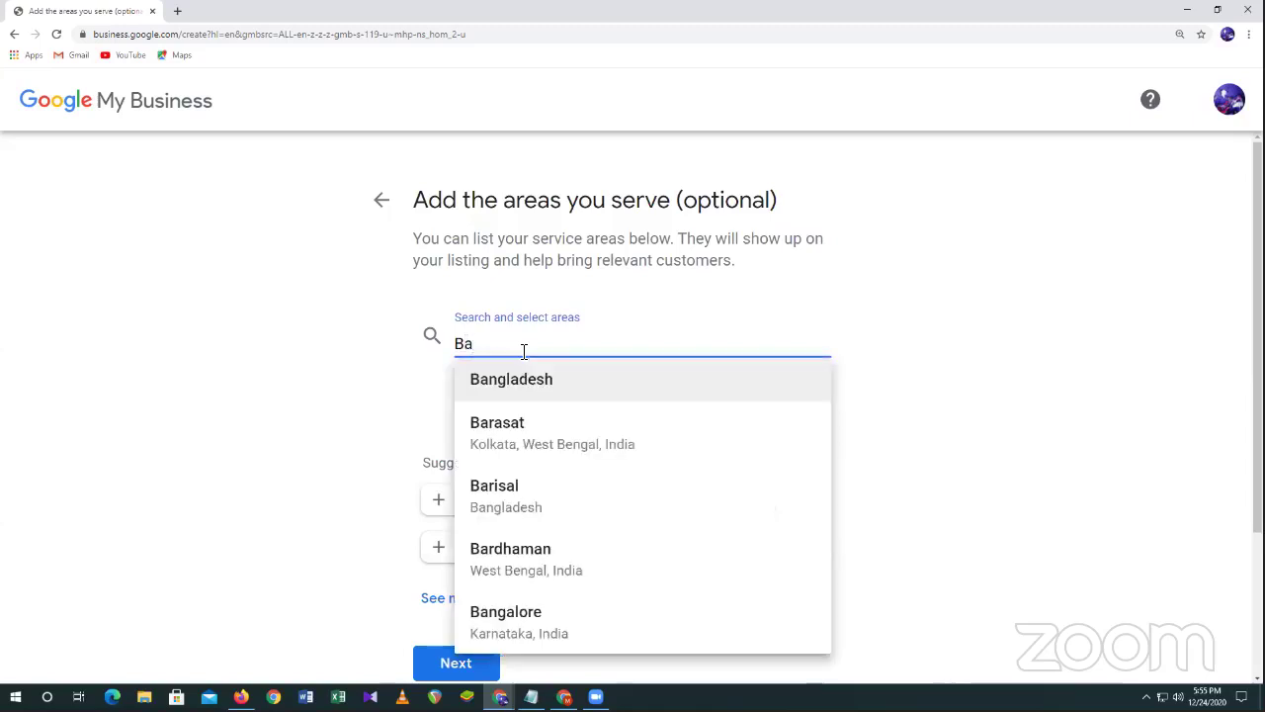
text(ngla)
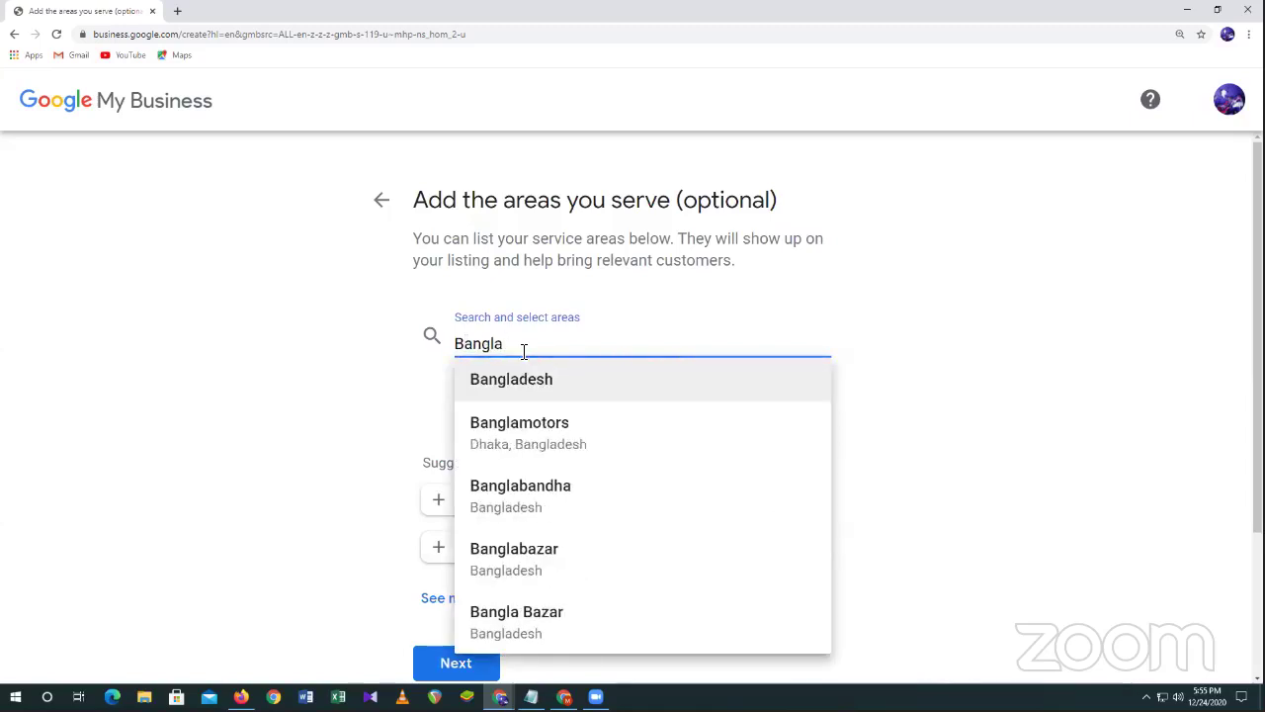
click(524, 381)
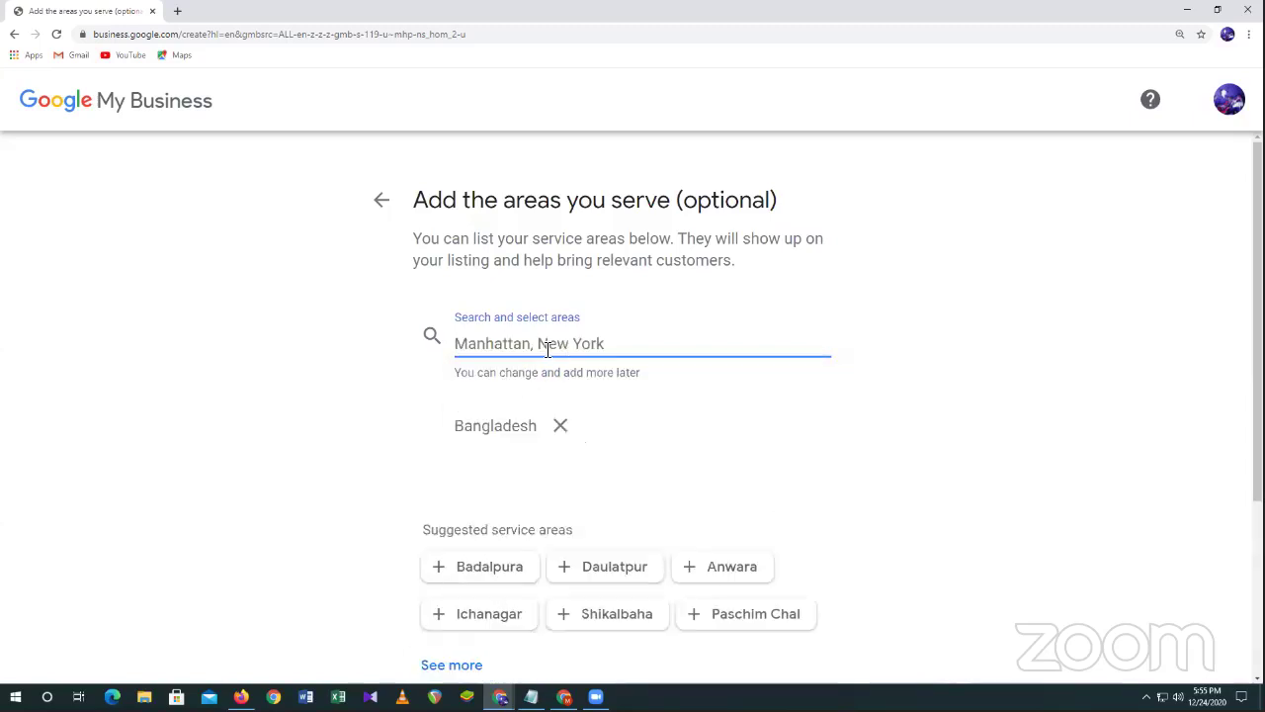
Add USA as a second service area and continue
text(8U)
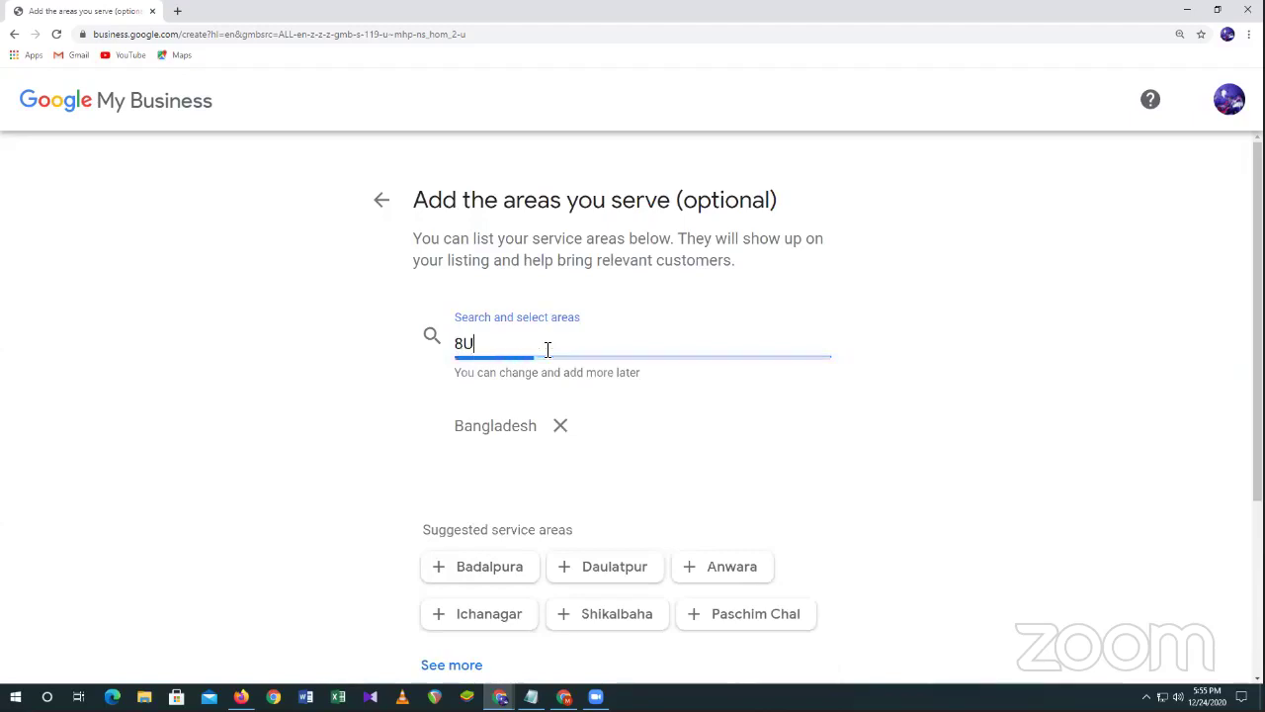
key(BackSpace)
key(BackSpace)
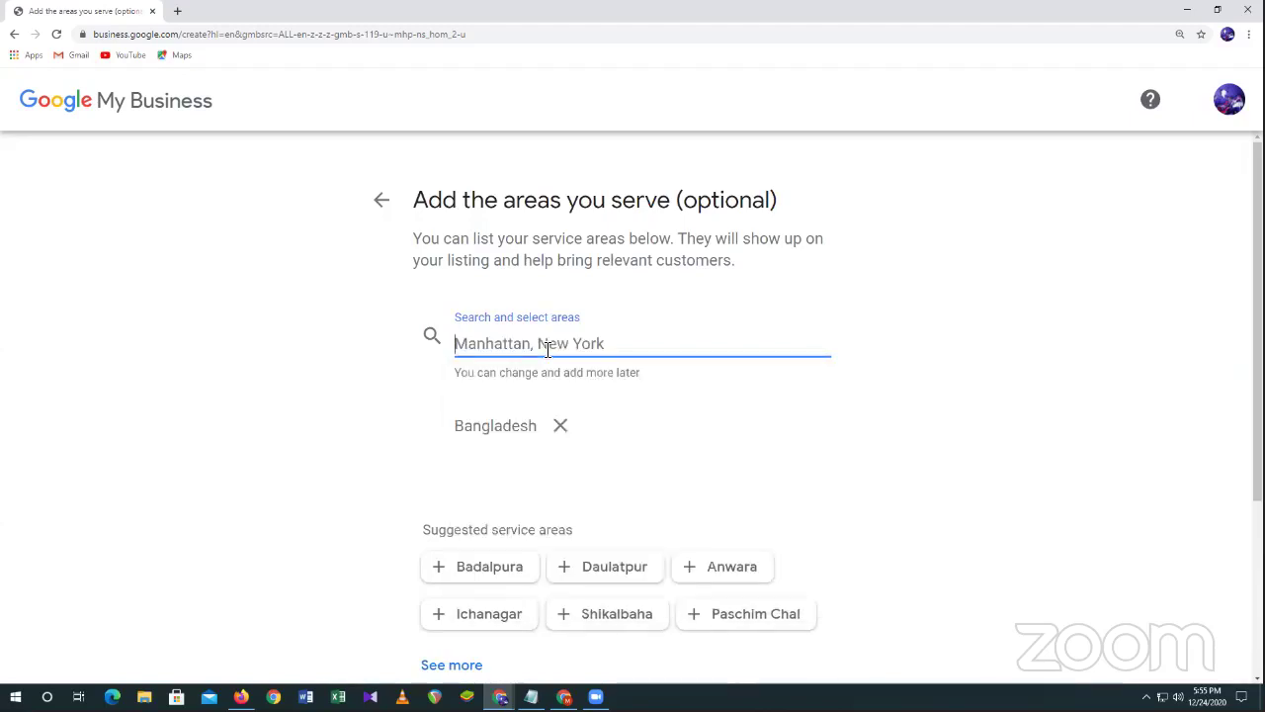
text(u)
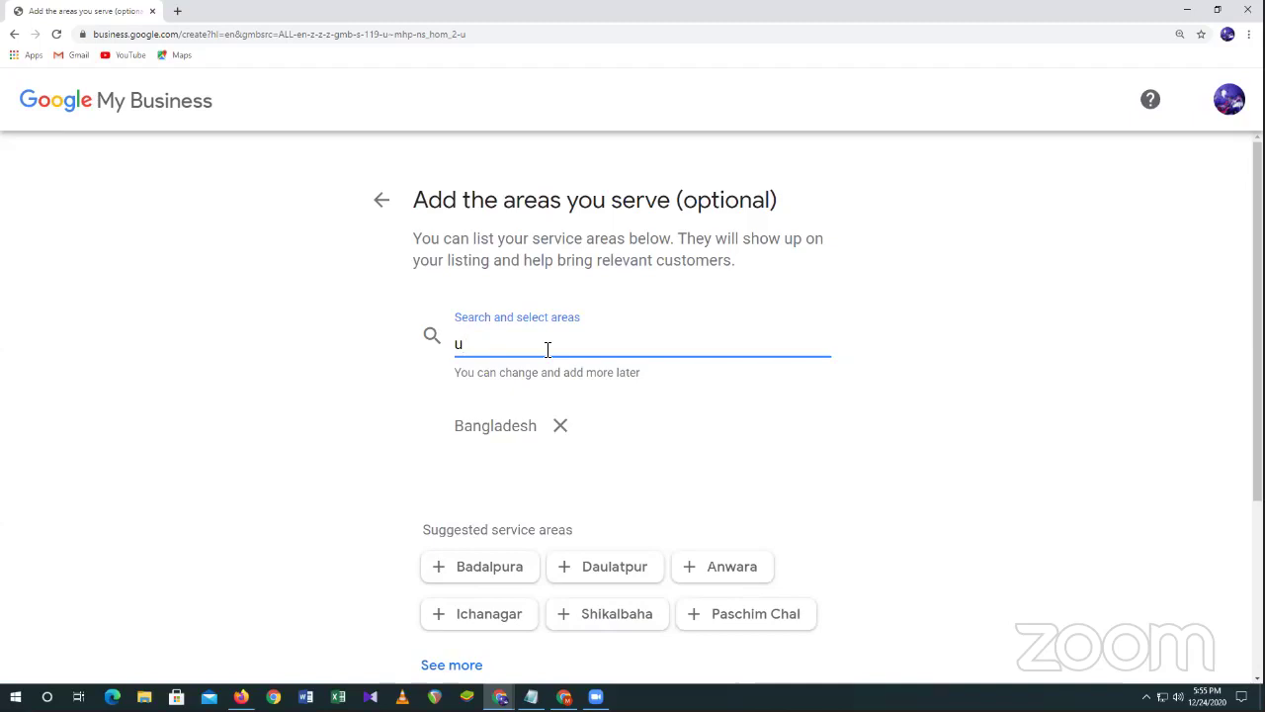
text(sa)
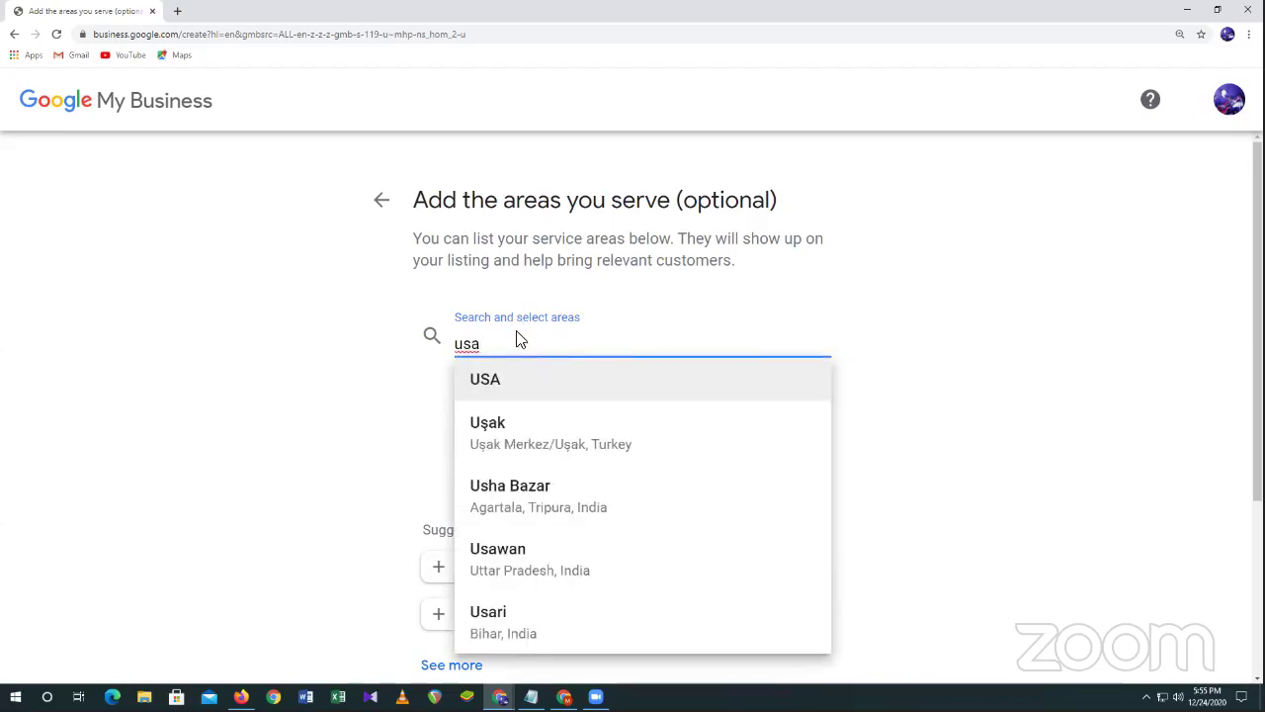
click(496, 383)
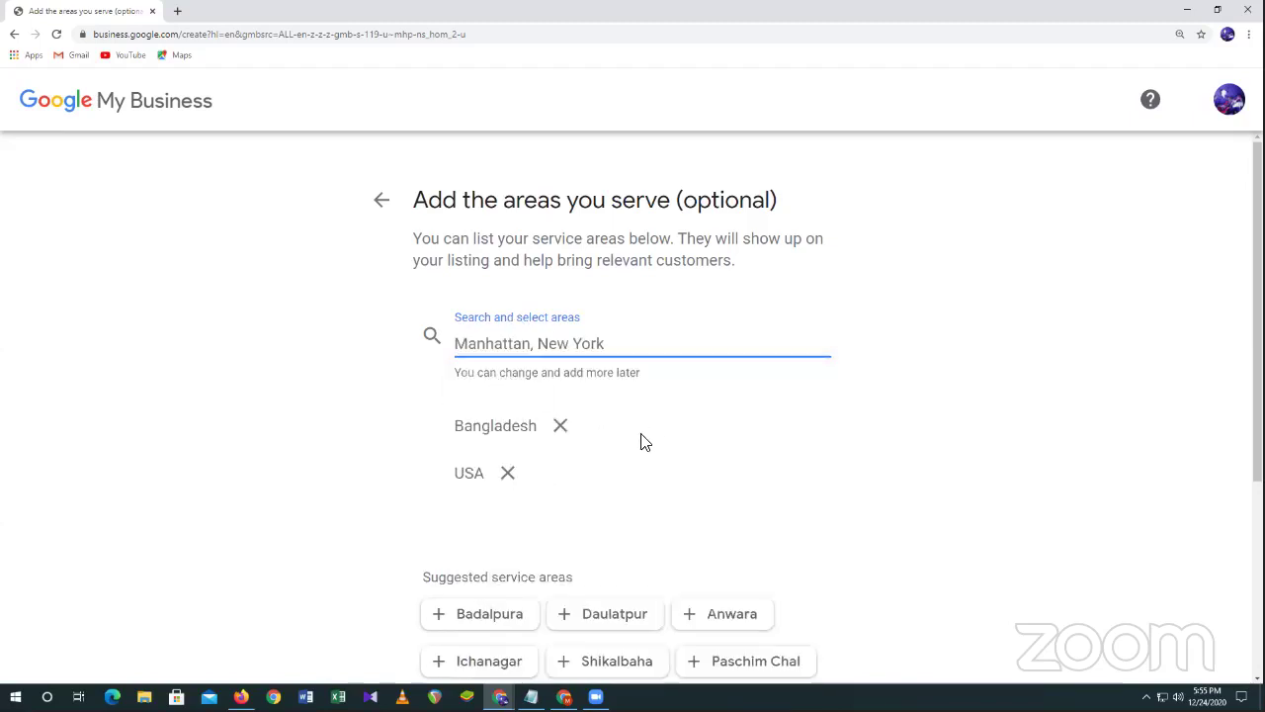
scroll(641, 442, down, 1)
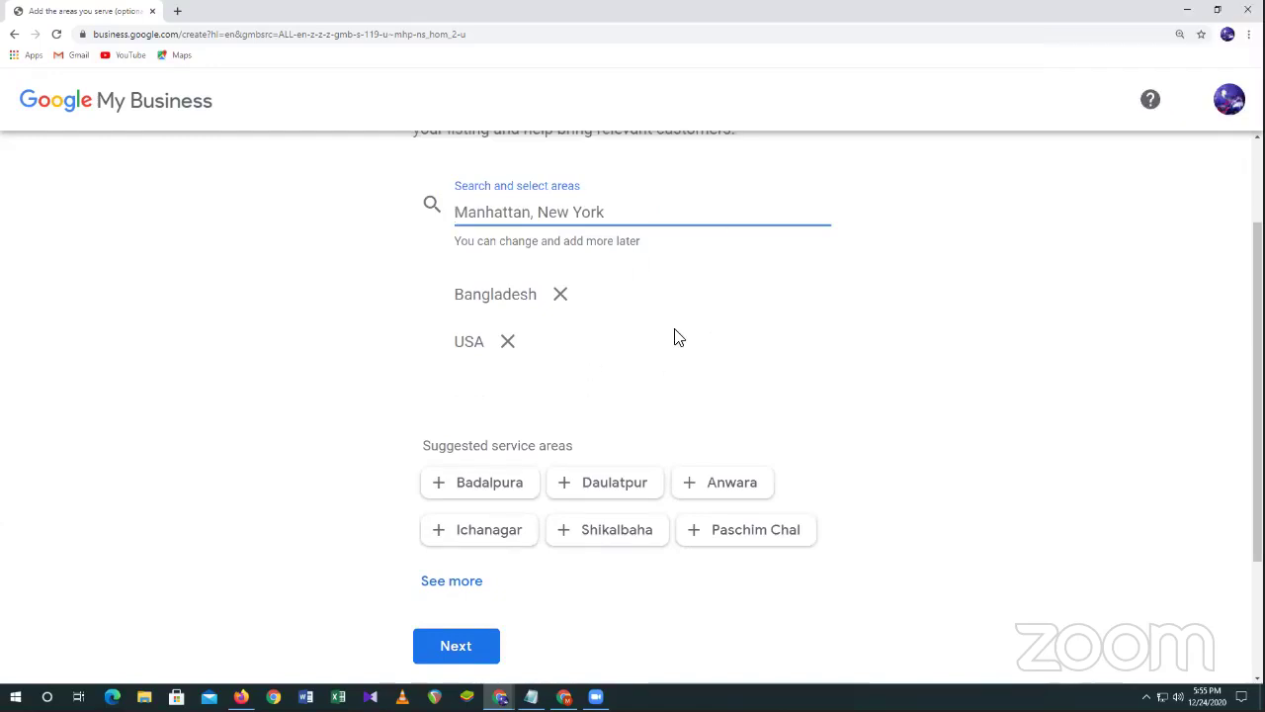
scroll(430, 627, down, 2)
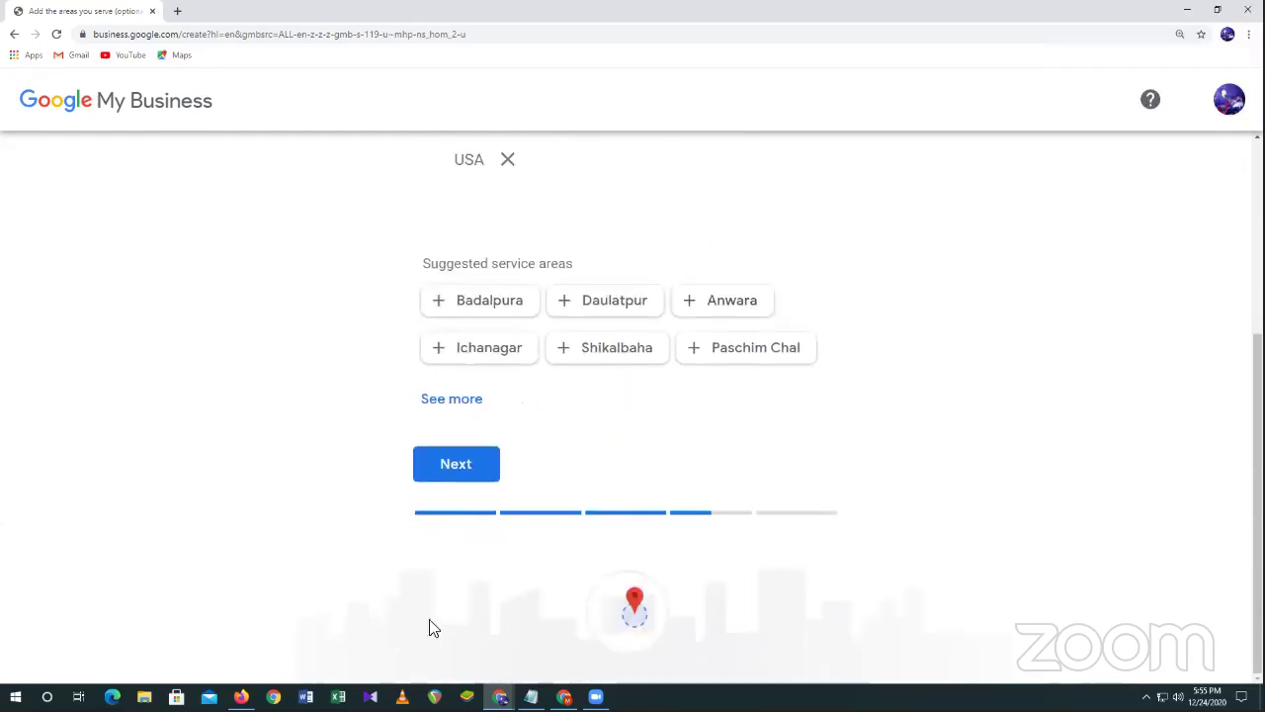
click(457, 464)
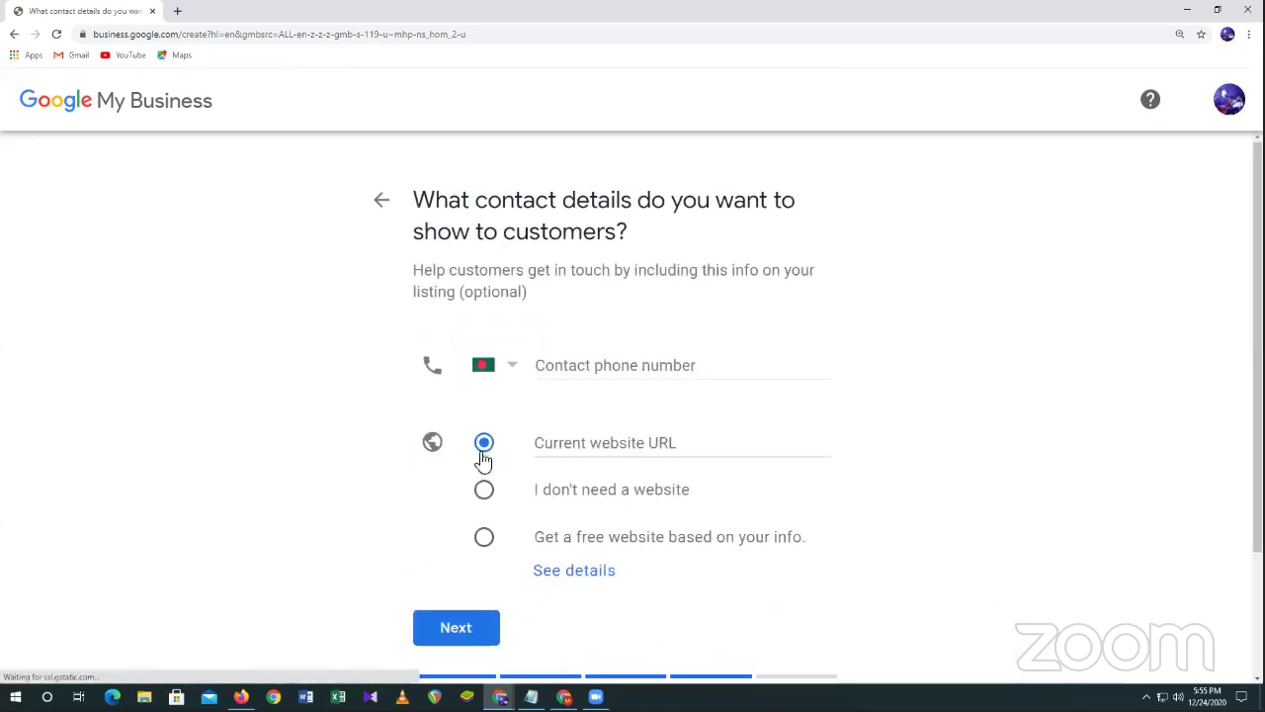
Add a leading 0 to the contact phone number
click(597, 365)
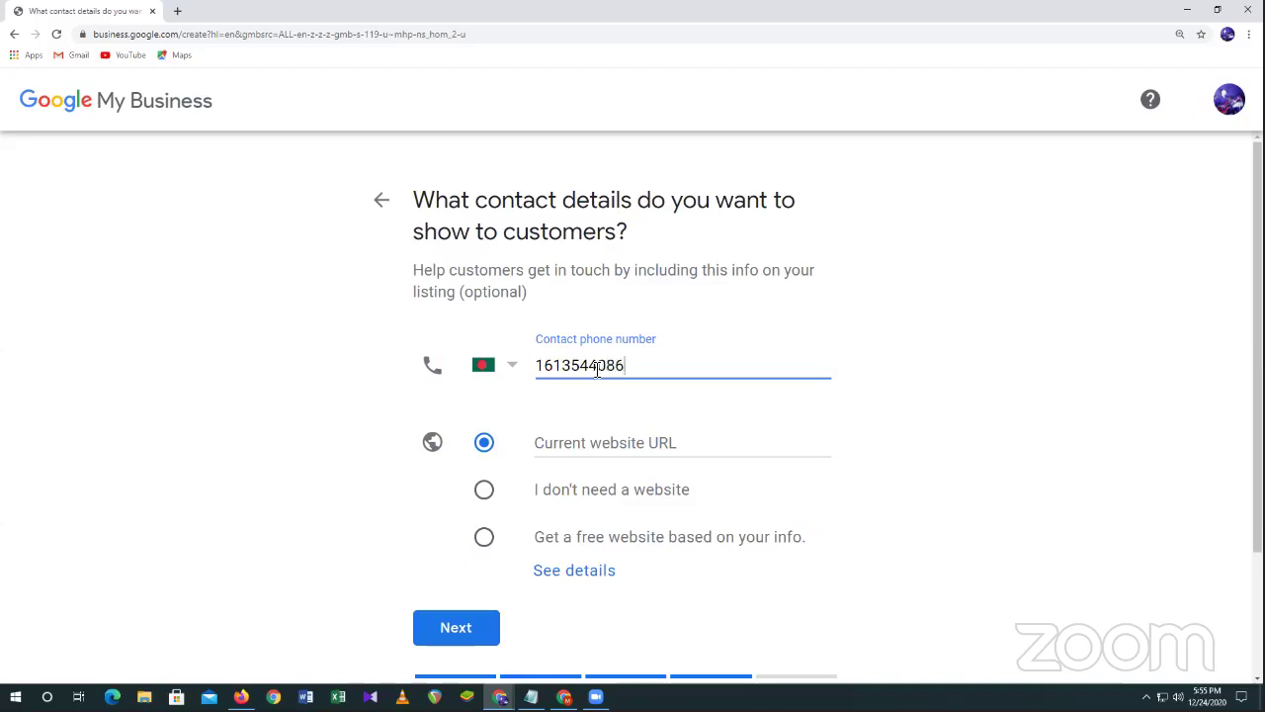
click(540, 368)
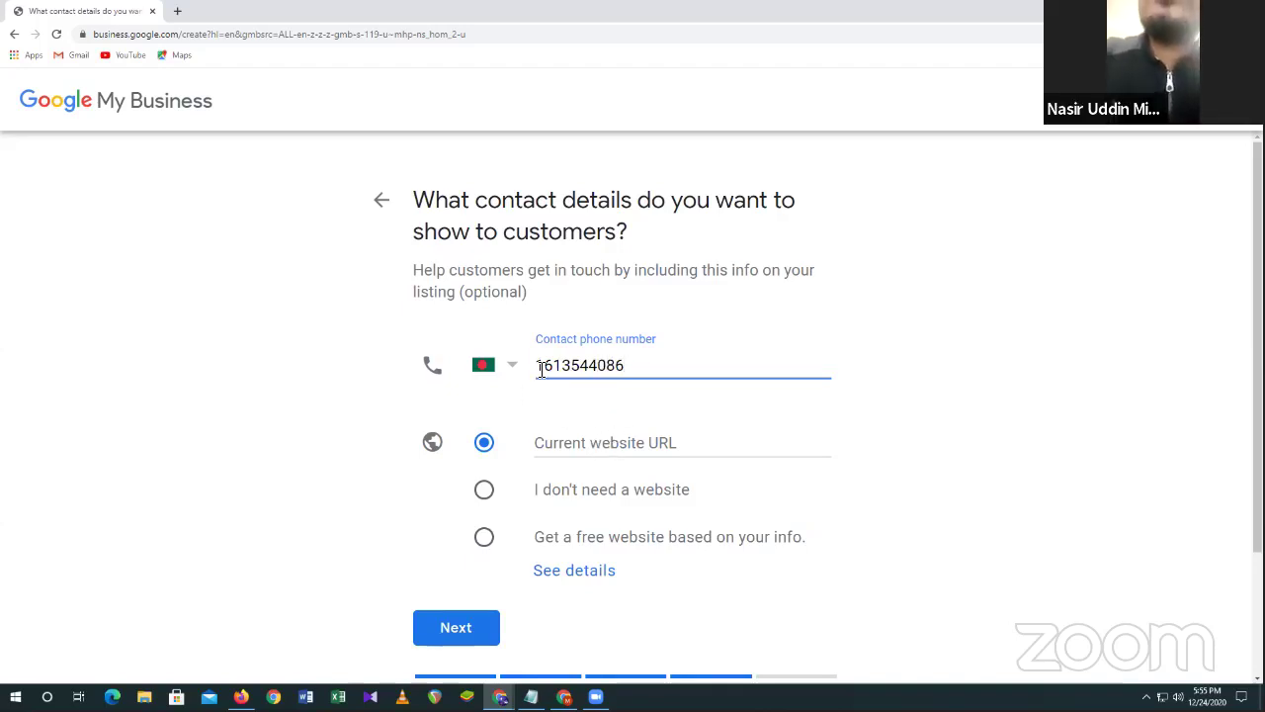
text(0)
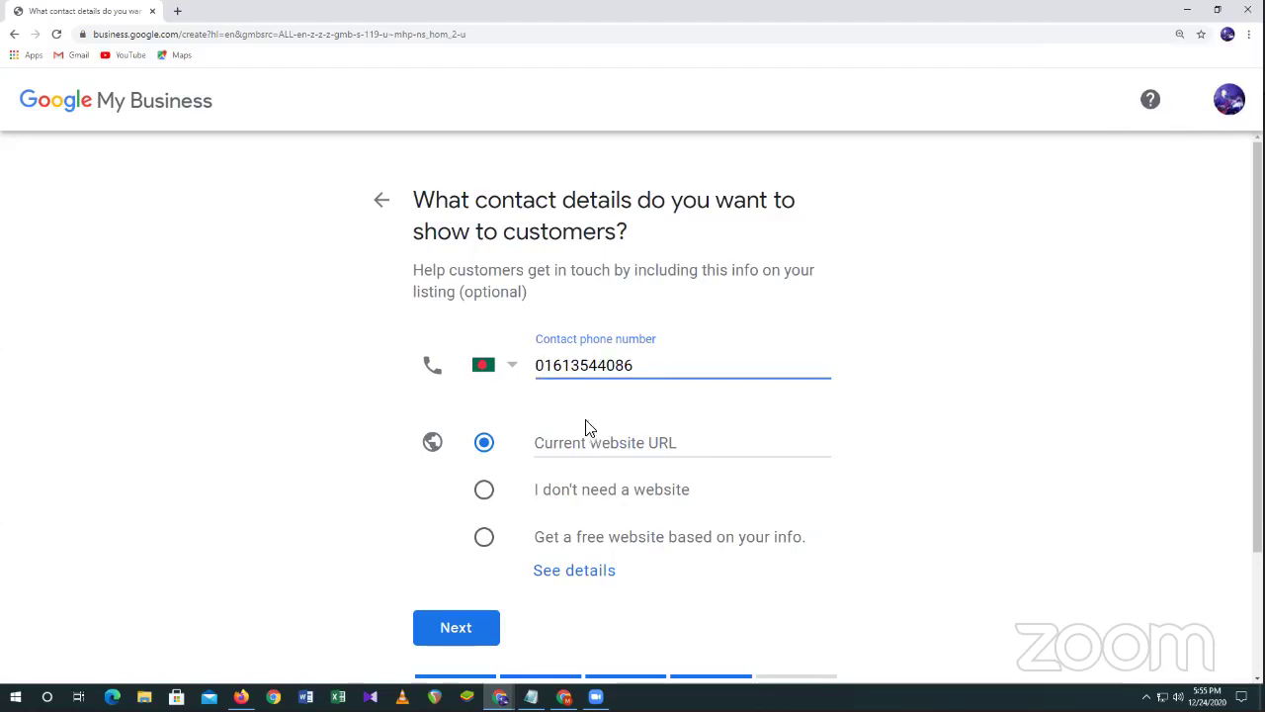
click(597, 453)
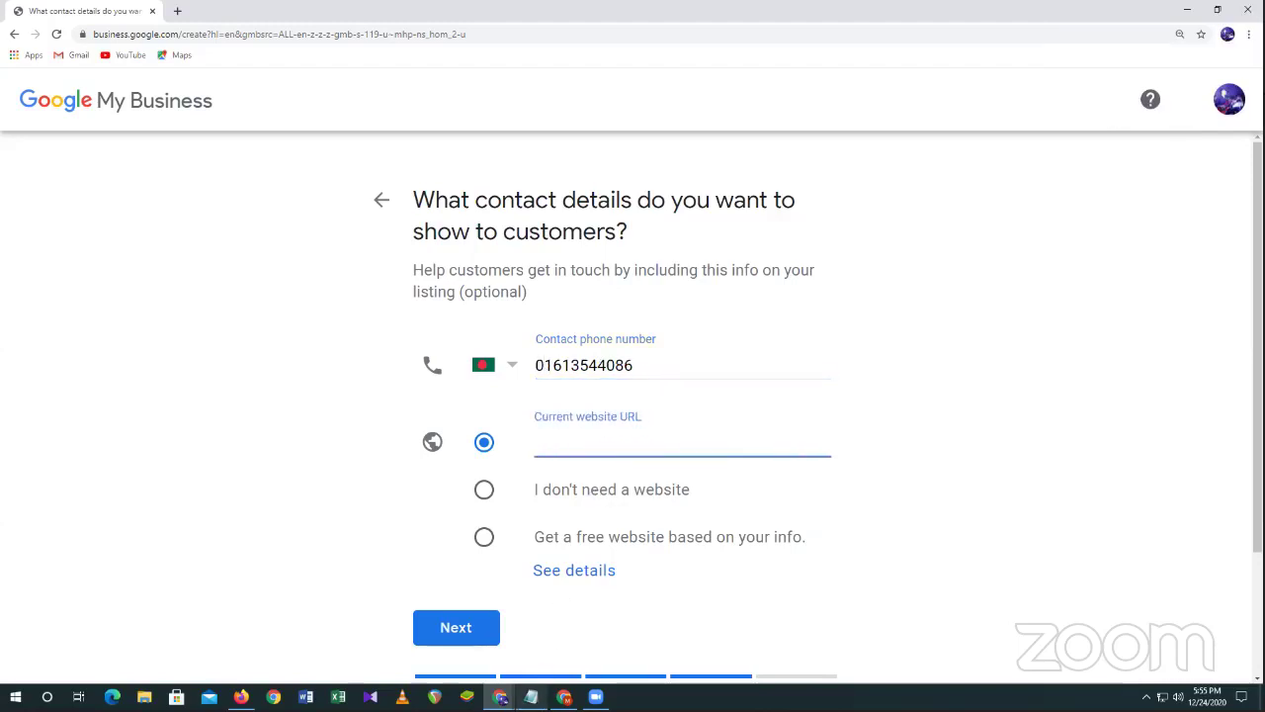
click(530, 696)
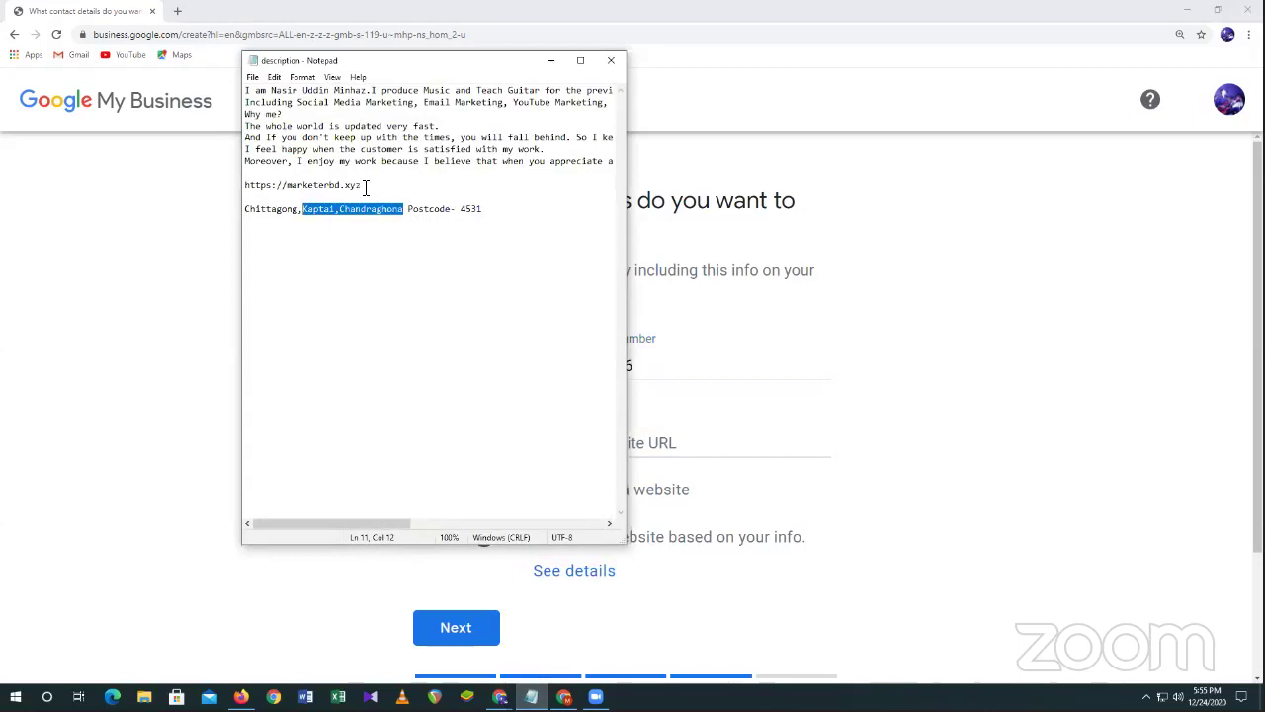
drag(362, 185, 245, 185)
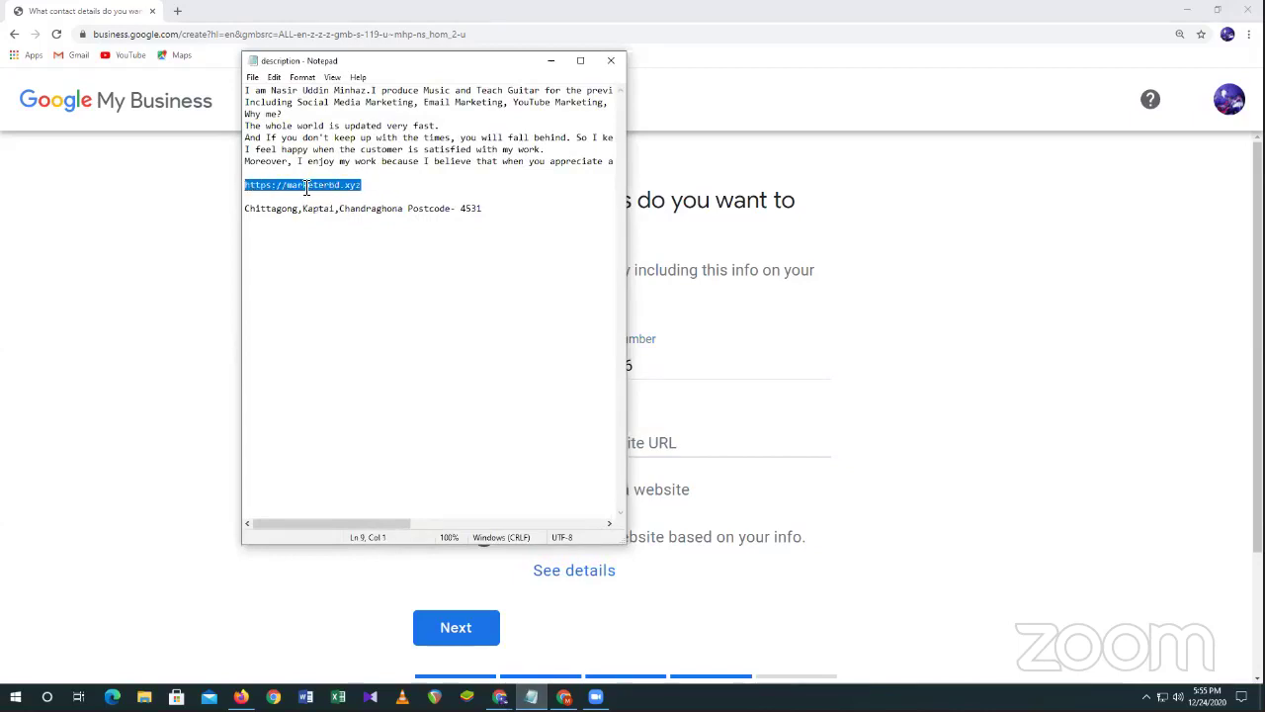
right_click(303, 187)
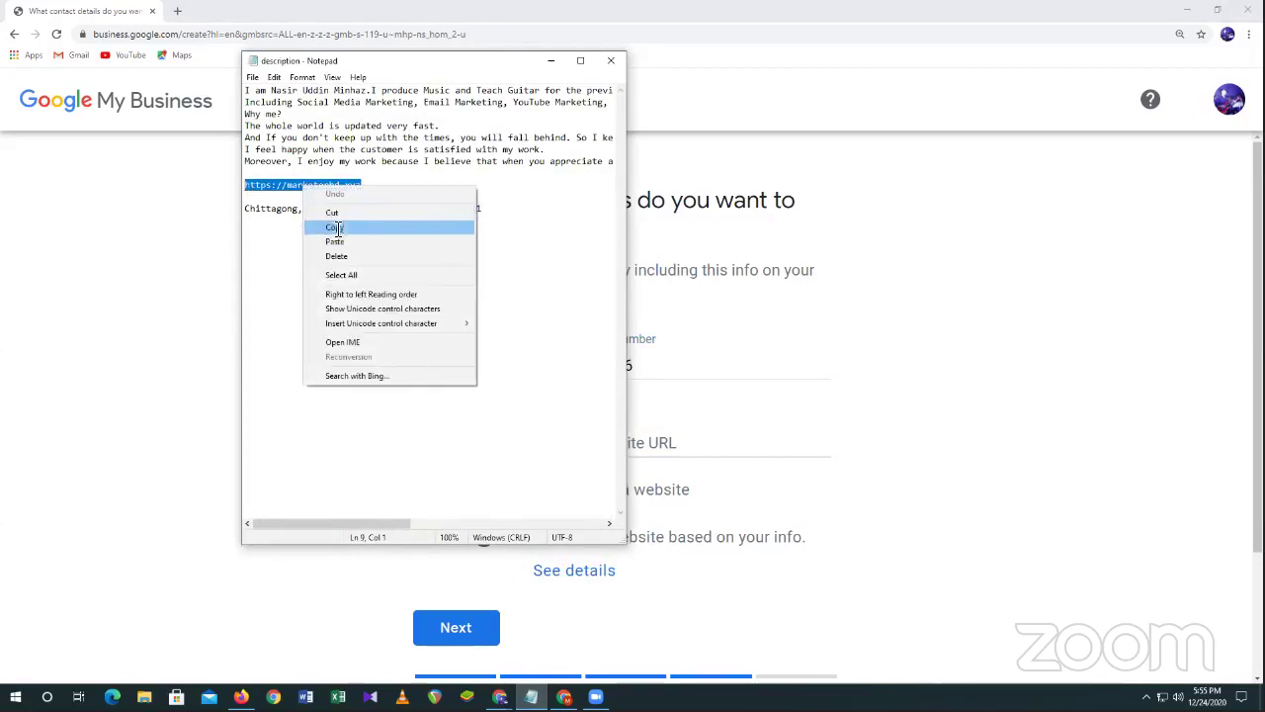
click(336, 229)
click(554, 58)
click(577, 438)
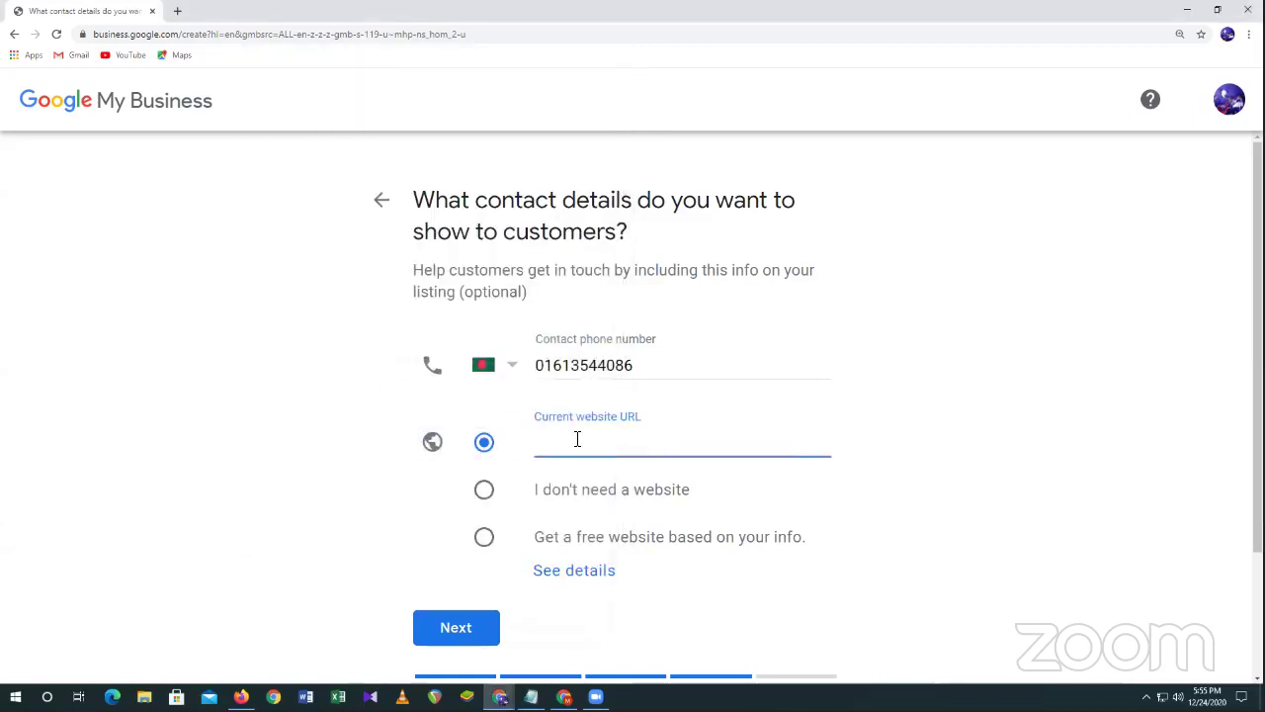
right_click(569, 447)
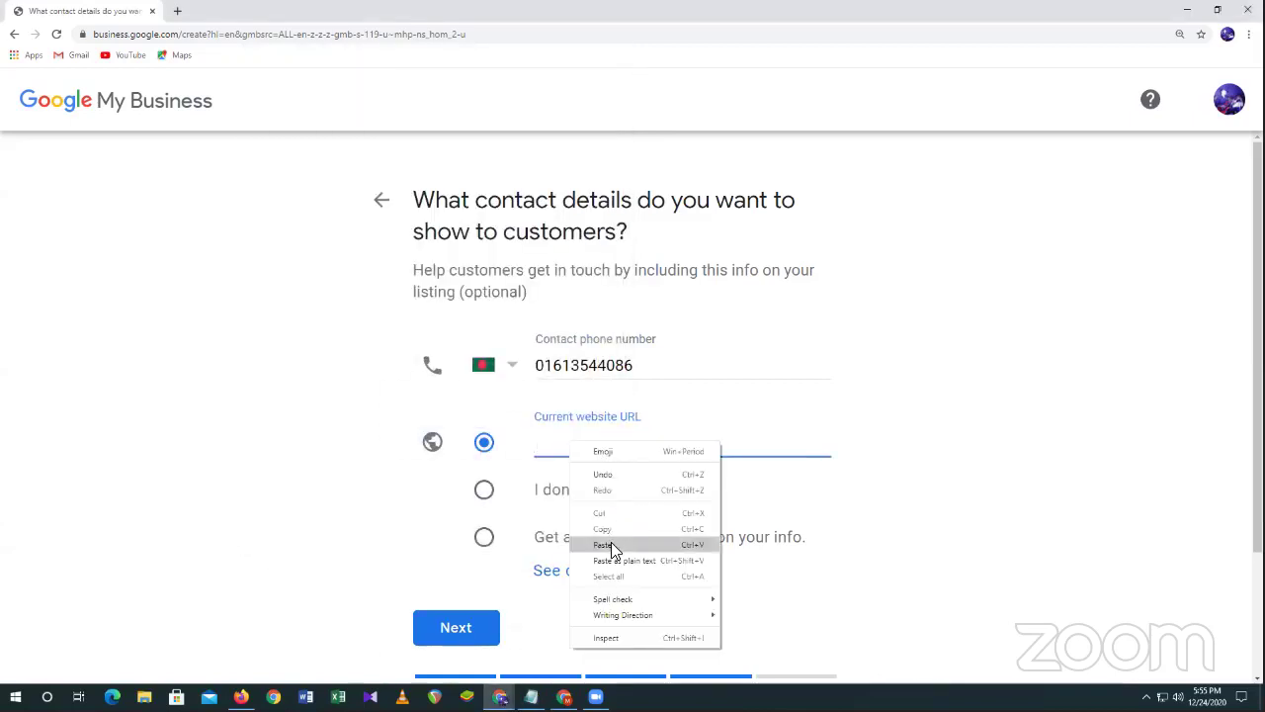
click(611, 541)
scroll(870, 583, down, 1)
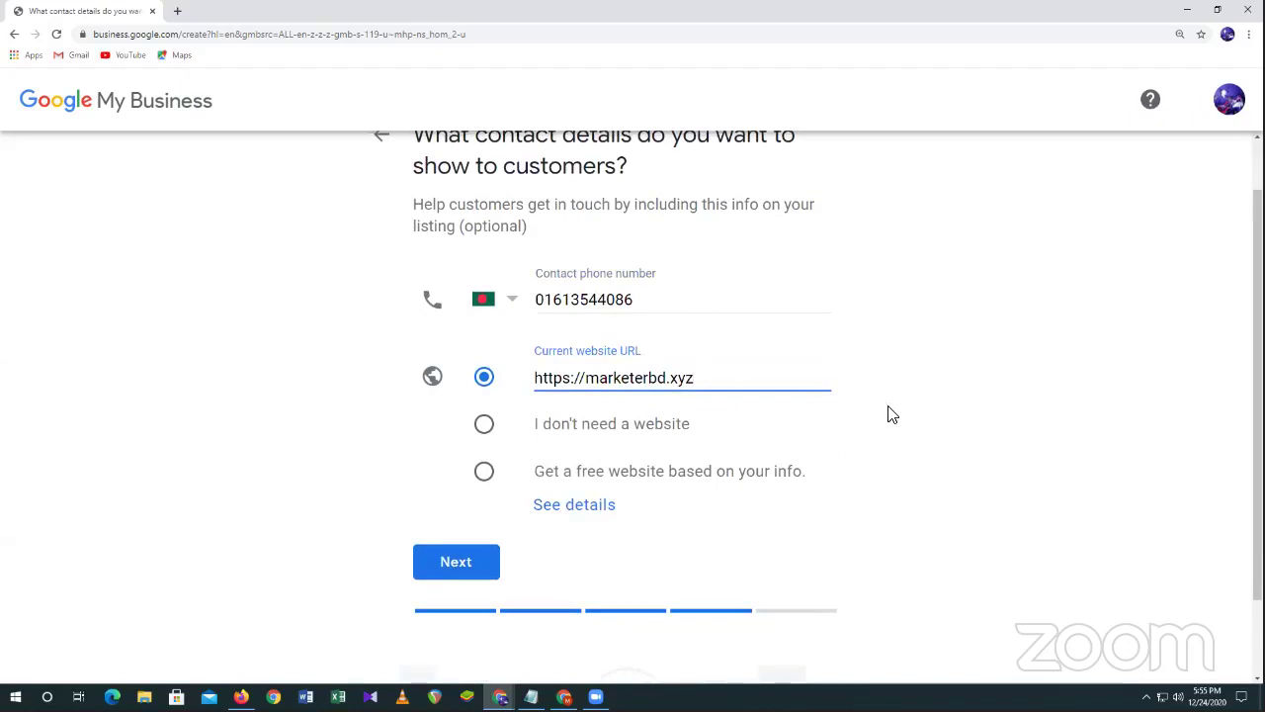
click(462, 568)
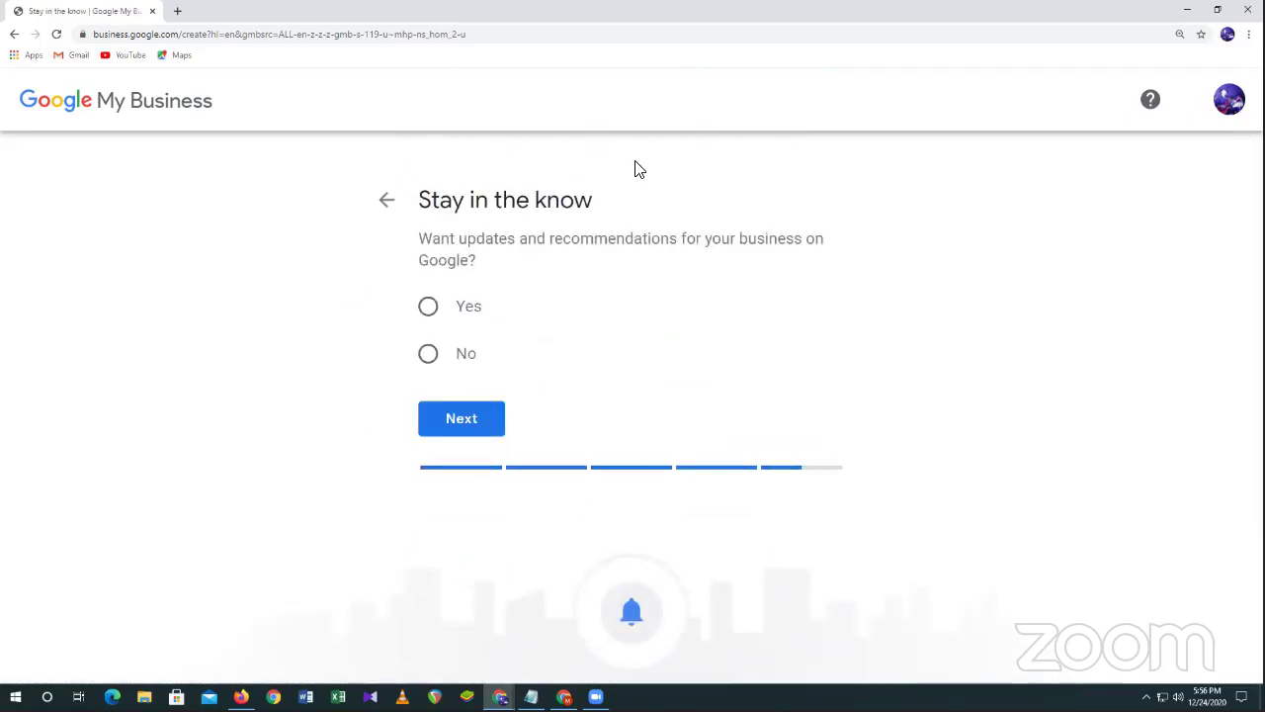
Opt in to business updates and recommendations, then finish creating the business listing
click(428, 308)
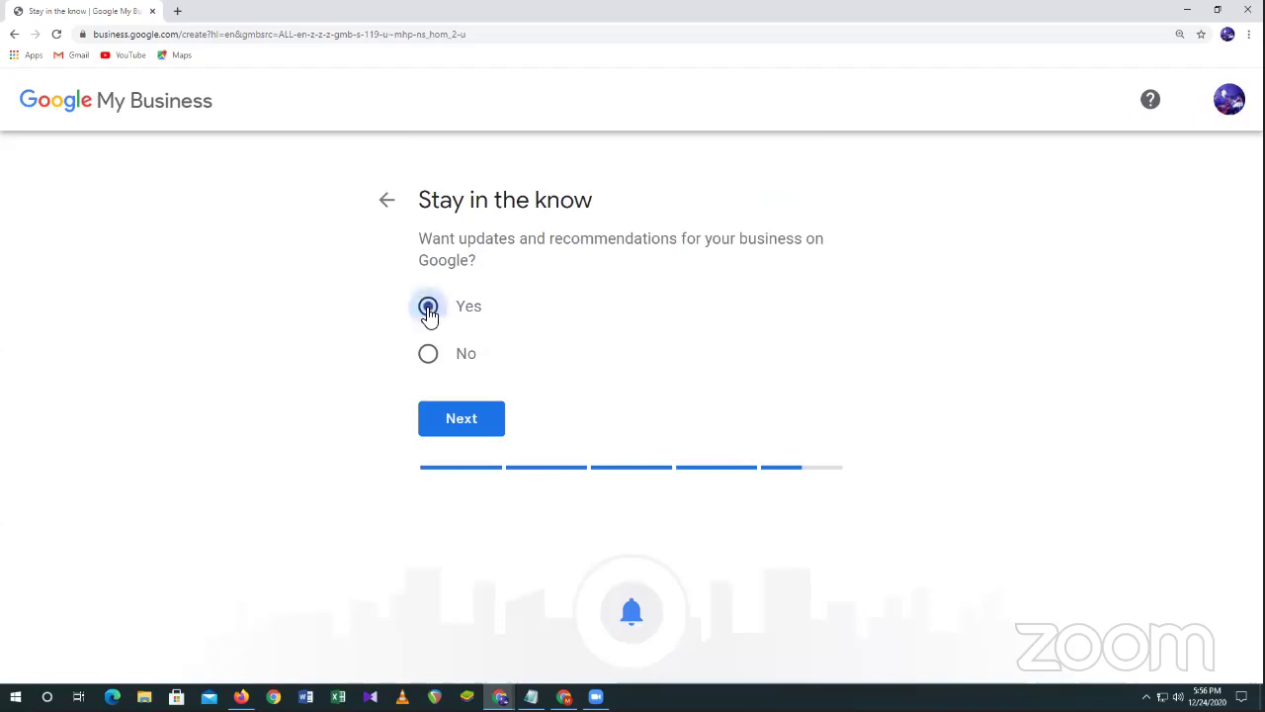
click(462, 420)
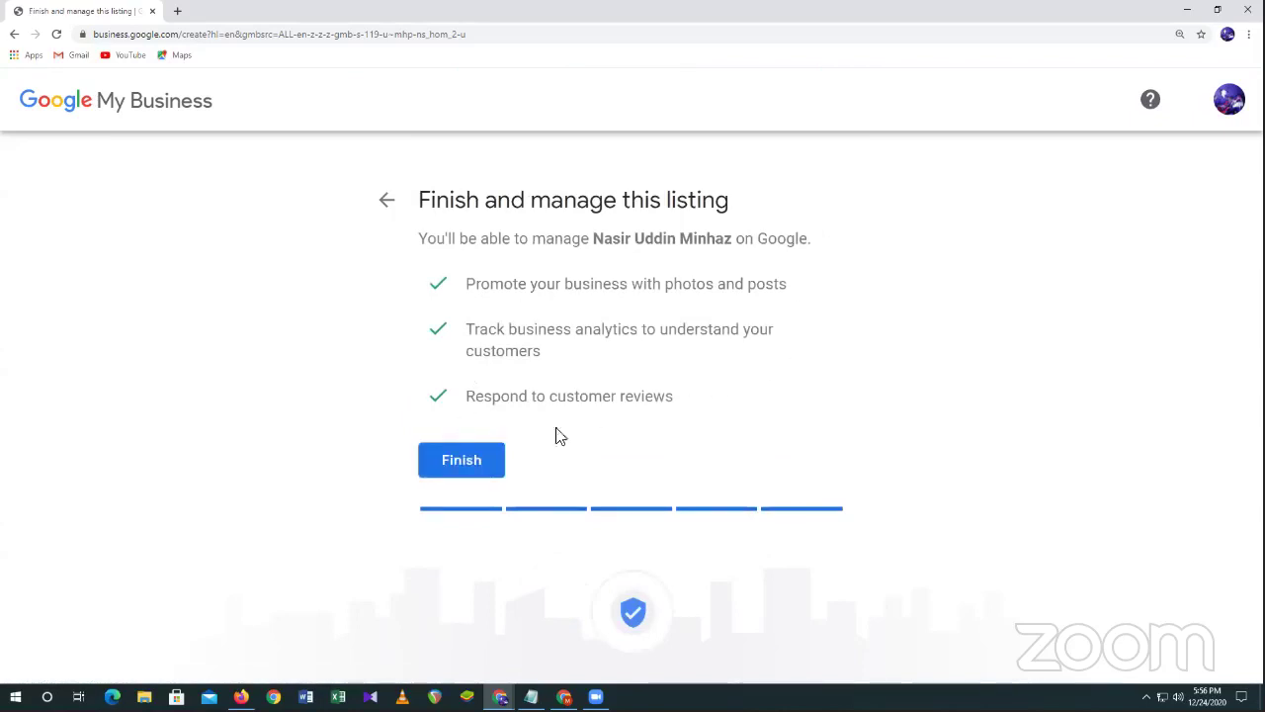
click(463, 462)
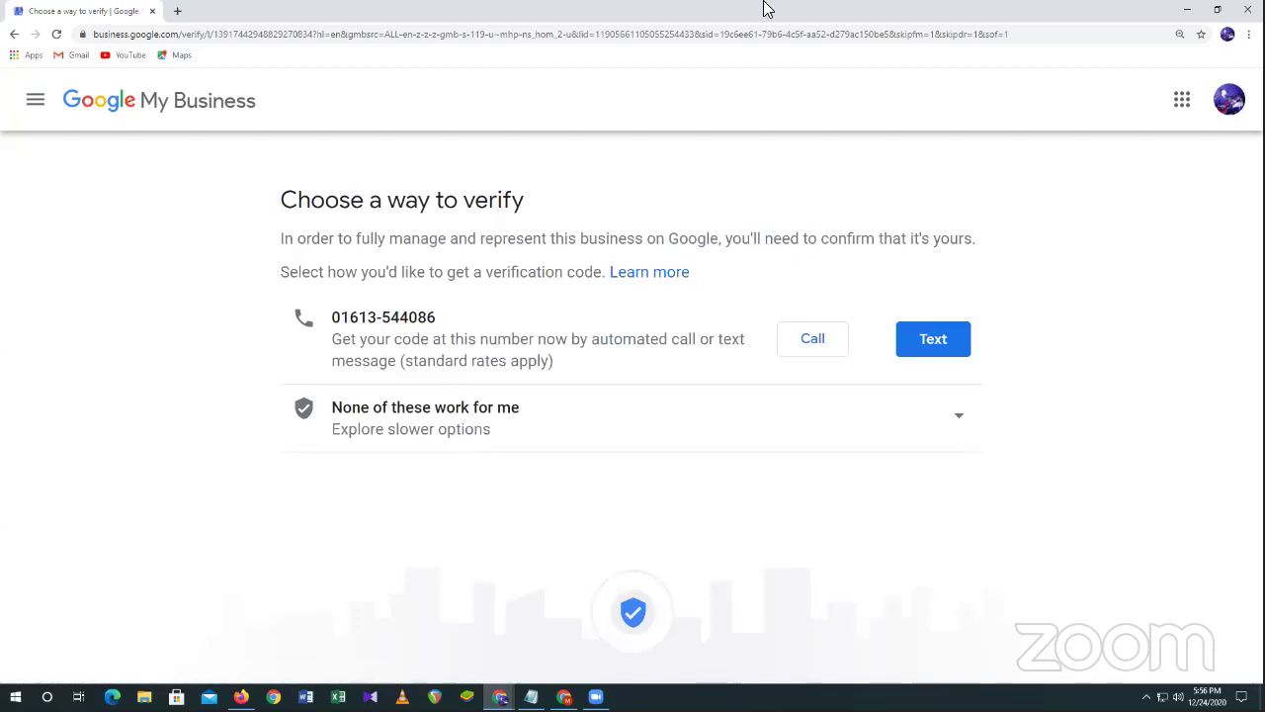
Choose to receive the verification code by text message
click(929, 346)
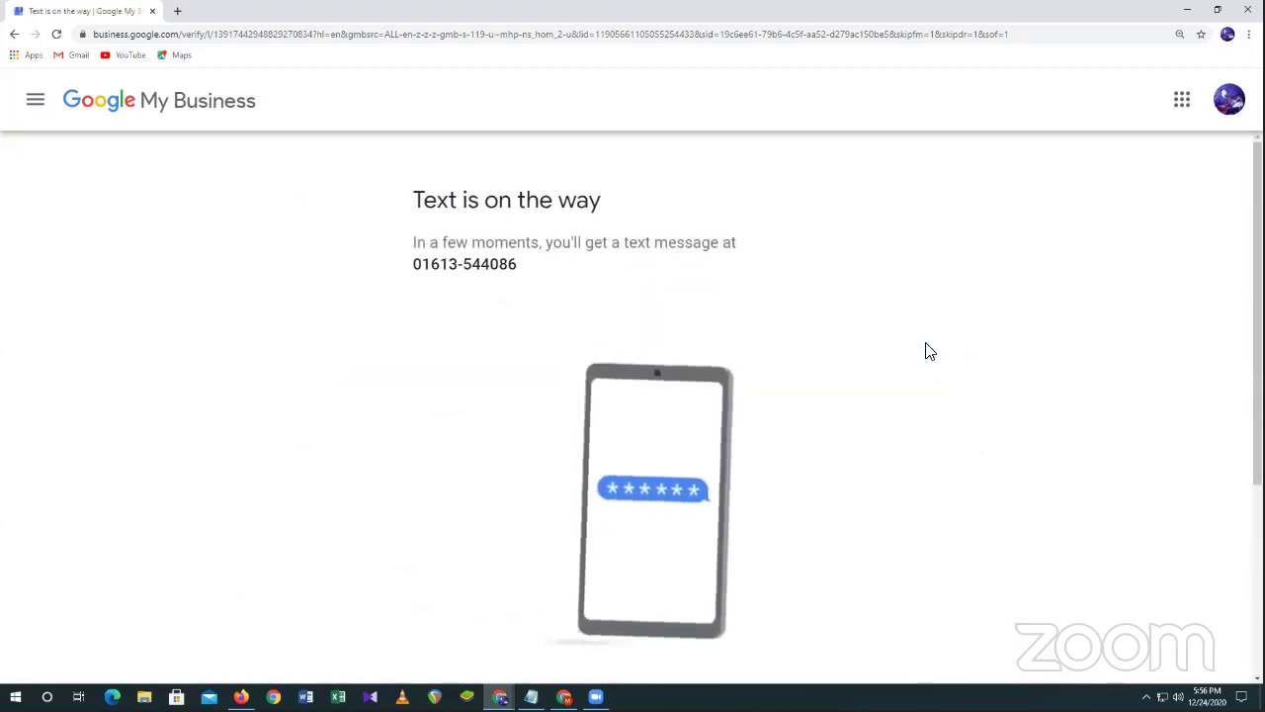
scroll(833, 397, down, 3)
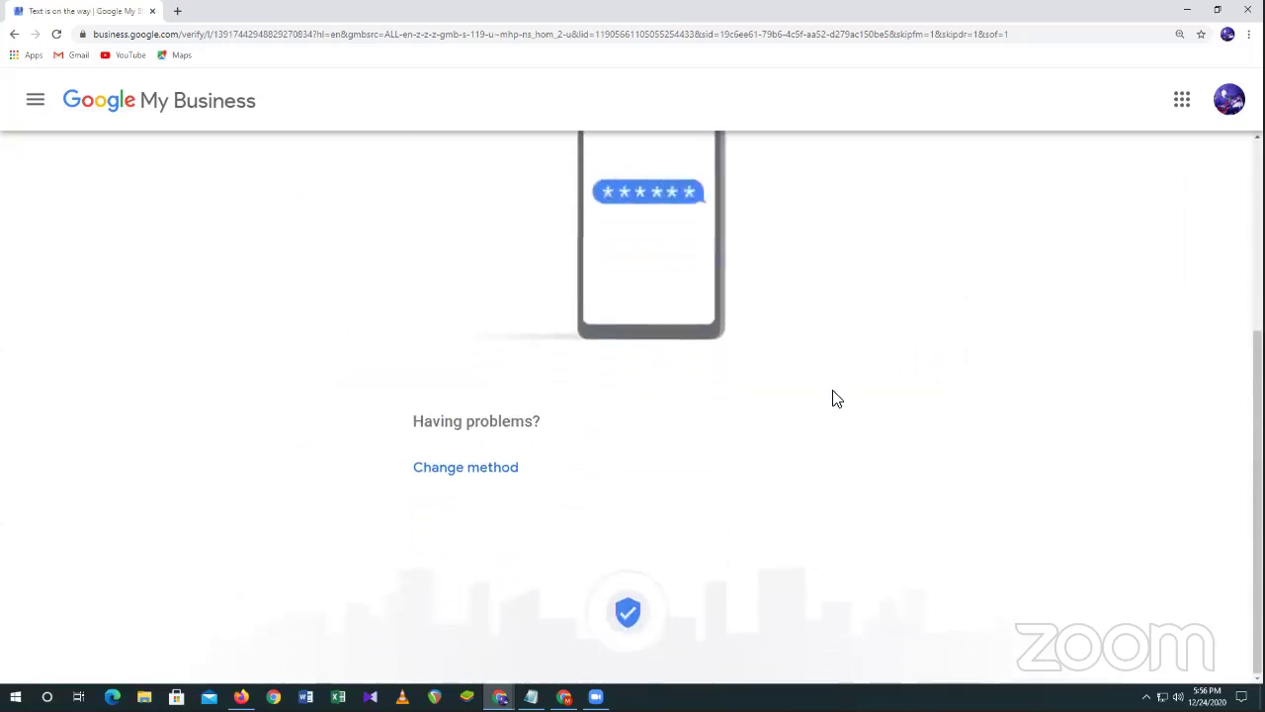
scroll(833, 397, up, 3)
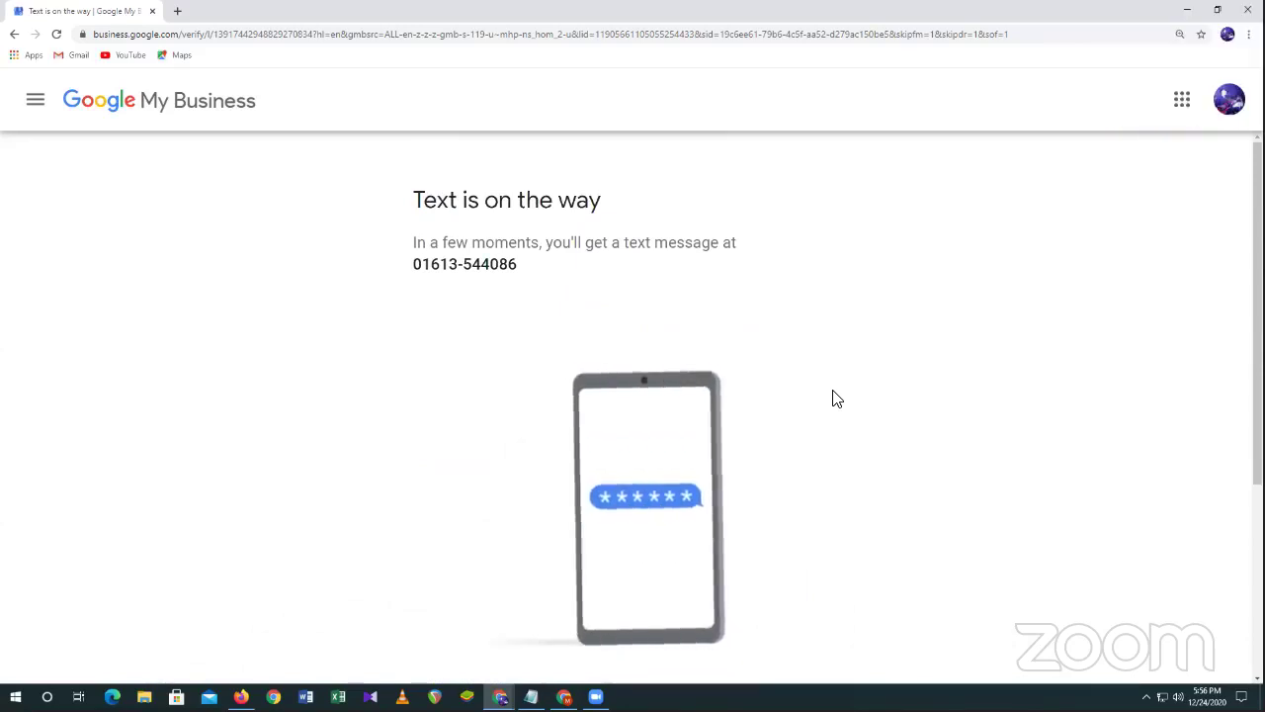
scroll(833, 398, down, 1)
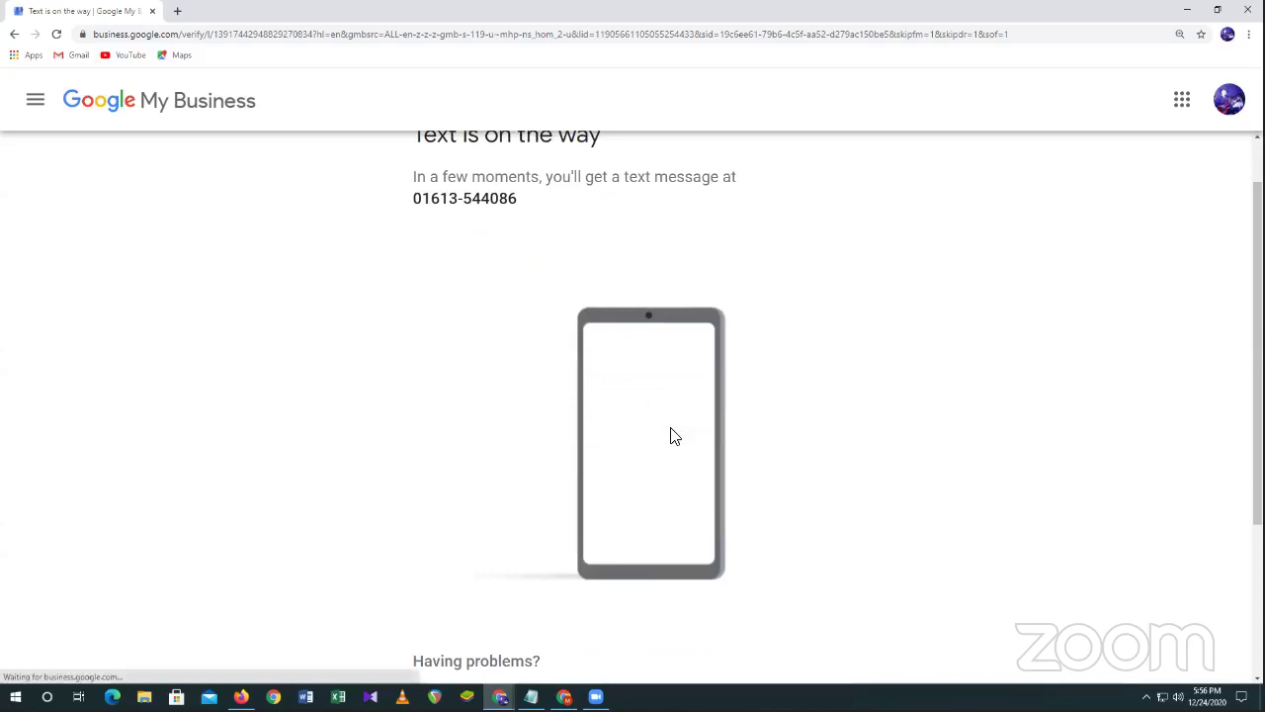
Enter the six-digit code from the SMS and verify the business
click(488, 324)
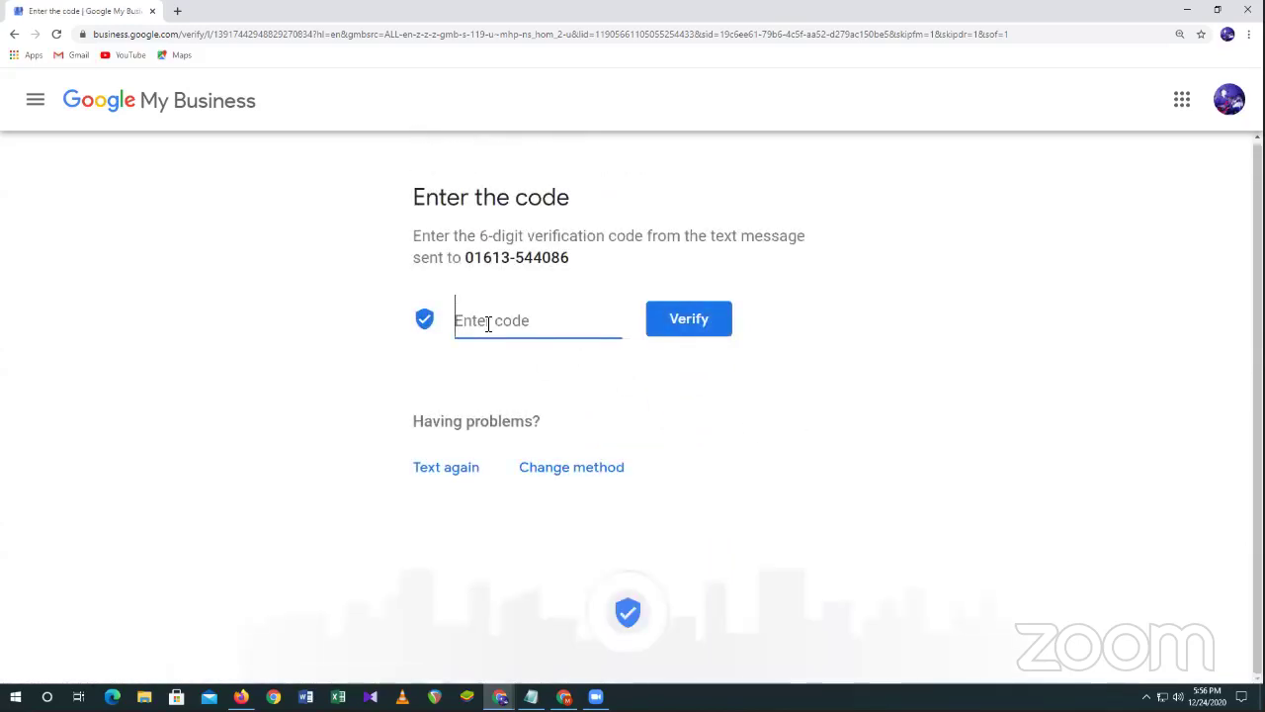
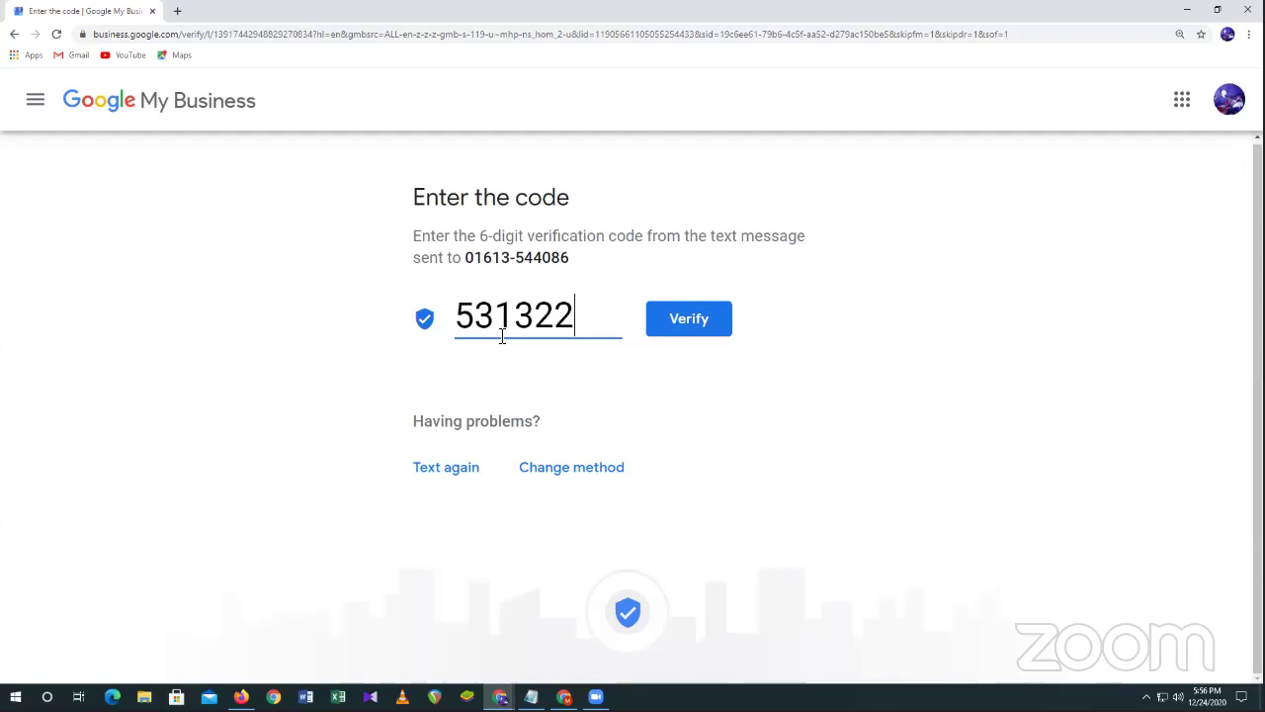
click(690, 322)
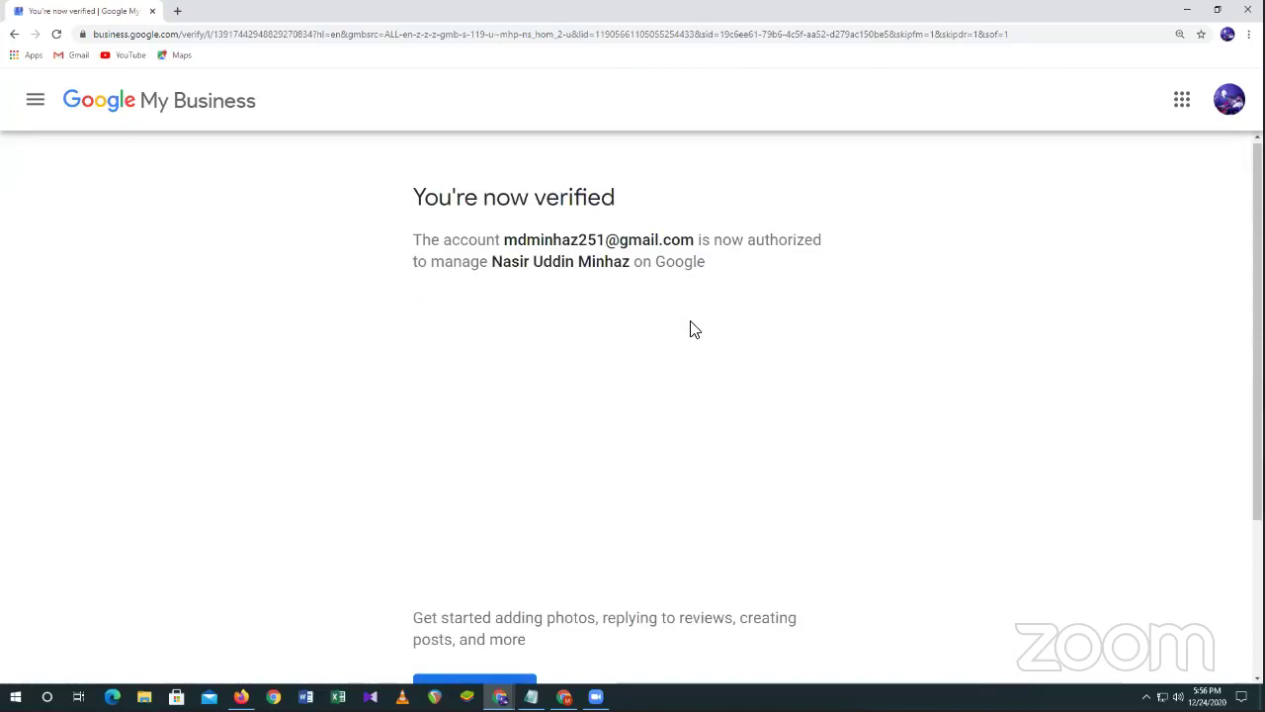
scroll(694, 329, down, 2)
scroll(694, 329, up, 2)
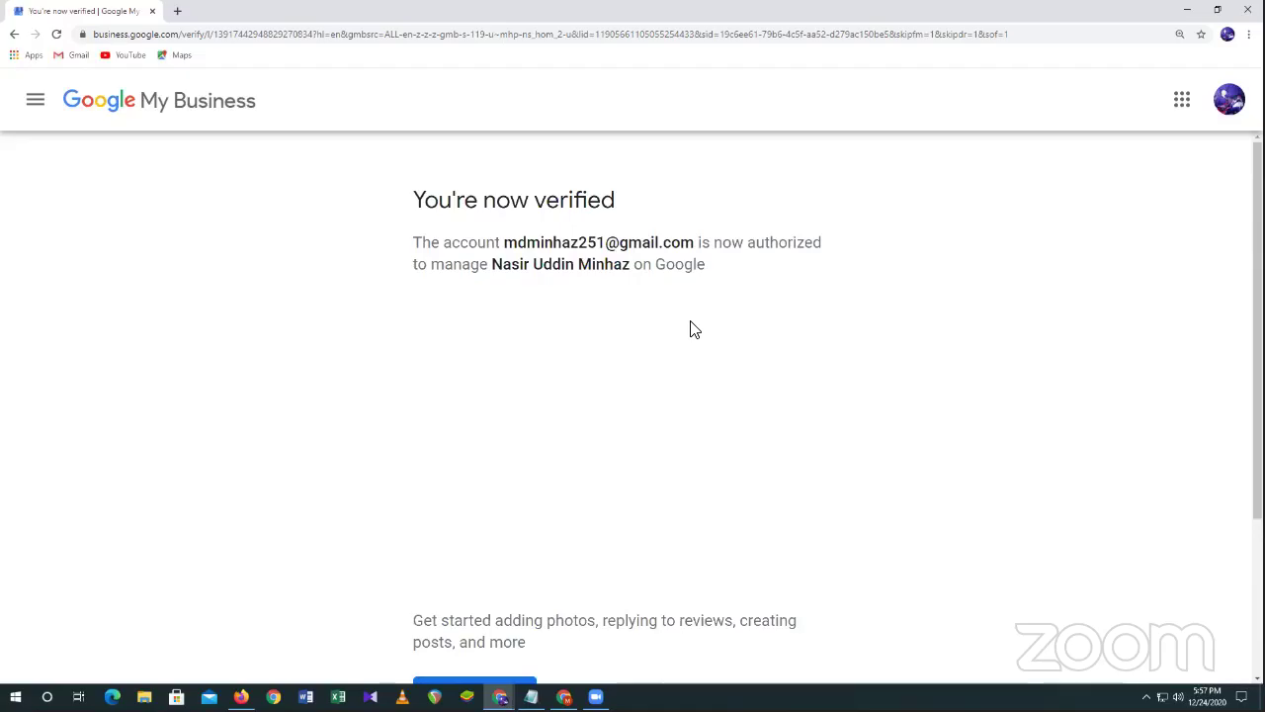
scroll(718, 530, down, 2)
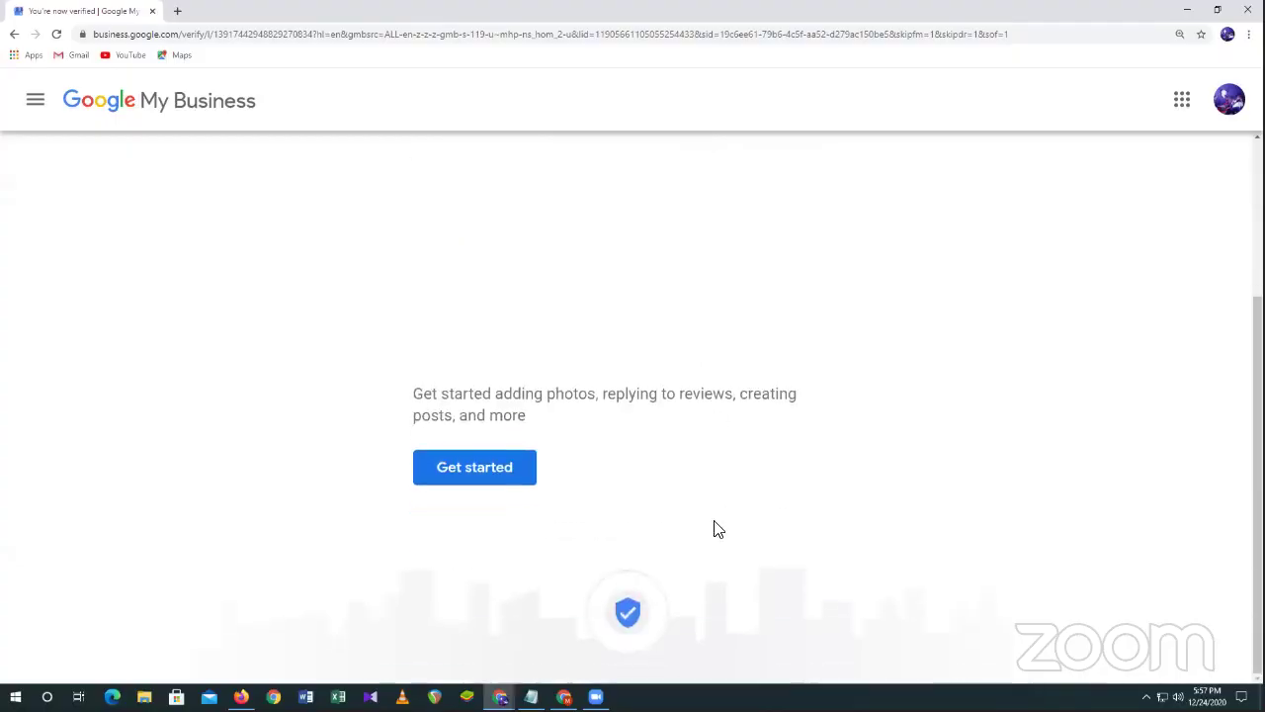
Start managing the verified business and add an empty custom service field
click(488, 477)
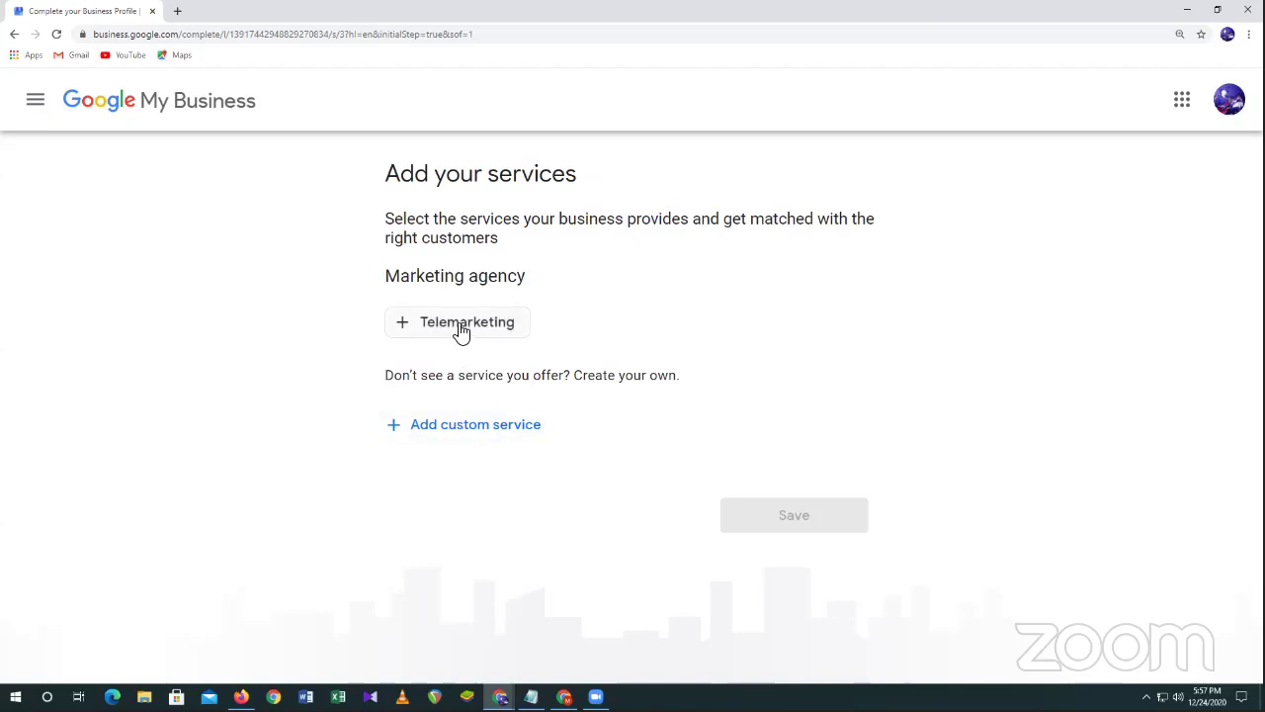
click(420, 428)
scroll(603, 435, down, 1)
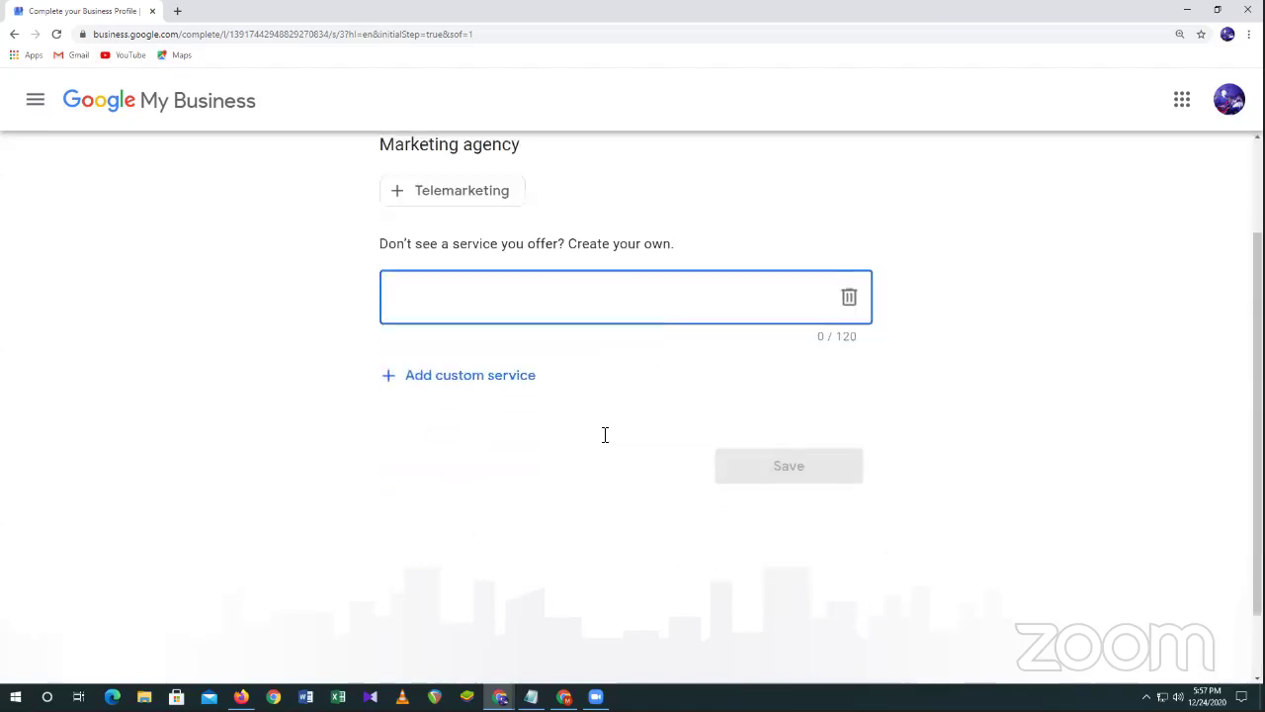
scroll(597, 440, up, 1)
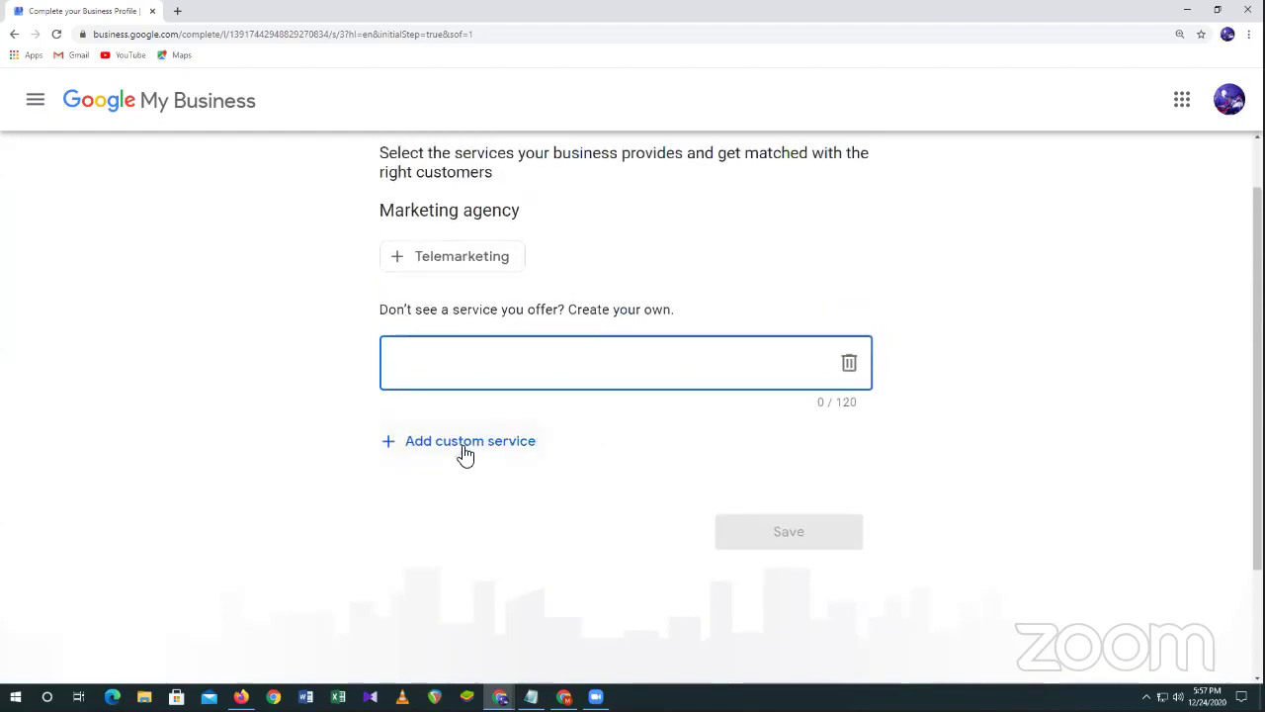
scroll(480, 458, down, 2)
Bring up the description notes in Notepad and minimize them
key(alt+Tab)
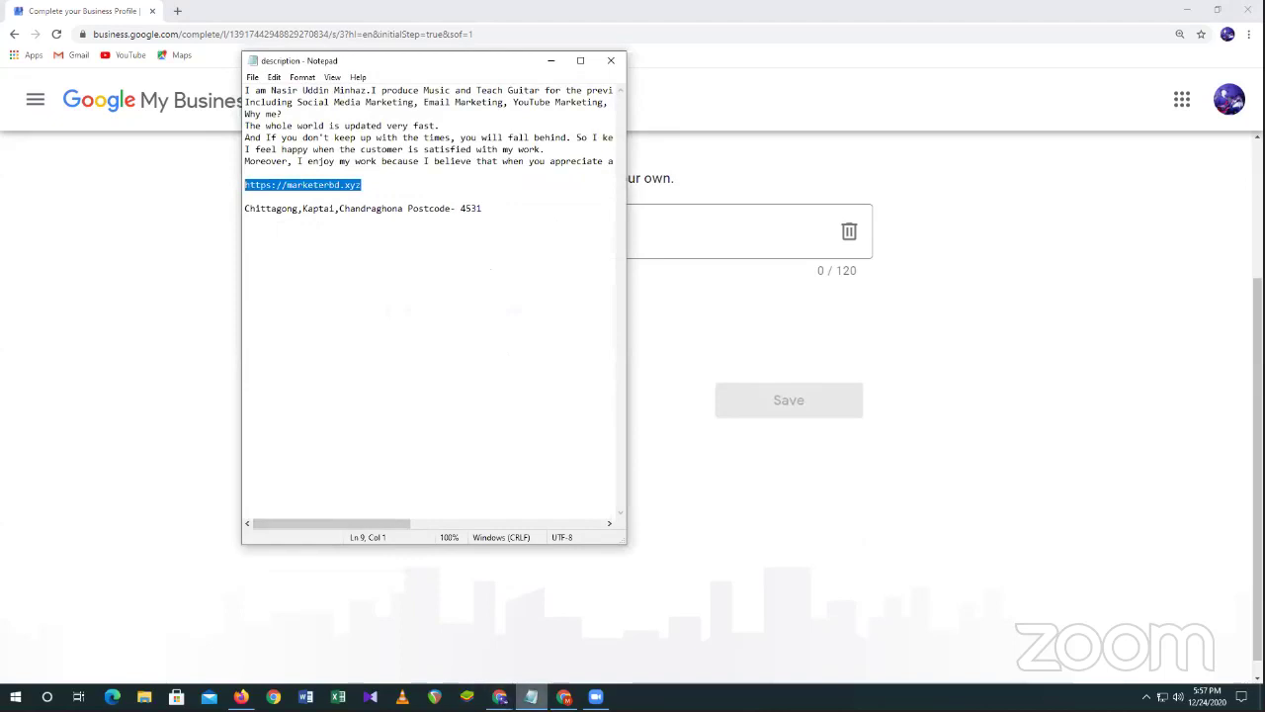
mouse_move(530, 696)
click(551, 64)
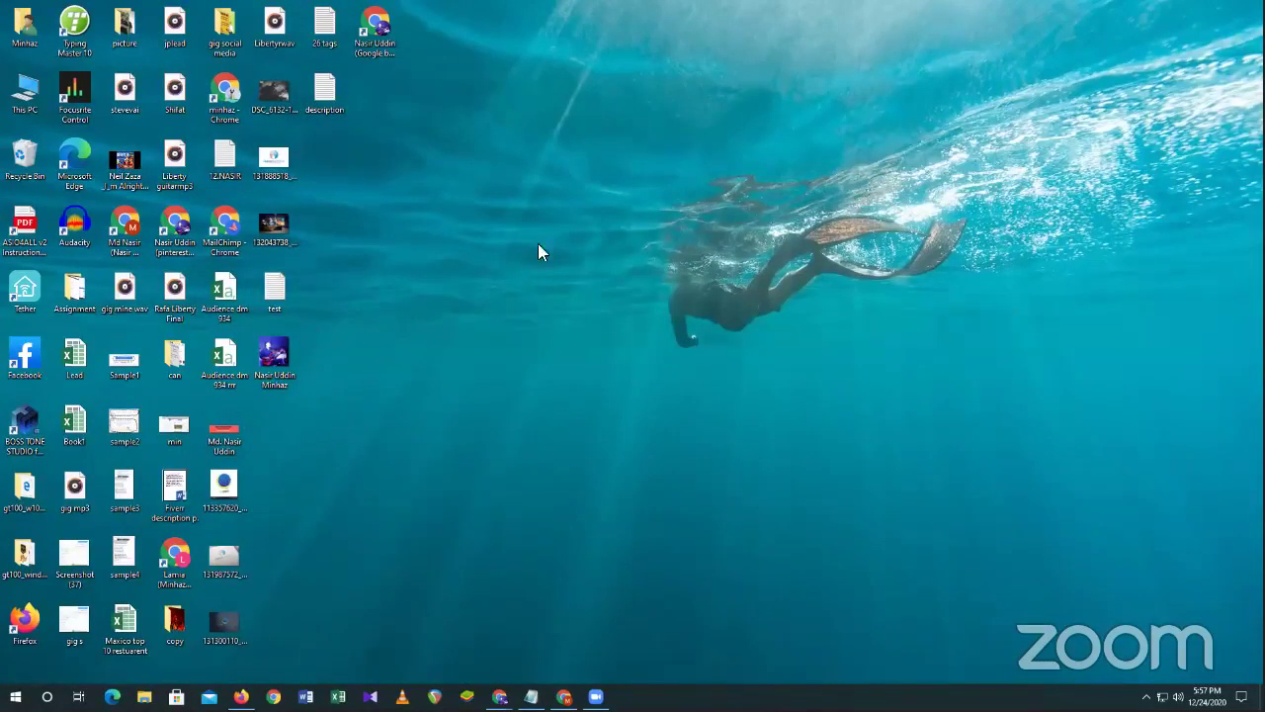
Open the 26 tags list in Notepad and position it beside the services form
double_click(318, 44)
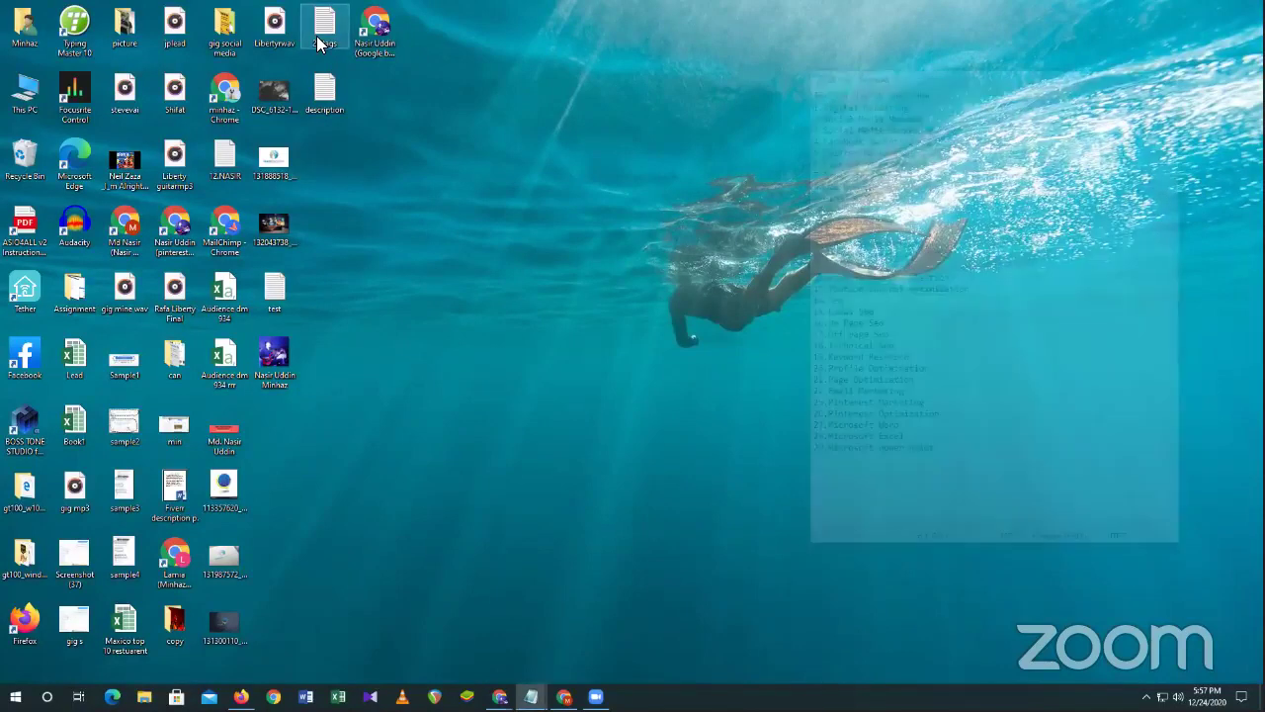
drag(1005, 79, 494, 168)
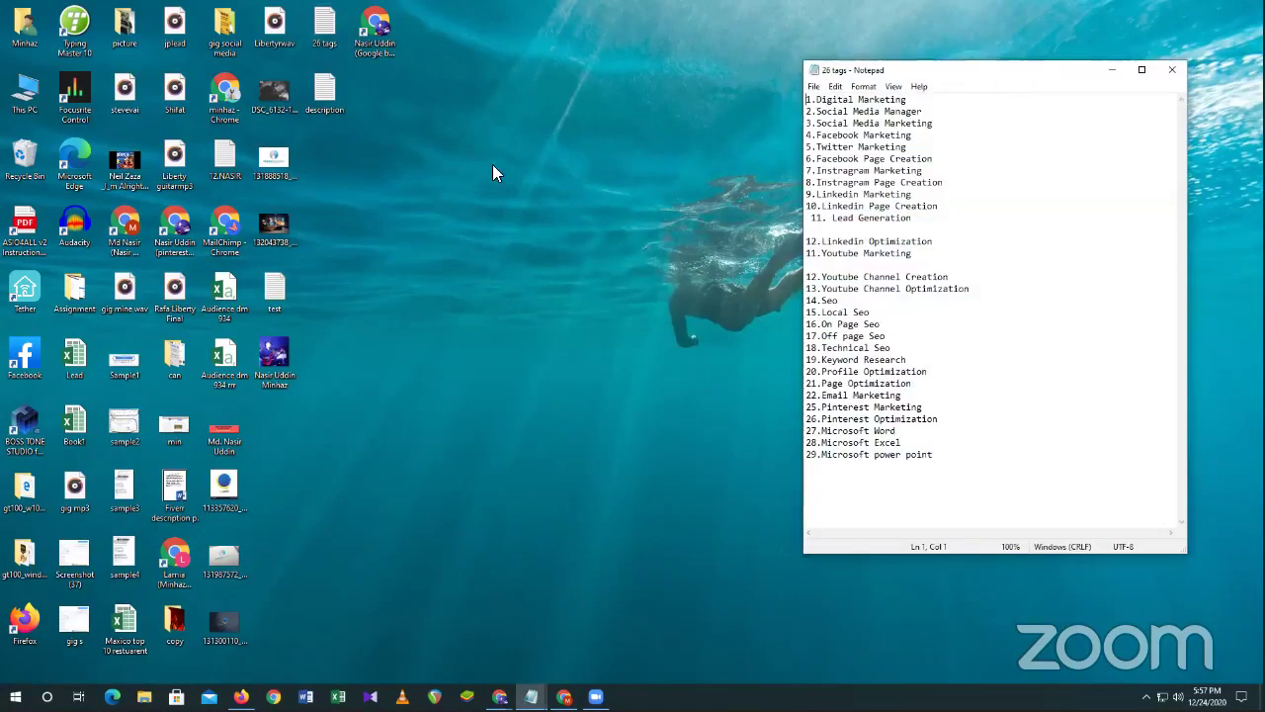
click(539, 160)
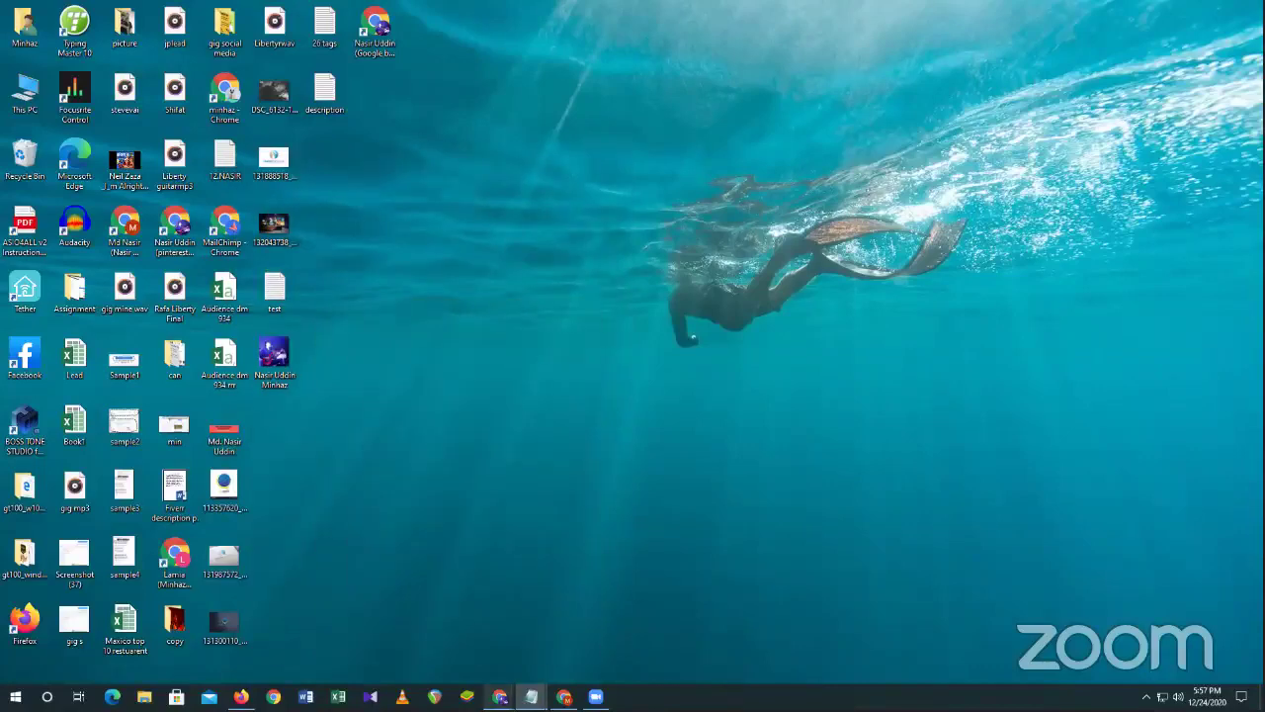
mouse_move(499, 696)
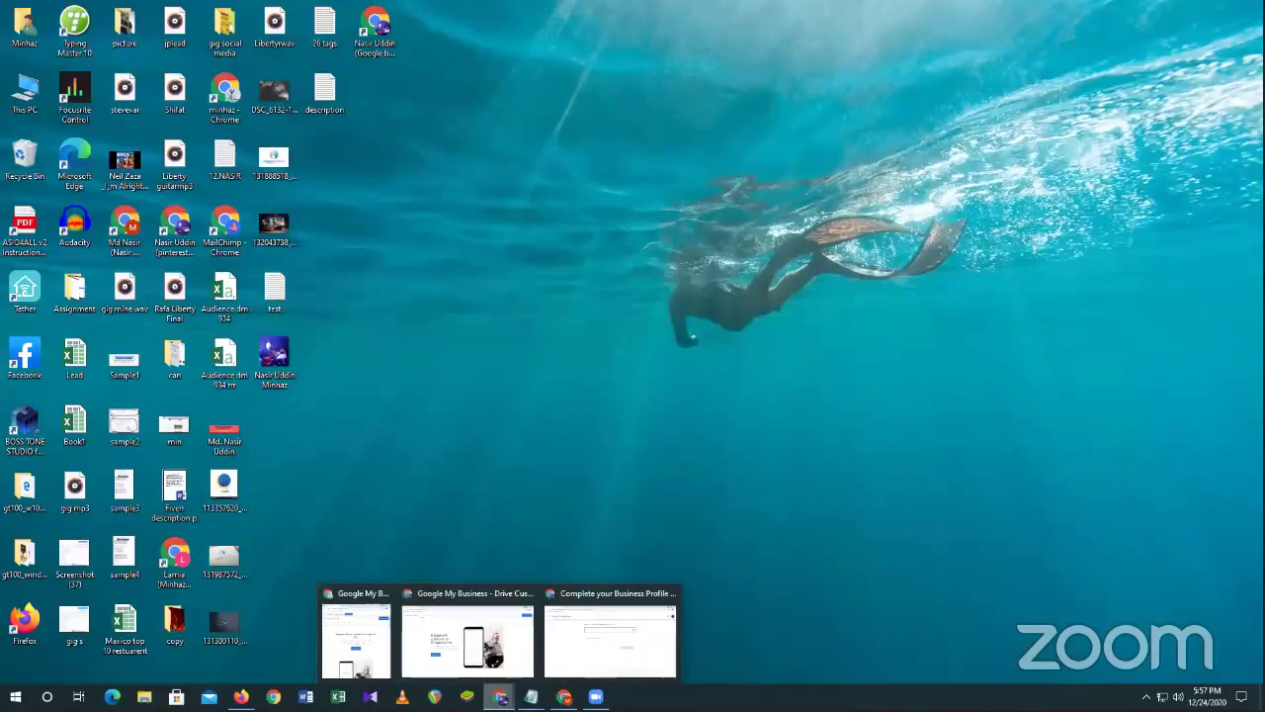
click(496, 652)
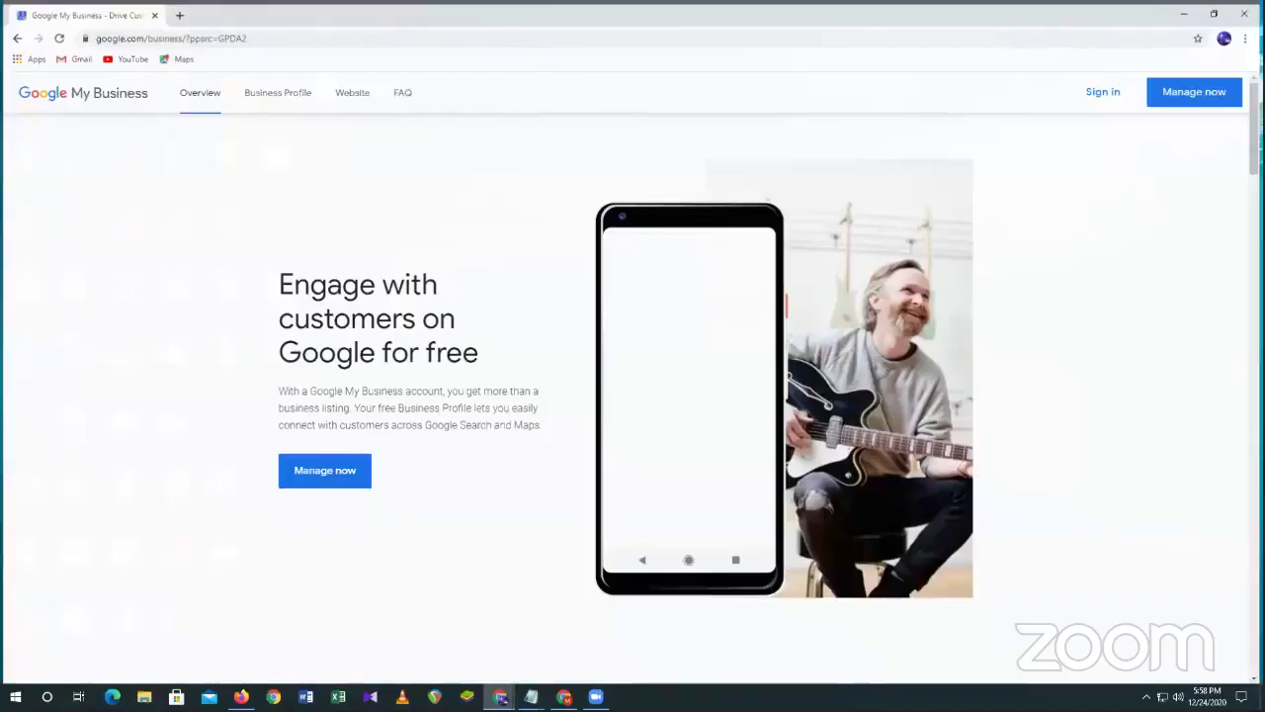
click(563, 652)
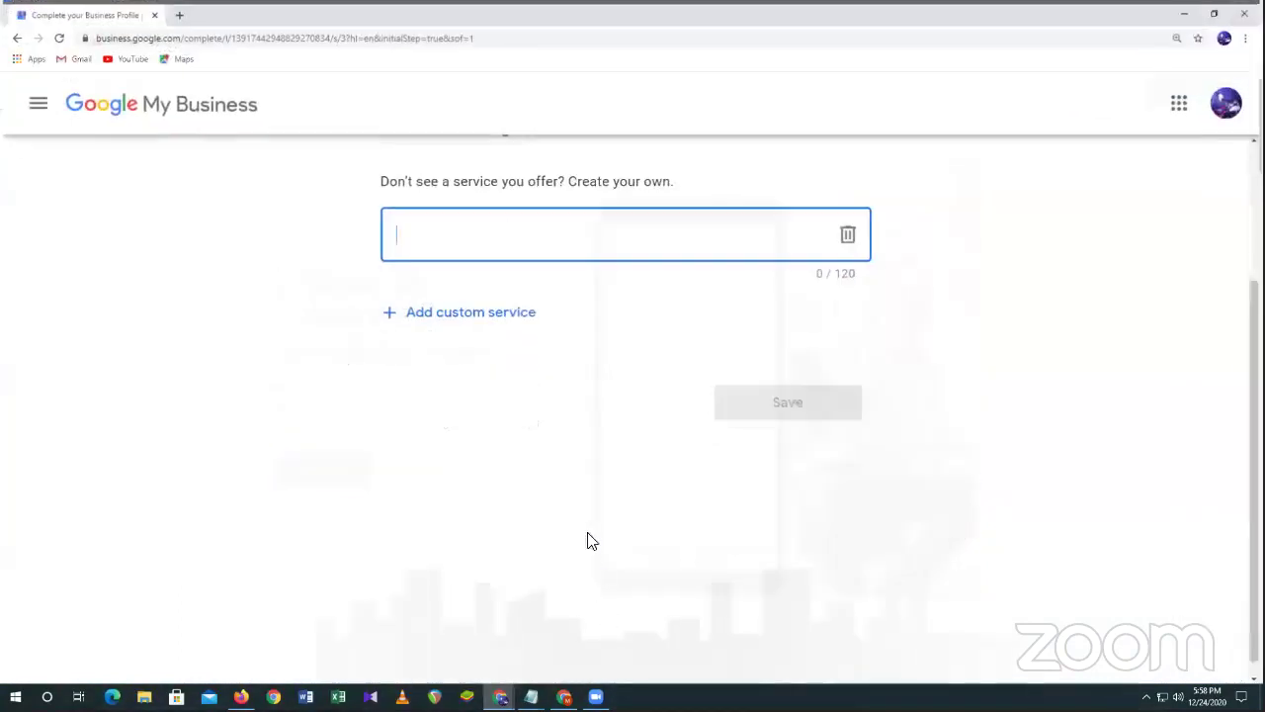
scroll(583, 613, up, 1)
click(531, 697)
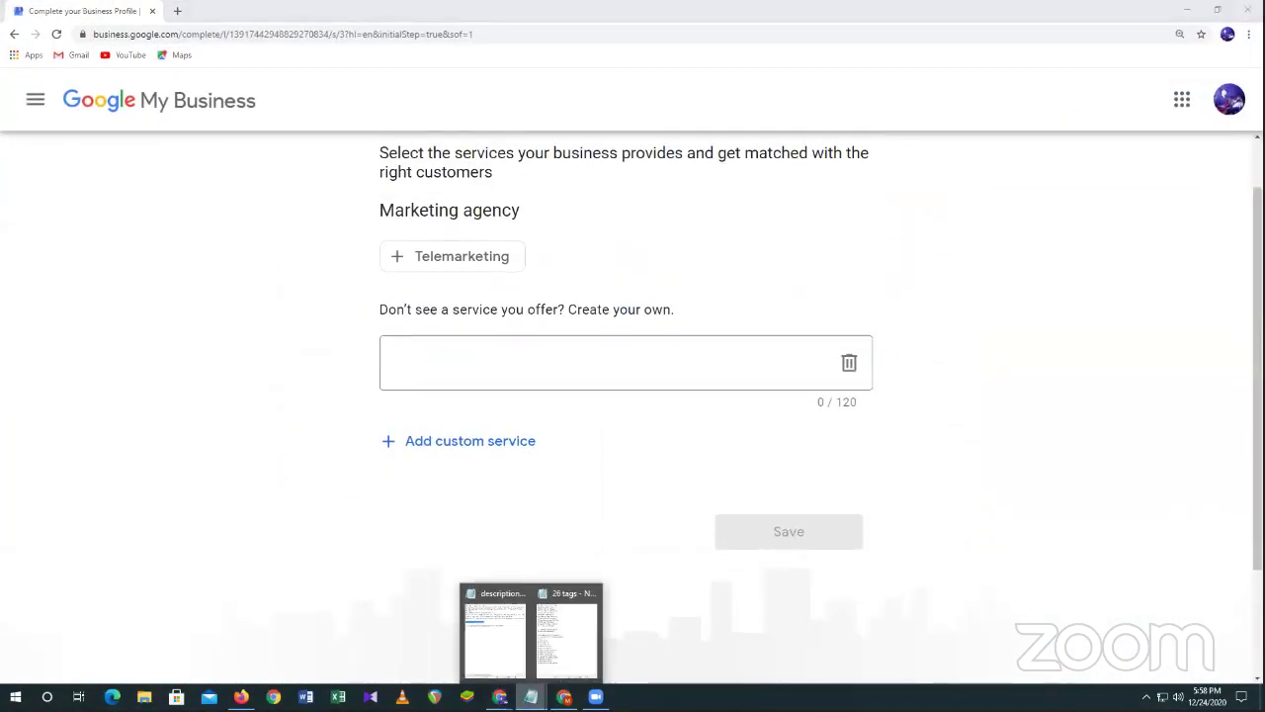
click(562, 647)
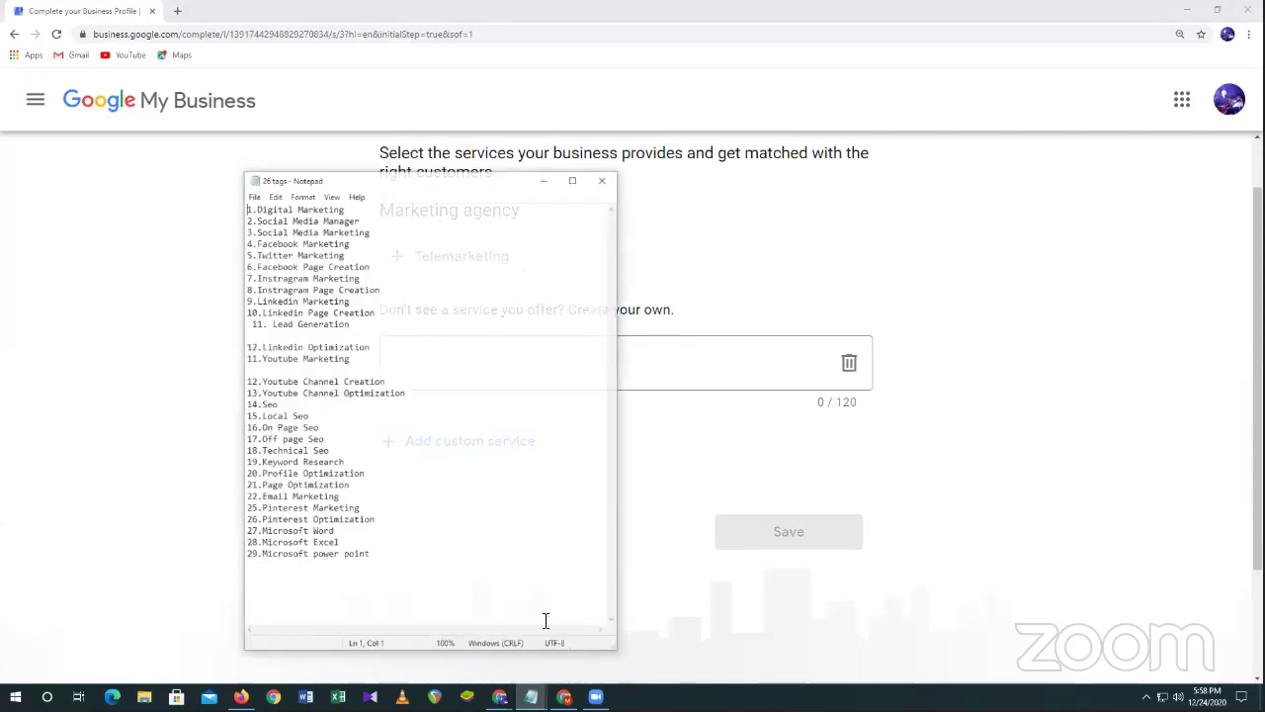
drag(494, 399, 505, 360)
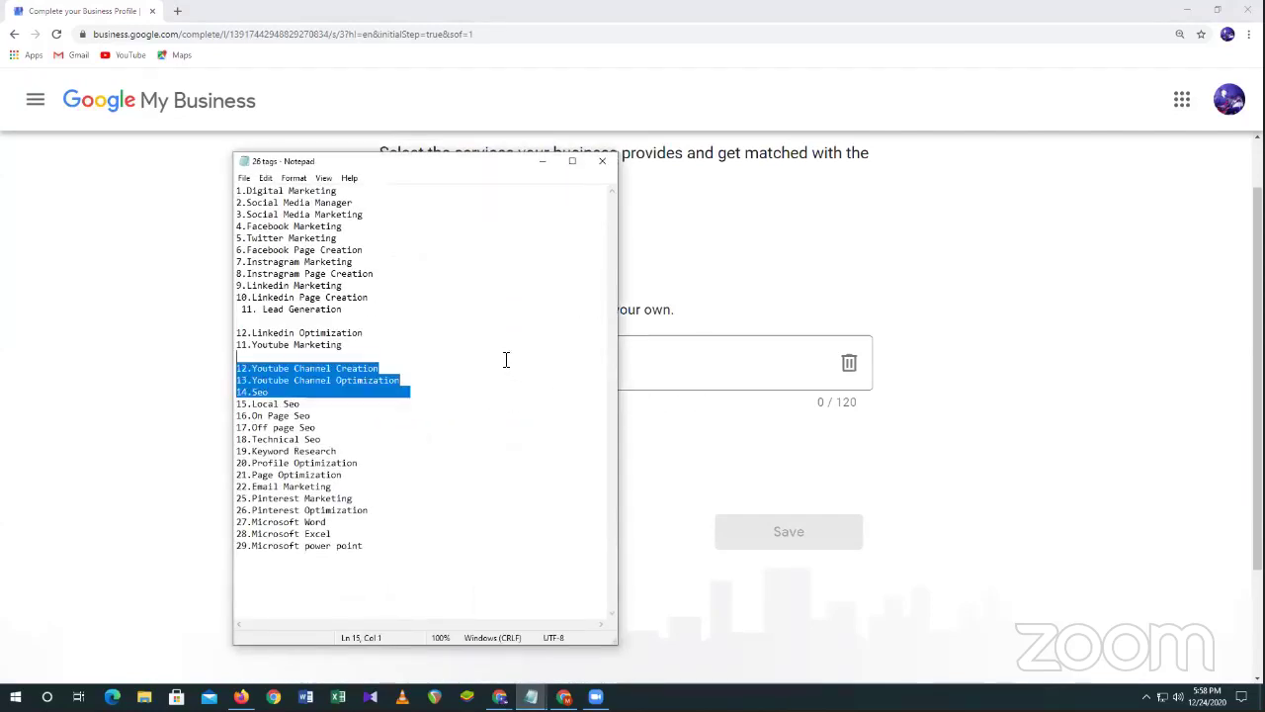
click(496, 342)
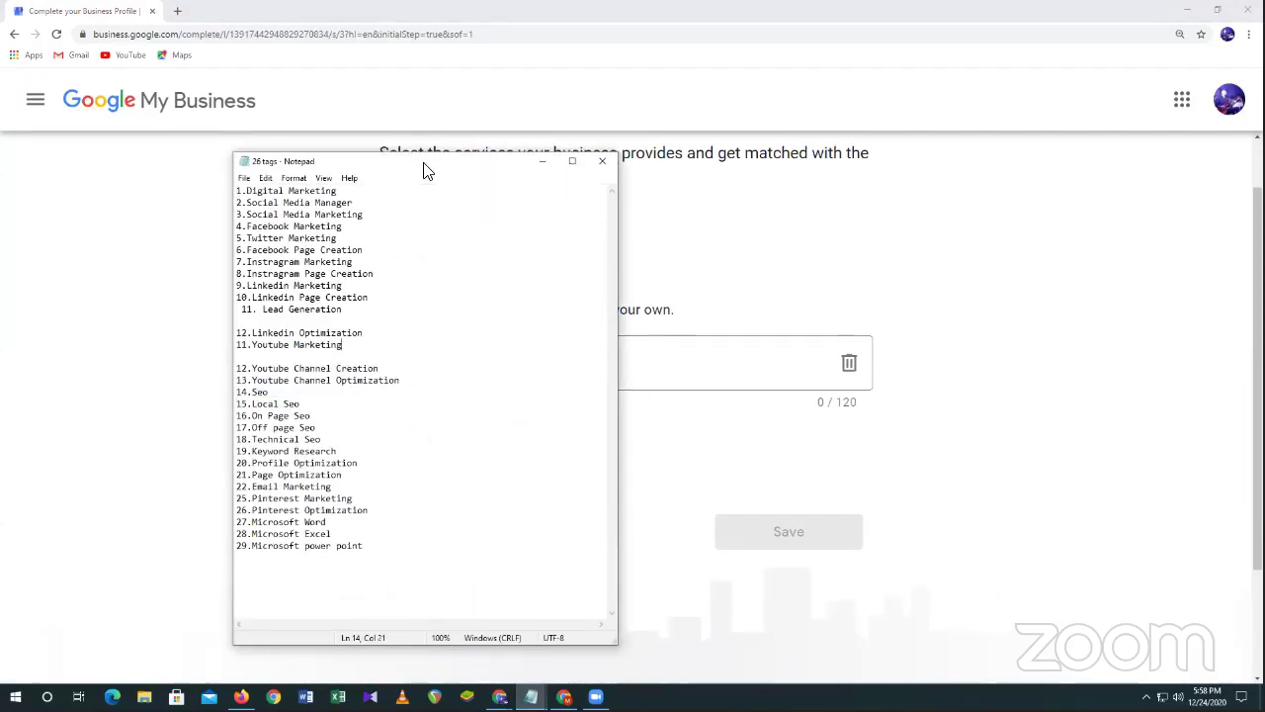
drag(427, 166, 249, 174)
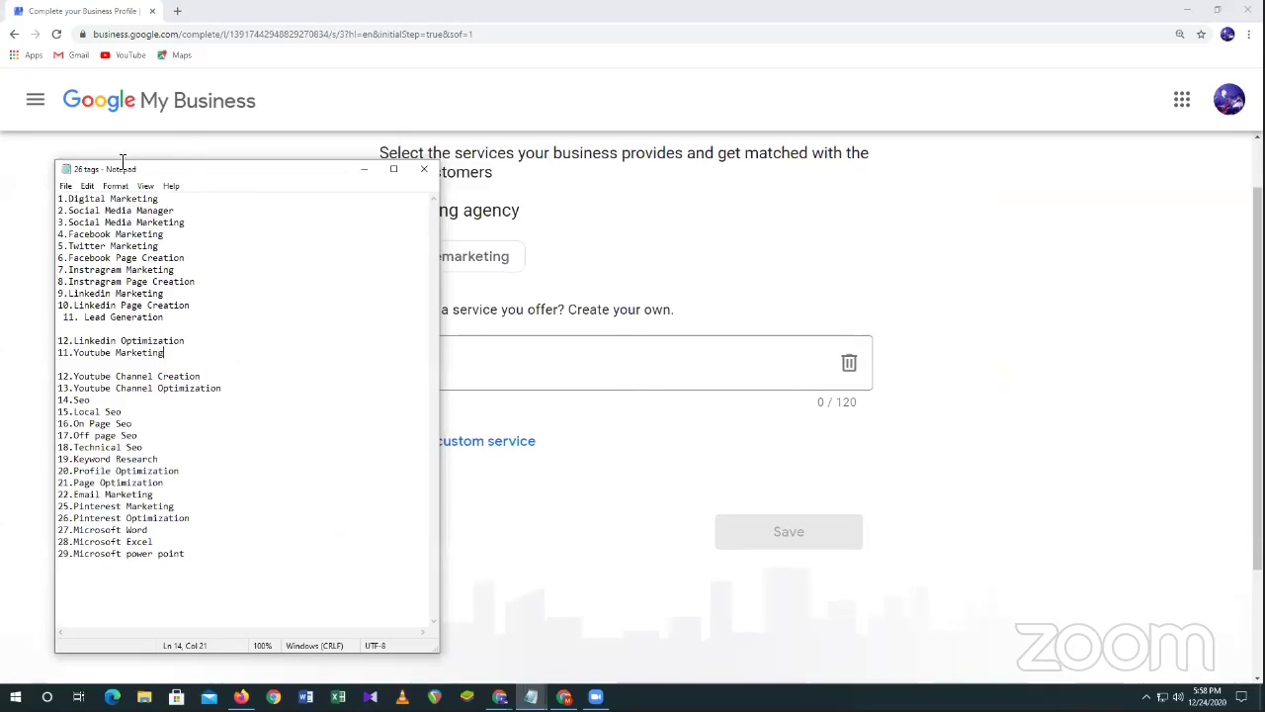
drag(122, 168, 33, 176)
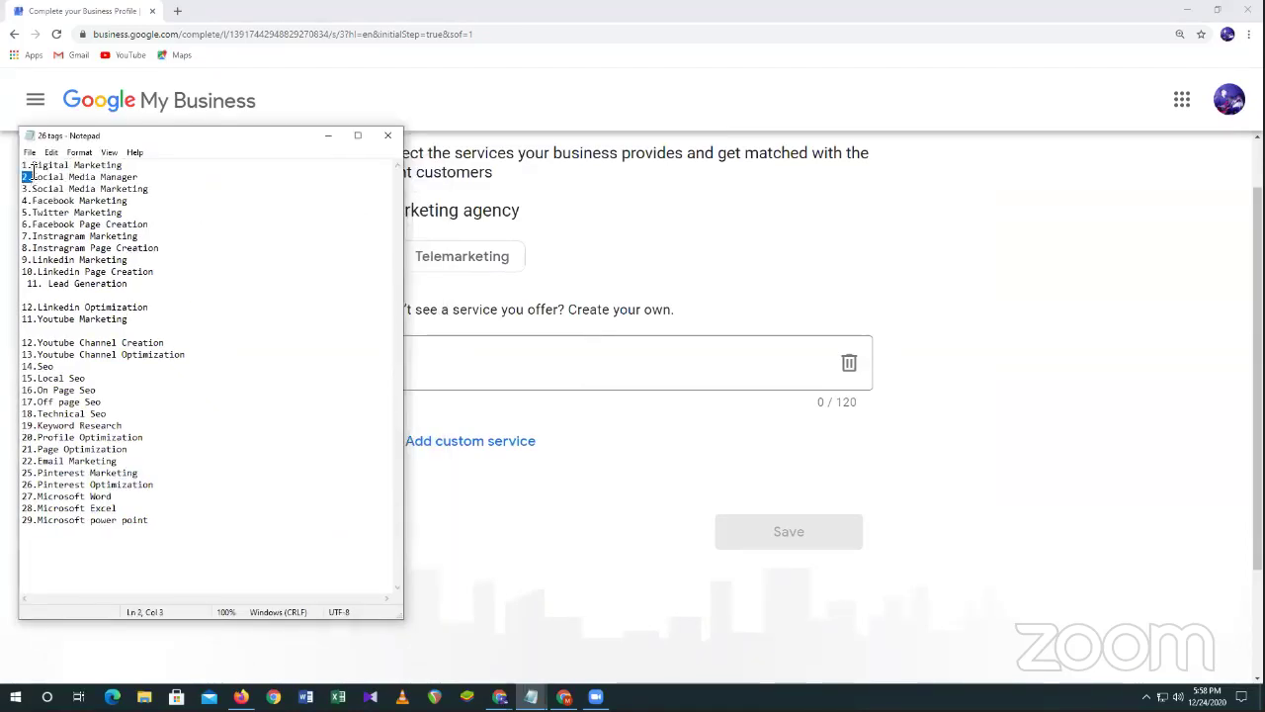
Copy Digital Marketing from the tags list into the empty custom service field
drag(122, 165, 34, 165)
right_click(75, 166)
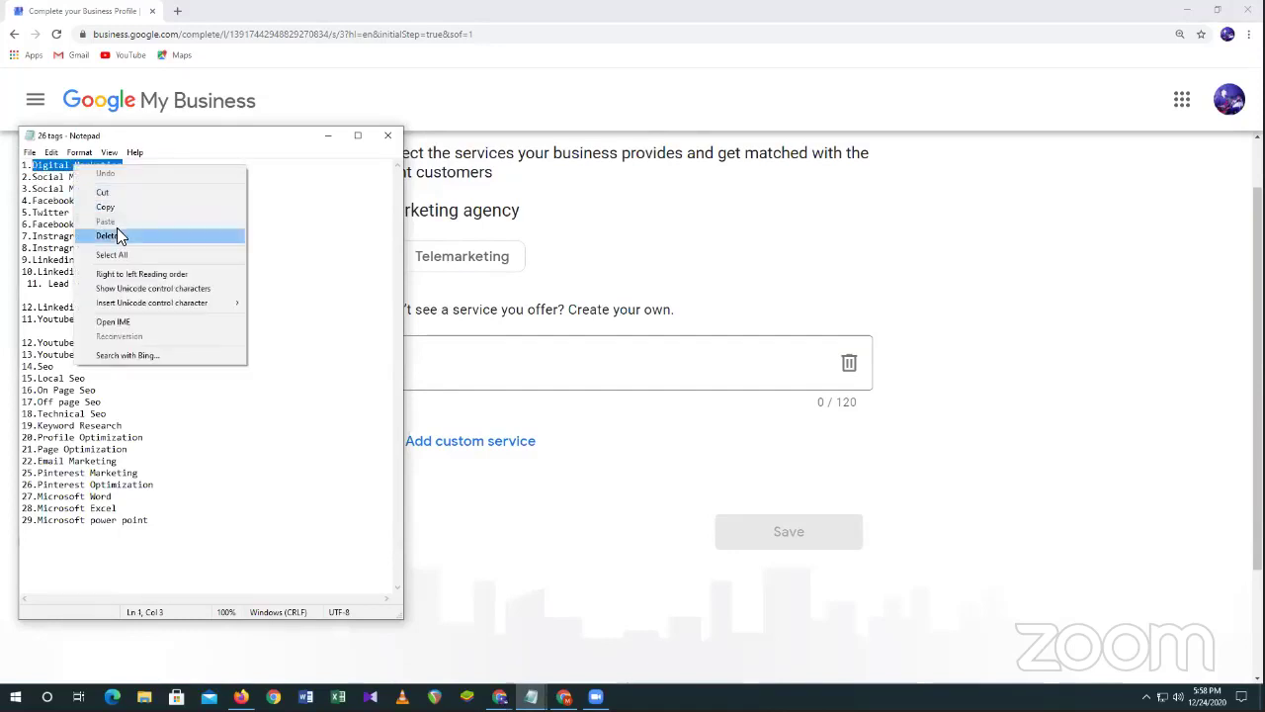
click(115, 205)
click(433, 354)
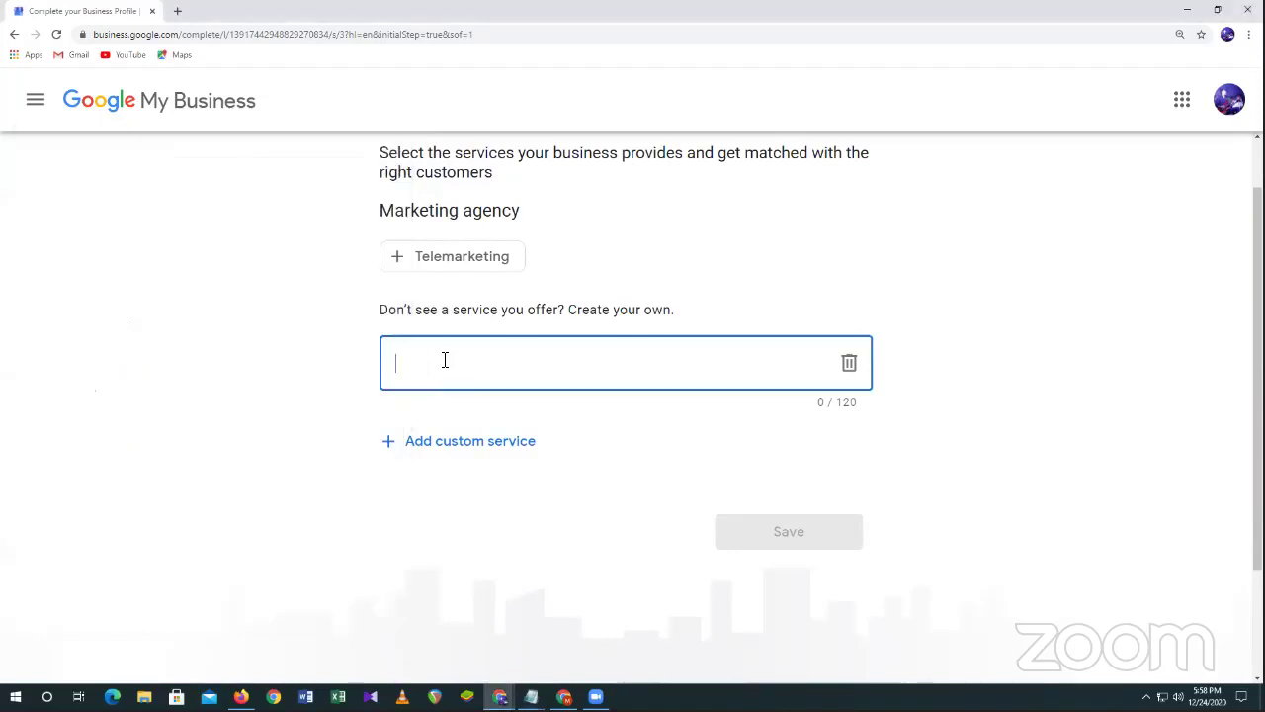
right_click(441, 358)
click(489, 461)
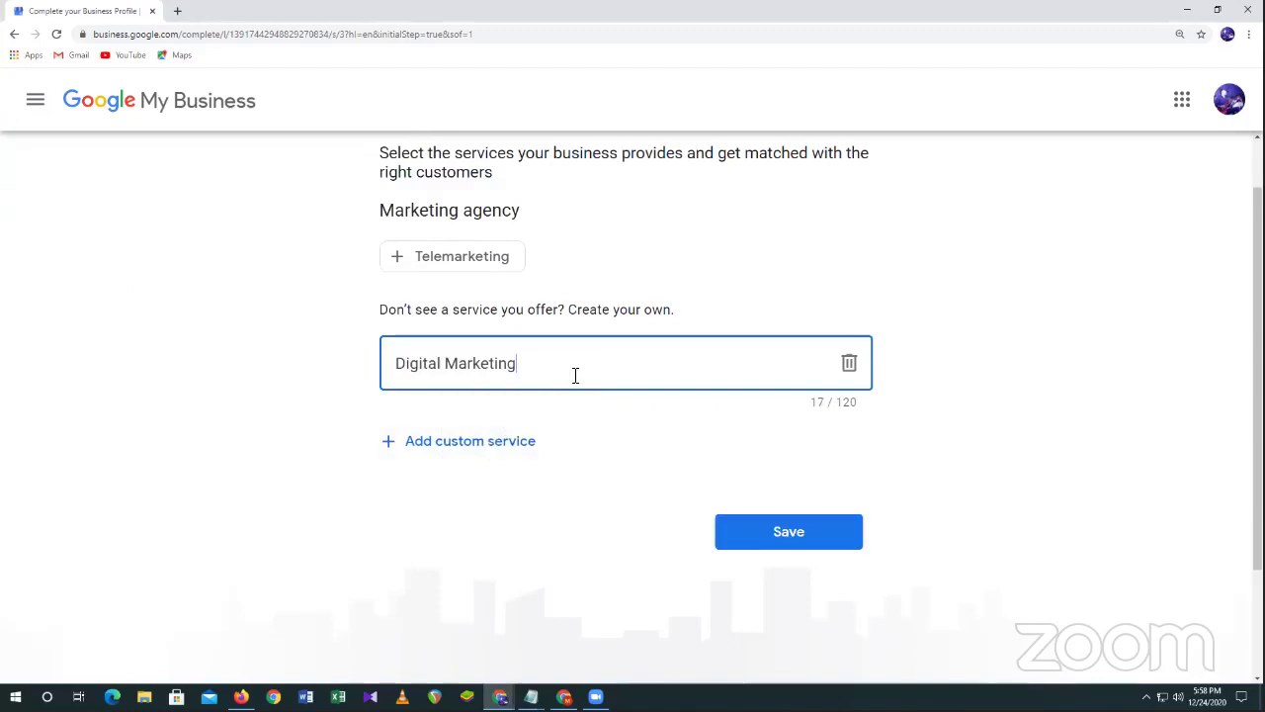
scroll(574, 376, down, 1)
Add a second service field and paste Social Media Manager from the tags list into it
click(476, 310)
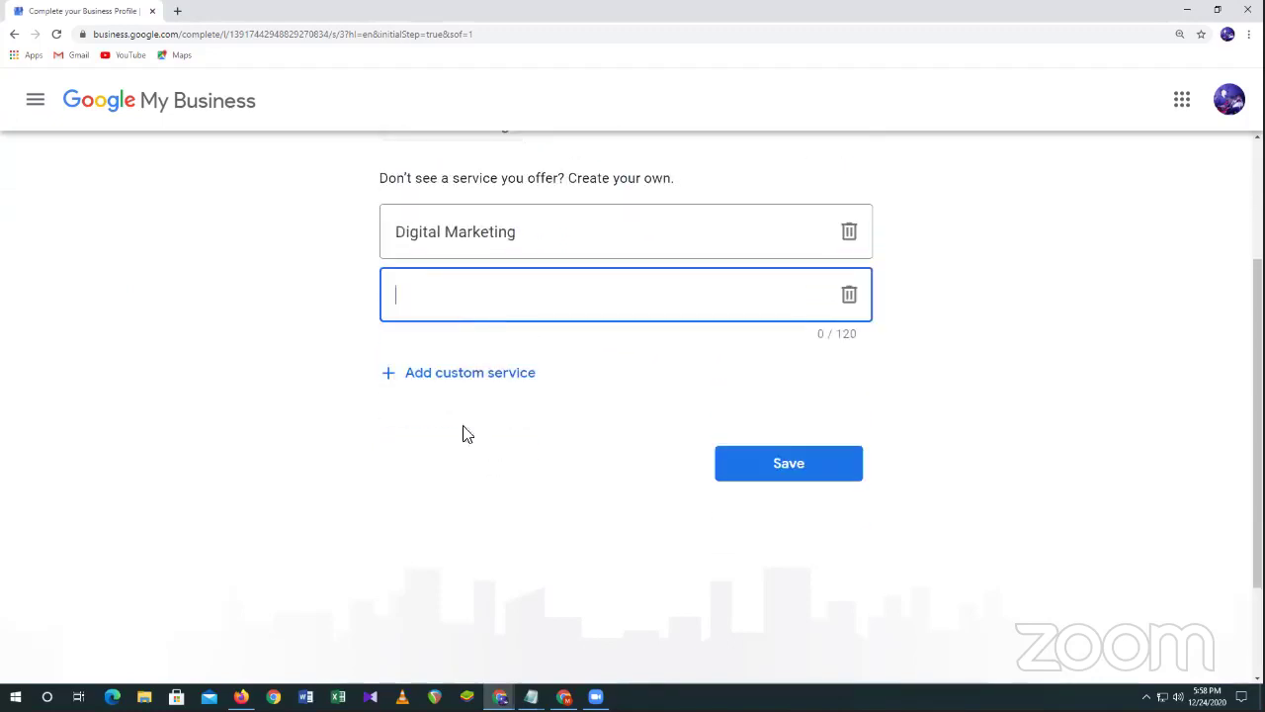
click(531, 696)
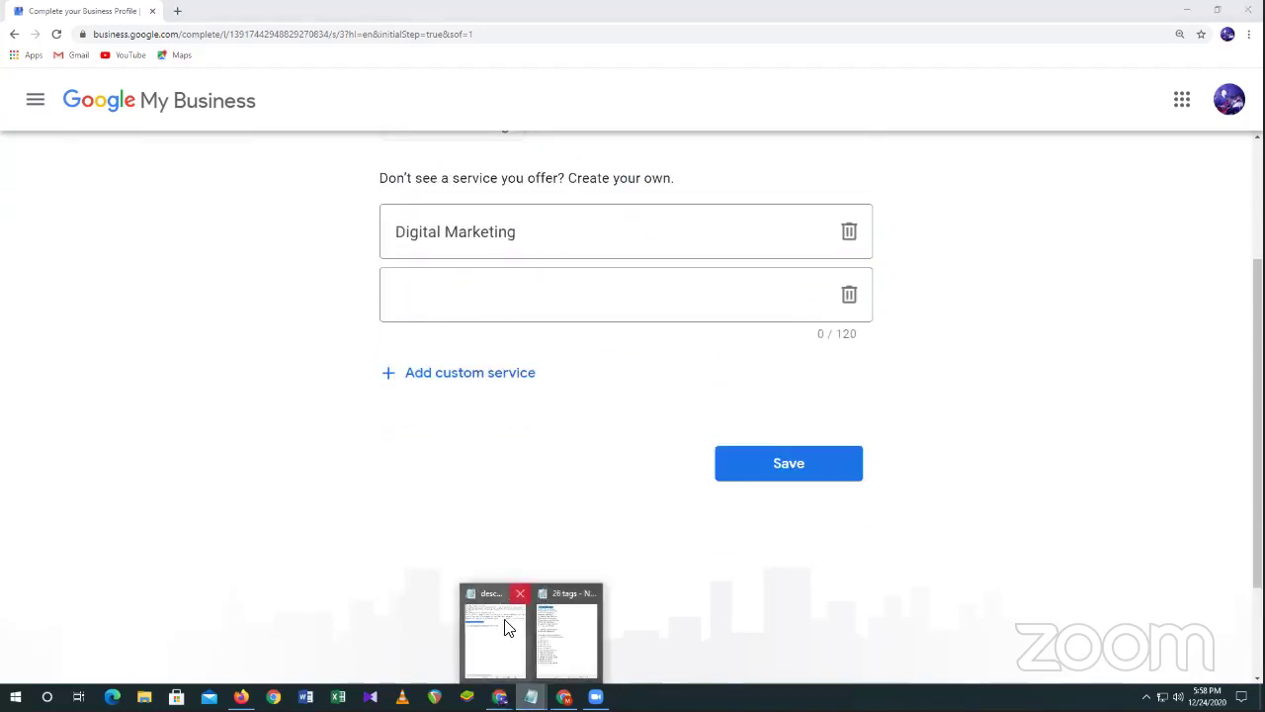
click(551, 642)
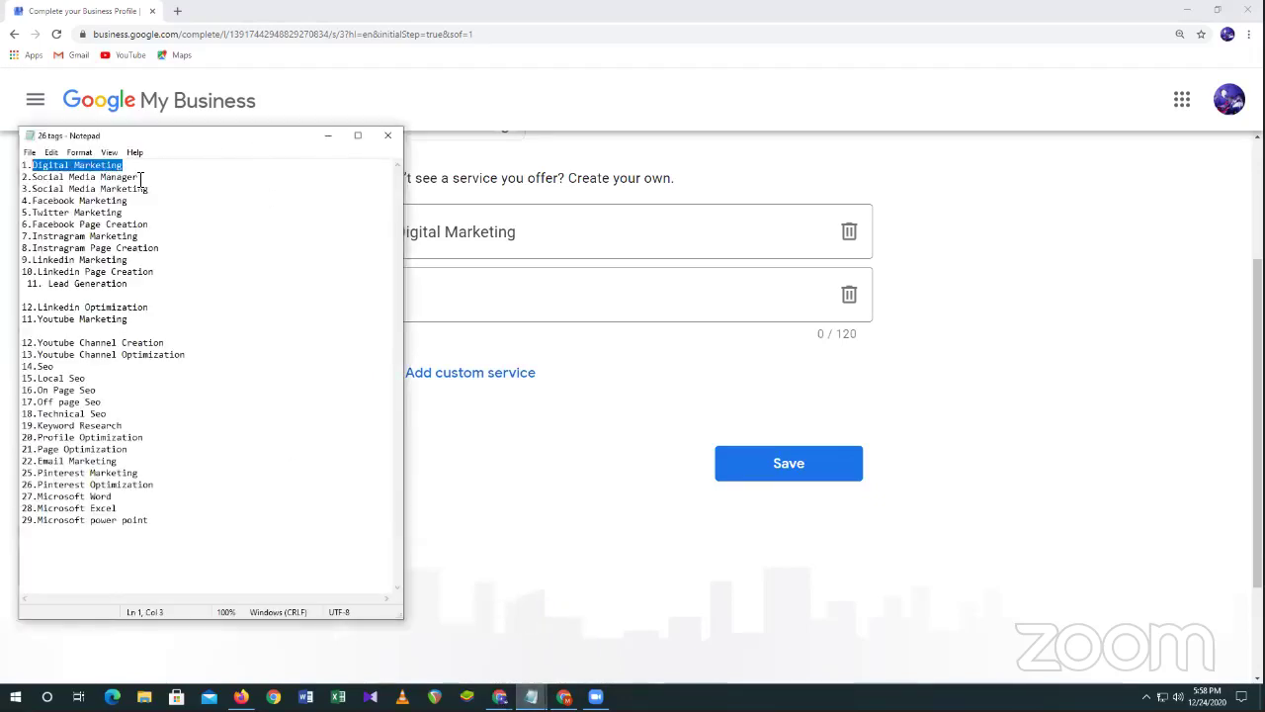
drag(138, 178, 31, 183)
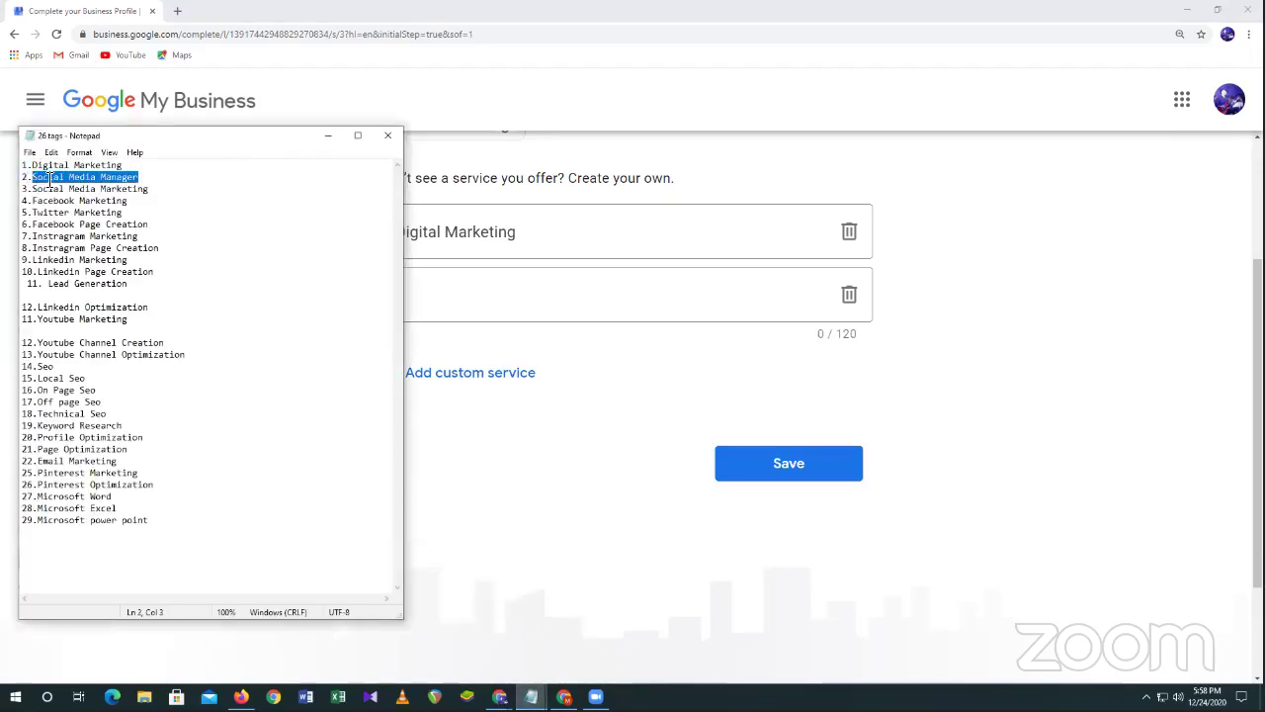
right_click(62, 178)
click(103, 217)
click(327, 135)
right_click(410, 298)
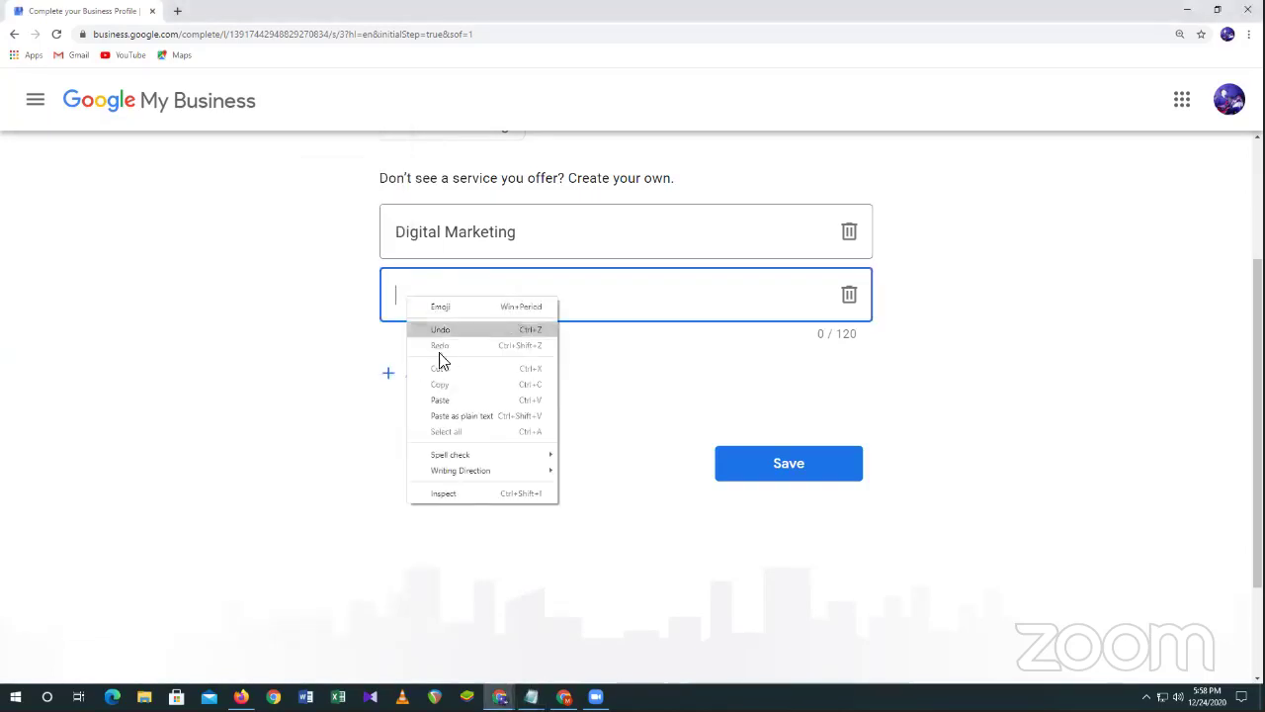
click(447, 401)
click(452, 380)
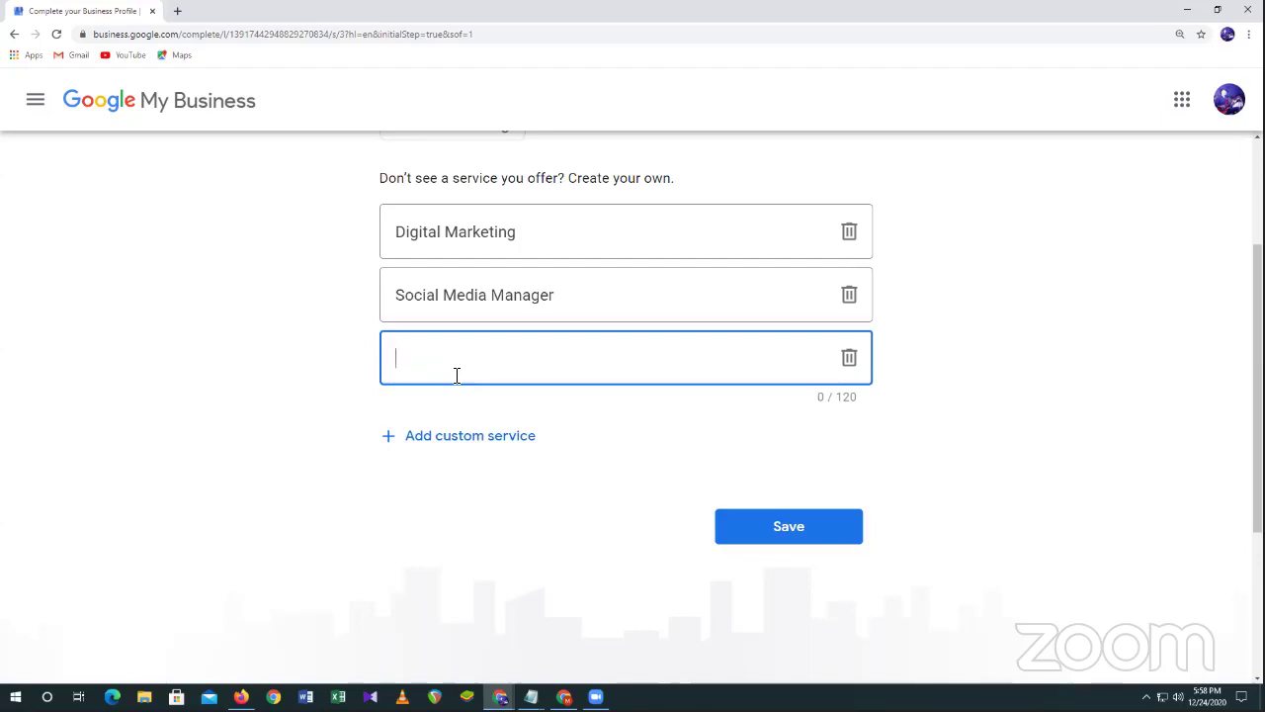
Type Guitarist into the empty custom service field
text(G)
text(ar)
text(IST)
key(BackSpace)
key(BackSpace)
text(st)
Add Music Producer as a service, correcting the misspelled Pruducer via spelling suggestions
click(470, 436)
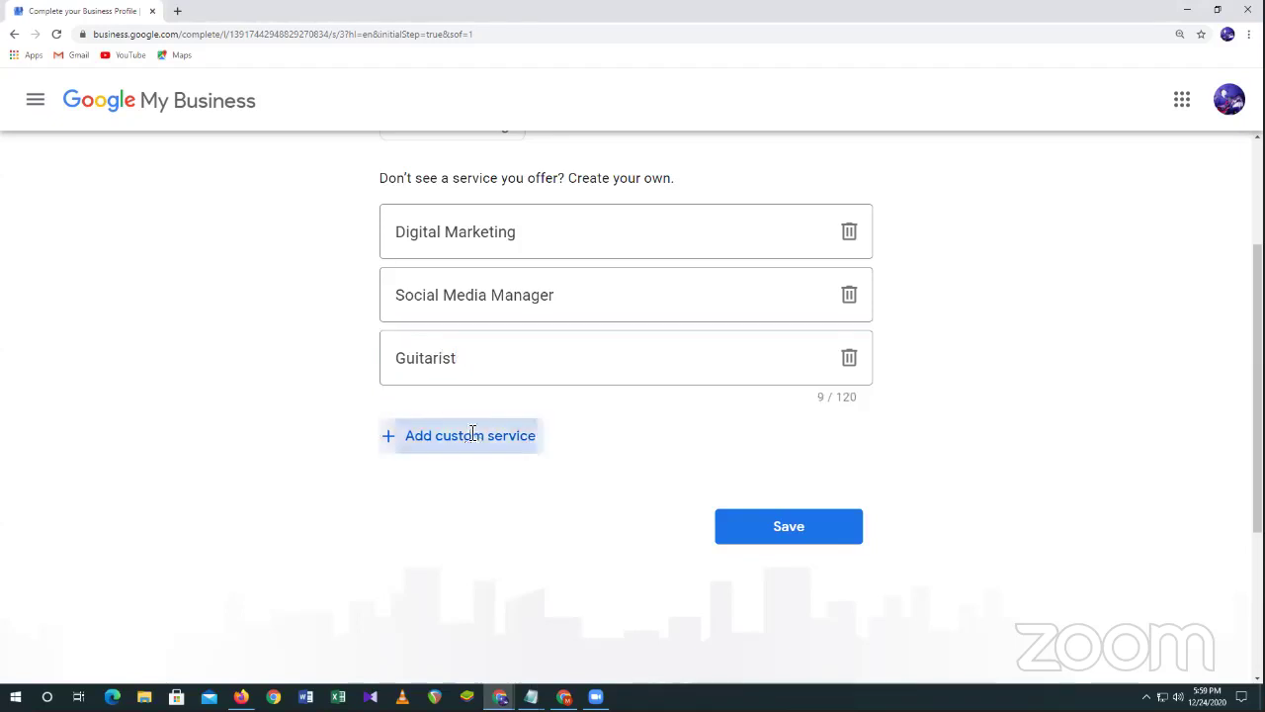
text(M)
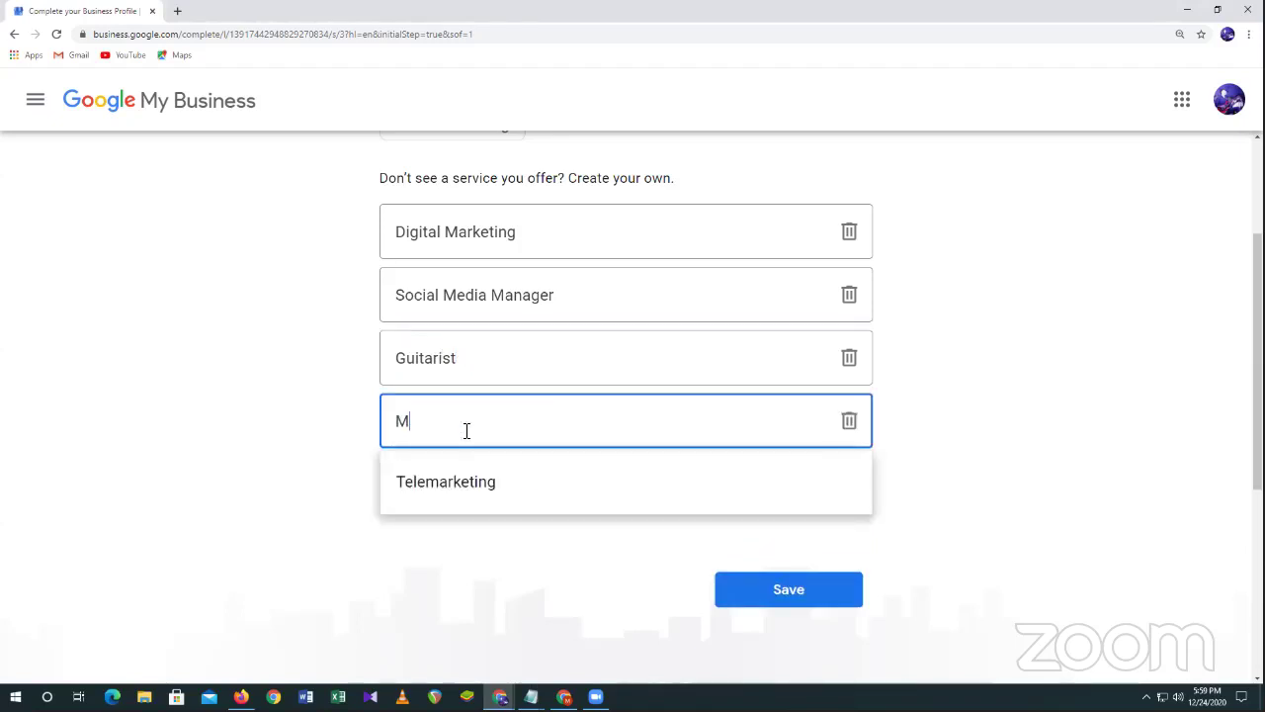
text(usic)
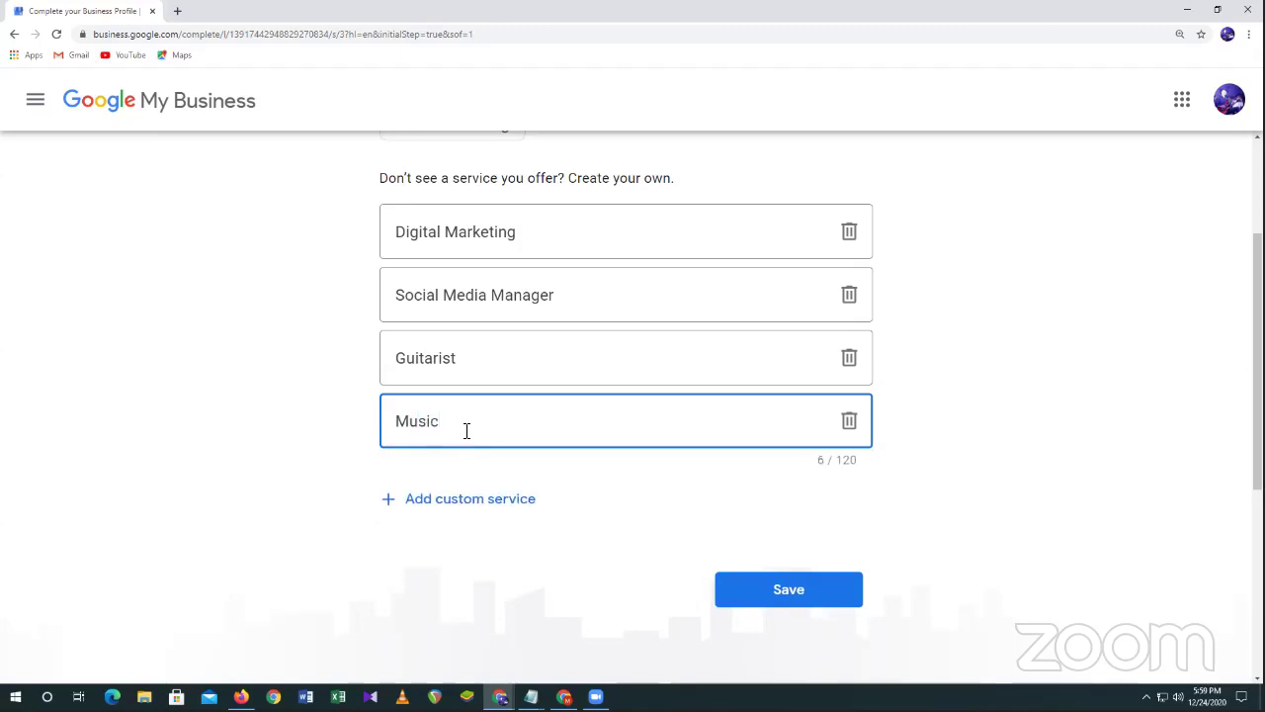
text( Pruducer)
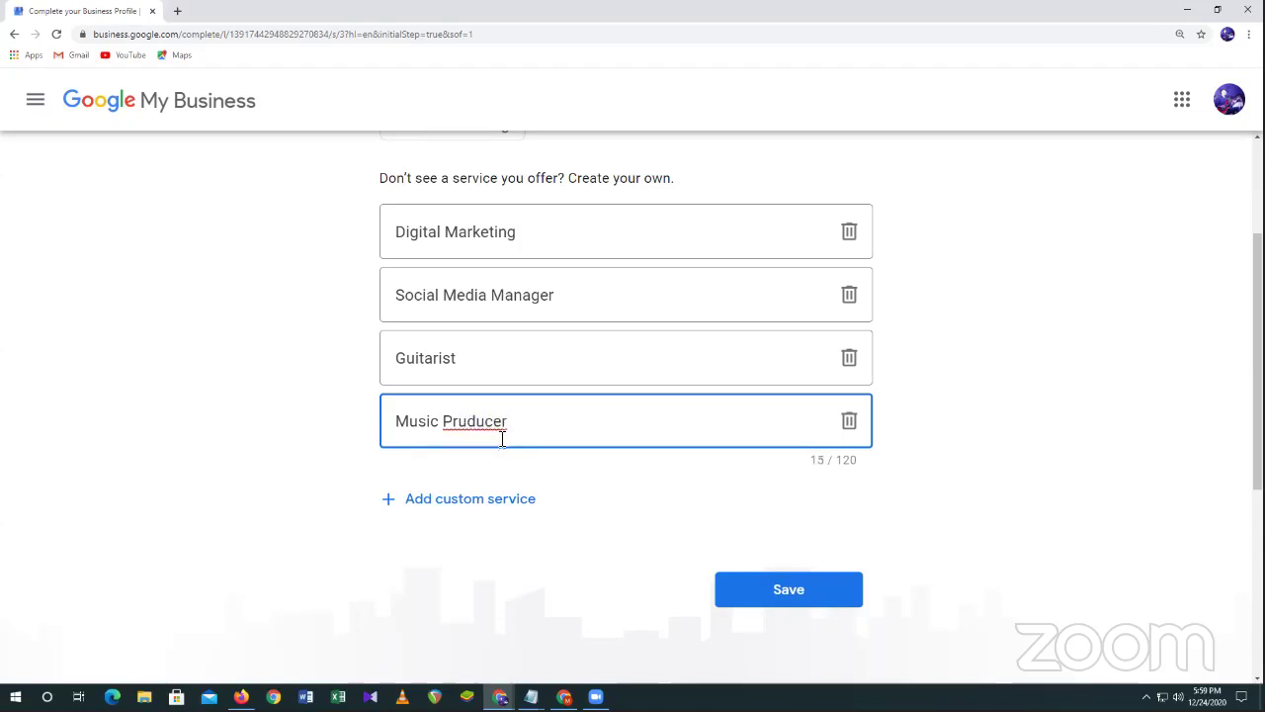
drag(515, 428, 443, 424)
right_click(445, 425)
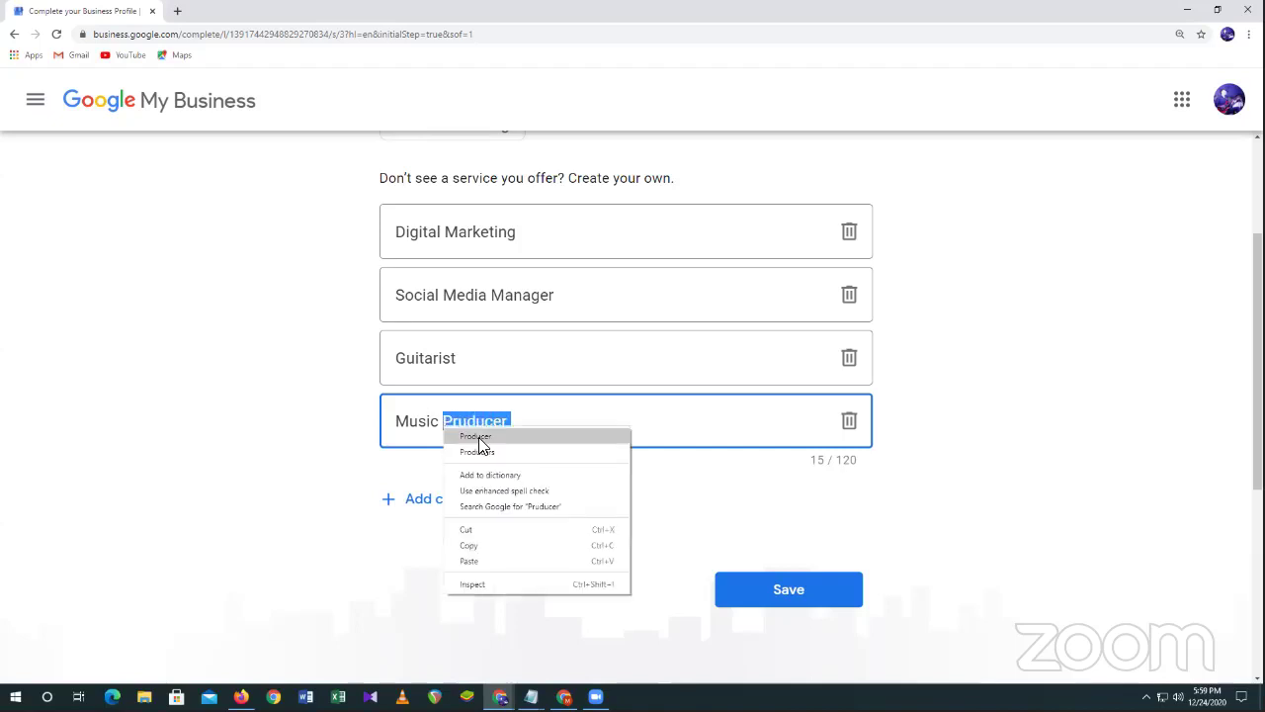
click(478, 438)
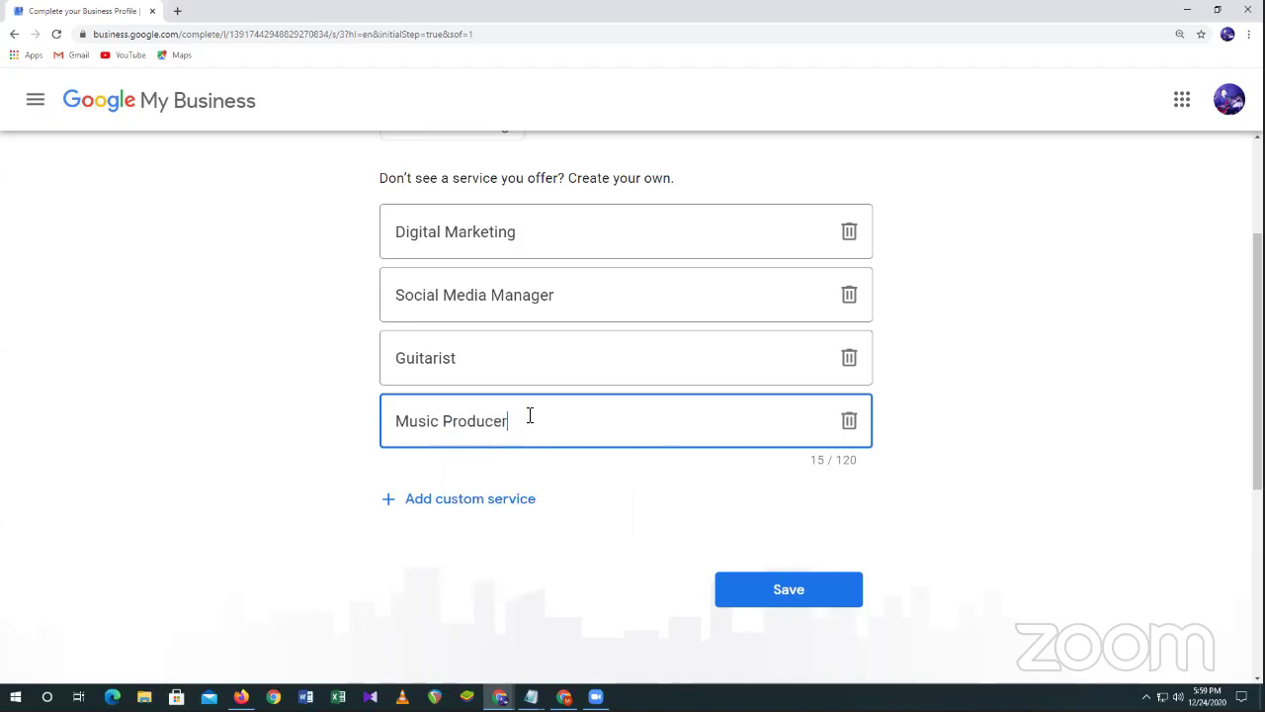
Add Musician as another custom service and start a new empty entry
click(466, 504)
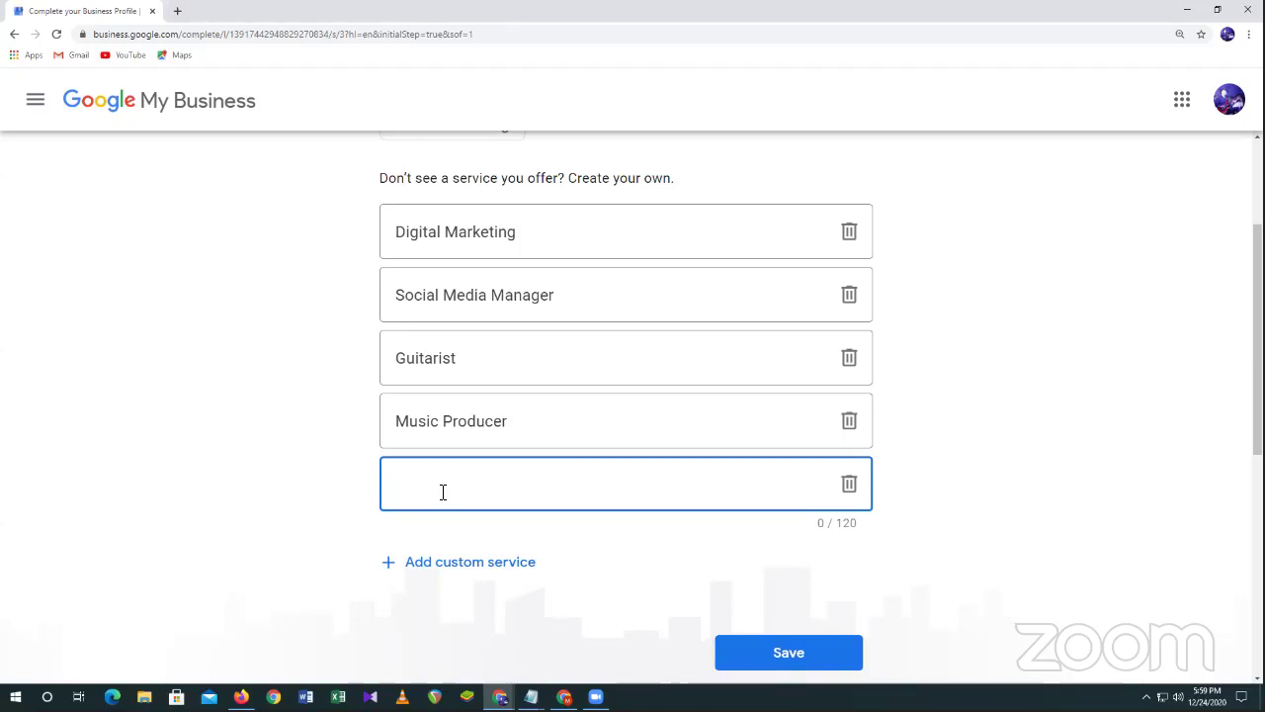
text(Musician)
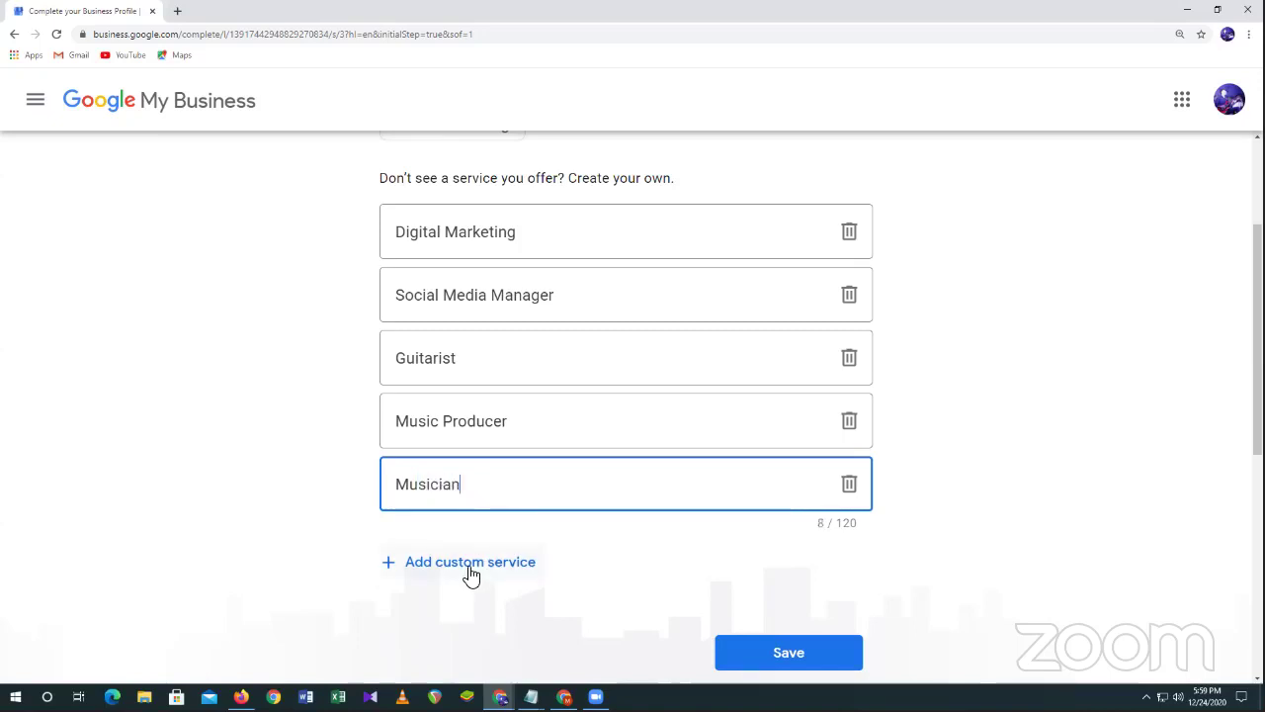
click(467, 569)
scroll(471, 558, down, 2)
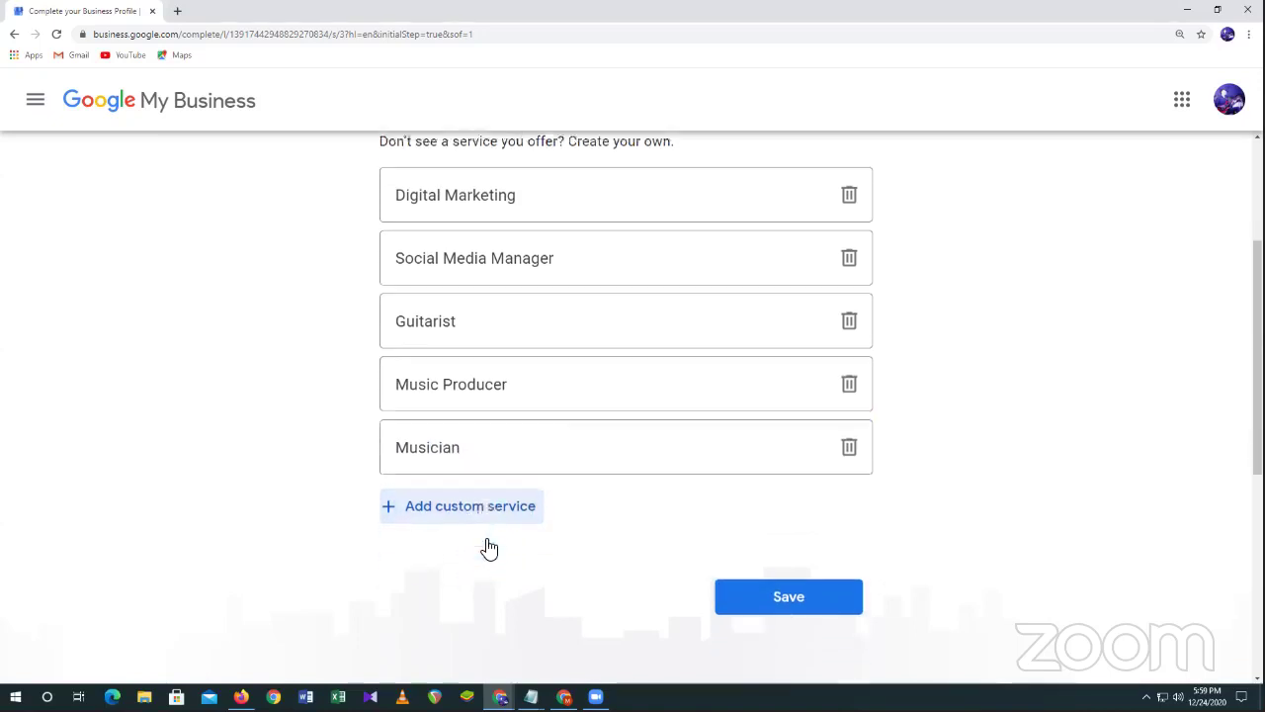
click(450, 415)
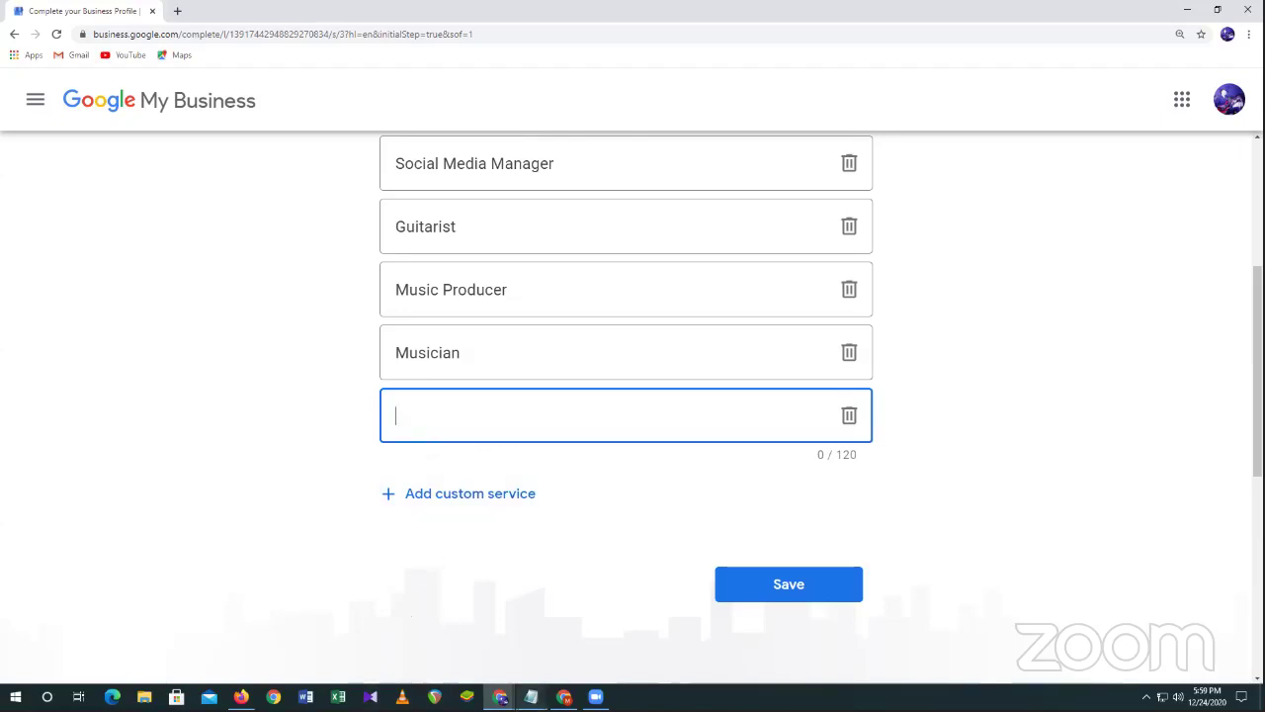
Copy Social Media Marketing from the 26 tags list into the empty service field
click(530, 697)
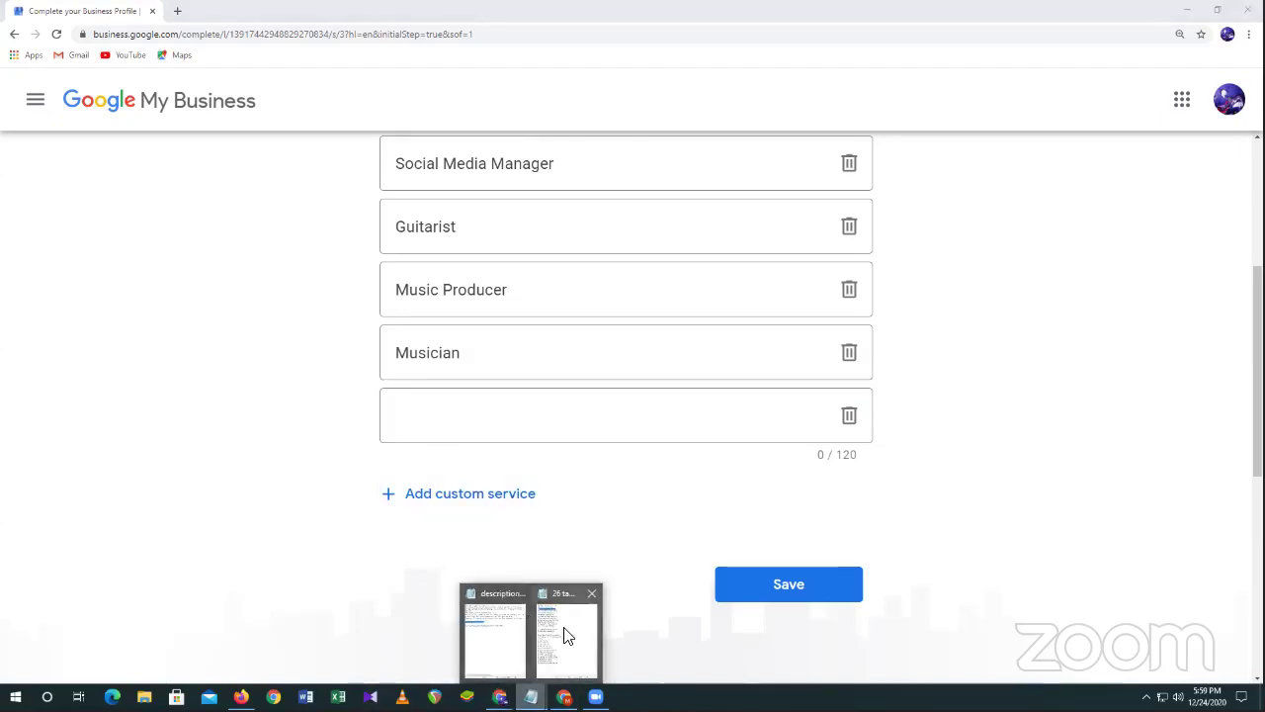
click(567, 636)
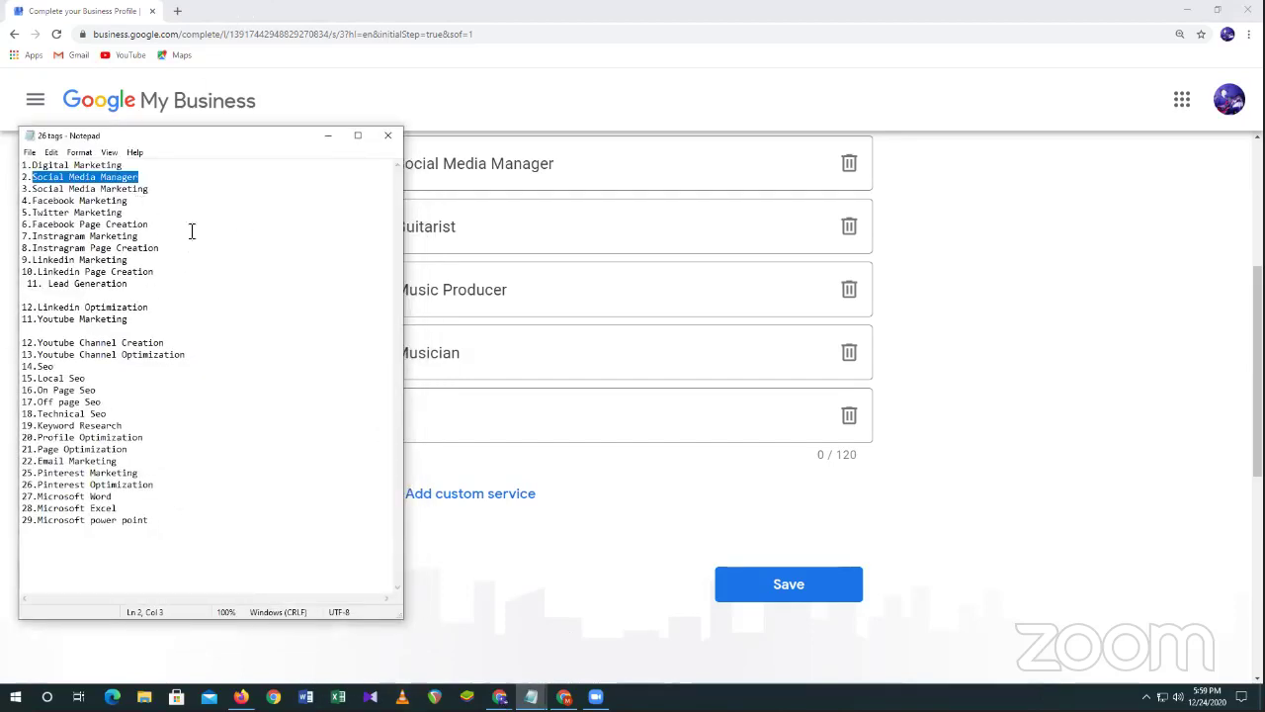
drag(151, 188, 32, 190)
right_click(57, 191)
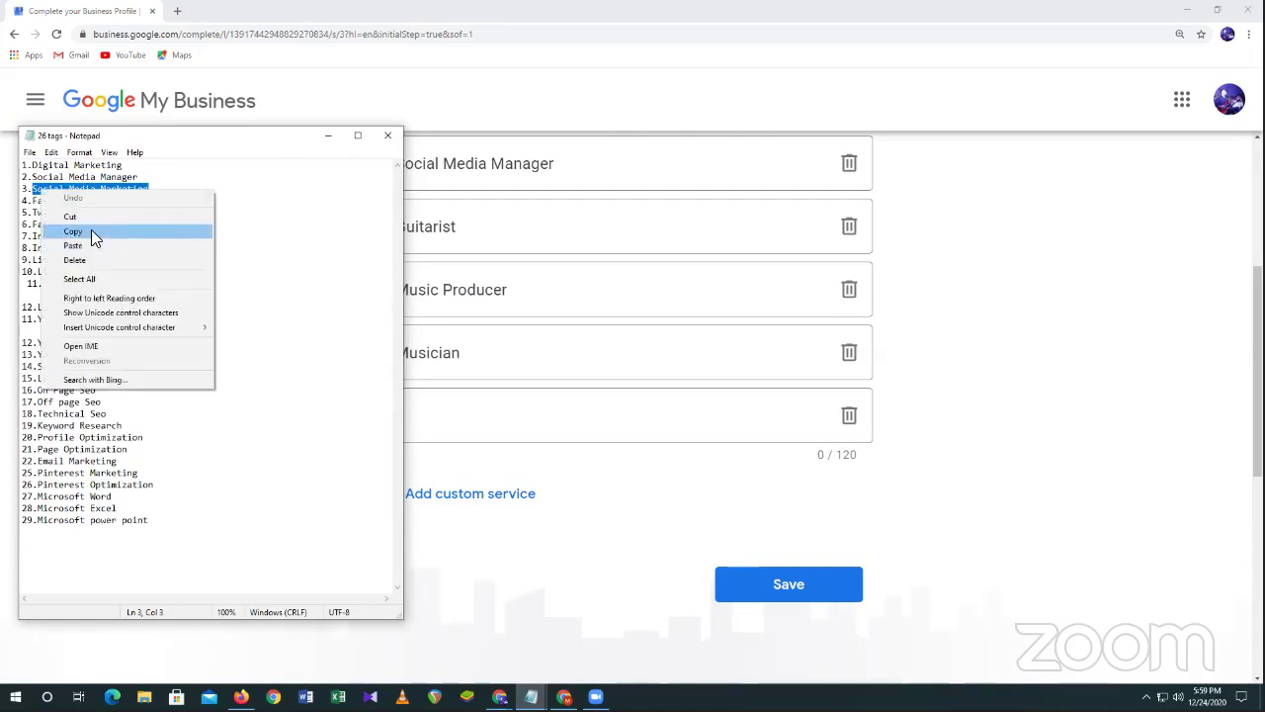
click(90, 232)
click(464, 420)
right_click(457, 427)
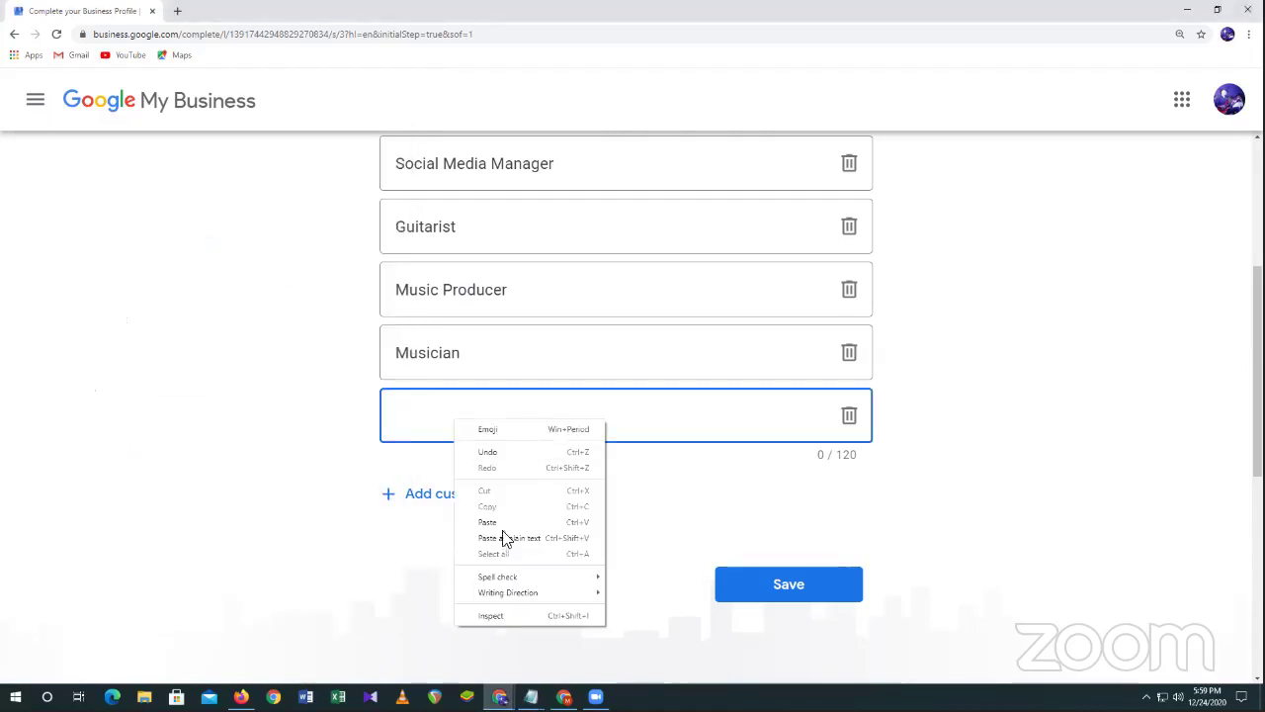
click(494, 520)
Add another service entry and paste Facebook Marketing from the tags list into it
click(447, 497)
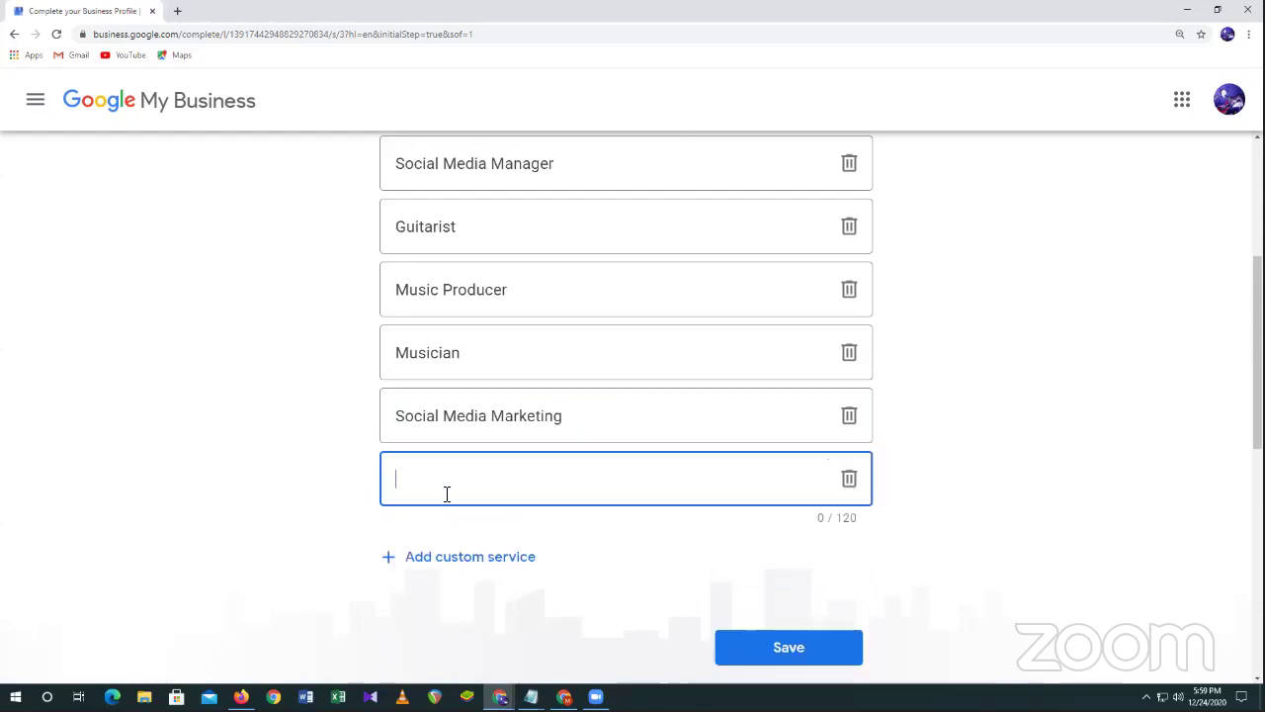
click(531, 696)
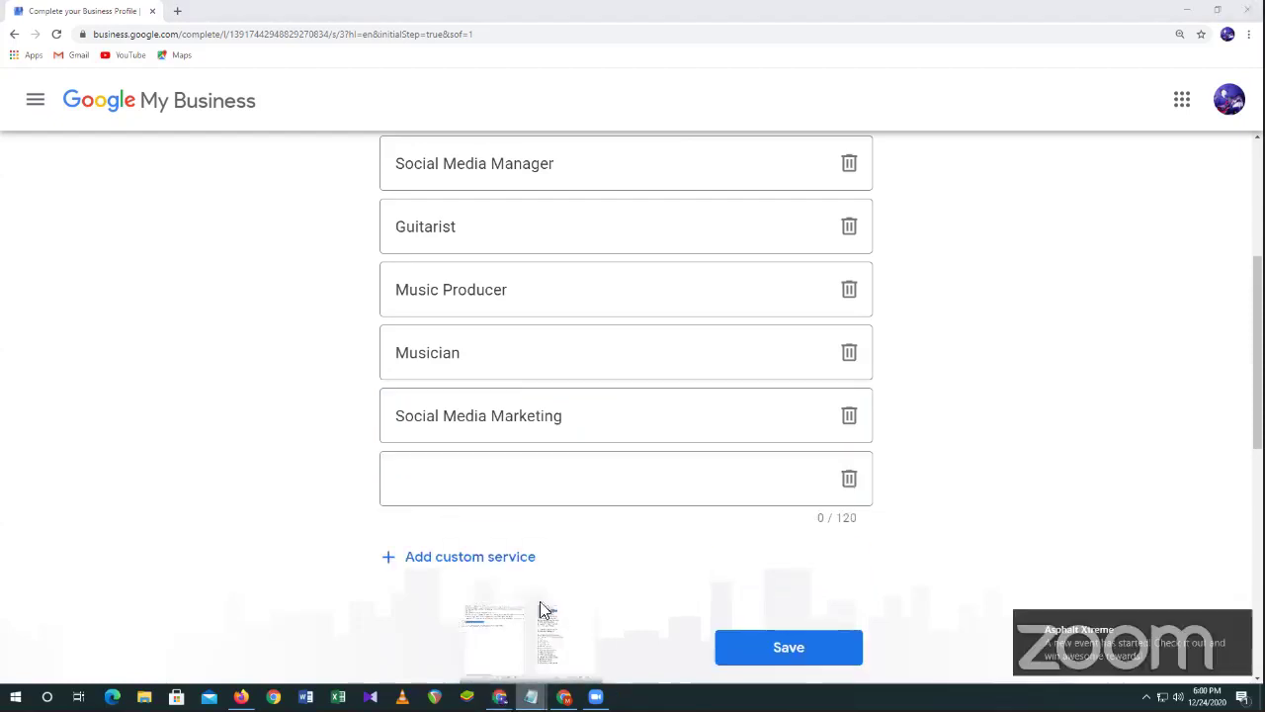
click(540, 603)
drag(128, 201, 33, 200)
right_click(59, 203)
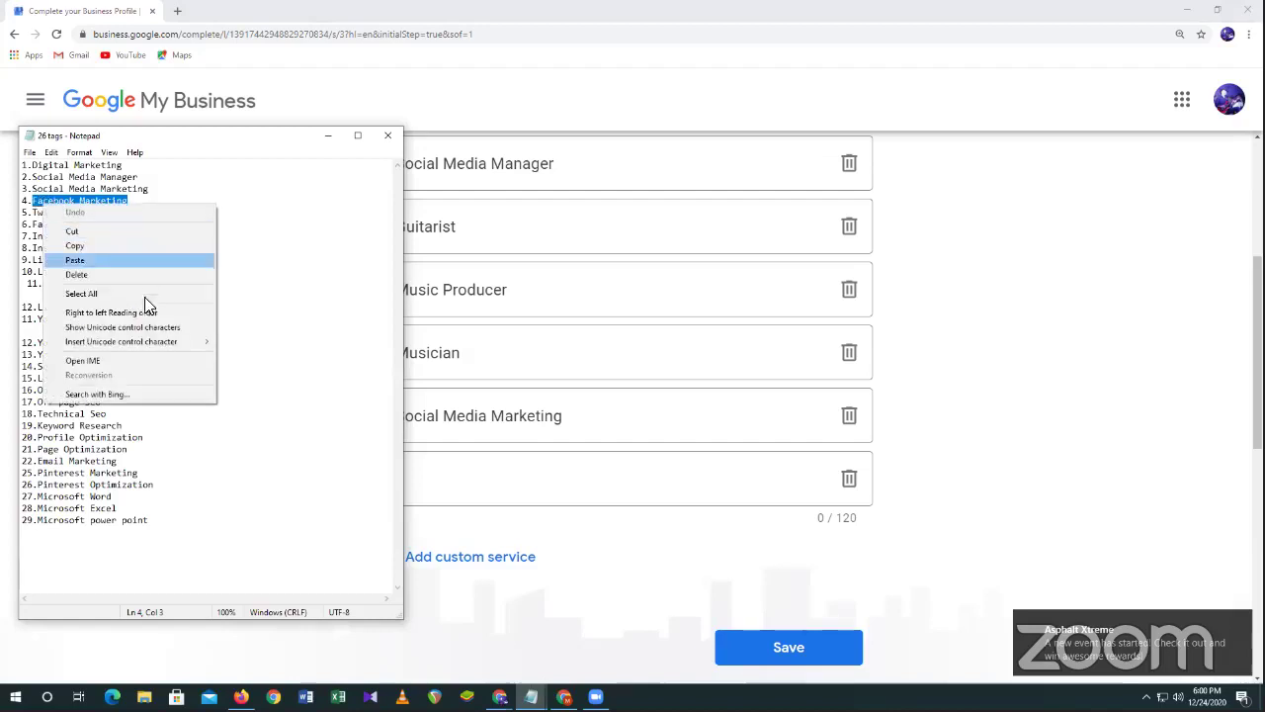
click(89, 246)
click(425, 478)
right_click(425, 478)
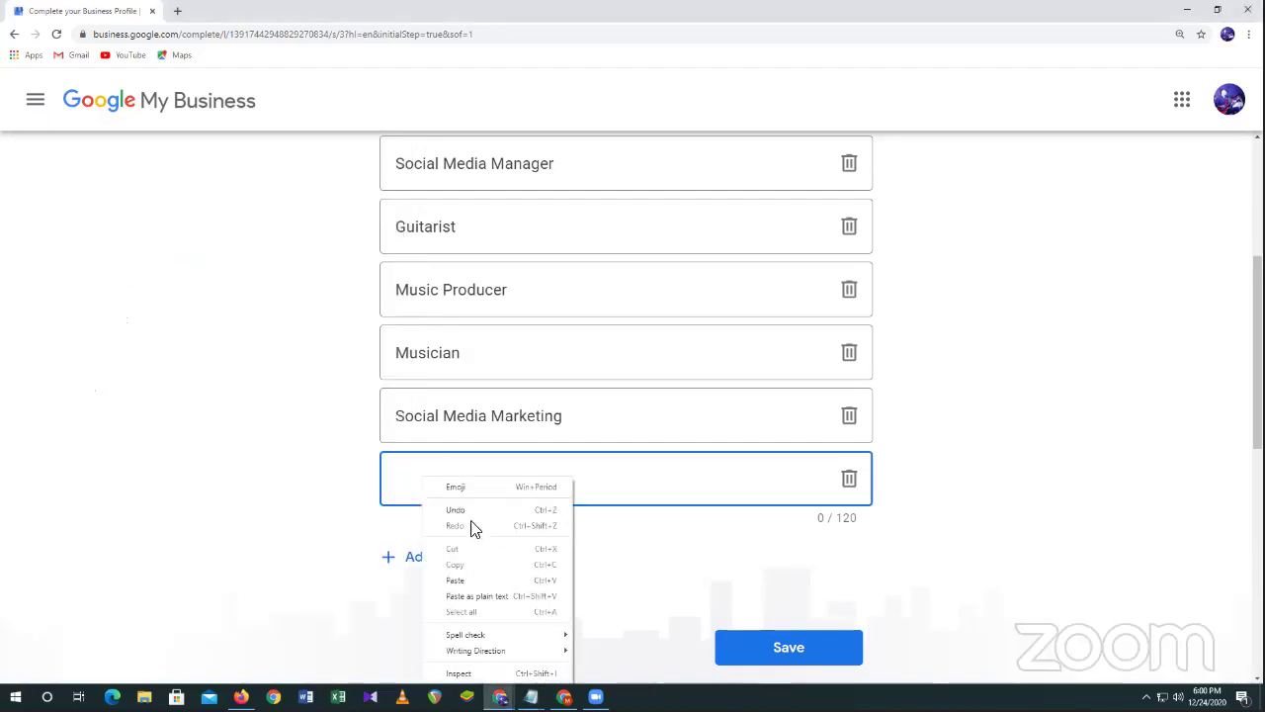
click(466, 581)
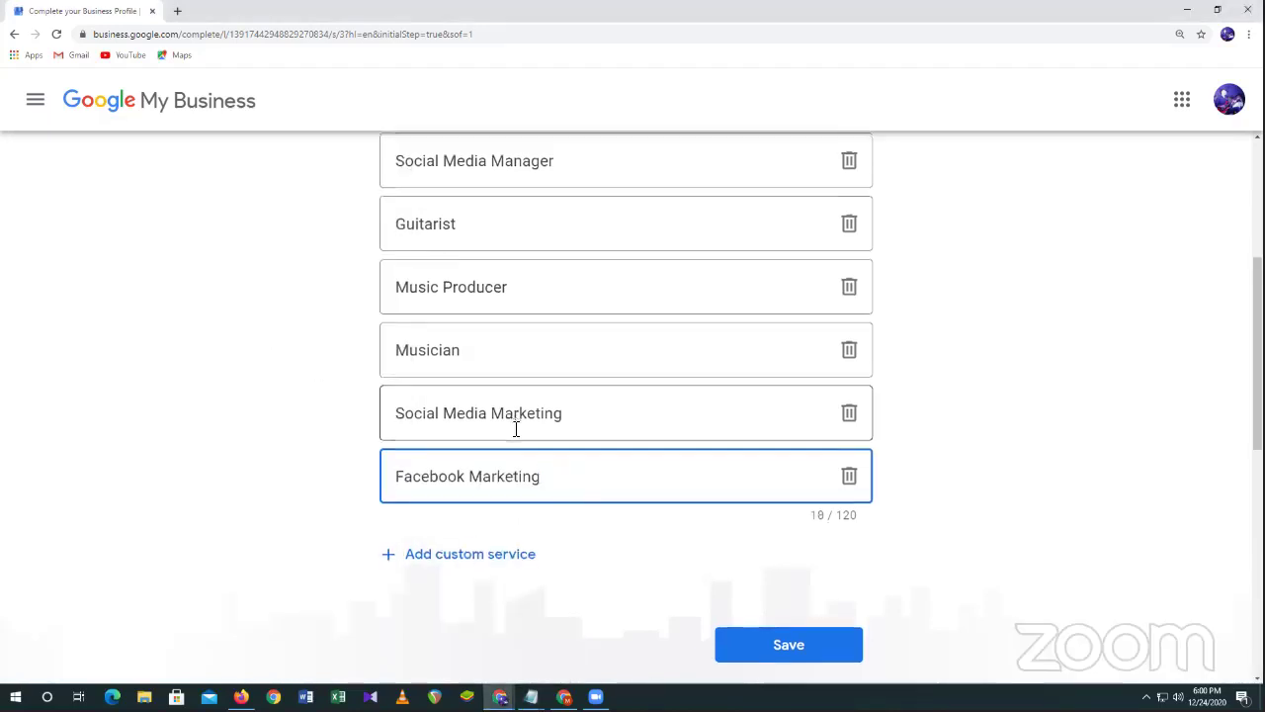
scroll(445, 367, down, 2)
Add another service entry and paste Twitter Marketing from the tags list into it
click(450, 356)
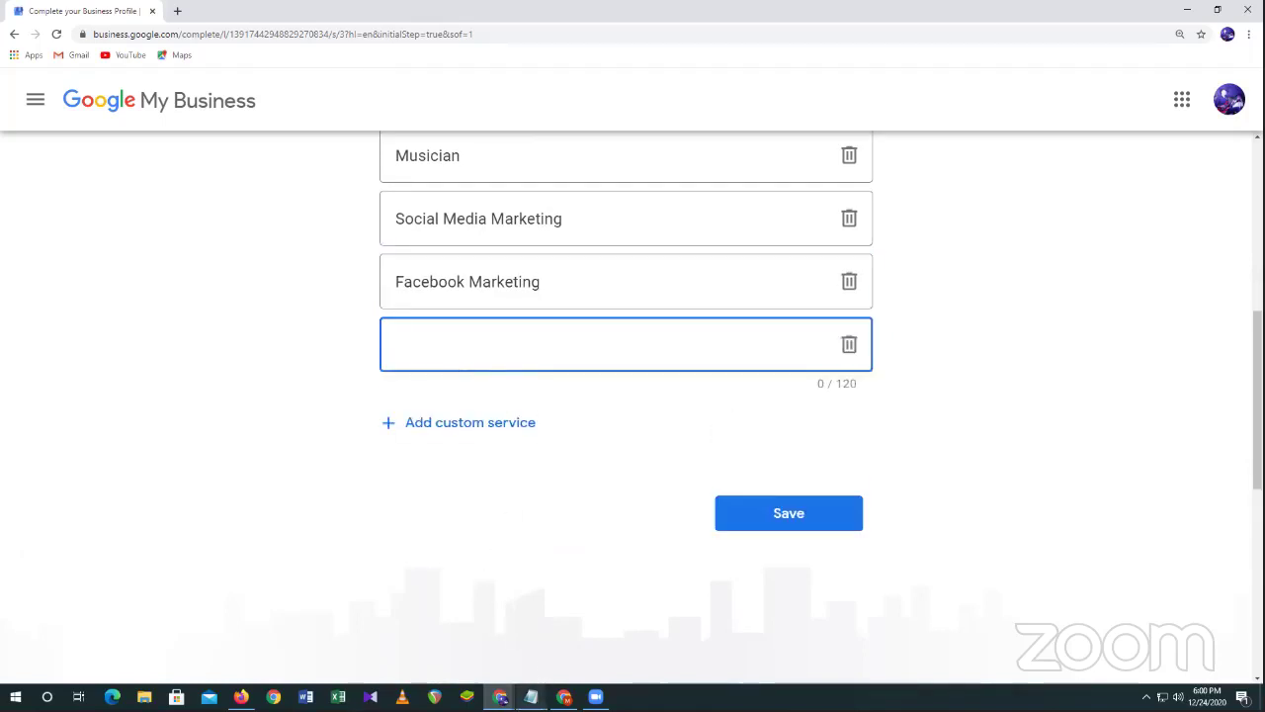
mouse_move(531, 695)
click(564, 657)
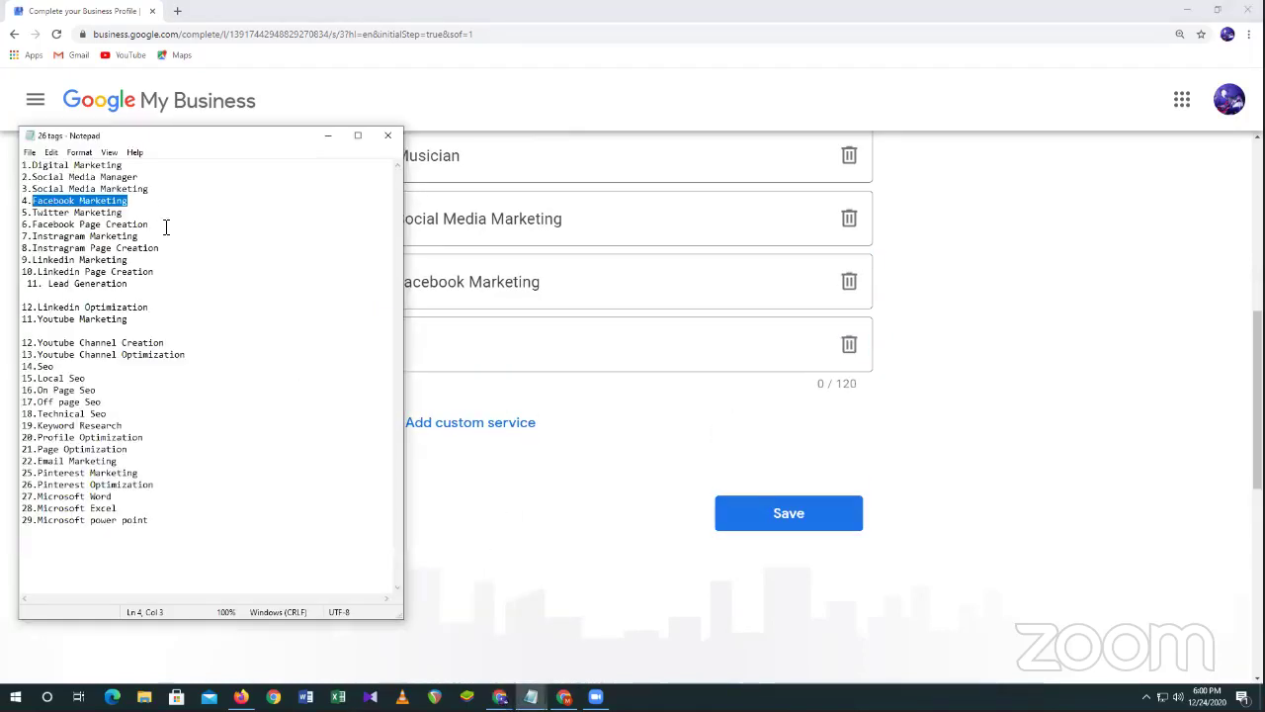
drag(124, 212, 30, 212)
right_click(49, 212)
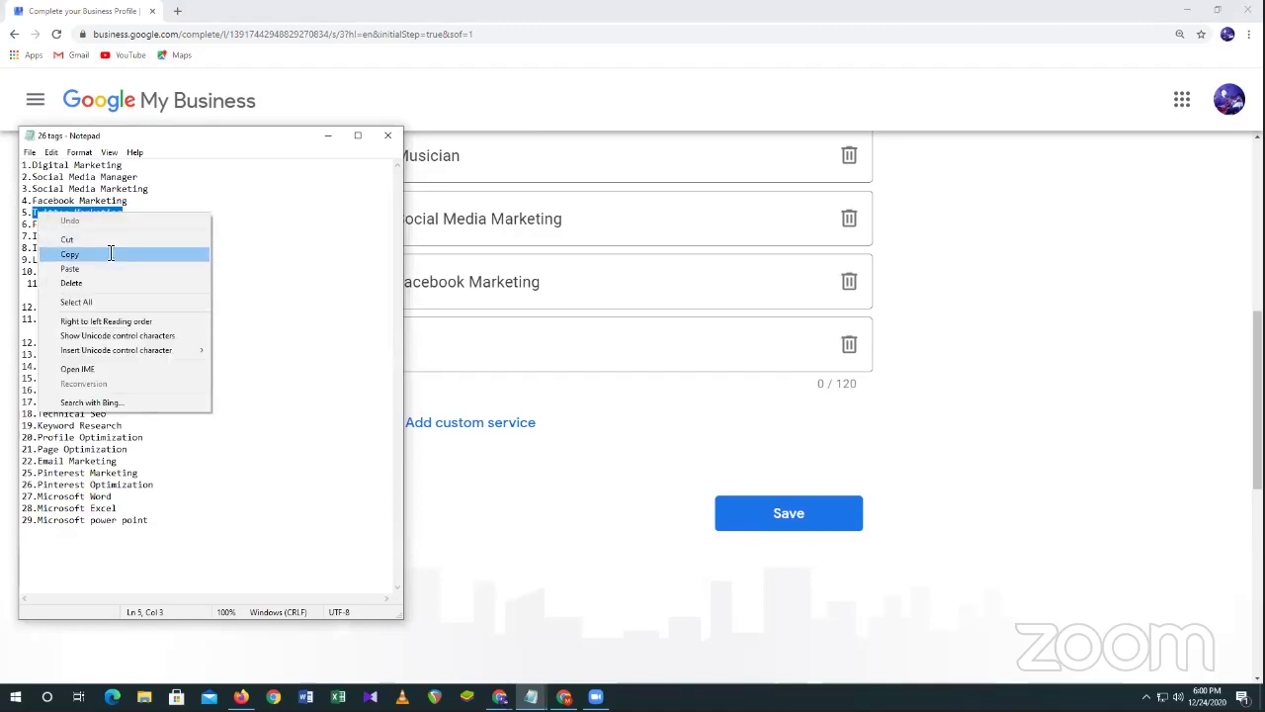
click(107, 250)
click(458, 344)
right_click(398, 346)
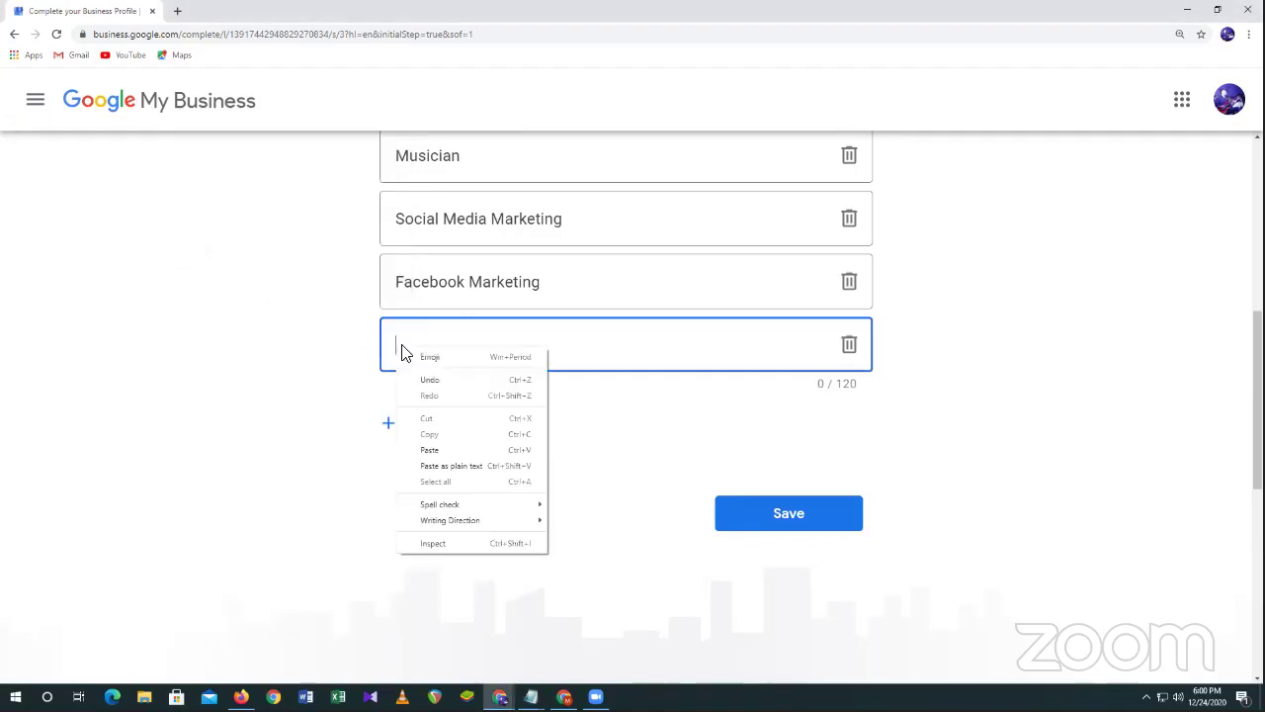
click(433, 450)
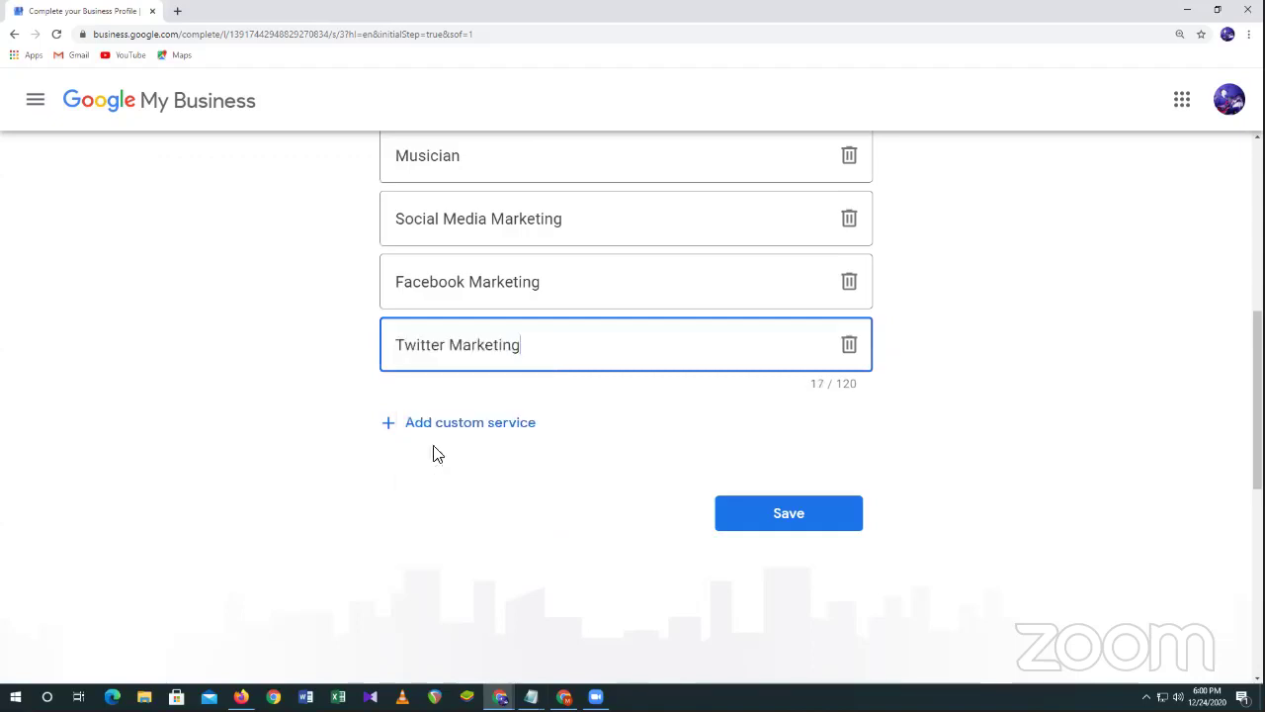
scroll(525, 322, up, 1)
scroll(593, 351, down, 1)
click(429, 437)
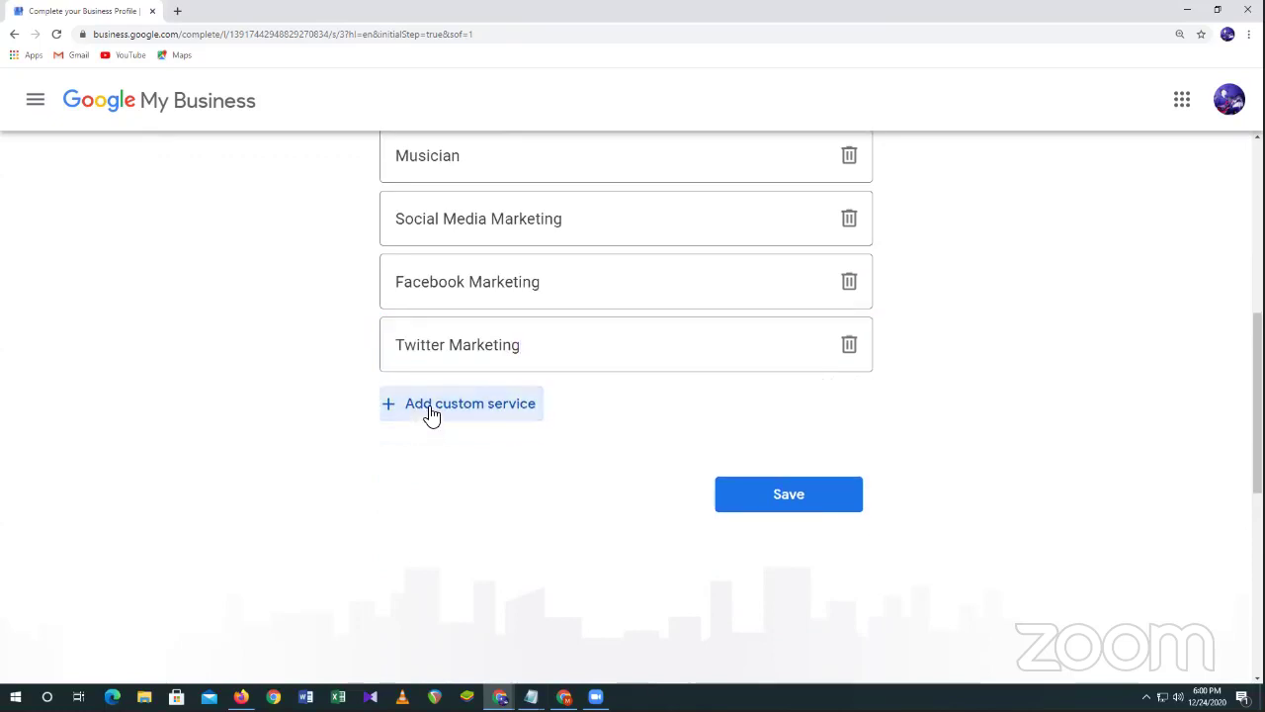
Add a new entry and paste Facebook Page Creation from the tags list into it
click(429, 419)
scroll(449, 441, down, 1)
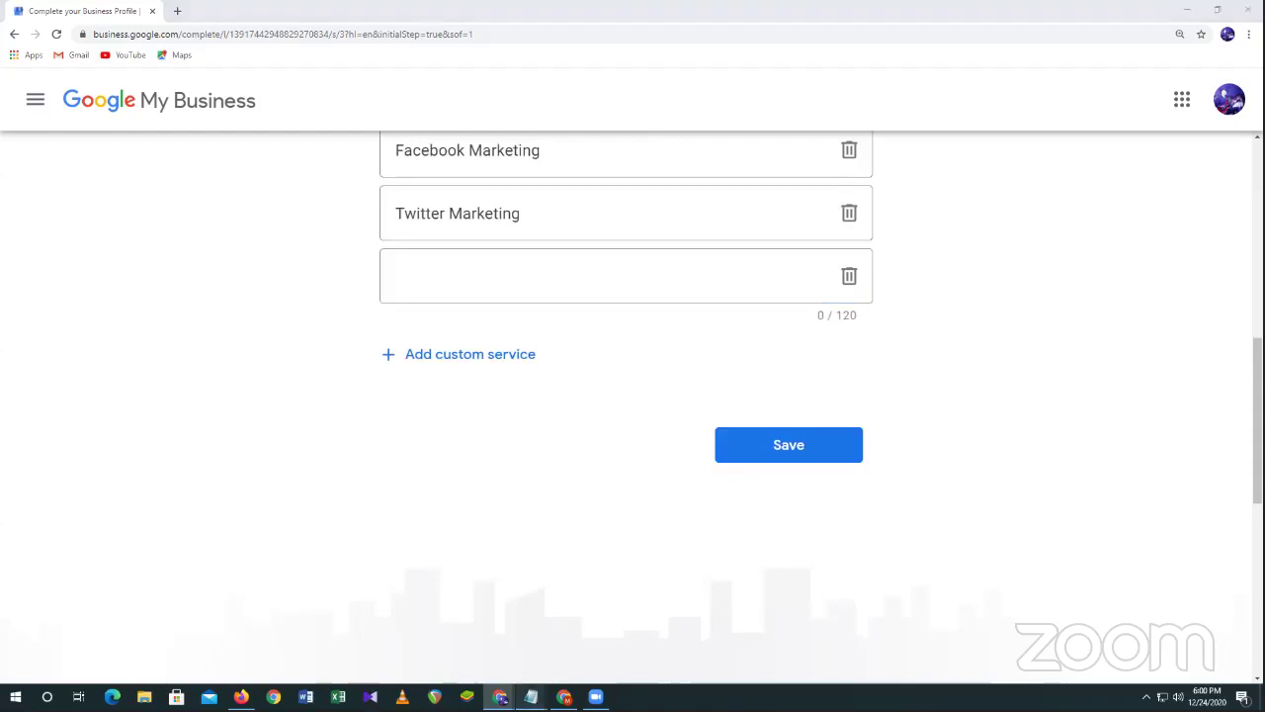
click(559, 649)
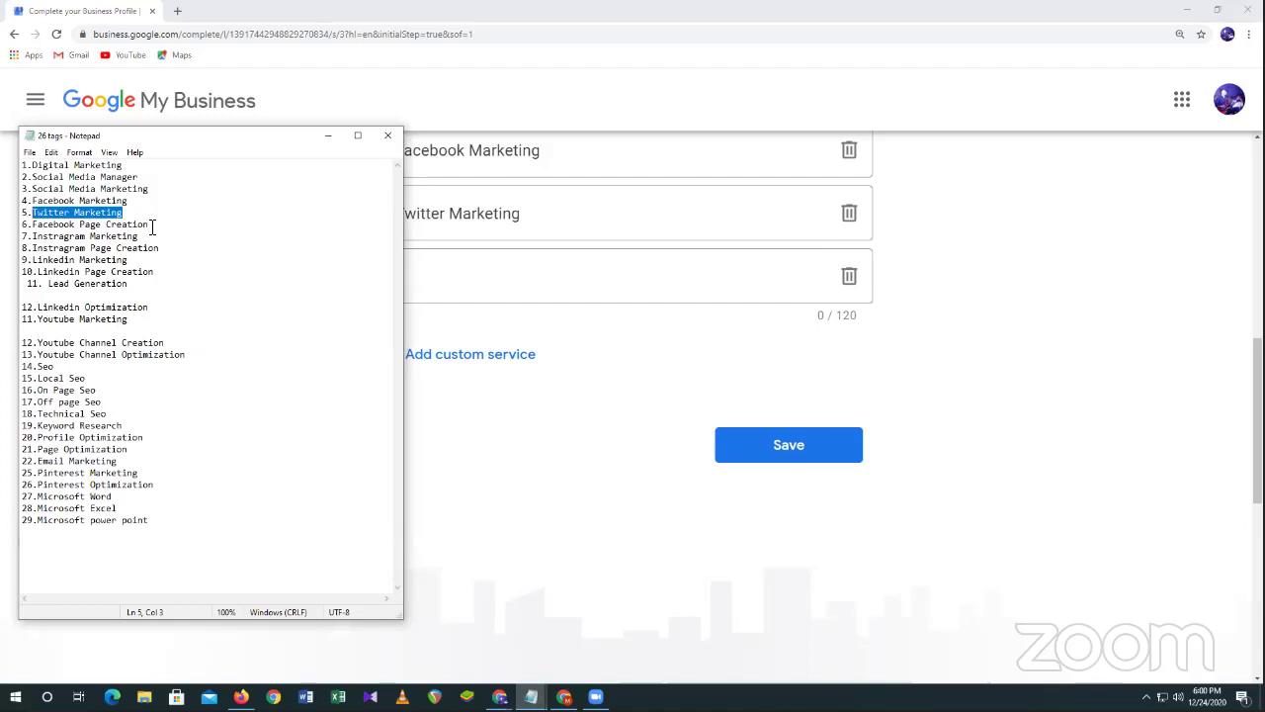
drag(152, 227, 31, 223)
right_click(61, 225)
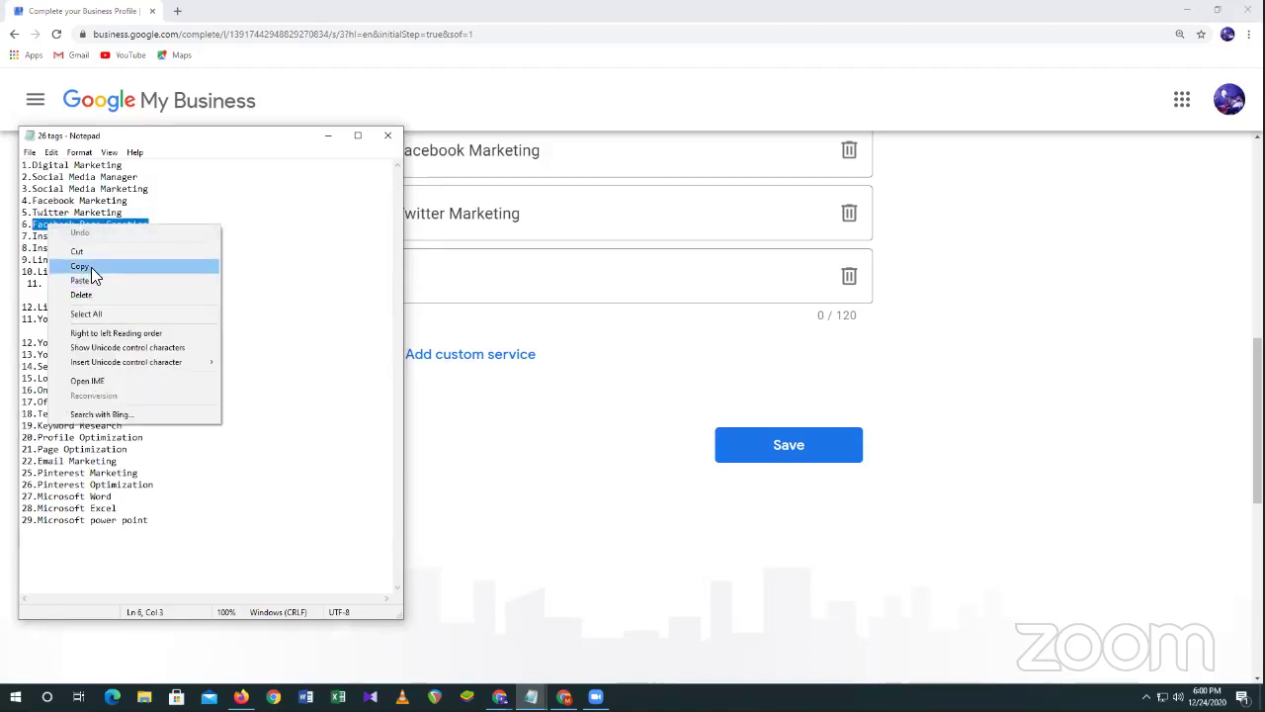
click(91, 267)
click(454, 276)
right_click(406, 289)
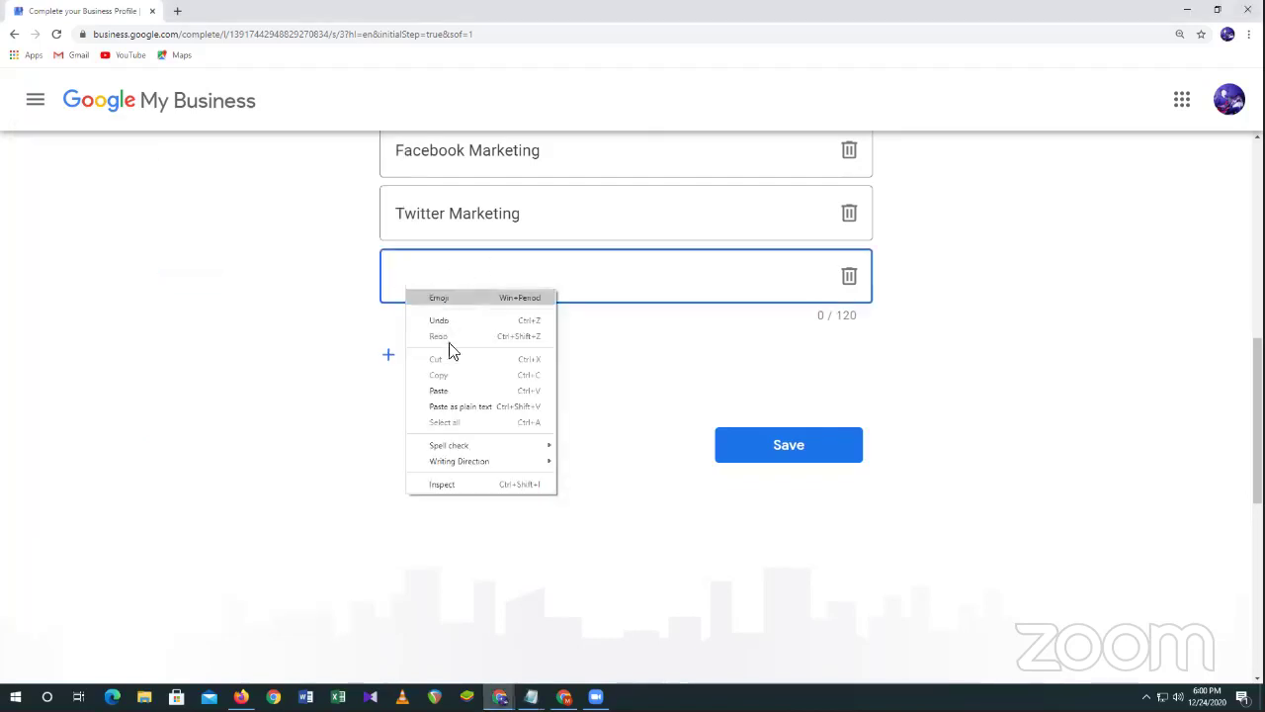
click(438, 390)
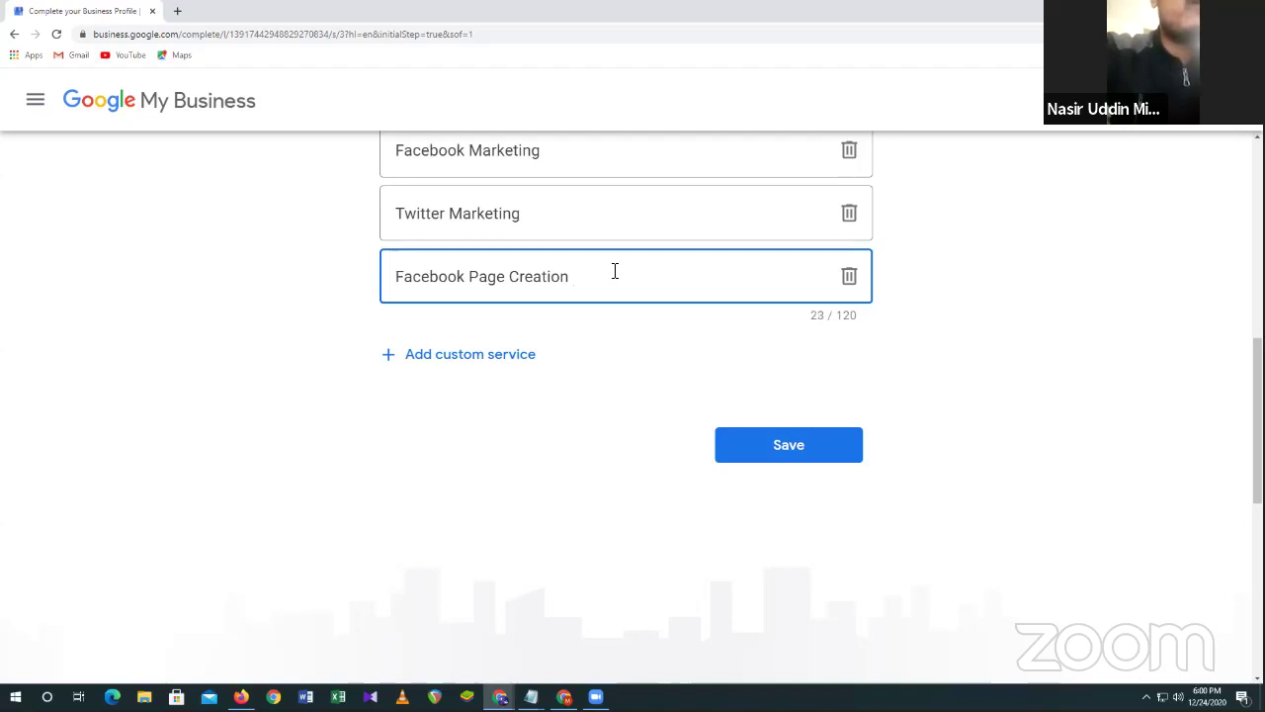
Append '& Optimization' to Facebook Page Creation, fixing the Optimizition misspelling
text(& )
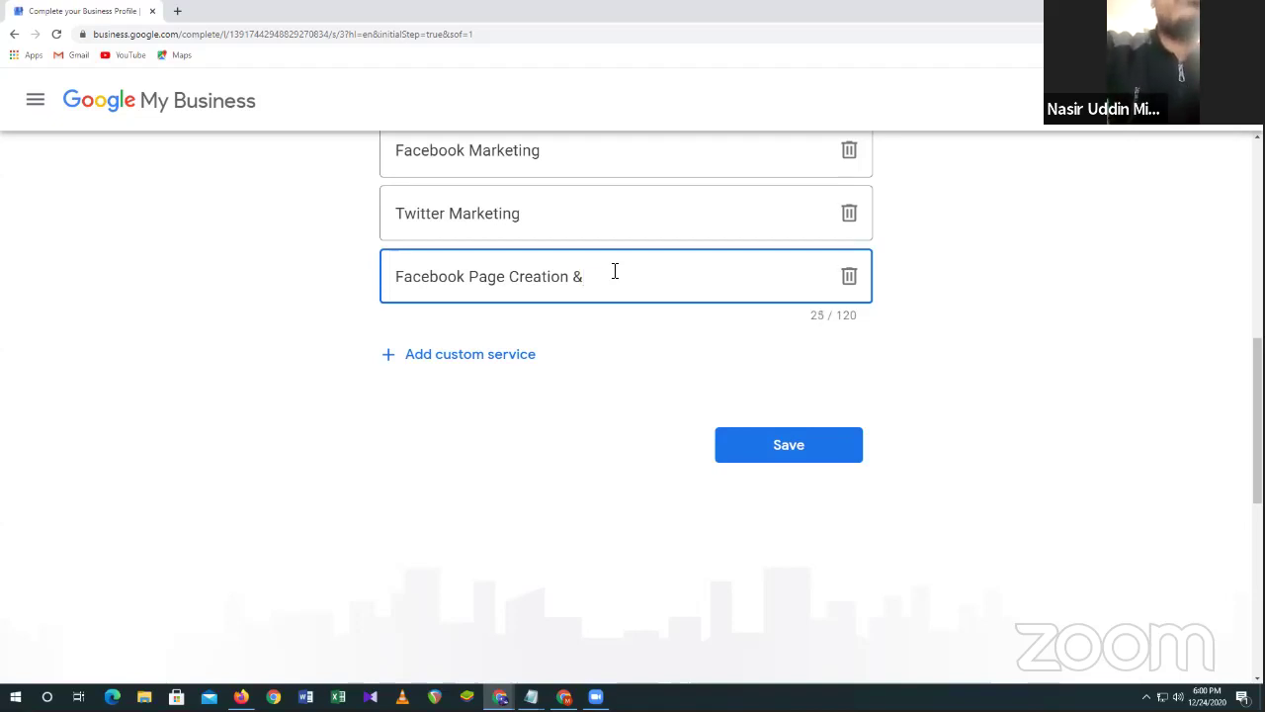
text(Op)
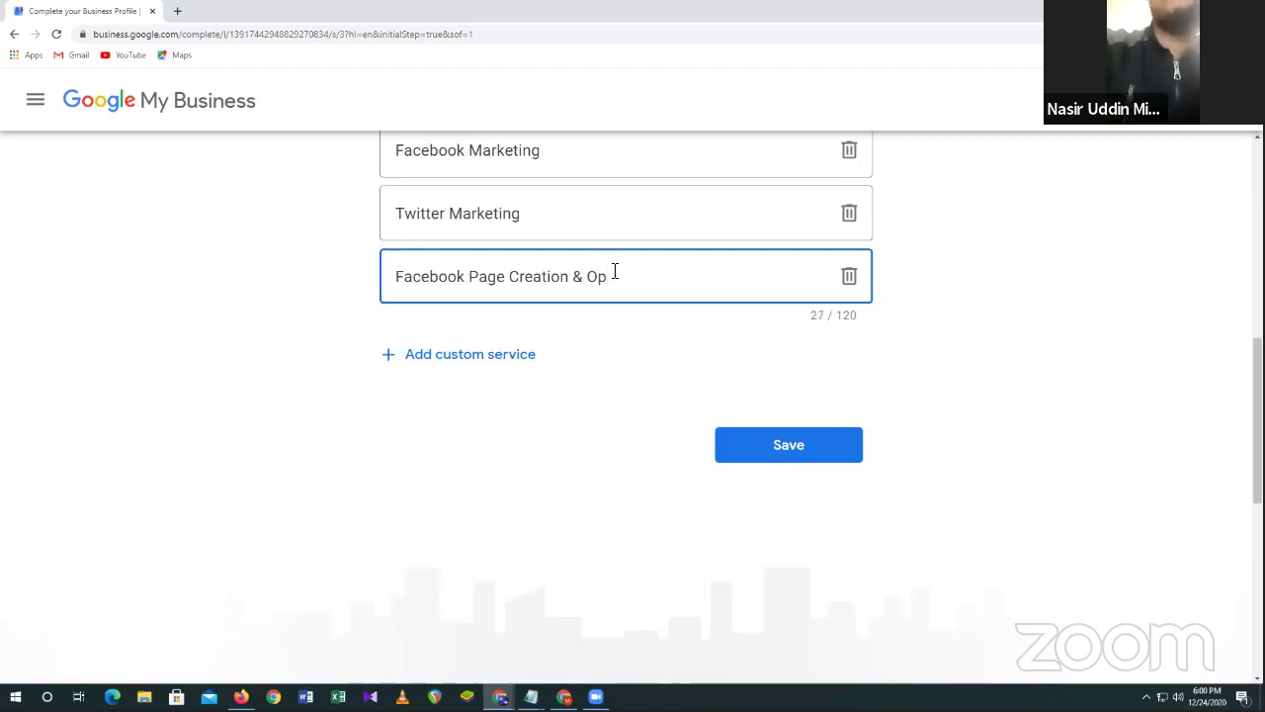
text(timi)
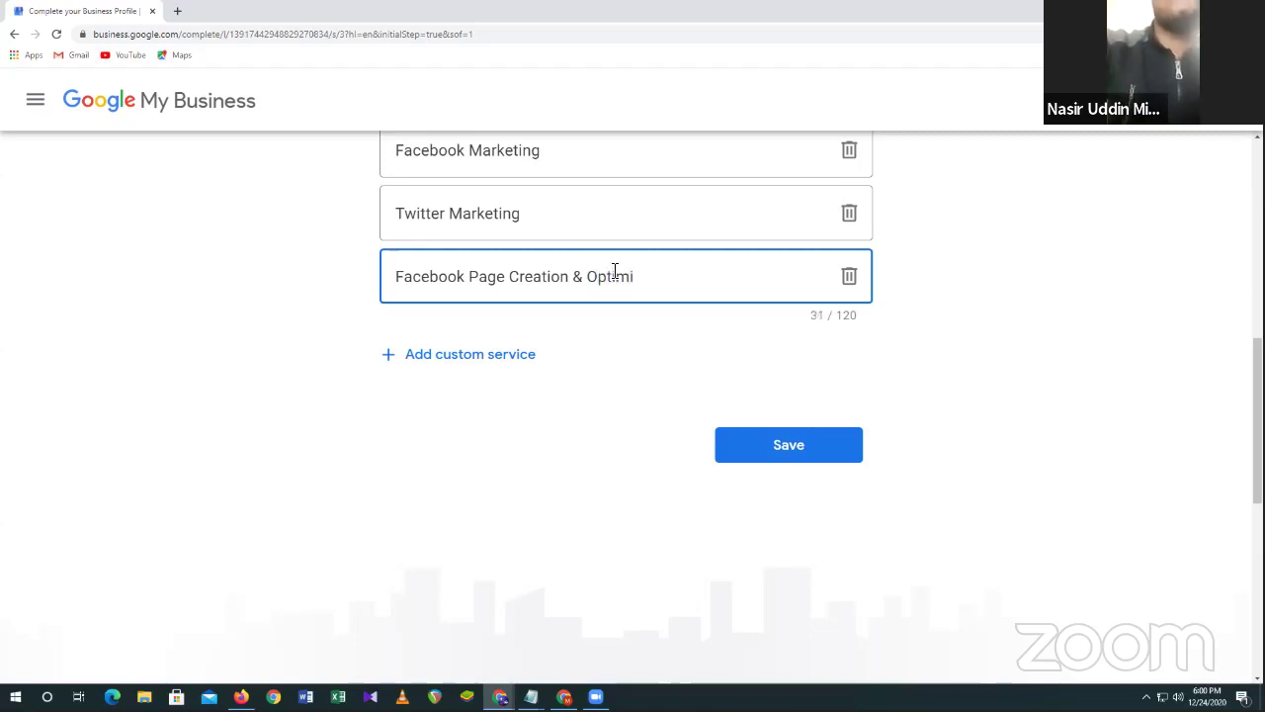
text(zi)
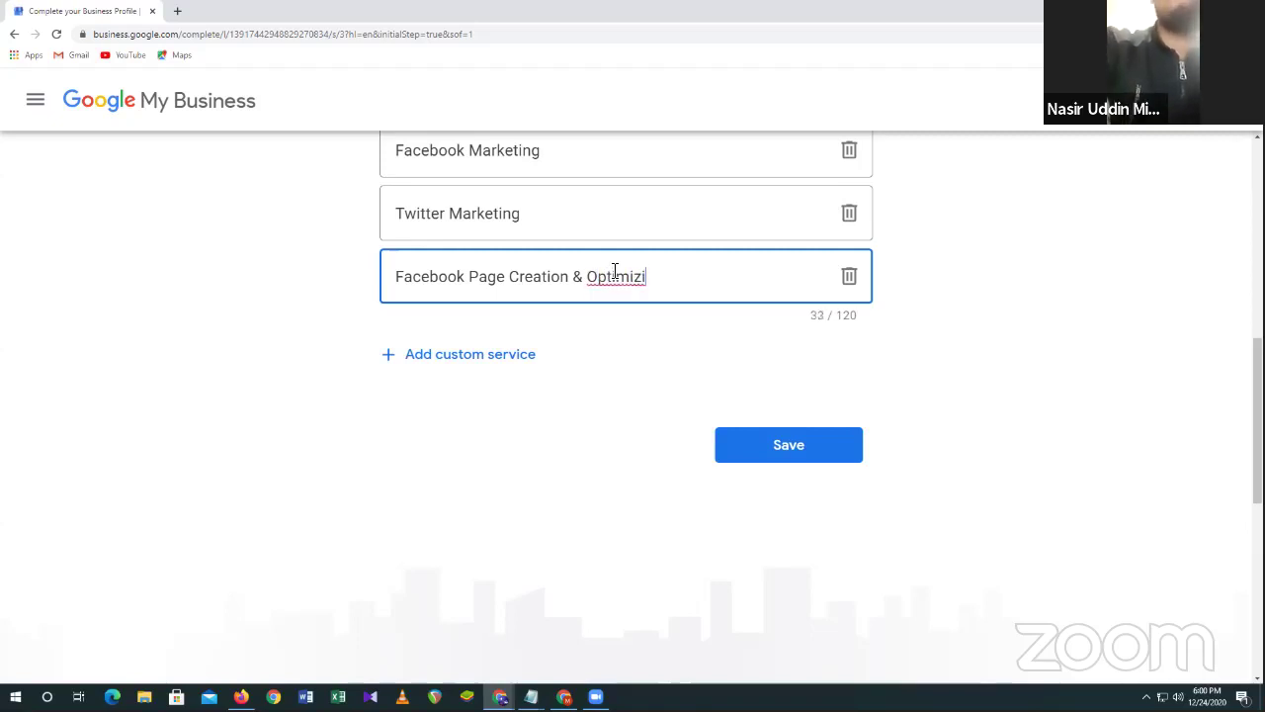
text(tio)
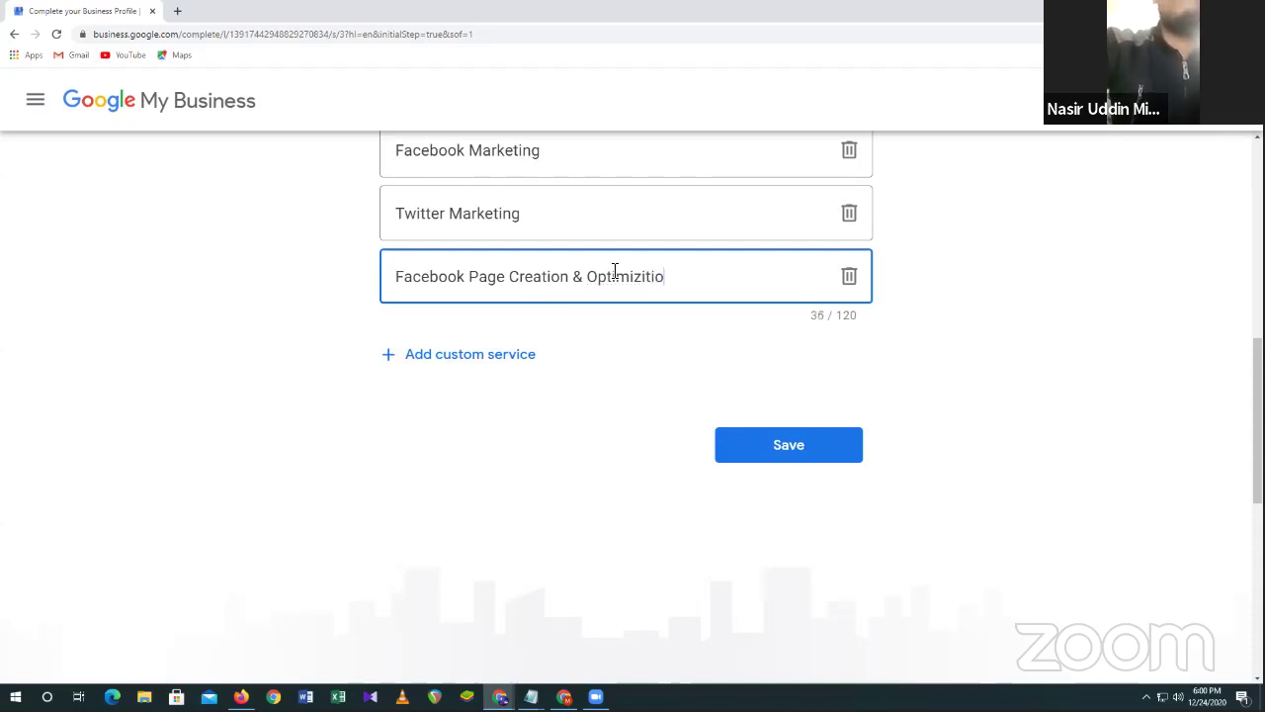
text(n)
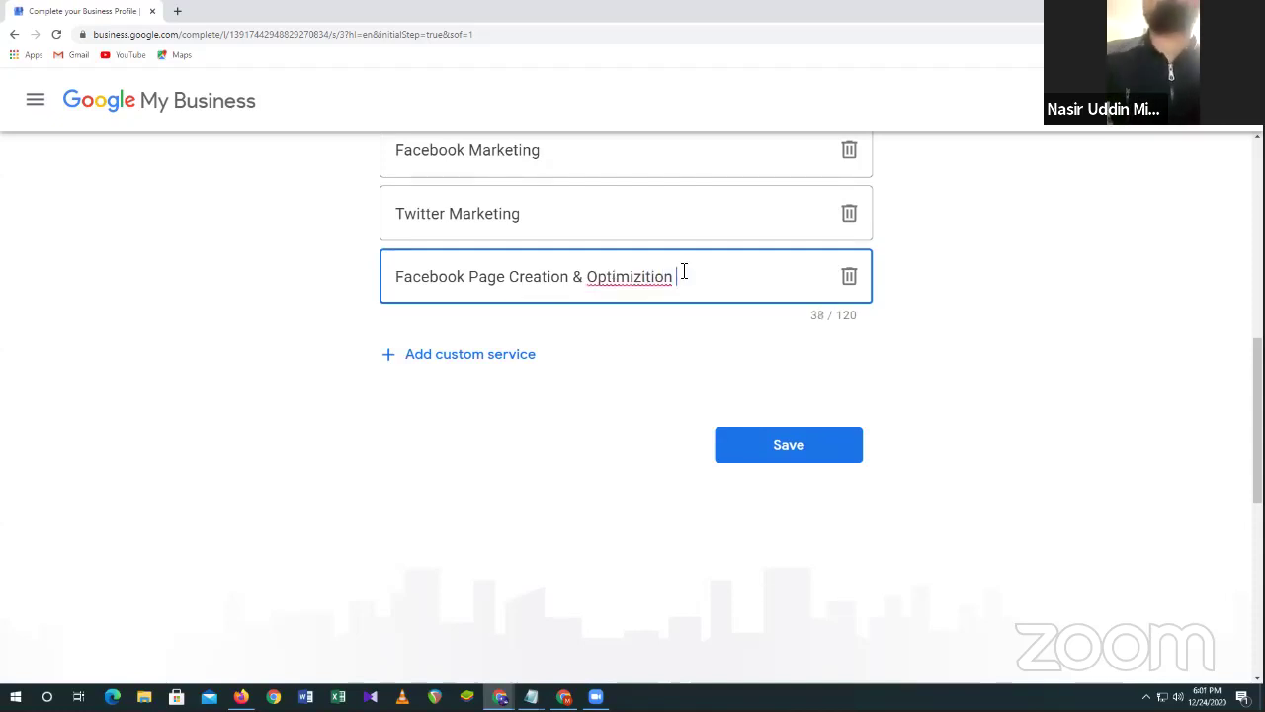
double_click(671, 281)
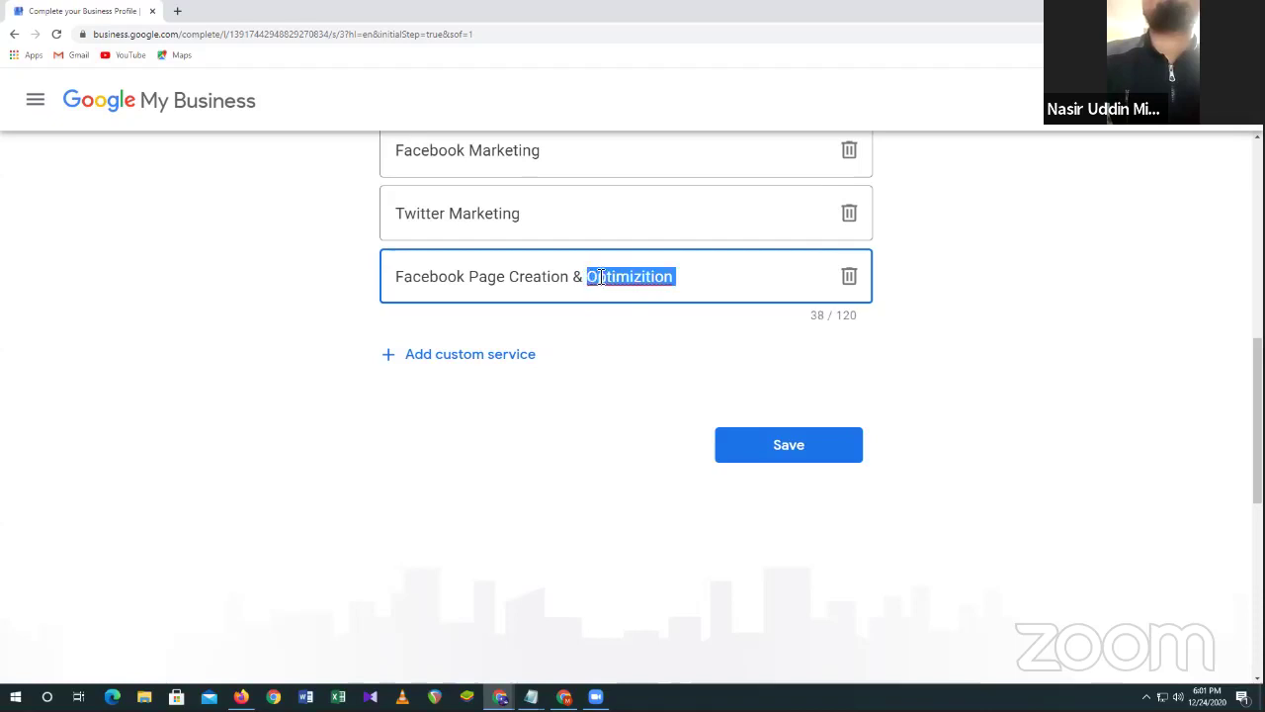
right_click(598, 278)
click(652, 285)
drag(680, 277, 599, 277)
click(692, 286)
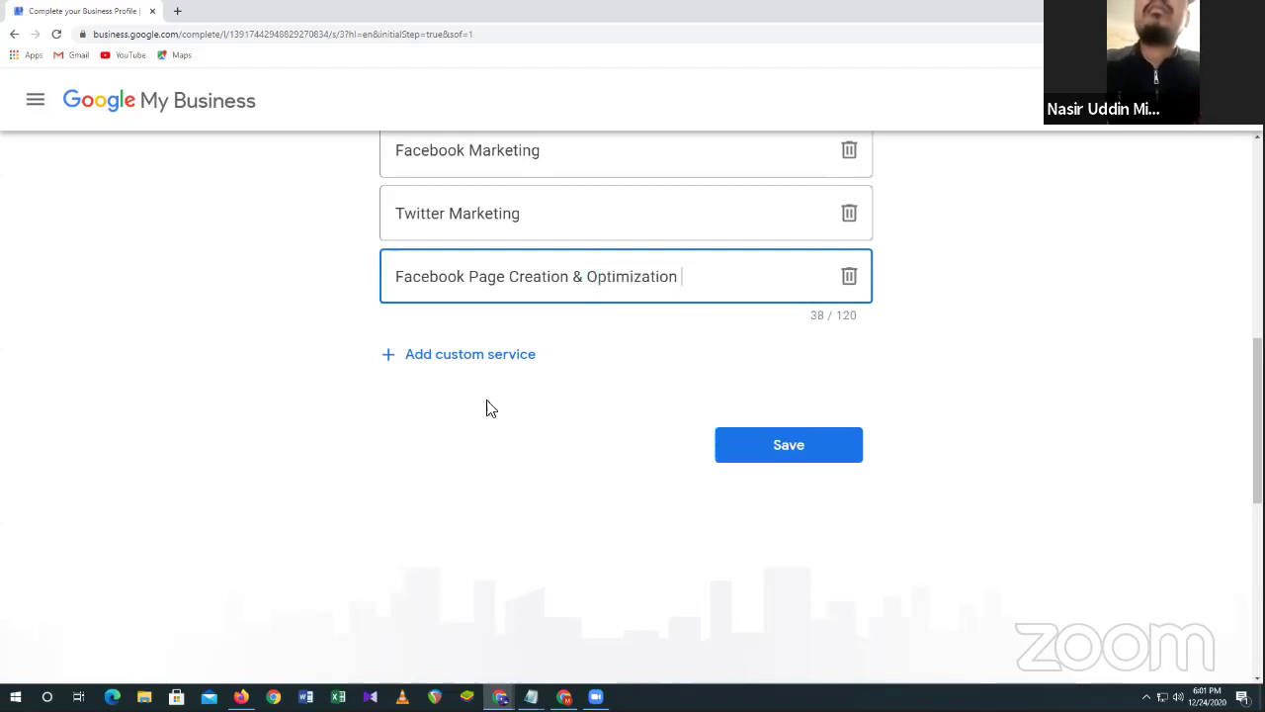
click(443, 356)
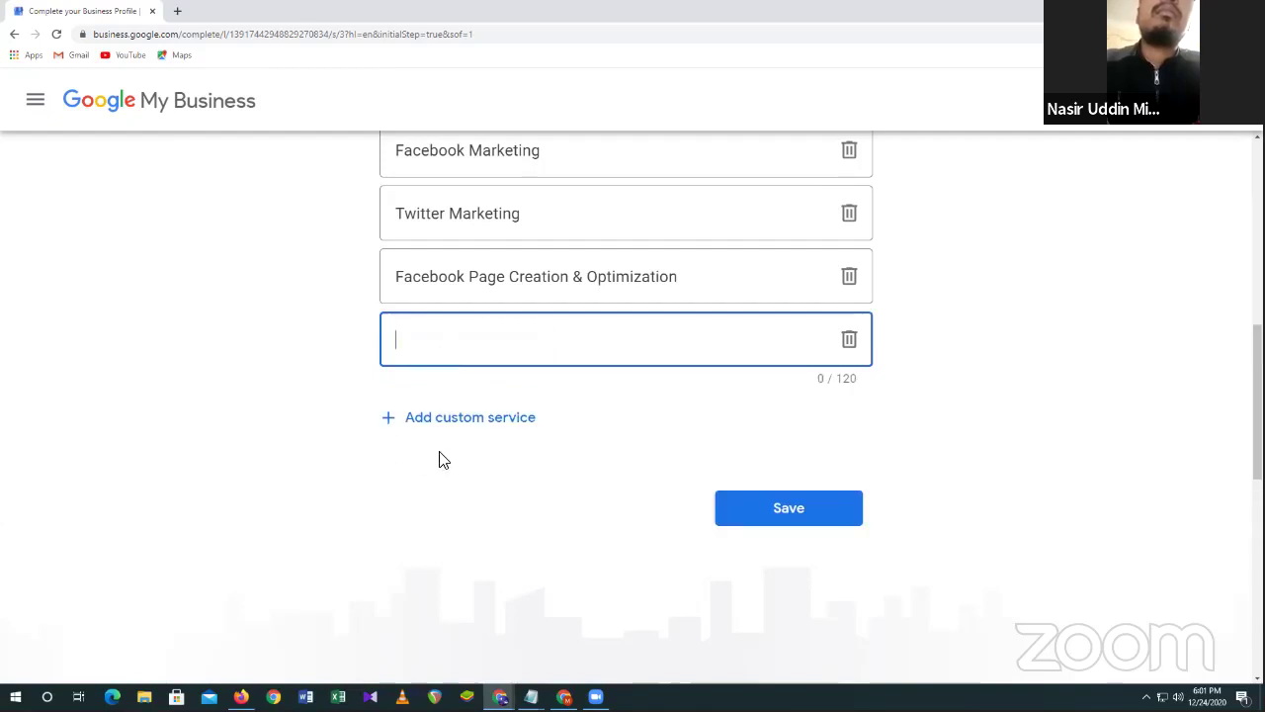
Copy Instragram Page Creation from the 26 tags notes into the empty service entry
click(531, 696)
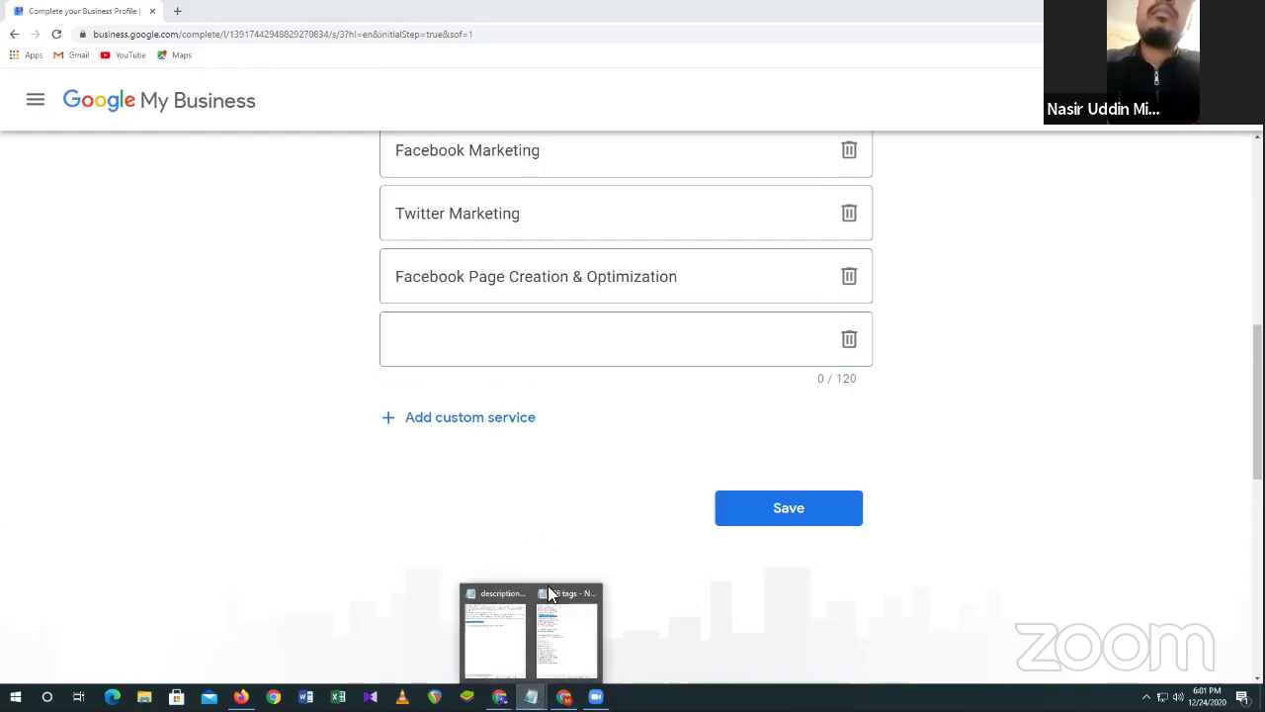
click(547, 637)
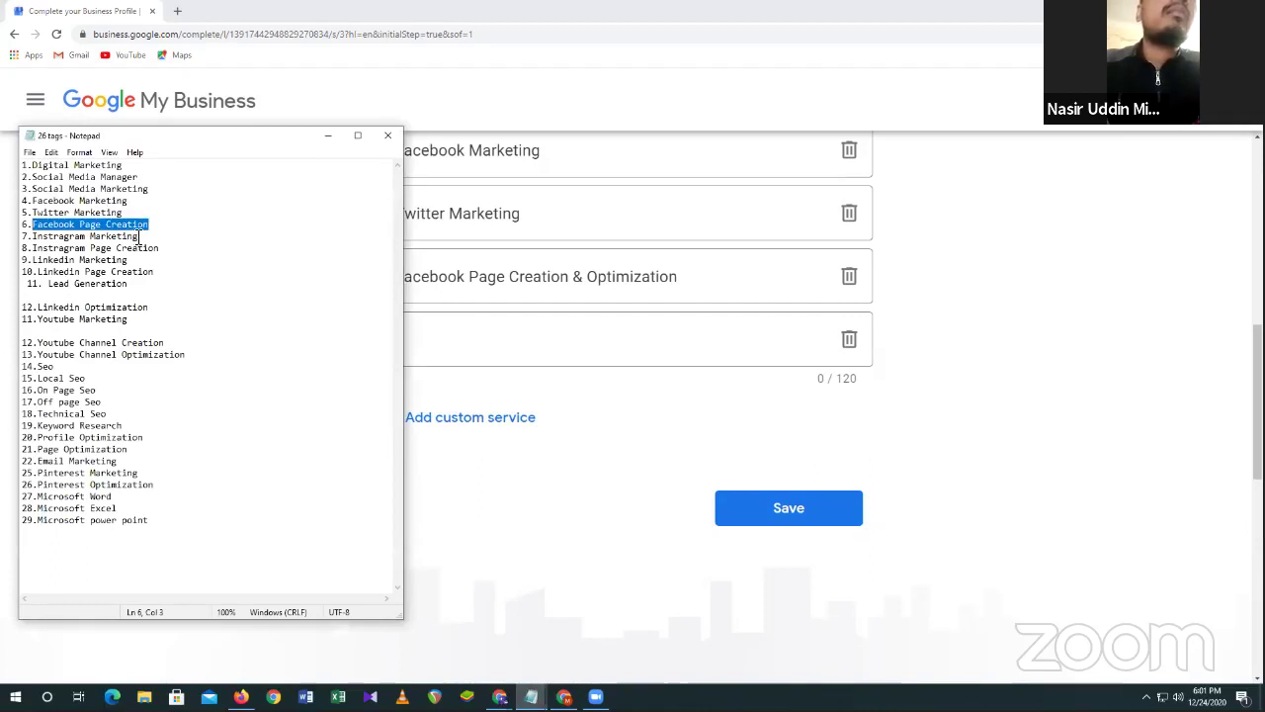
drag(163, 248, 34, 246)
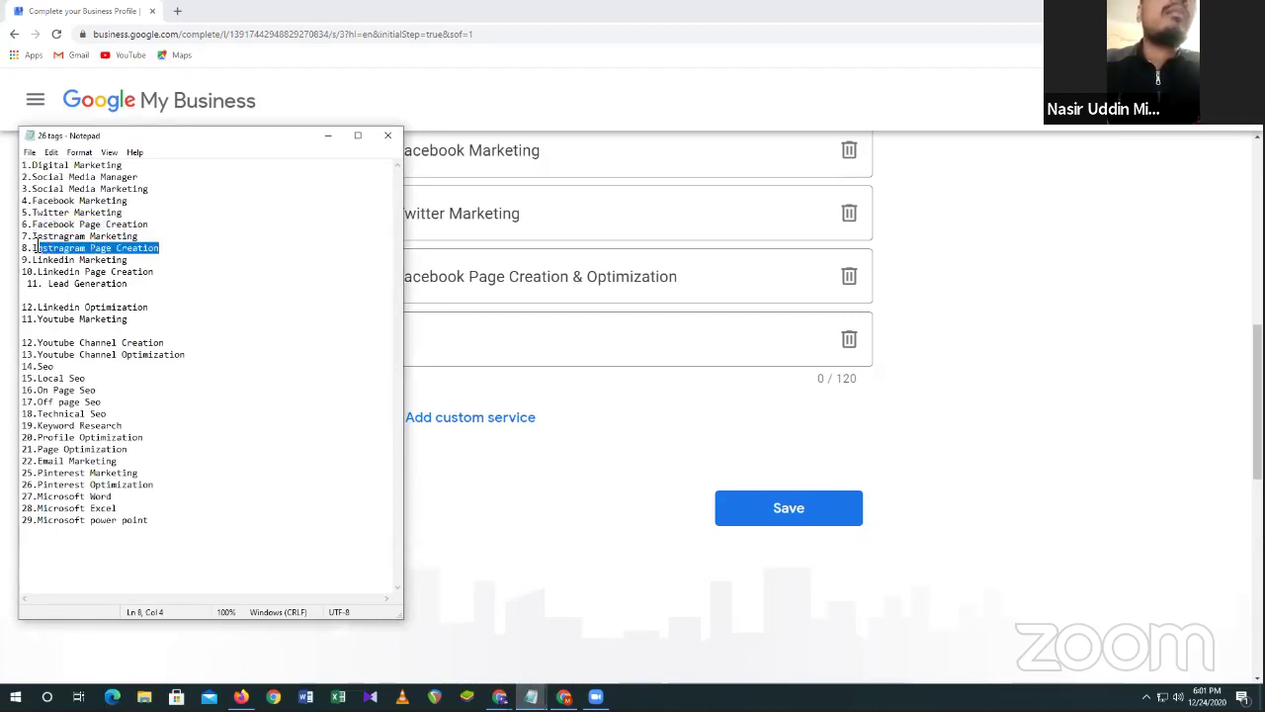
right_click(91, 248)
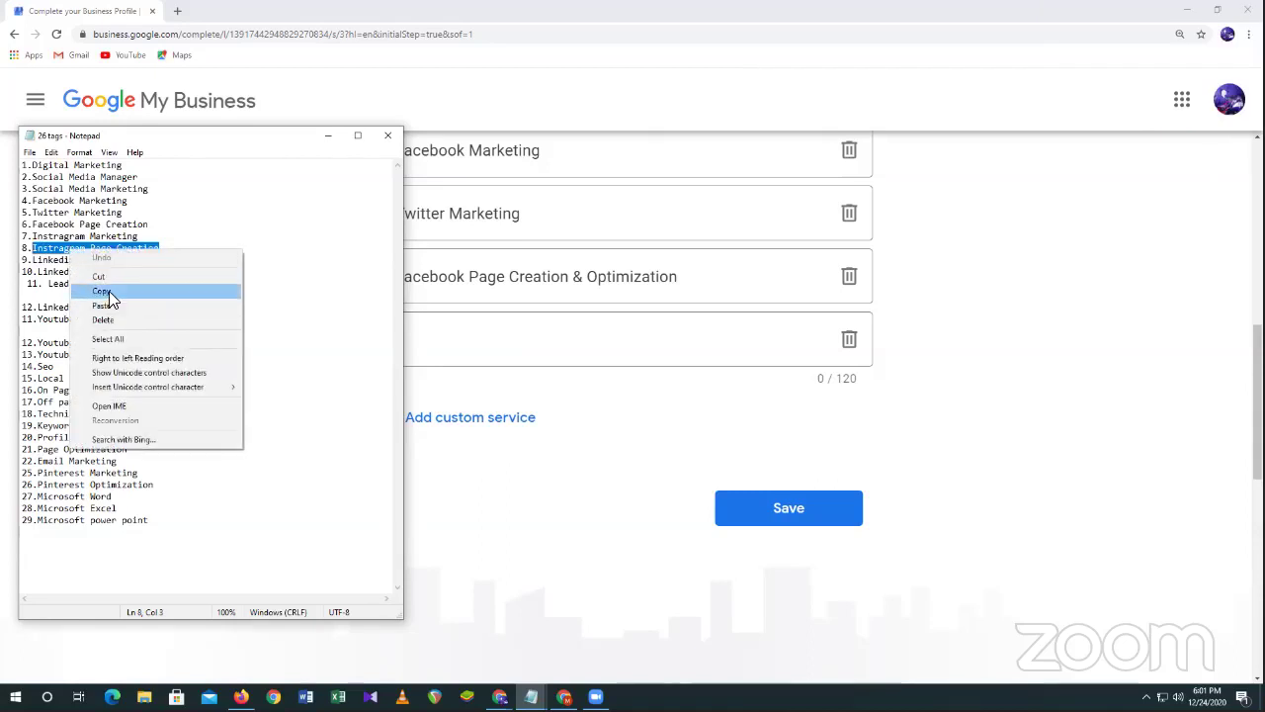
click(104, 288)
click(463, 340)
right_click(401, 326)
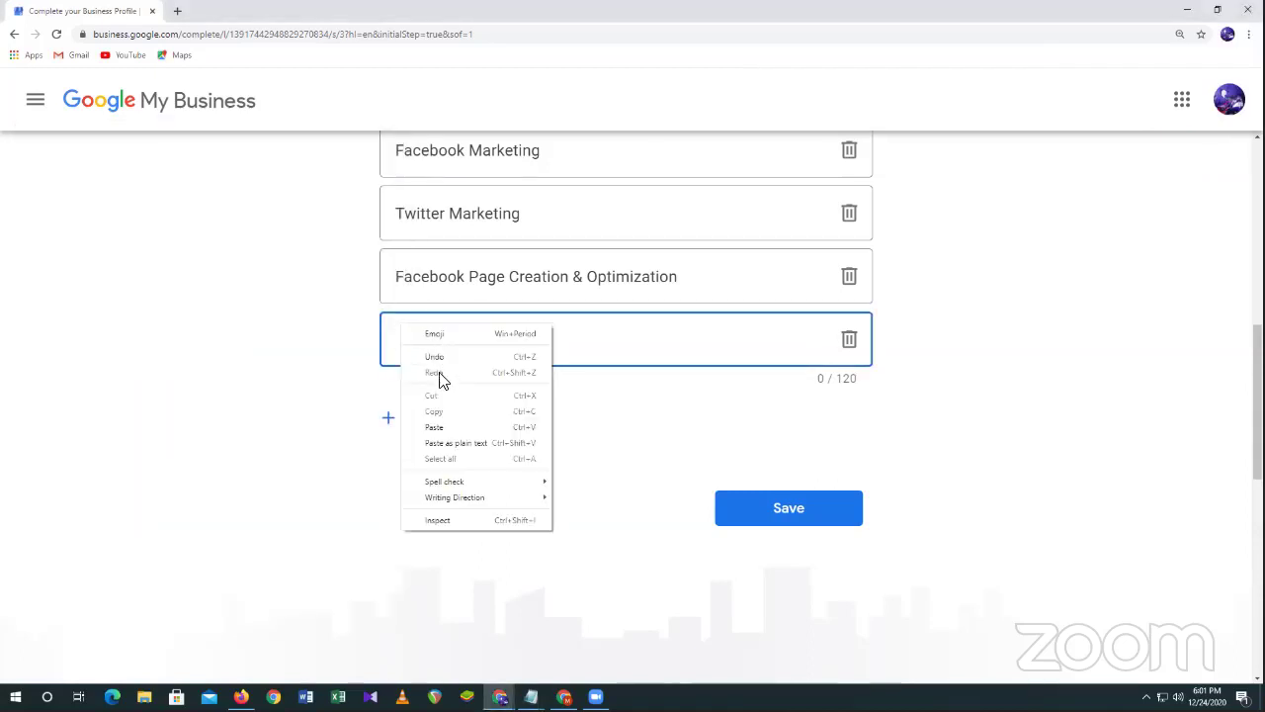
click(436, 430)
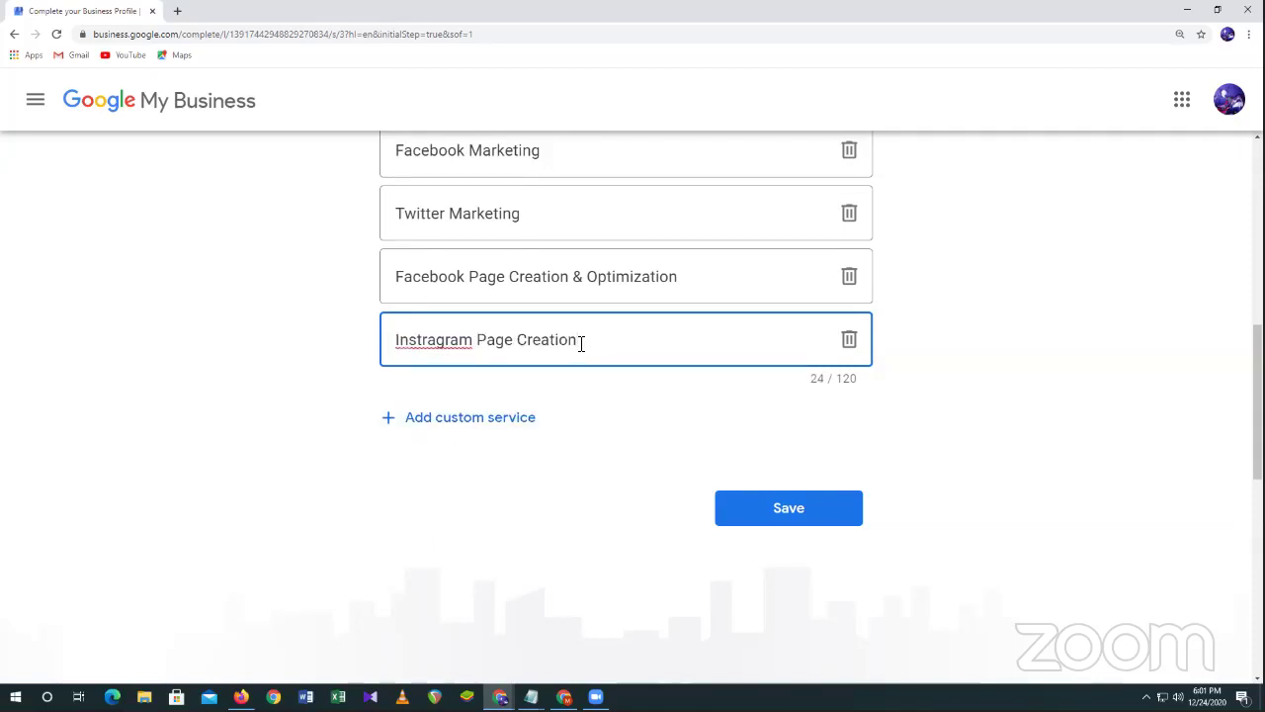
Copy '& Optimization' from the Facebook service and append it to the Instagram service
drag(686, 281, 576, 279)
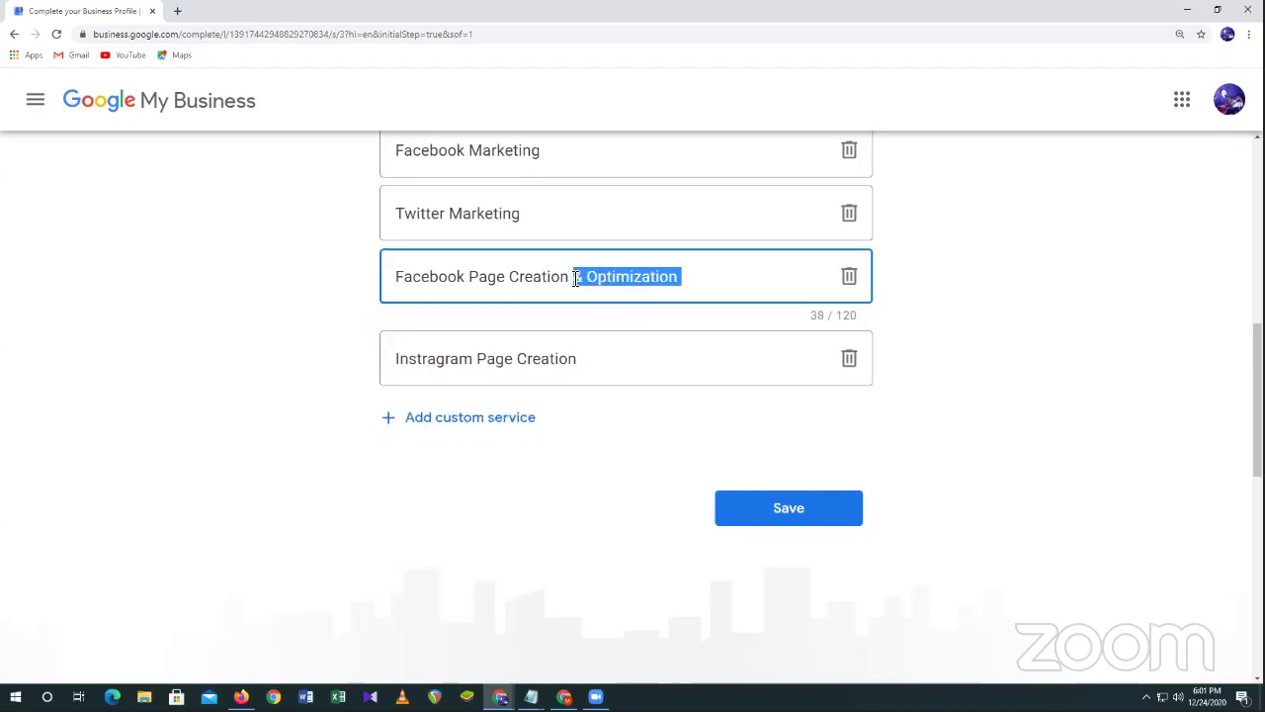
right_click(578, 278)
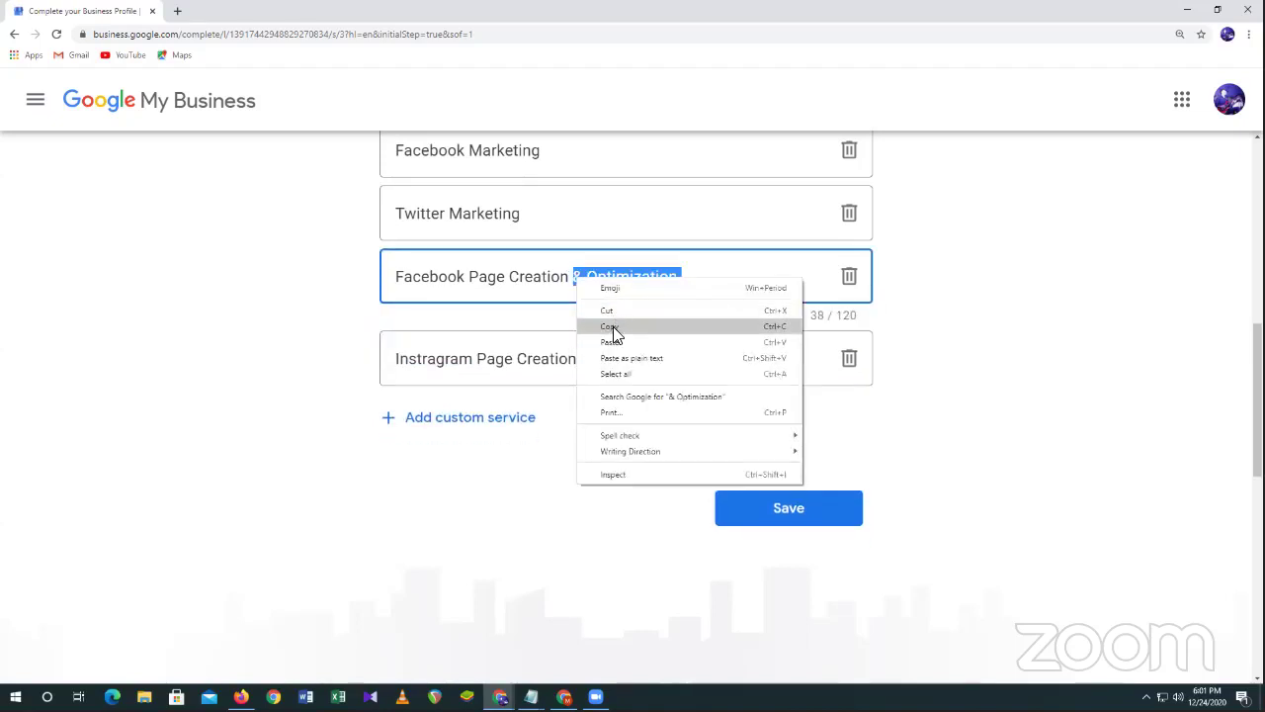
click(612, 326)
click(596, 359)
right_click(593, 339)
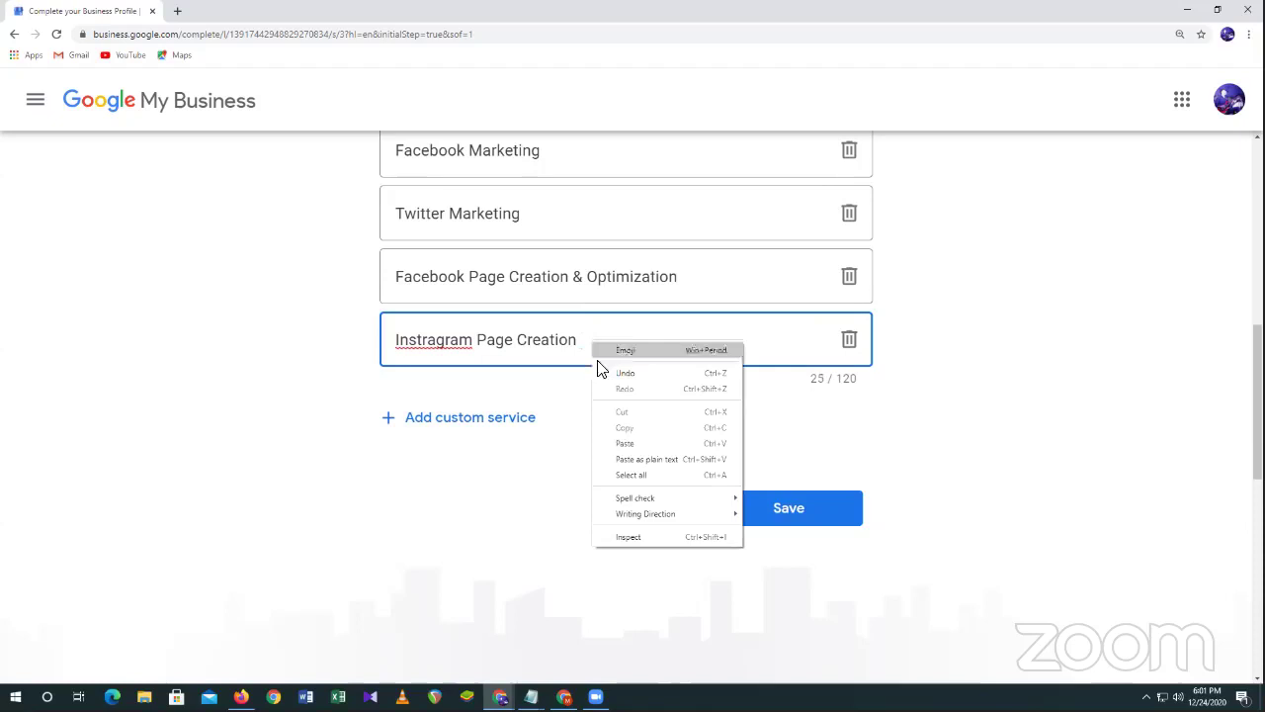
click(630, 443)
click(465, 417)
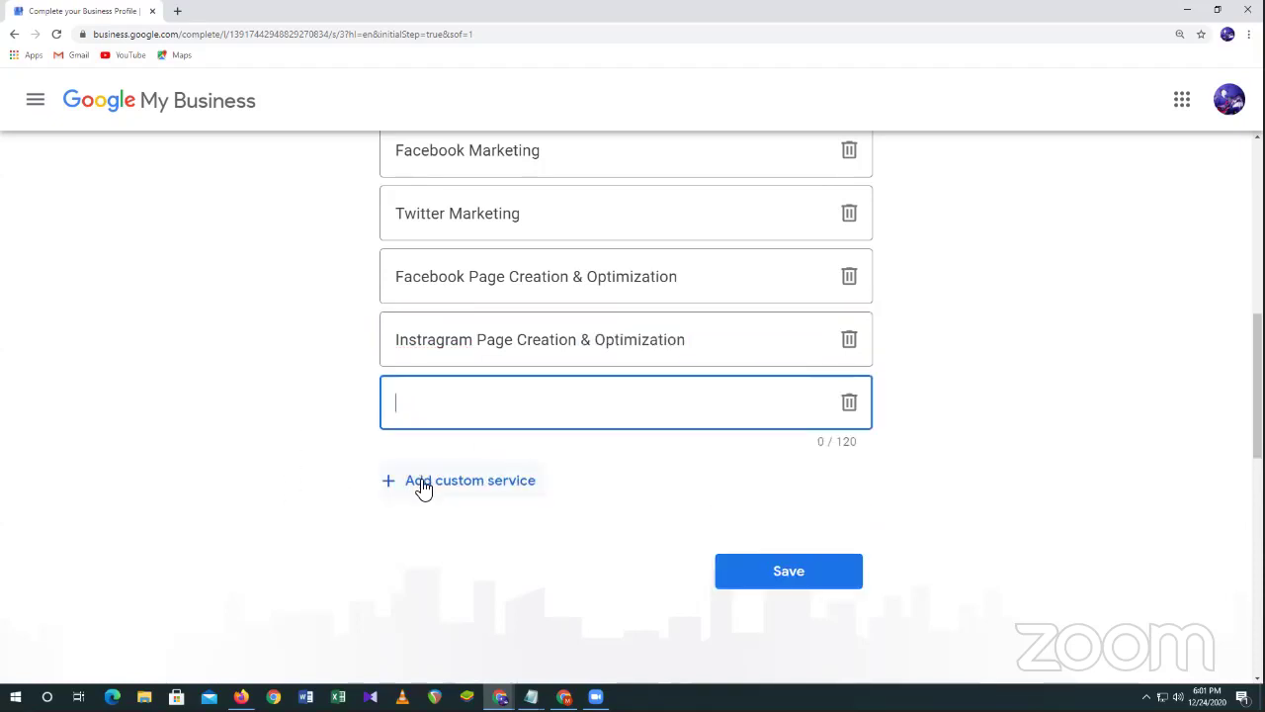
click(423, 486)
click(437, 401)
Paste 'Linkedin Marketing' from the notes into the empty service field and add another entry
mouse_move(530, 697)
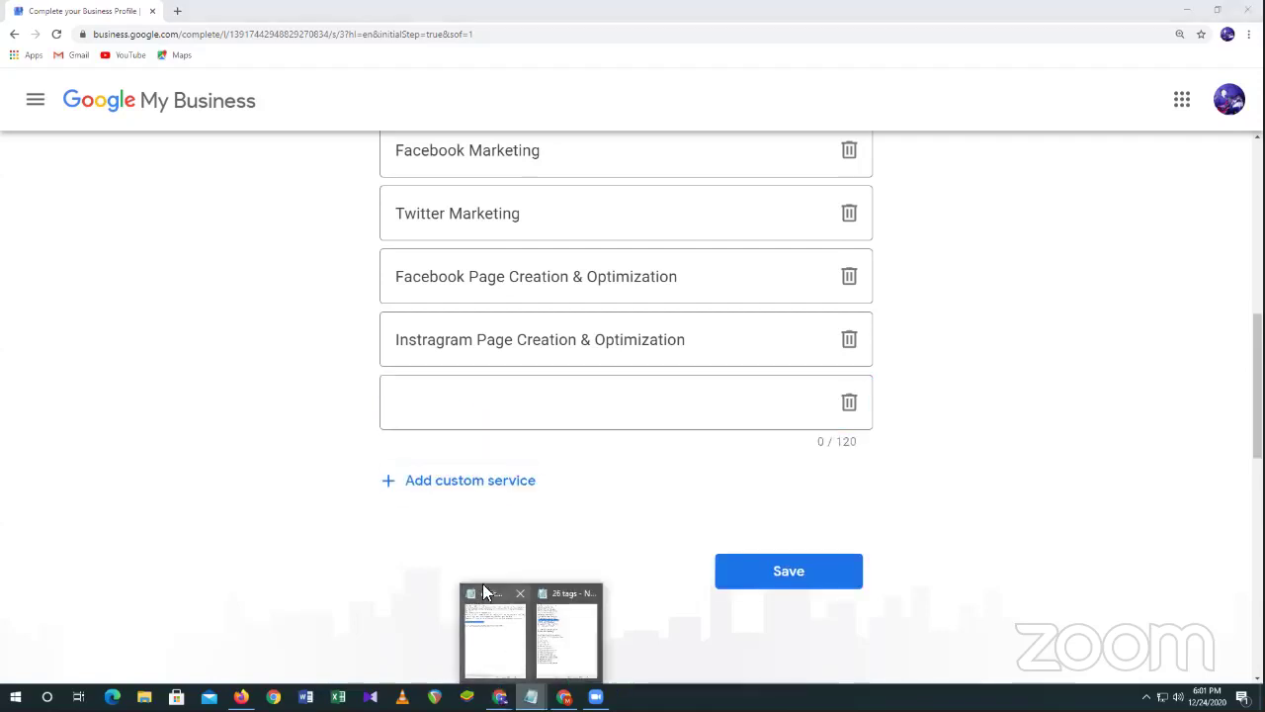
click(551, 643)
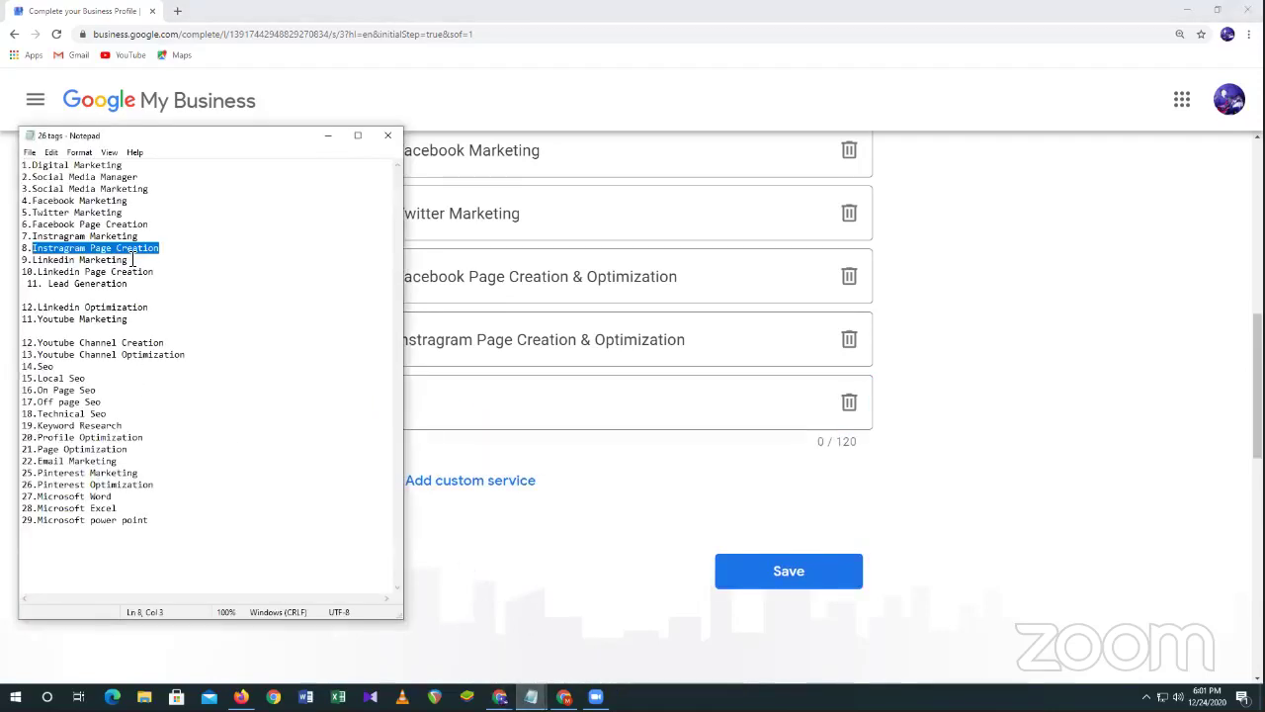
drag(128, 260, 33, 260)
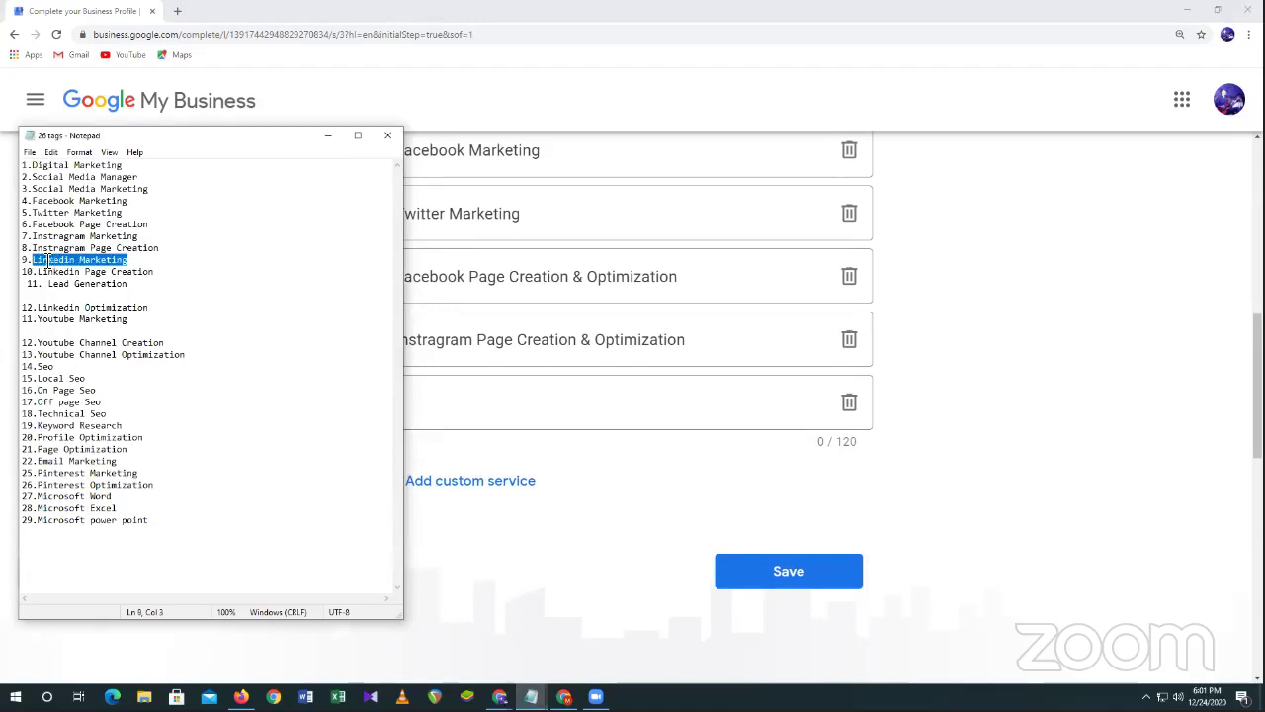
right_click(48, 261)
click(89, 301)
click(439, 409)
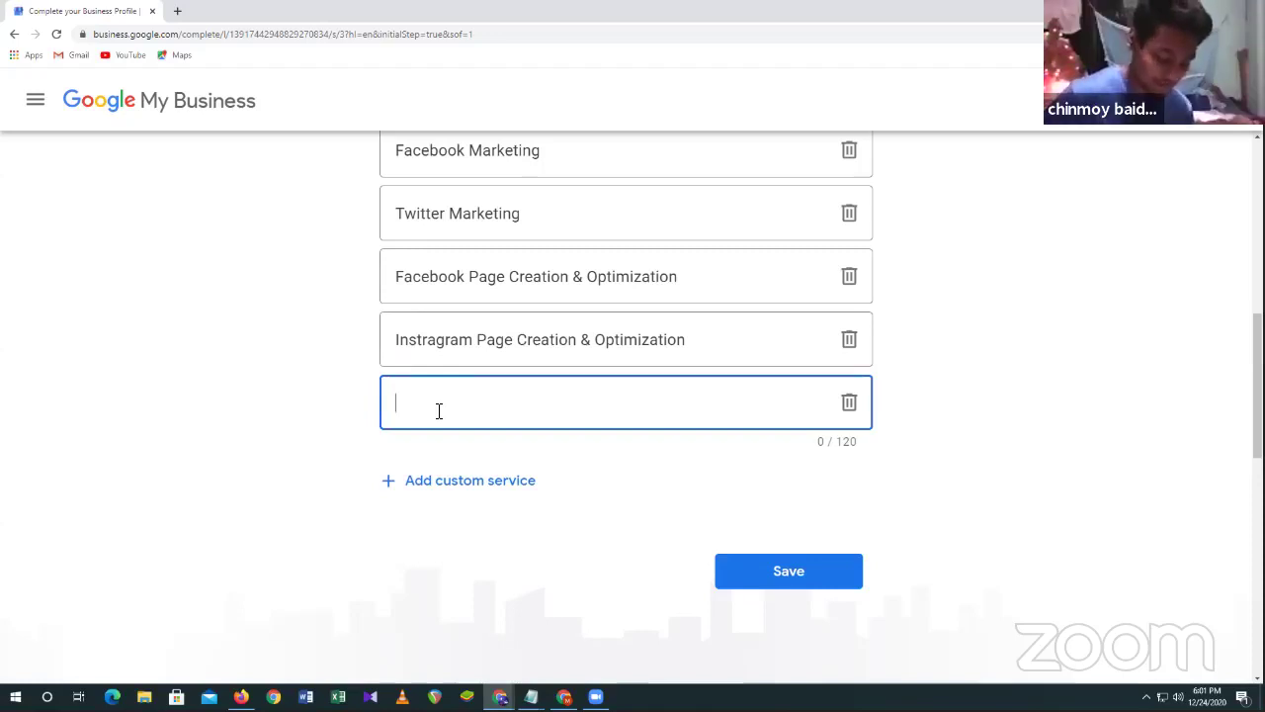
right_click(420, 400)
click(453, 503)
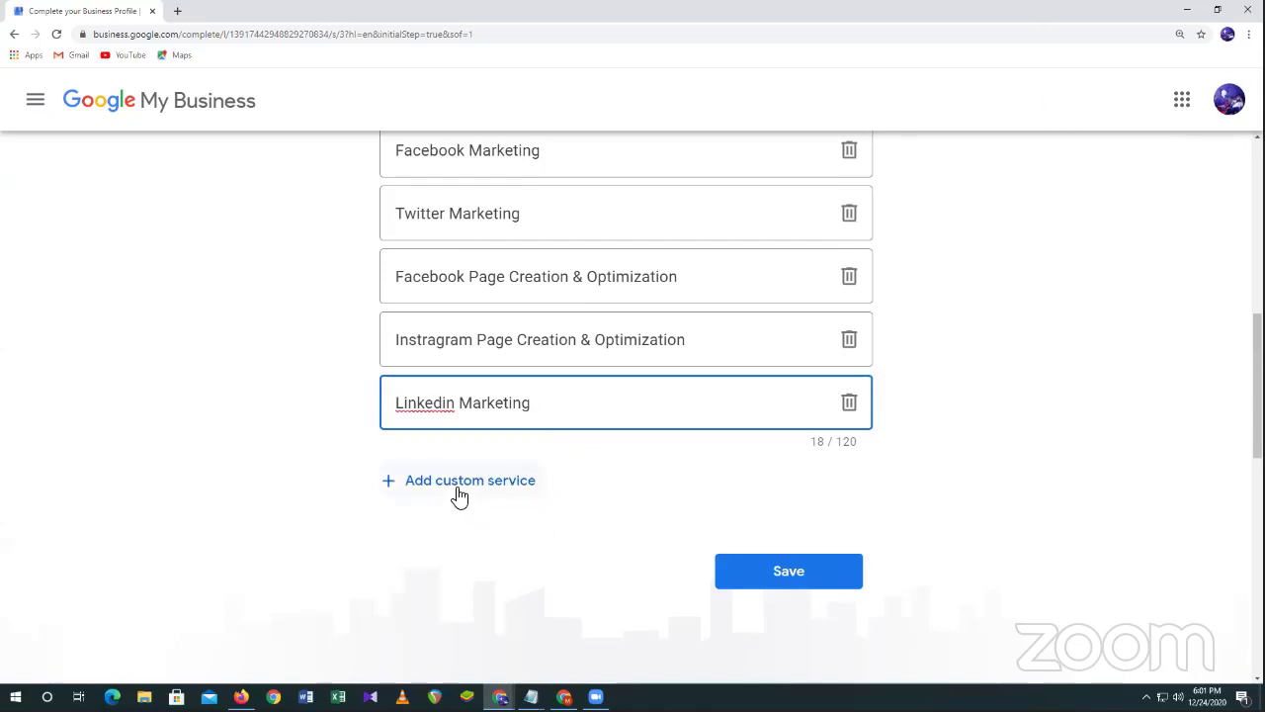
click(459, 484)
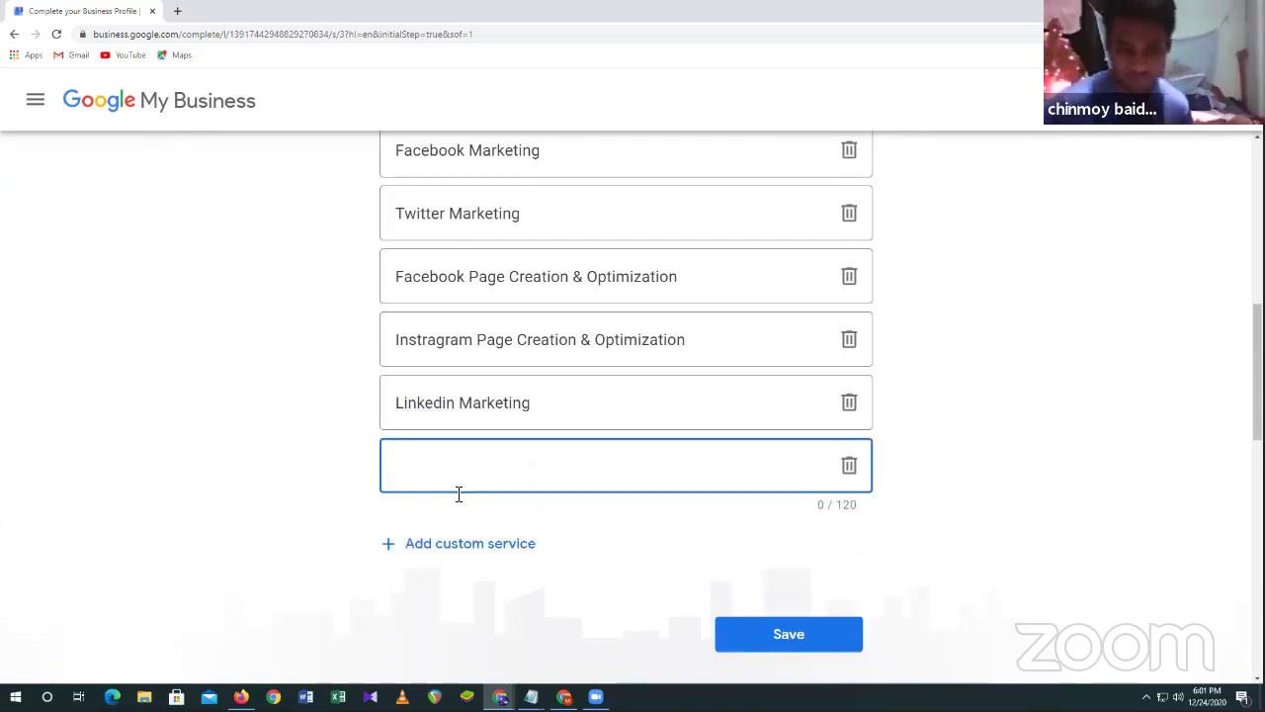
Edit the capitalisation of Linkedin in the service name and add another empty service entry
click(447, 404)
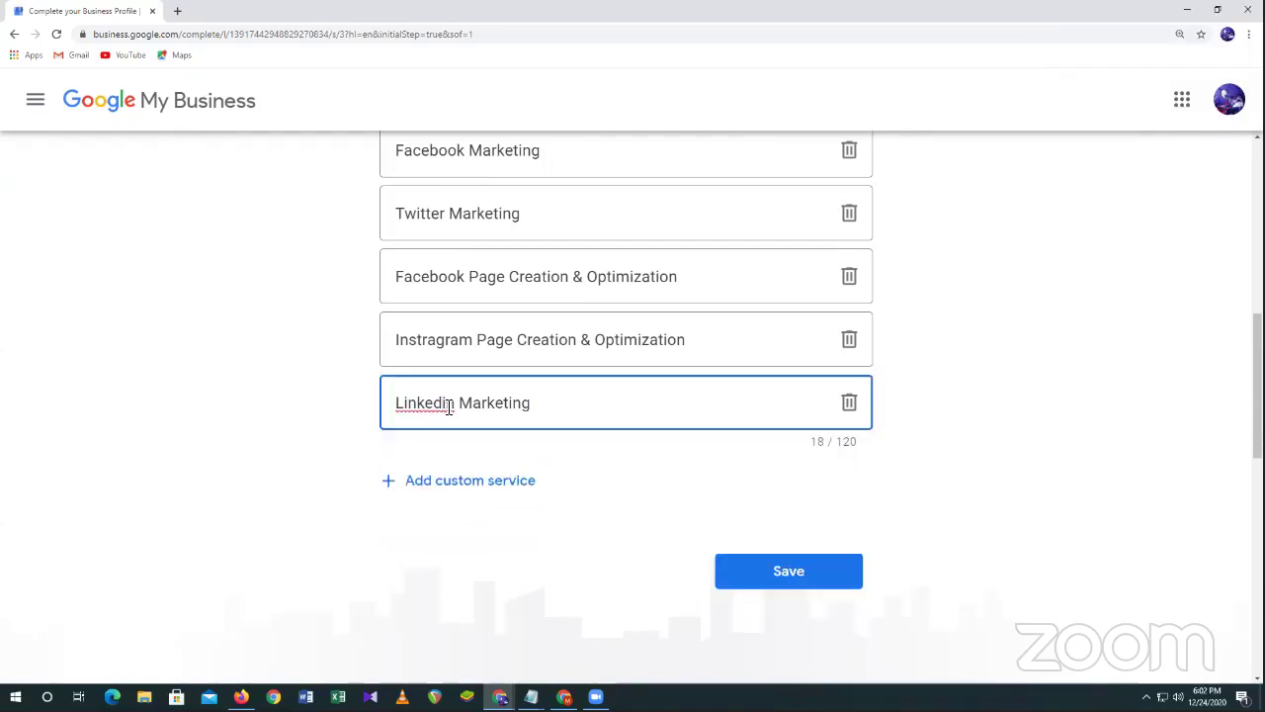
key(BackSpace)
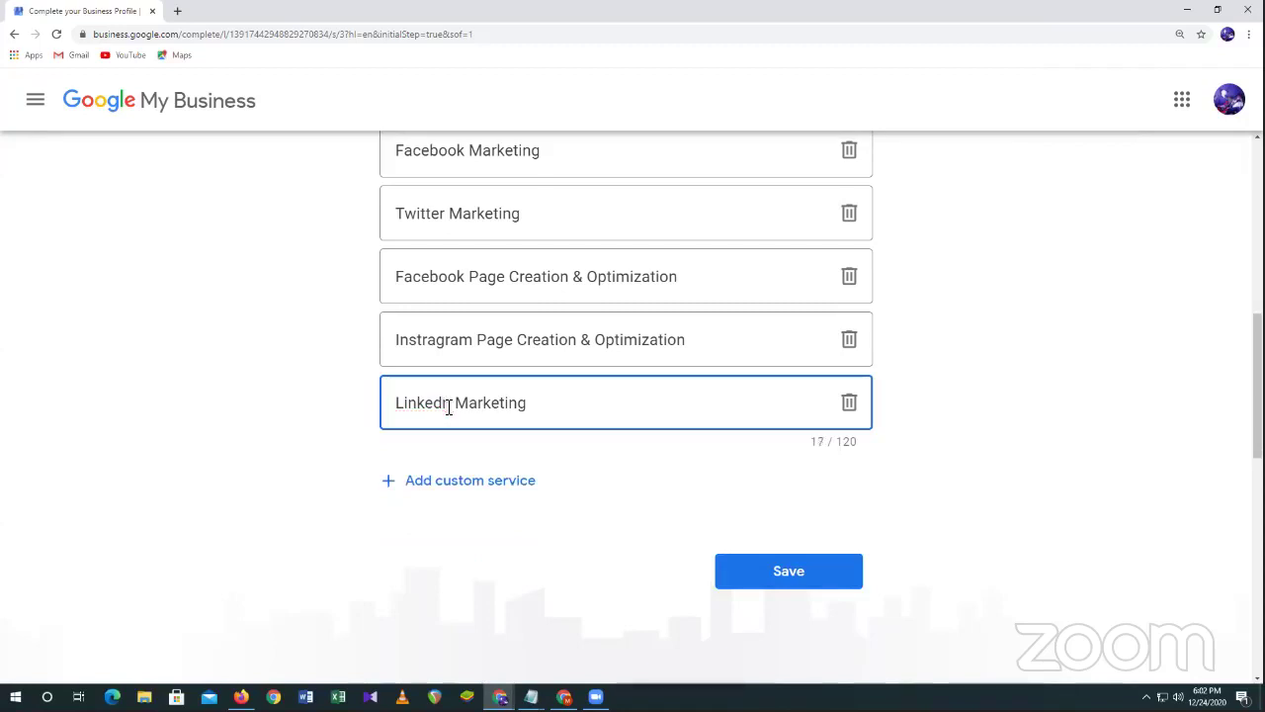
text(I)
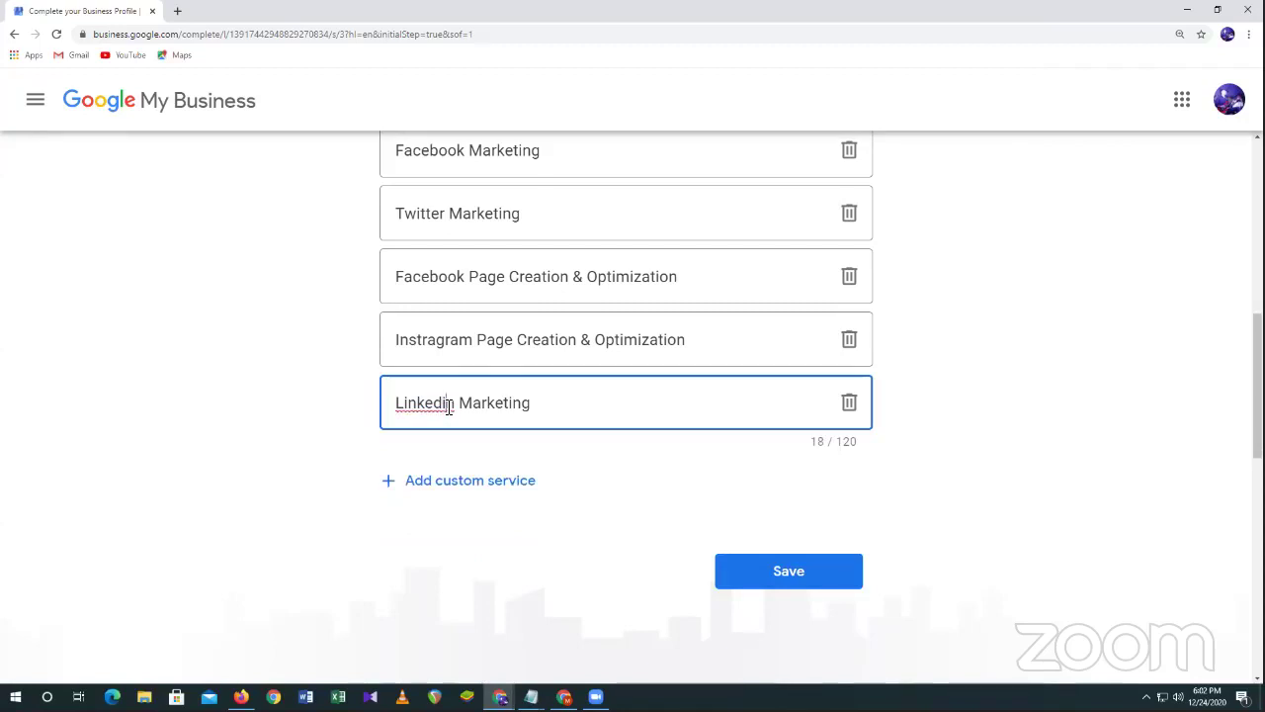
key(BackSpace)
key(BackSpace)
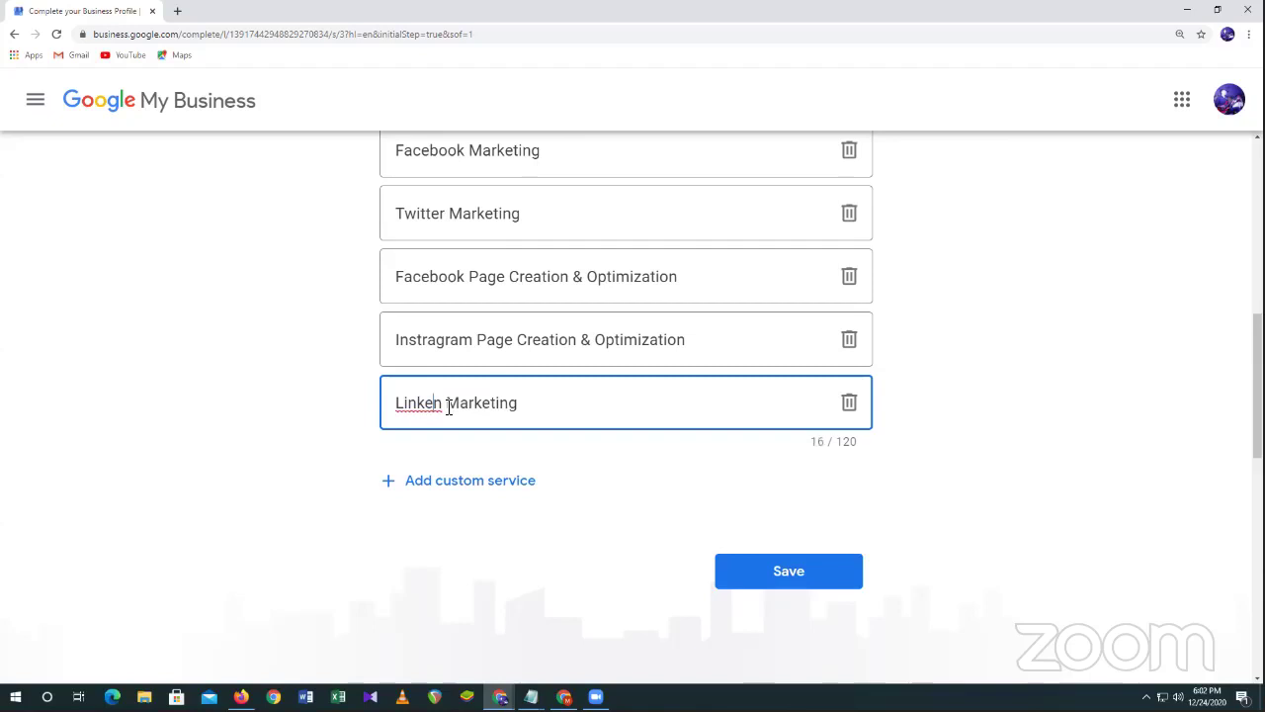
text(I)
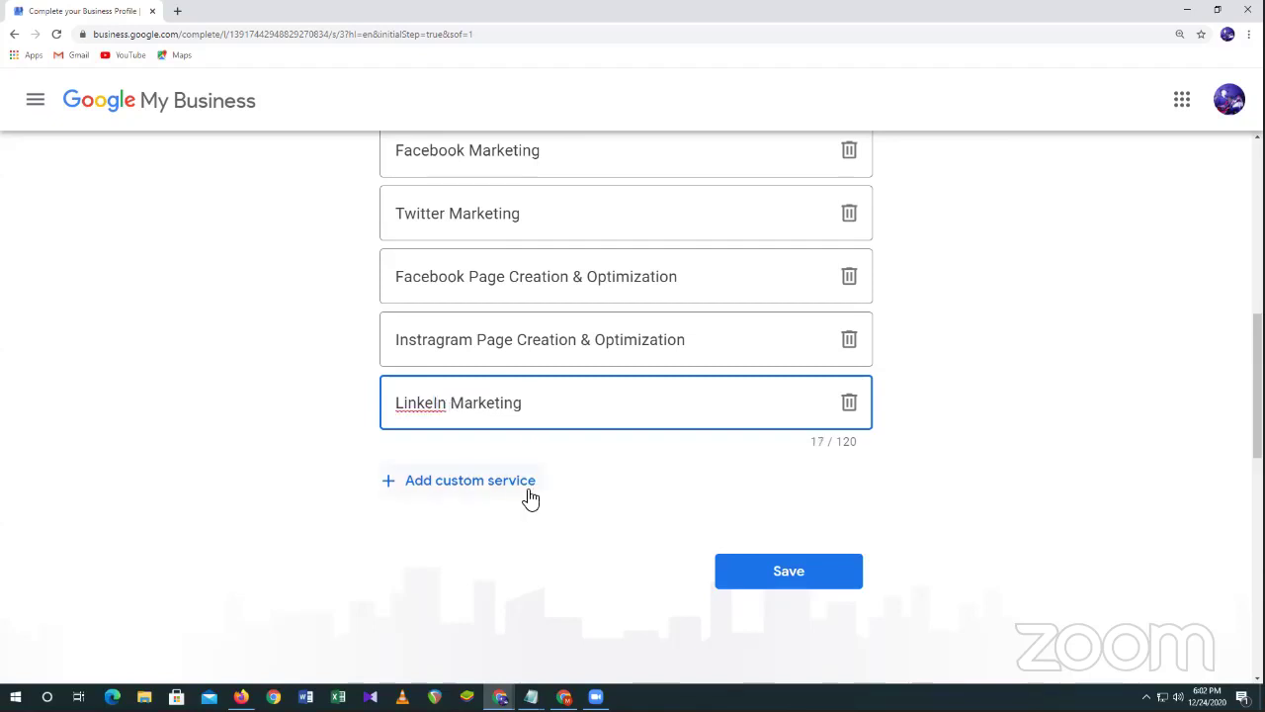
click(485, 485)
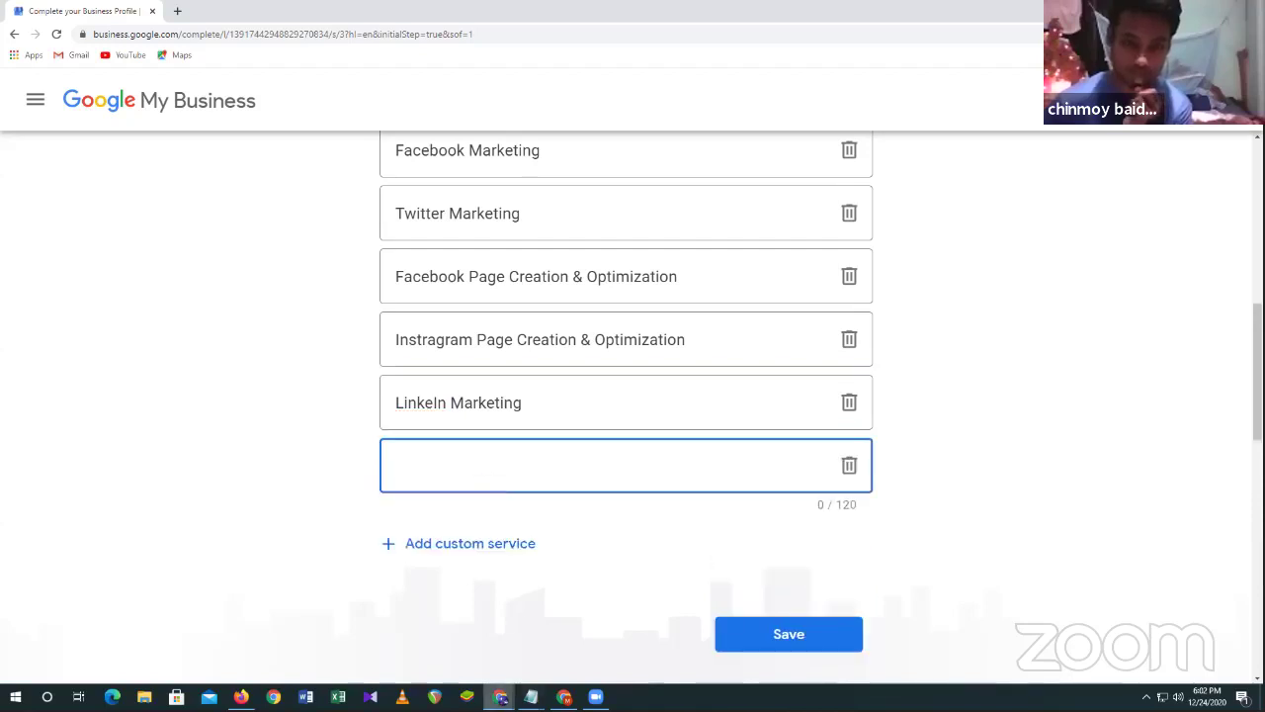
Paste 'Linkedin Page Creation' from the notes into the empty service field
click(530, 697)
click(561, 644)
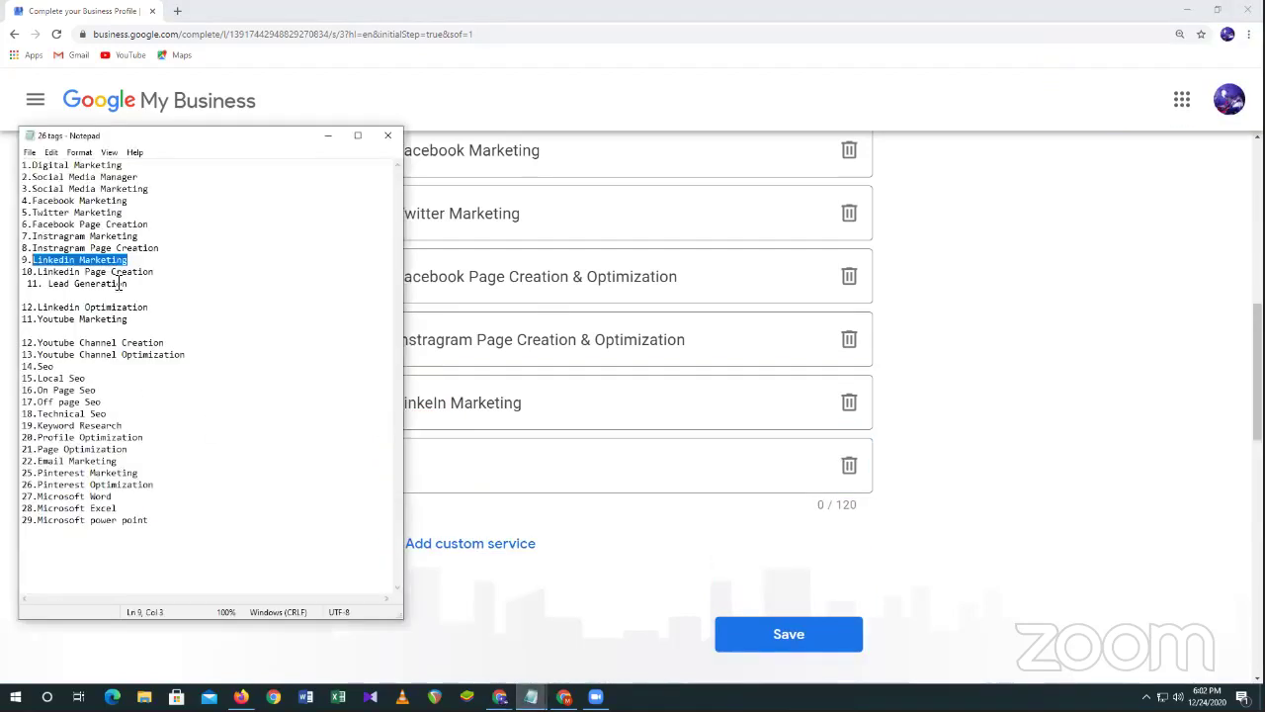
drag(155, 271, 39, 271)
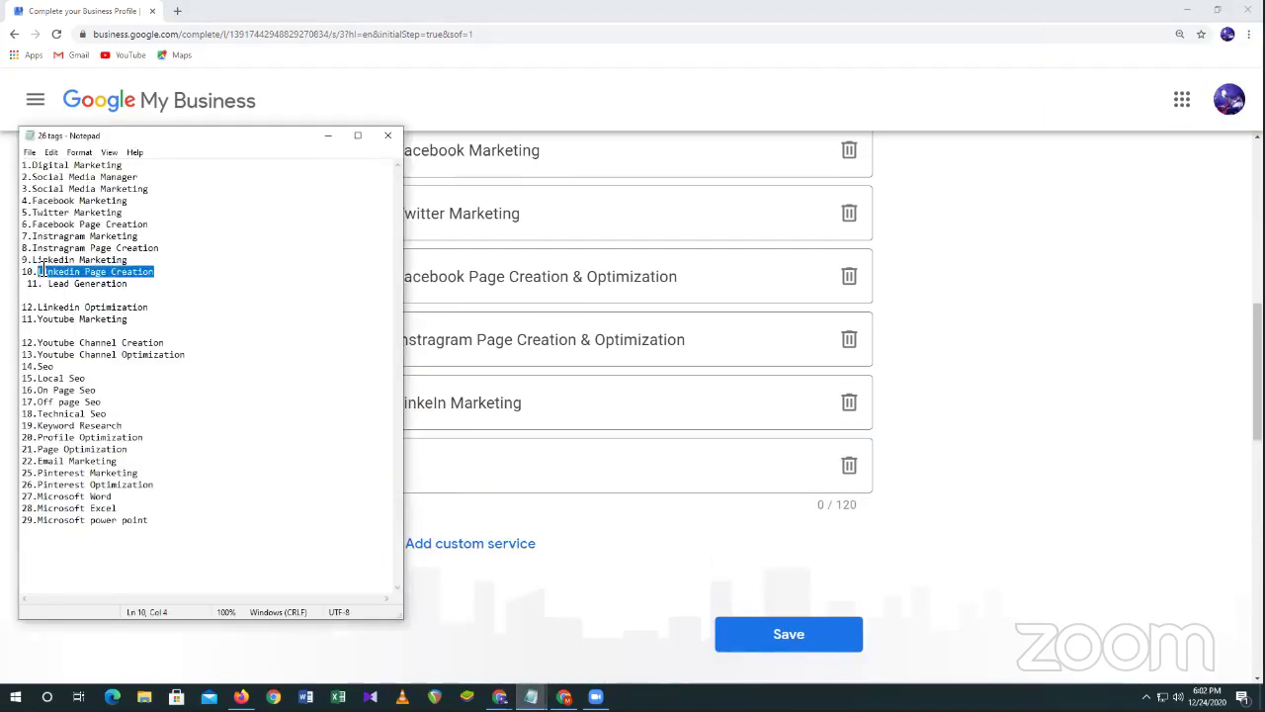
right_click(89, 275)
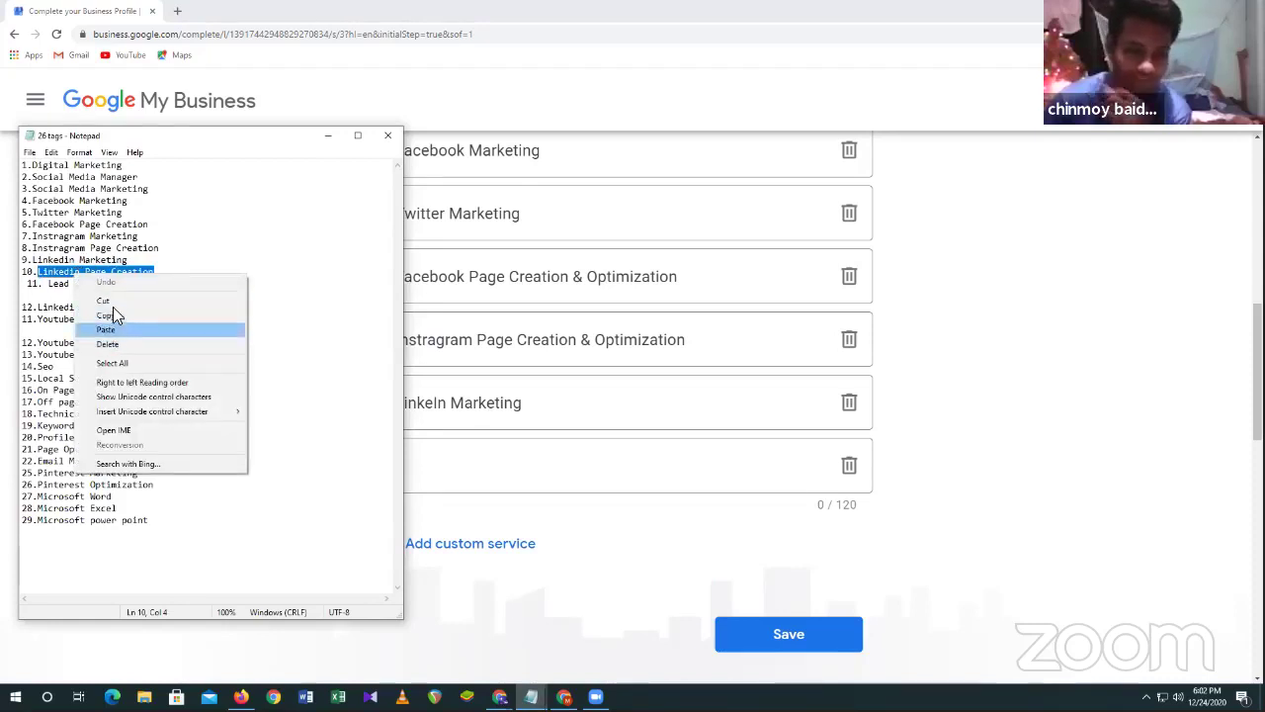
click(113, 315)
click(429, 463)
right_click(425, 465)
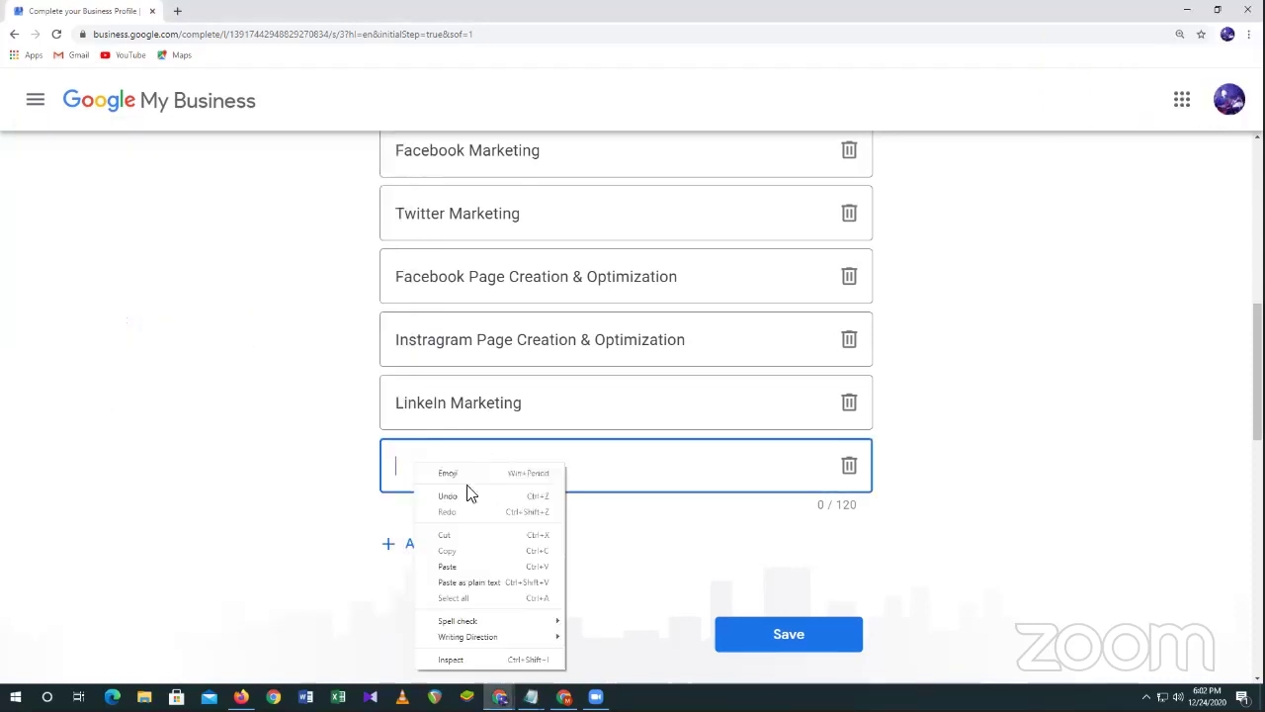
click(388, 458)
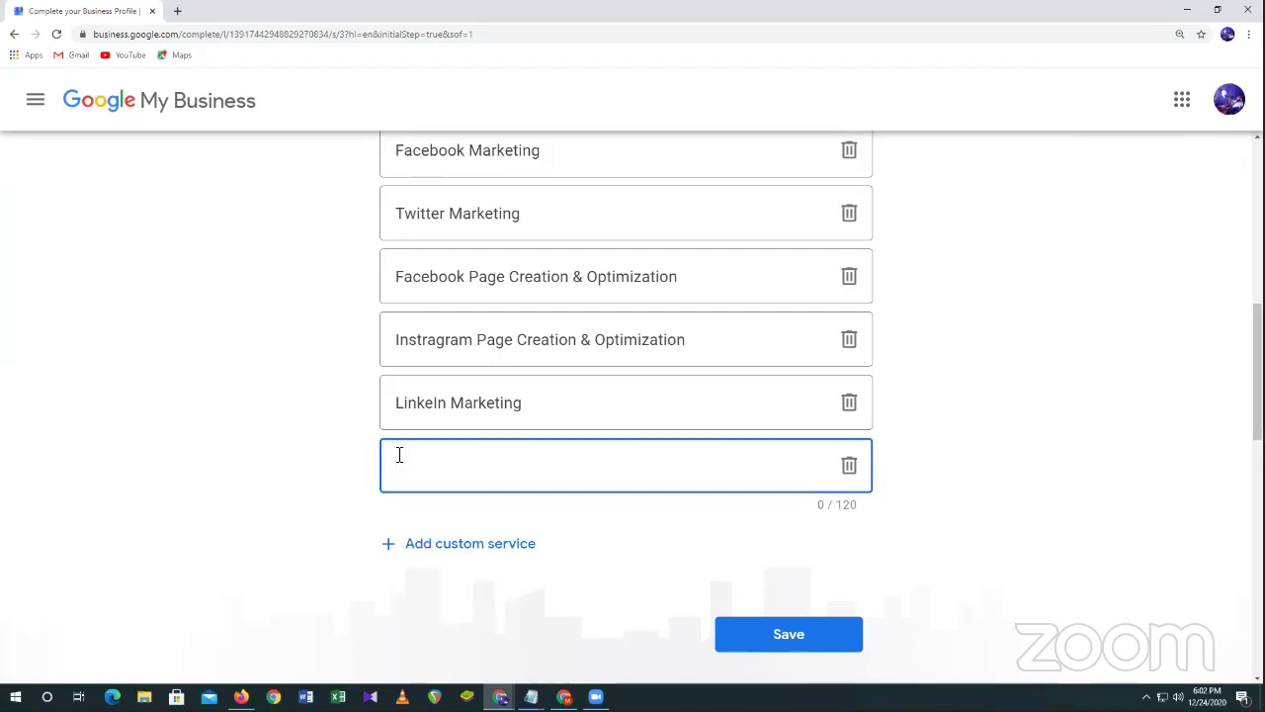
key(ctrl+v)
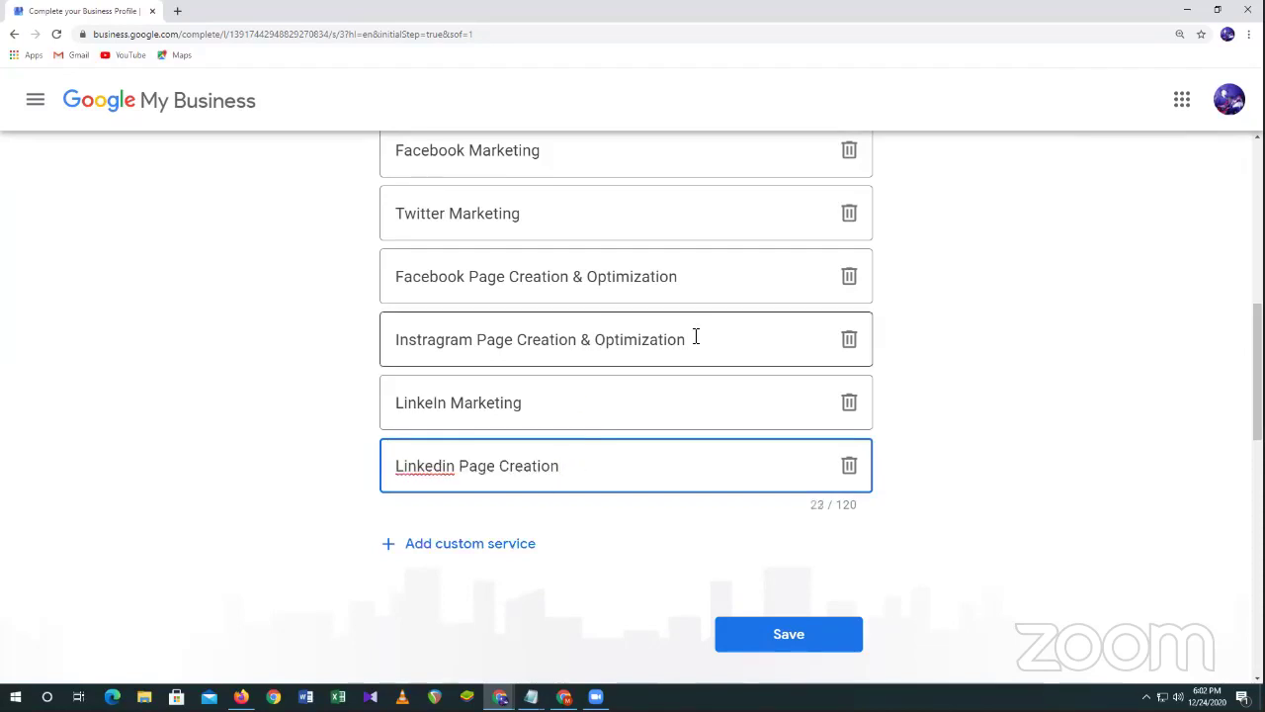
Append '& Optimization', copied from the Instagram service, and add a new empty entry
drag(688, 340, 581, 340)
right_click(583, 344)
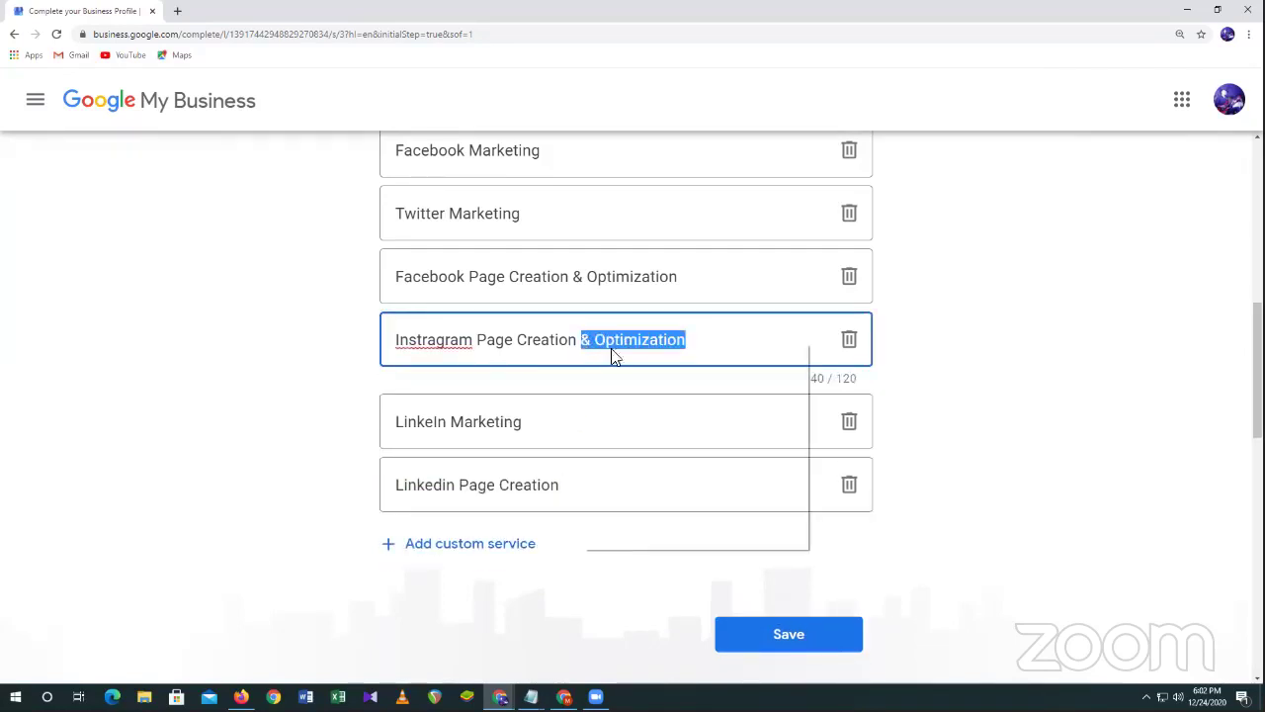
click(630, 392)
click(583, 480)
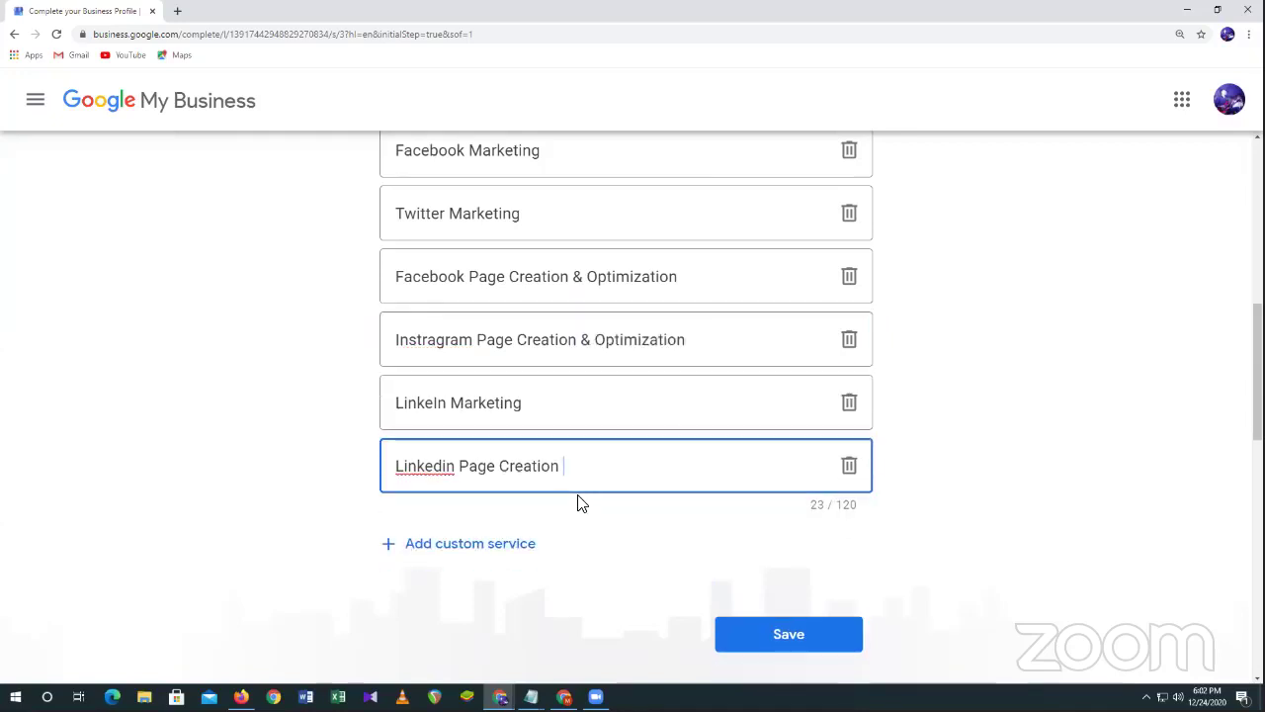
key(ctrl+v)
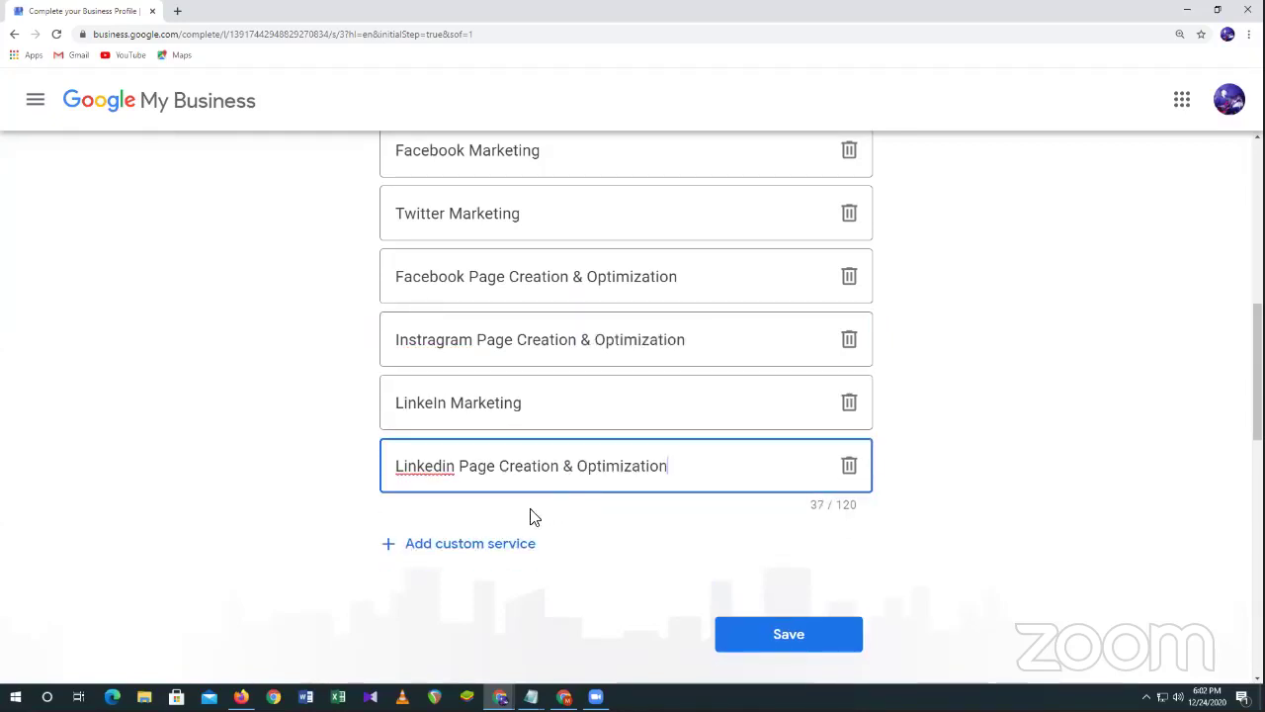
click(466, 546)
scroll(474, 573, down, 1)
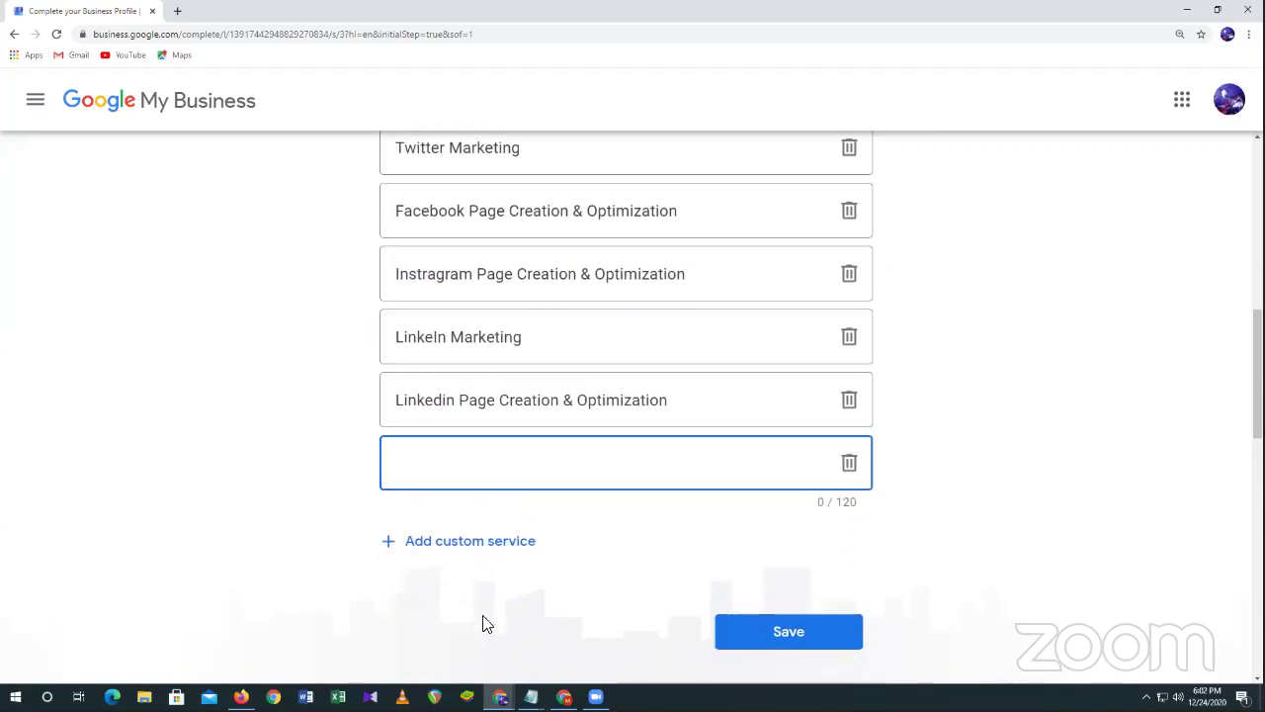
click(530, 697)
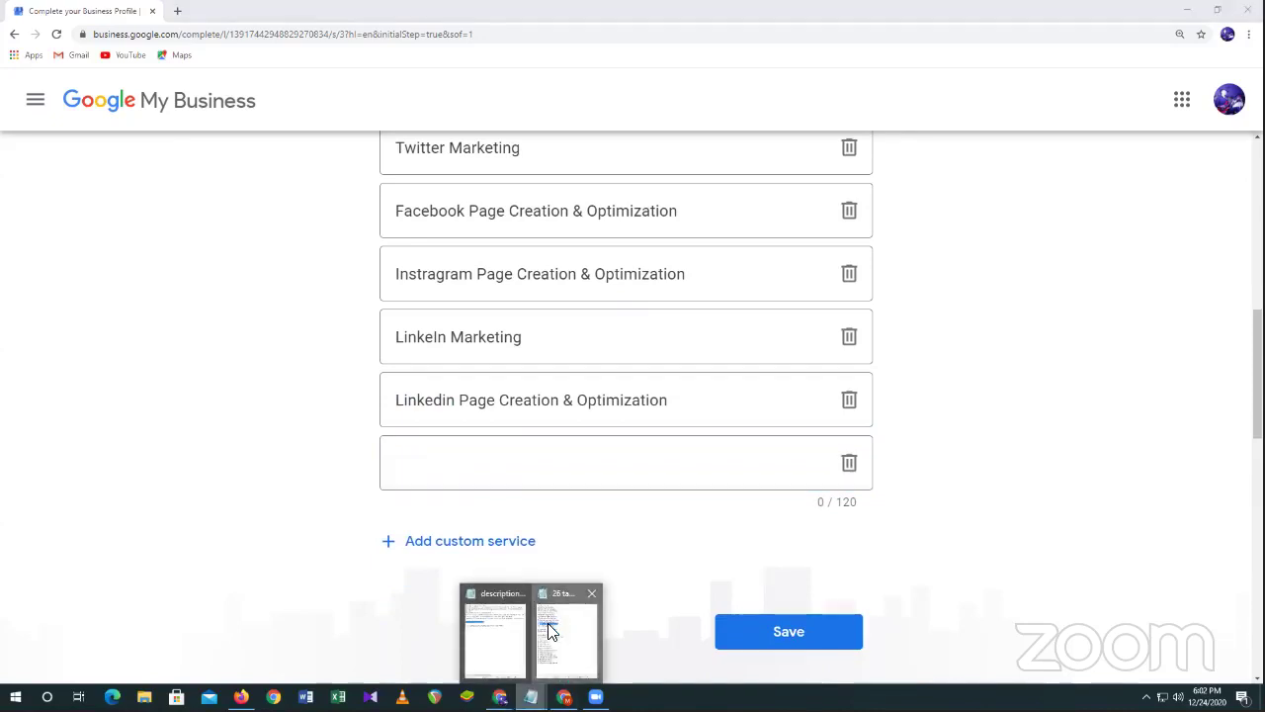
Add 'Youtube Marketing' from the tag list as a service, plus a new empty entry
click(550, 621)
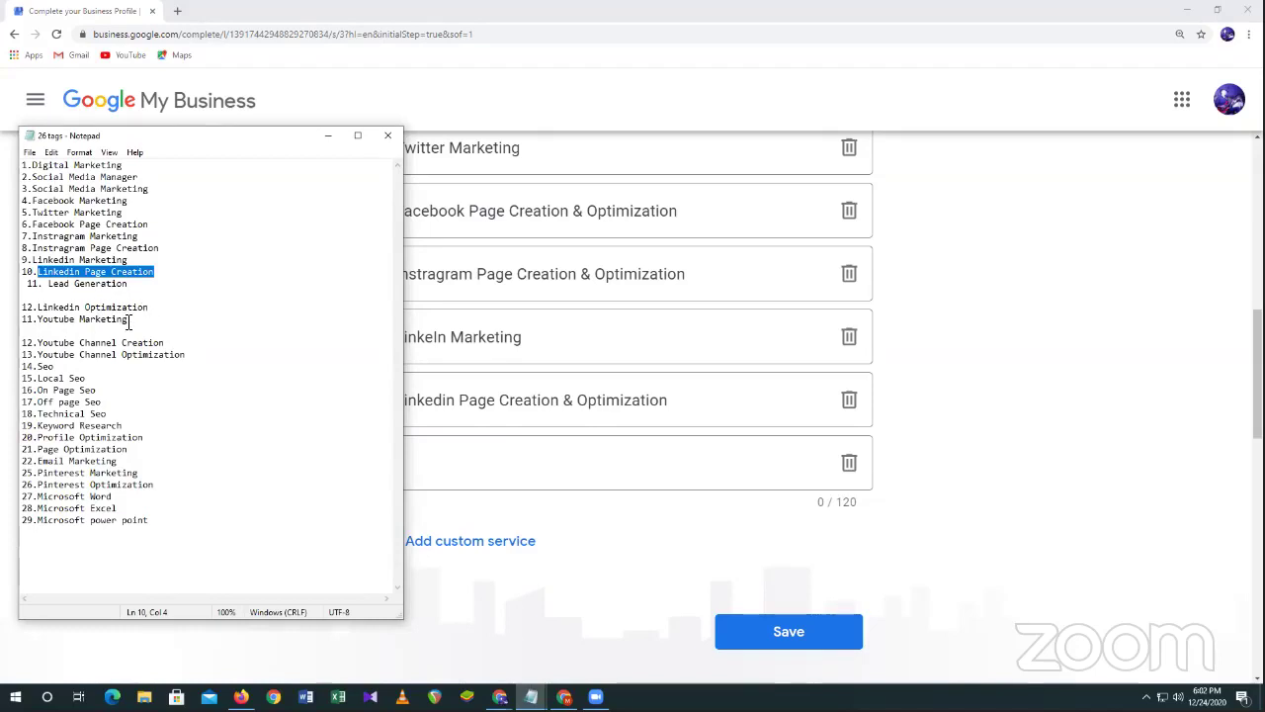
drag(129, 321, 37, 322)
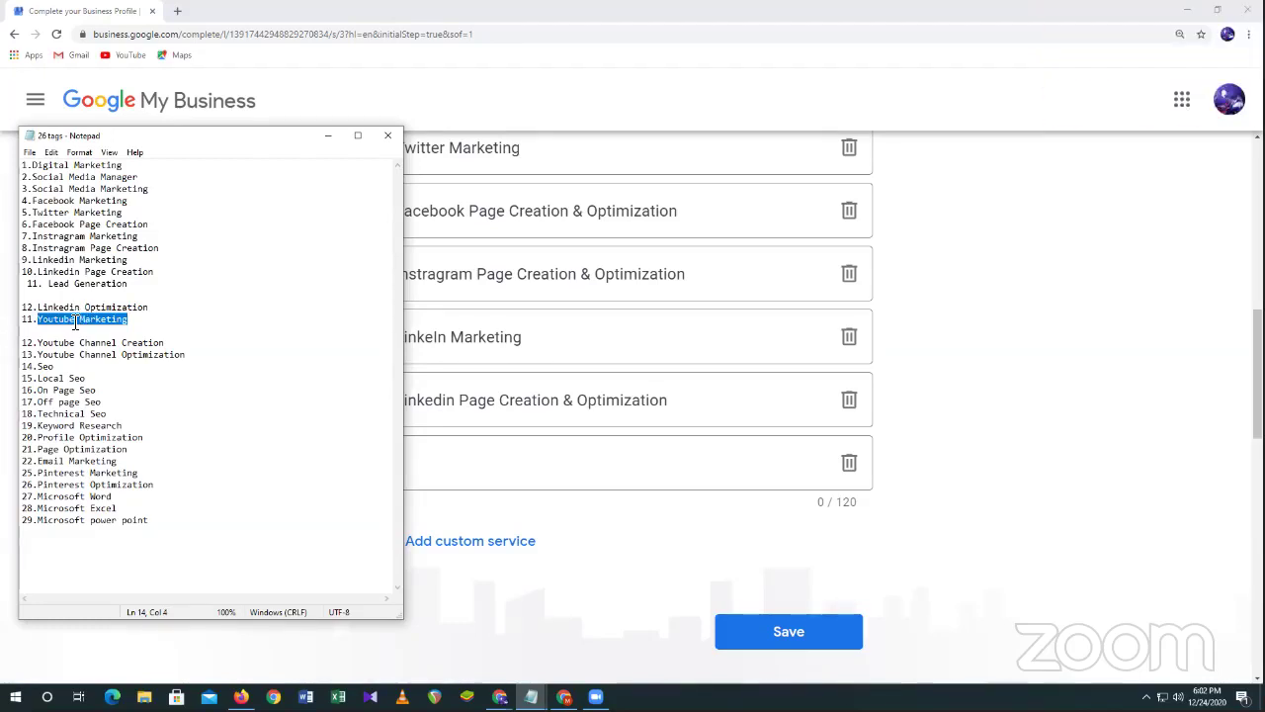
right_click(87, 320)
click(108, 362)
click(482, 472)
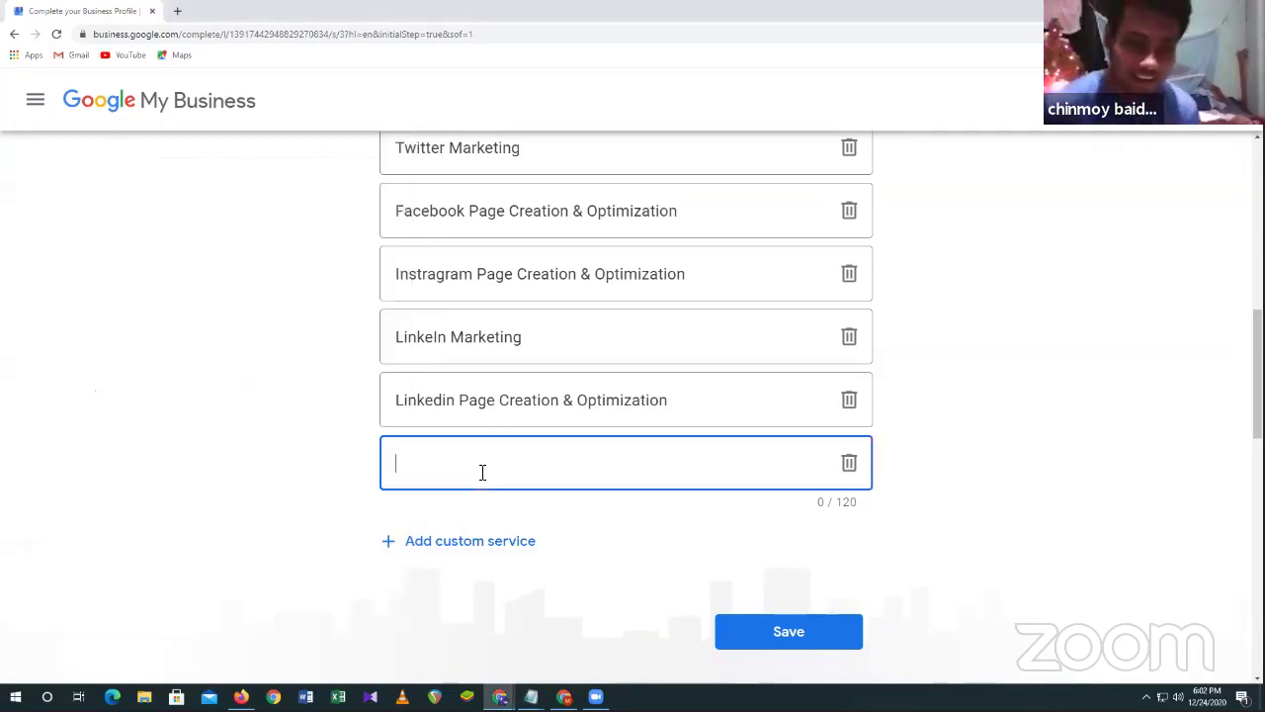
key(ctrl+v)
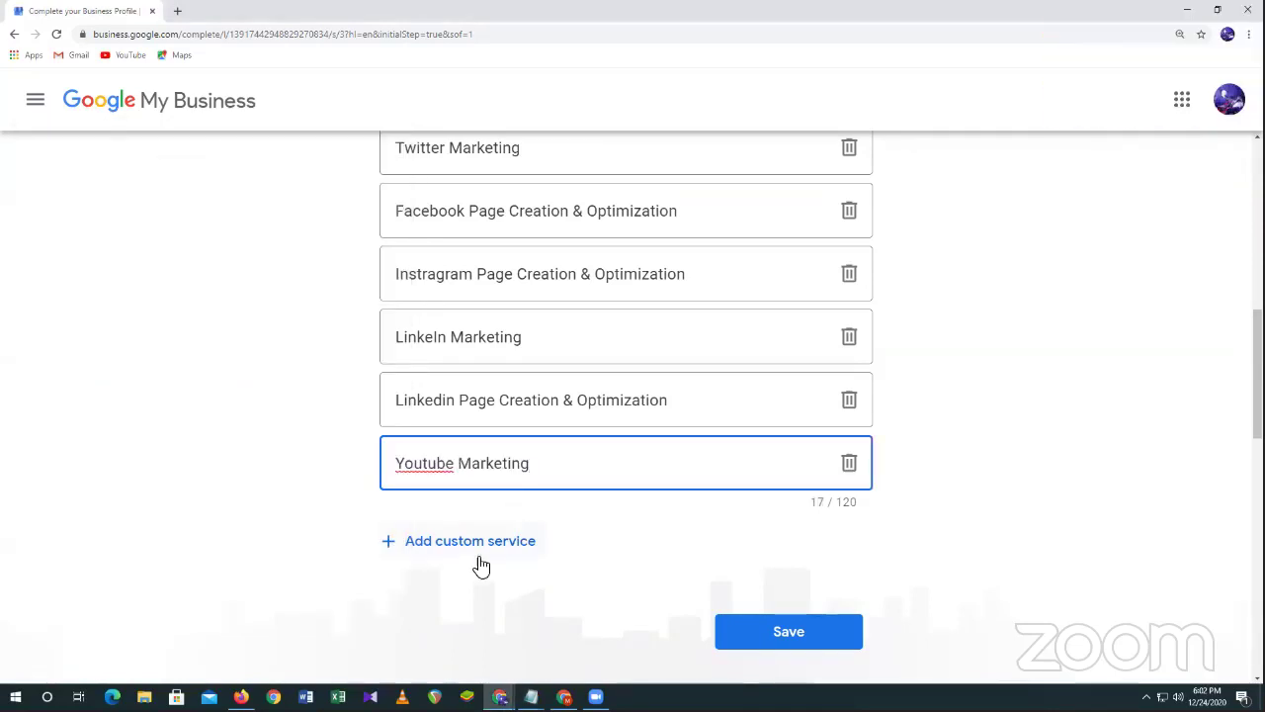
click(451, 551)
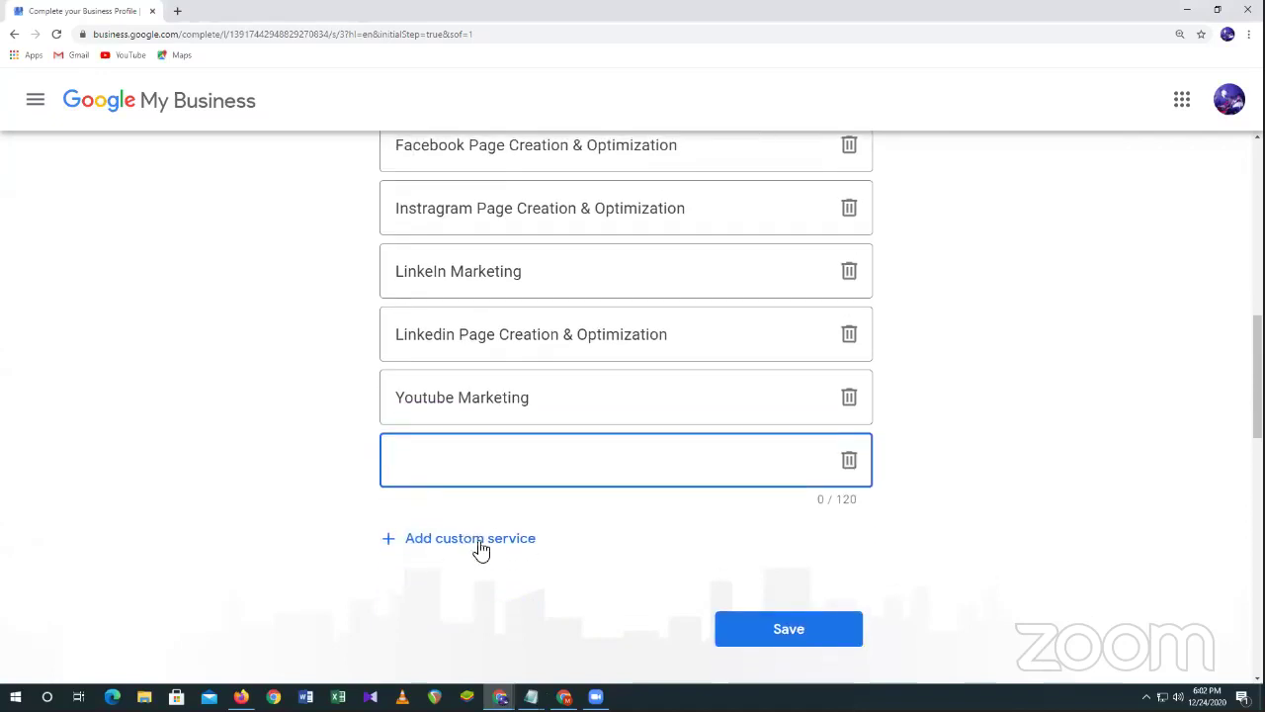
Add 'Youtube Channel Creation' from the tag list and append '& Optimization' to it
click(530, 696)
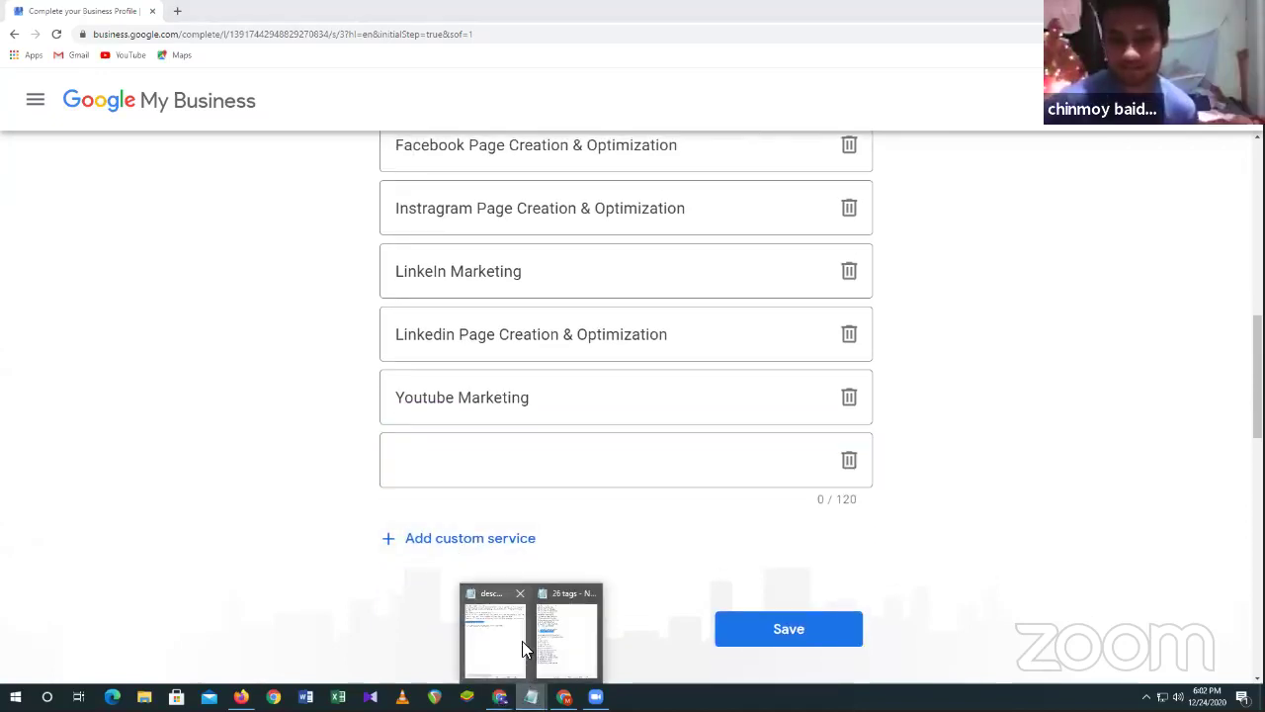
click(568, 641)
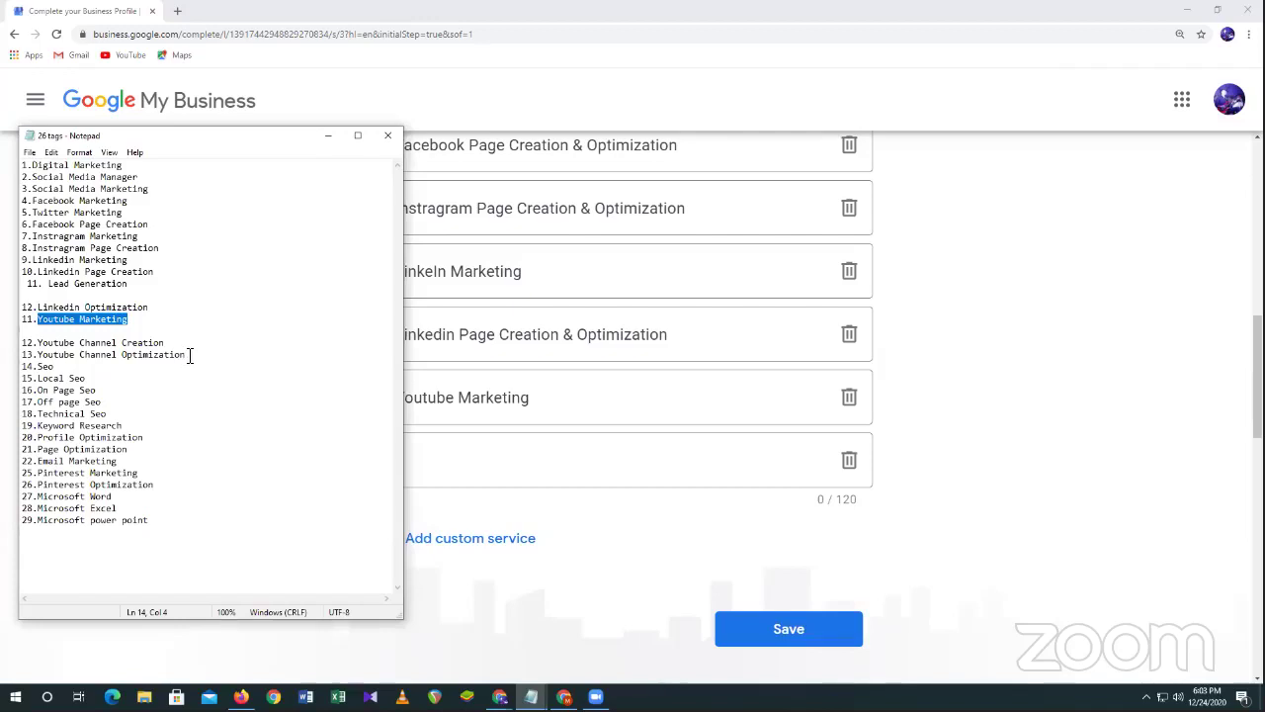
drag(163, 343, 38, 343)
right_click(44, 344)
click(89, 382)
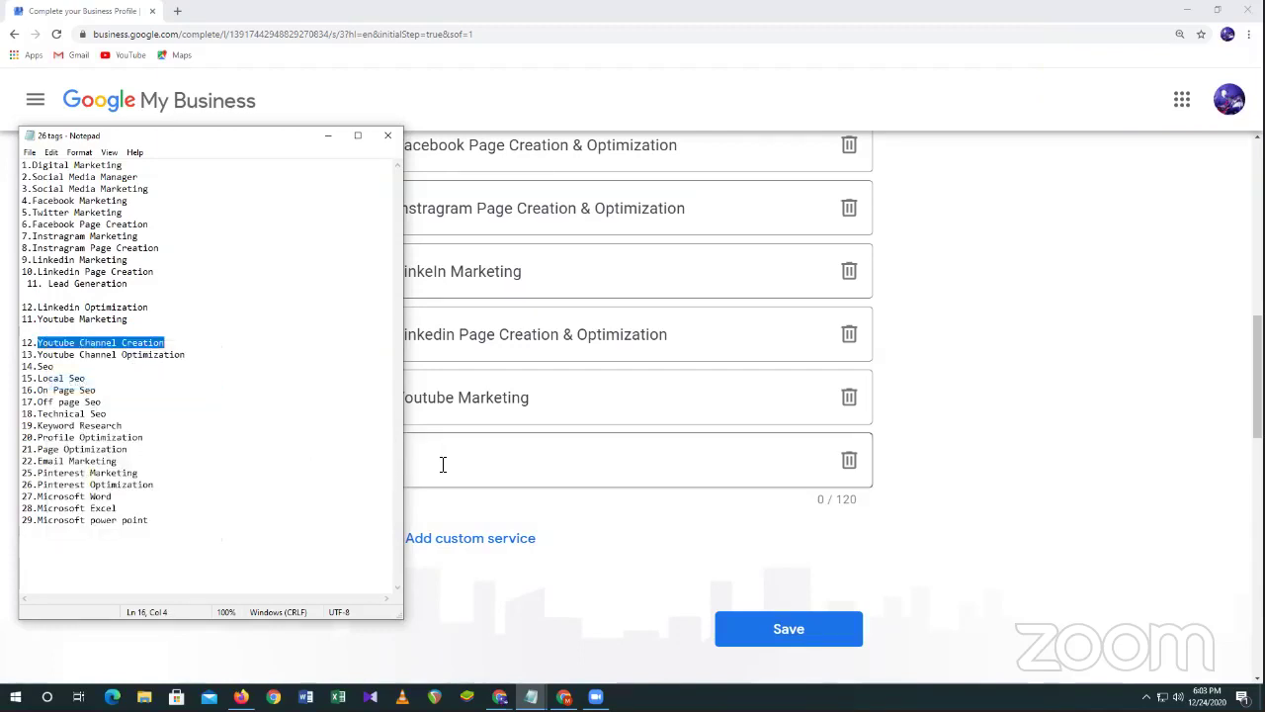
click(443, 465)
key(ctrl+v)
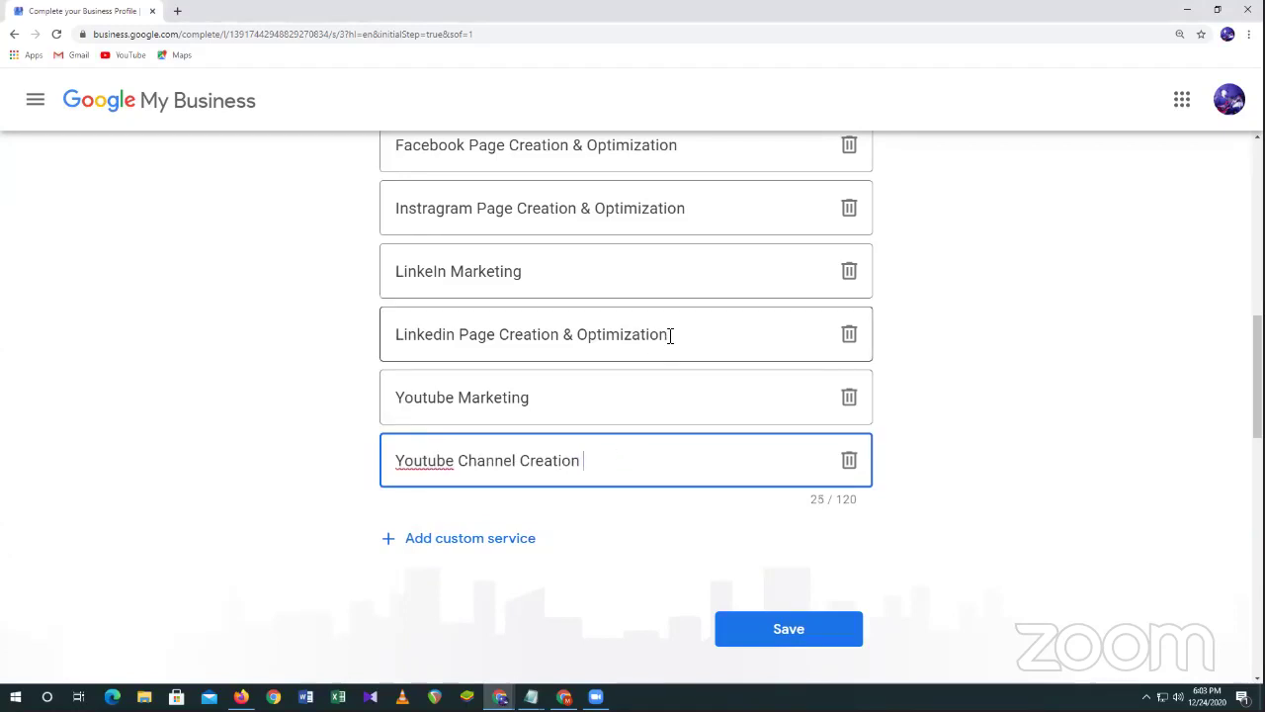
drag(670, 335, 563, 336)
right_click(585, 342)
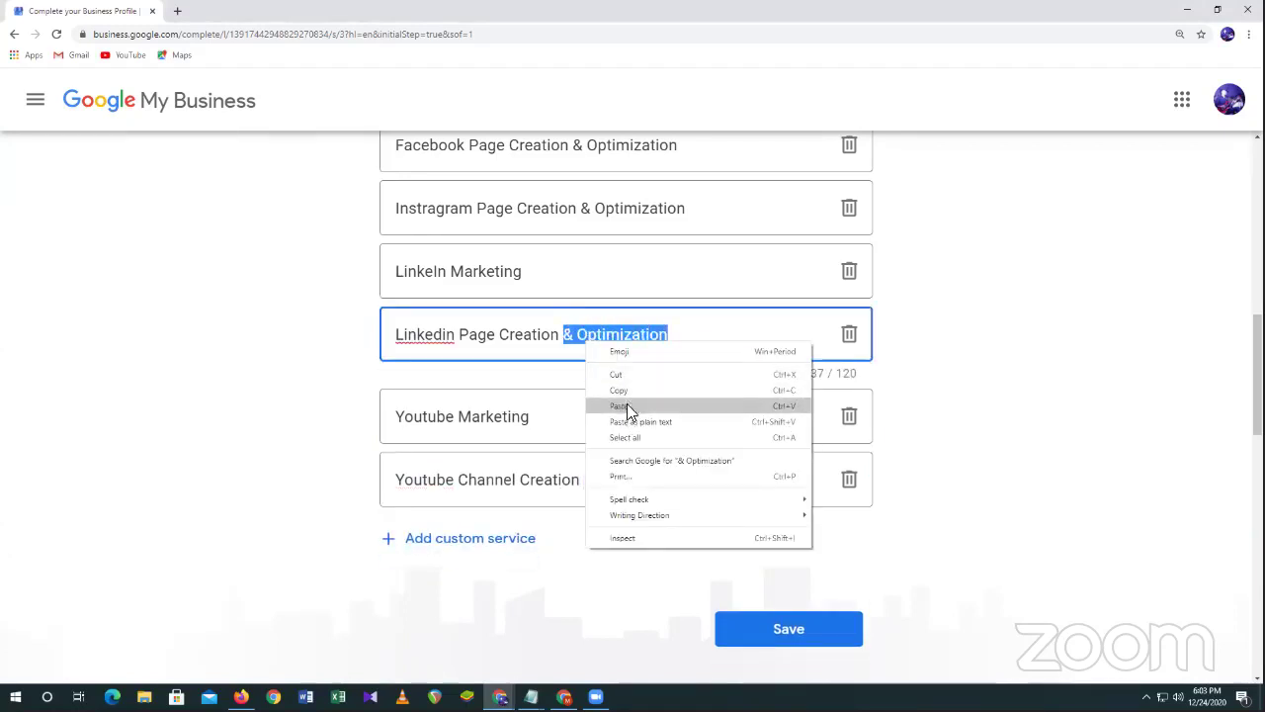
key(Escape)
click(616, 486)
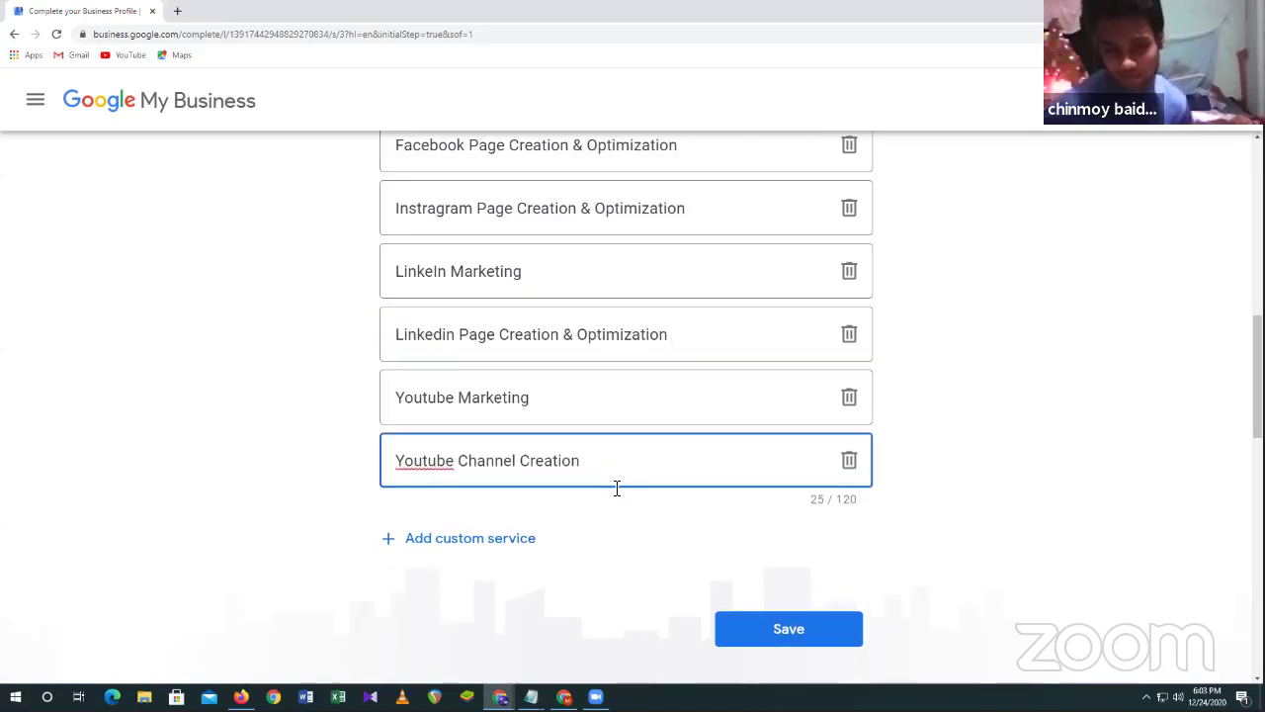
key(ctrl+v)
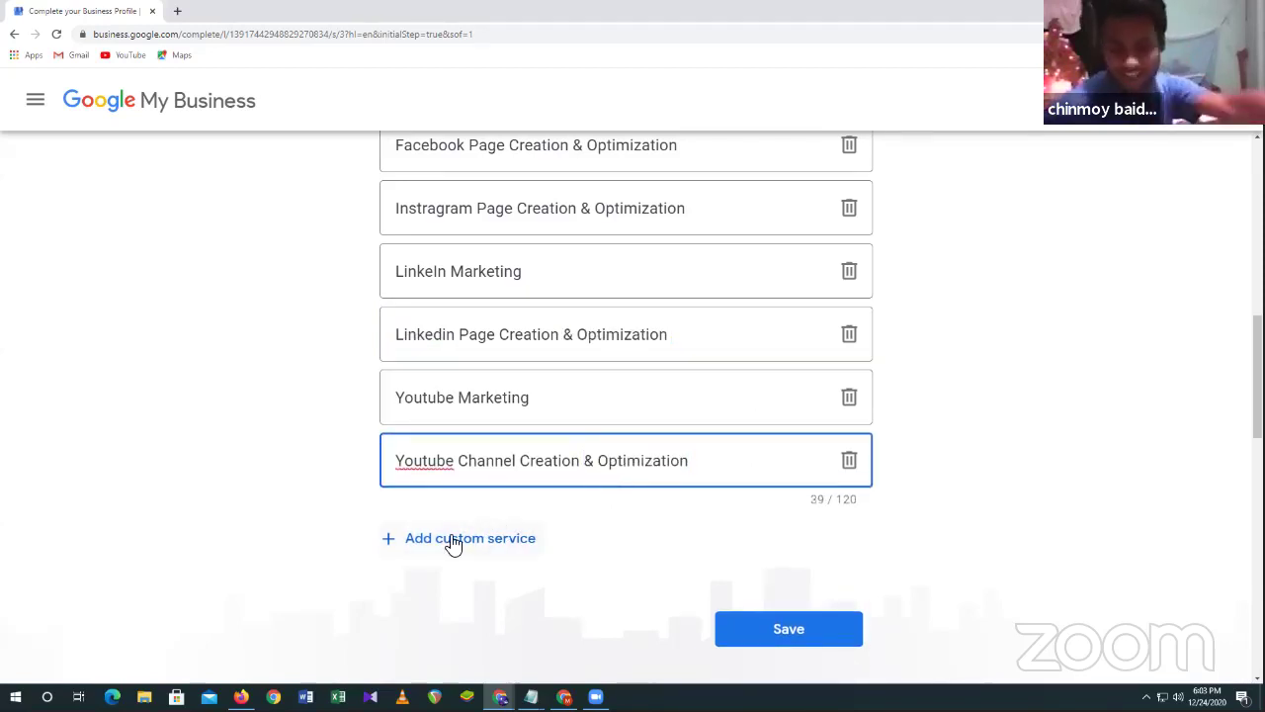
Change 'Youtube' to 'YouTube' in the YouTube Marketing service
click(427, 394)
key(BackSpace)
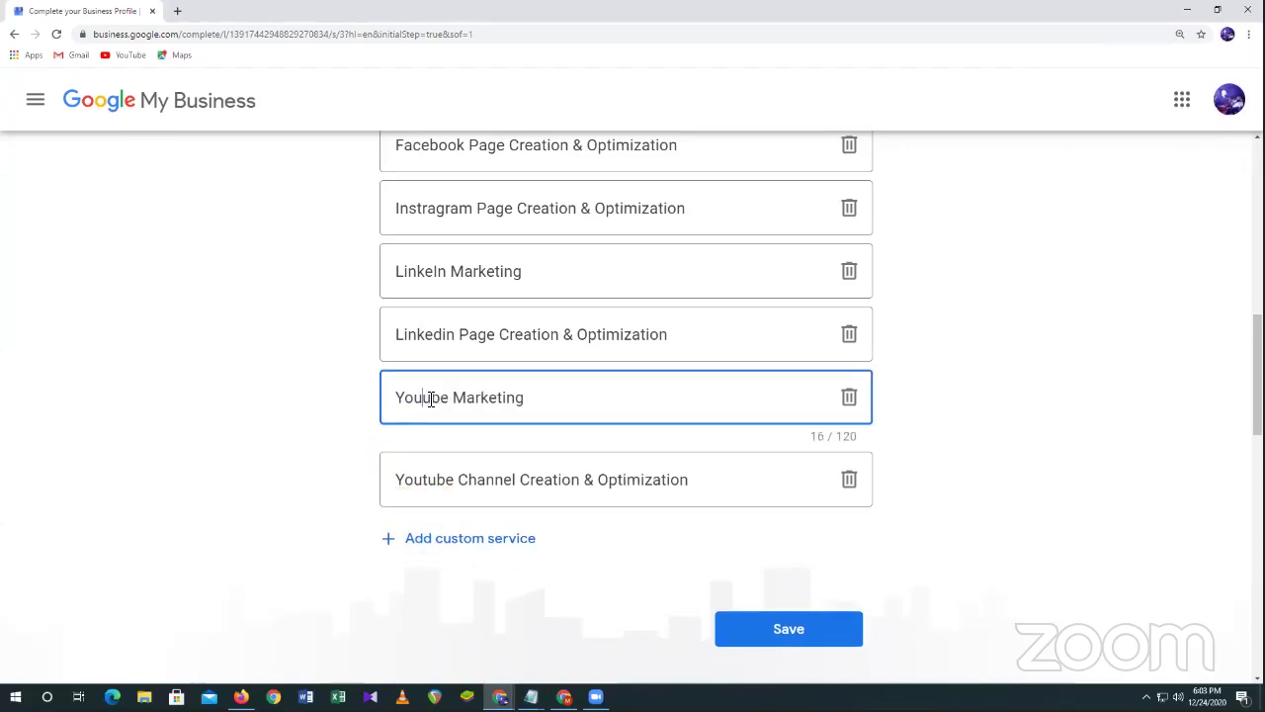
text(t)
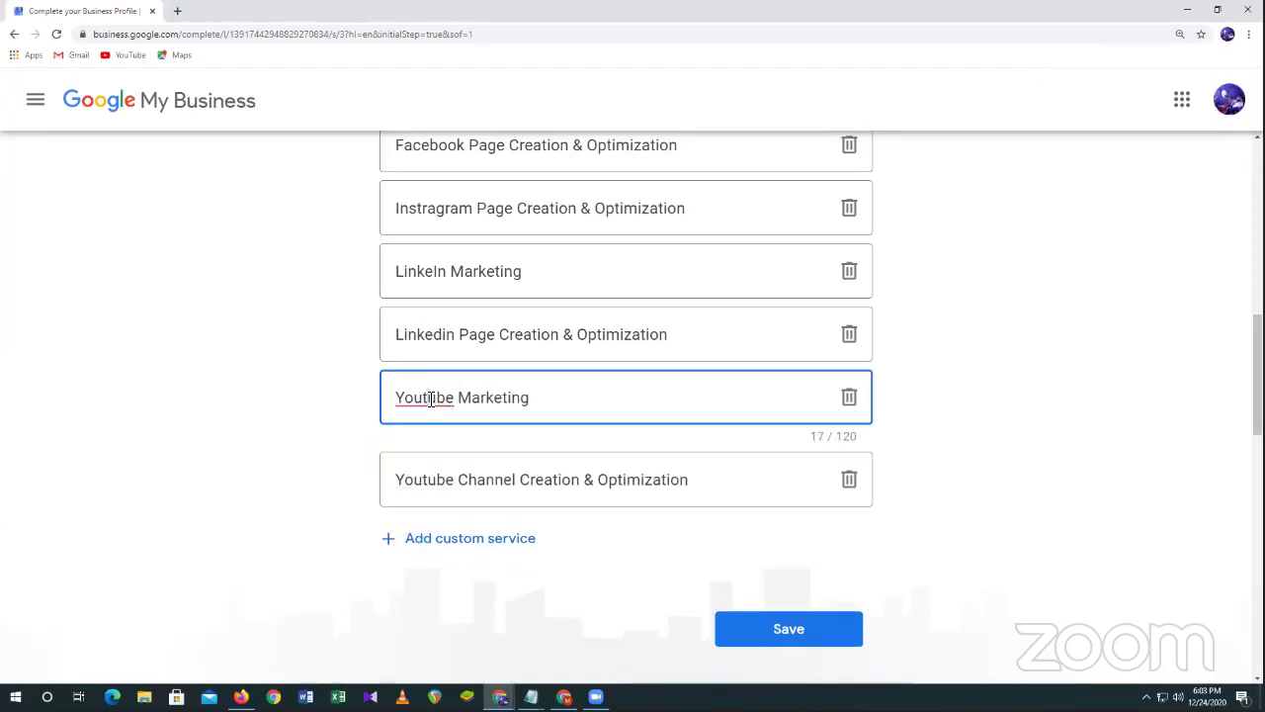
key(BackSpace)
text(t)
key(BackSpace)
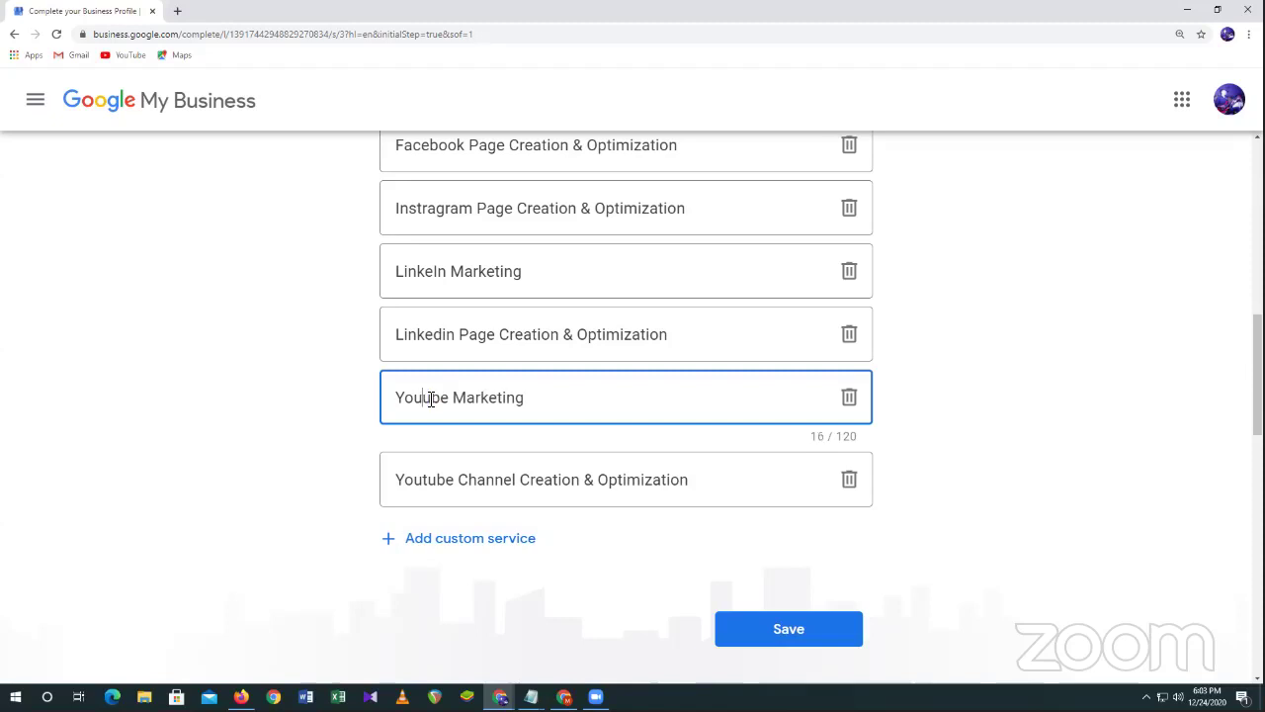
text(T)
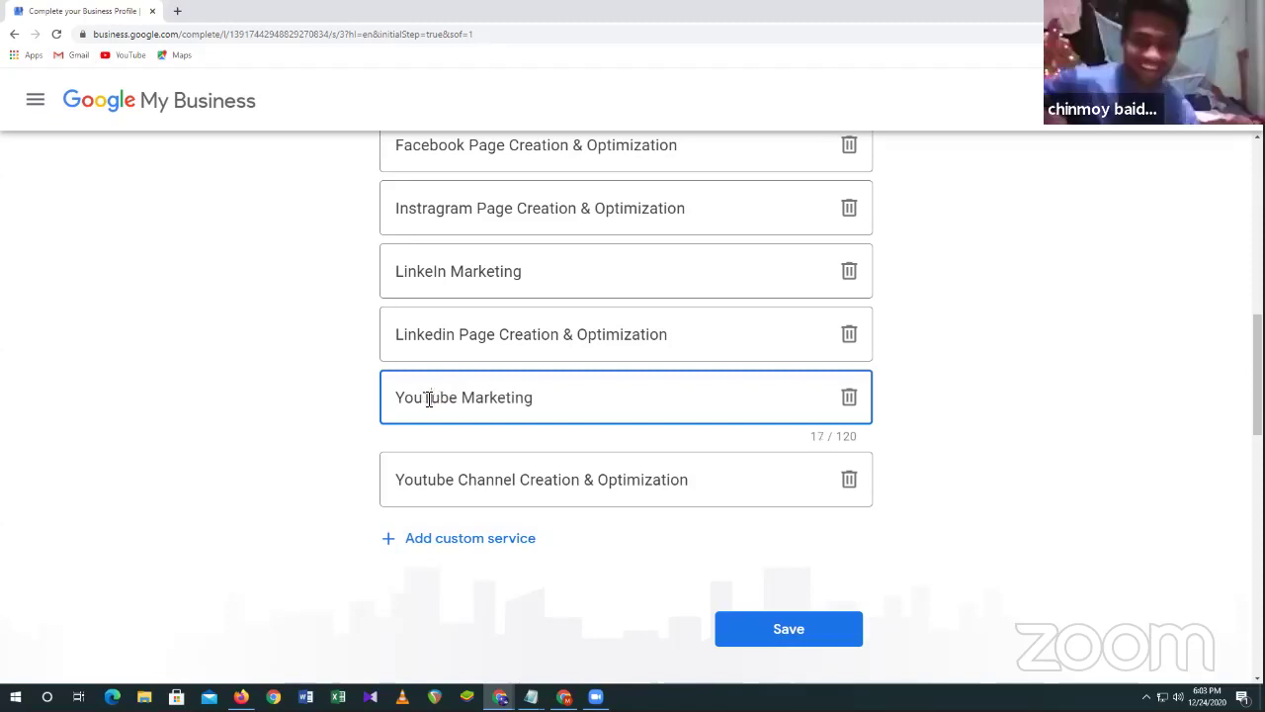
Change 'Youtube' to 'YouTube' in the YouTube Channel Creation & Optimization service
click(688, 499)
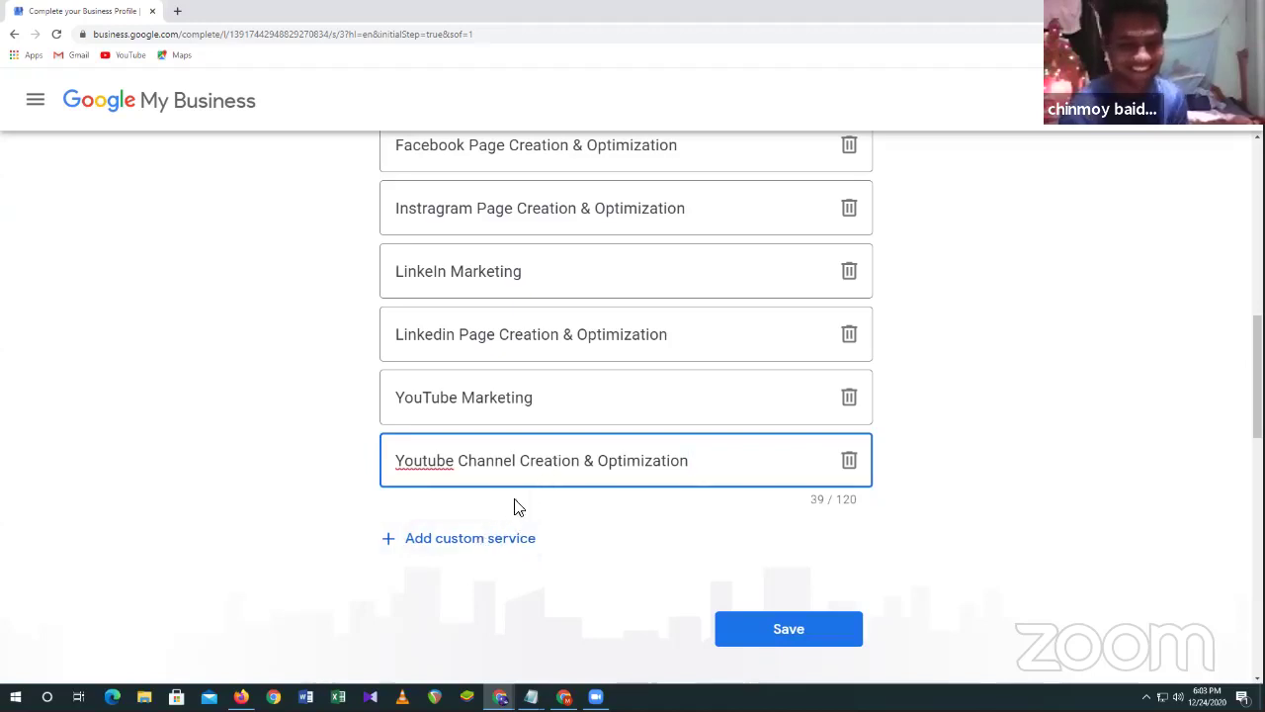
click(430, 460)
key(BackSpace)
text(T)
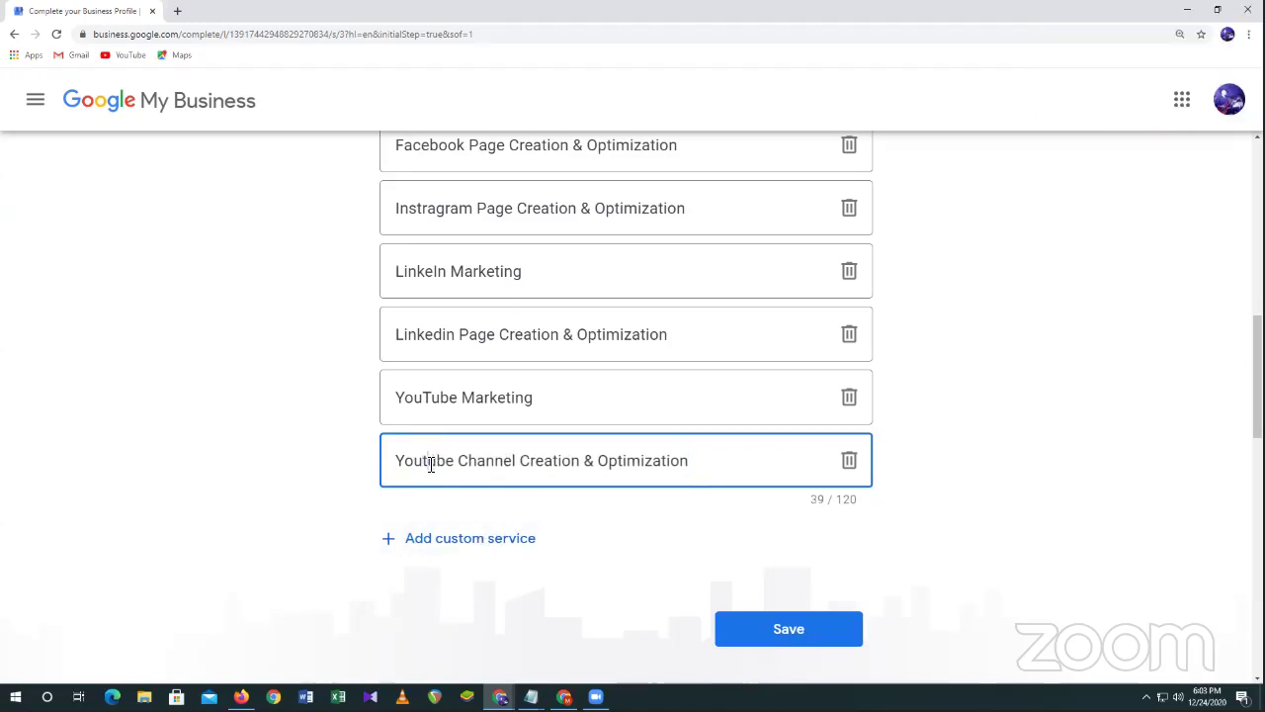
key(BackSpace)
text(T)
key(BackSpace)
text(T)
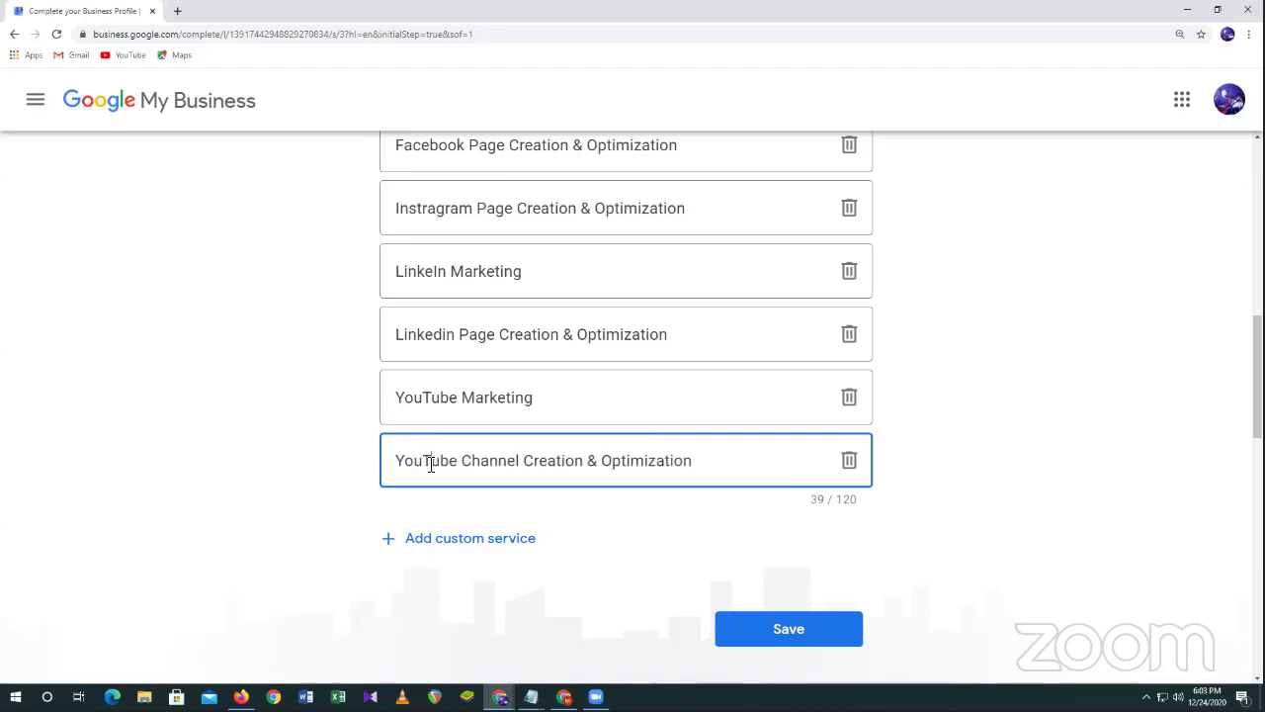
scroll(471, 479, down, 1)
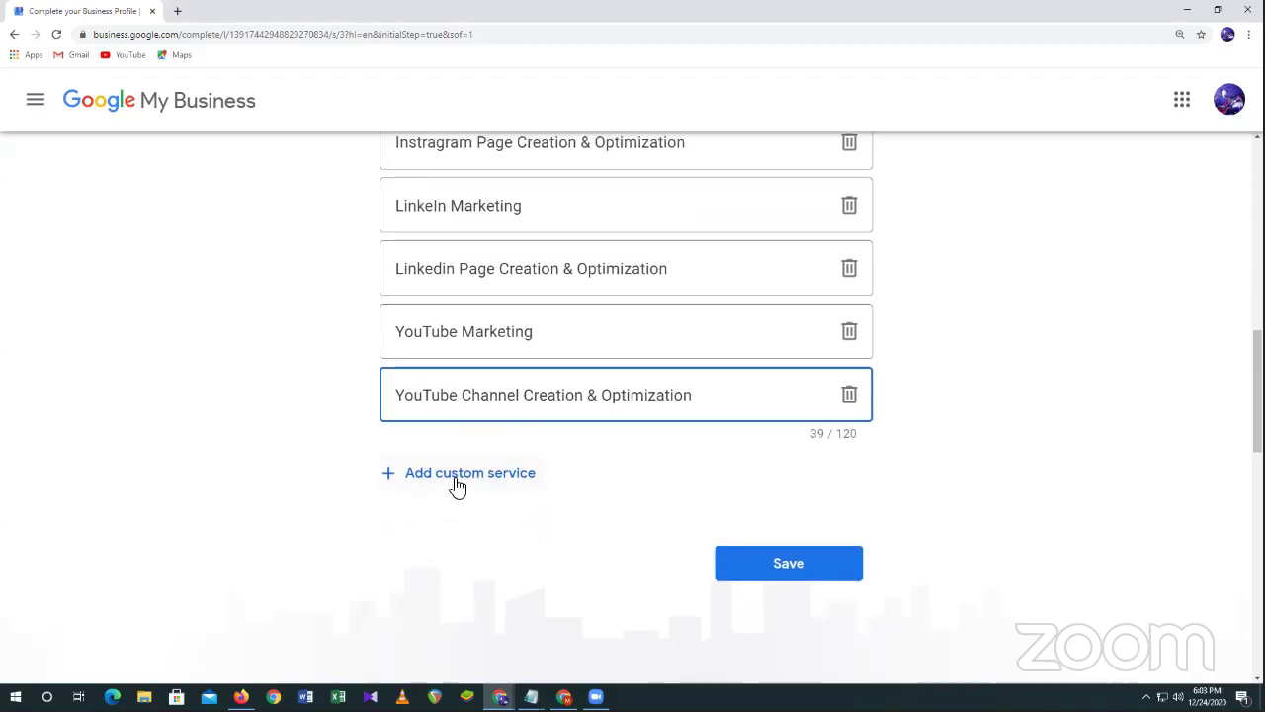
Enter 'SEO' as a new custom service and add another empty entry
click(456, 478)
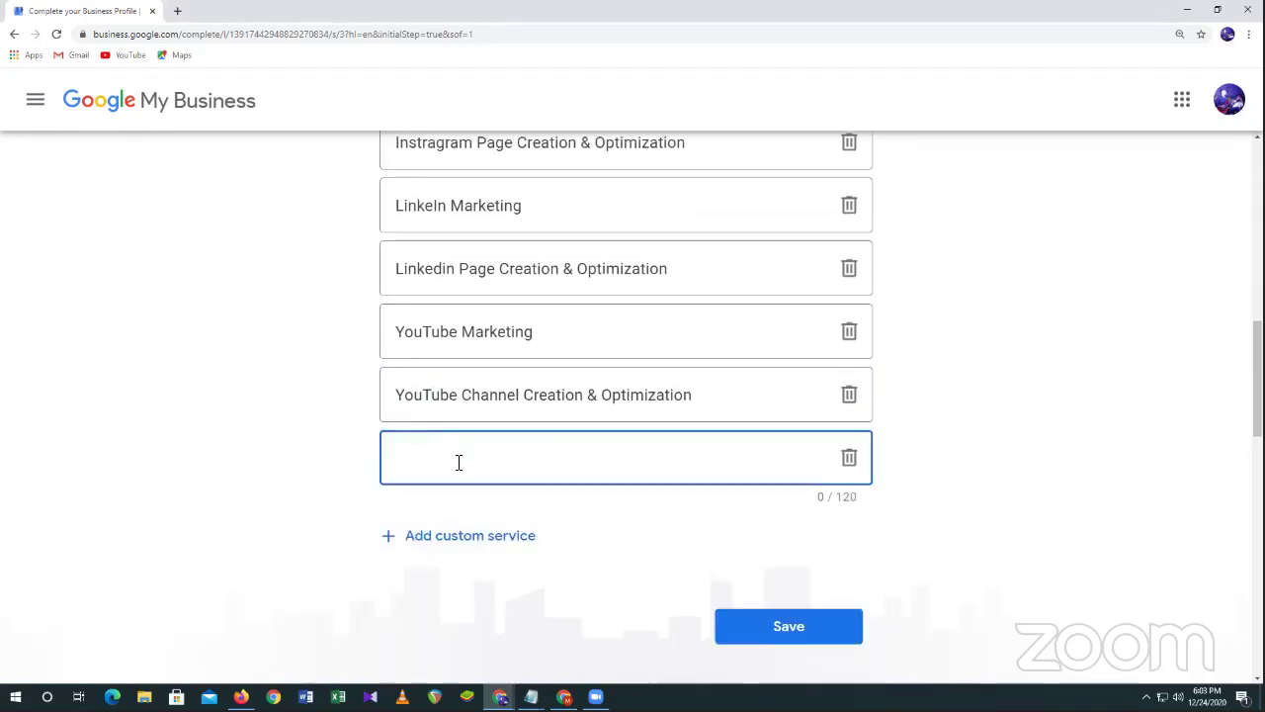
scroll(459, 462, down, 2)
mouse_move(531, 692)
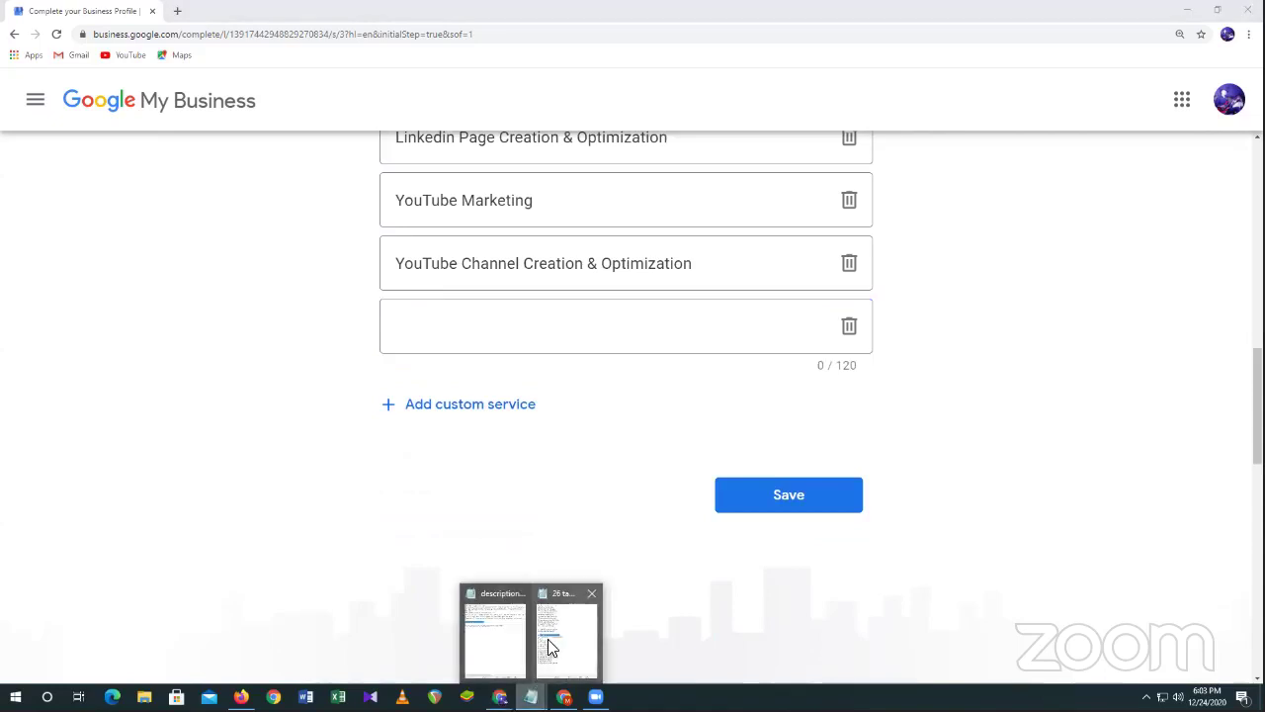
click(547, 639)
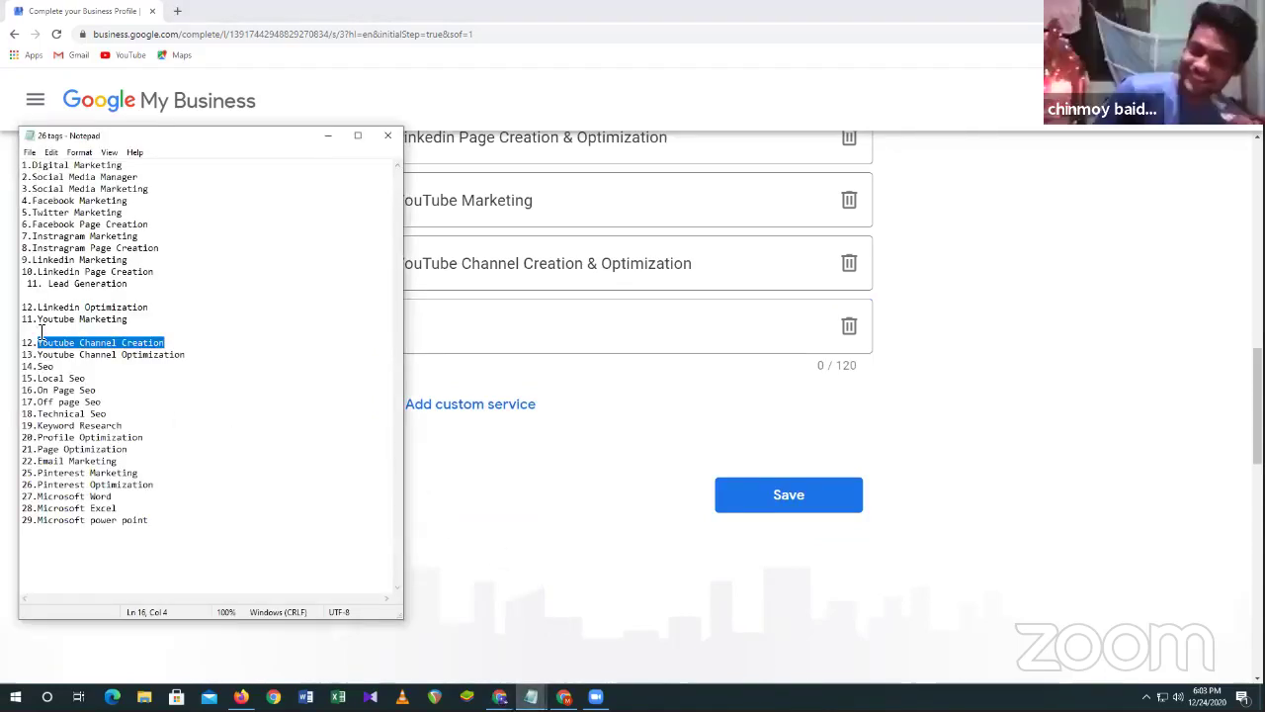
drag(55, 366, 37, 367)
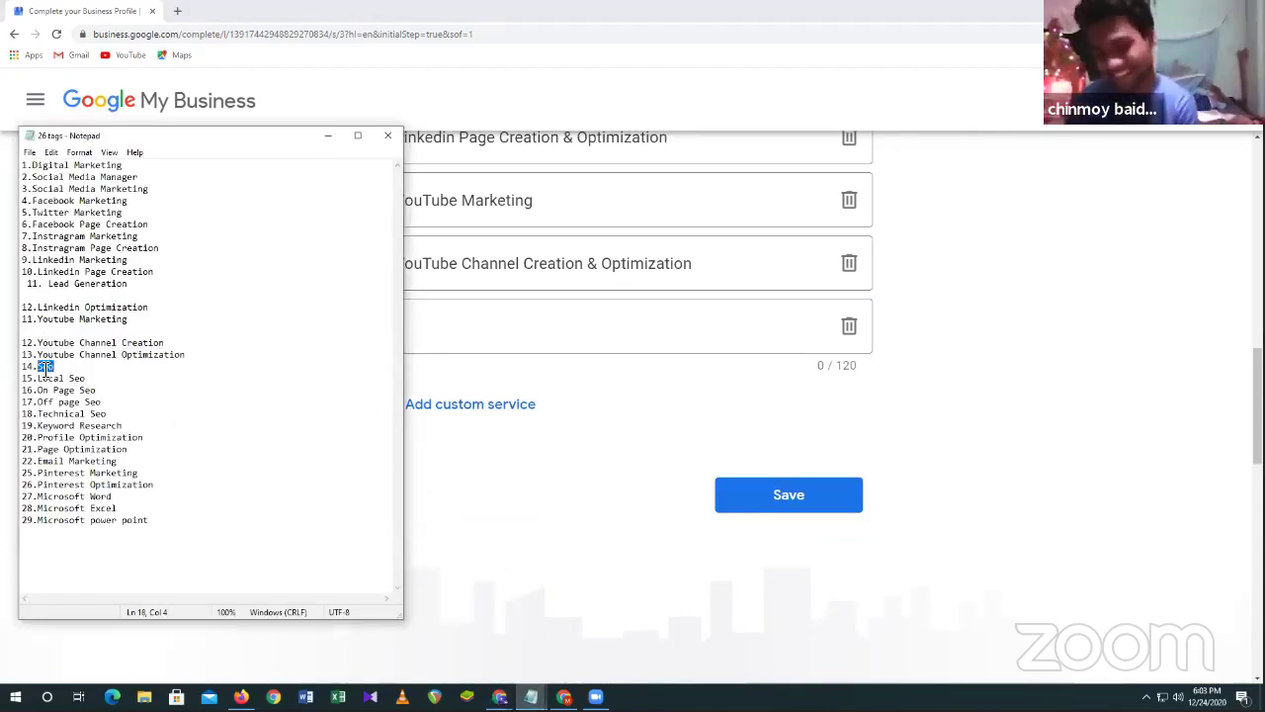
right_click(41, 368)
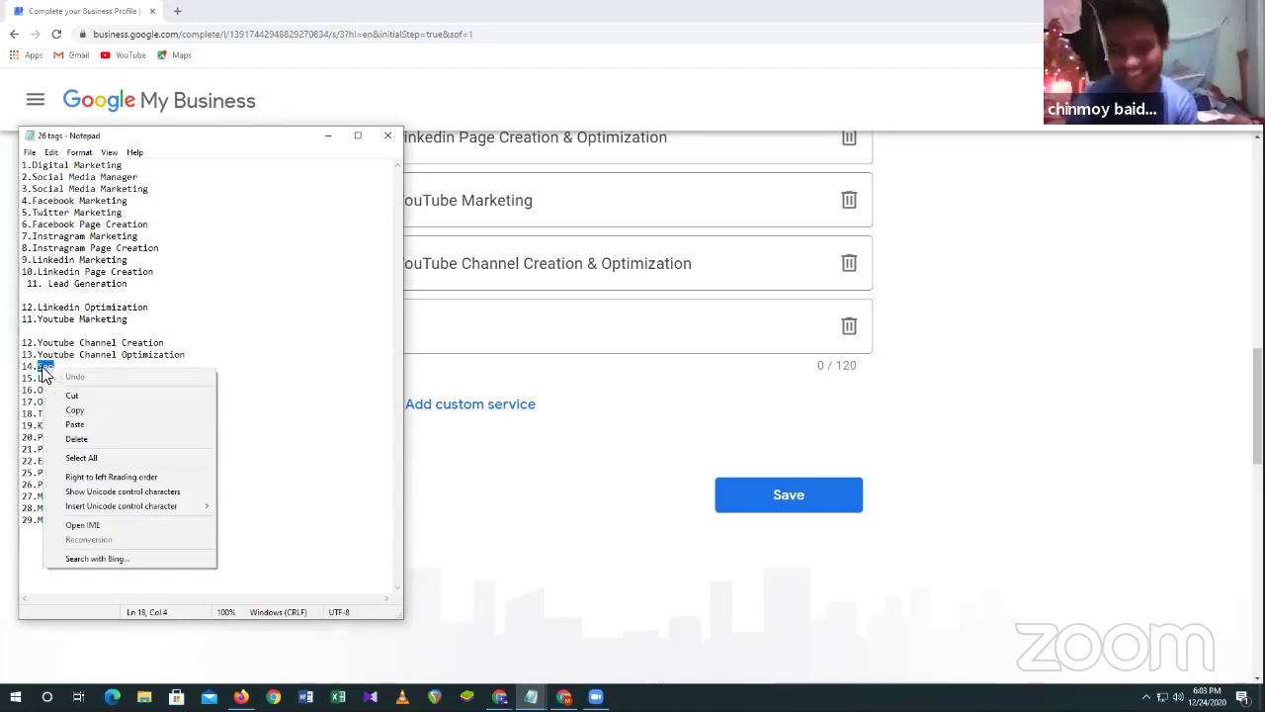
click(78, 412)
click(456, 324)
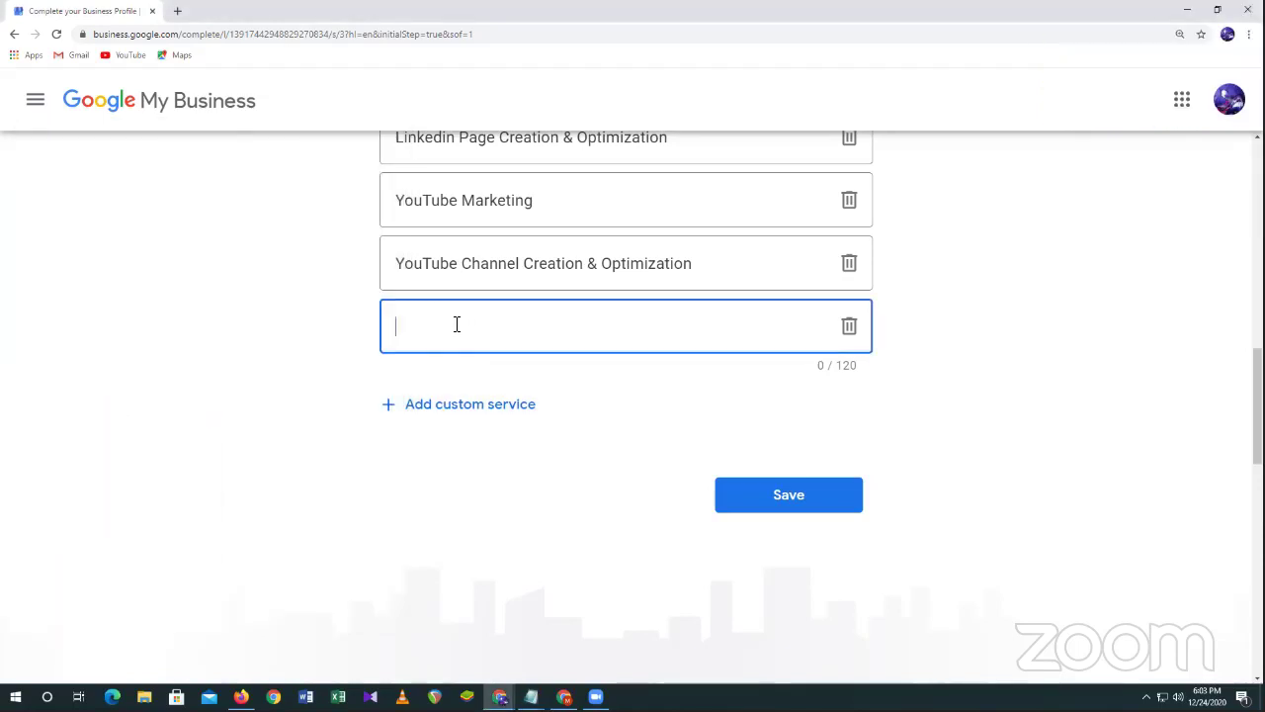
text(sE)
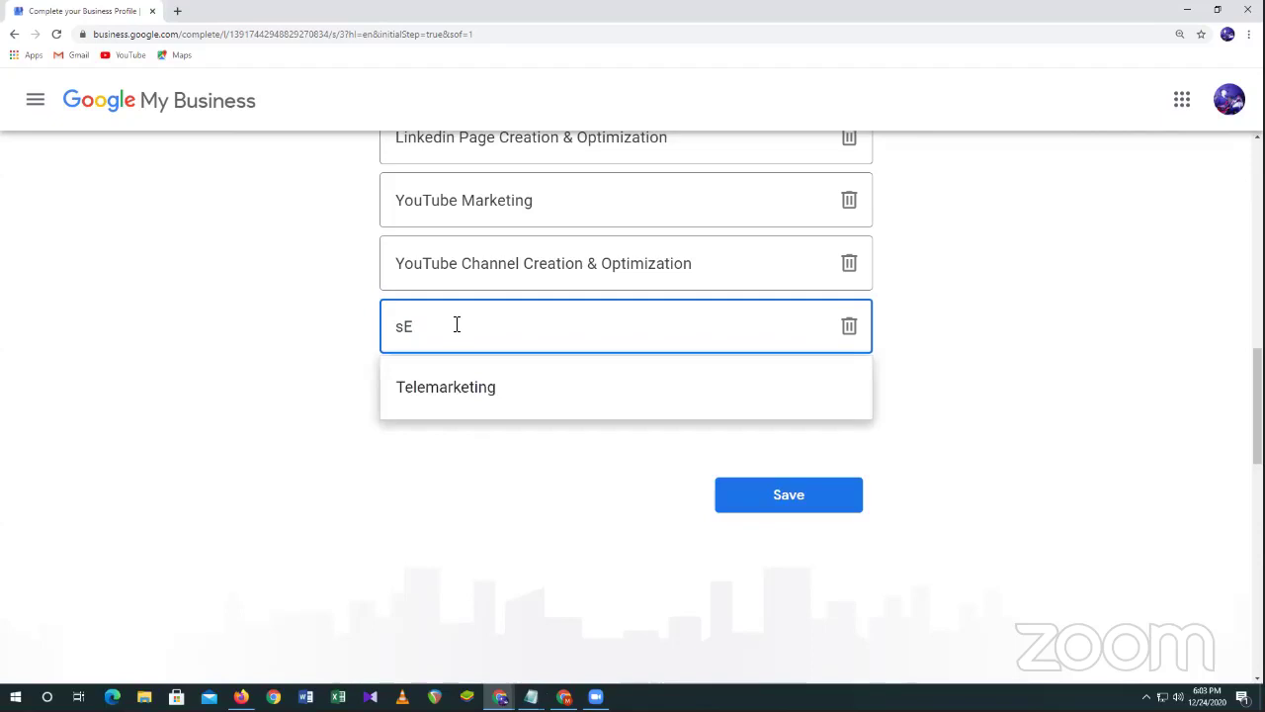
key(BackSpace)
key(BackSpace)
text(S)
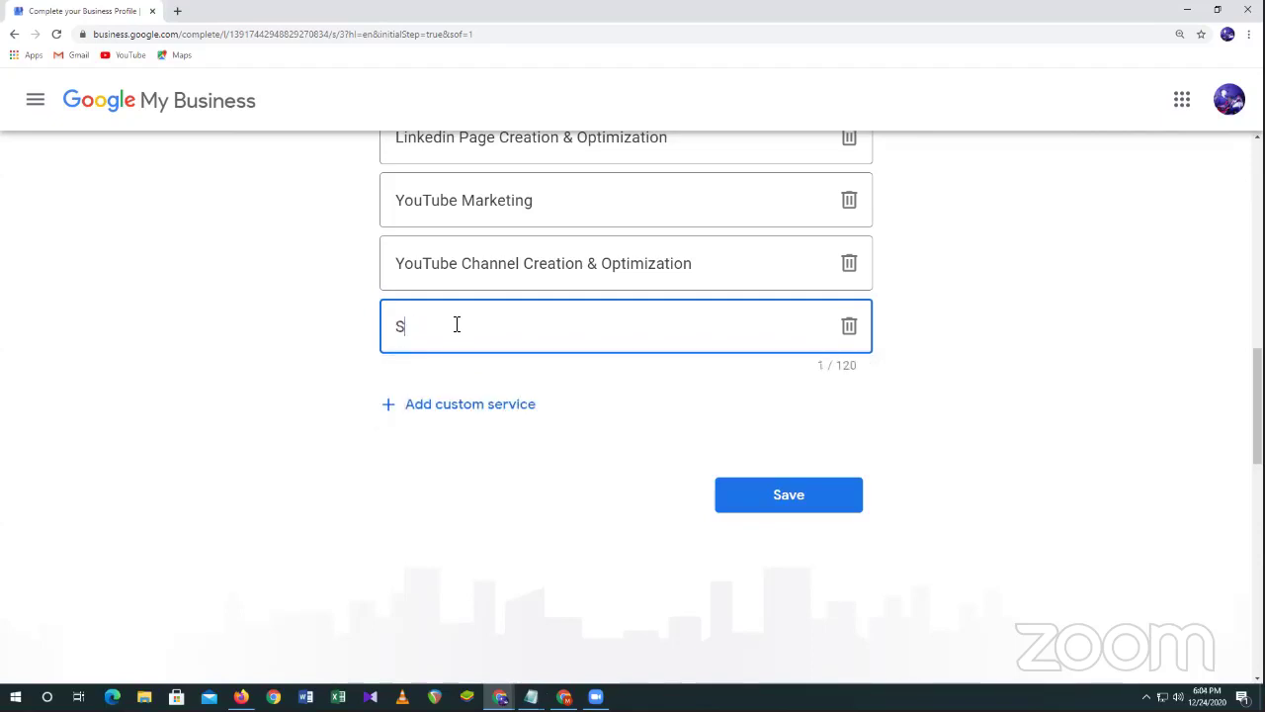
text(EO)
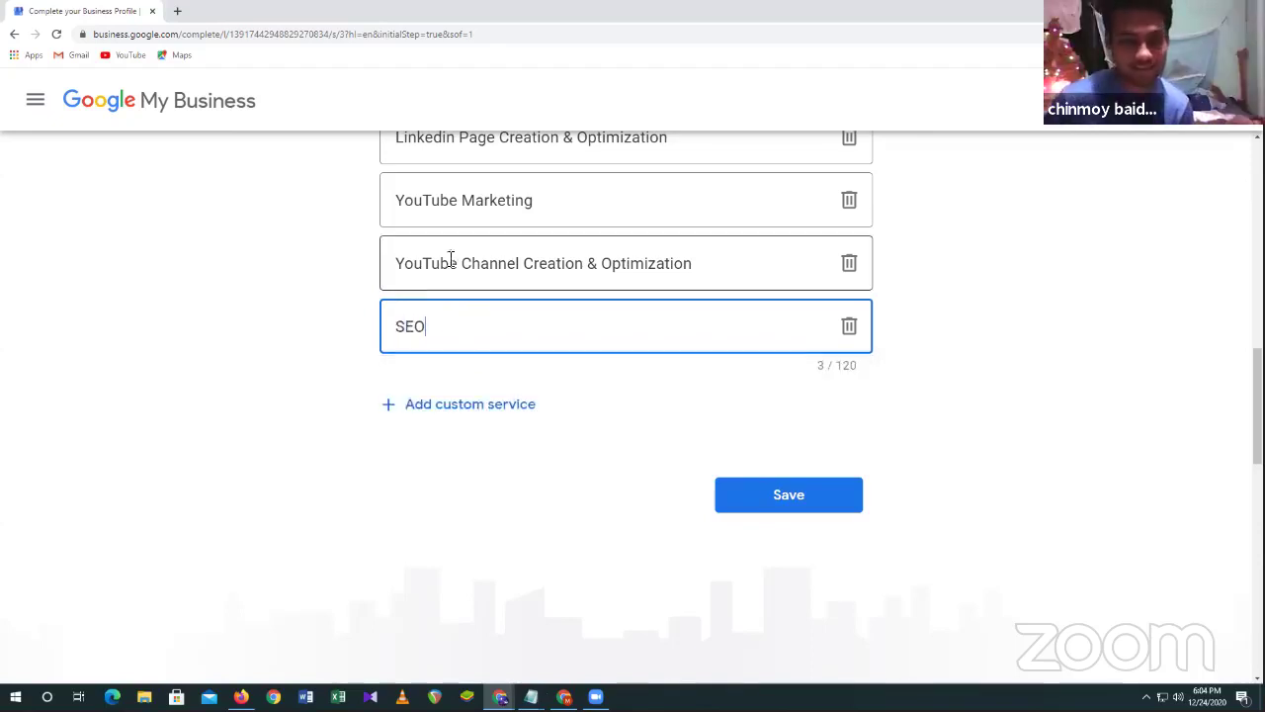
click(449, 407)
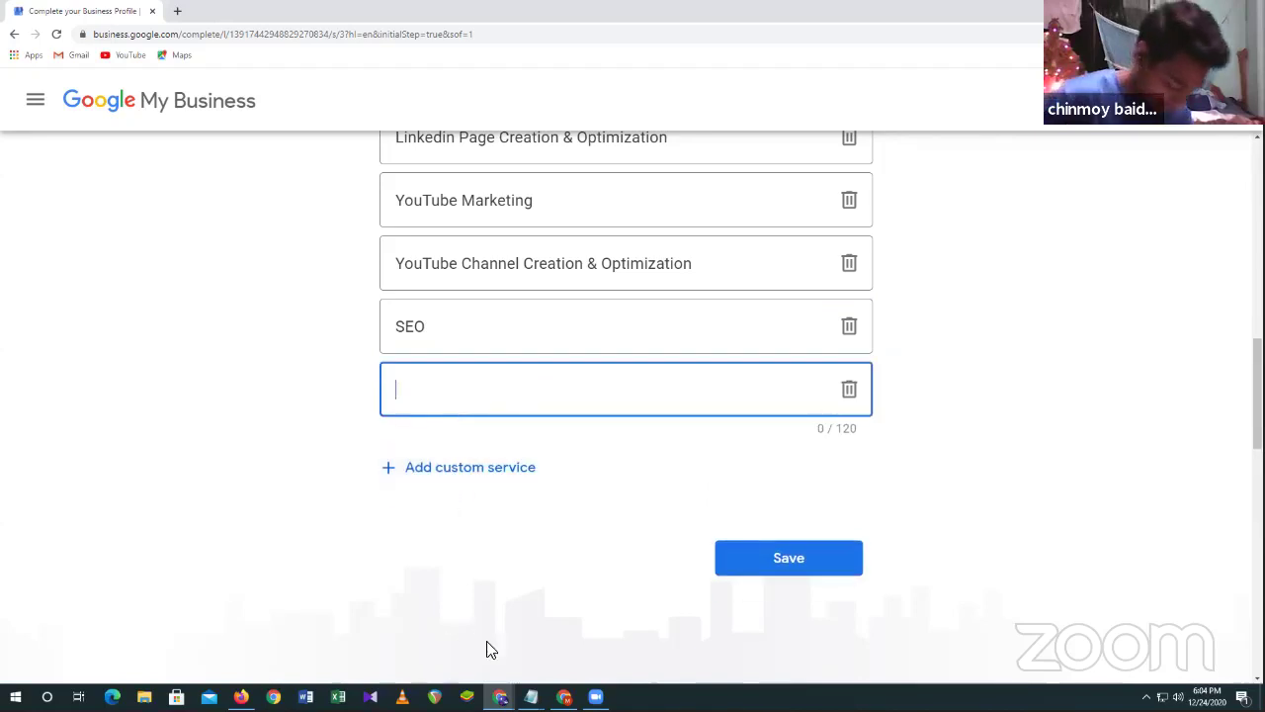
Paste the word 'Local' from the tag list into the new service entry
click(531, 695)
click(570, 643)
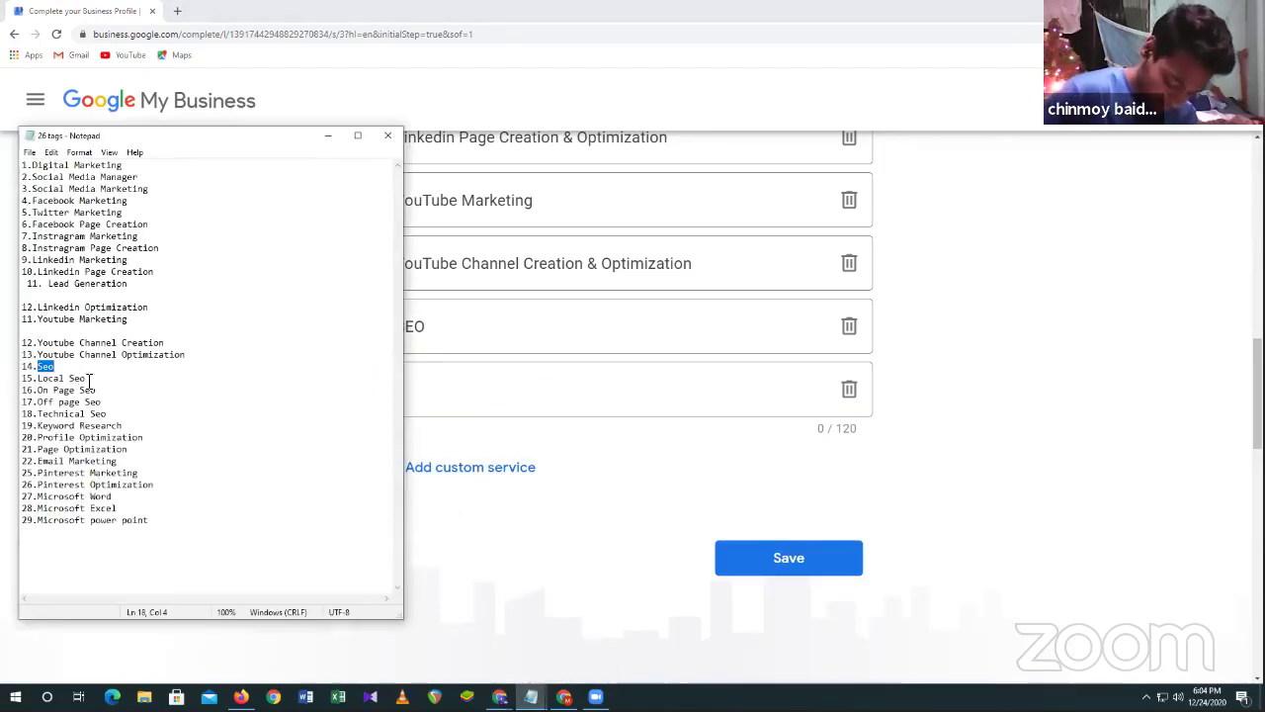
drag(65, 381, 39, 382)
right_click(60, 381)
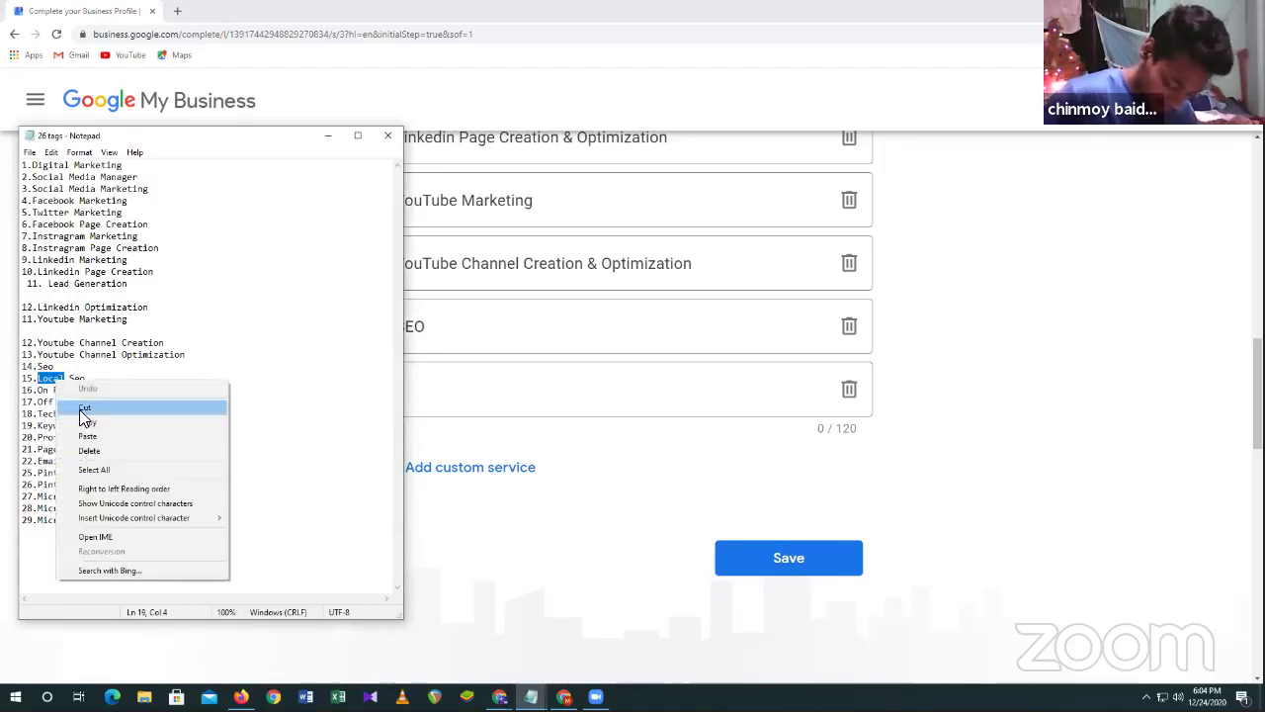
click(85, 422)
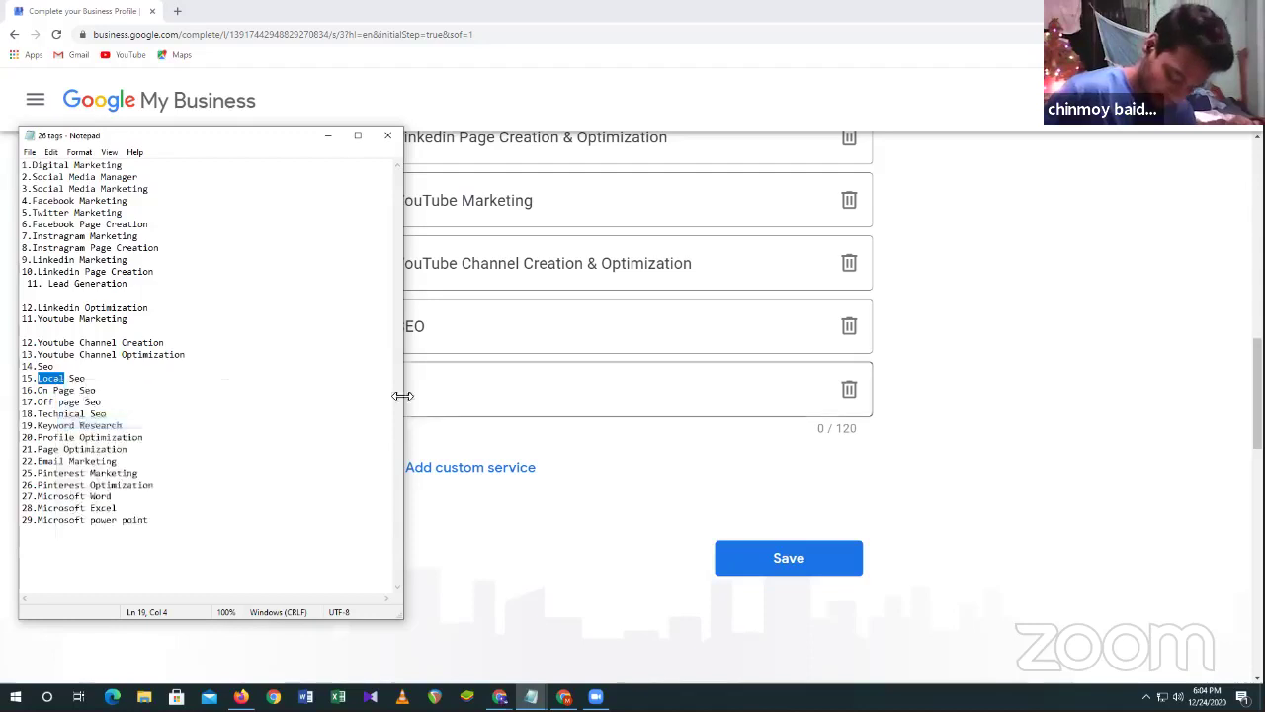
click(420, 390)
right_click(425, 393)
click(457, 495)
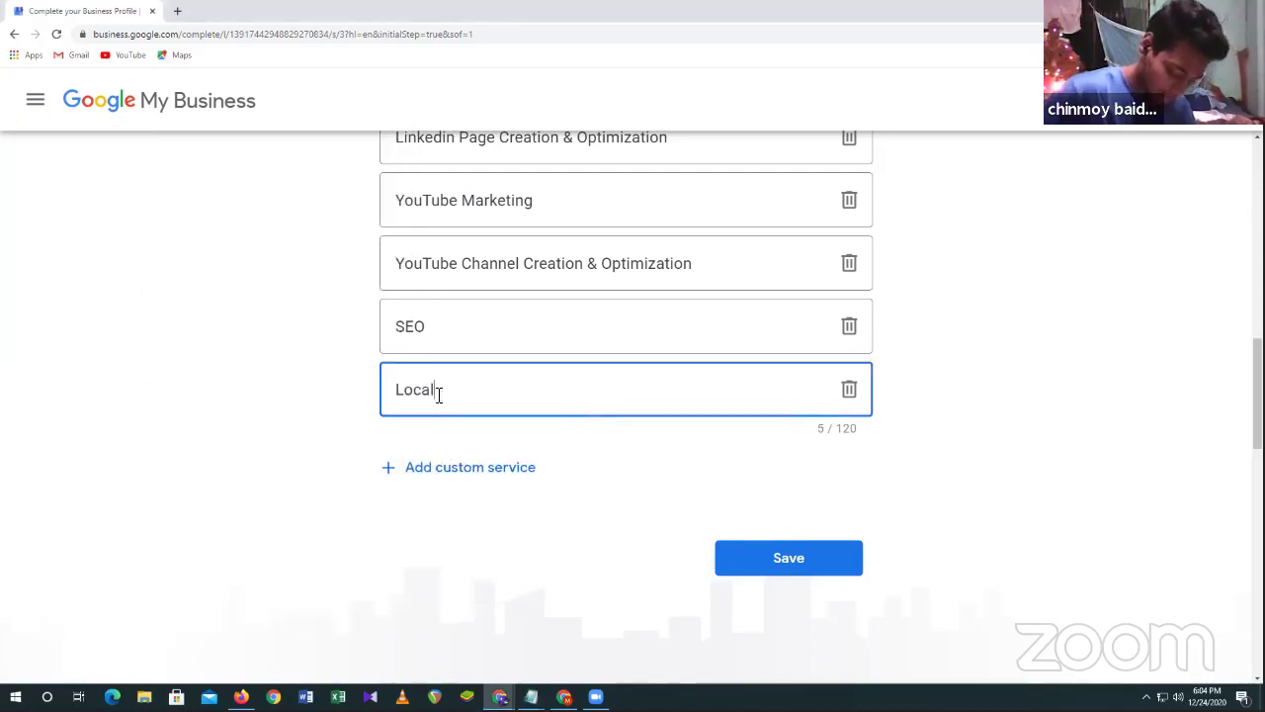
Append 'SEO' after Local to make 'Local SEO', then add a new empty entry
drag(432, 325, 388, 334)
right_click(392, 328)
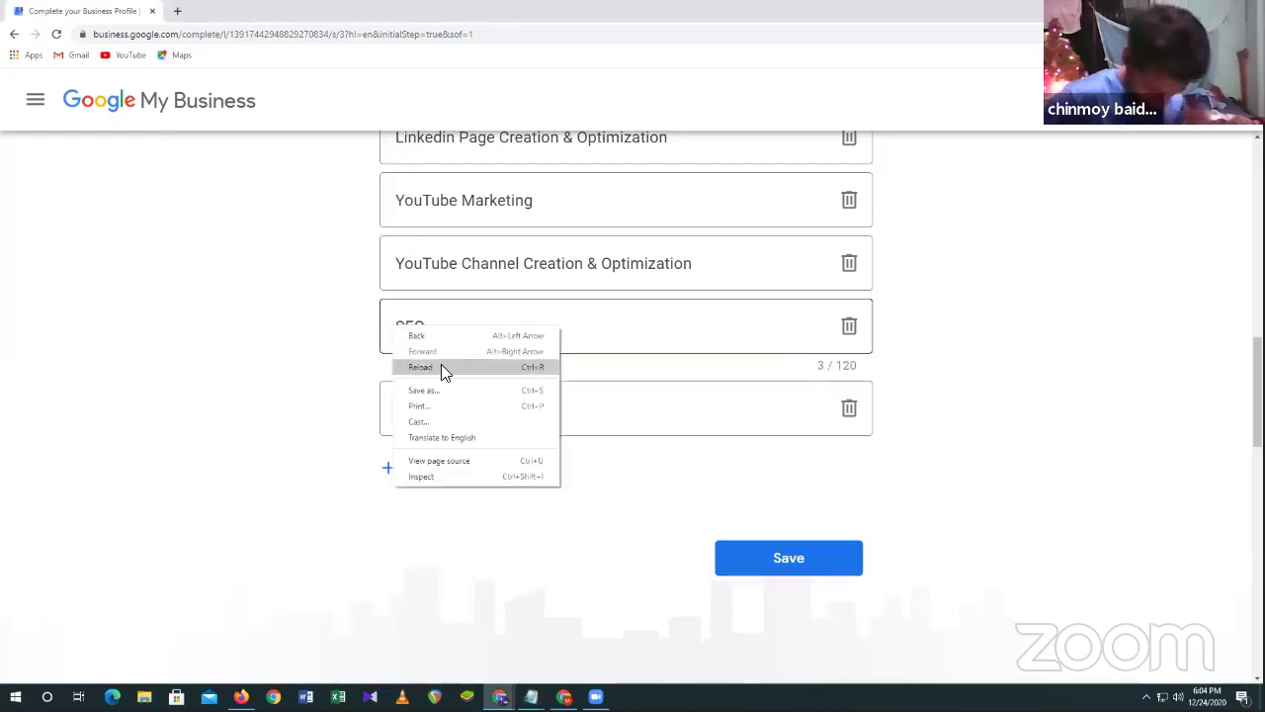
click(435, 328)
drag(435, 327, 393, 327)
right_click(408, 332)
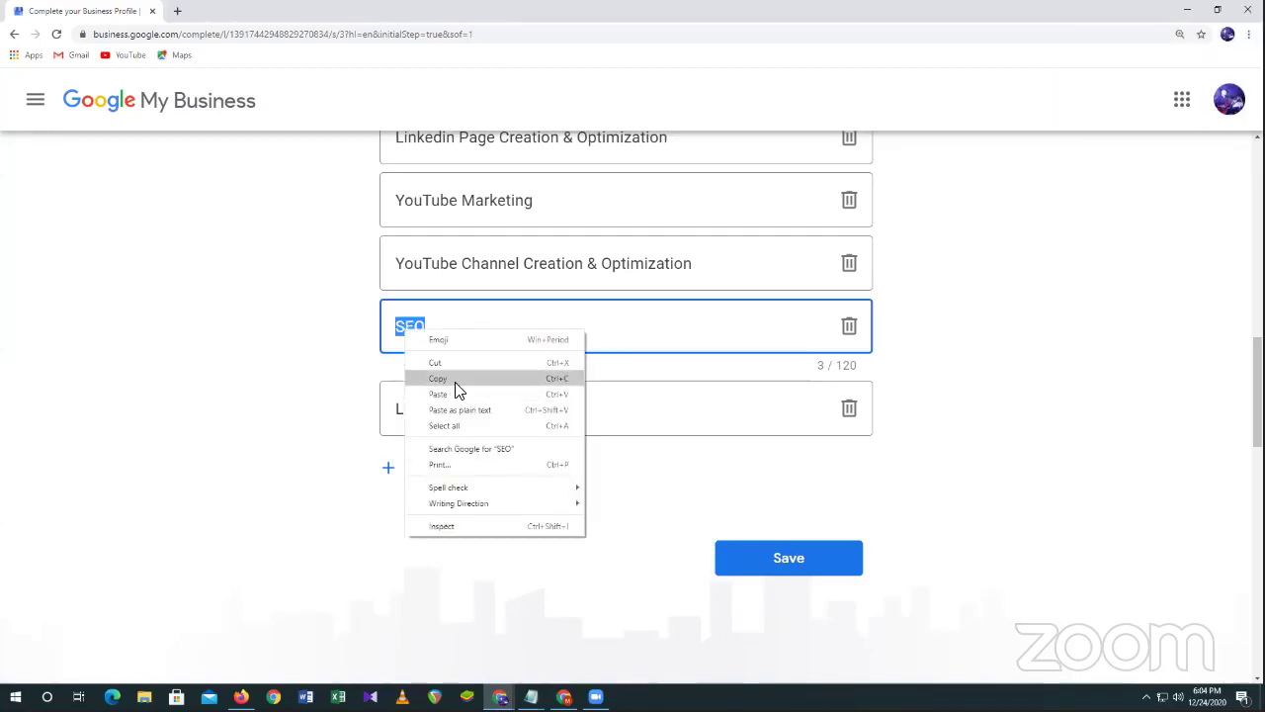
click(456, 382)
click(471, 411)
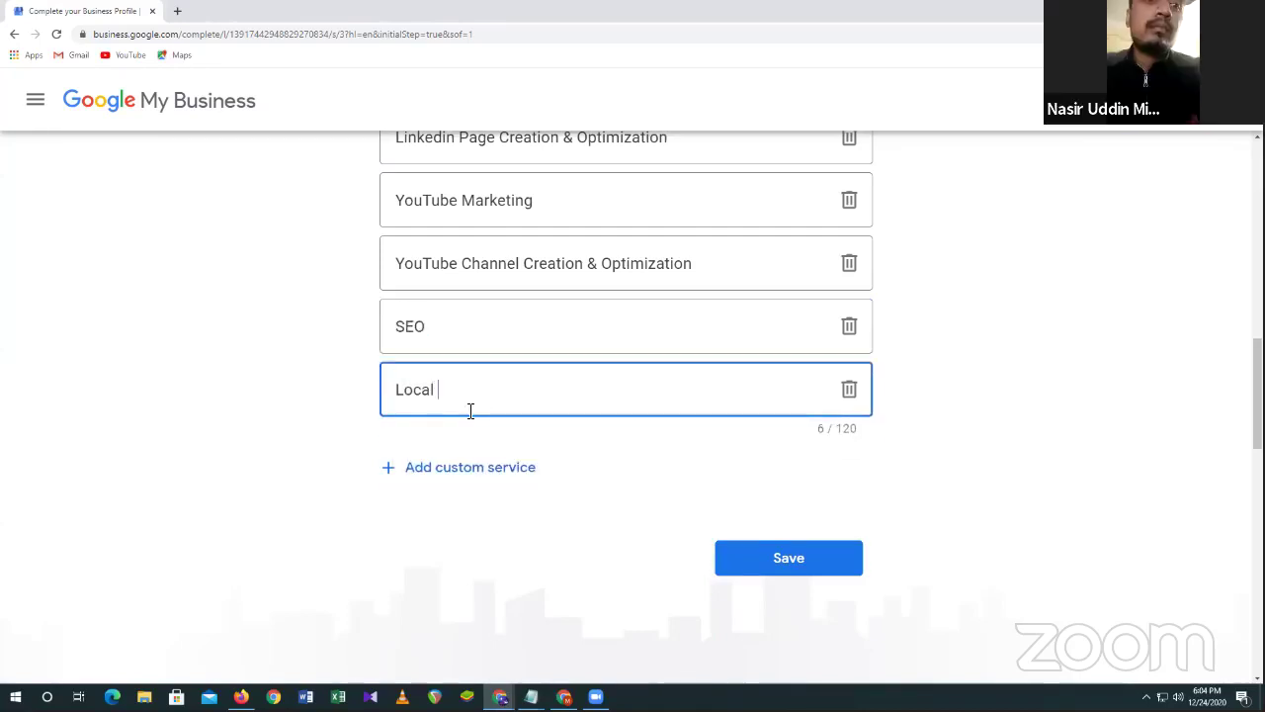
key(ctrl+v)
click(459, 471)
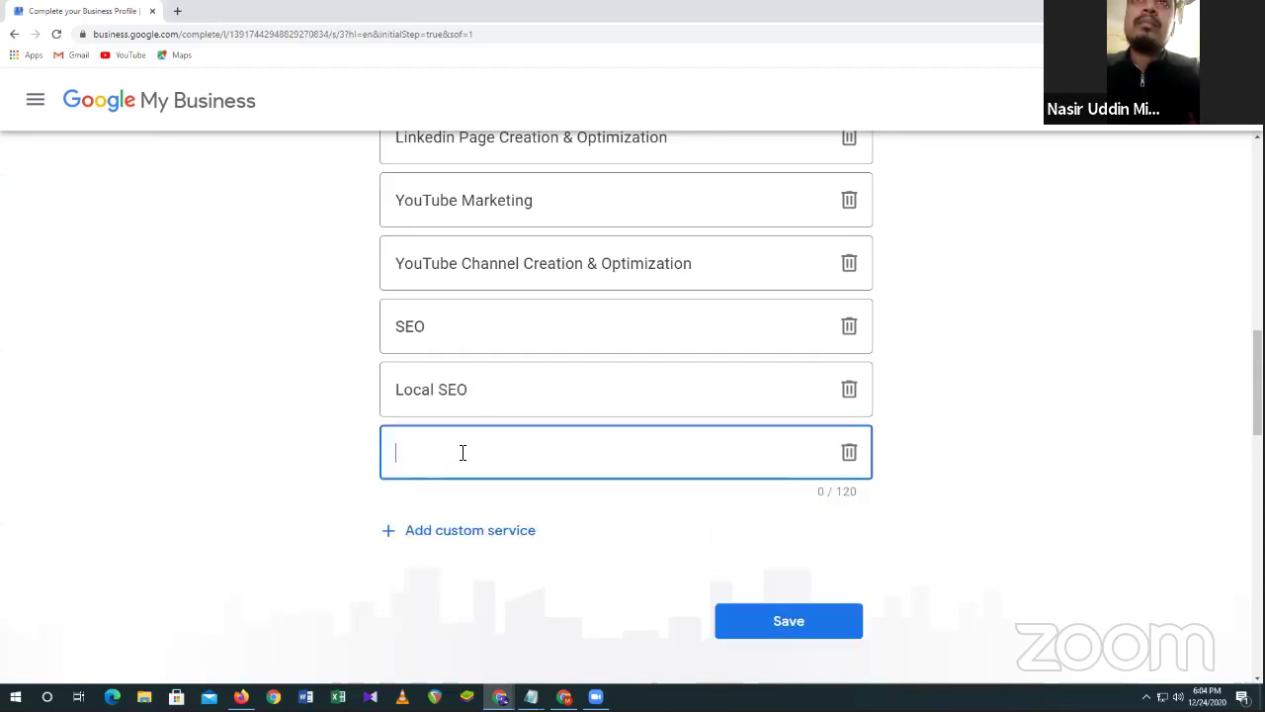
Add a service entry containing 'On Page Seo' copied from the tag list
scroll(454, 464, down, 2)
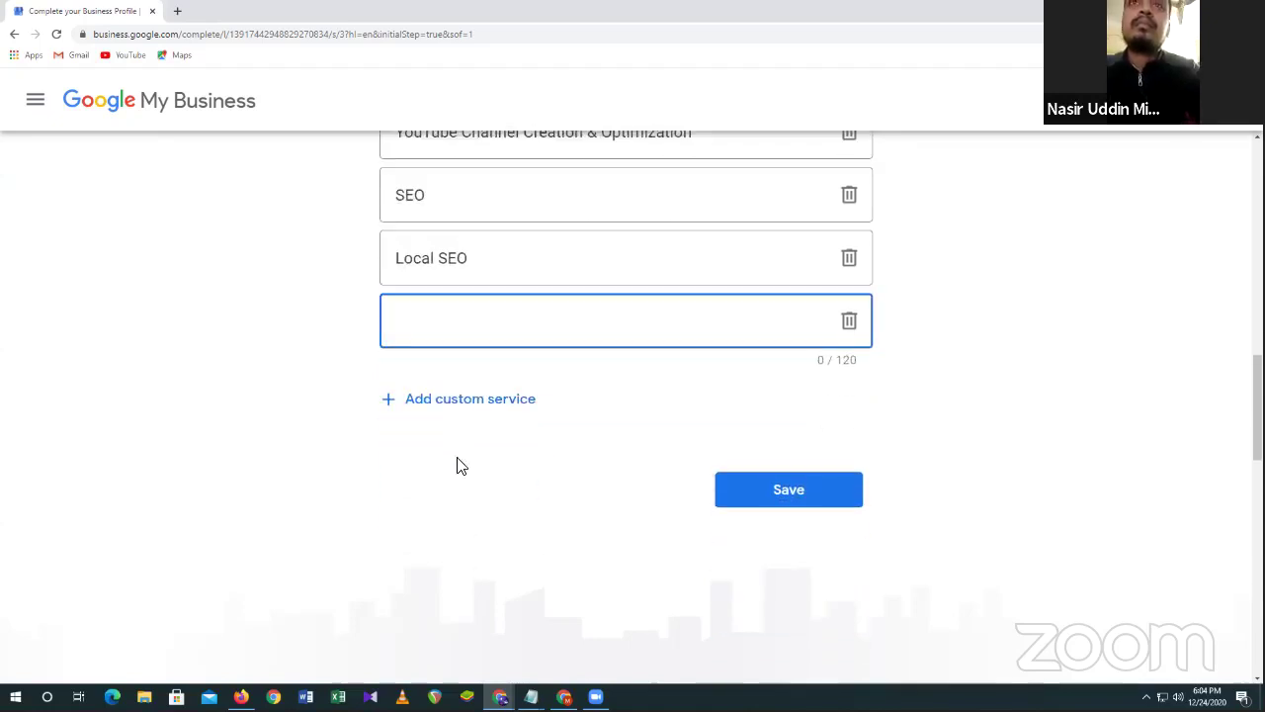
click(455, 405)
click(454, 330)
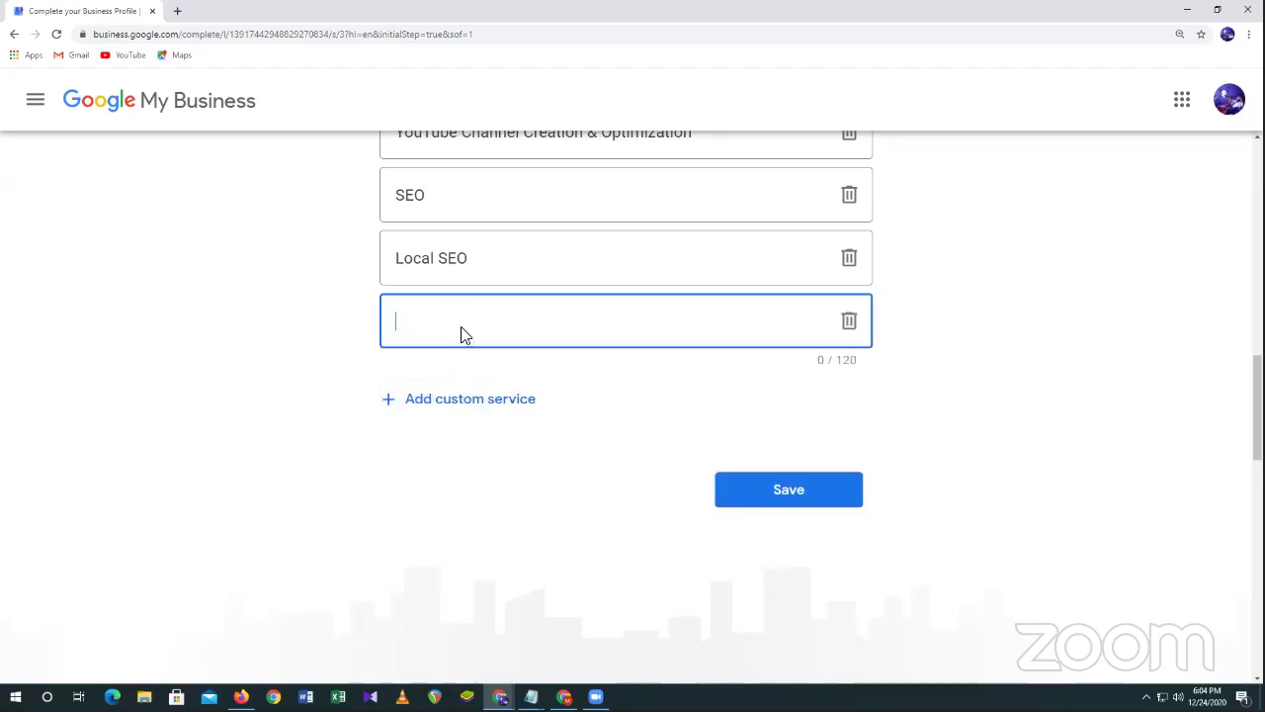
click(531, 695)
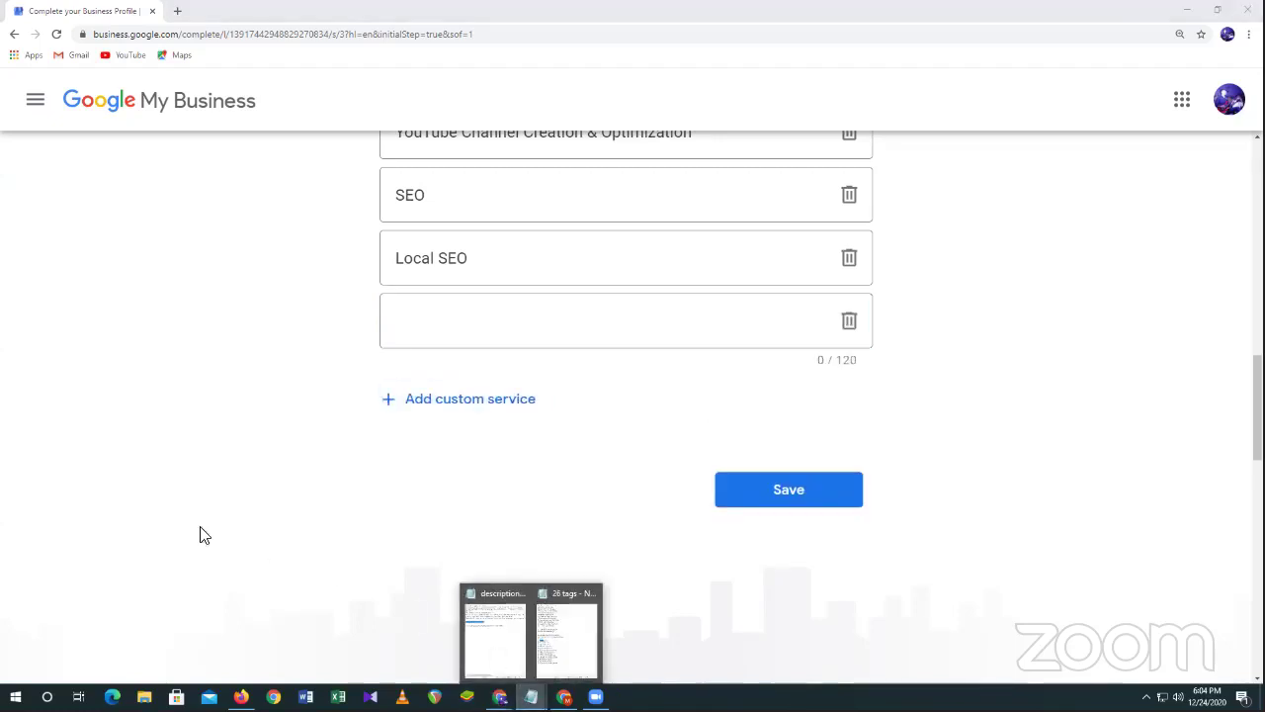
click(566, 637)
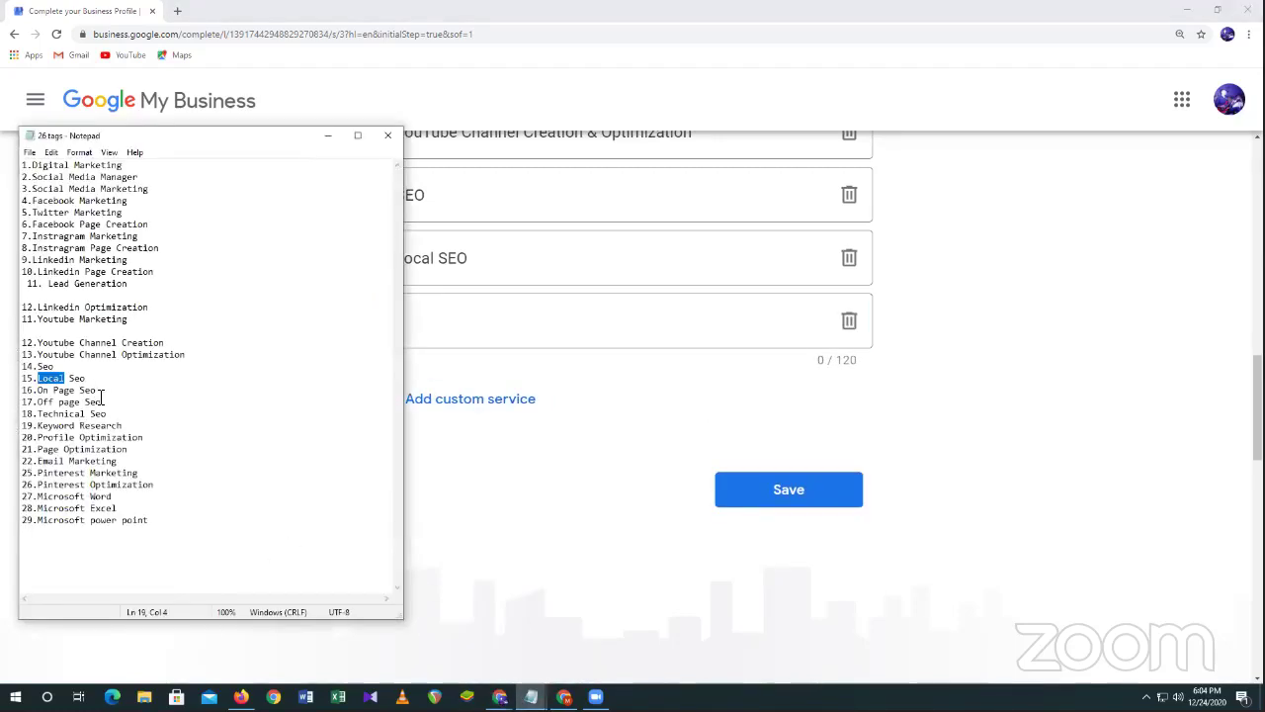
drag(97, 391, 46, 390)
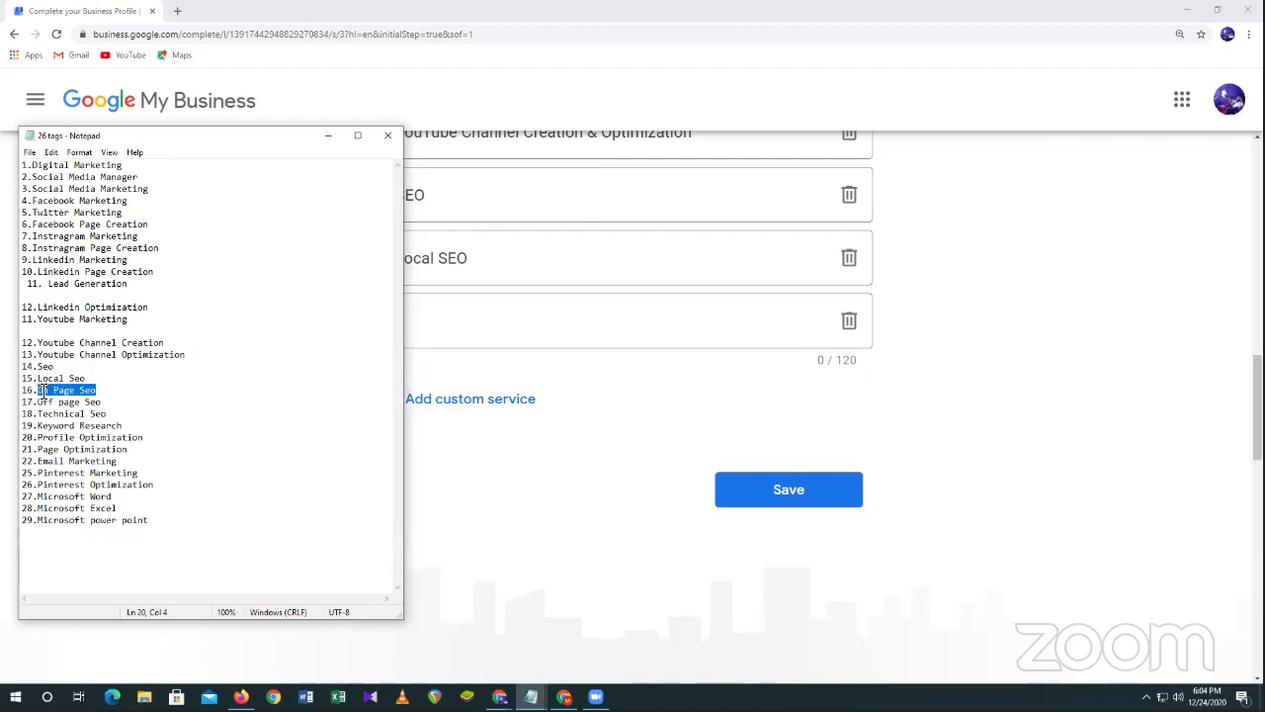
right_click(39, 390)
click(101, 435)
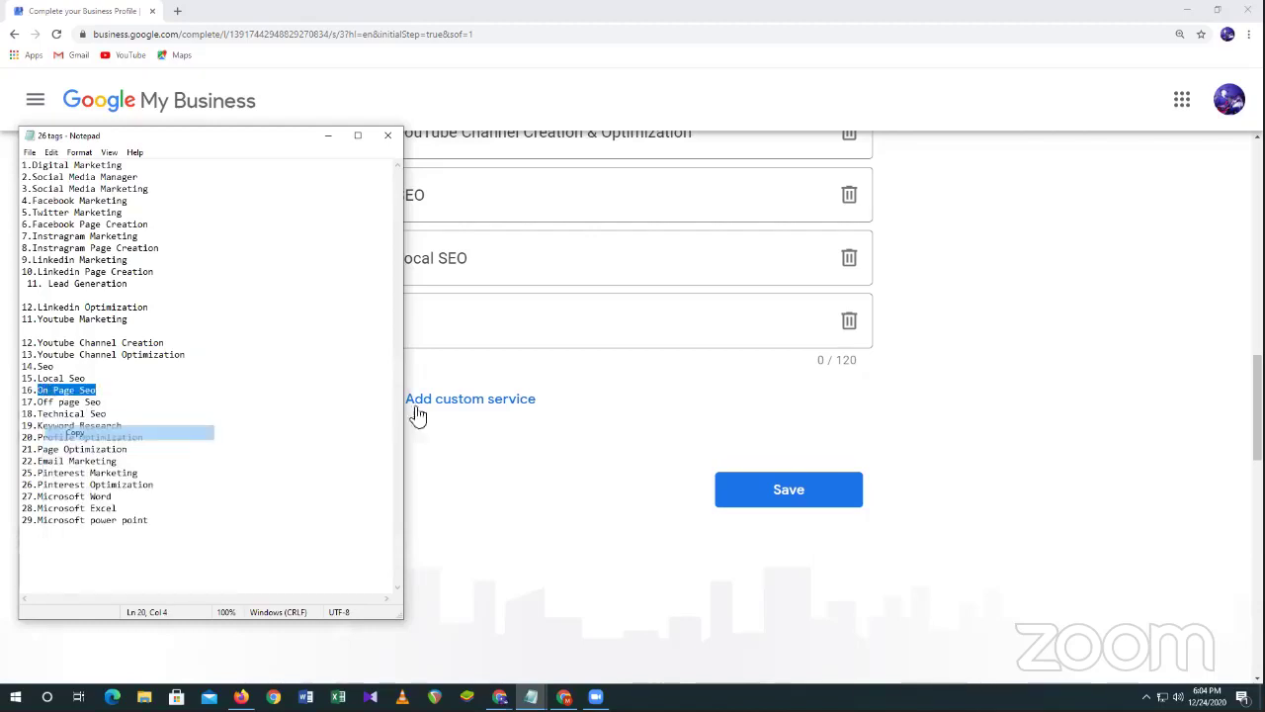
click(471, 317)
key(ctrl+v)
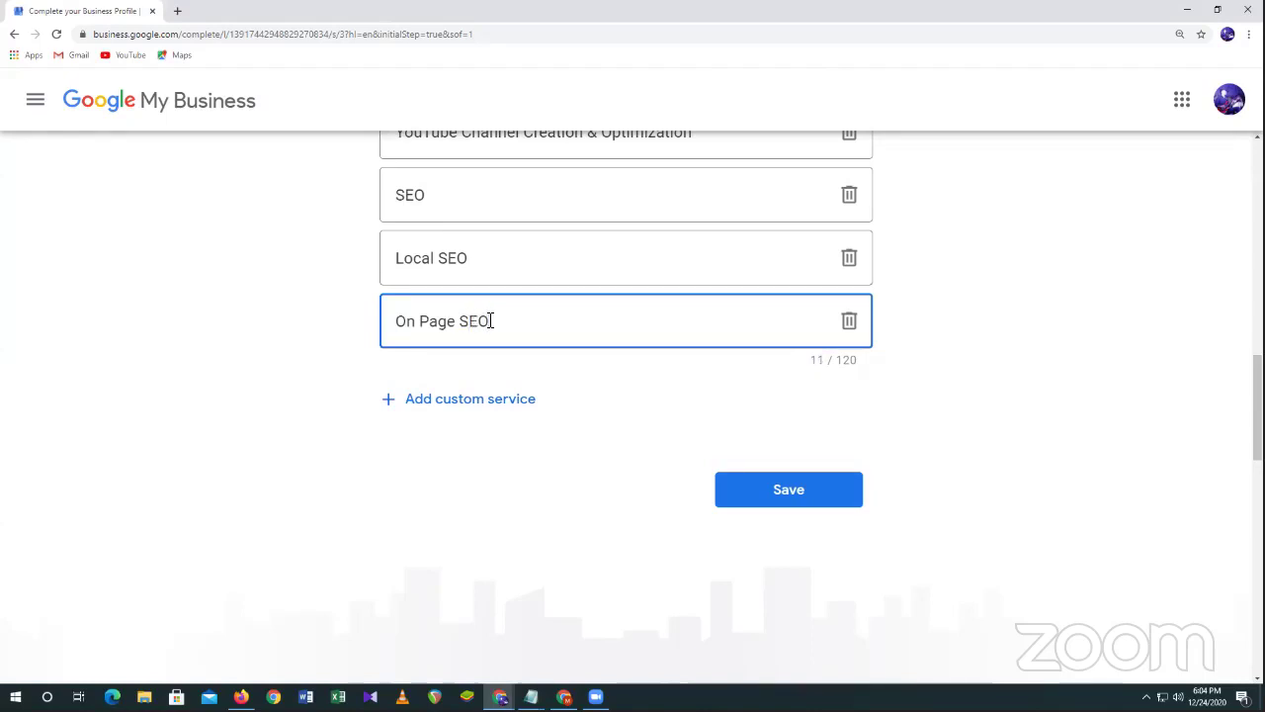
Add another service entry containing 'Off page Seo' from the tag list and review the list
click(468, 400)
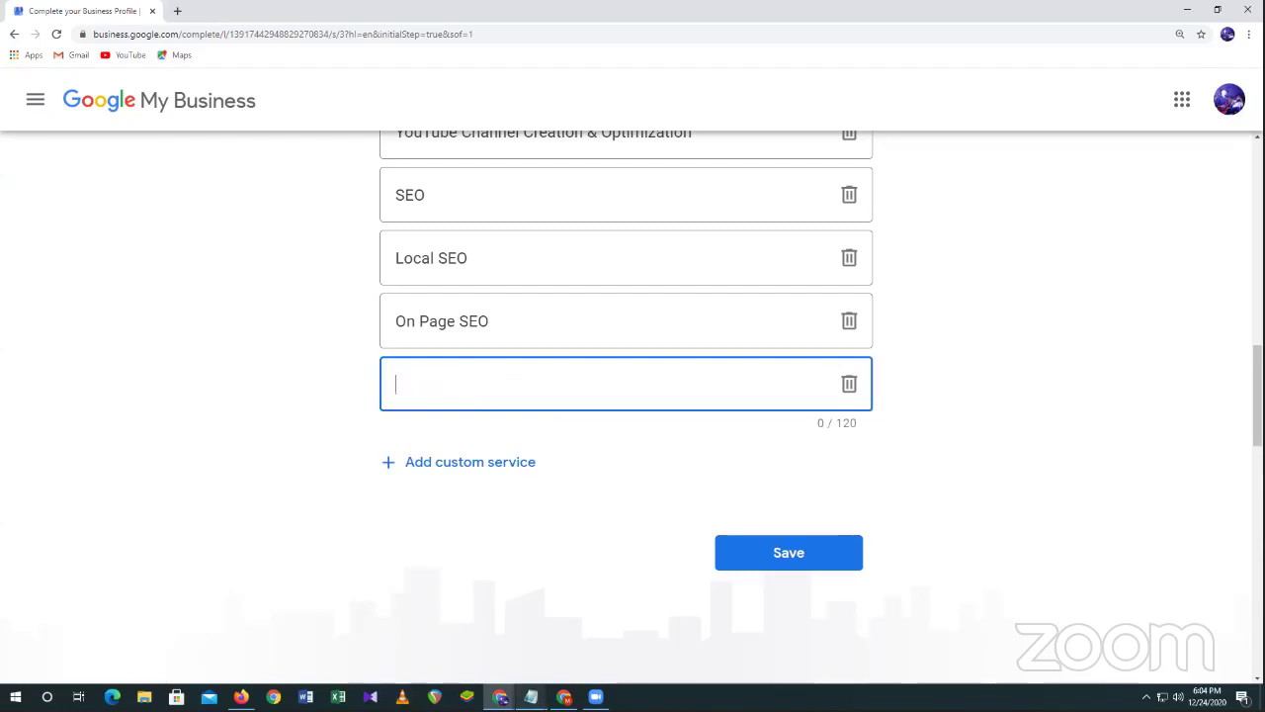
mouse_move(531, 695)
click(559, 644)
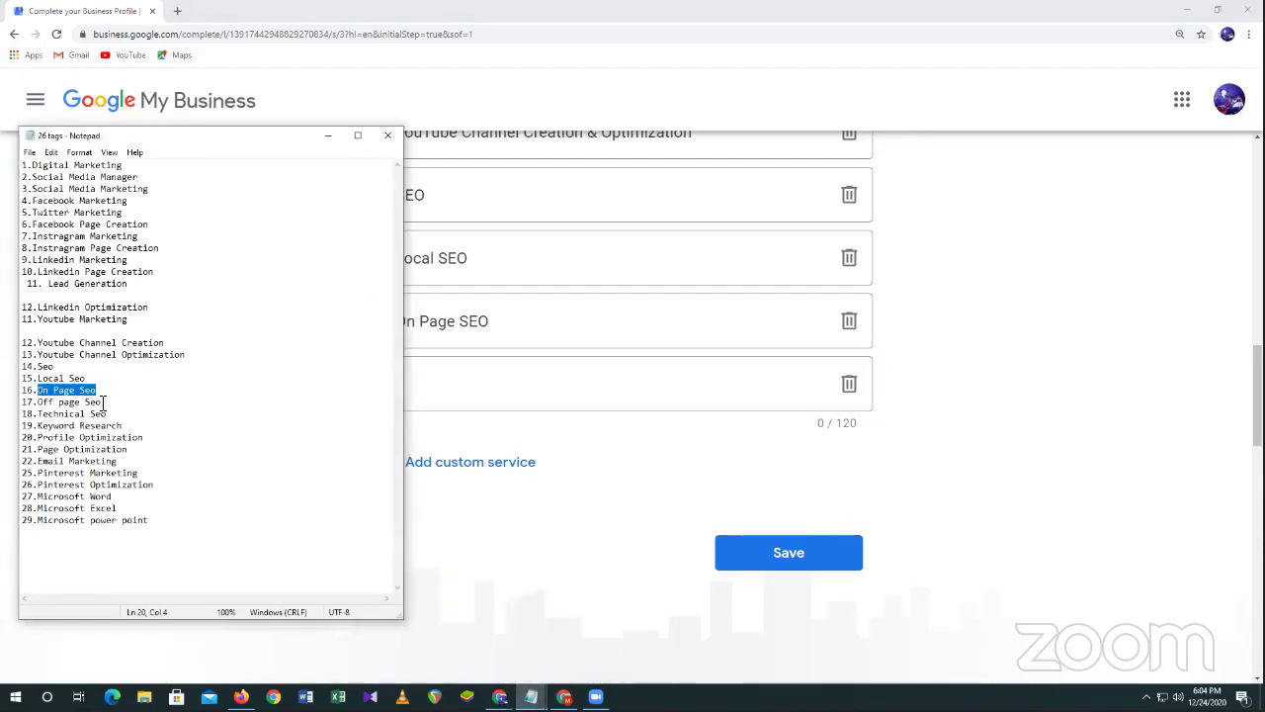
drag(103, 402, 40, 402)
right_click(46, 402)
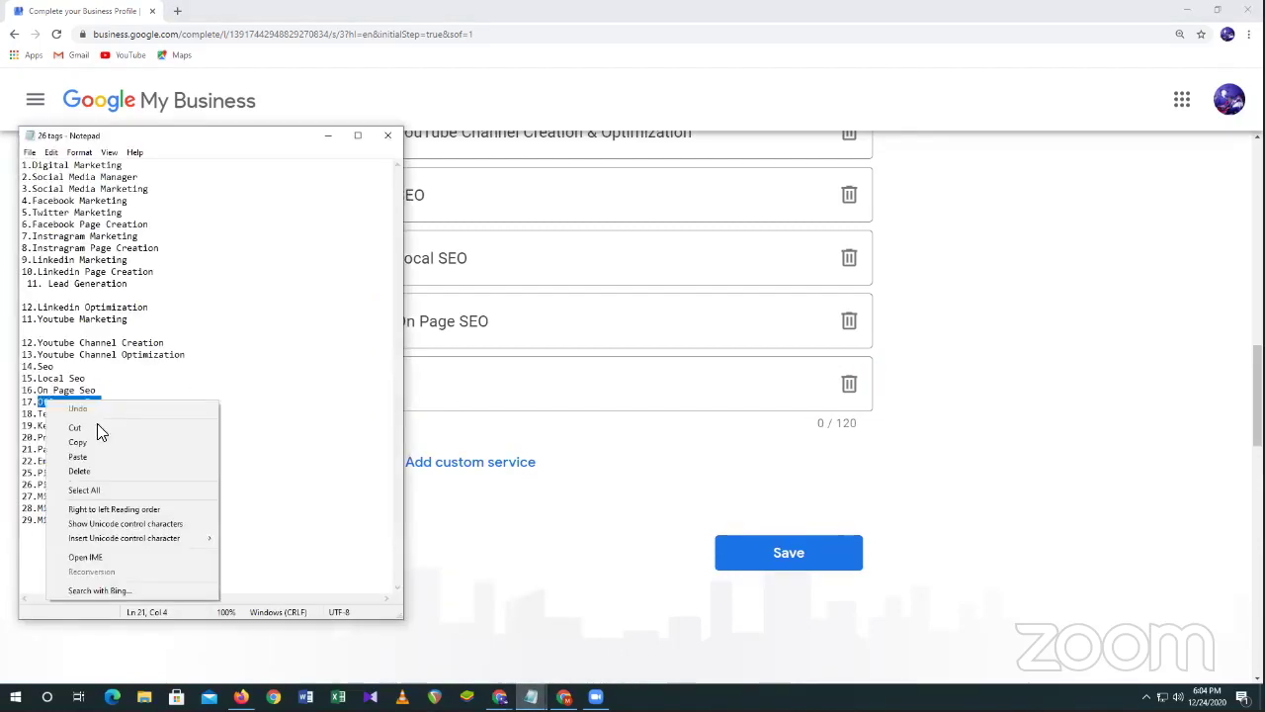
click(77, 441)
click(453, 388)
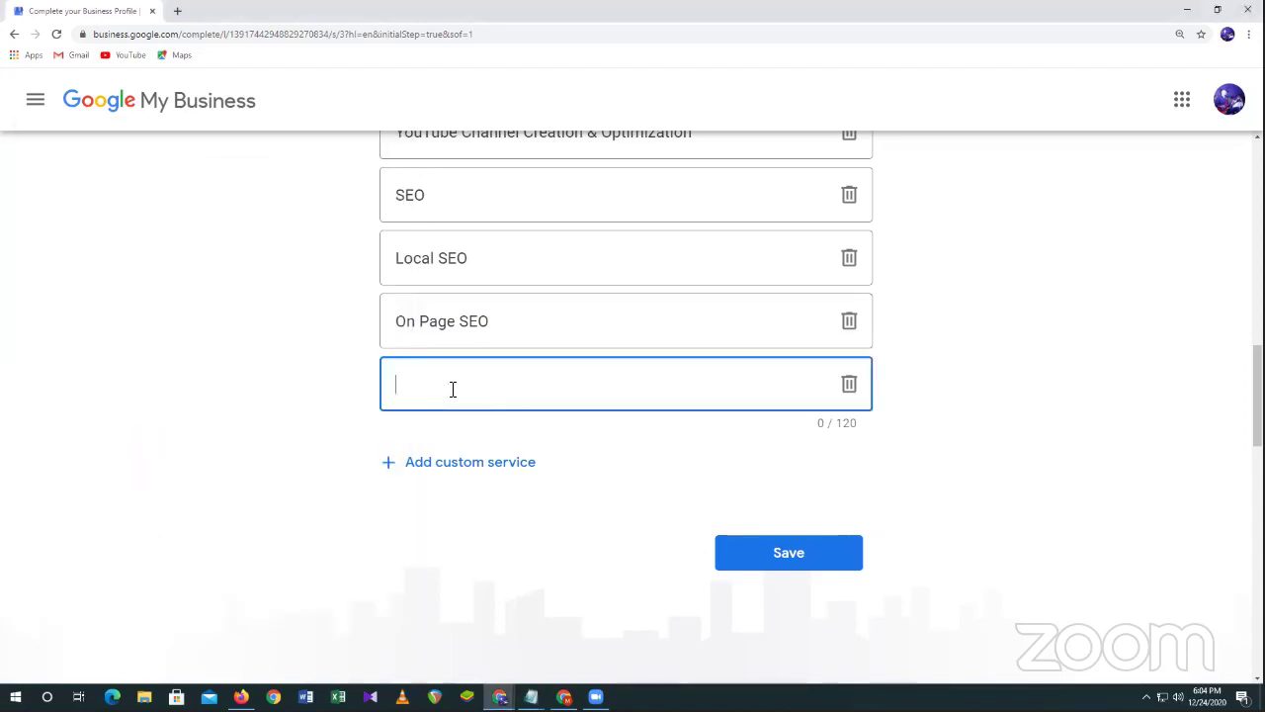
key(ctrl+v)
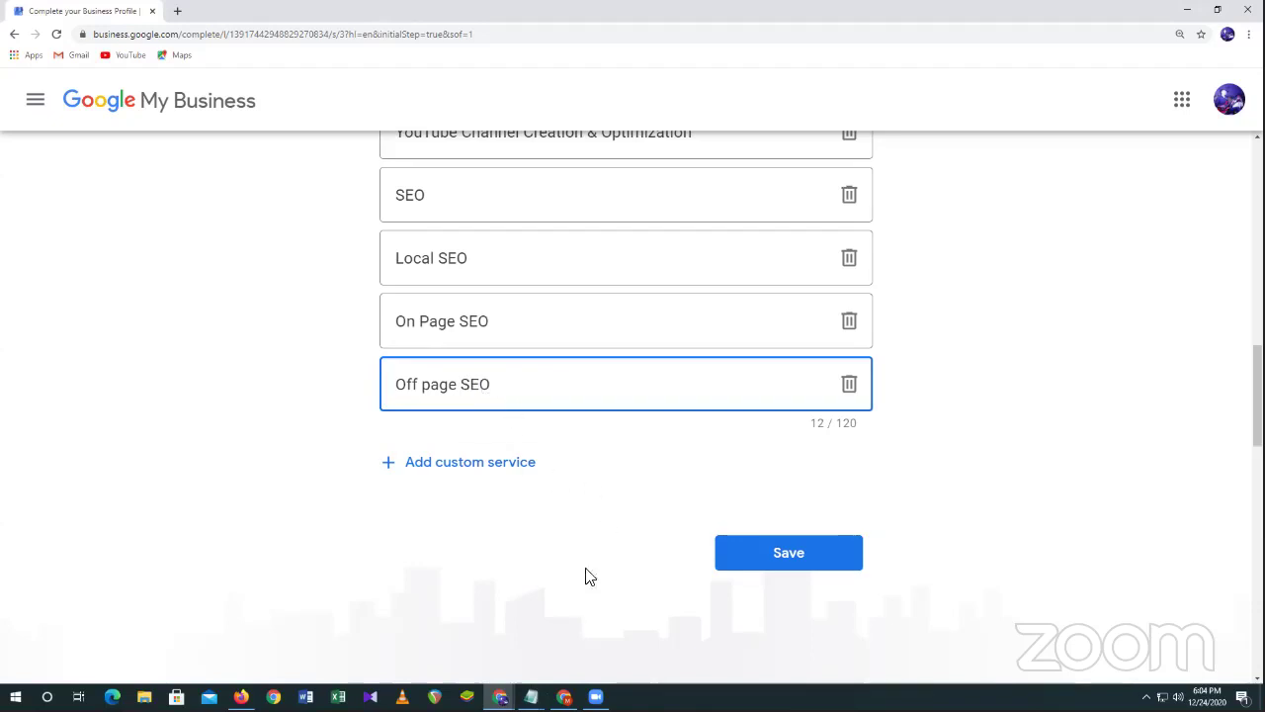
scroll(573, 604, up, 3)
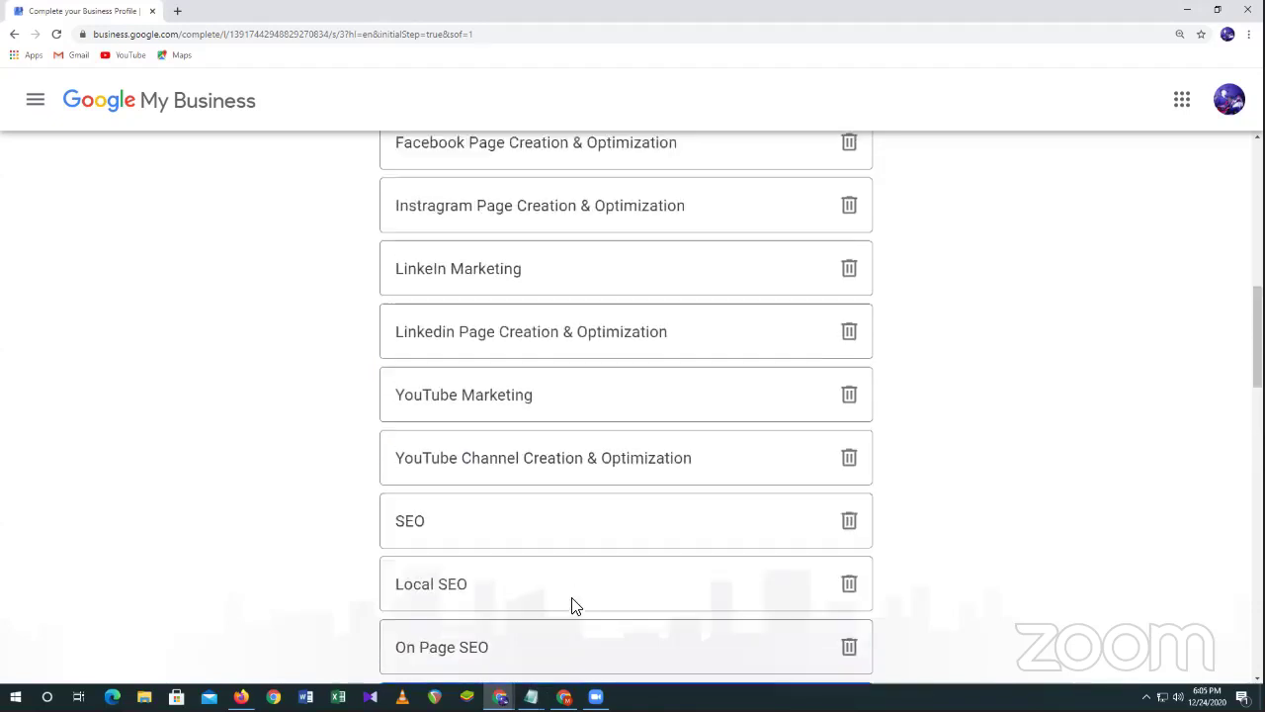
scroll(263, 491, up, 1)
scroll(263, 491, up, 7)
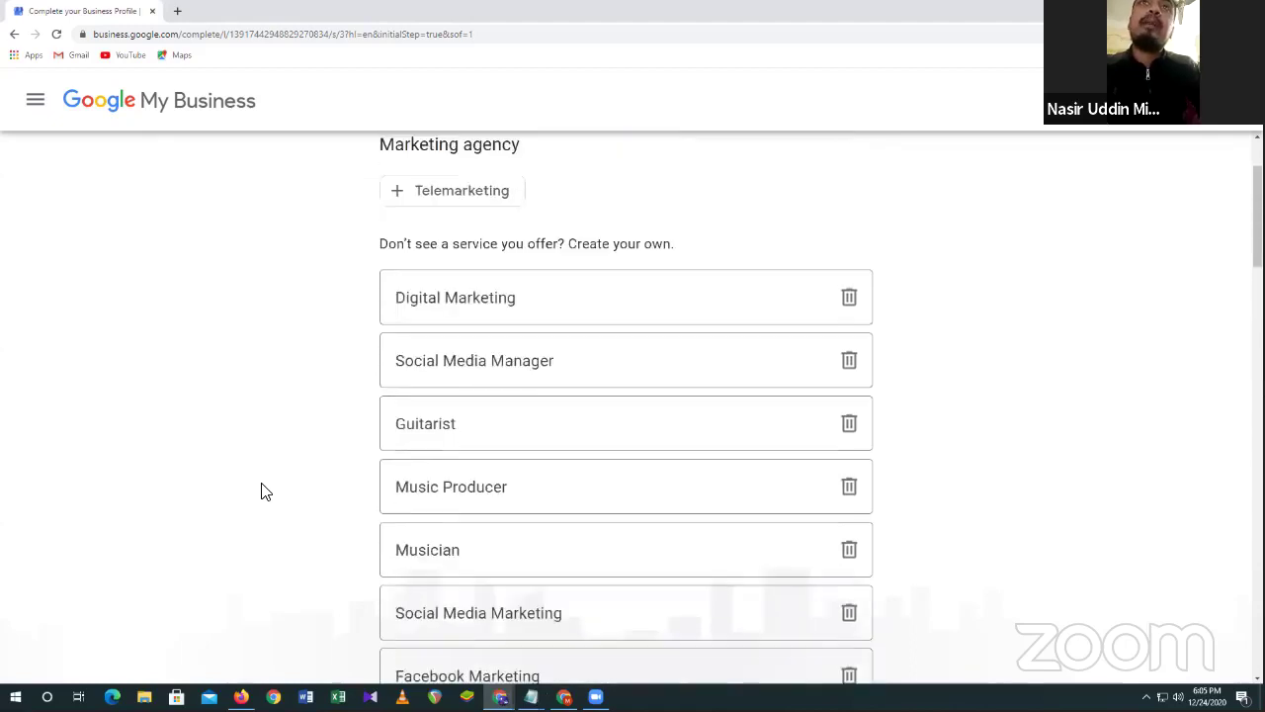
scroll(263, 491, down, 3)
scroll(263, 491, down, 10)
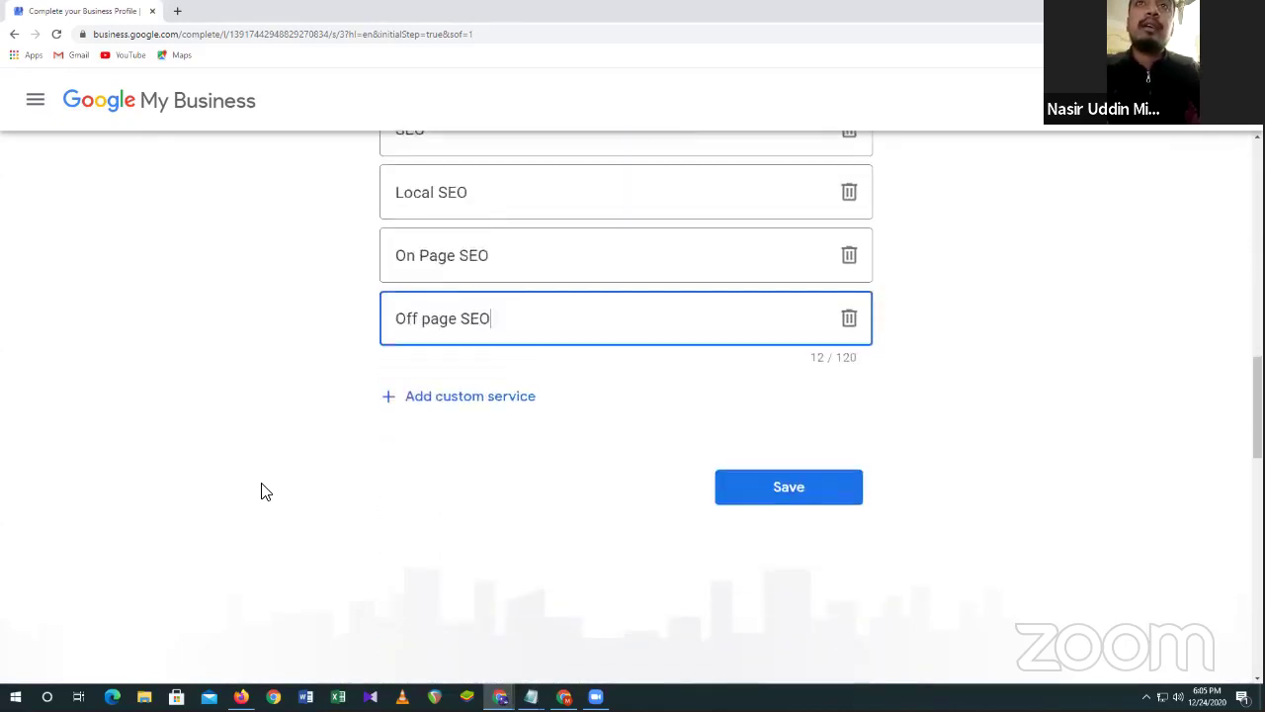
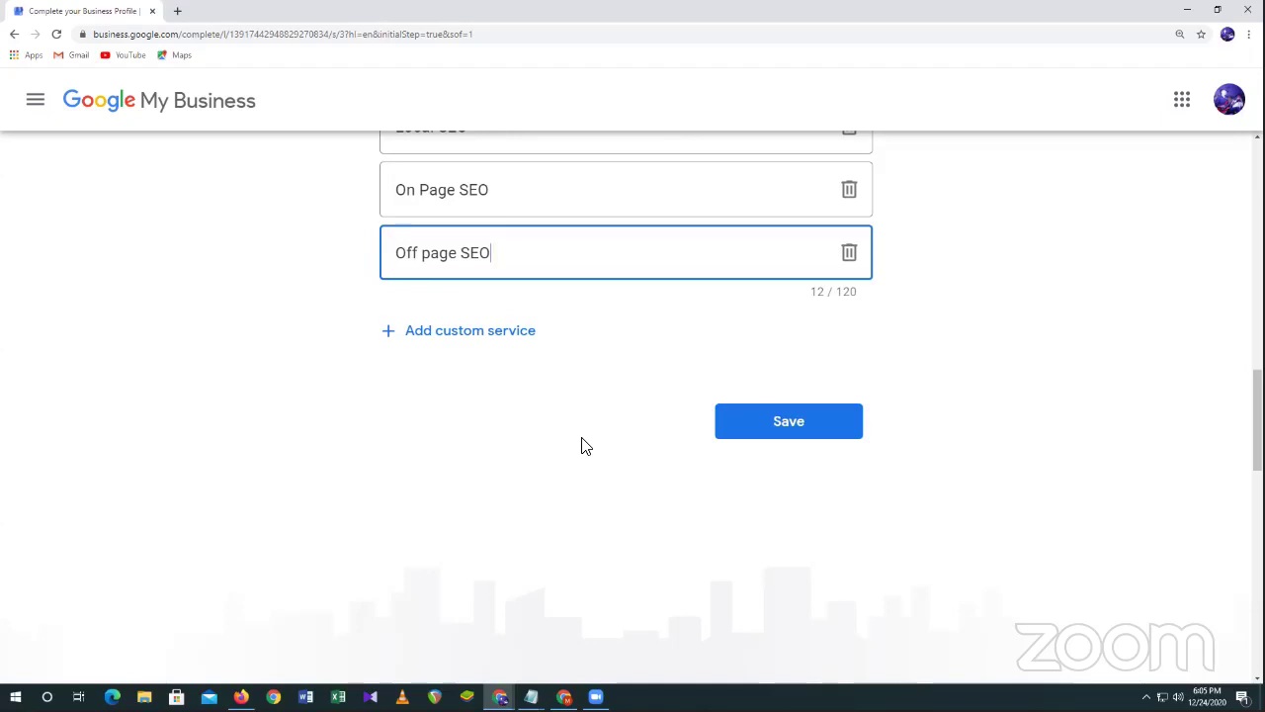
Save the custom services list (Digital Marketing, Local SEO, Off page SEO)
click(803, 427)
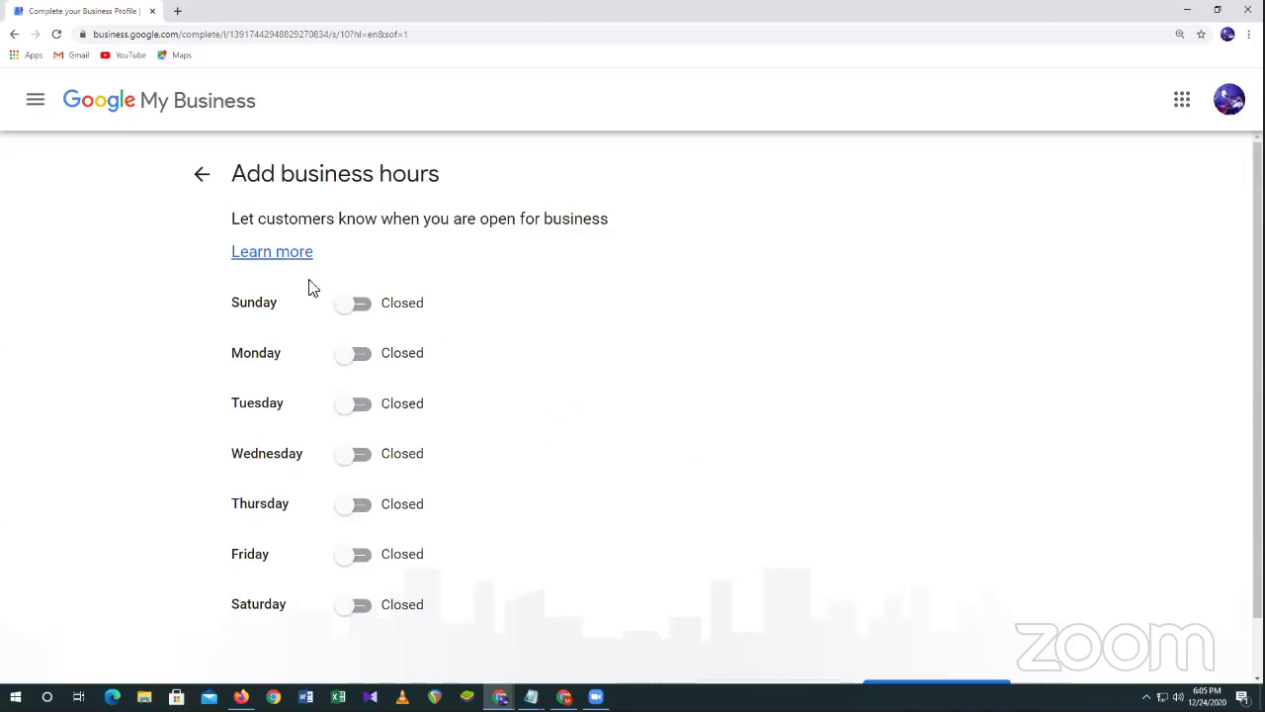
Mark every day from Sunday through Saturday as open
click(360, 305)
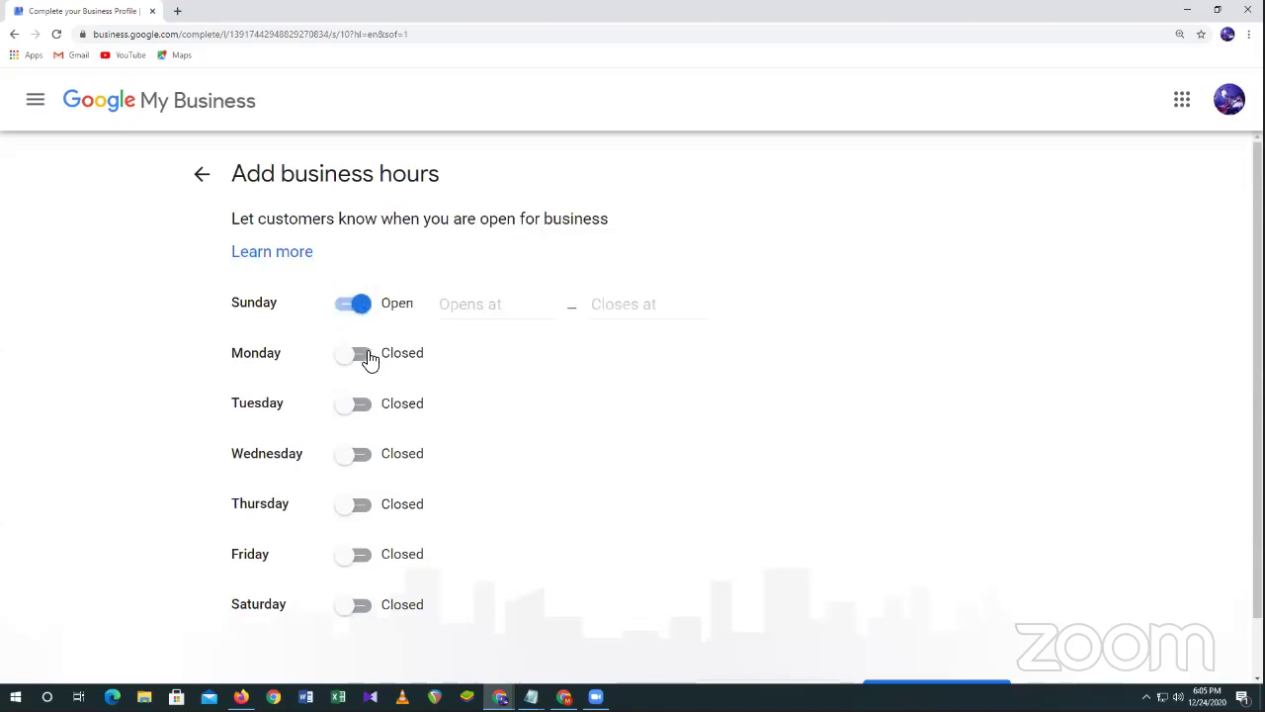
click(361, 356)
click(361, 405)
click(360, 458)
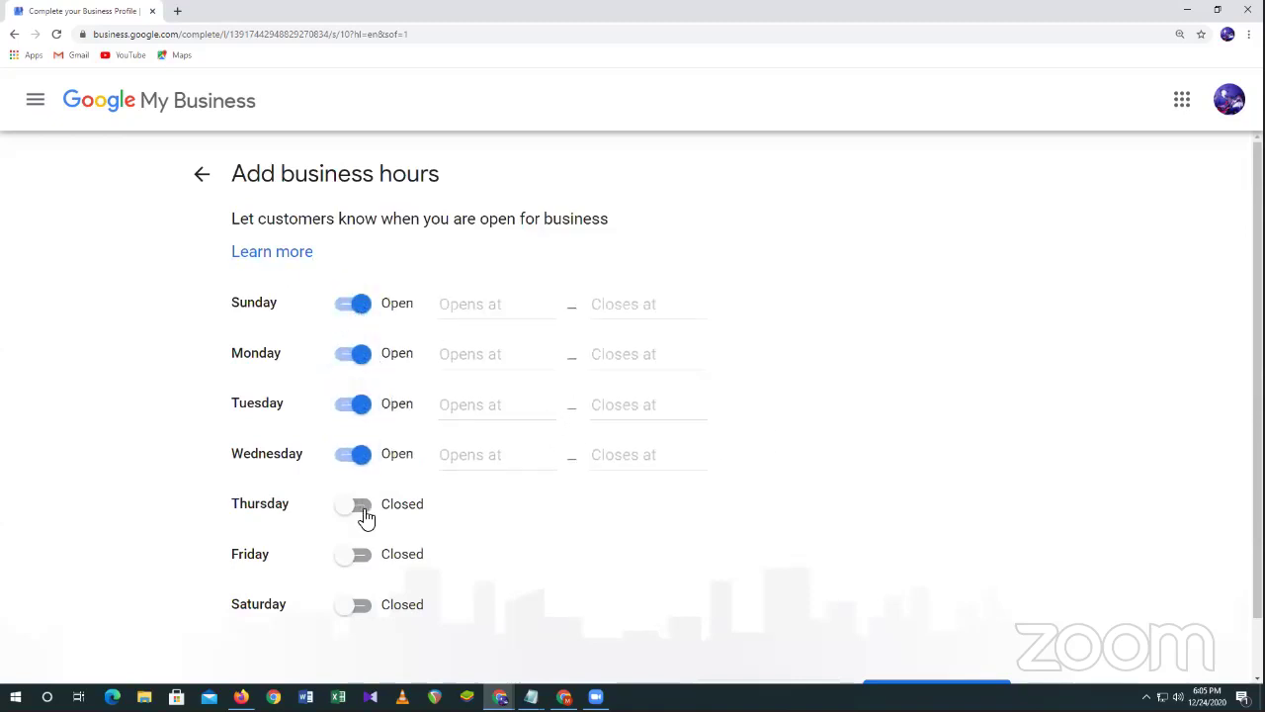
click(362, 507)
click(362, 557)
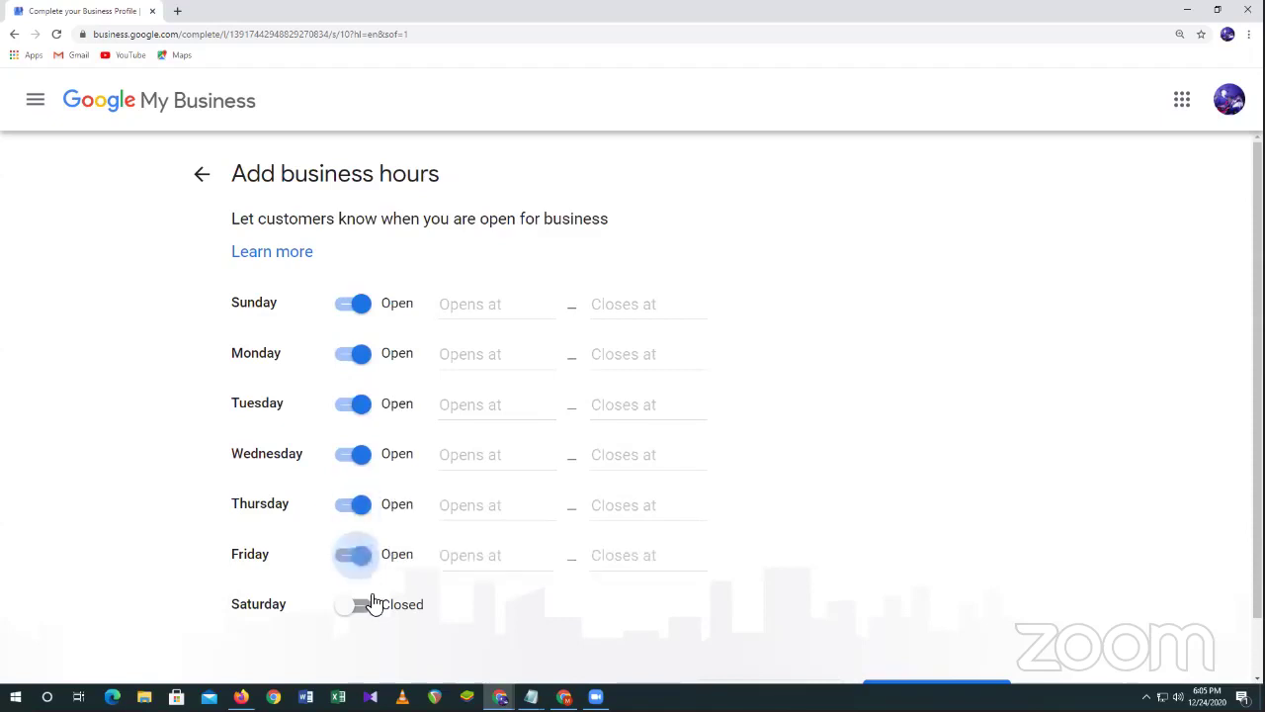
Set Sunday, Monday and Tuesday opening times to 24 hours
click(468, 306)
click(490, 346)
click(492, 348)
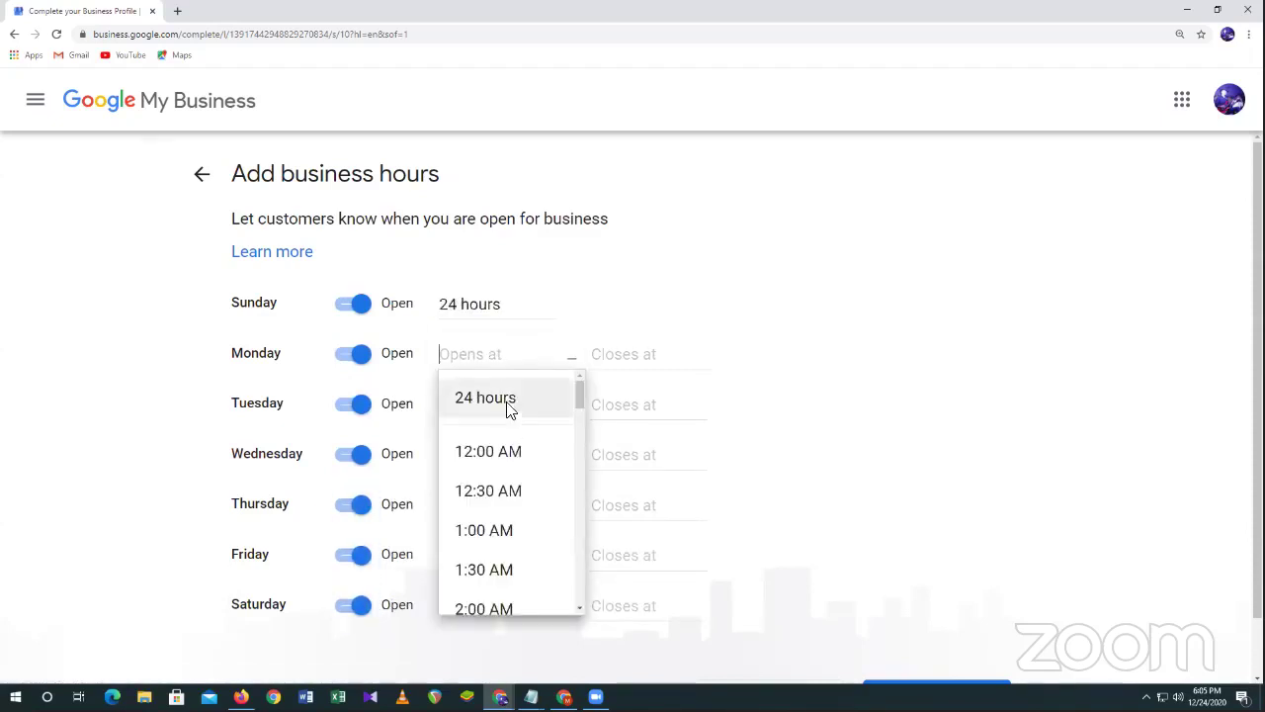
click(506, 399)
click(501, 415)
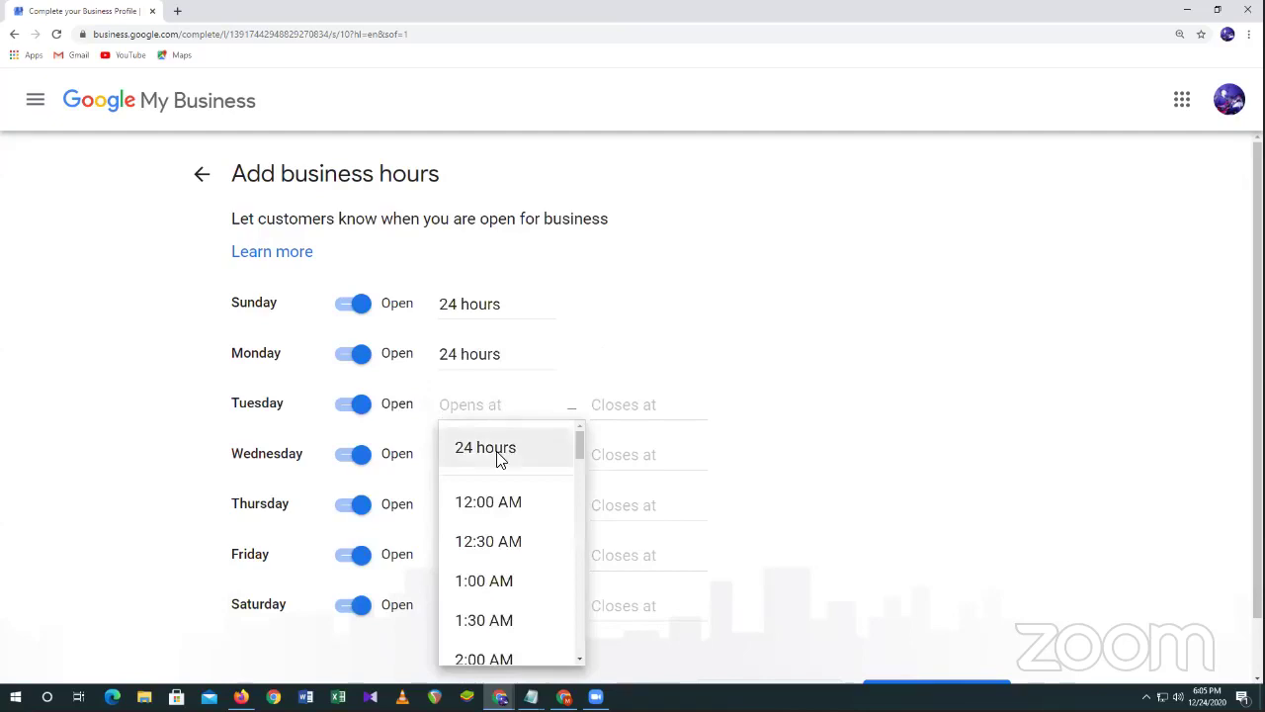
click(497, 449)
Set Wednesday, Thursday, Friday and Saturday opening times to 24 hours
scroll(544, 364, down, 1)
click(497, 389)
click(497, 448)
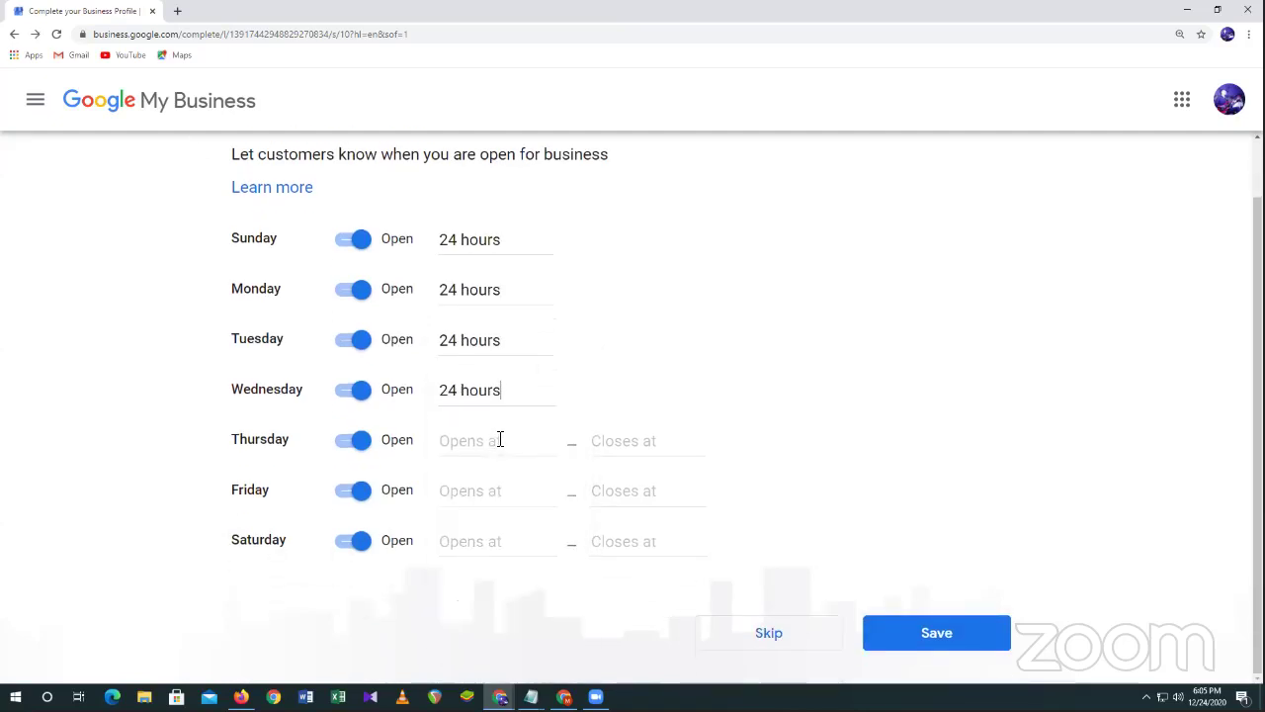
click(499, 440)
click(496, 481)
click(484, 492)
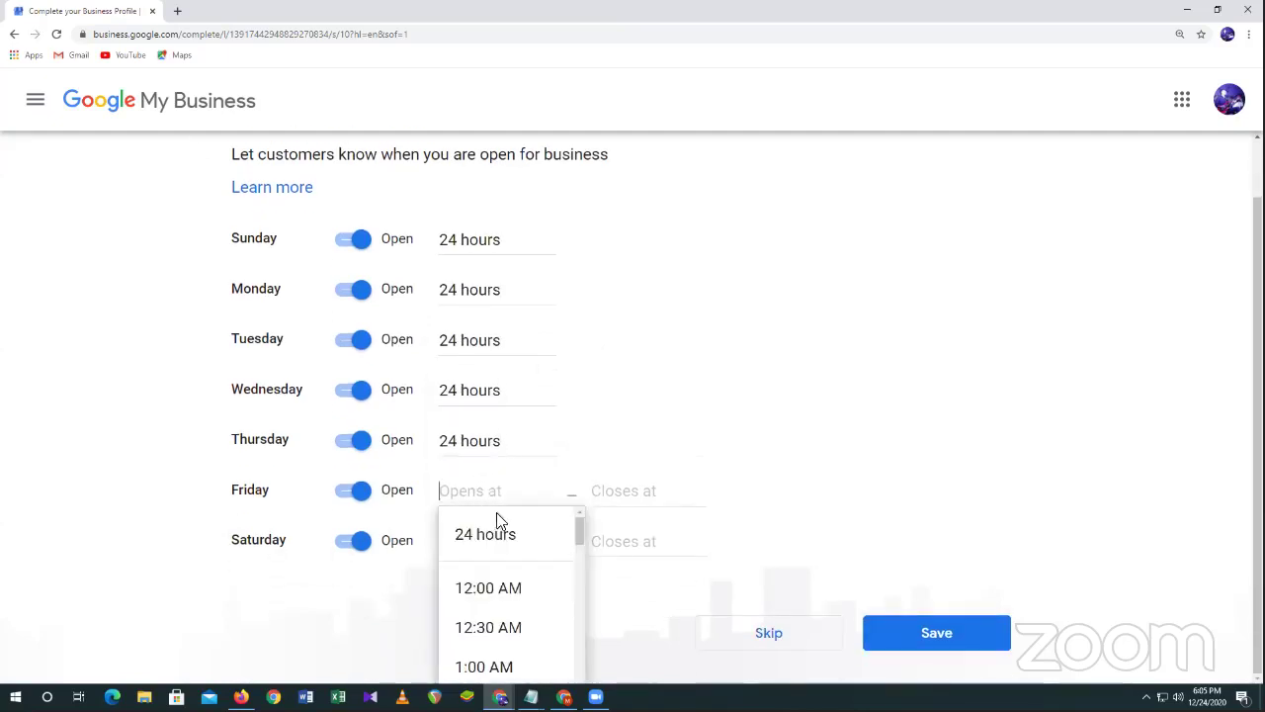
click(488, 531)
click(489, 542)
click(491, 587)
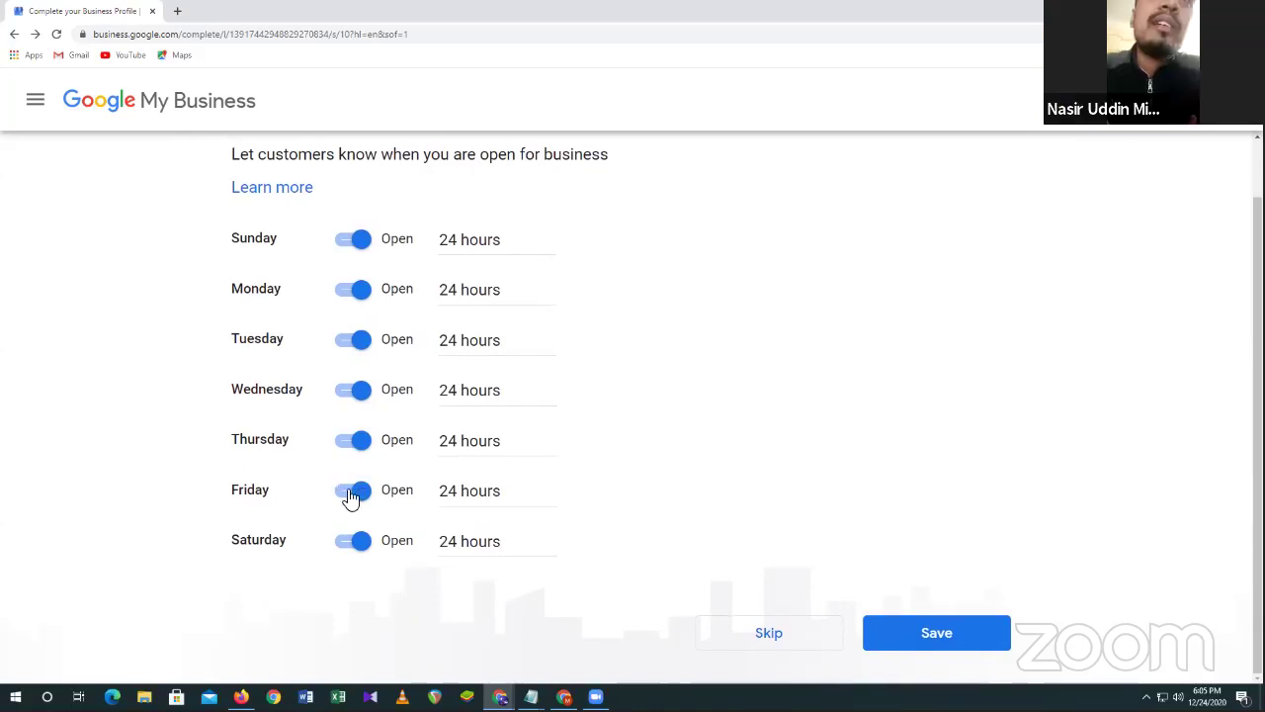
Mark Friday as closed and save the weekly business hours
click(349, 497)
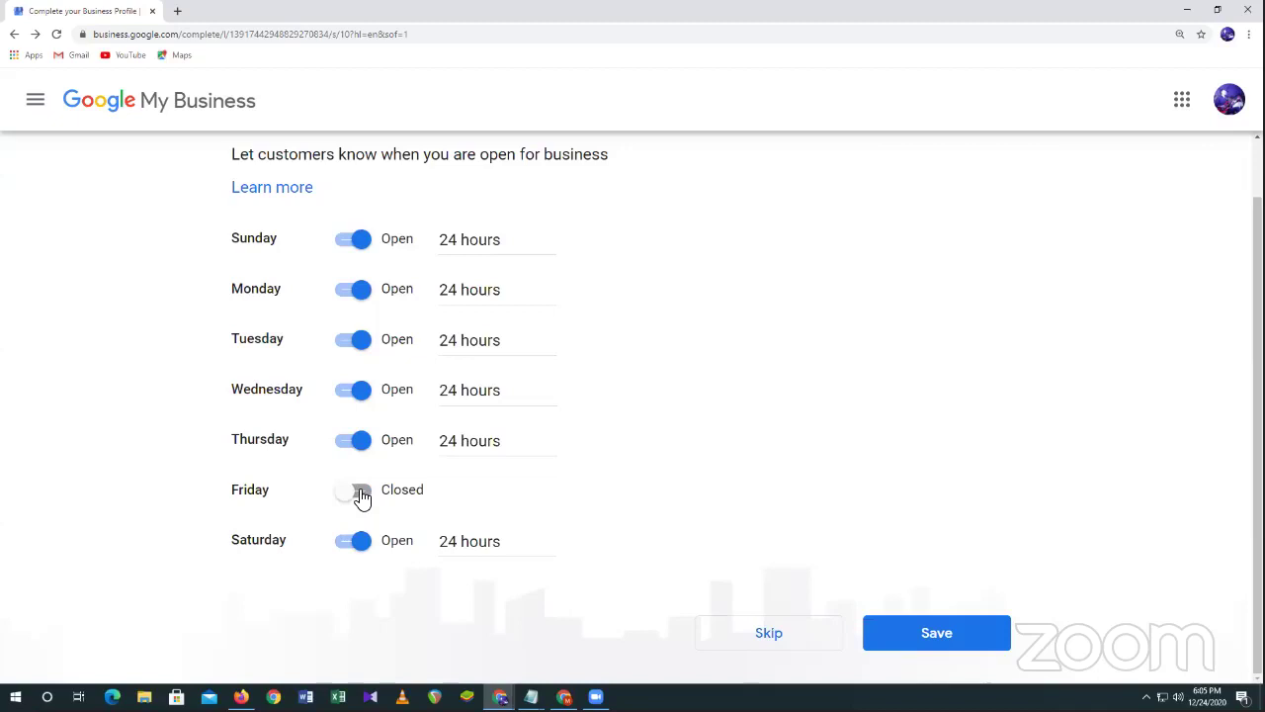
click(362, 497)
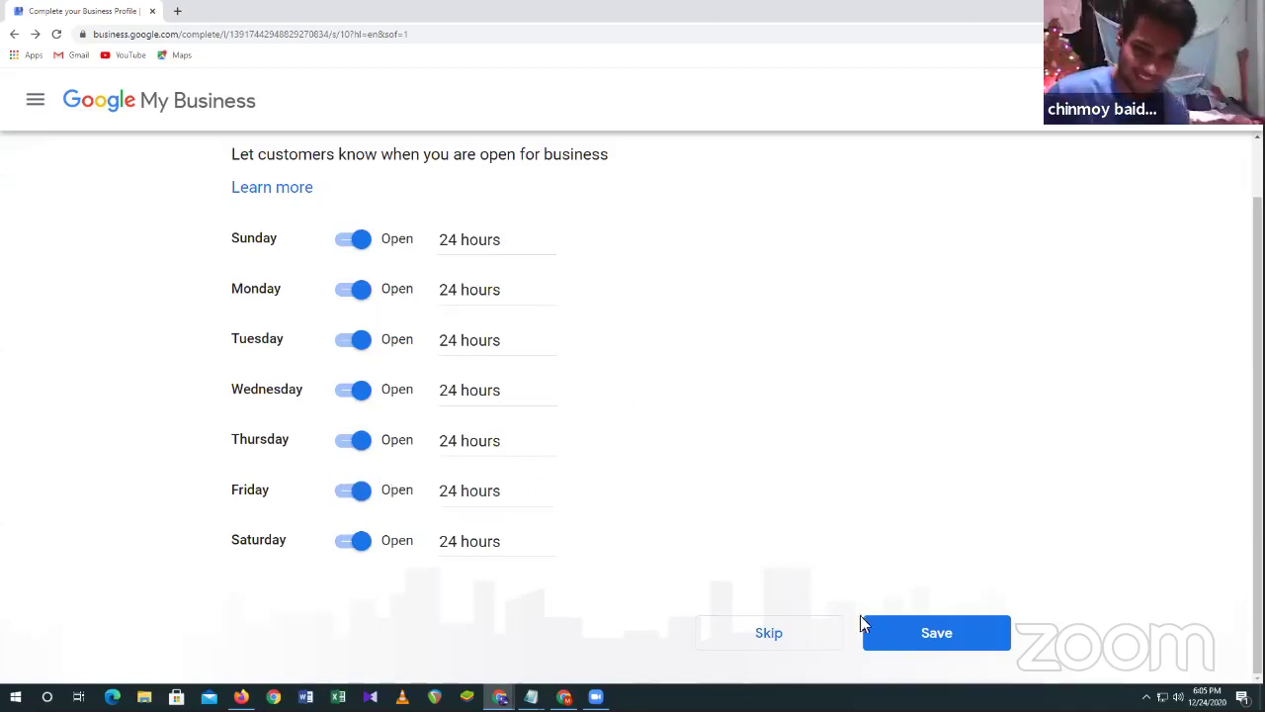
click(353, 497)
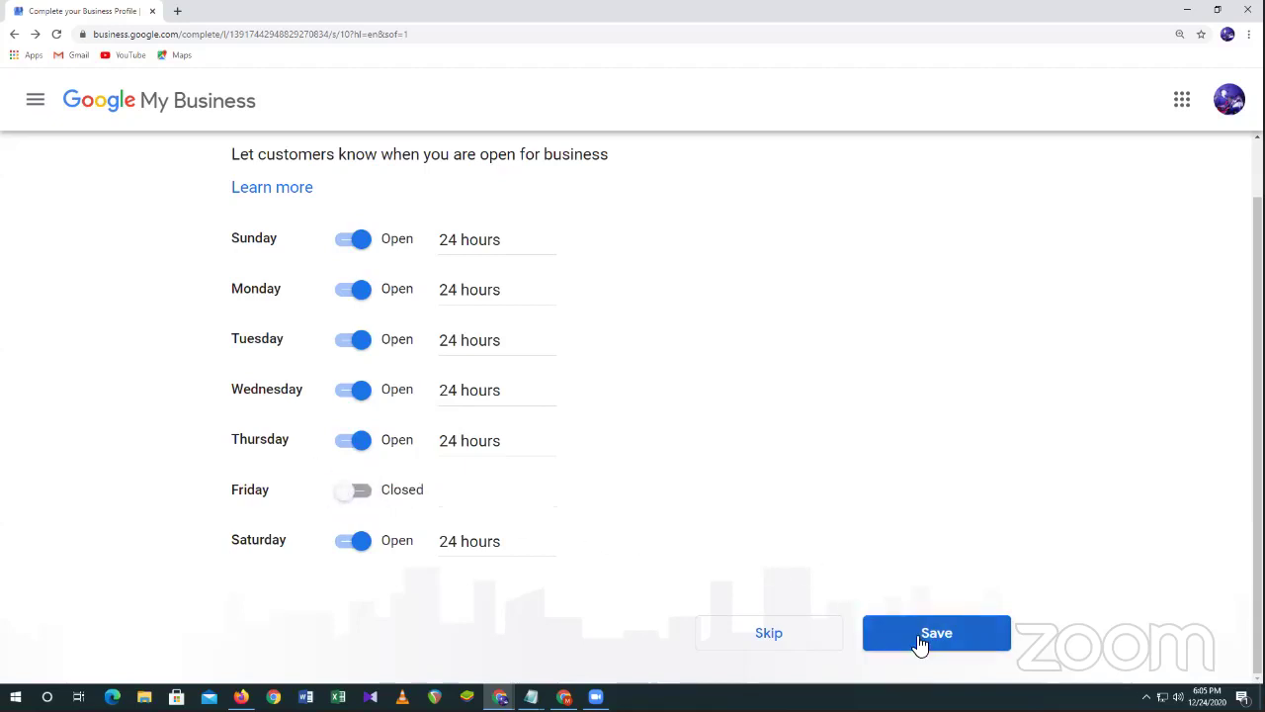
click(919, 640)
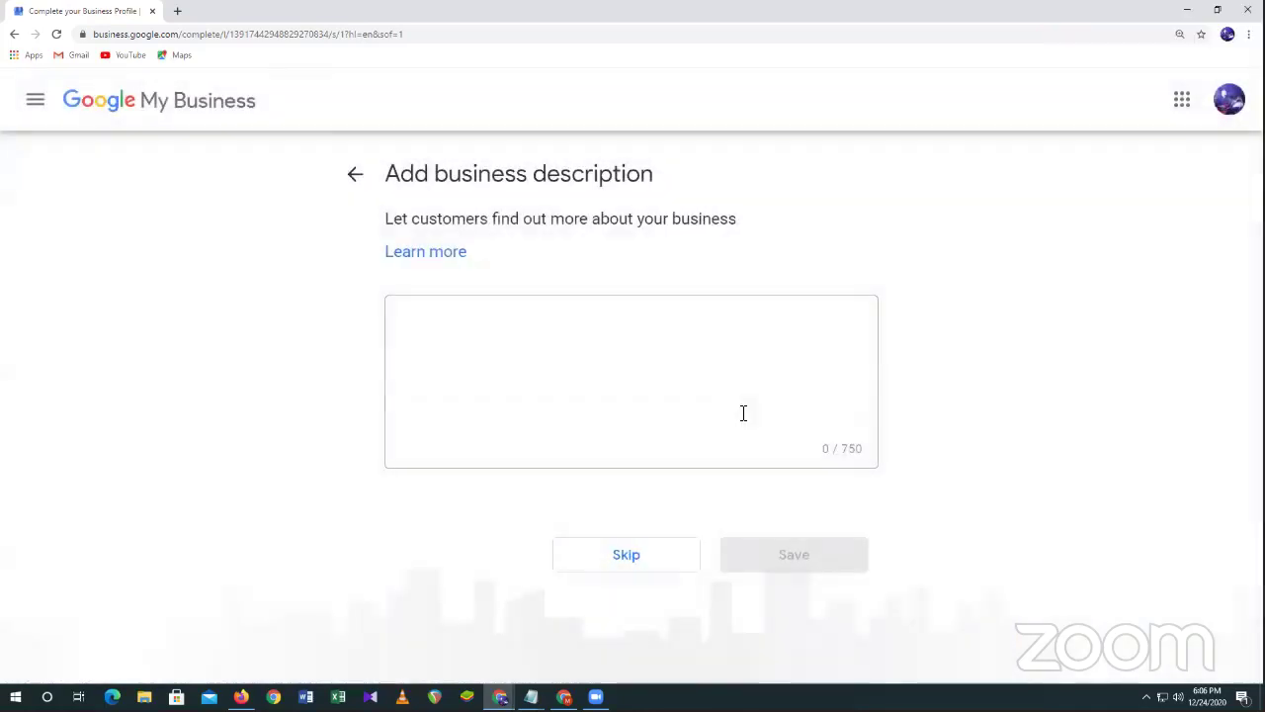
Bring up the description notes file in Notepad and begin selecting its text
click(468, 374)
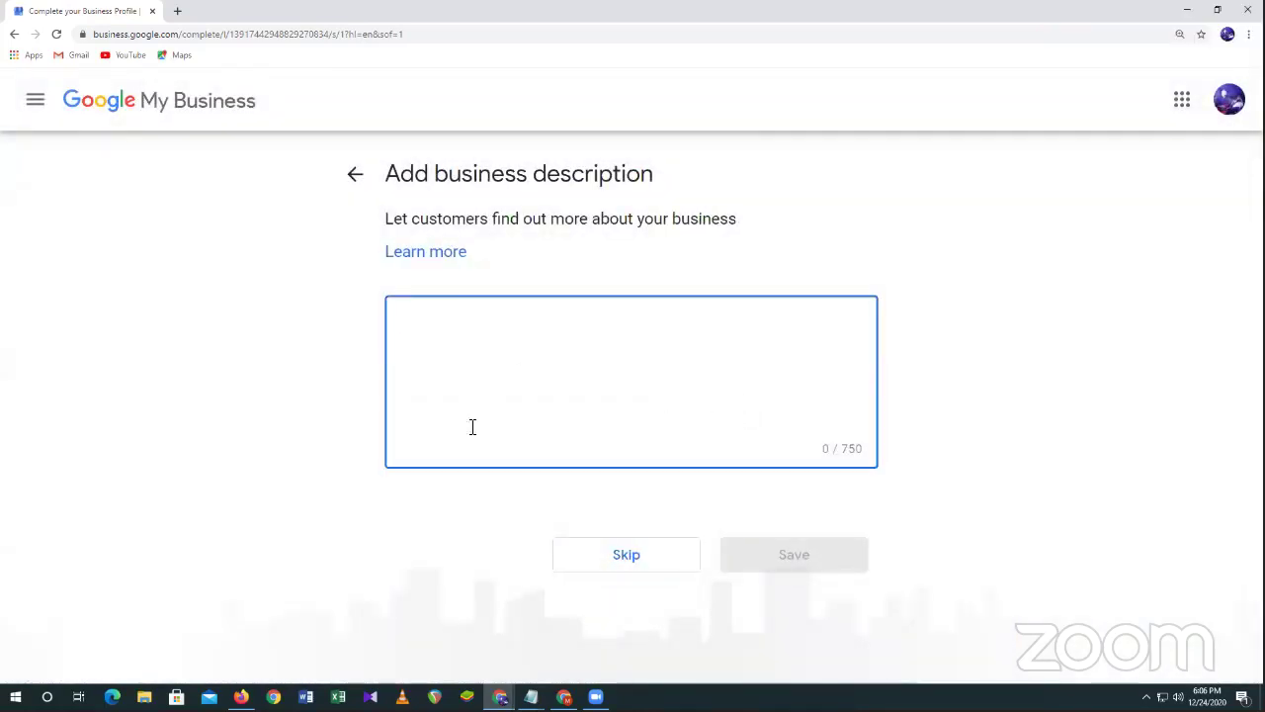
click(531, 696)
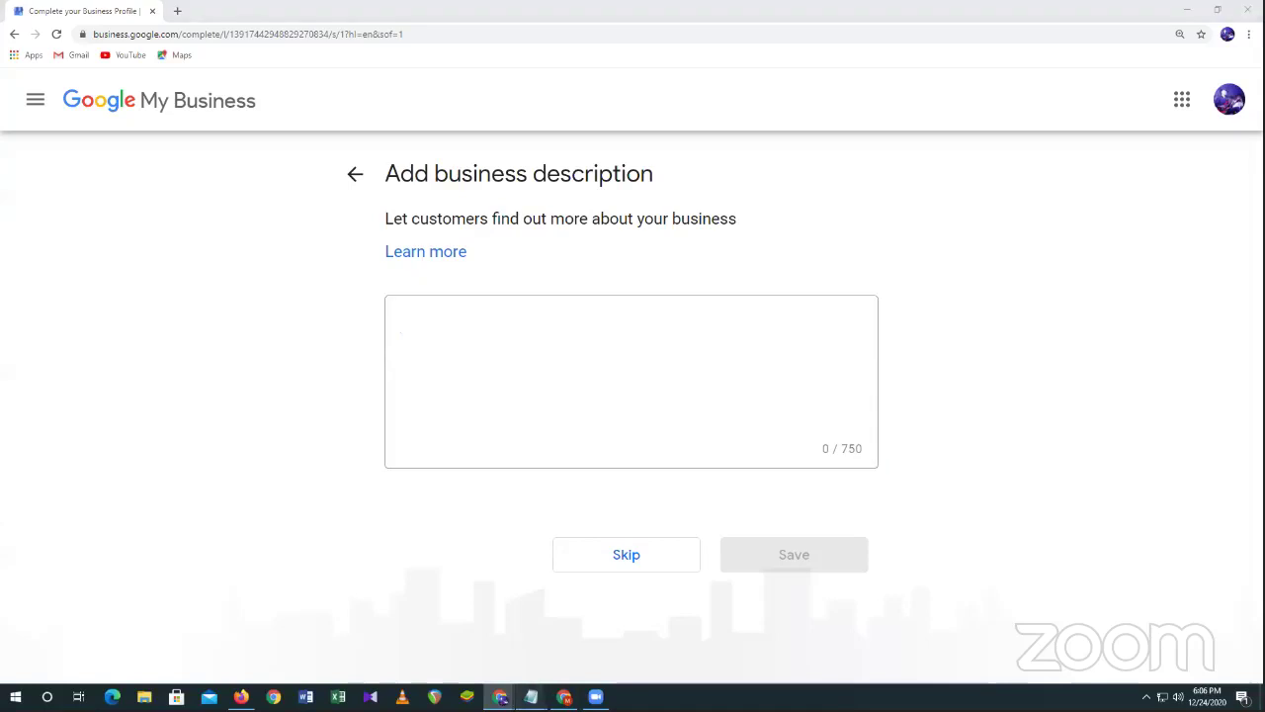
click(491, 638)
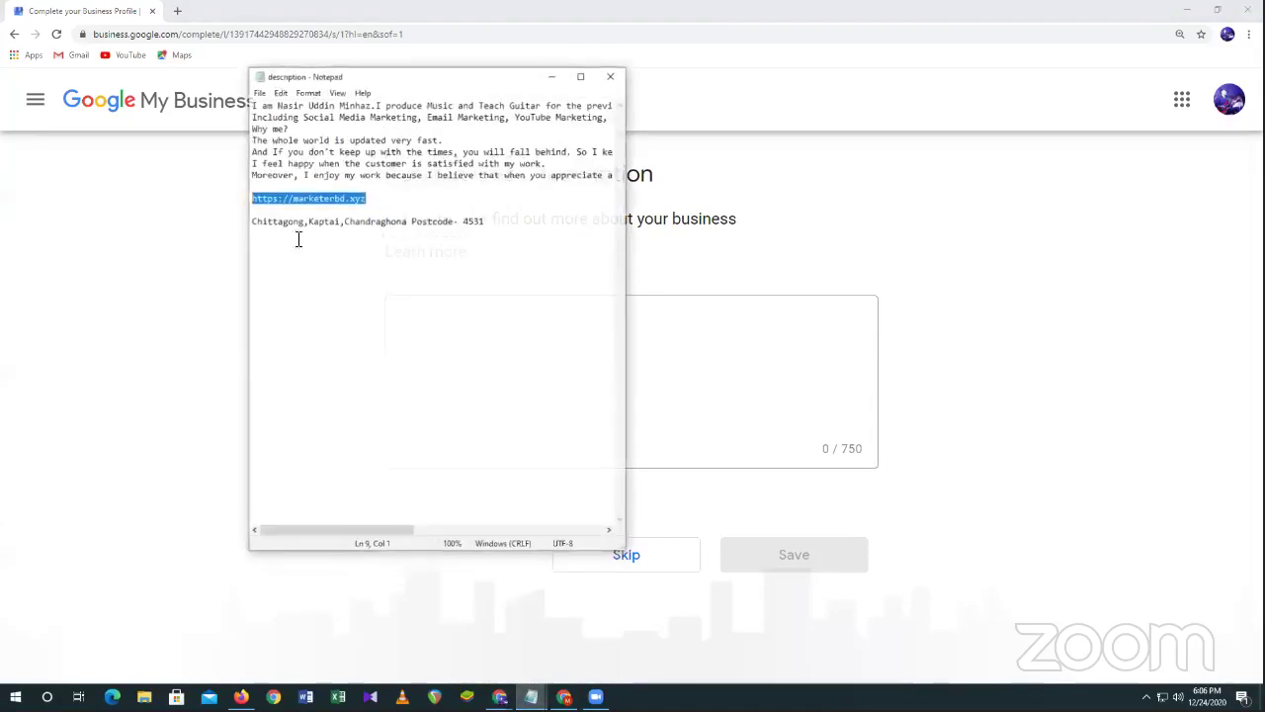
click(599, 173)
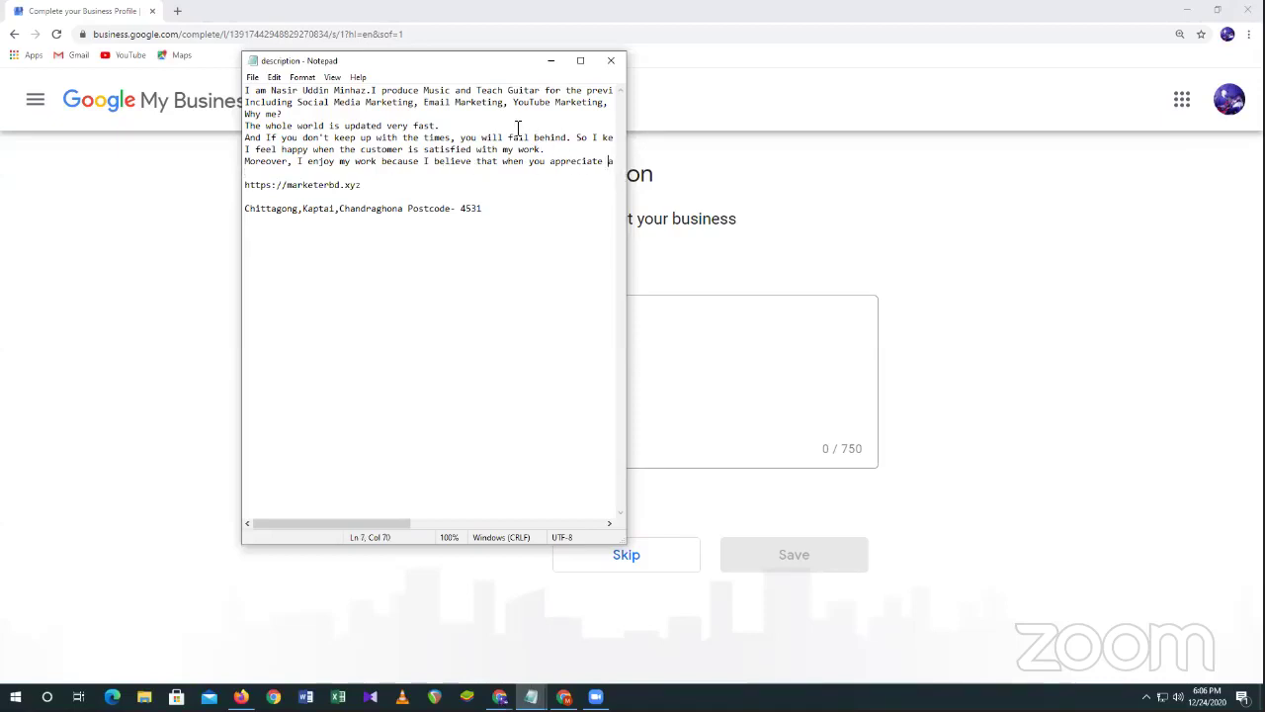
drag(609, 163, 492, 102)
drag(612, 162, 454, 89)
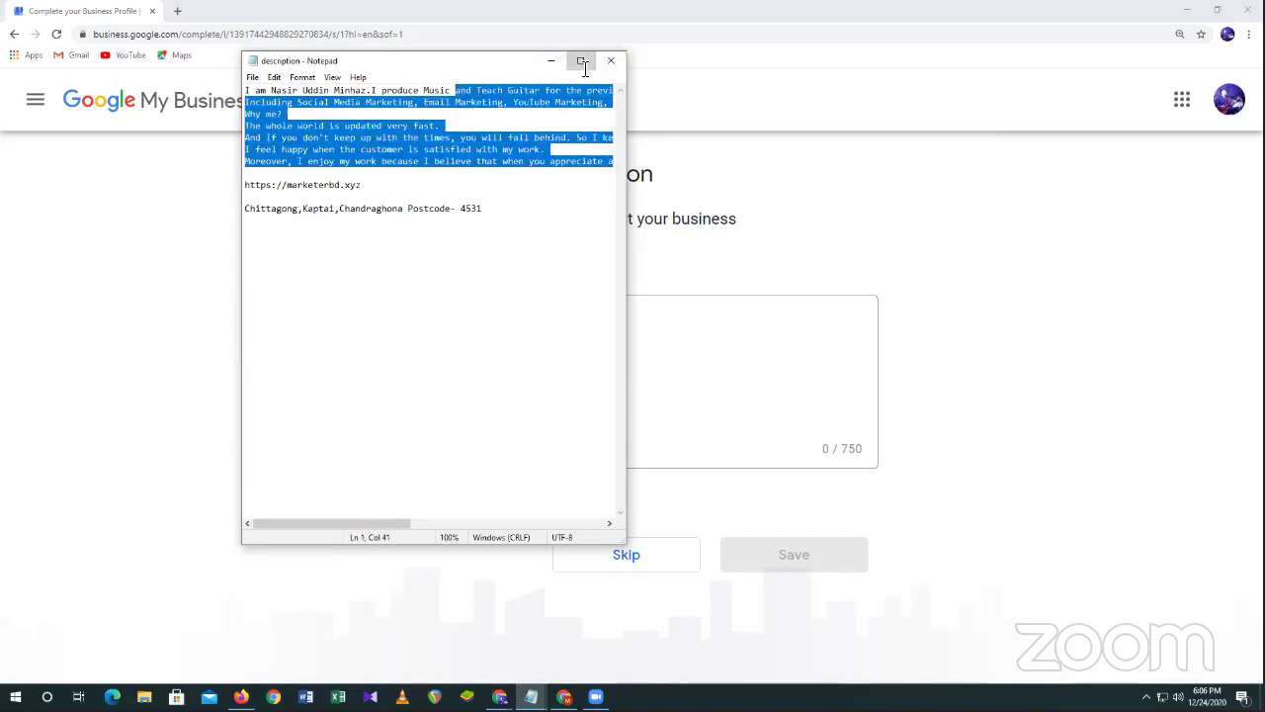
Maximize Notepad, copy the whole description paragraph, and return to the setup page
click(581, 61)
drag(593, 107, 3, 33)
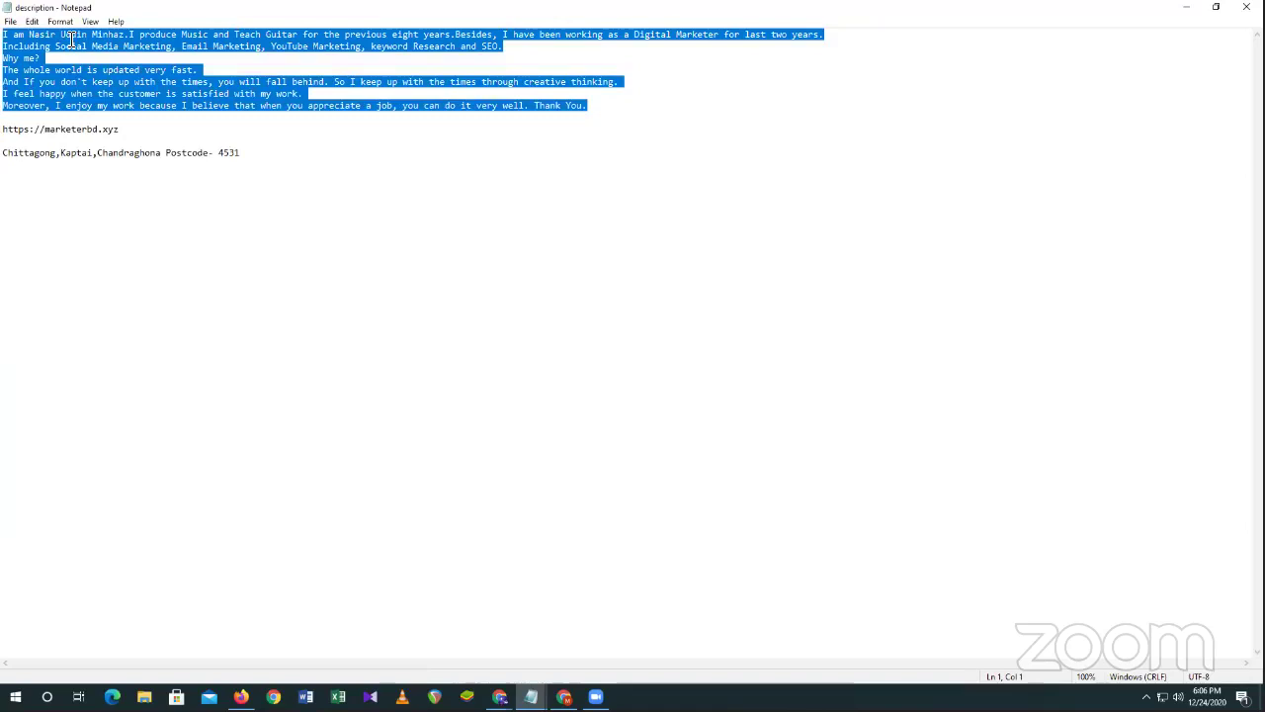
right_click(71, 40)
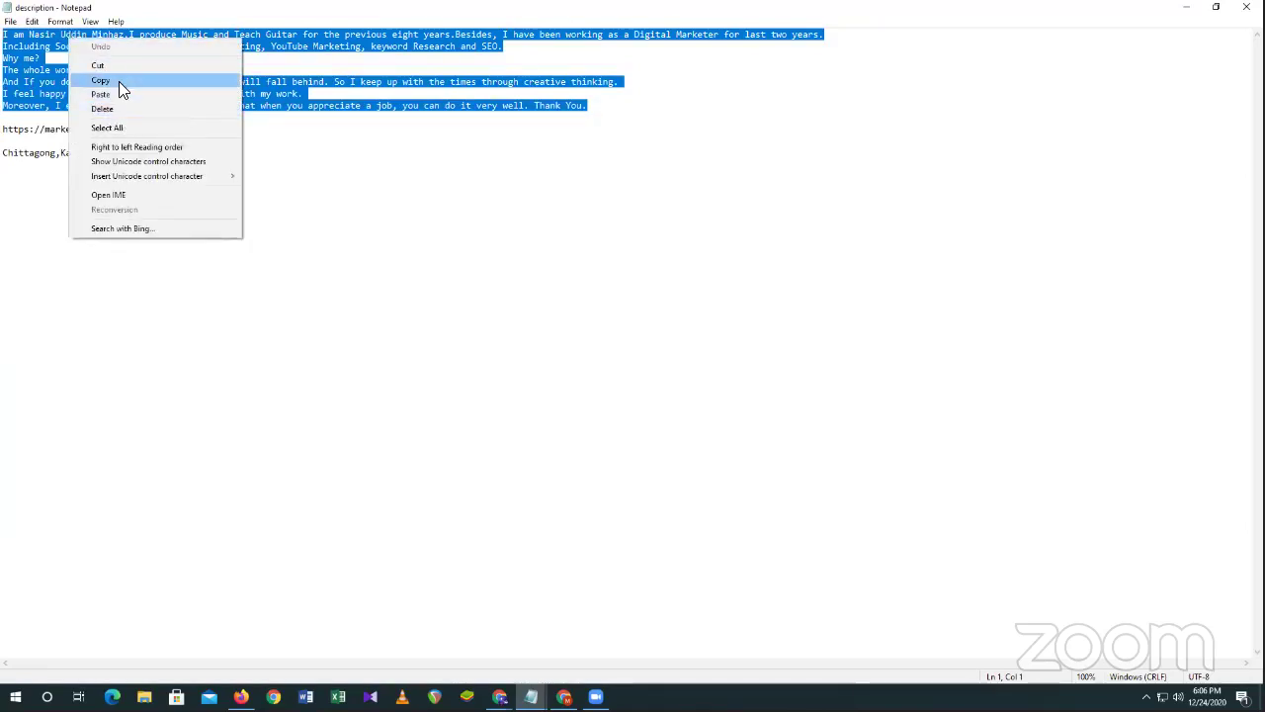
click(119, 81)
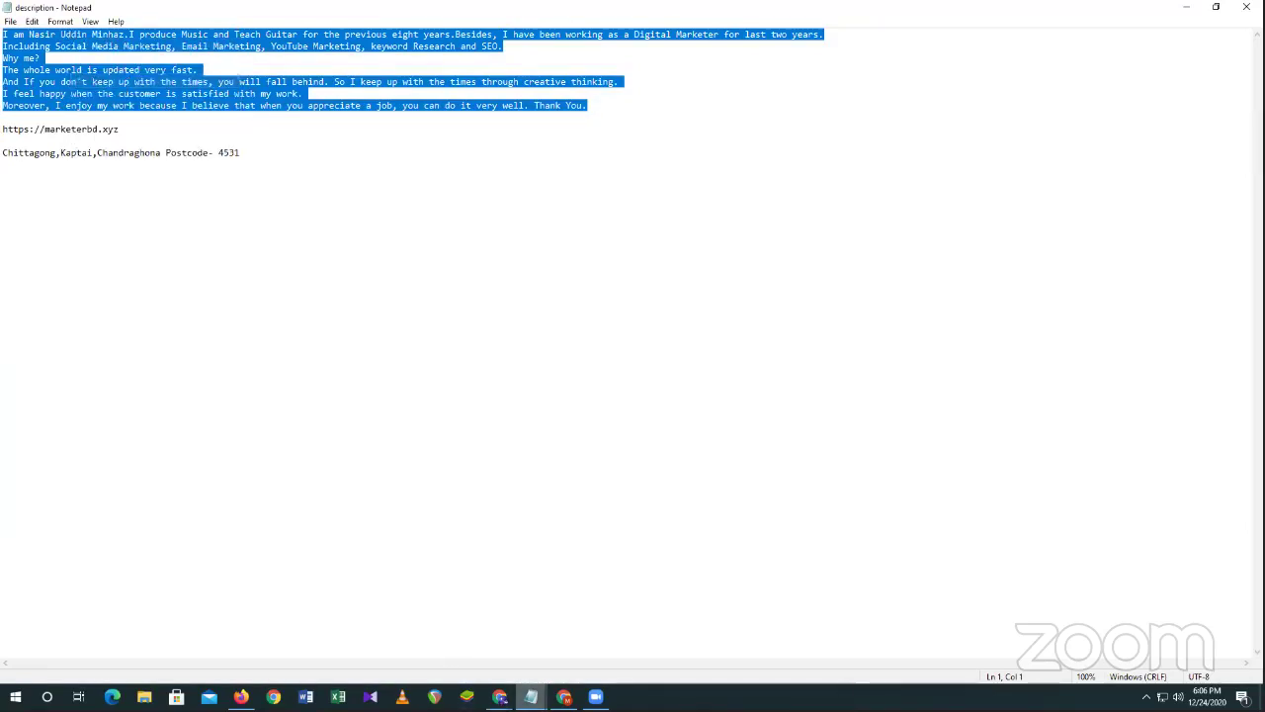
click(500, 696)
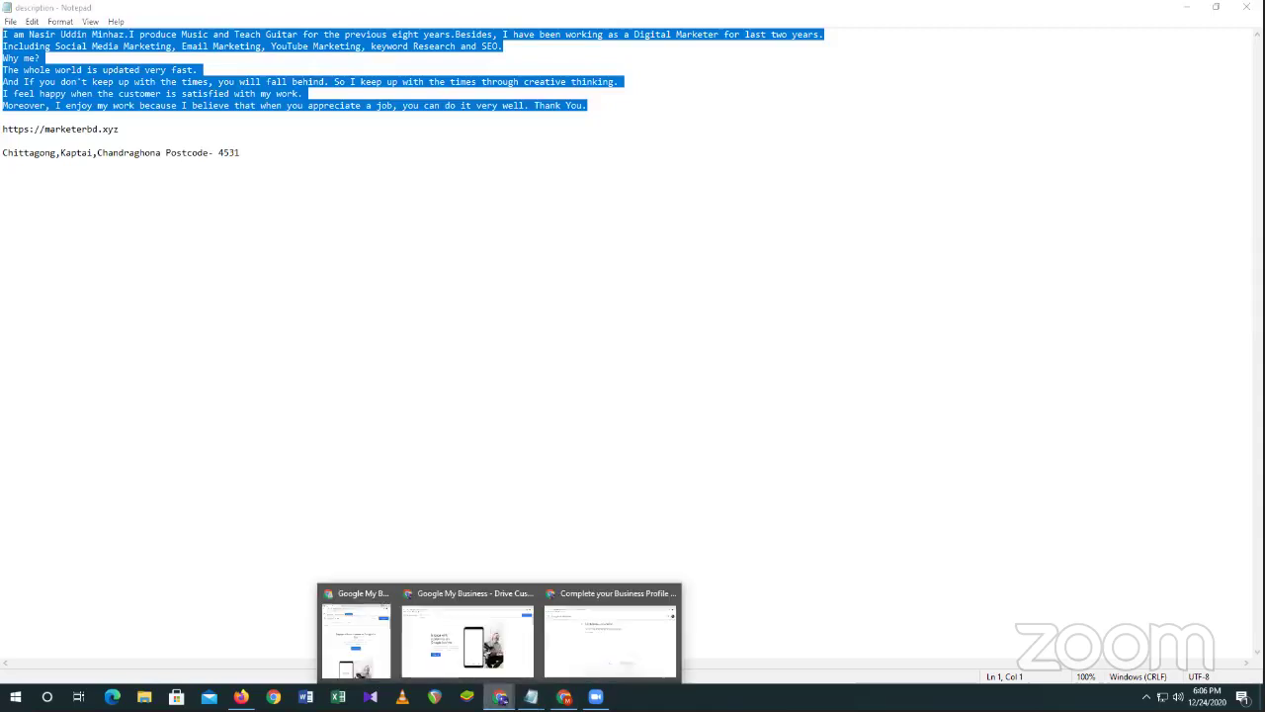
click(592, 658)
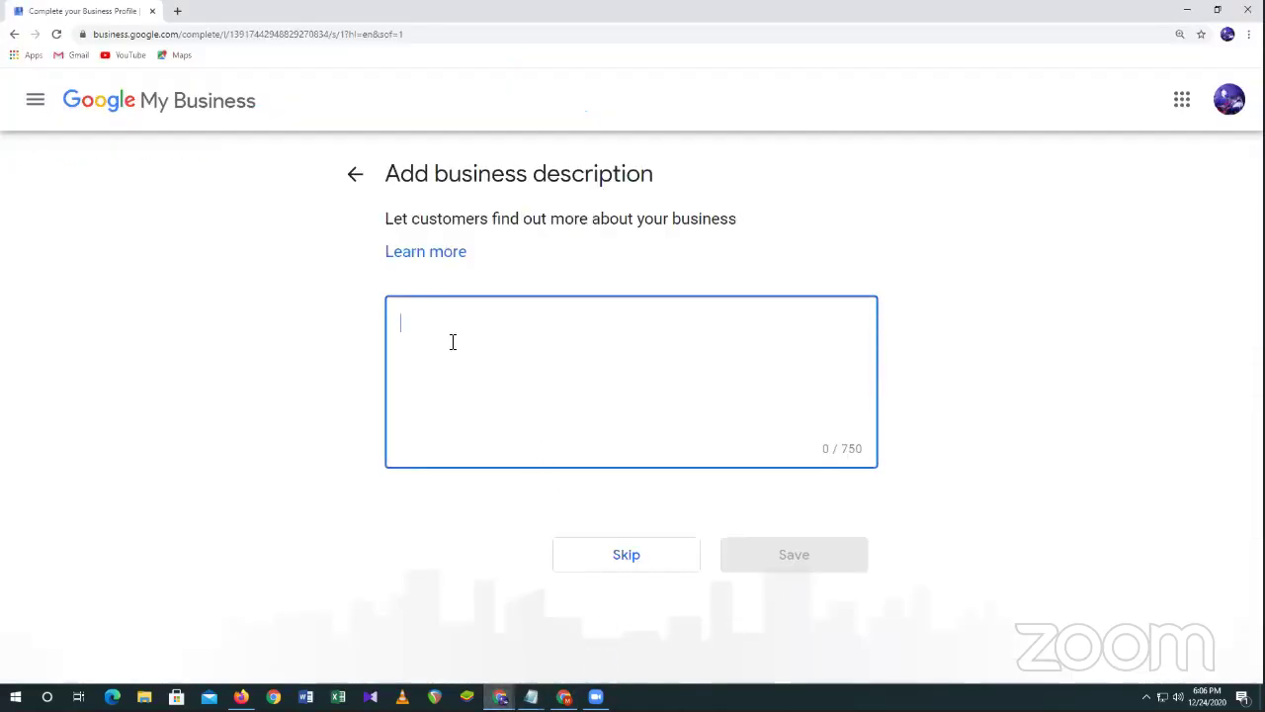
Paste the copied description into the business description box
key(ctrl+v)
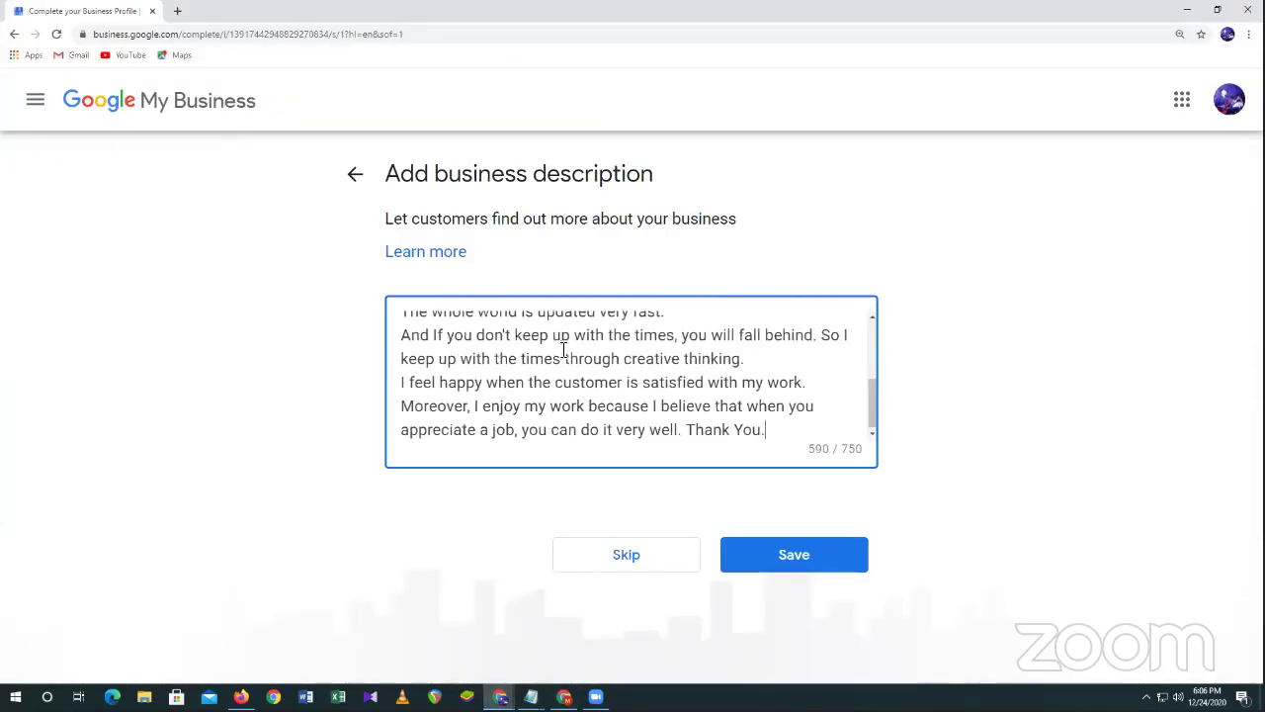
scroll(740, 401, up, 2)
scroll(739, 398, down, 1)
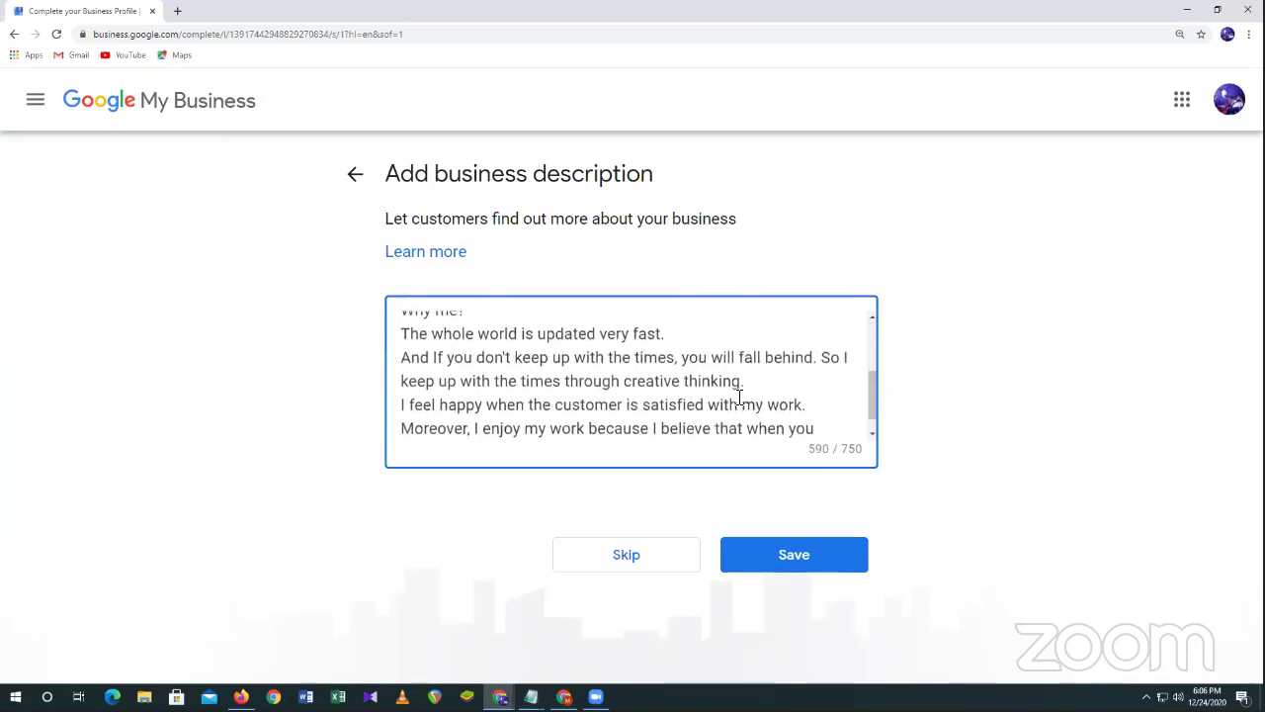
scroll(739, 397, up, 1)
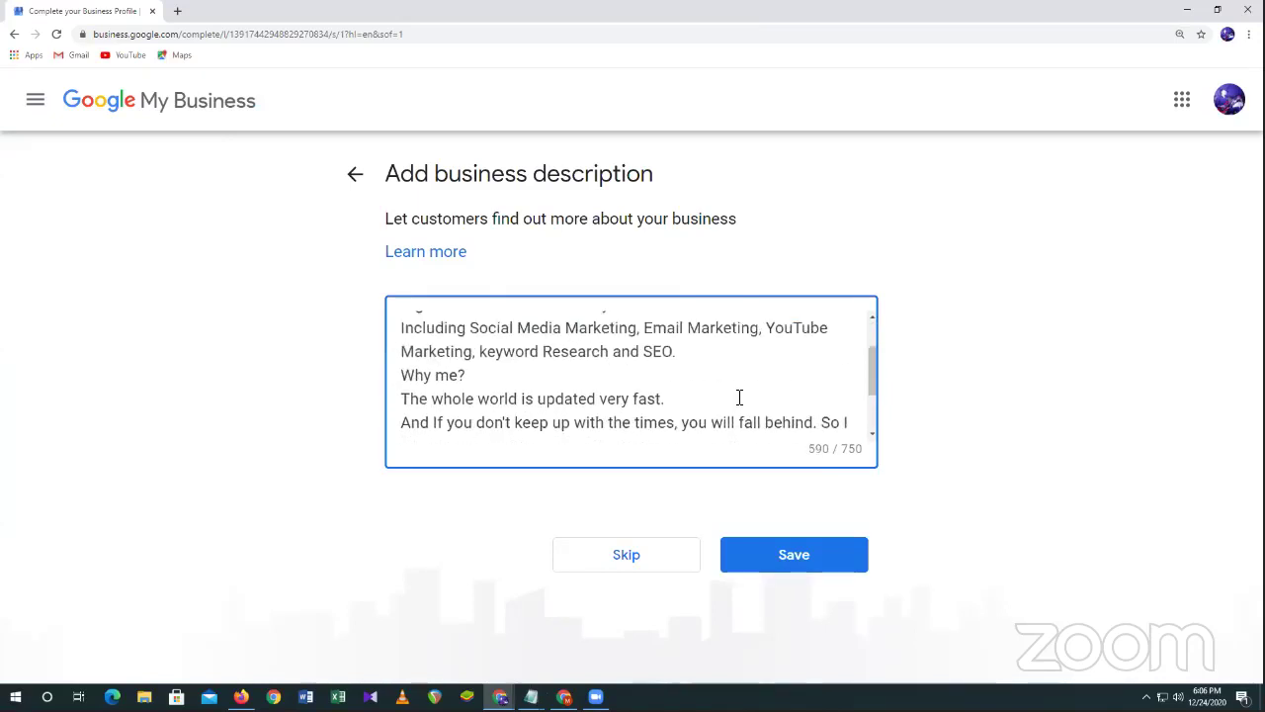
scroll(740, 397, up, 2)
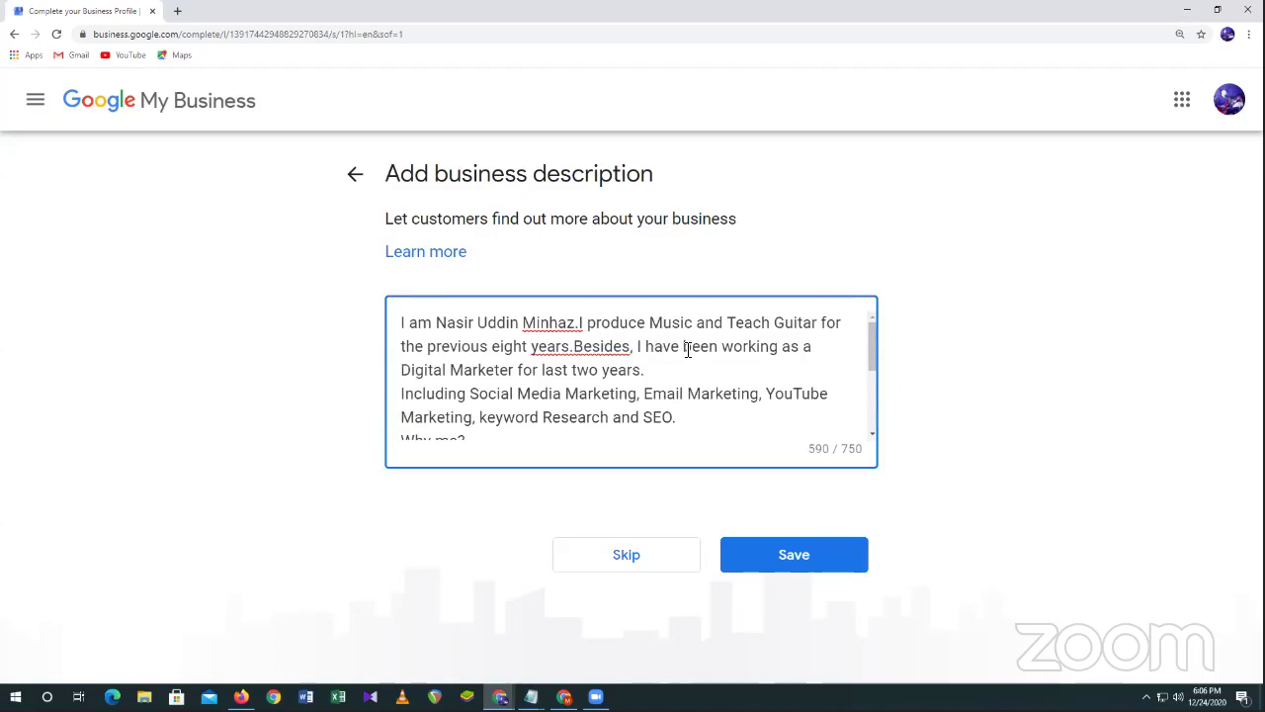
Insert the missing spaces after the first sentences and 'years.', then save the description
click(581, 324)
click(573, 346)
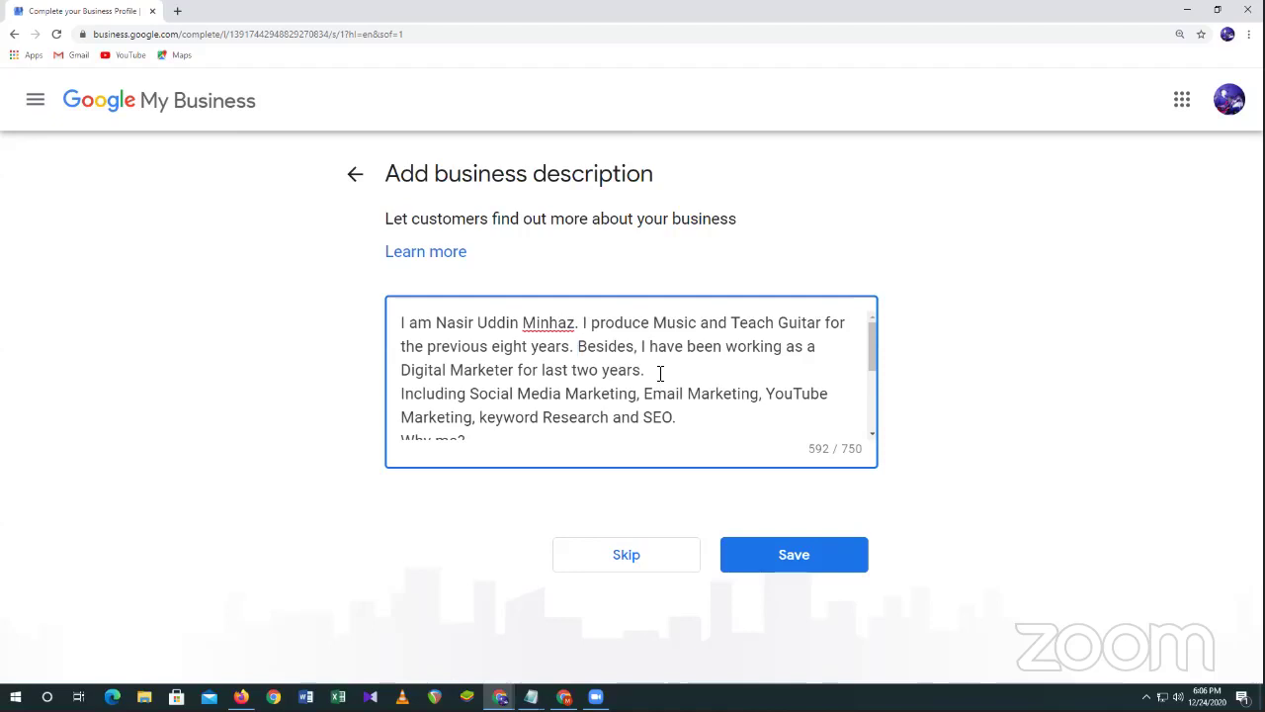
scroll(660, 374, down, 5)
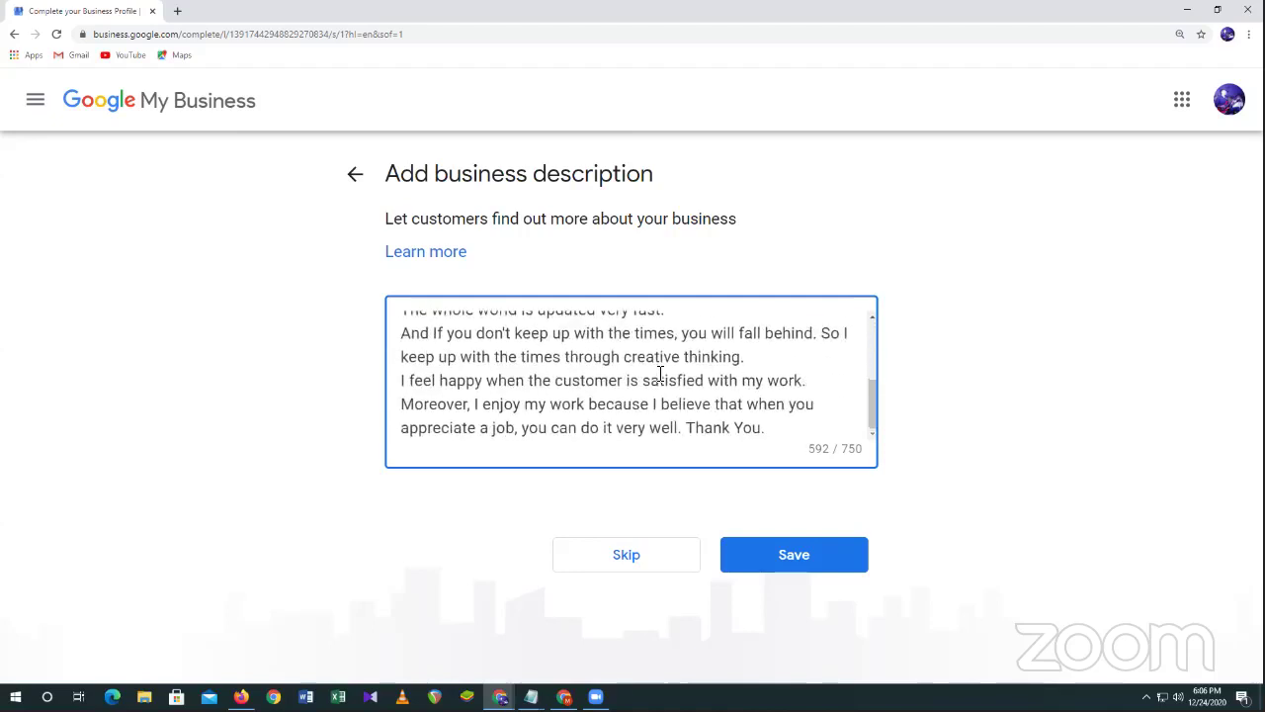
scroll(712, 395, up, 5)
scroll(762, 418, down, 5)
scroll(762, 418, up, 5)
click(780, 560)
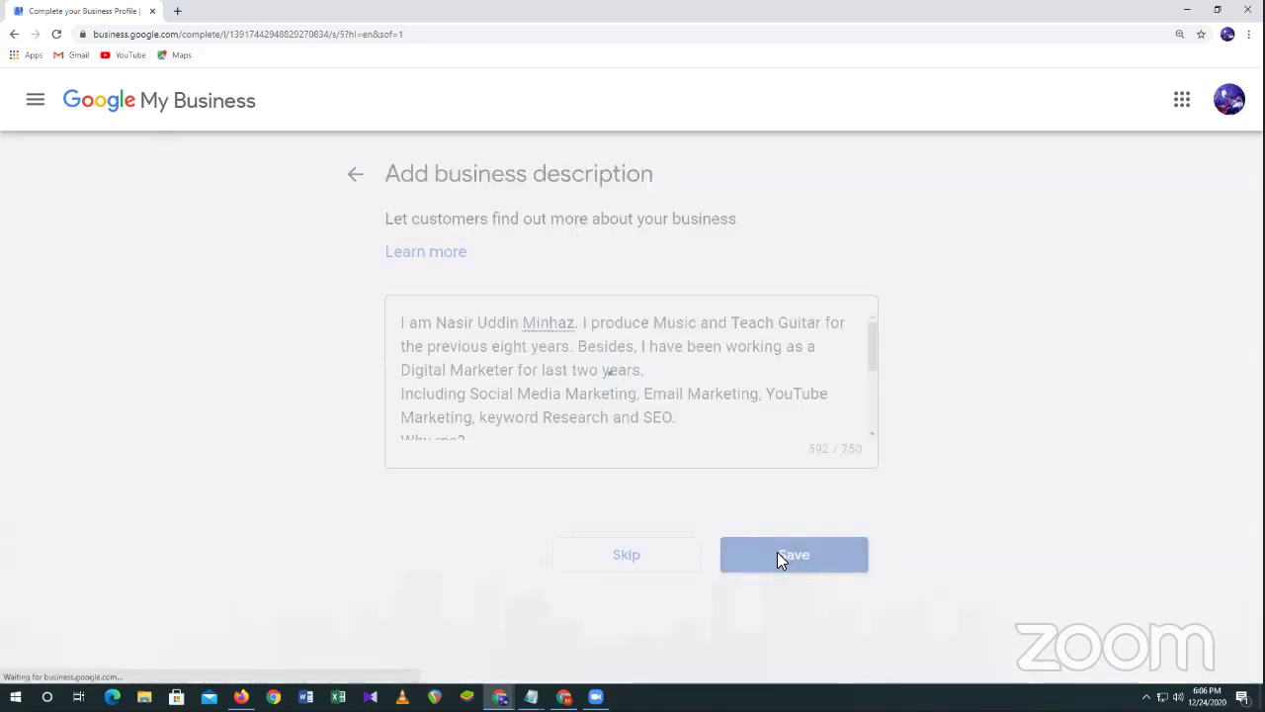
scroll(485, 263, down, 2)
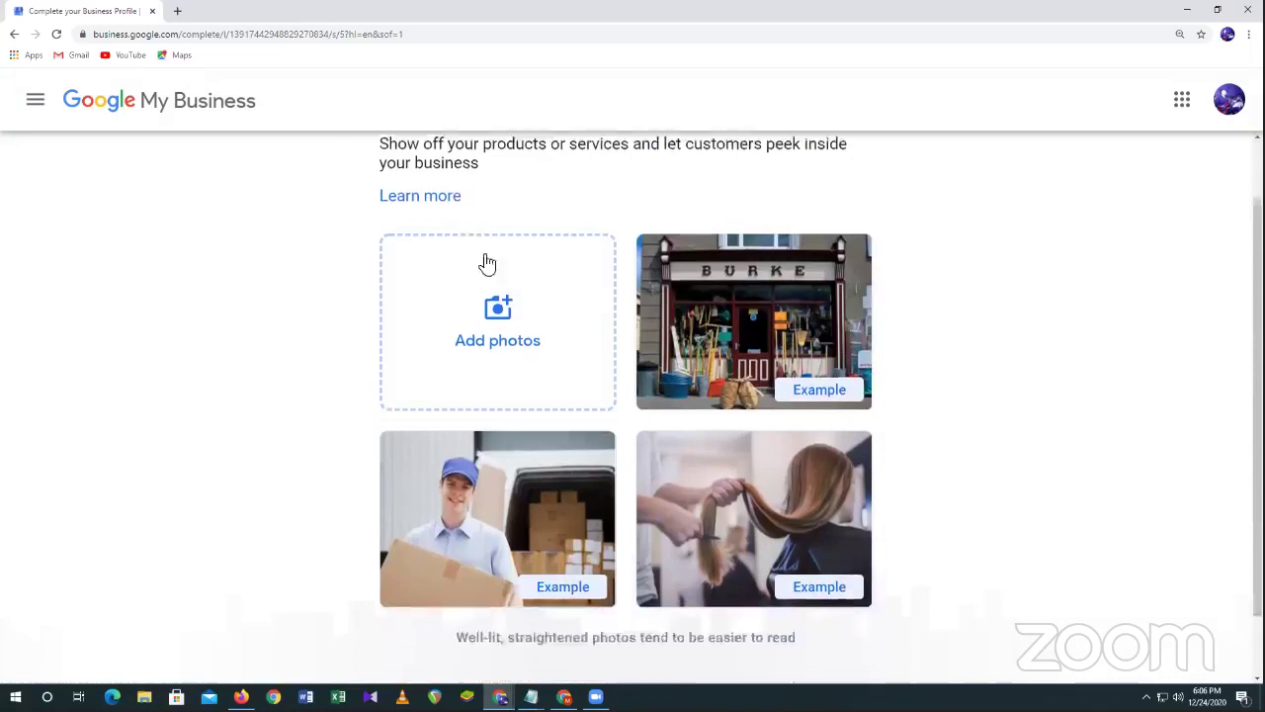
Upload the guitarist photo from the Desktop as a business photo
click(491, 264)
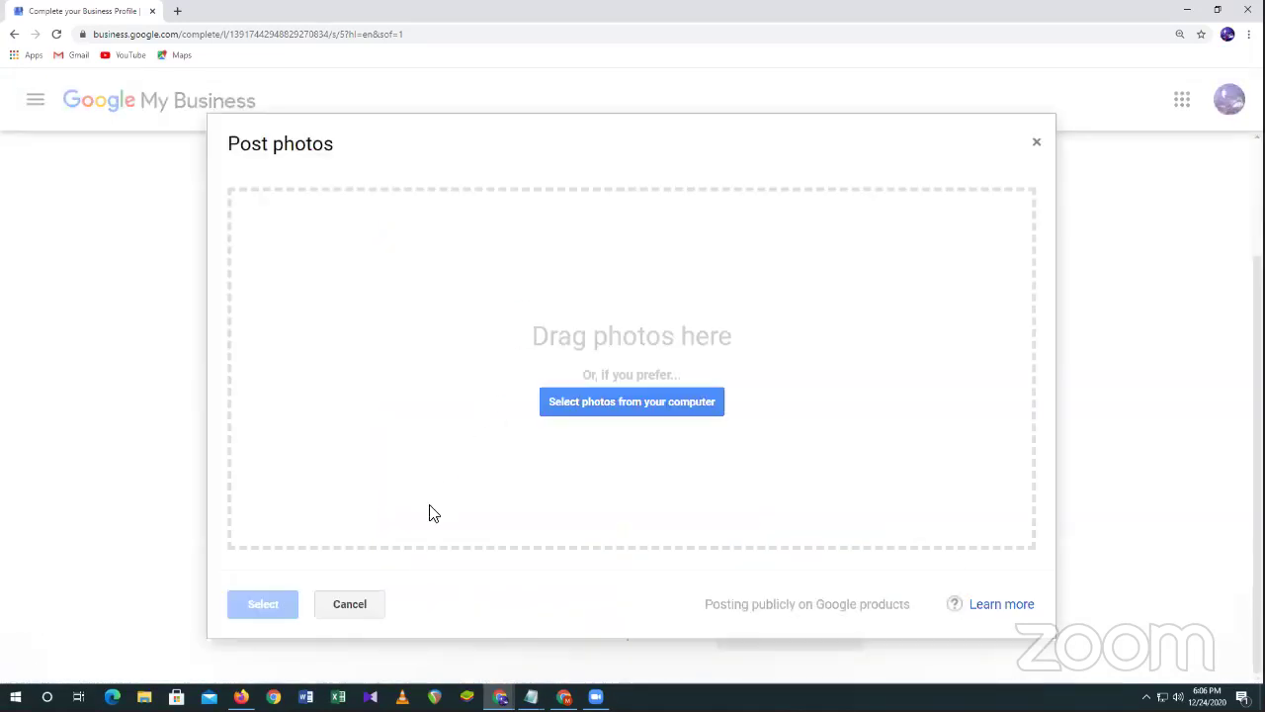
click(634, 403)
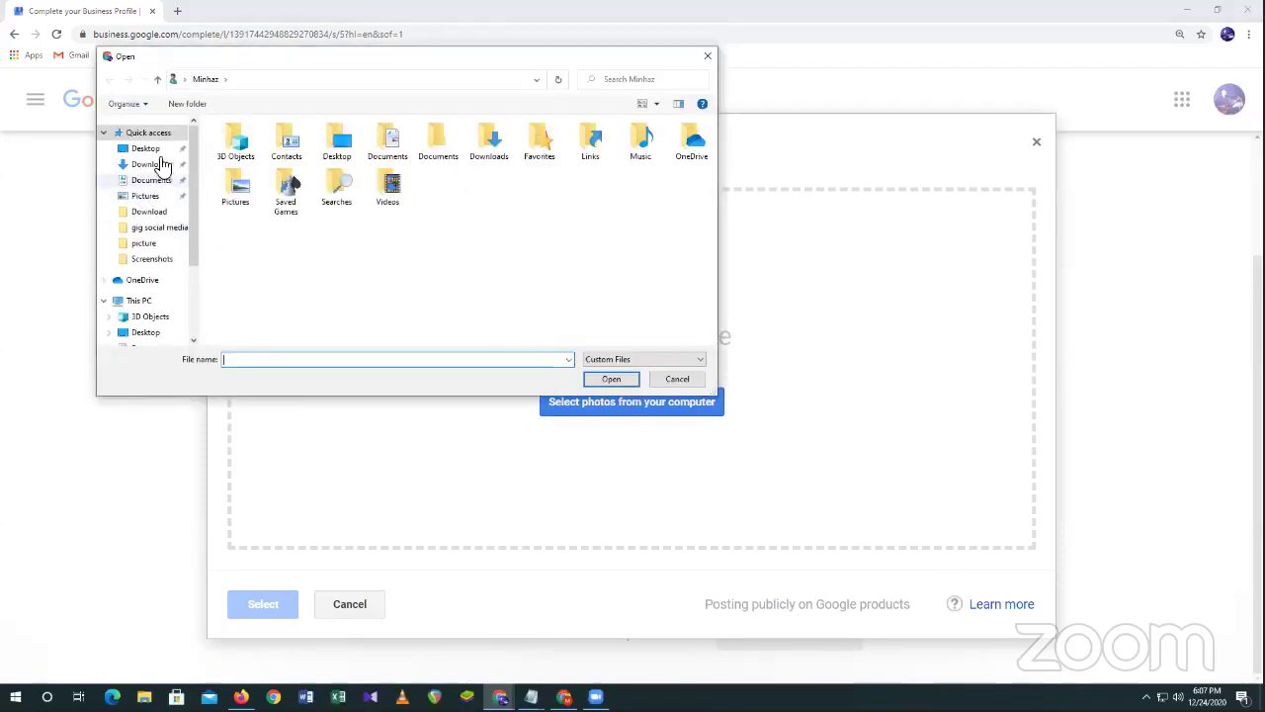
click(158, 149)
scroll(409, 263, down, 3)
click(386, 222)
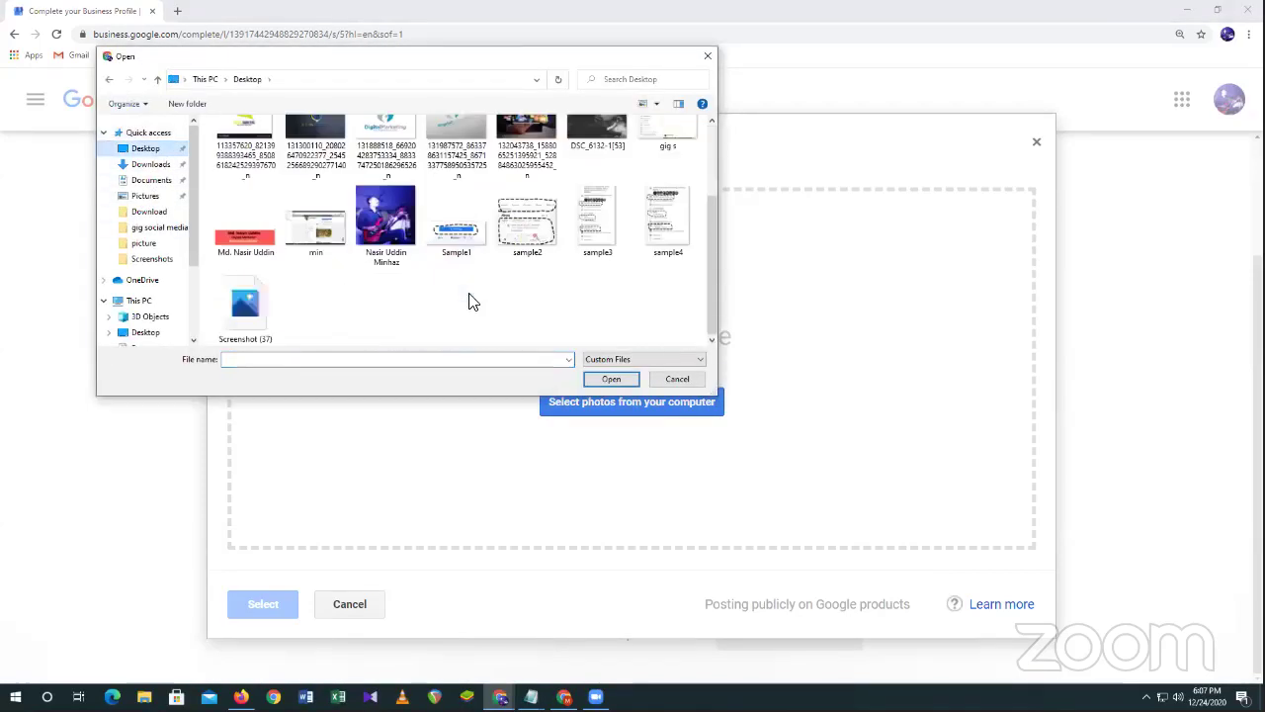
click(610, 379)
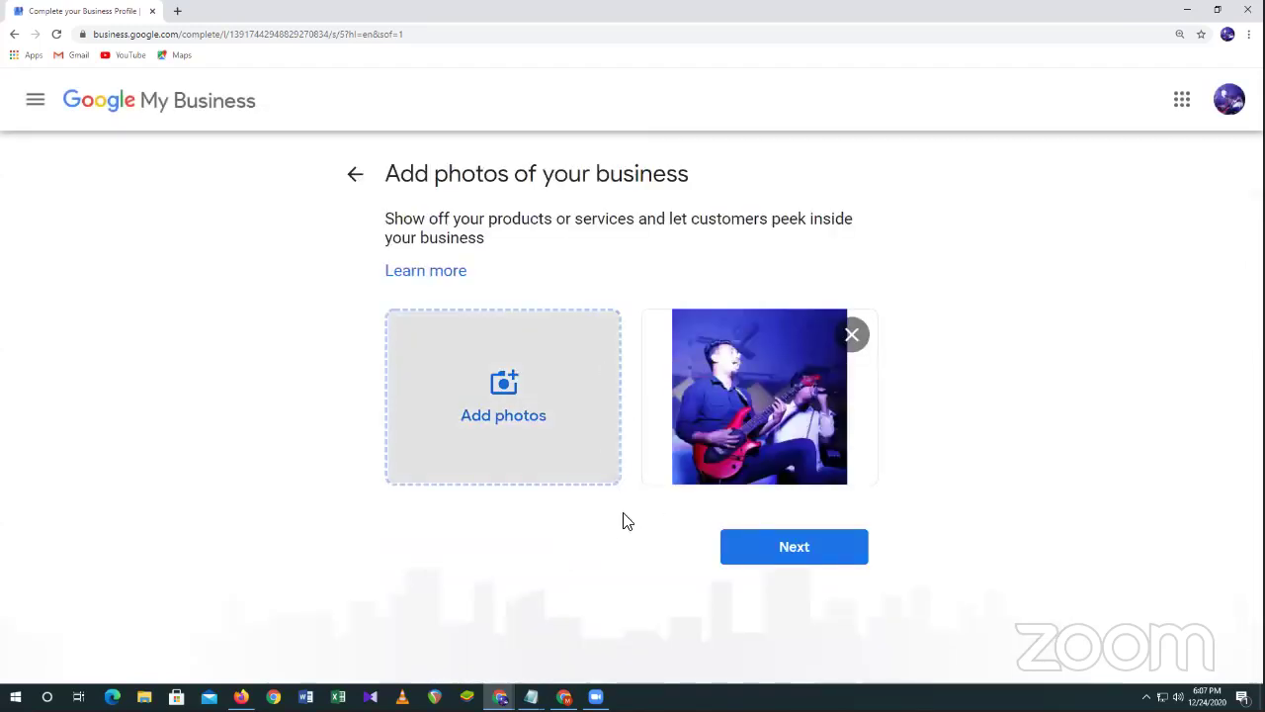
Skip the Google Ads offer, continue to the dashboard, and dismiss the welcome dialog
click(762, 548)
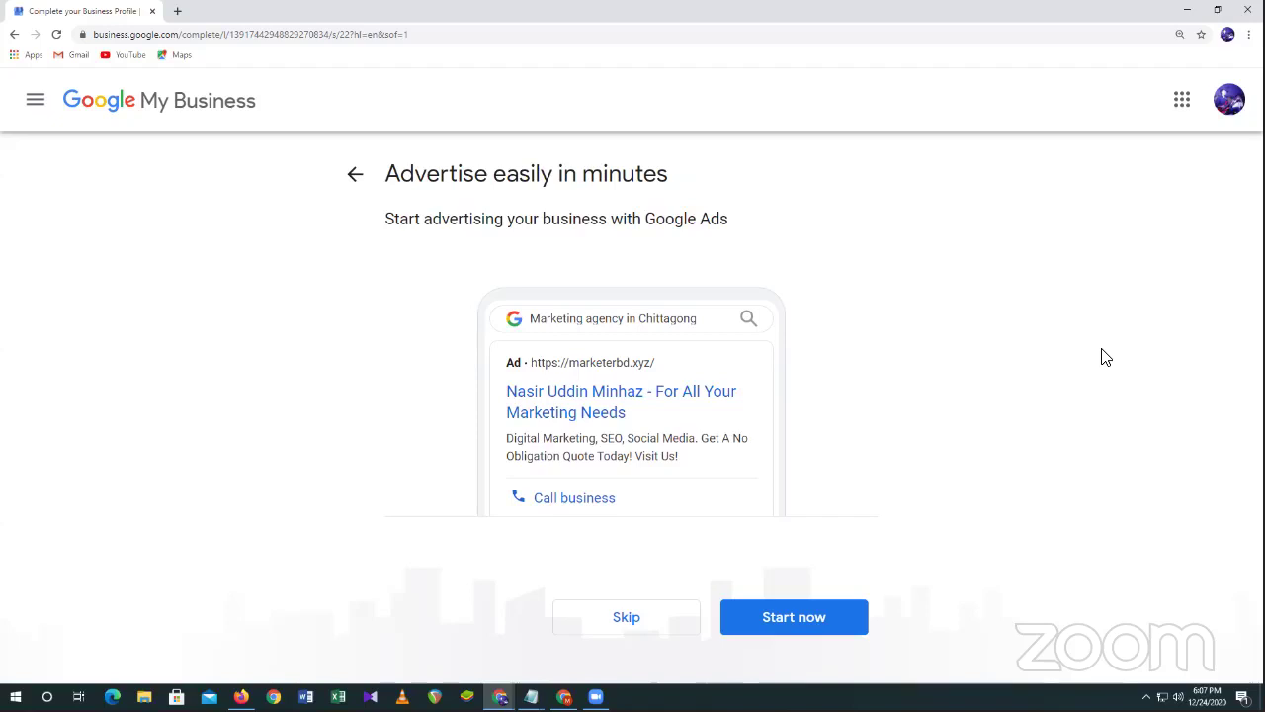
click(635, 626)
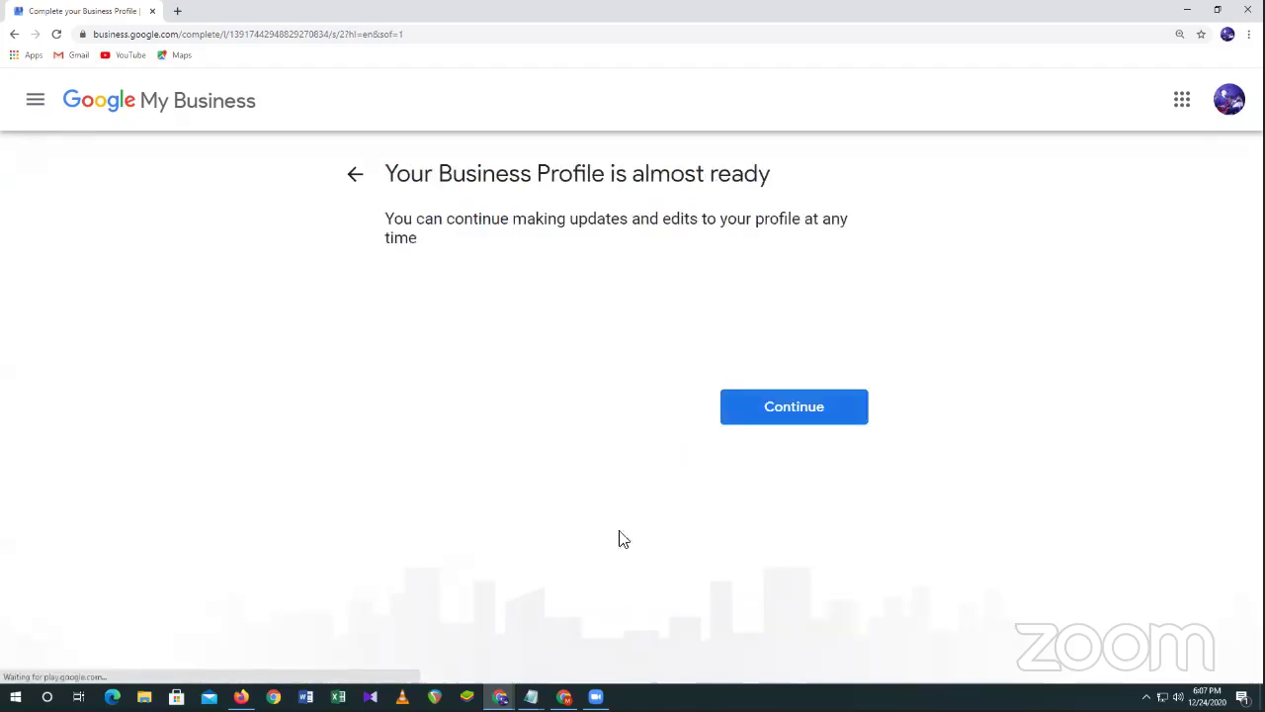
click(815, 417)
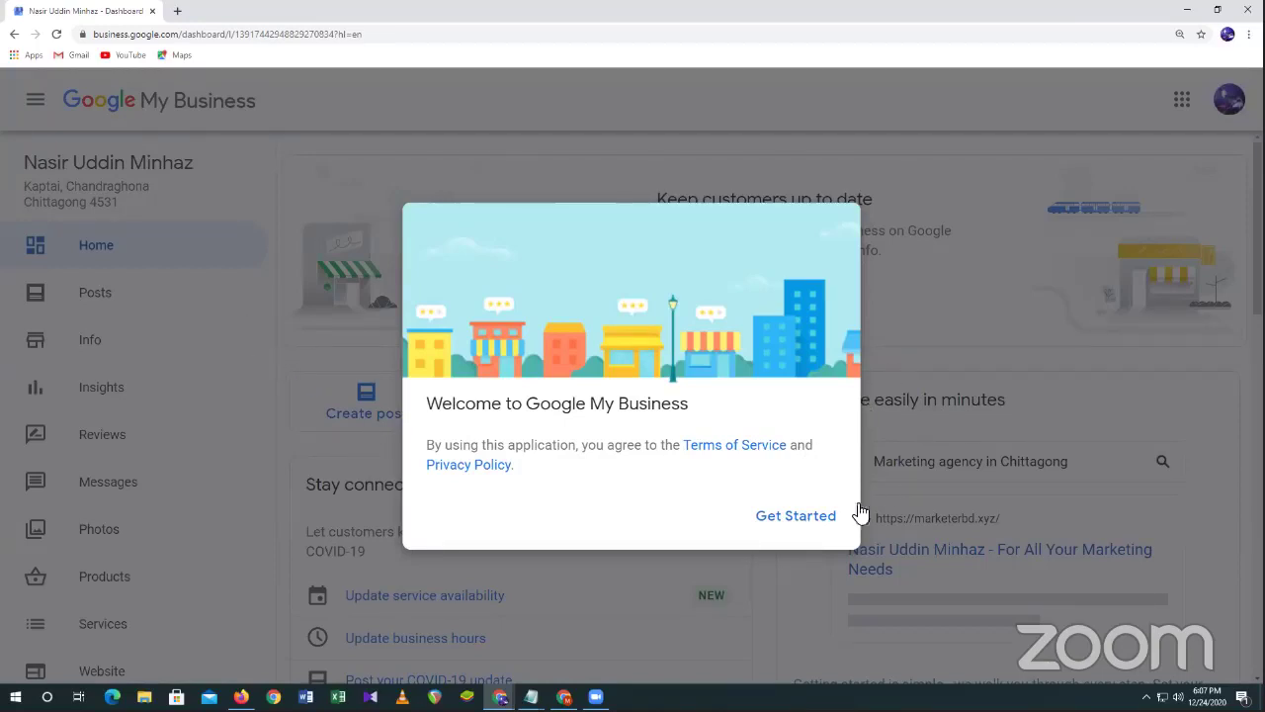
click(802, 519)
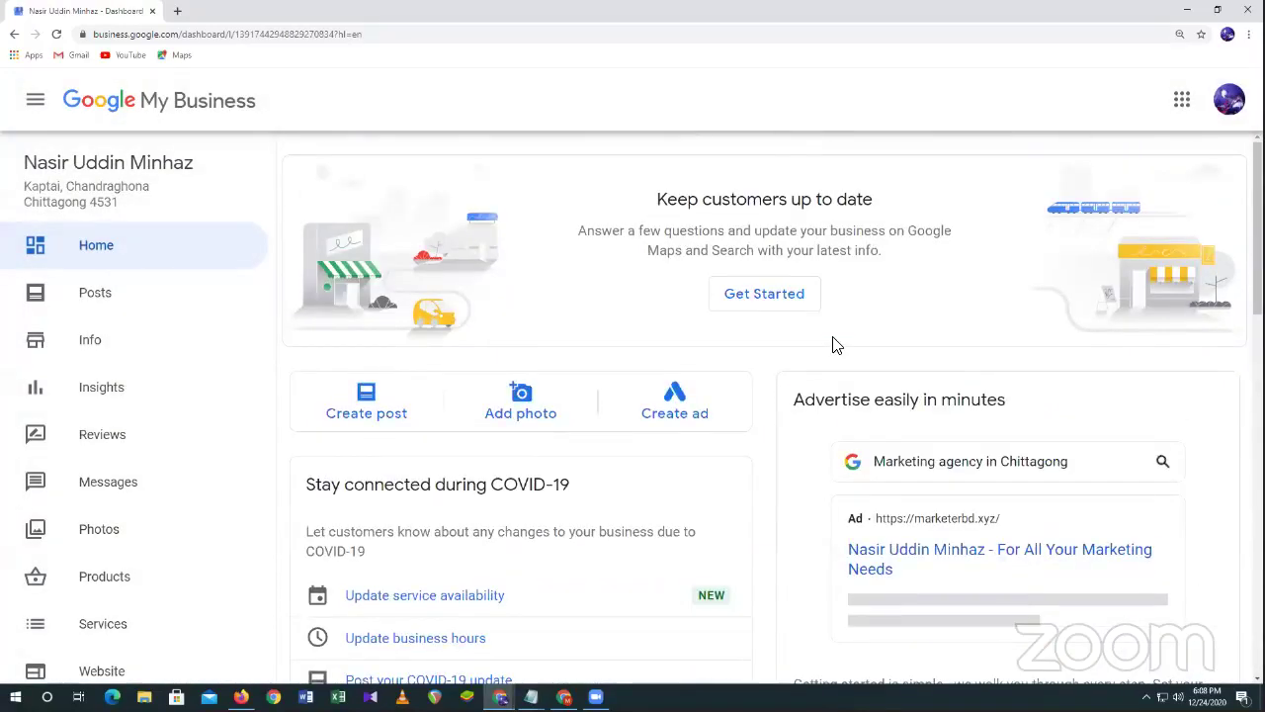
scroll(835, 341, down, 3)
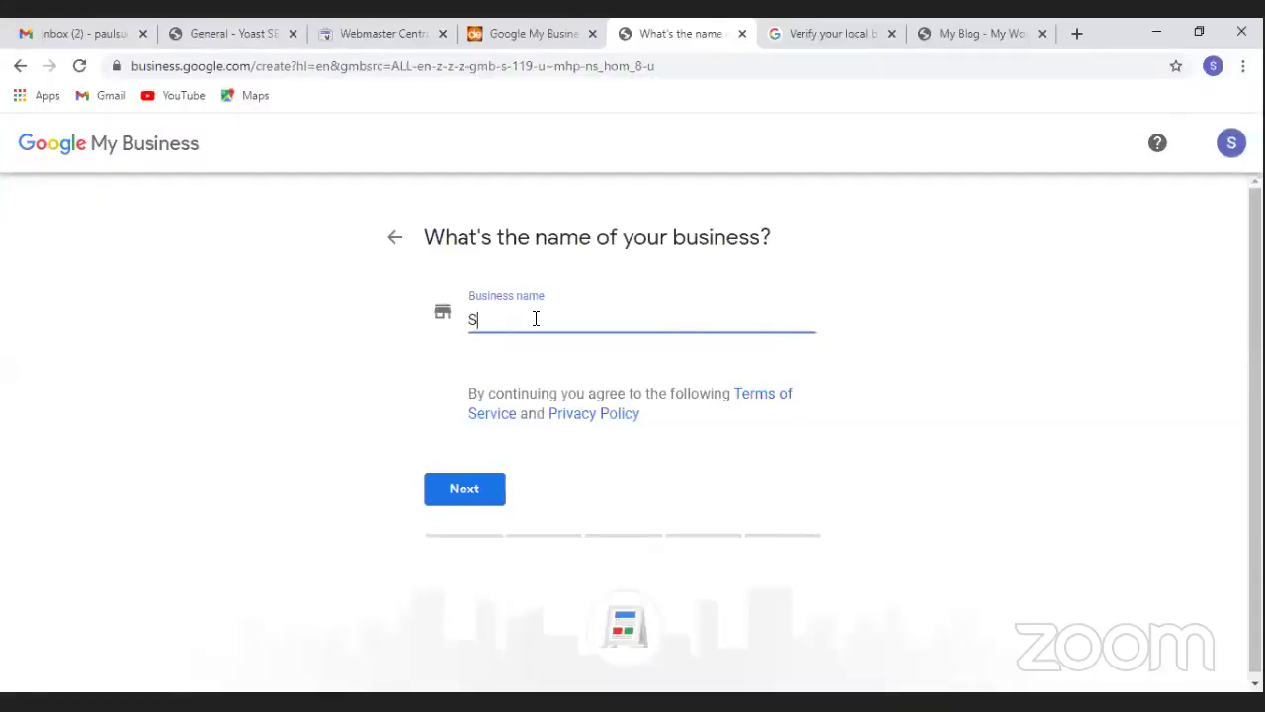
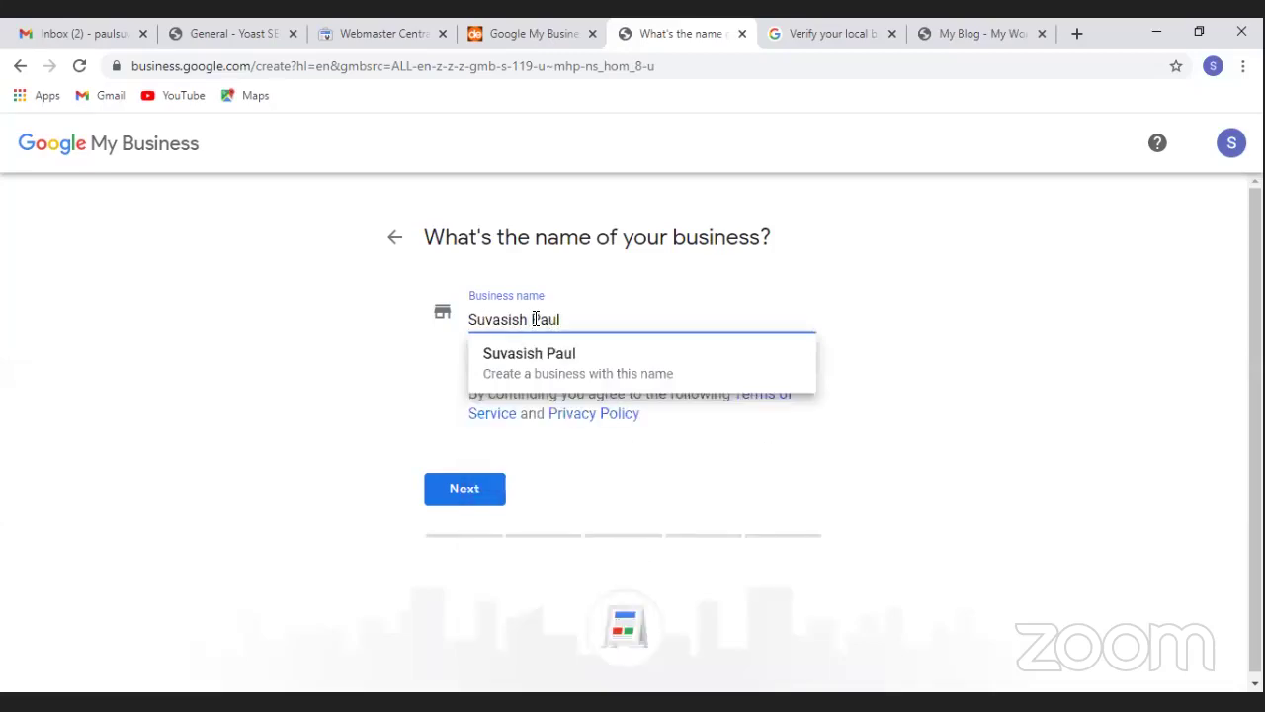
Enter the owner's name as the business name and choose the Marketing agency category
click(451, 491)
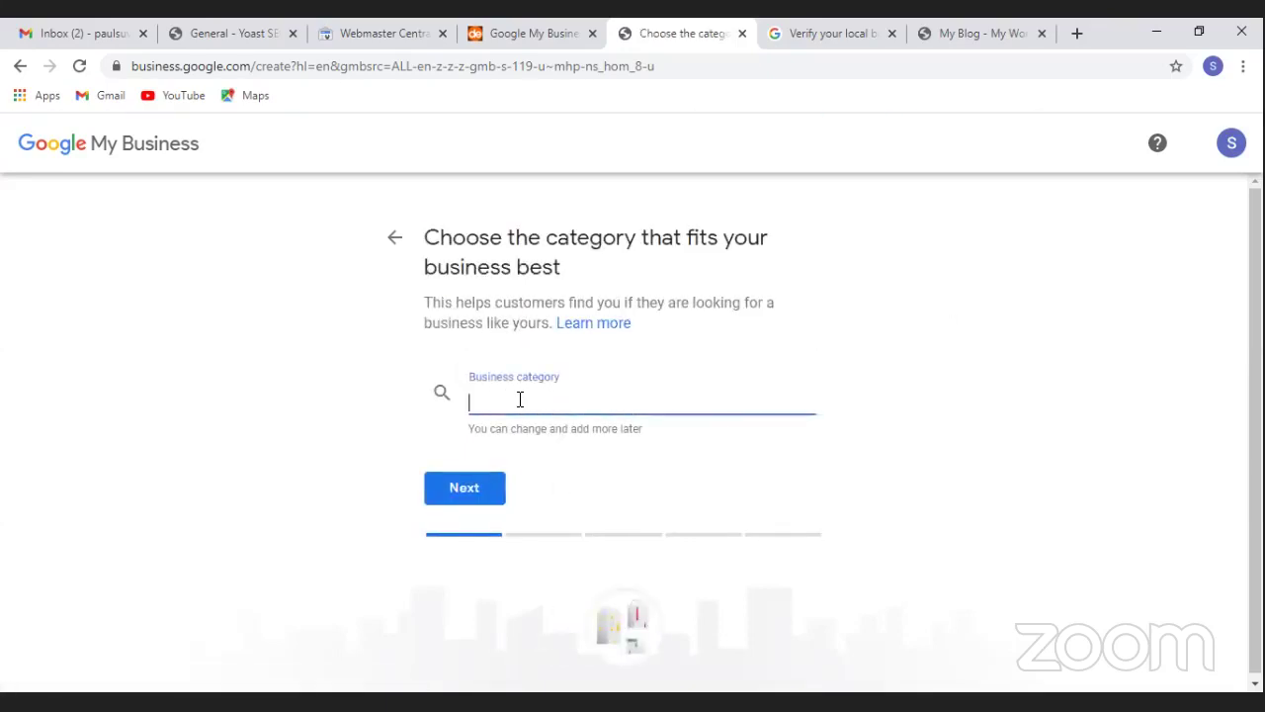
text(M)
text(a)
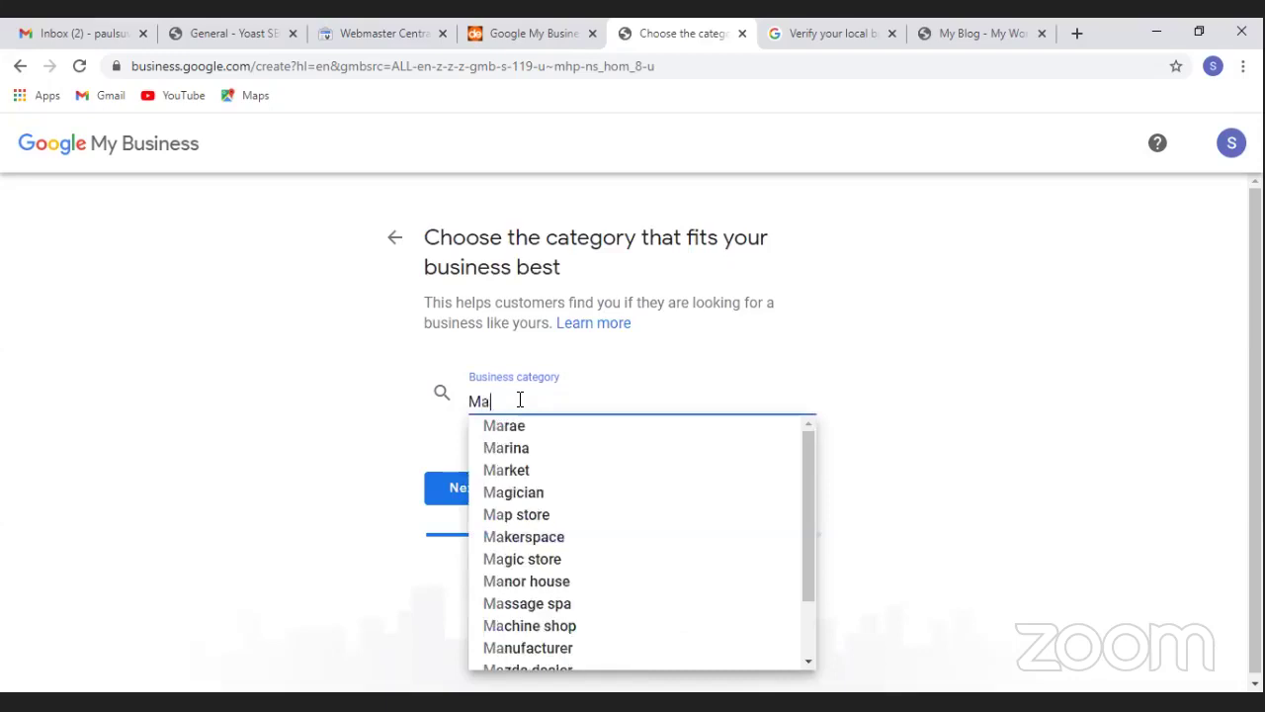
text(rke)
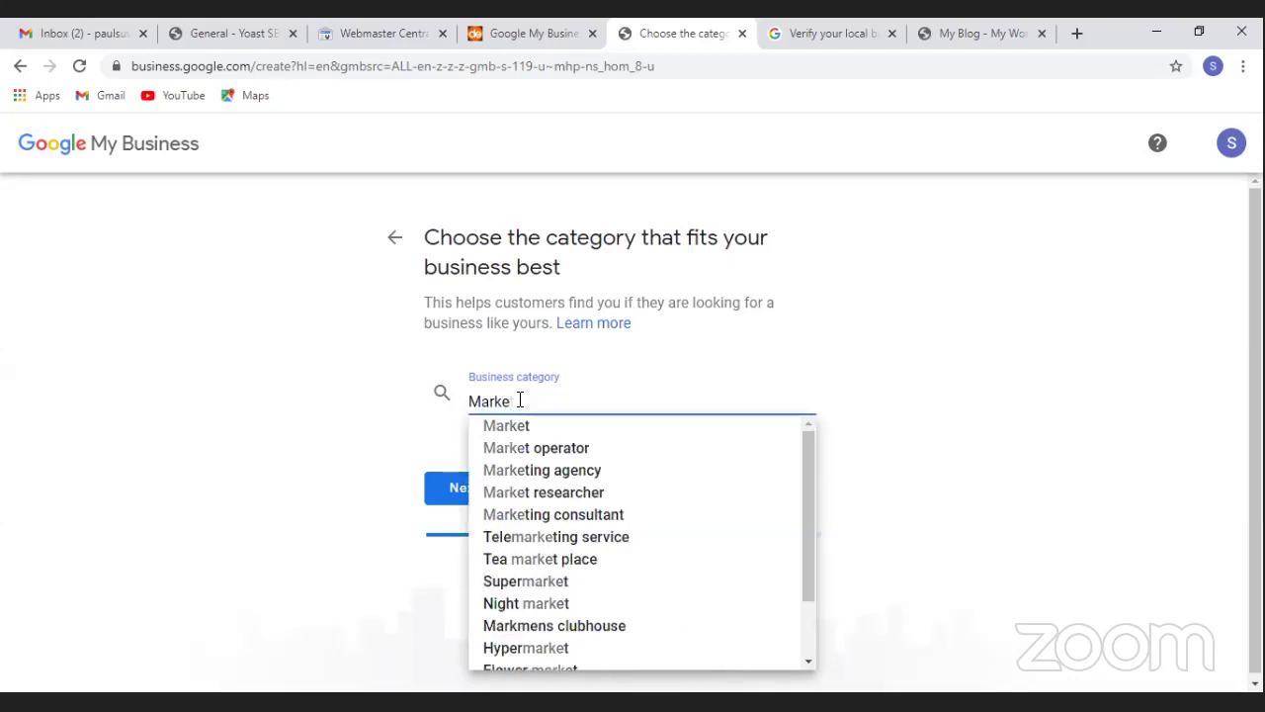
click(543, 471)
click(494, 488)
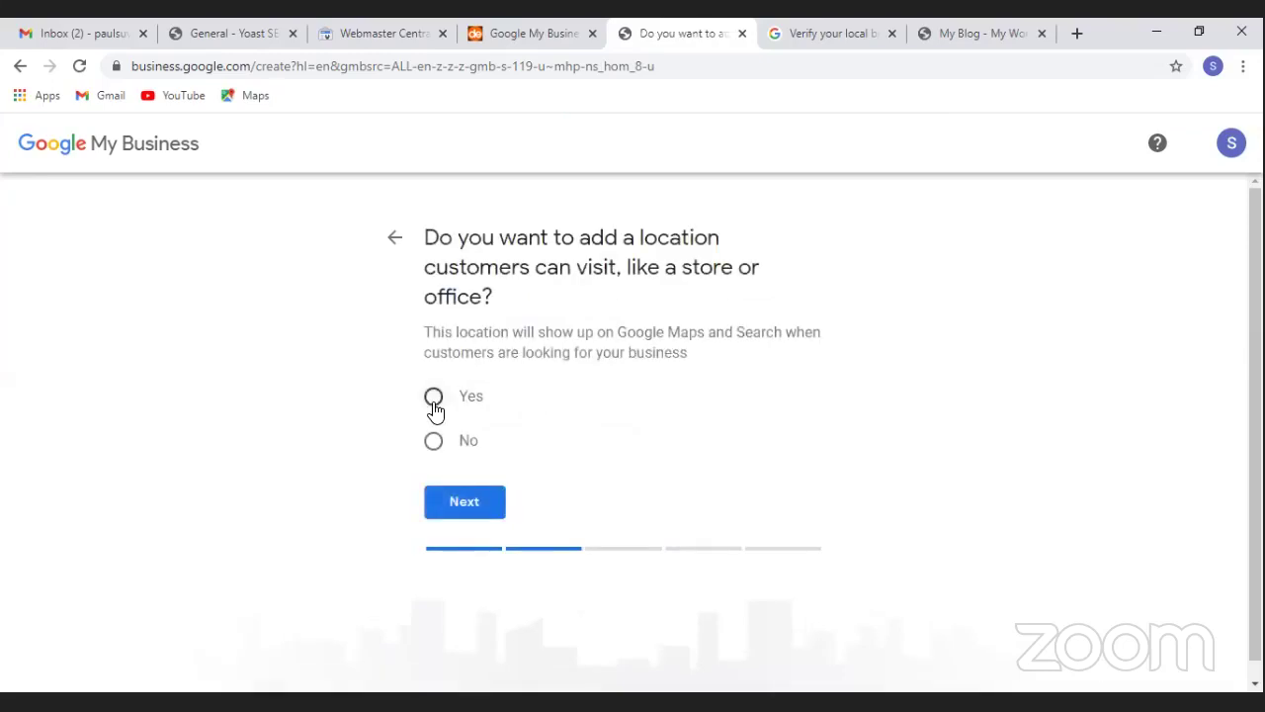
Indicate customers can visit a location and fill in the saved street address
click(434, 398)
click(464, 499)
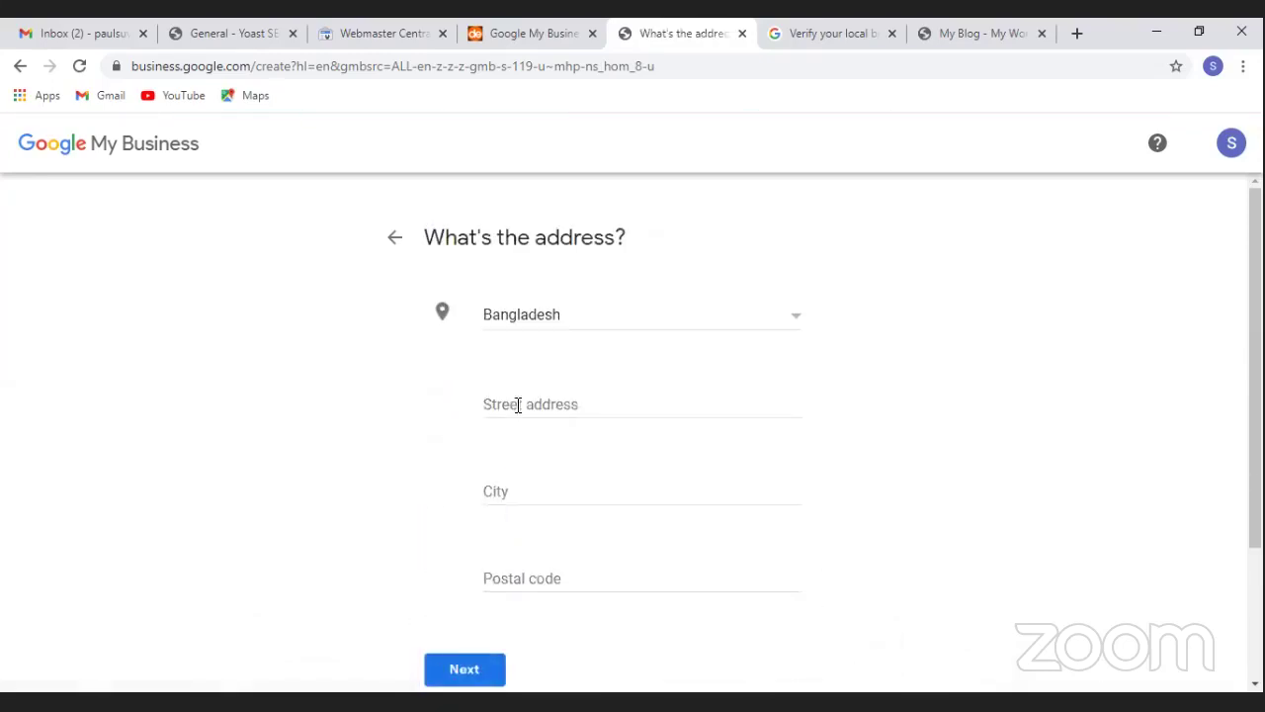
click(539, 405)
click(553, 450)
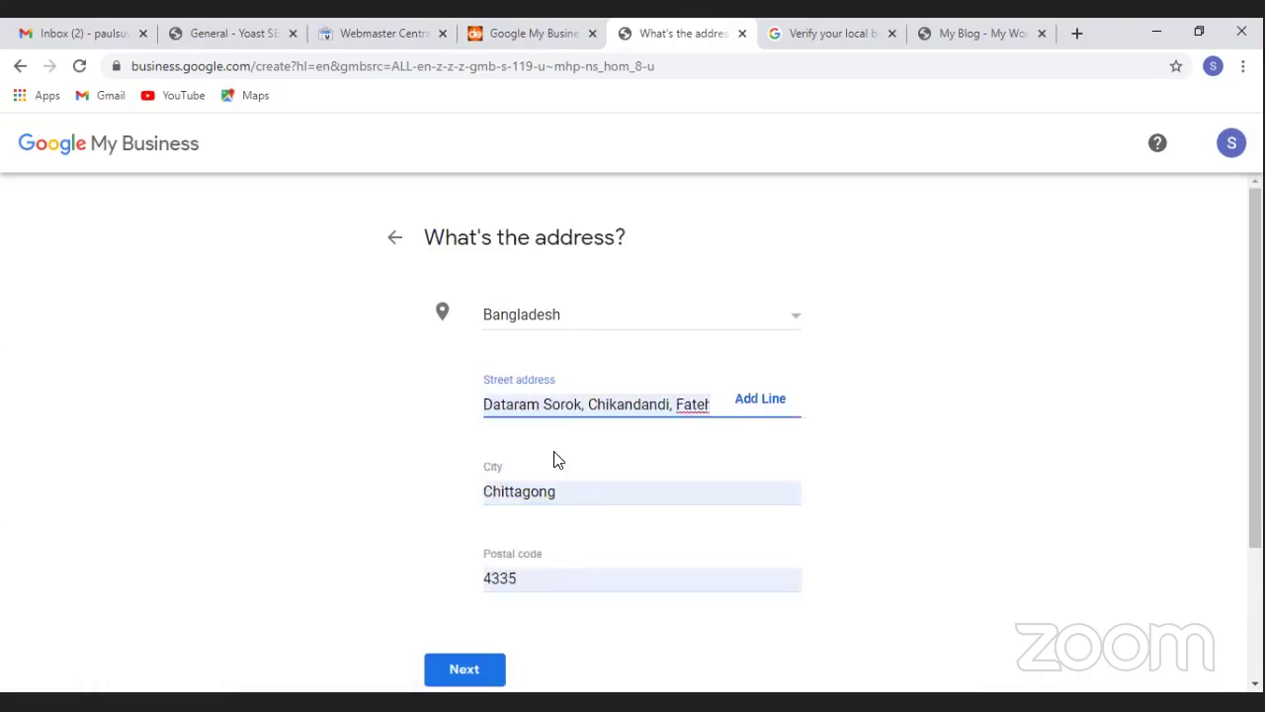
scroll(583, 573, down, 2)
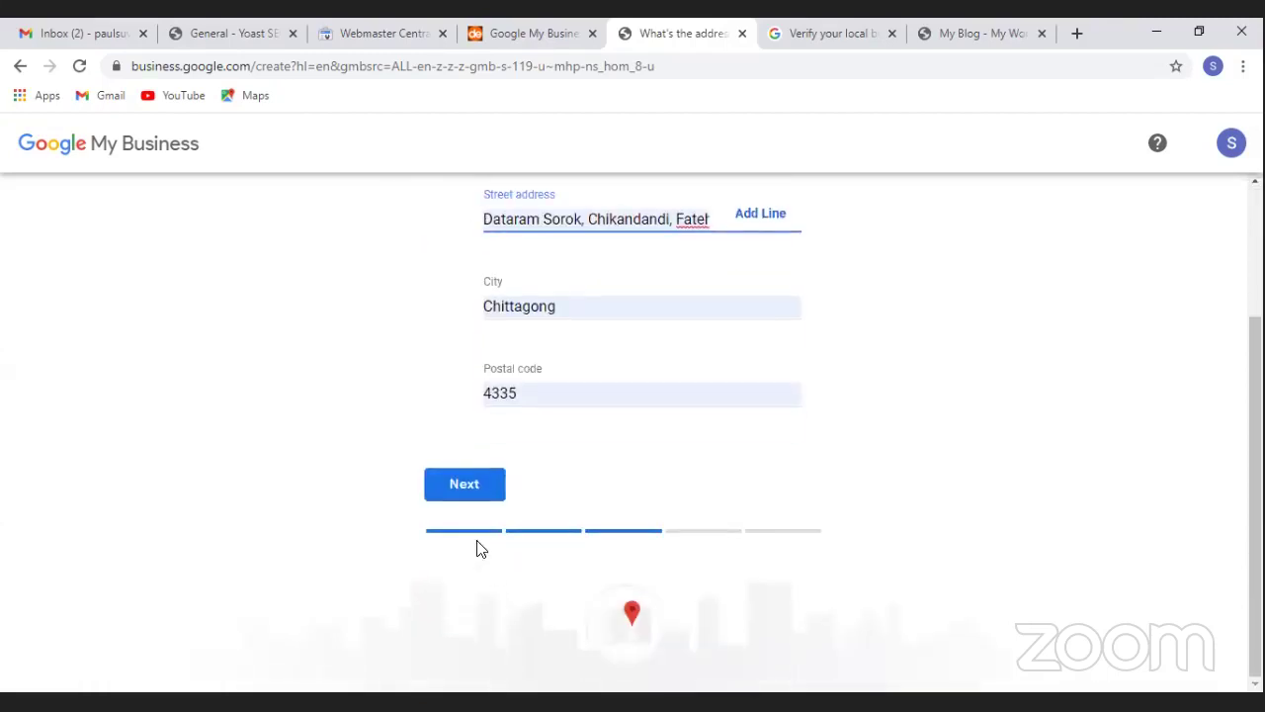
click(481, 503)
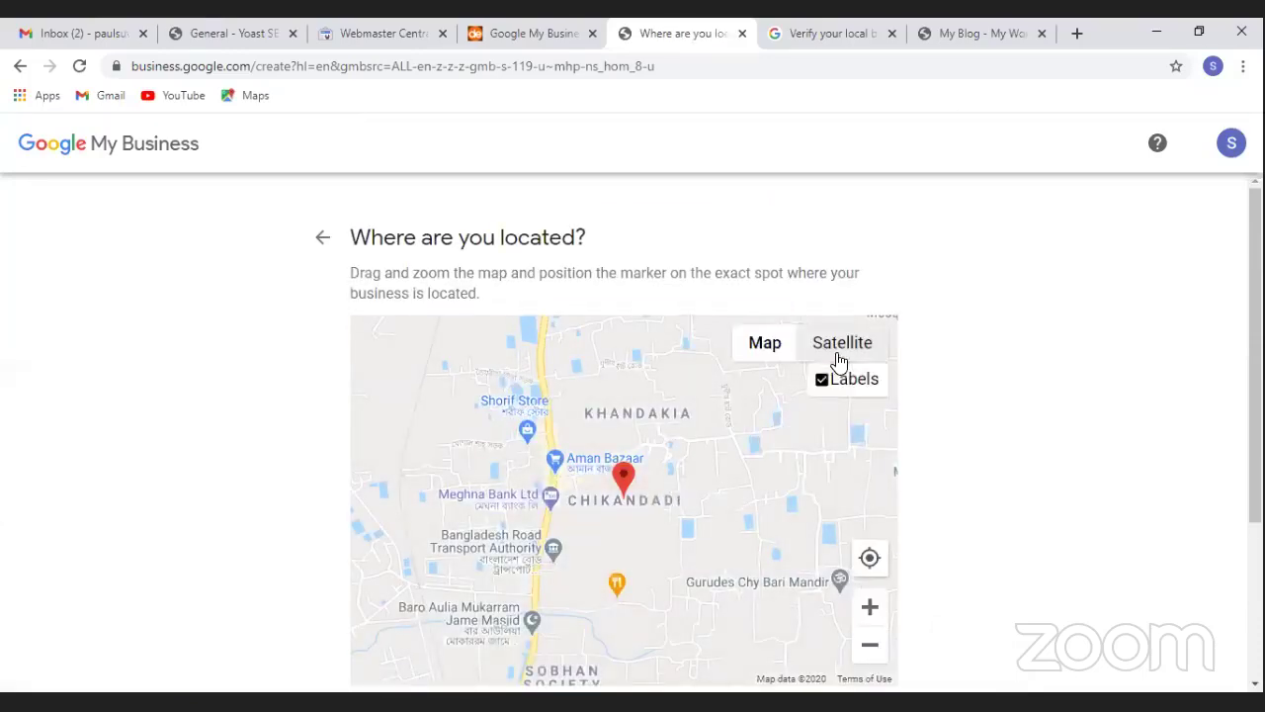
Switch the map to satellite view and move the pin just above KHANDAKIA
click(839, 350)
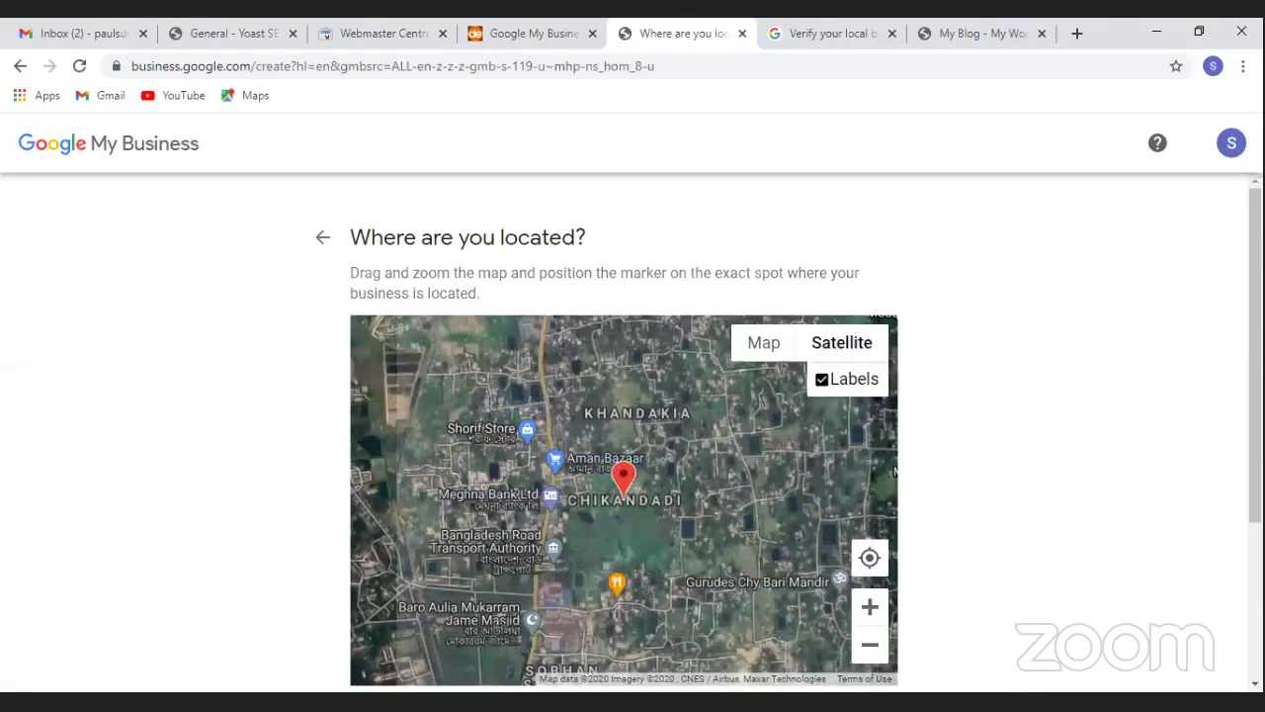
drag(623, 476, 608, 388)
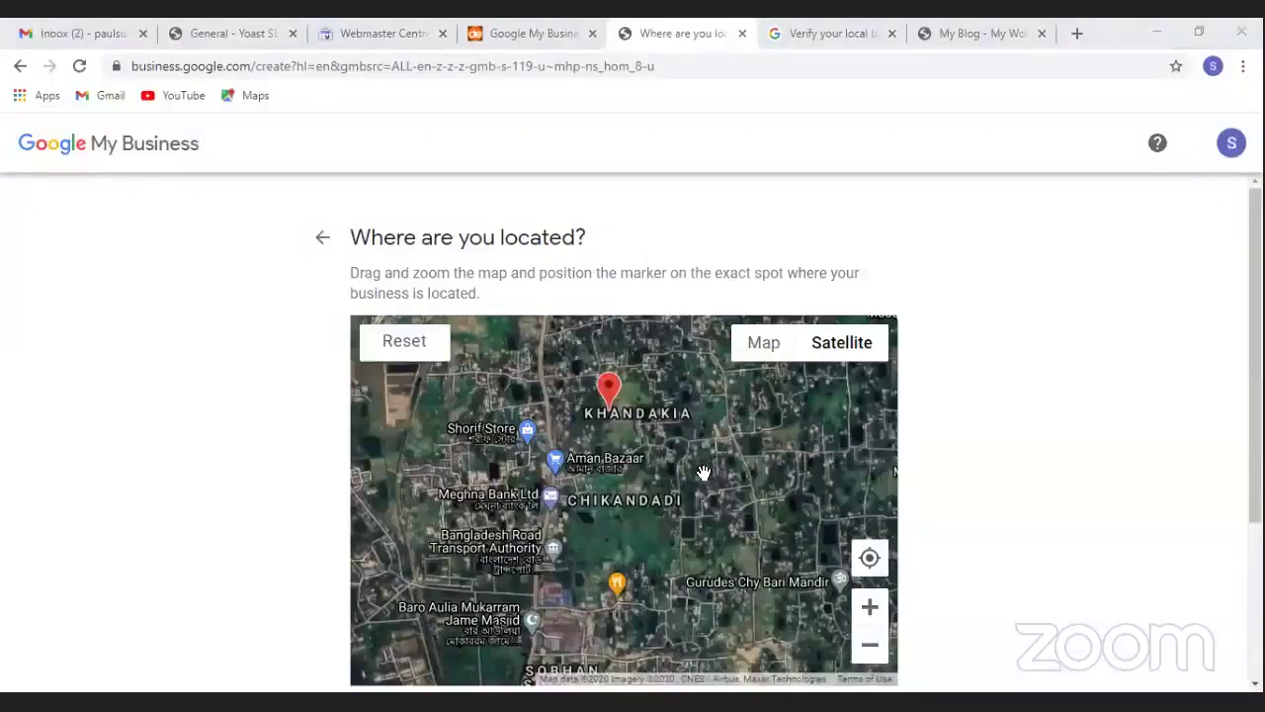
scroll(692, 484, up, 1)
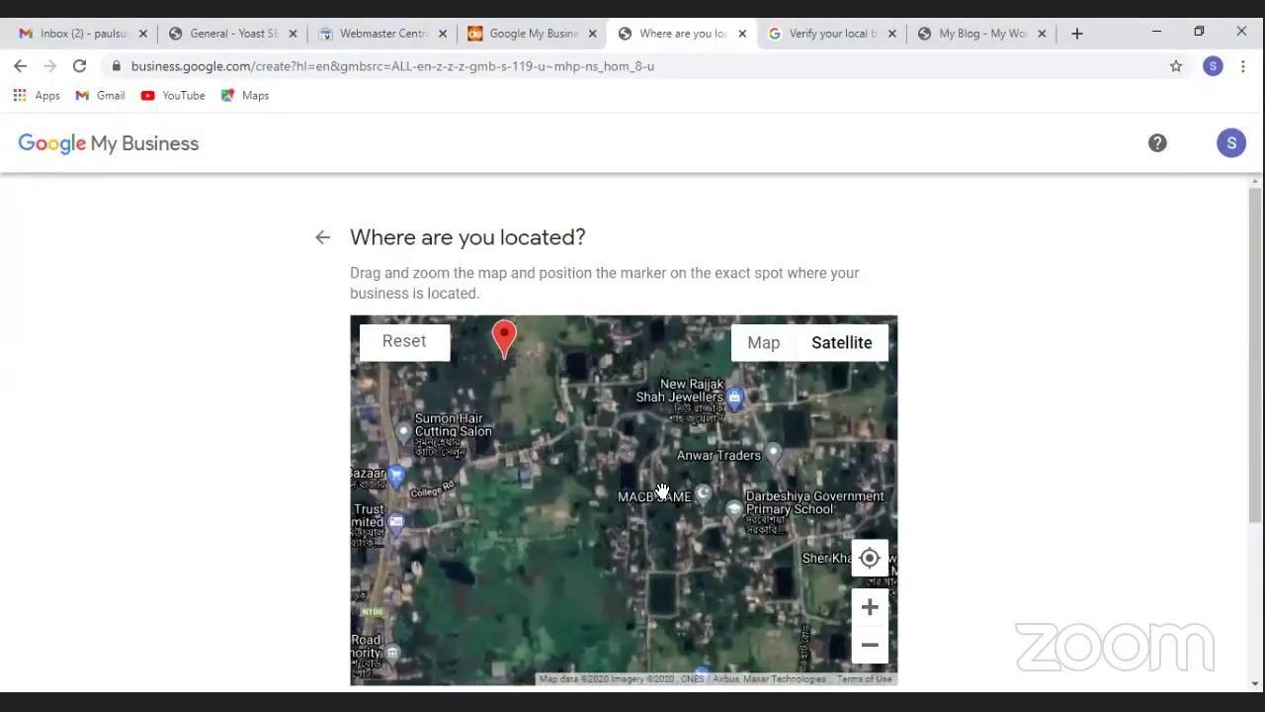
scroll(662, 491, down, 1)
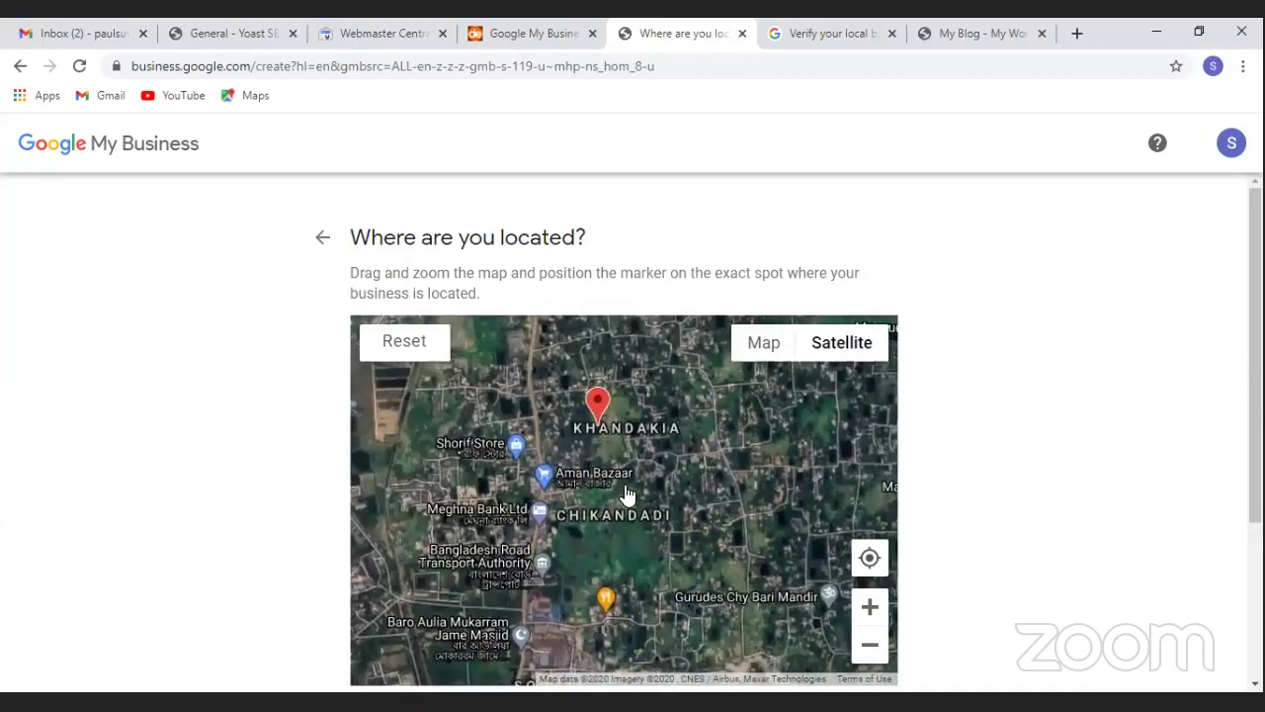
scroll(624, 493, down, 2)
scroll(623, 494, up, 1)
scroll(638, 418, down, 1)
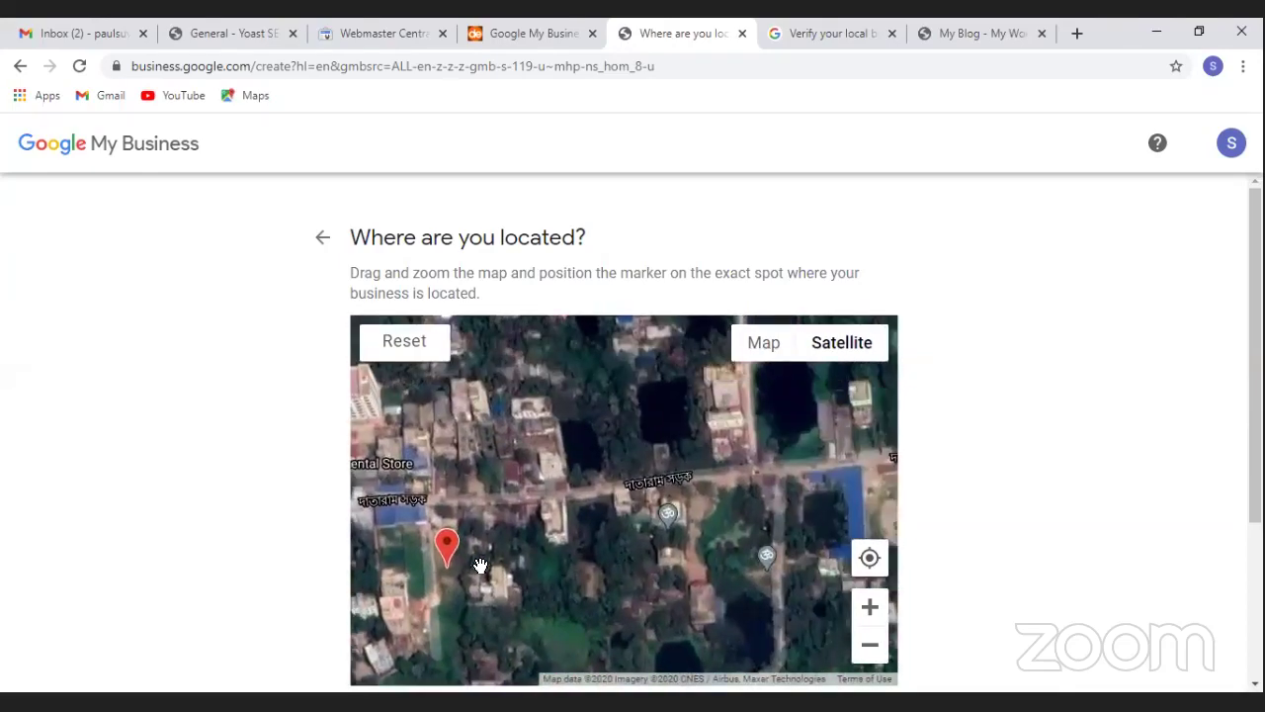
Place the red marker precisely on the business building and confirm the pin location
drag(450, 555, 583, 499)
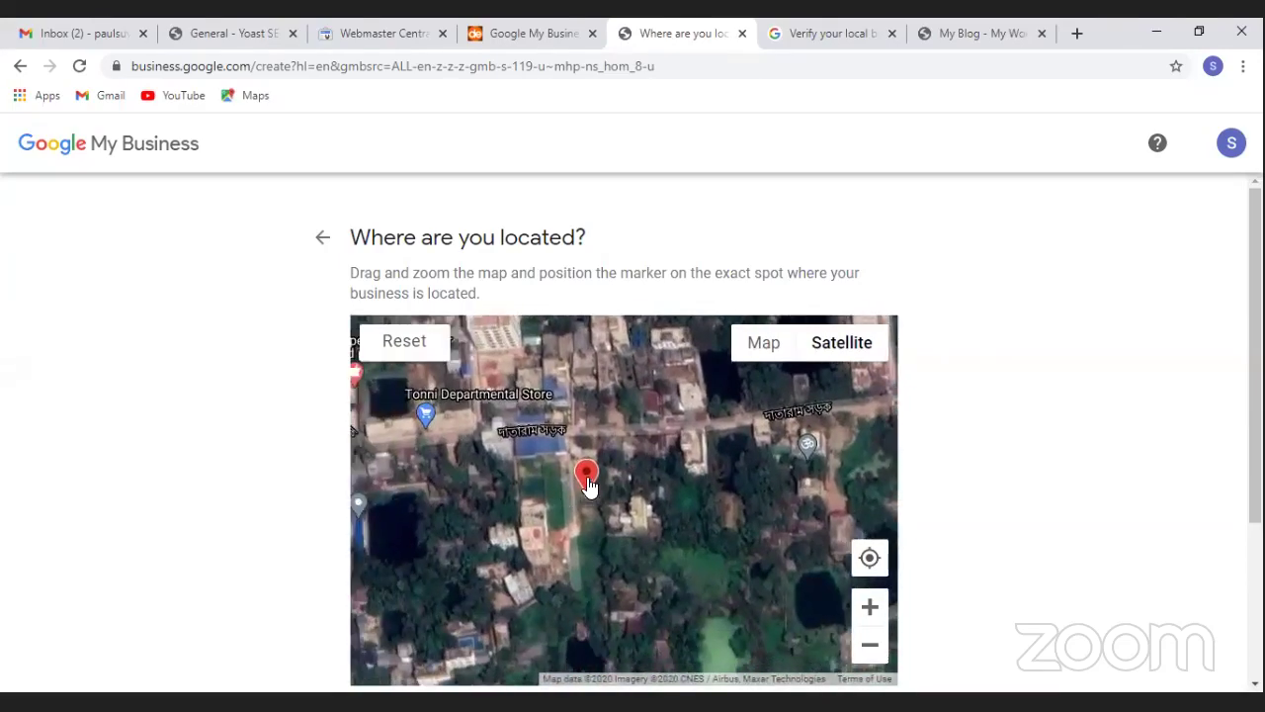
mouse_move(731, 405)
mouse_down()
mouse_move(475, 478)
mouse_move(570, 472)
mouse_up()
scroll(663, 476, up, 1)
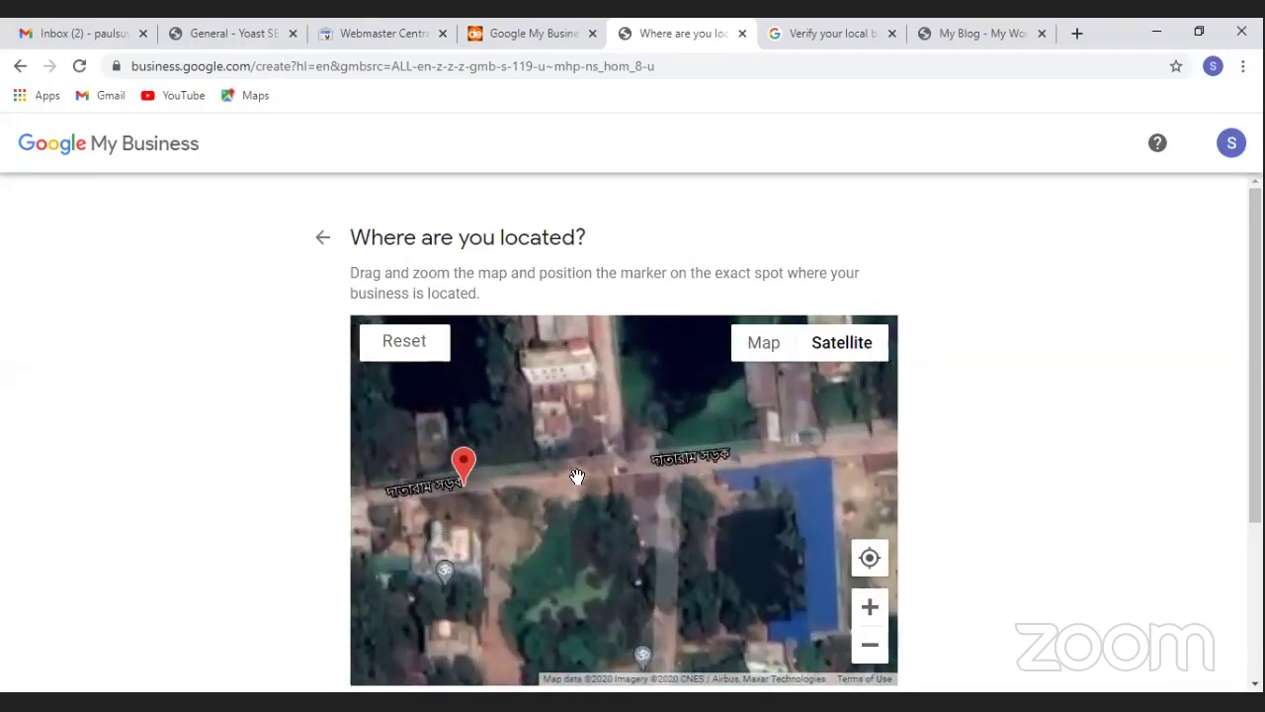
scroll(656, 485, down, 1)
mouse_move(655, 485)
mouse_down()
mouse_move(712, 454)
mouse_move(655, 469)
mouse_move(676, 469)
mouse_up()
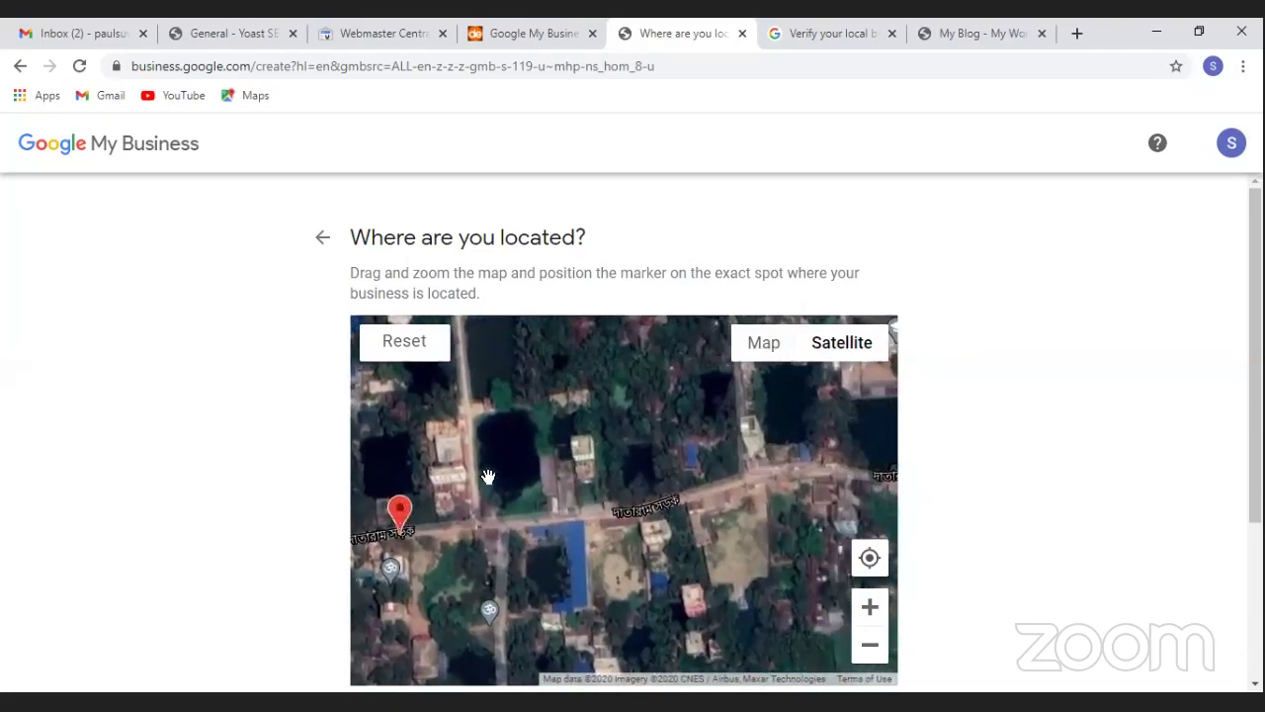
drag(400, 504, 677, 450)
scroll(698, 471, up, 1)
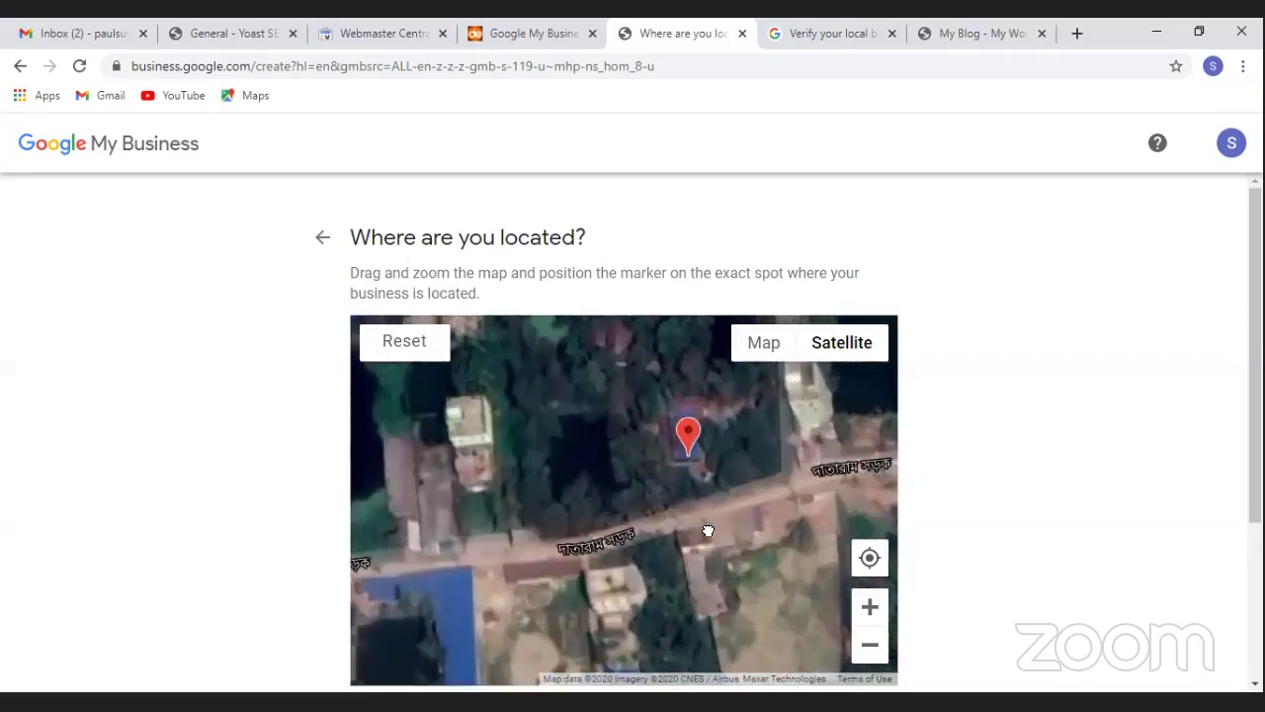
drag(587, 542, 589, 527)
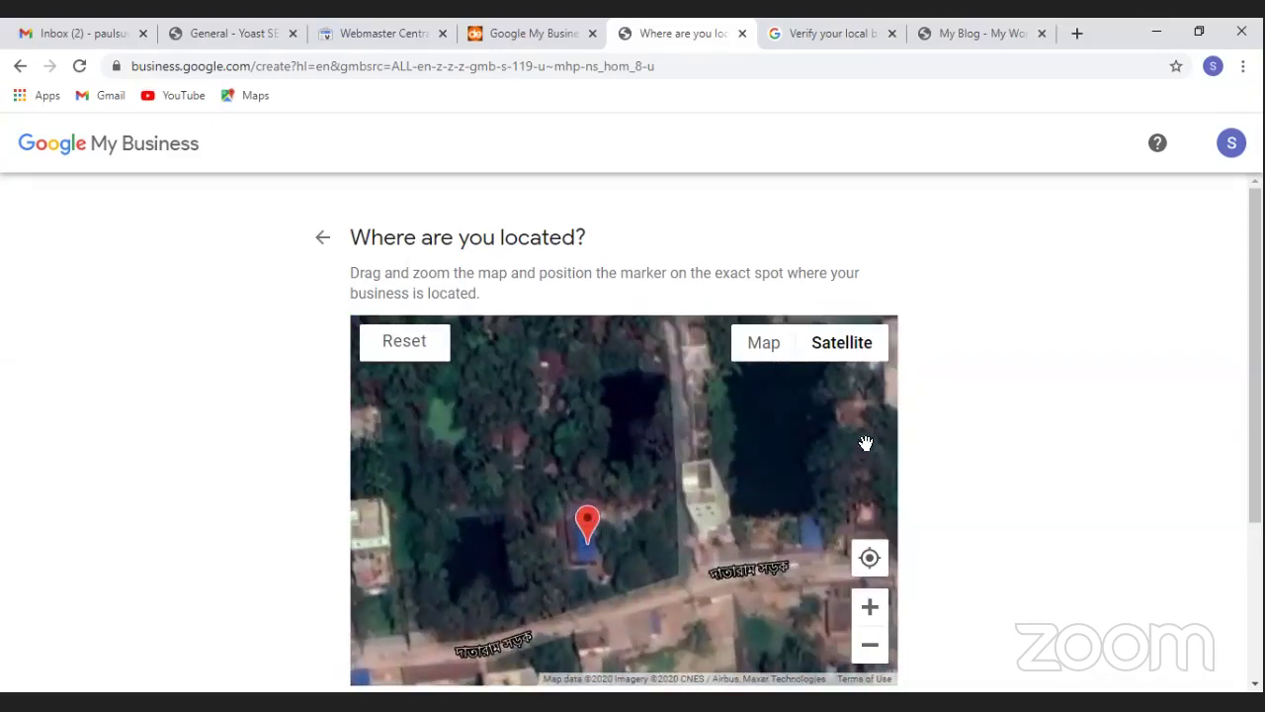
scroll(1247, 360, down, 3)
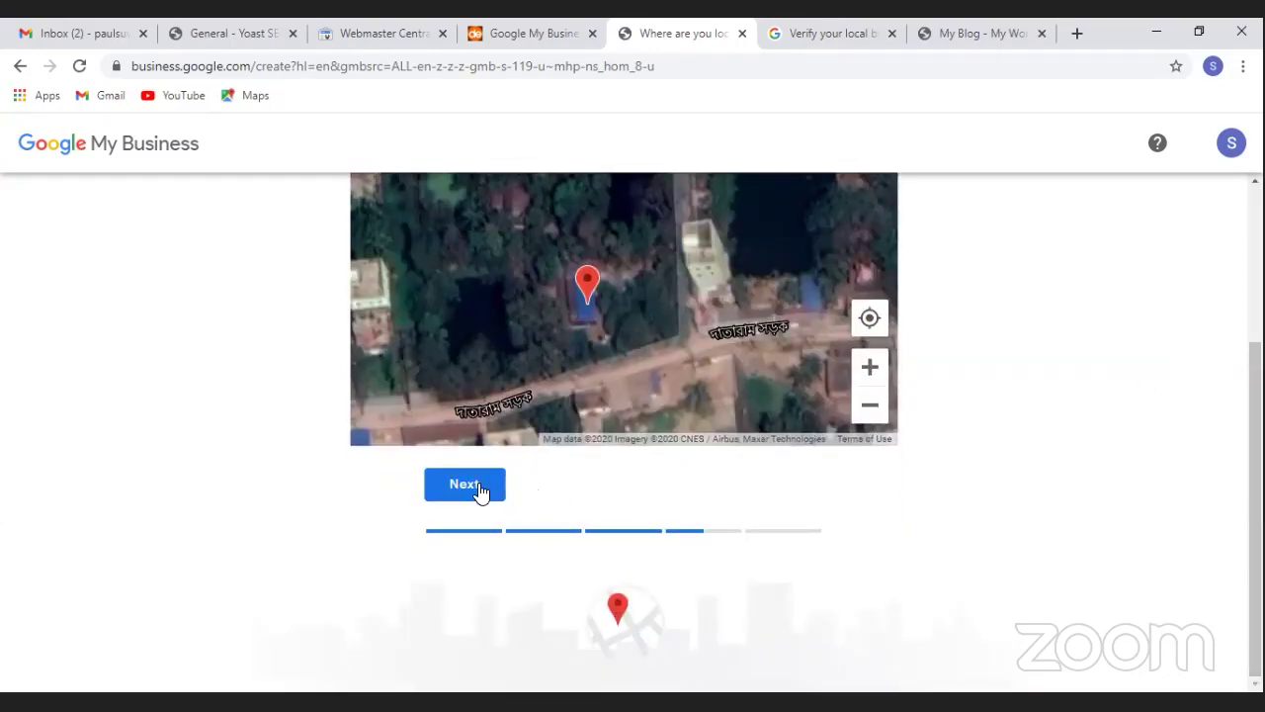
click(465, 488)
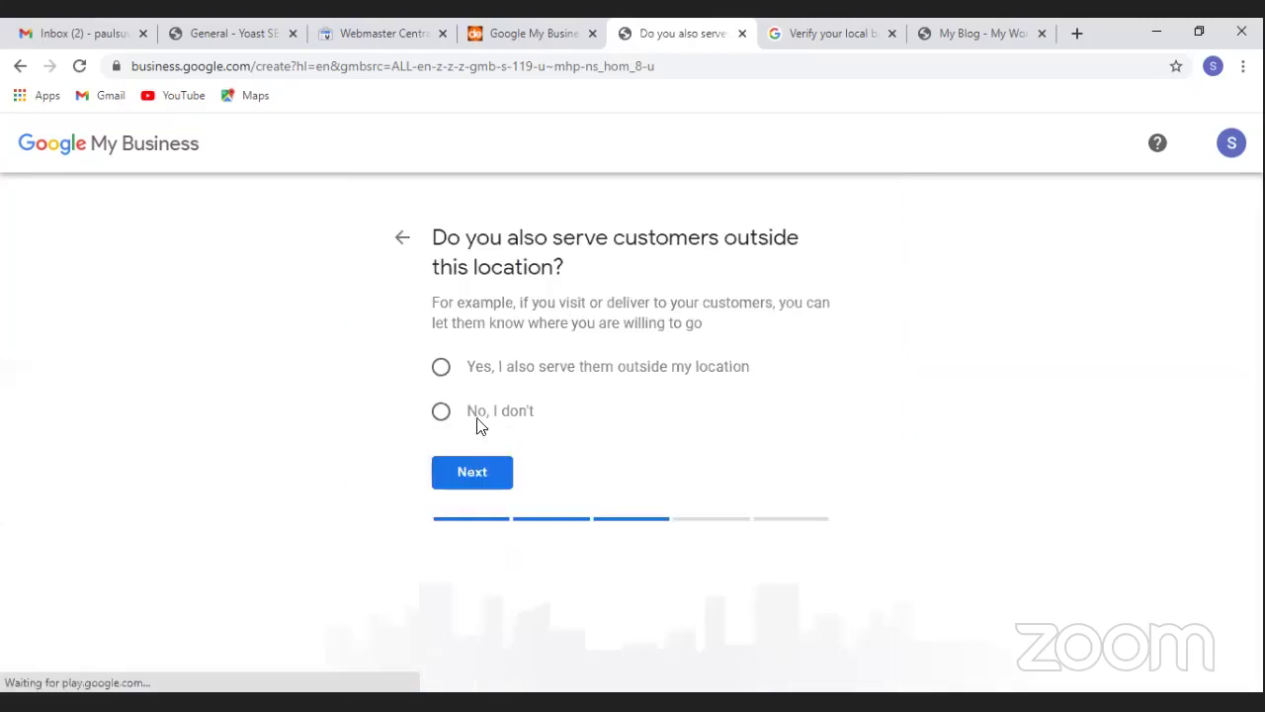
Choose to serve customers outside the location and add Bangladesh, USA and UK as service areas
click(441, 369)
click(469, 473)
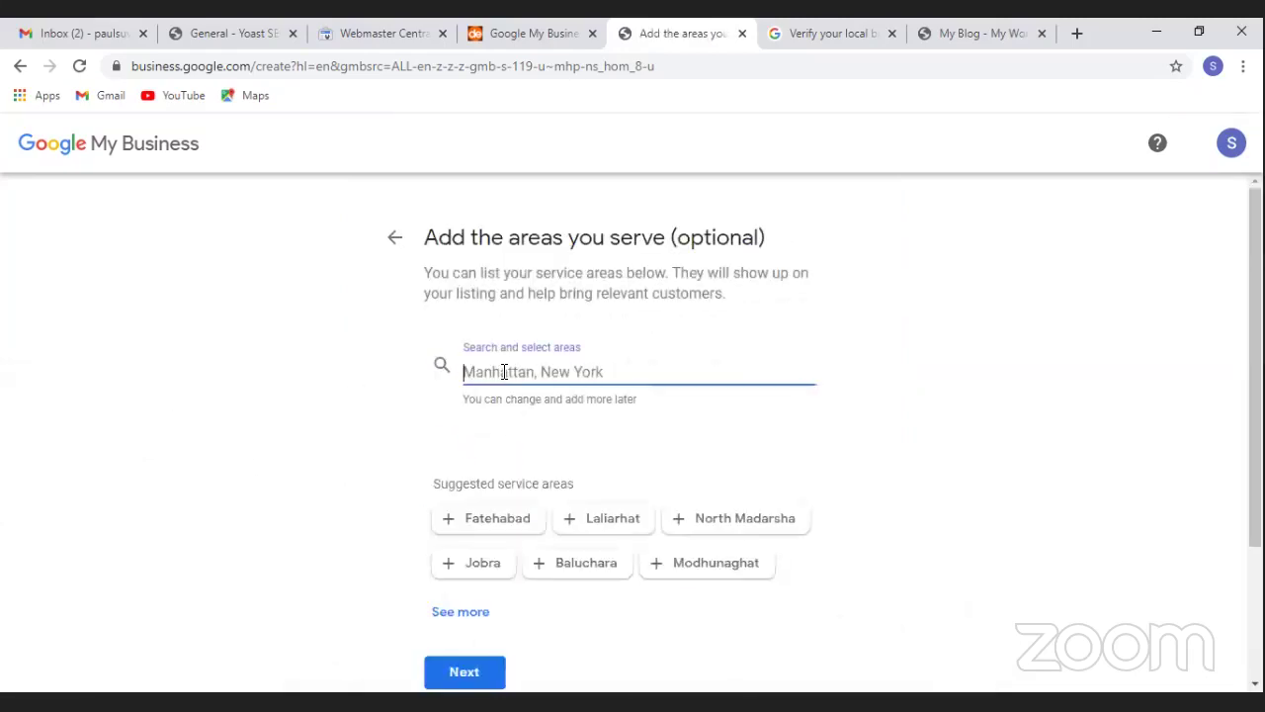
text(B)
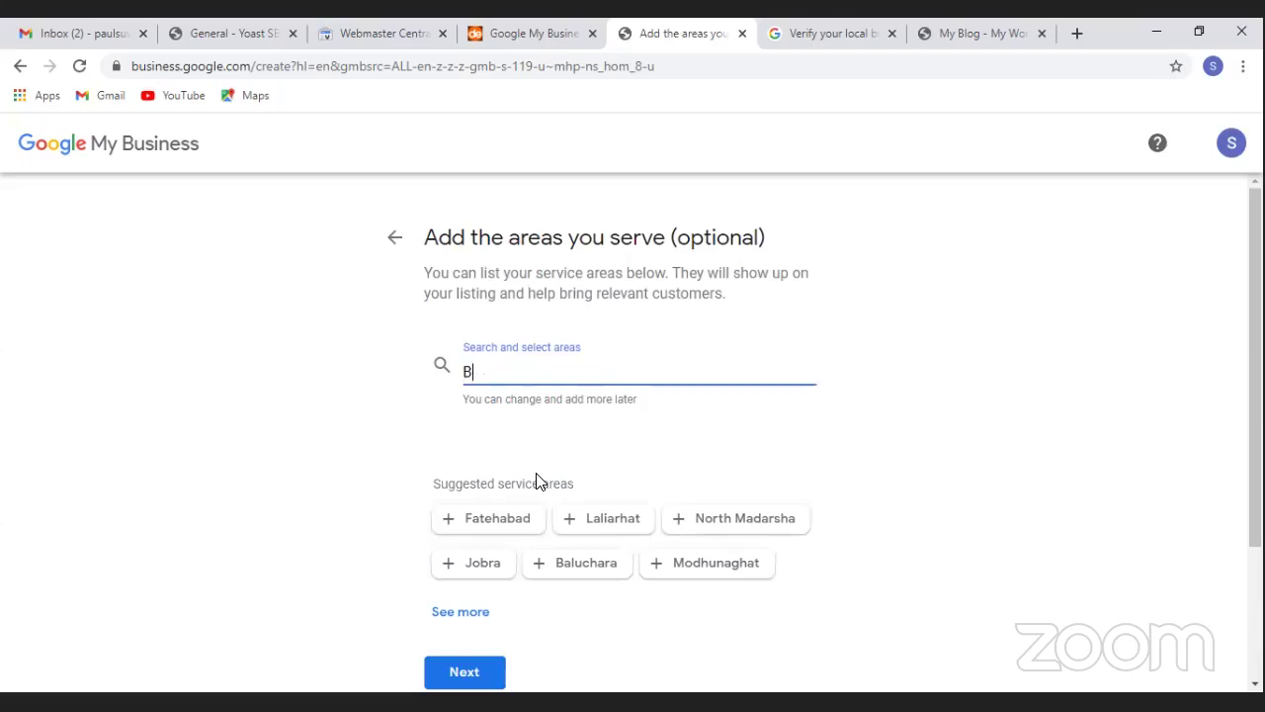
text(an)
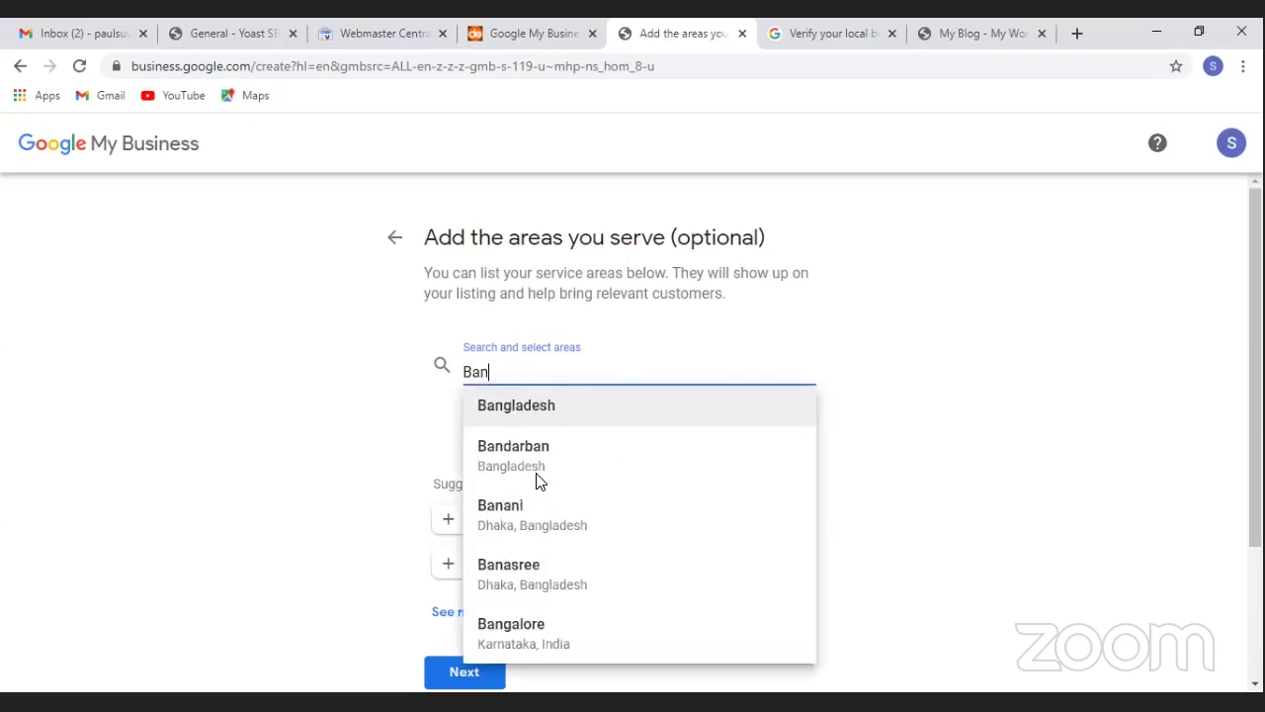
click(579, 416)
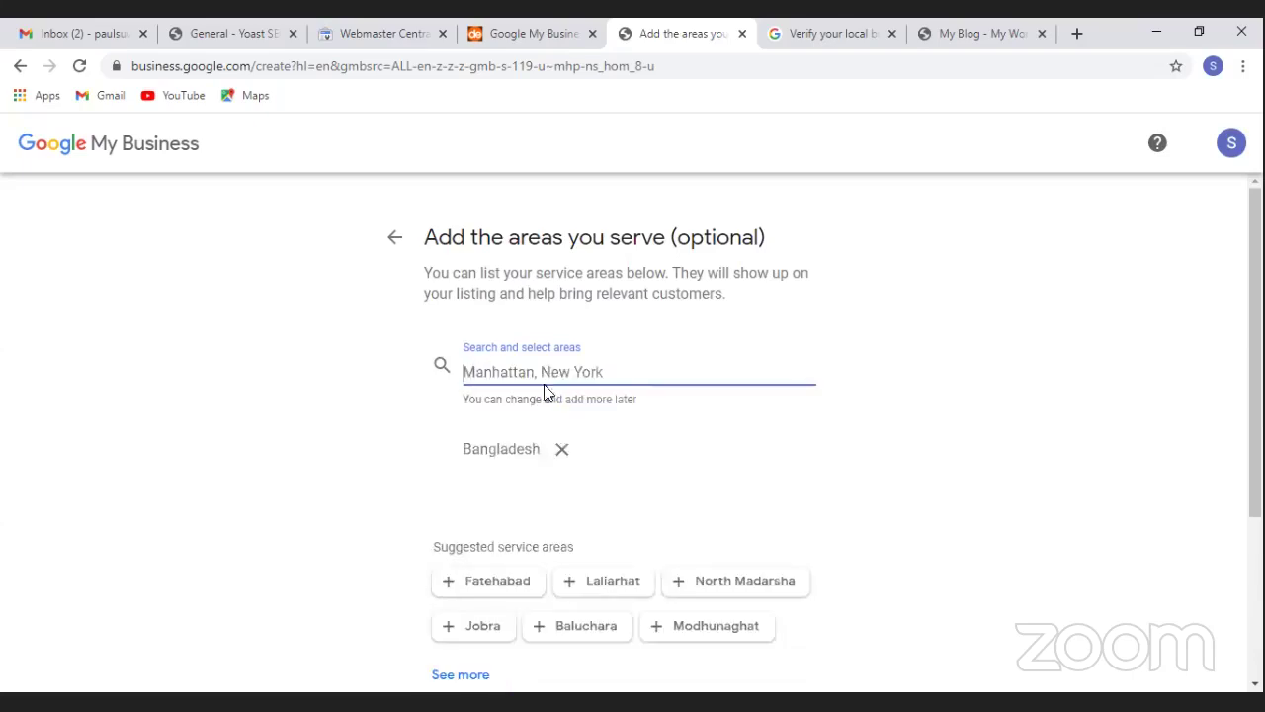
text(U)
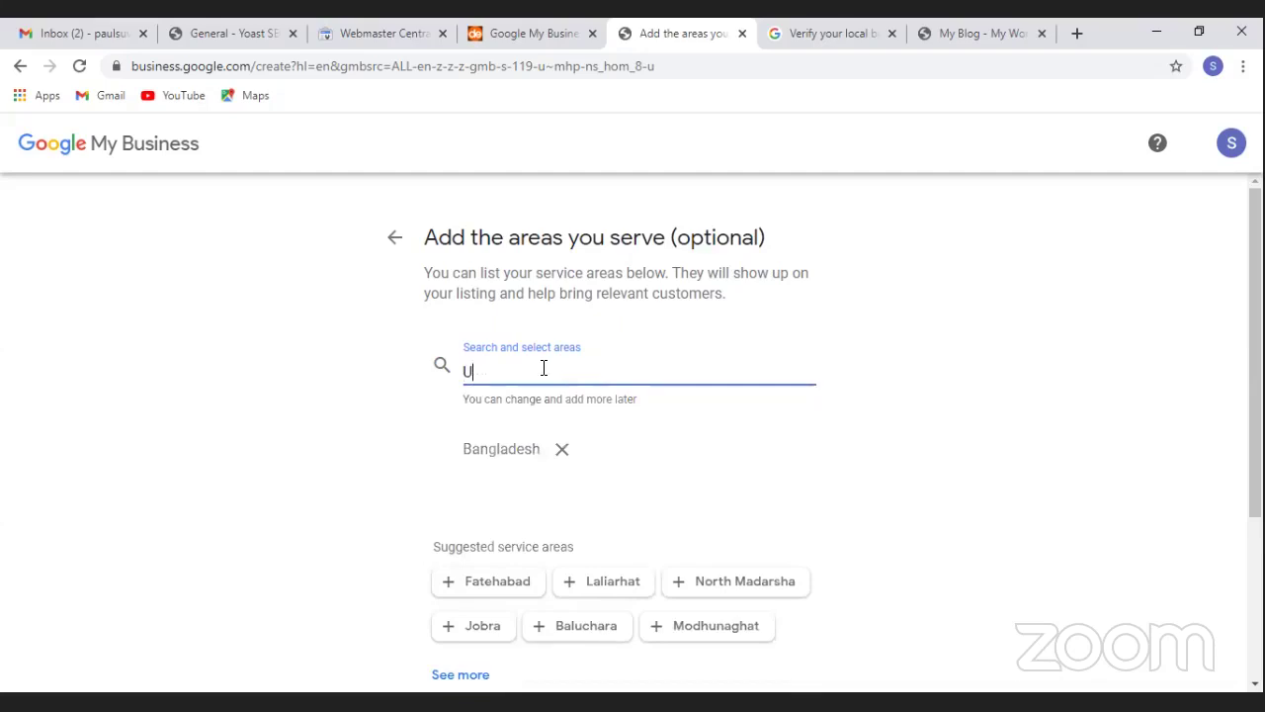
text(s)
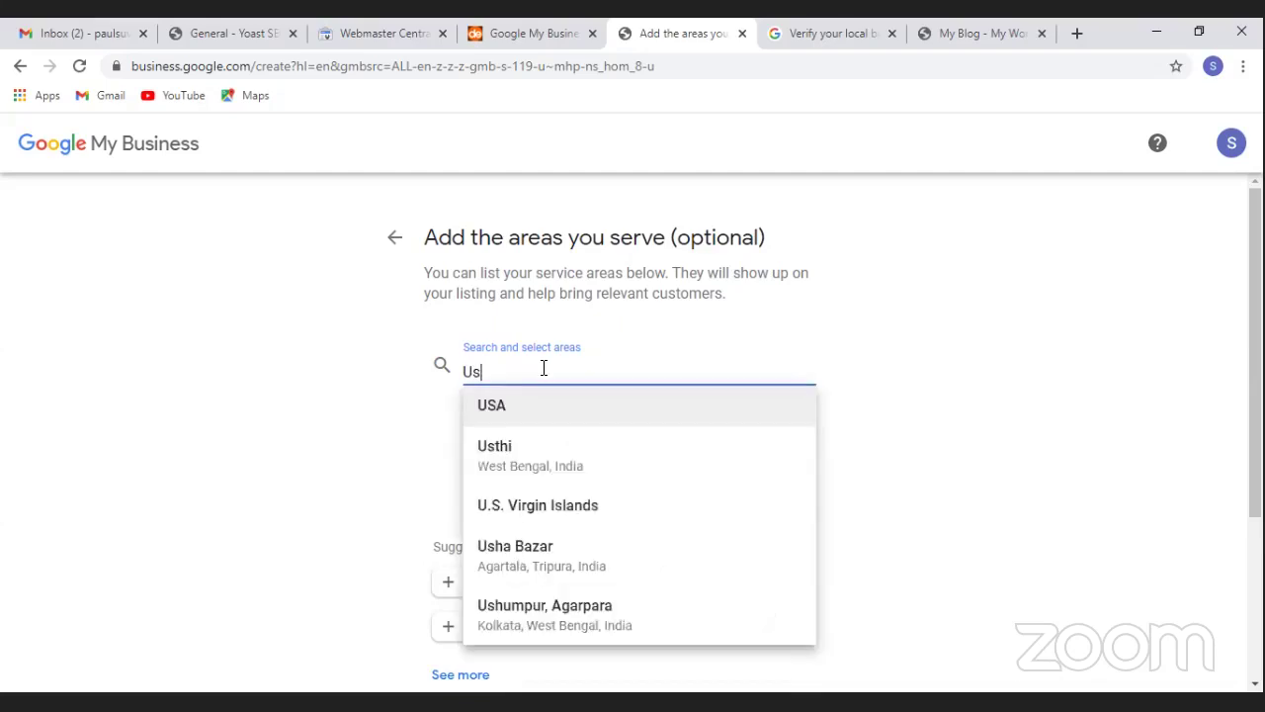
click(524, 425)
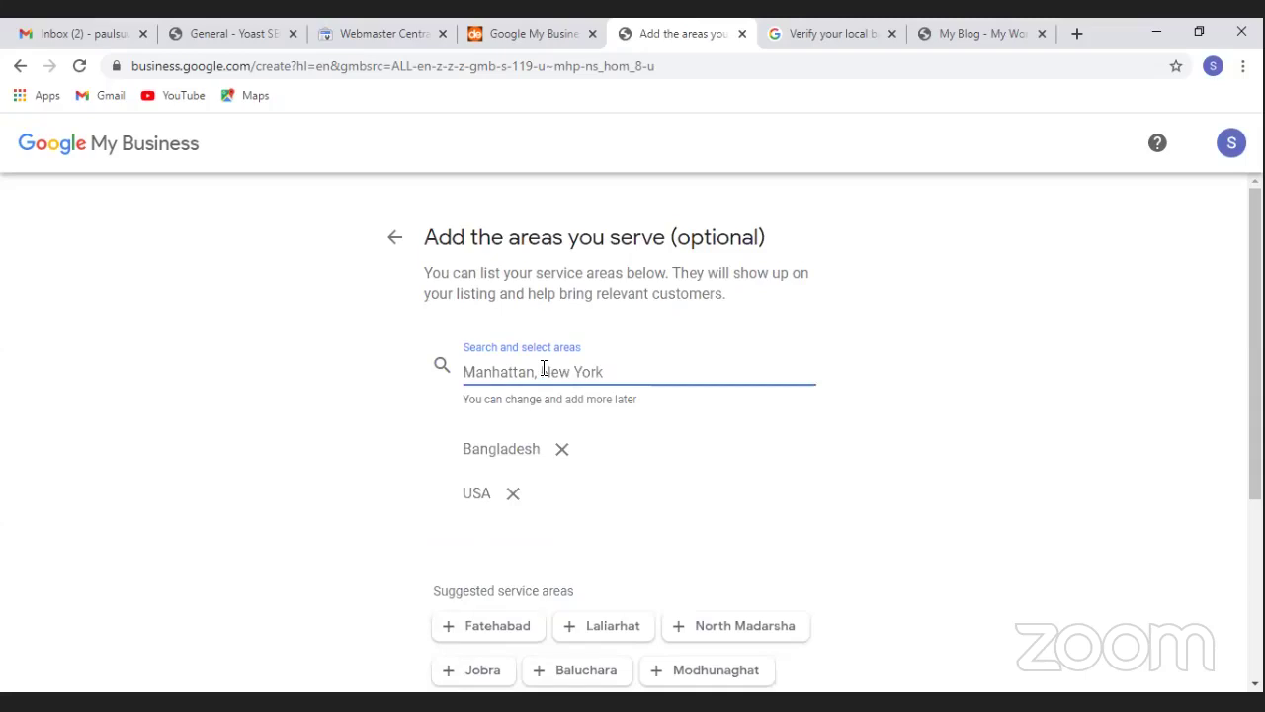
text(Uk)
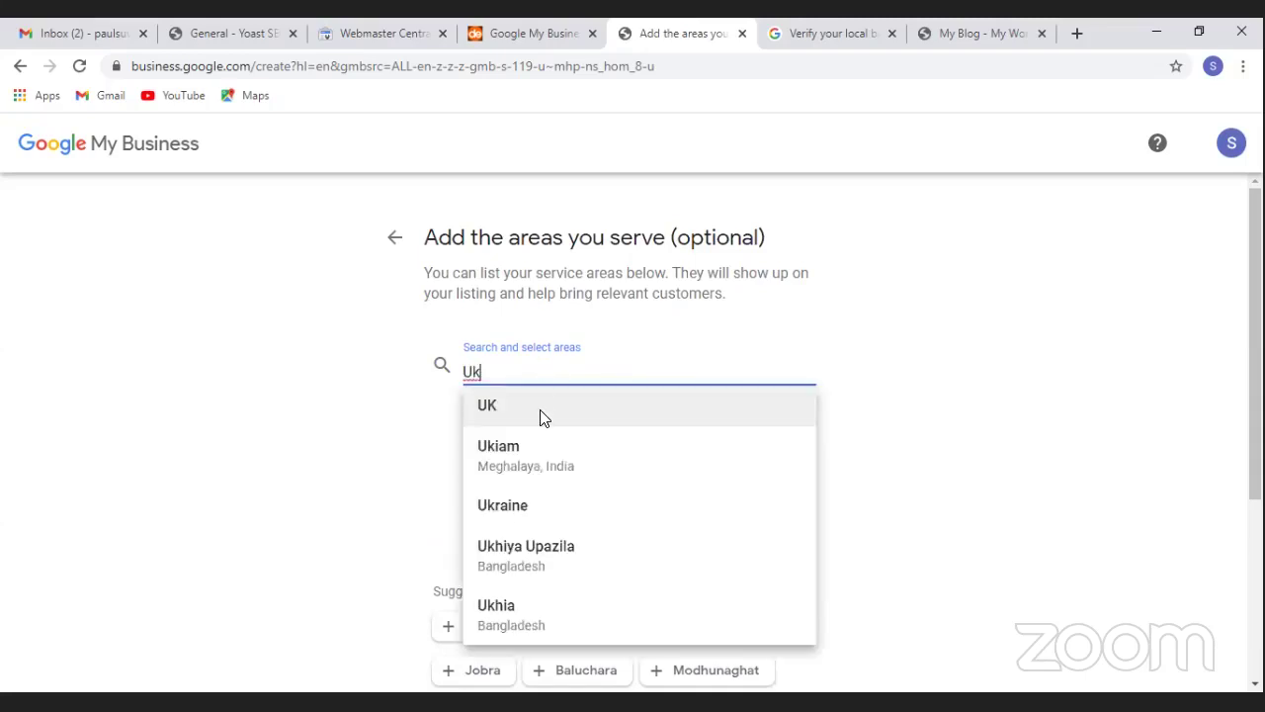
click(542, 411)
scroll(596, 517, down, 2)
click(478, 637)
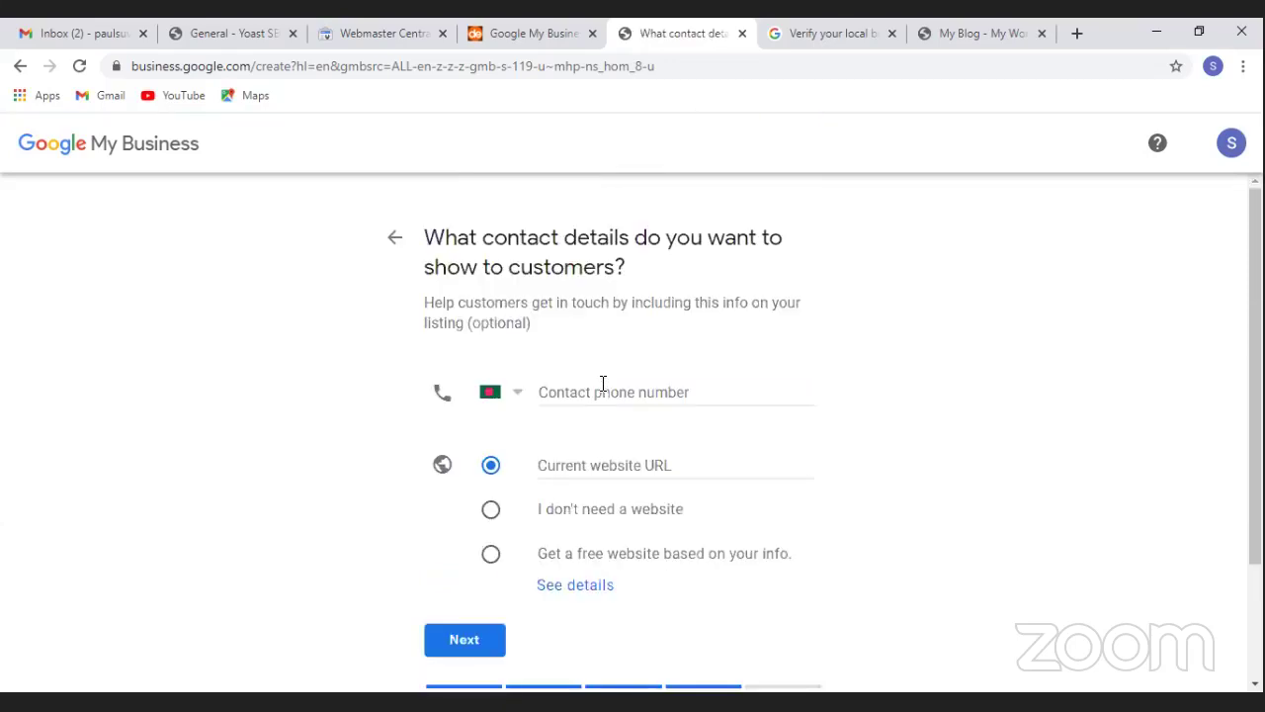
click(599, 391)
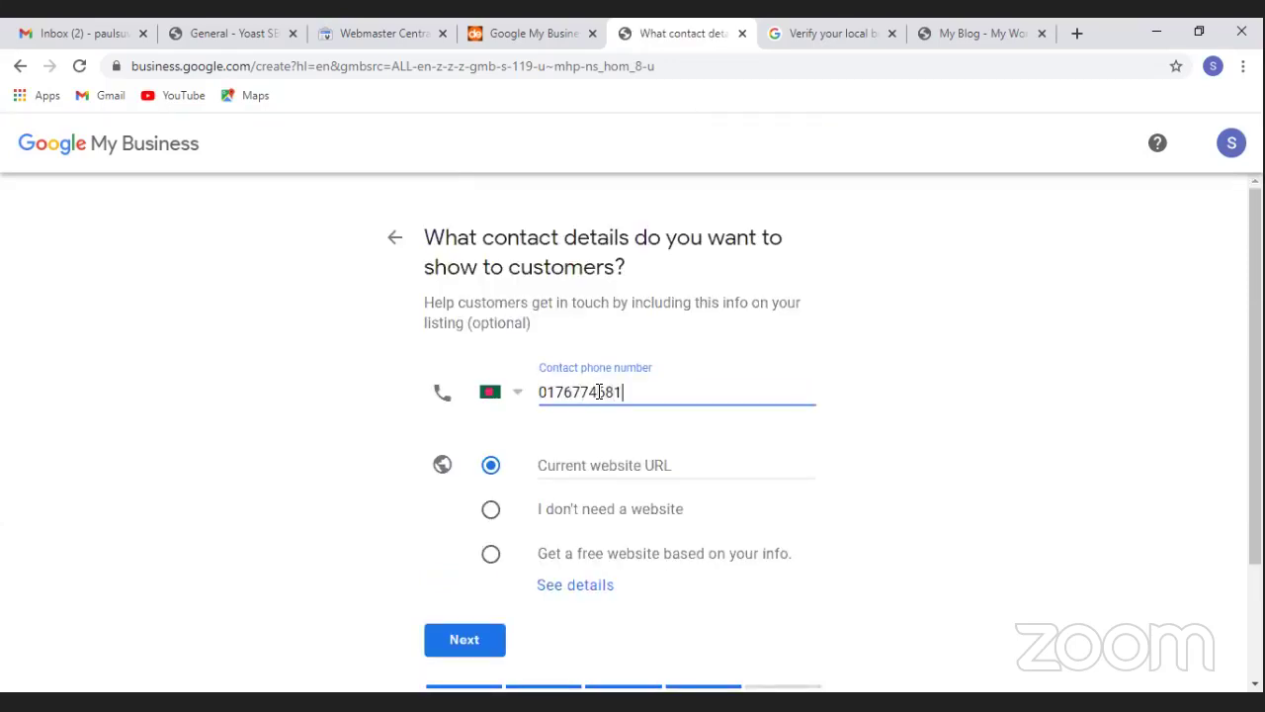
click(592, 467)
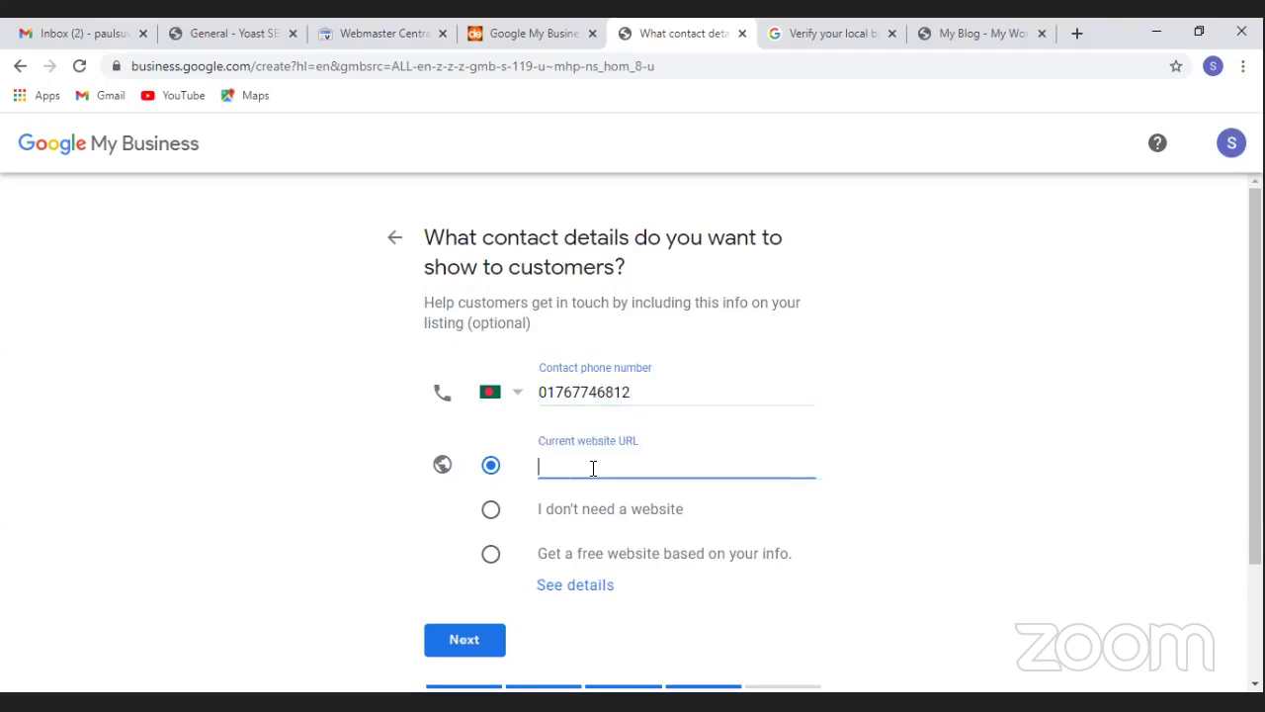
right_click(599, 463)
click(674, 314)
click(565, 466)
text(s)
click(492, 647)
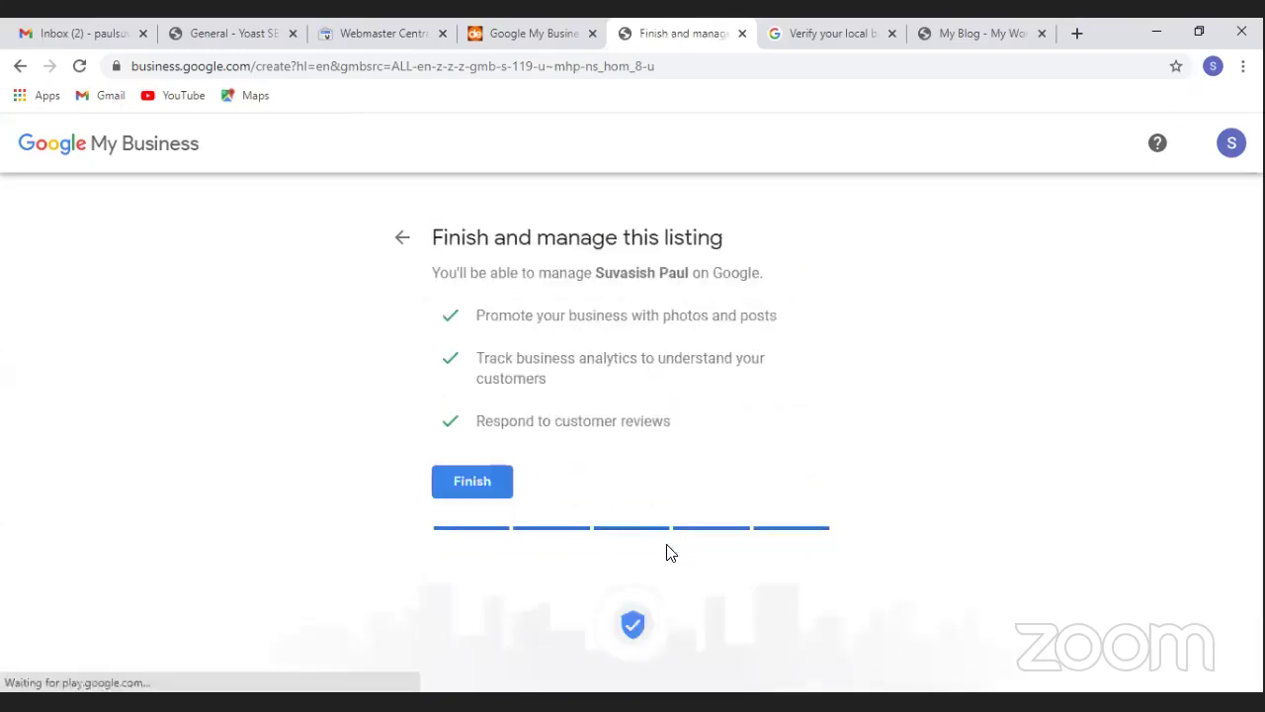
click(472, 482)
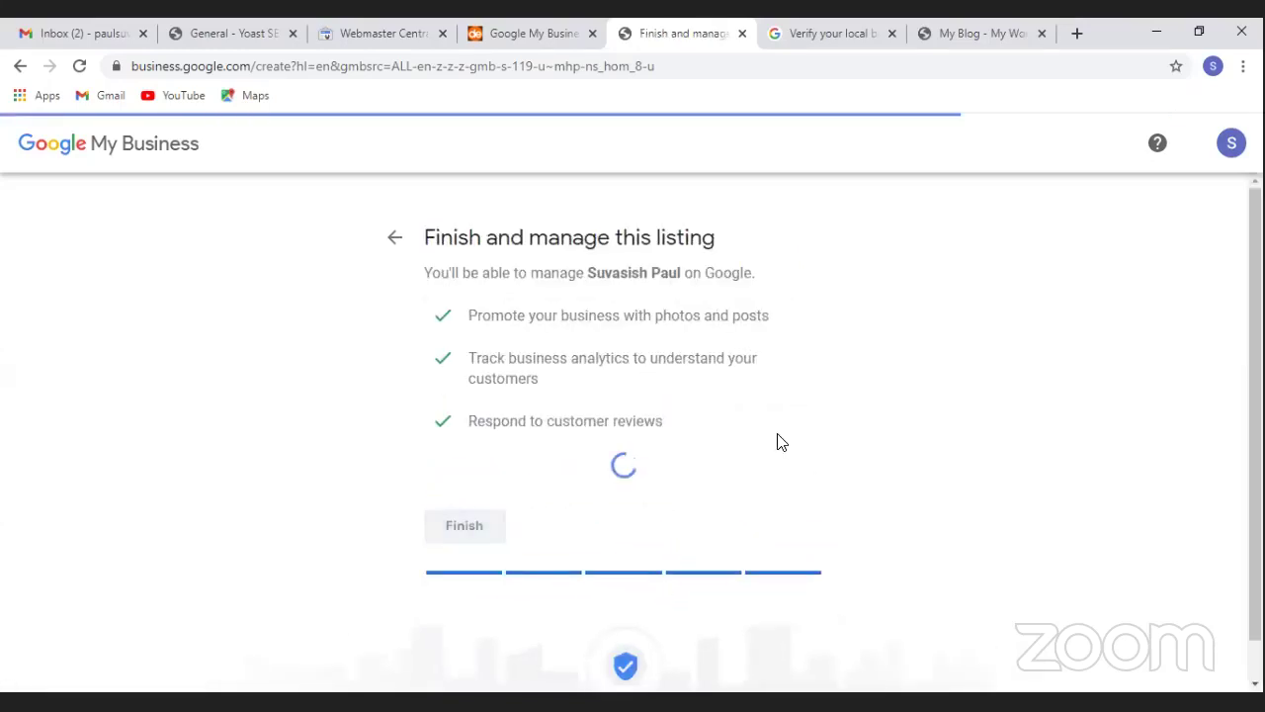
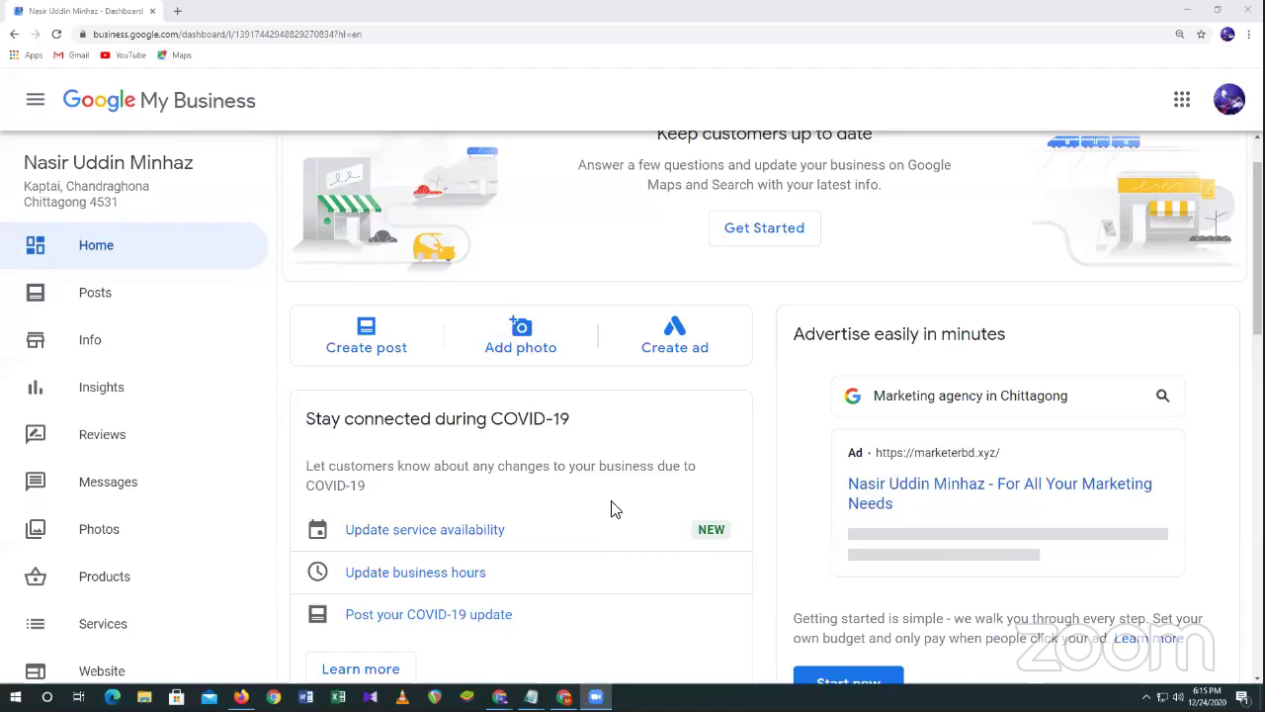
scroll(611, 508, down, 1)
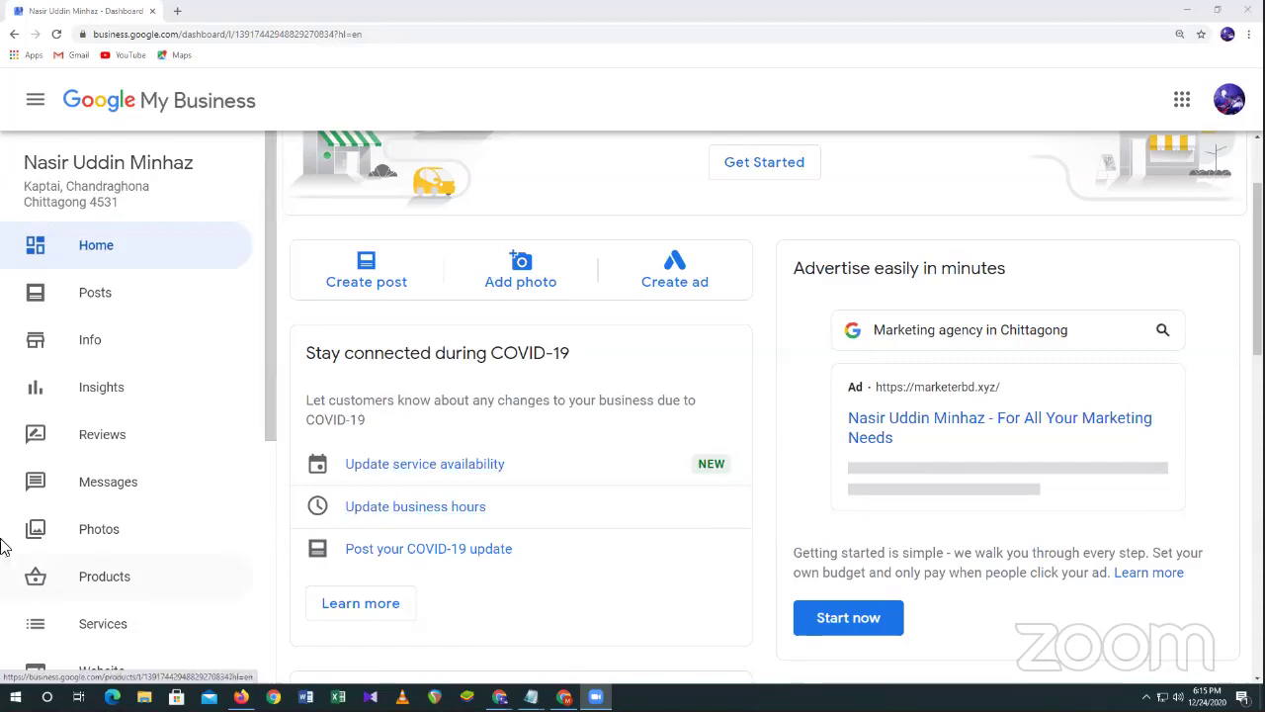
scroll(133, 341, down, 3)
scroll(133, 341, down, 4)
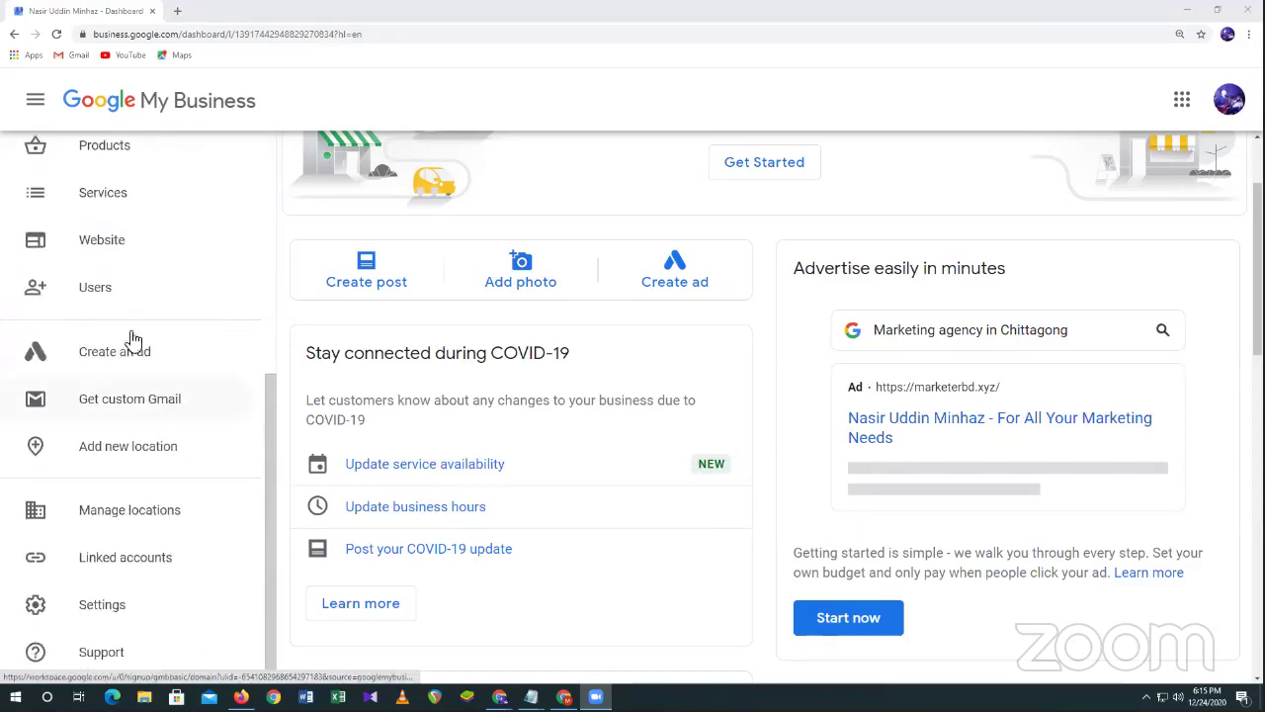
Open the Users list and start an Add new users invitation with empty fields
click(116, 282)
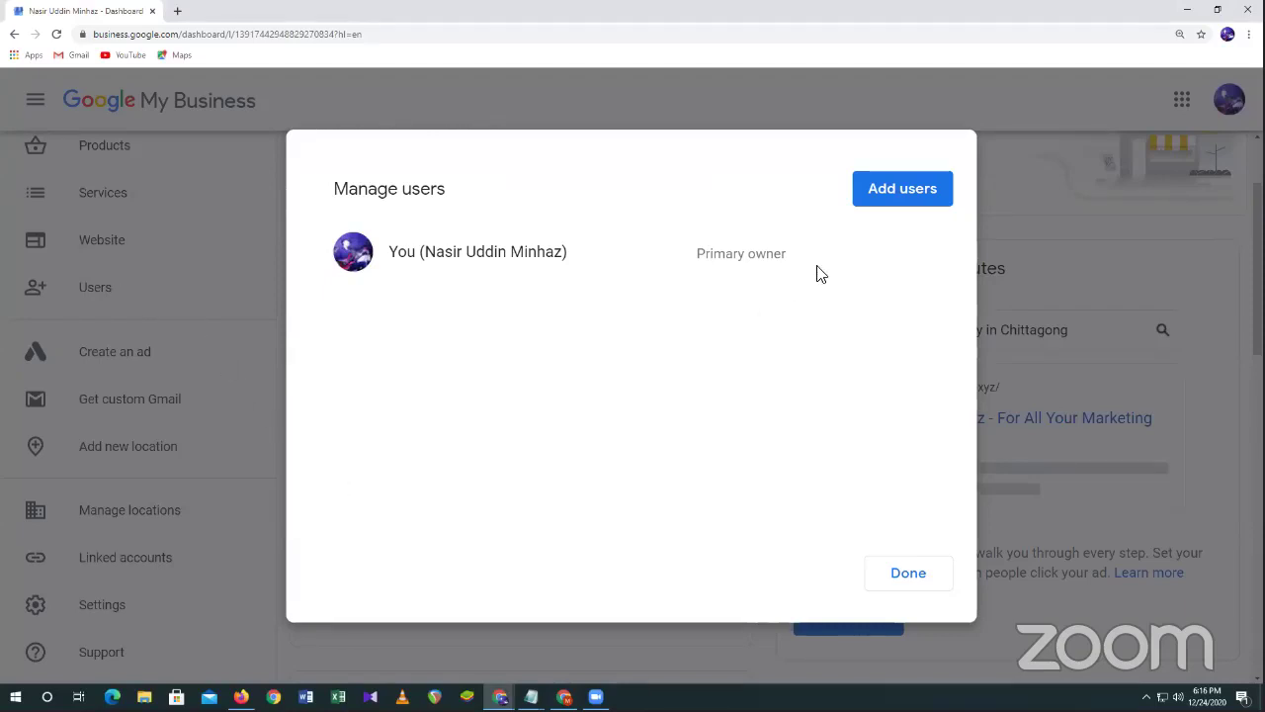
click(889, 189)
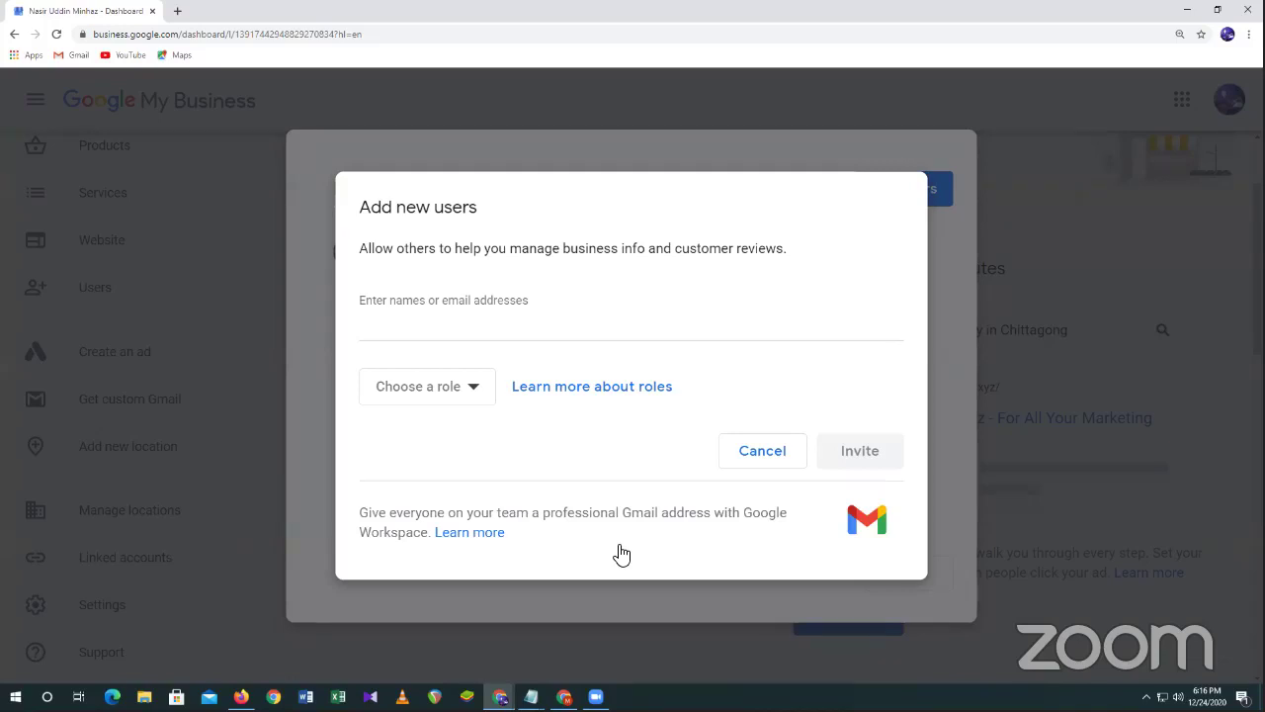
Show the Owner, Manager and Site manager choices in the role dropdown
click(446, 390)
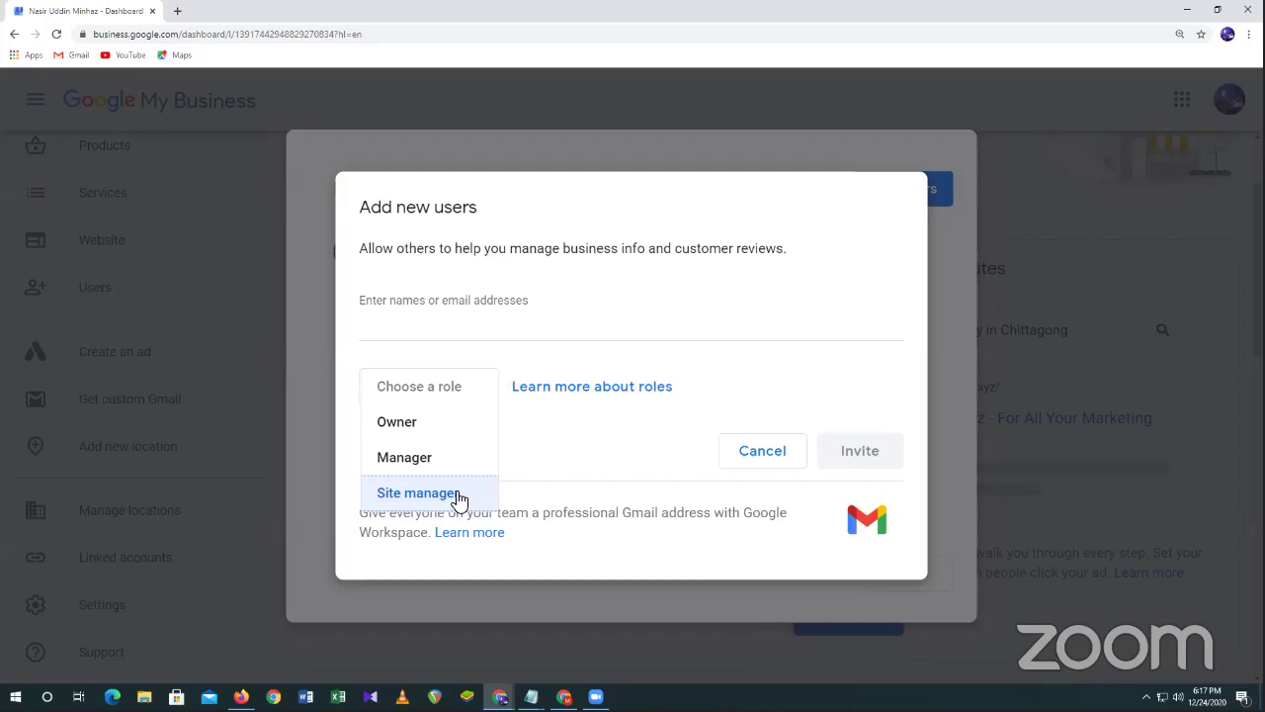
Open the roles help article and scroll to its Owner/Manager/Site manager capability table
click(609, 389)
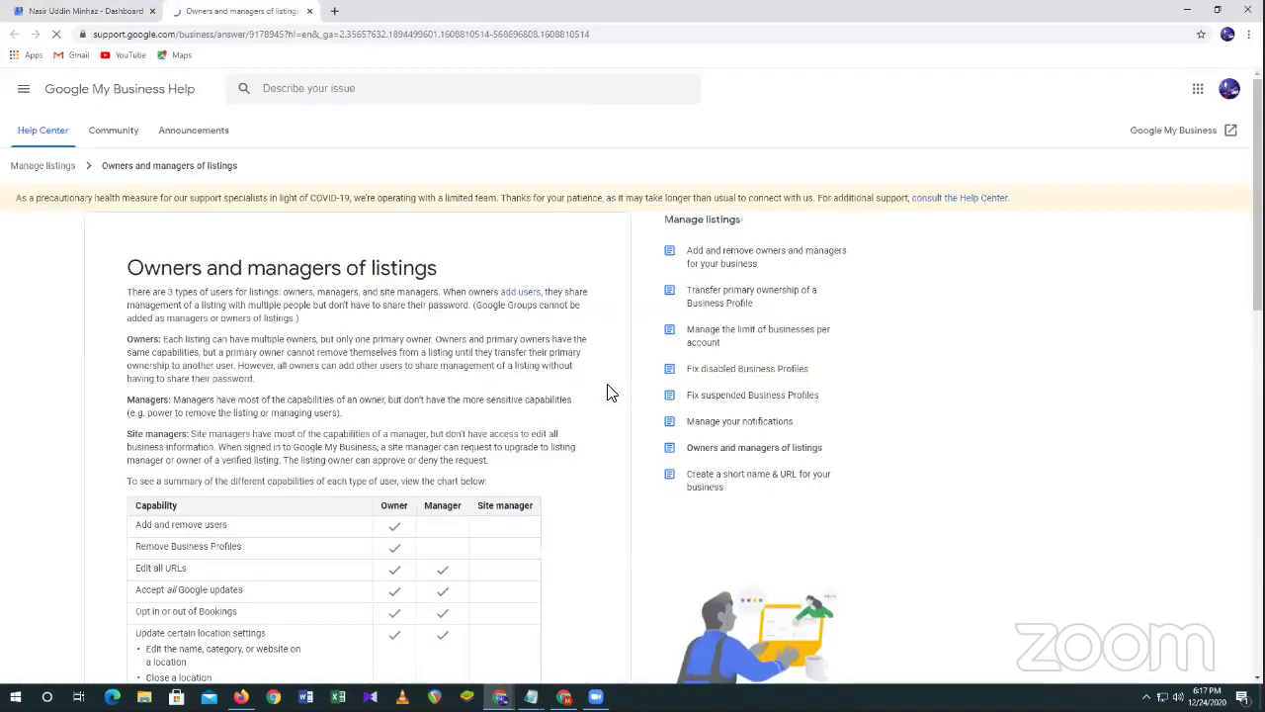
scroll(609, 391, down, 3)
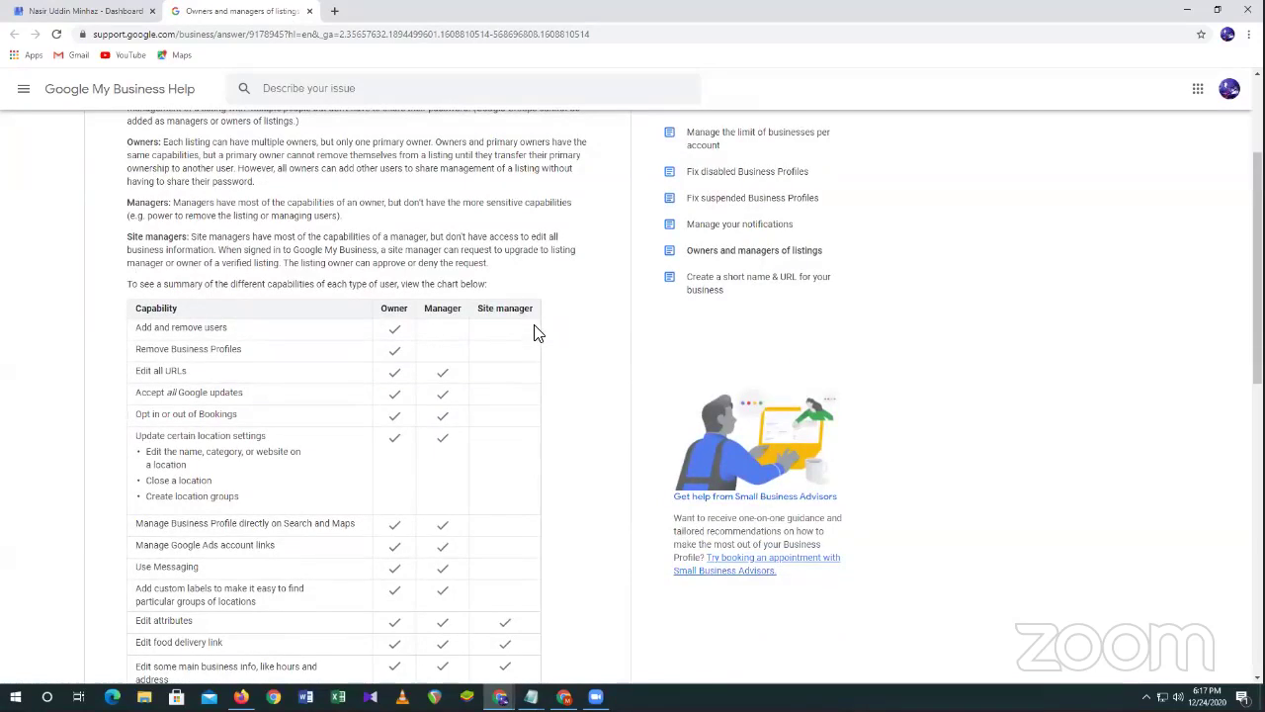
scroll(494, 333, down, 1)
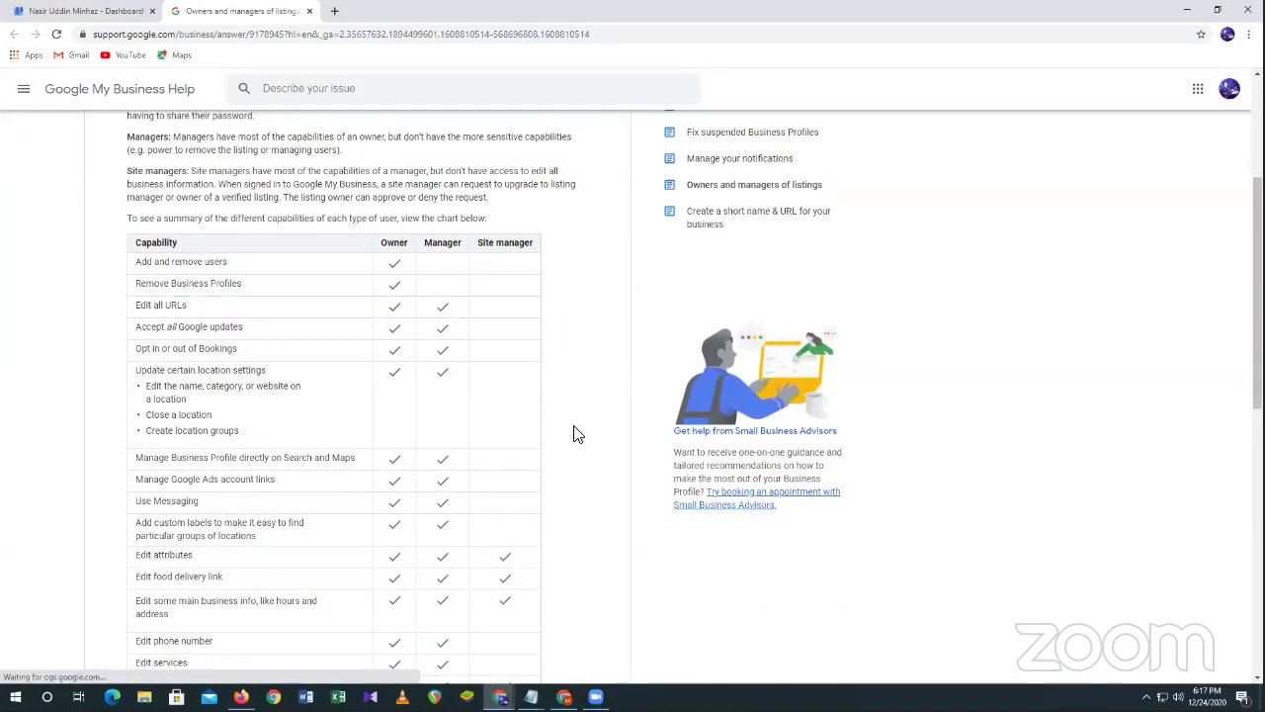
scroll(577, 444, down, 2)
scroll(577, 444, up, 1)
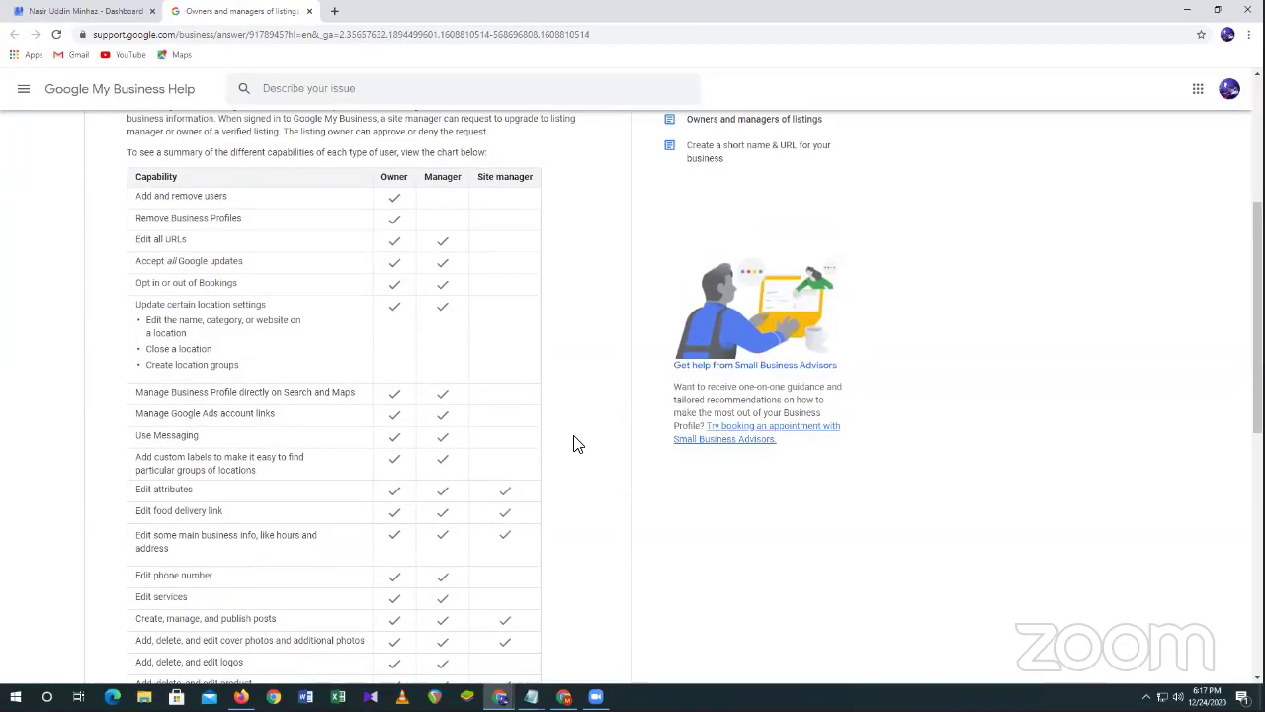
scroll(577, 443, down, 1)
scroll(577, 444, up, 1)
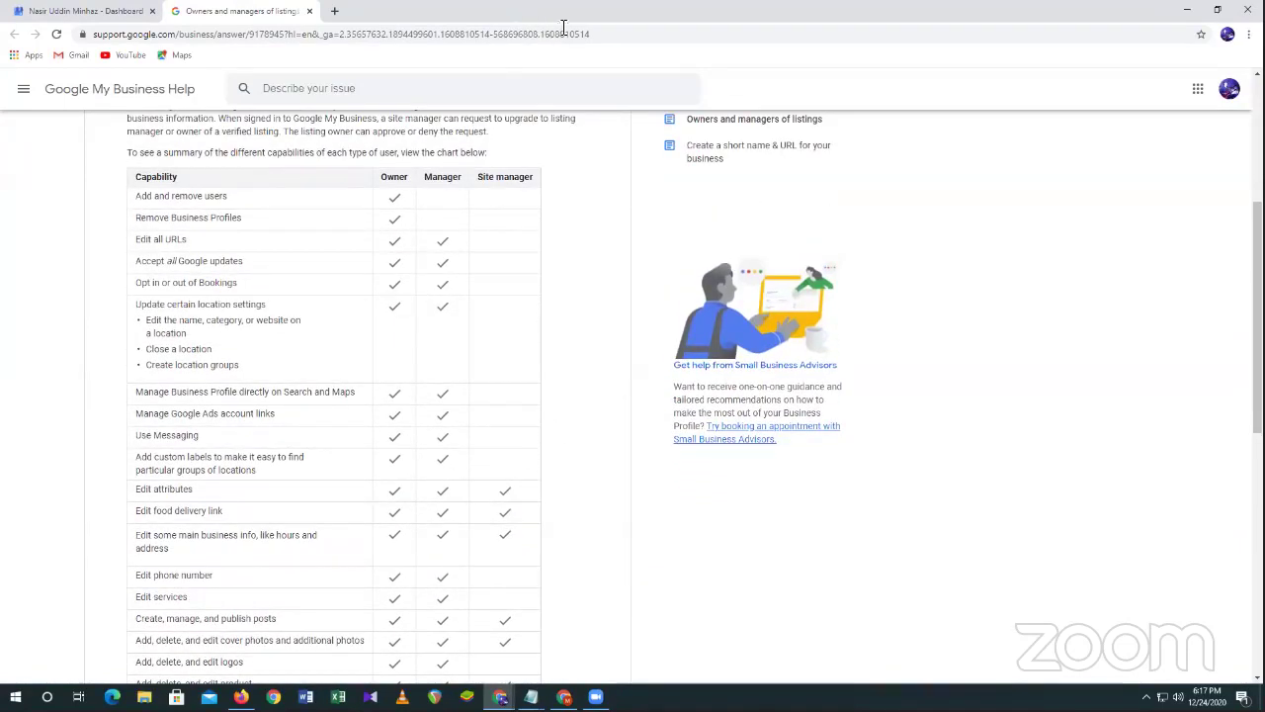
Copy the help article's web address from the address bar
drag(593, 34, 127, 35)
right_click(127, 34)
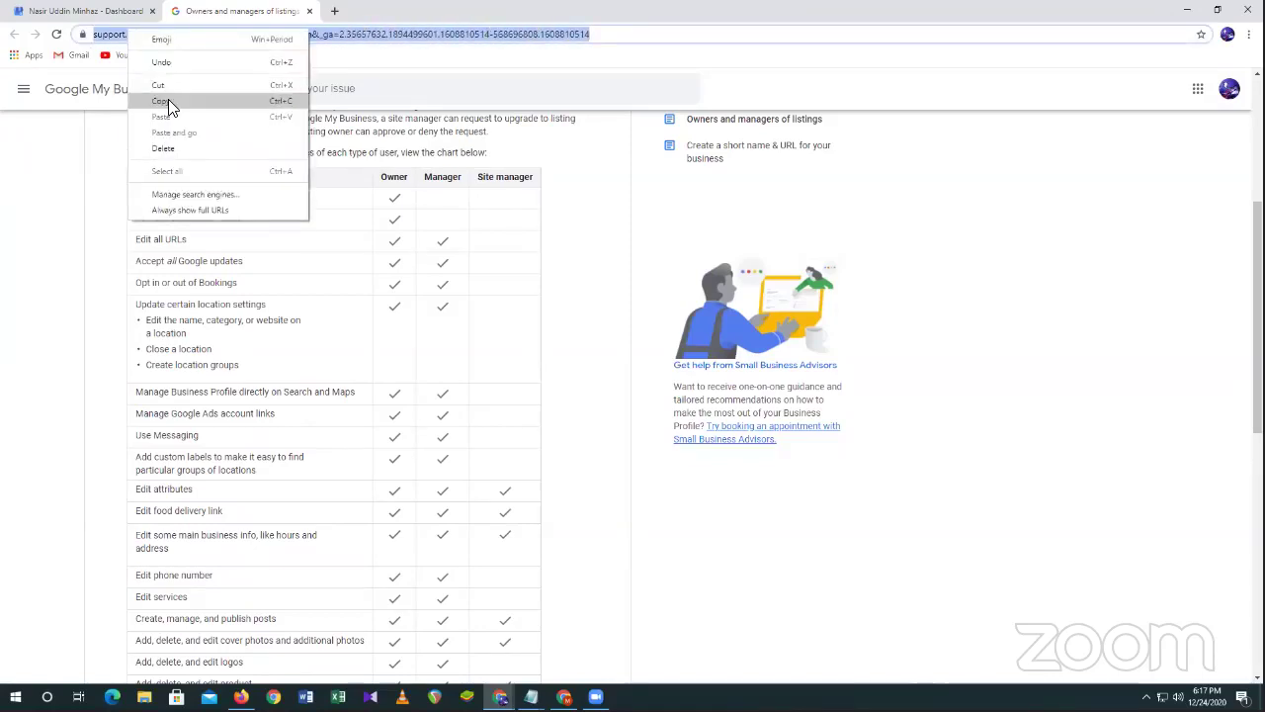
click(168, 102)
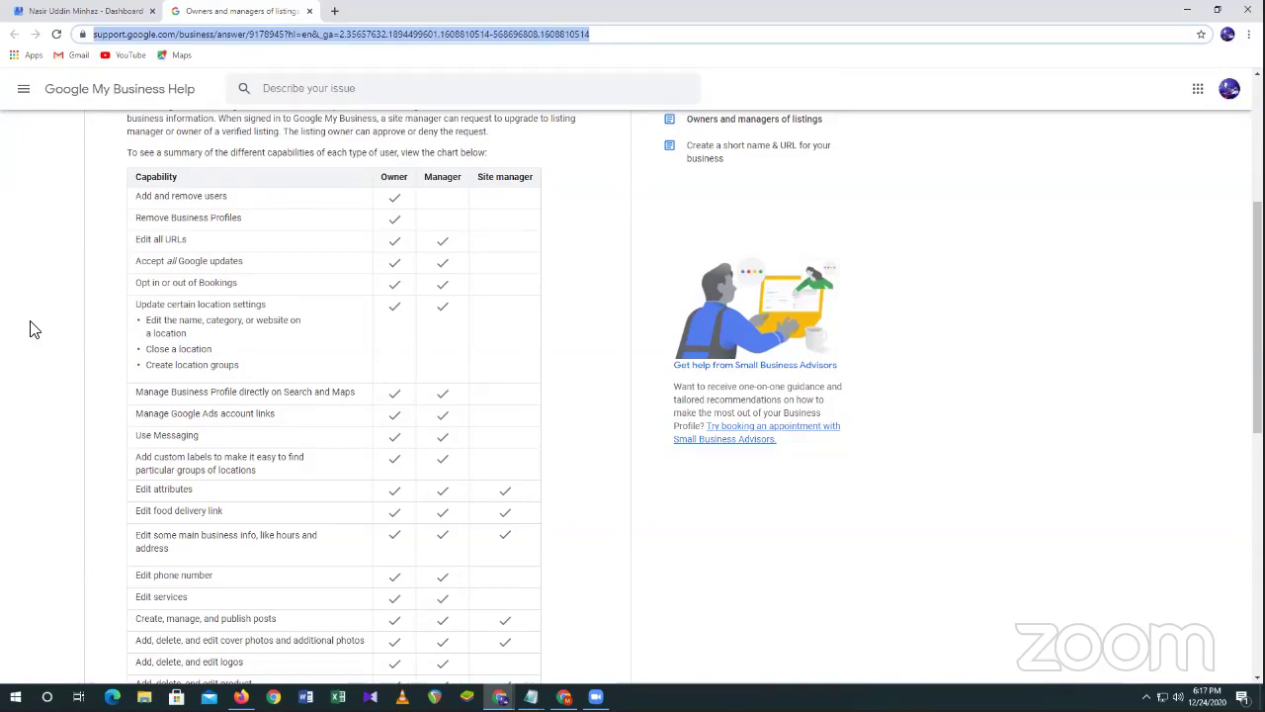
scroll(30, 329, down, 3)
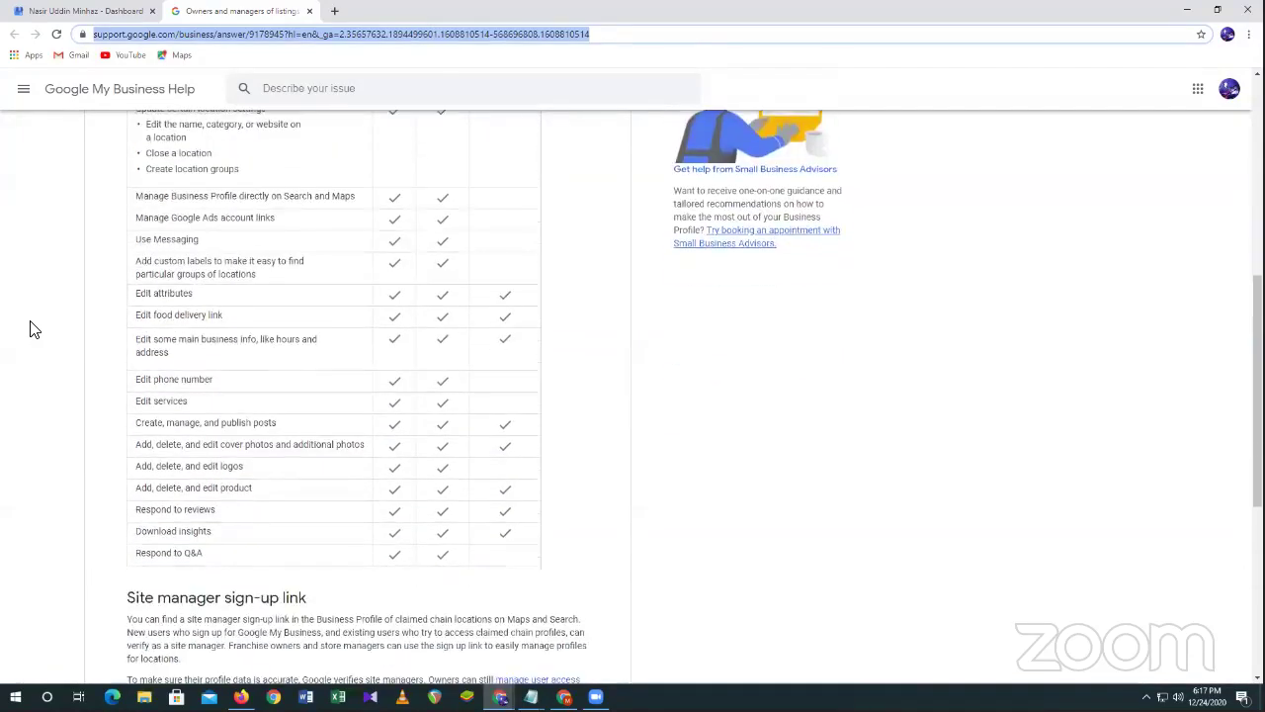
scroll(29, 329, up, 2)
scroll(30, 329, down, 2)
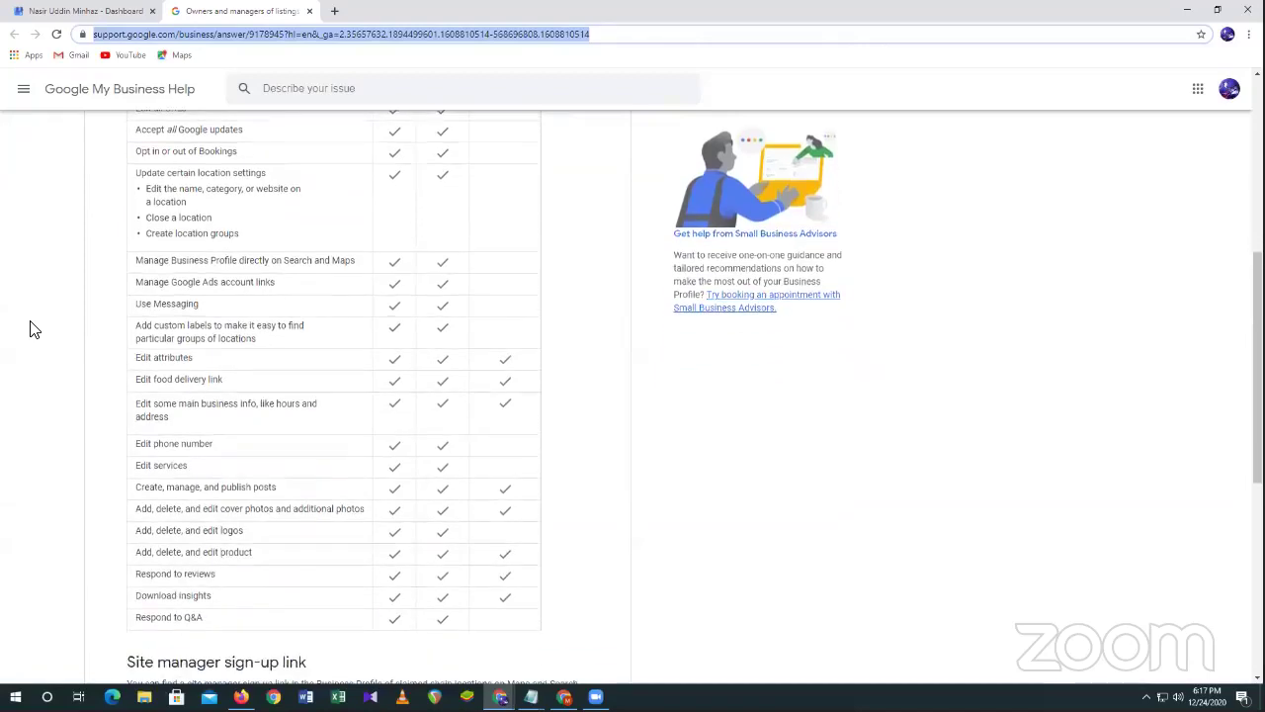
scroll(30, 329, up, 2)
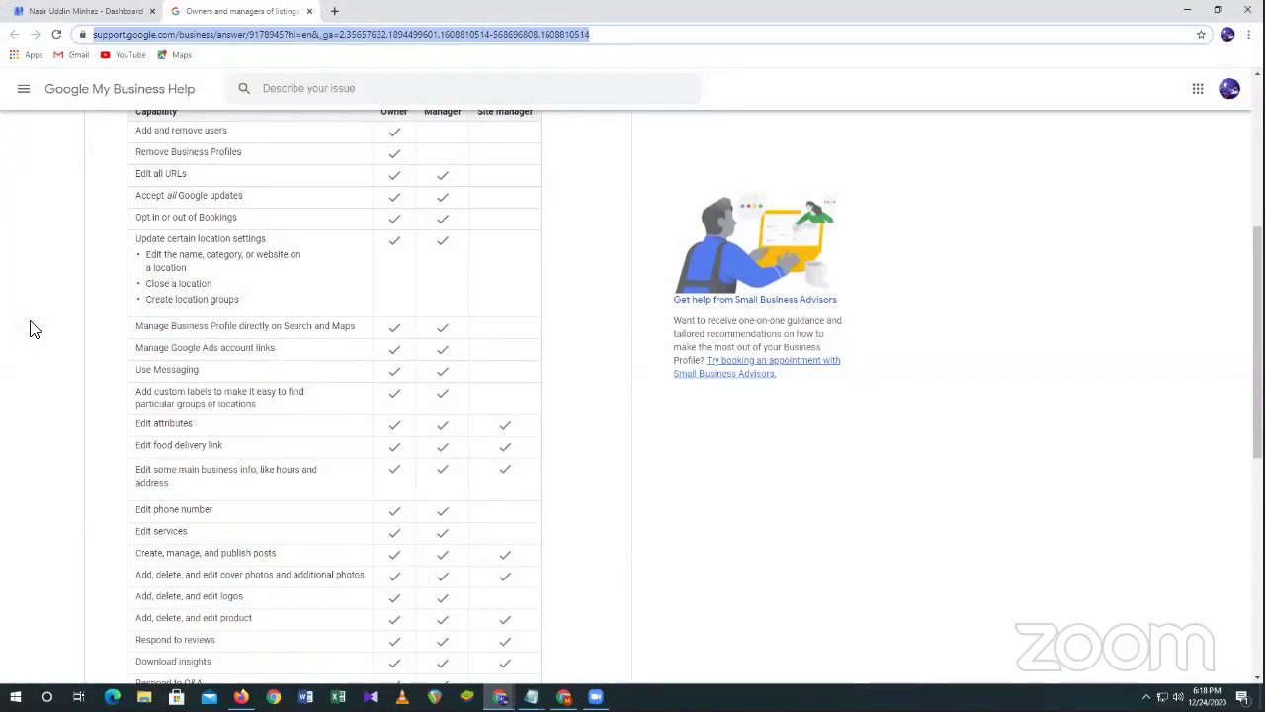
scroll(30, 329, up, 2)
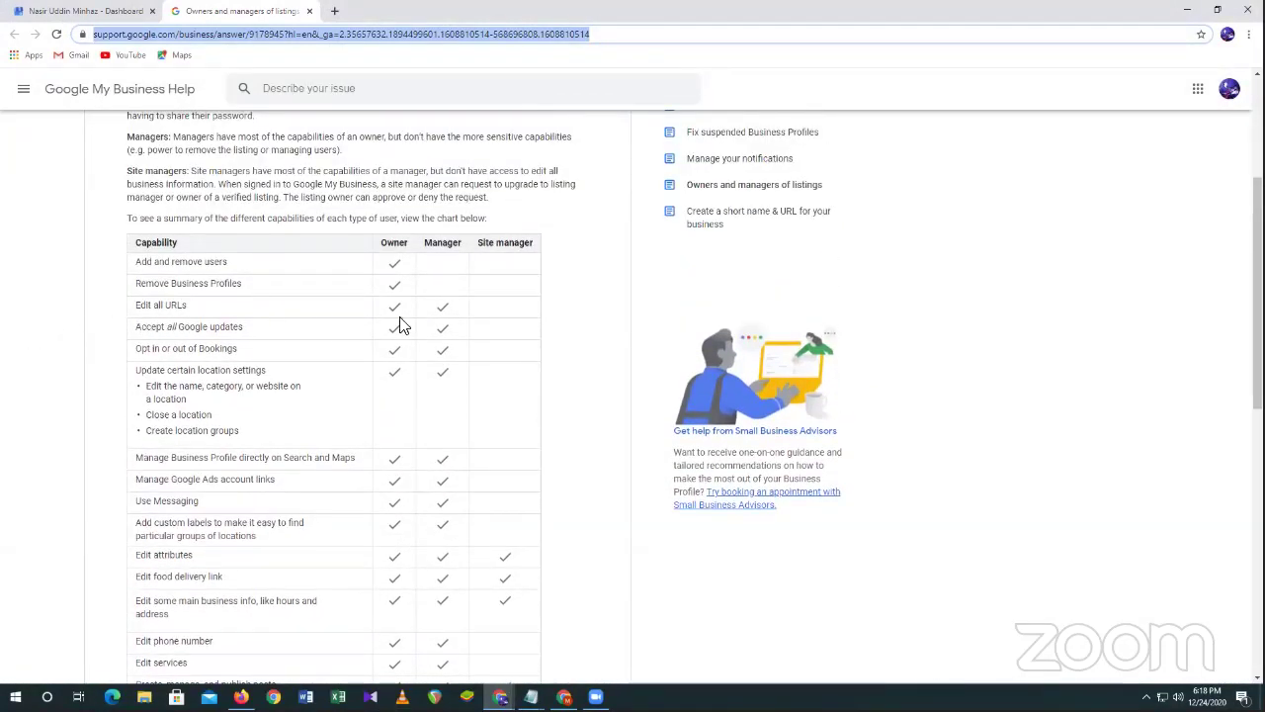
scroll(651, 355, down, 2)
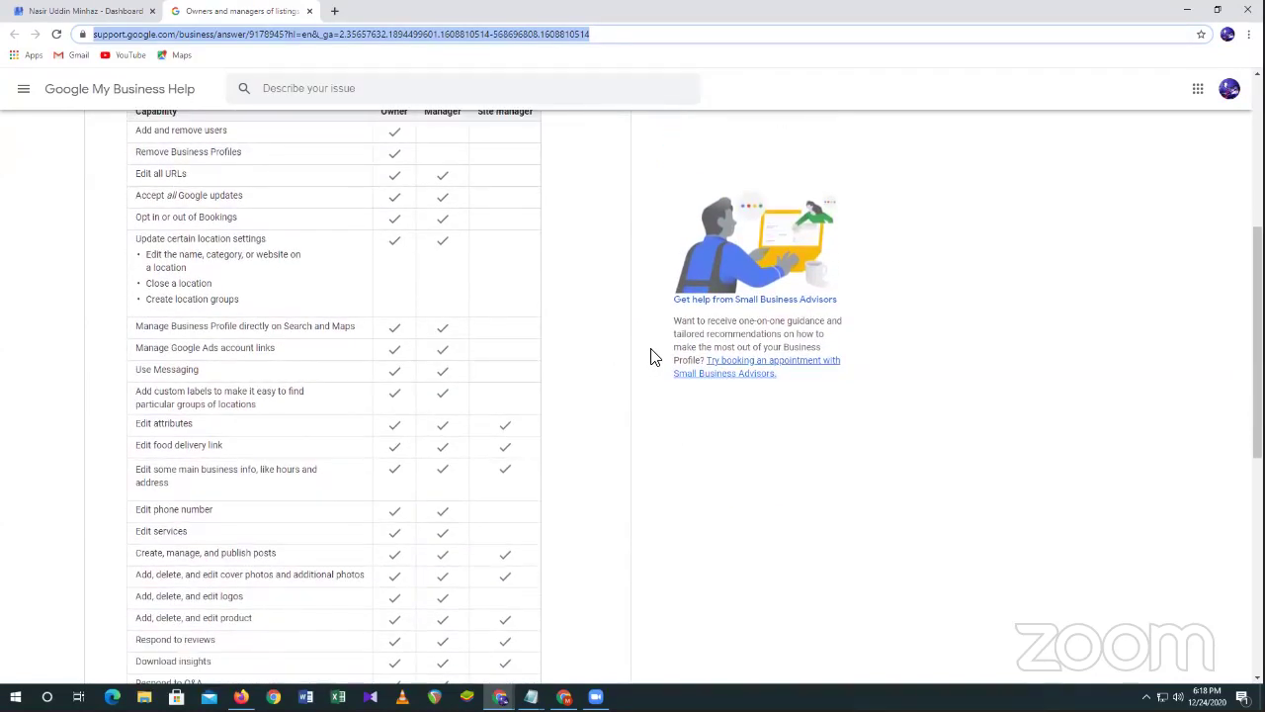
Return to the Dashboard tab and cancel the Add new users form without choosing a role
click(40, 12)
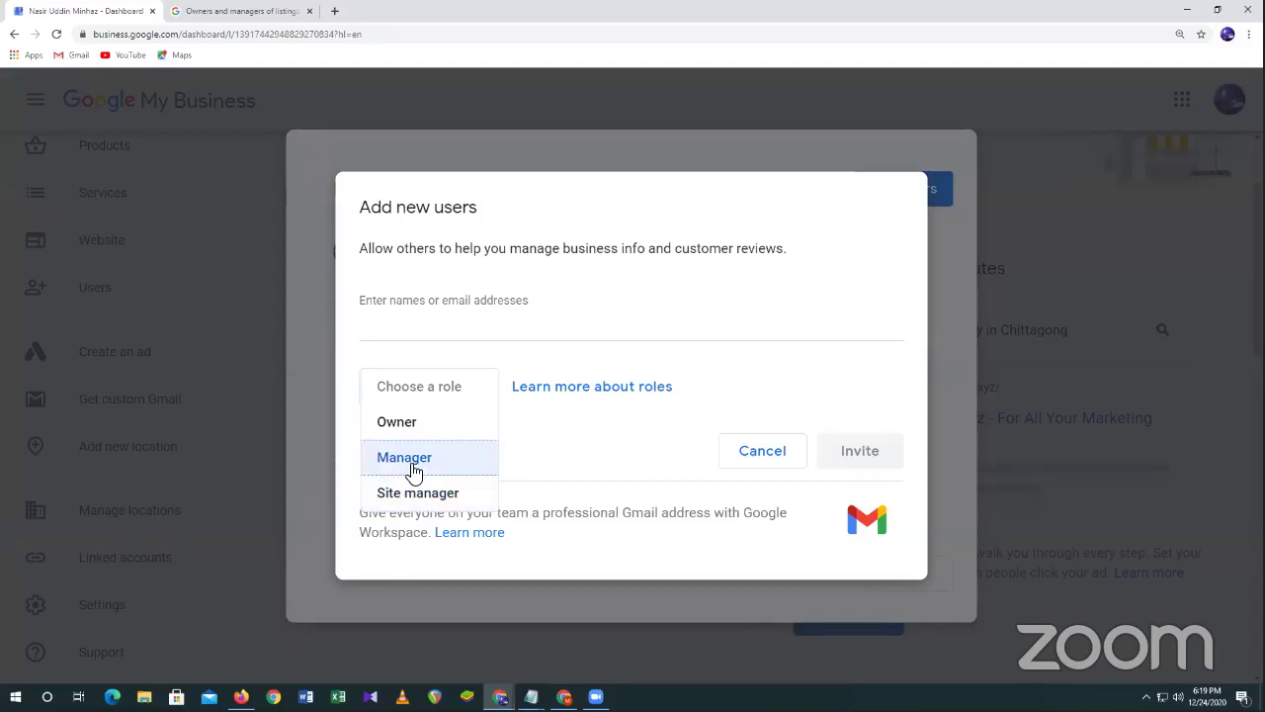
click(277, 459)
click(277, 459)
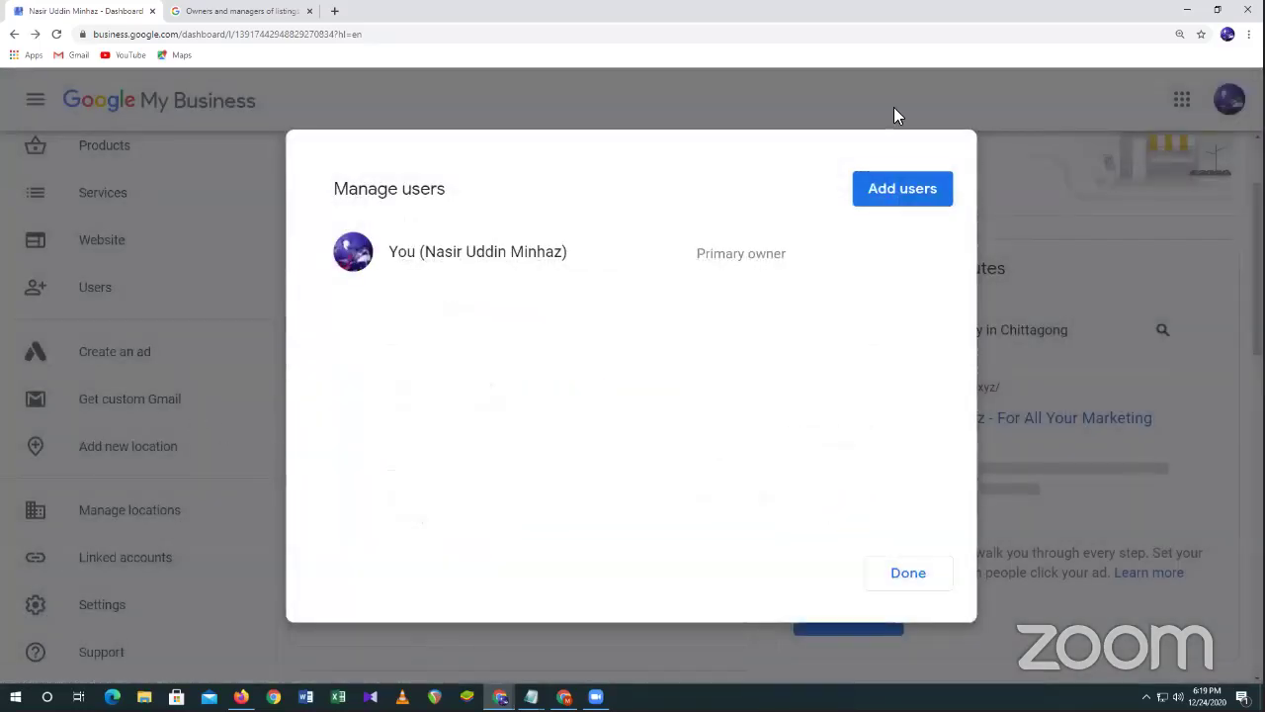
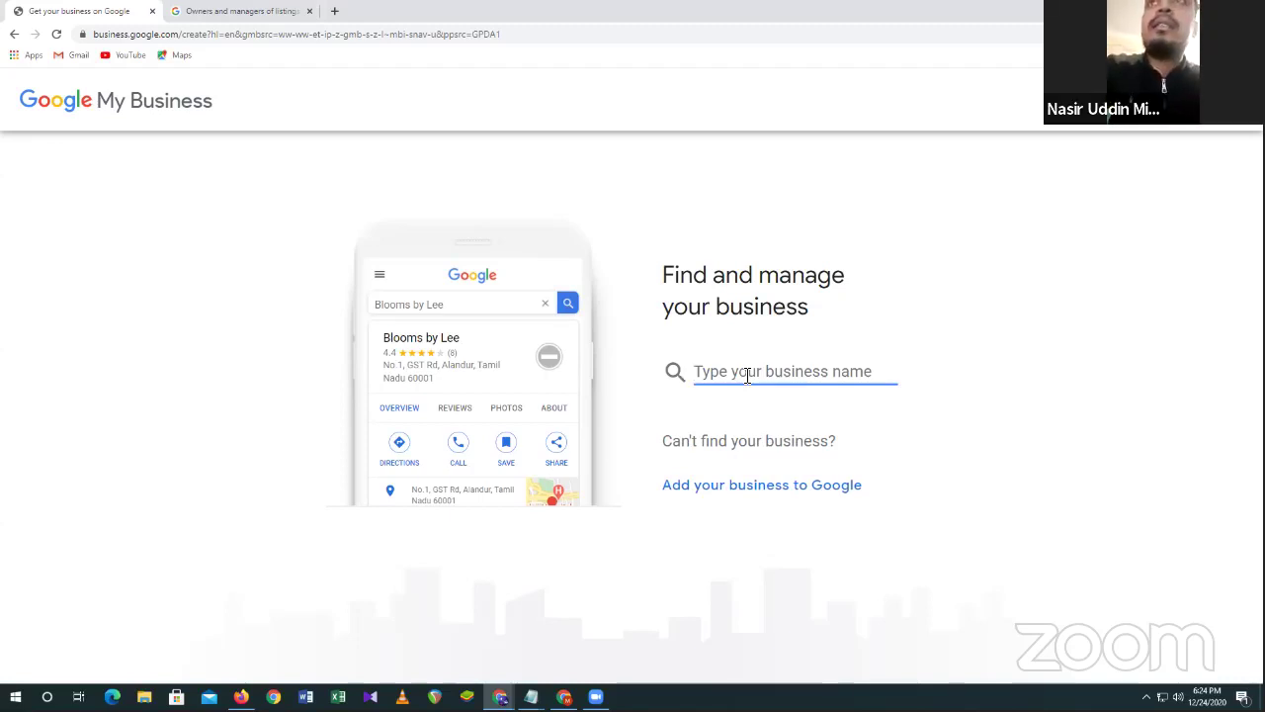
Clear the business-name search and go back to the business dashboard Home page
text(mi)
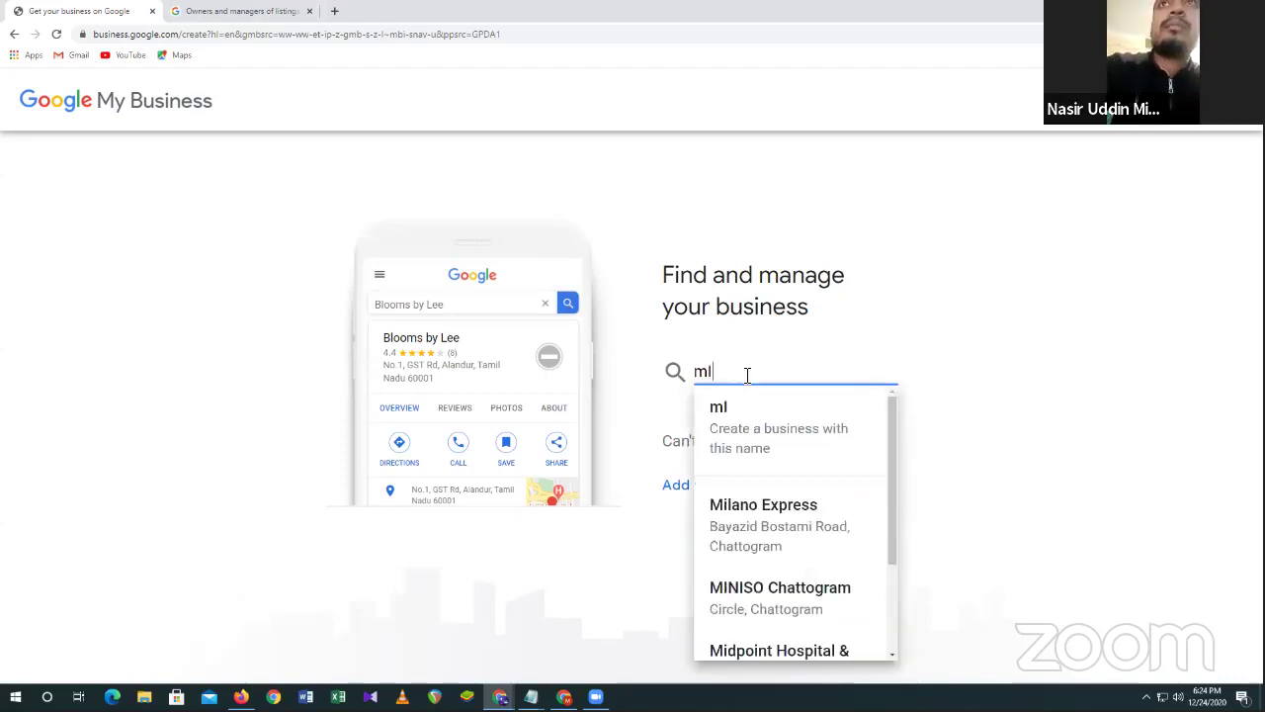
key(BackSpace)
key(BackSpace)
text(M)
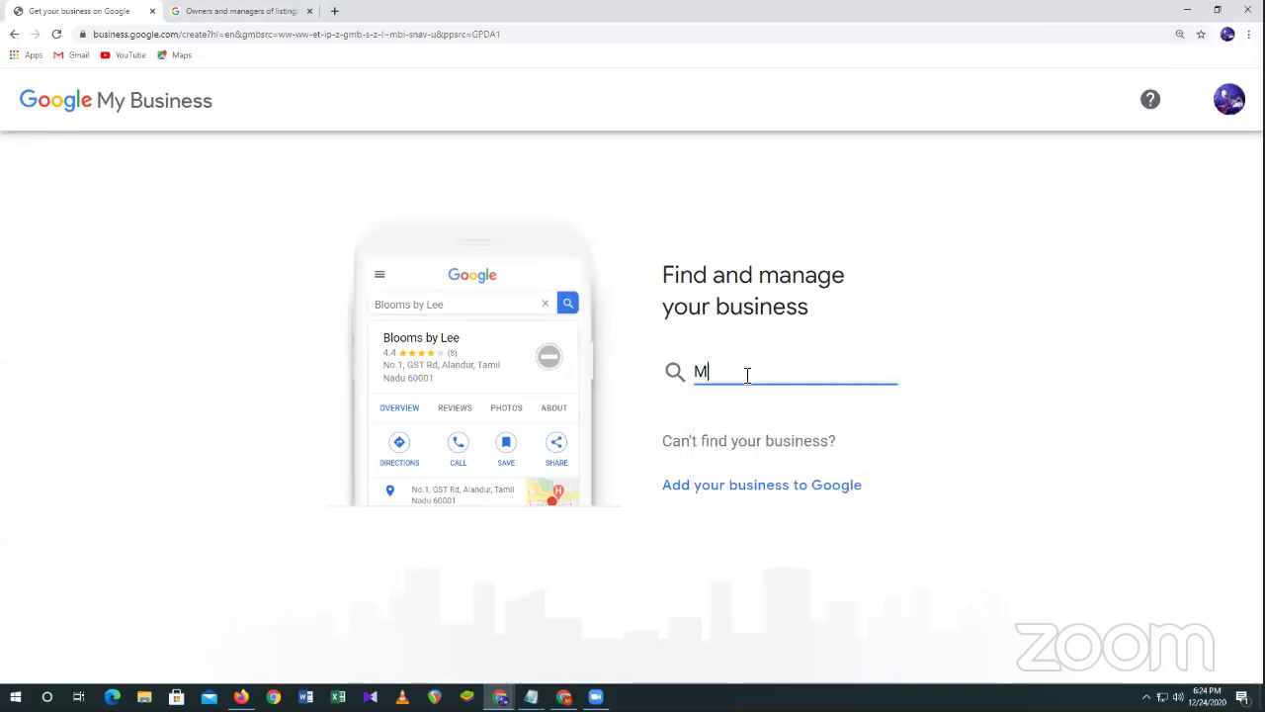
key(BackSpace)
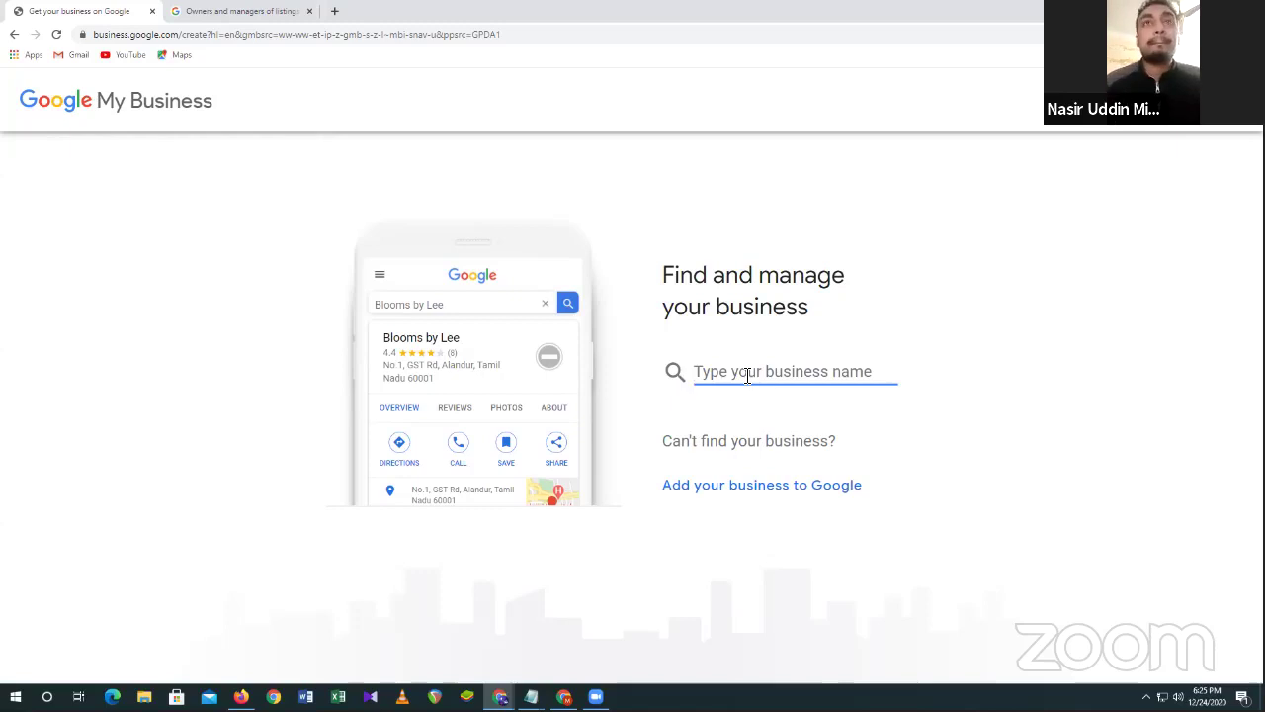
click(14, 35)
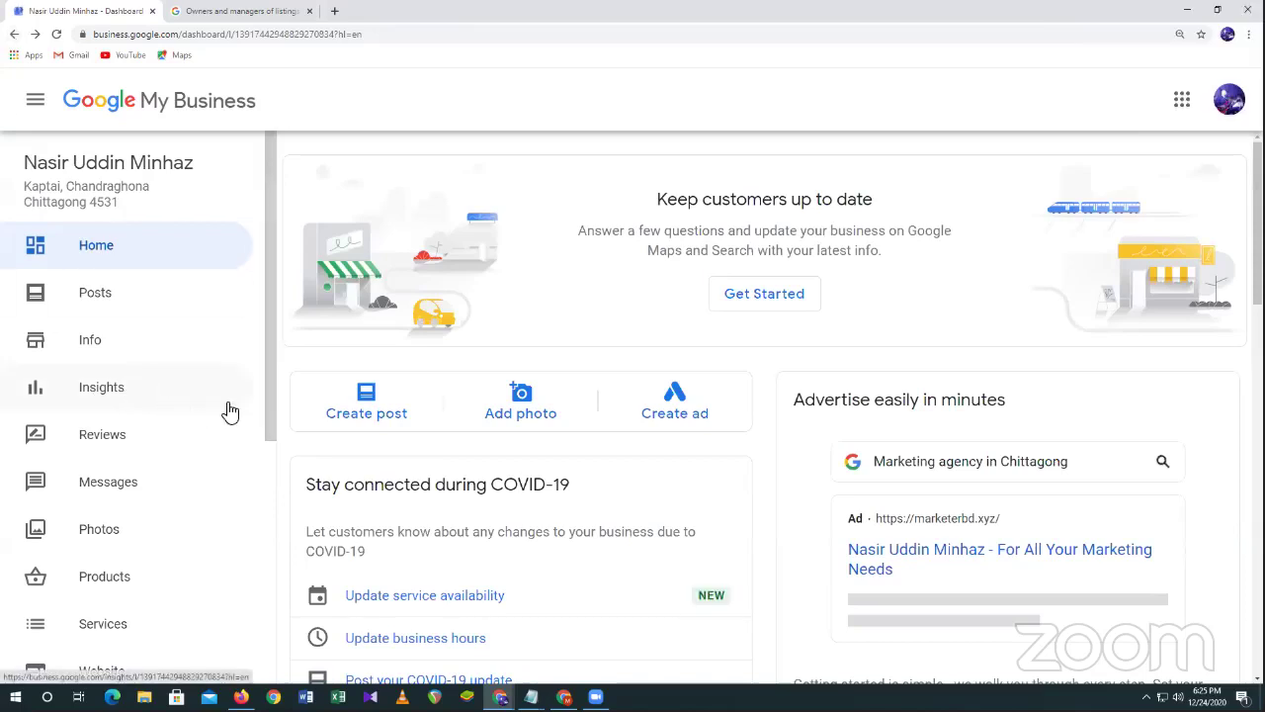
Open the Messages page and start the App Store download of the Google My Business app
scroll(231, 412, down, 3)
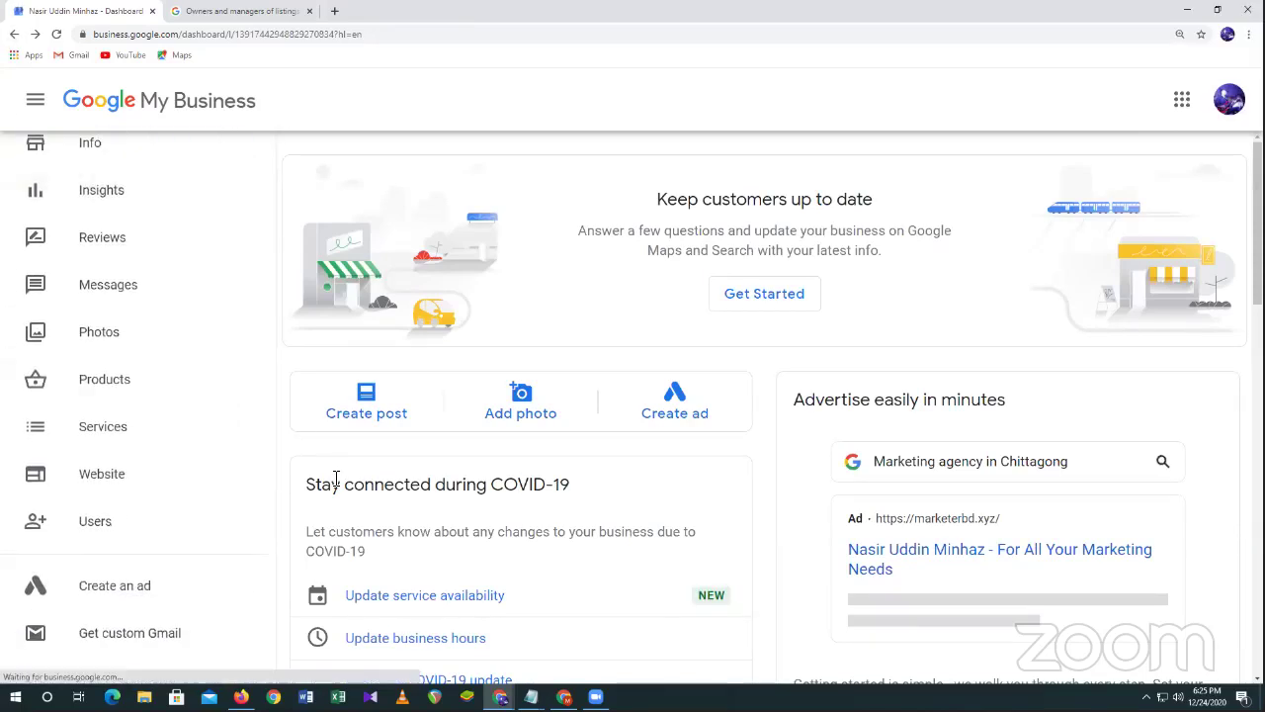
scroll(257, 429, up, 3)
scroll(253, 432, down, 2)
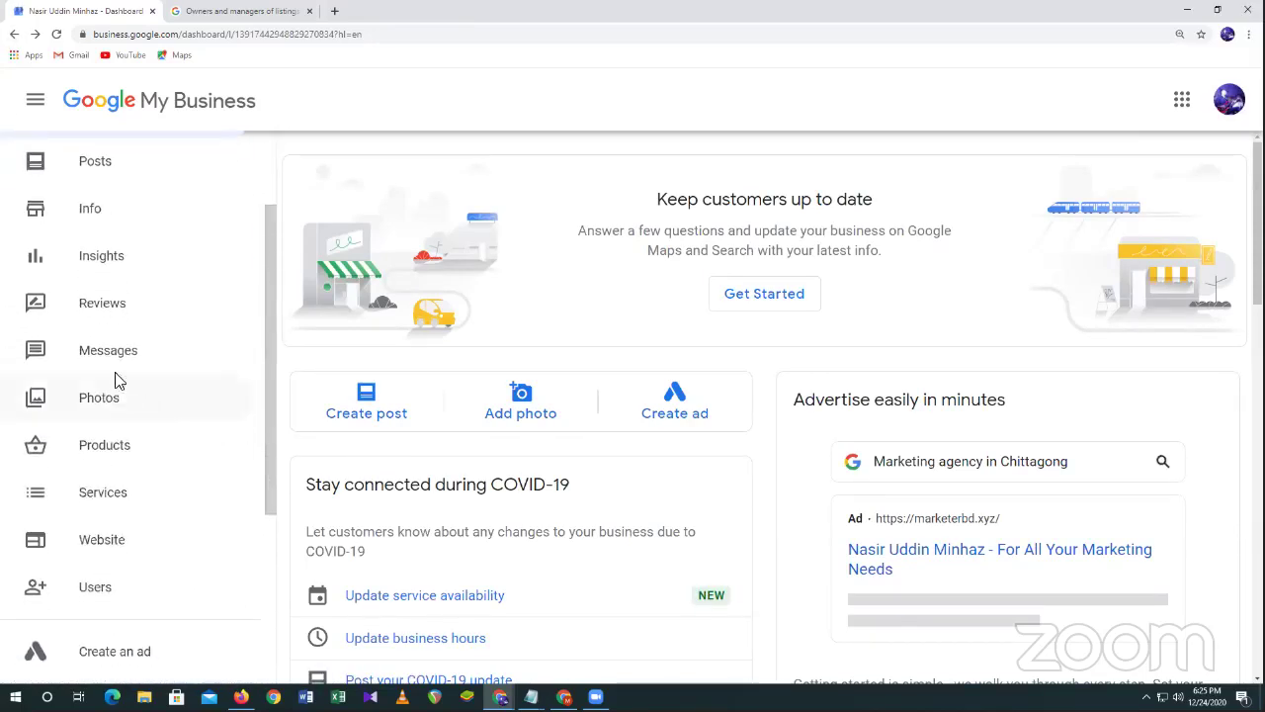
click(115, 364)
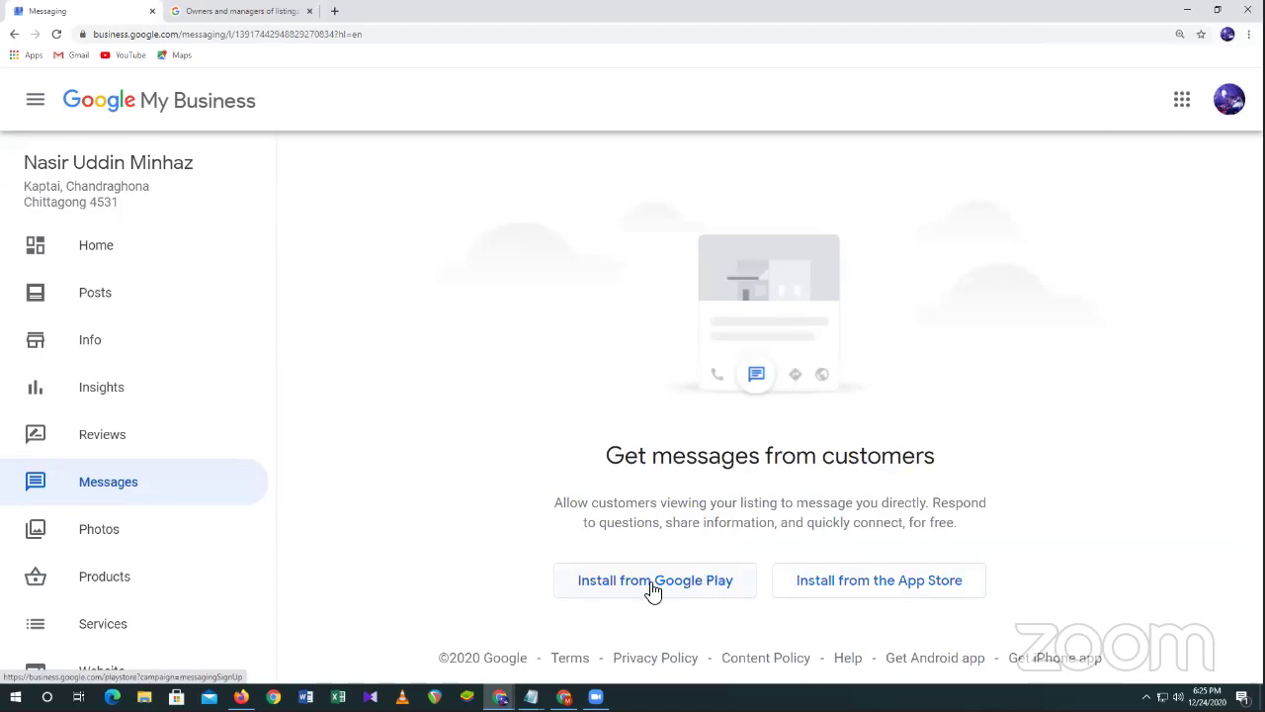
click(907, 590)
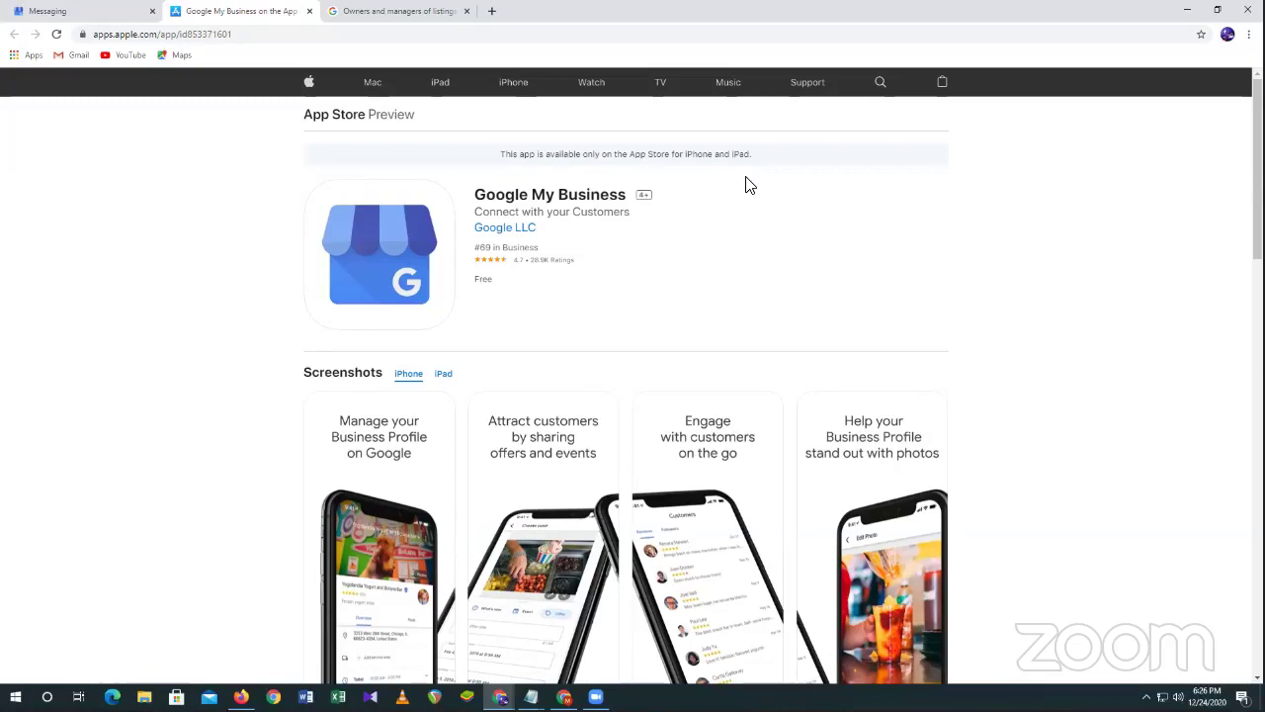
Review the App Store listing, return to the Messaging tab, and open the Google Play listing
scroll(748, 184, down, 2)
scroll(748, 184, up, 2)
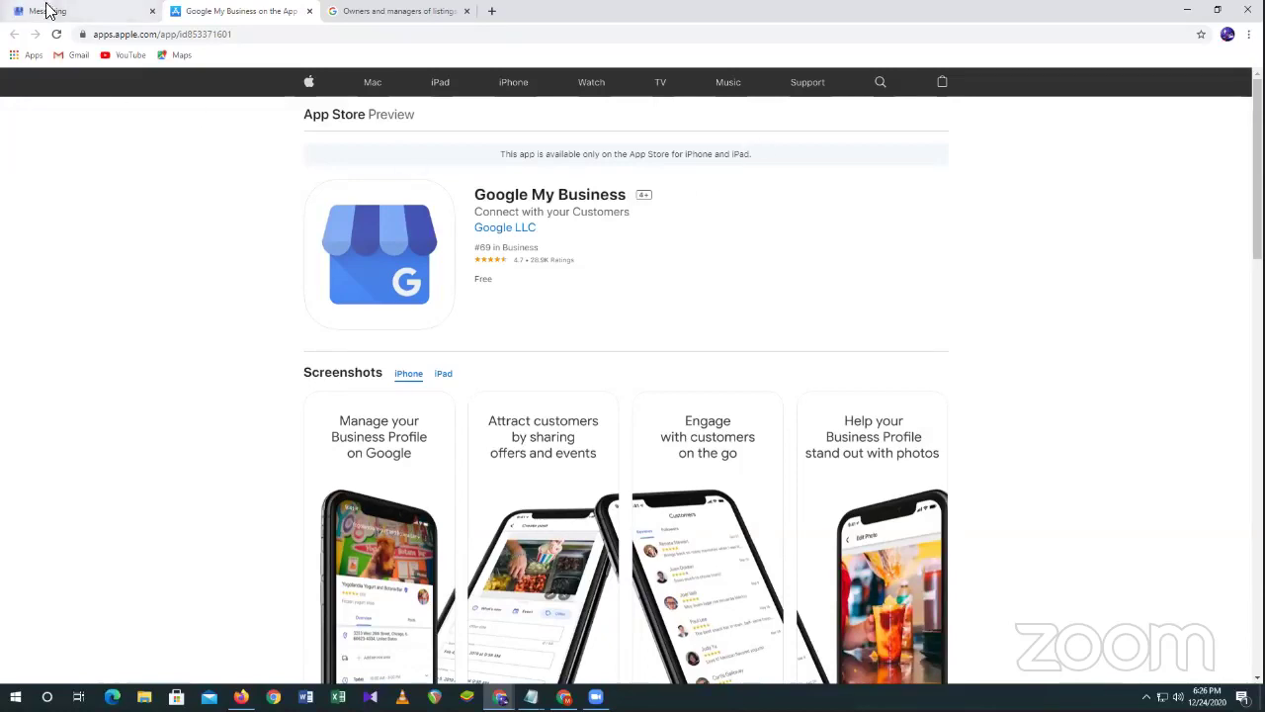
click(87, 12)
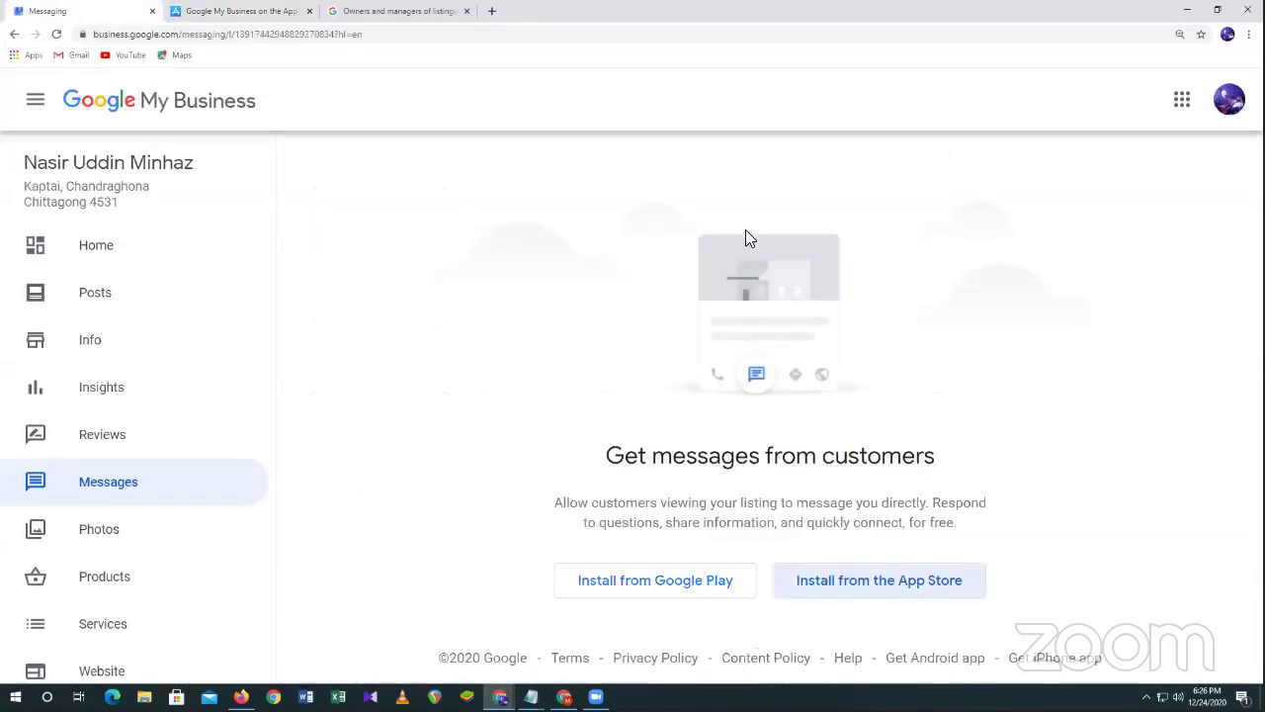
click(678, 591)
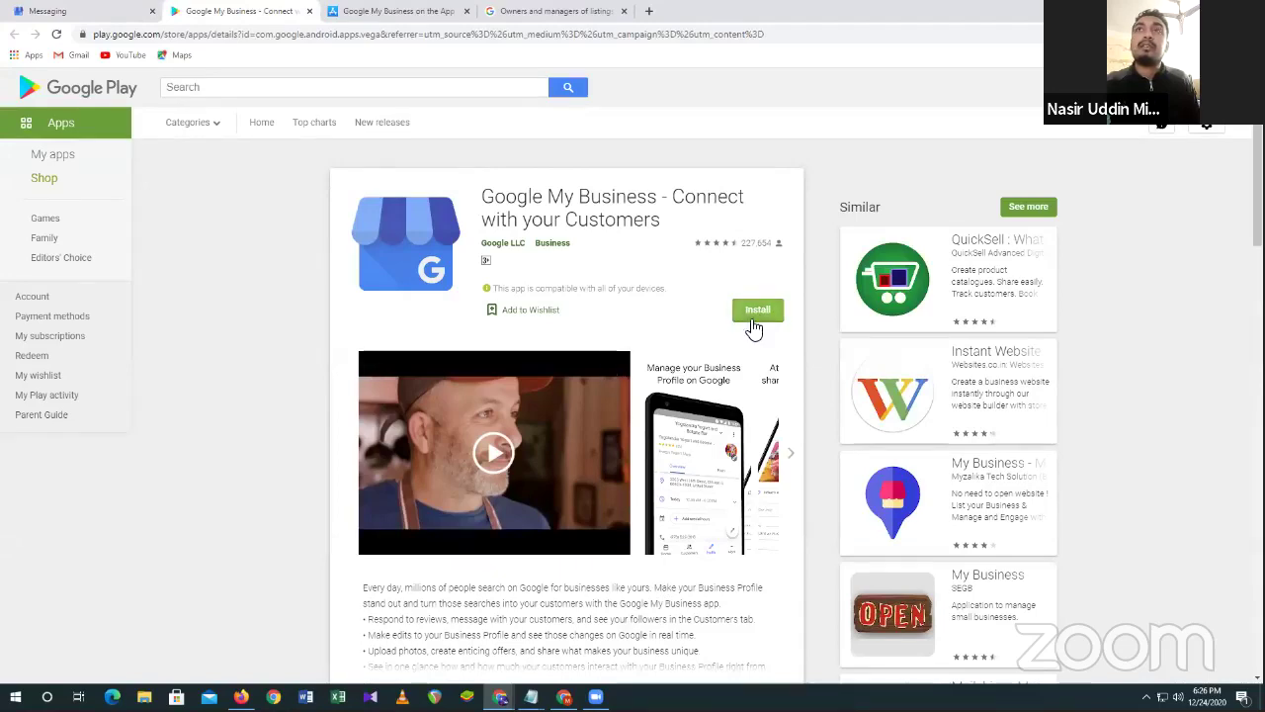
Install Google My Business on the chosen phone, verifying with the account password
scroll(749, 330, down, 1)
scroll(751, 326, up, 1)
click(758, 310)
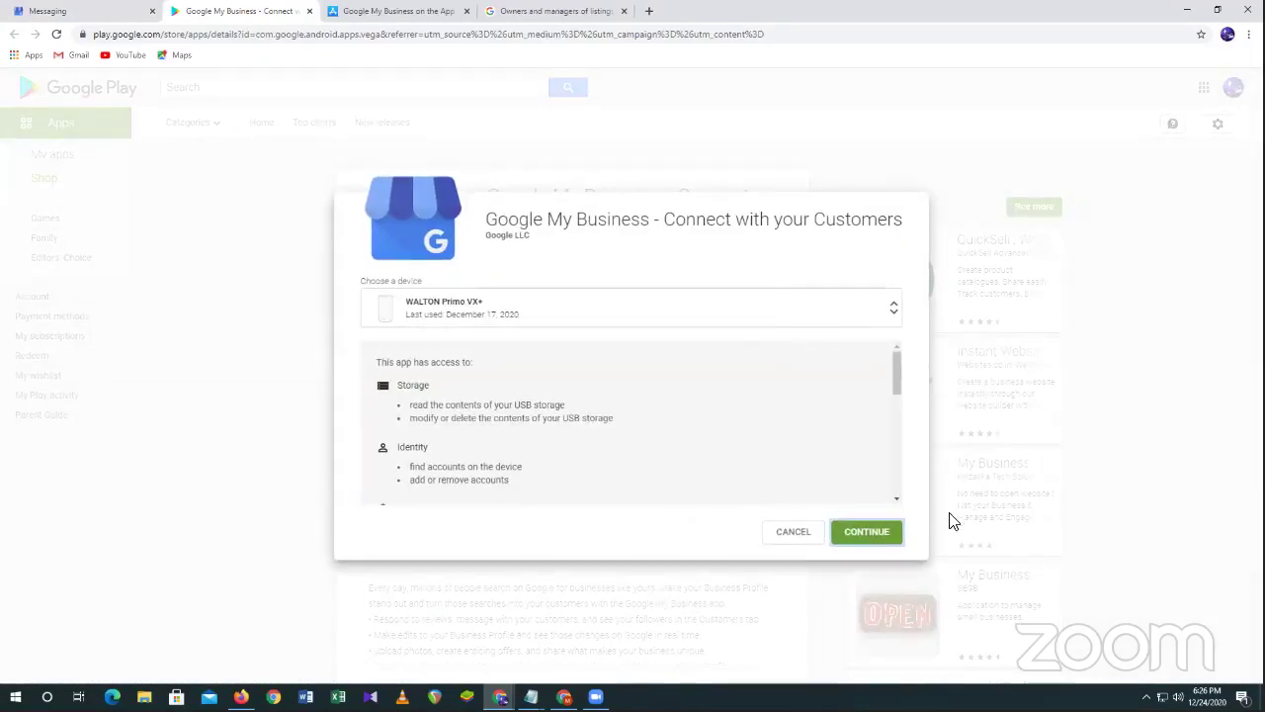
click(878, 539)
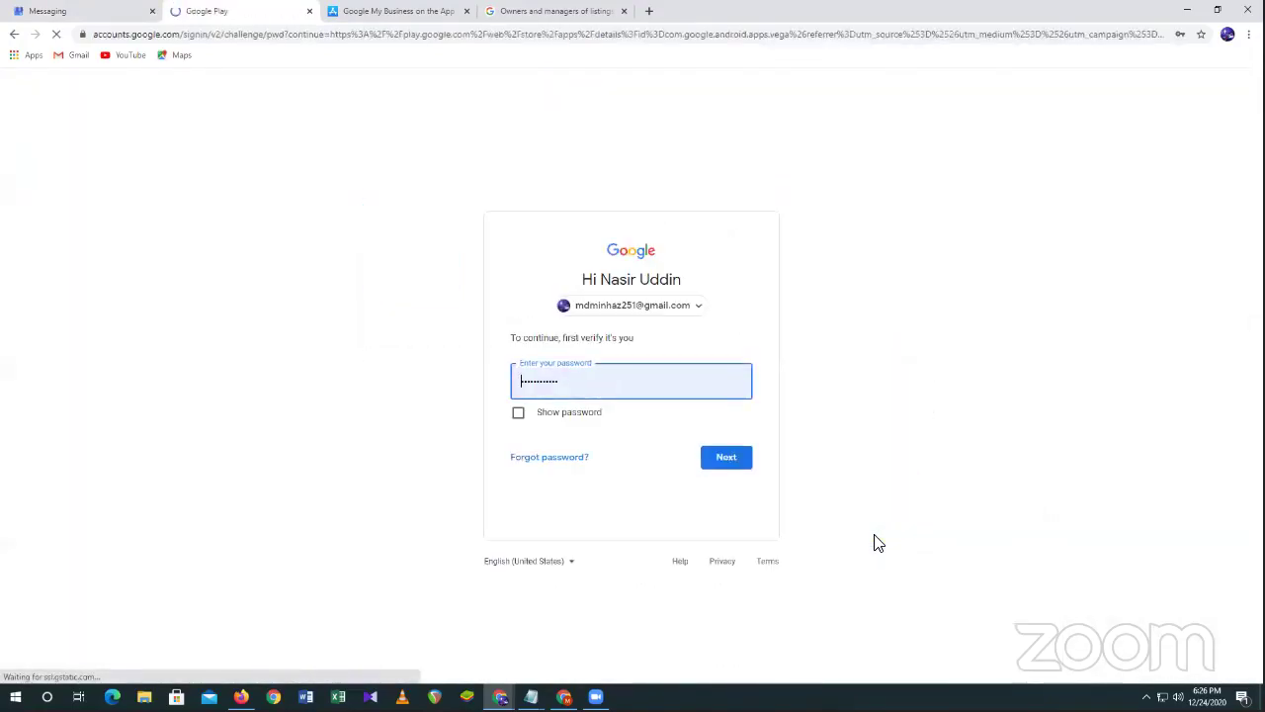
click(733, 464)
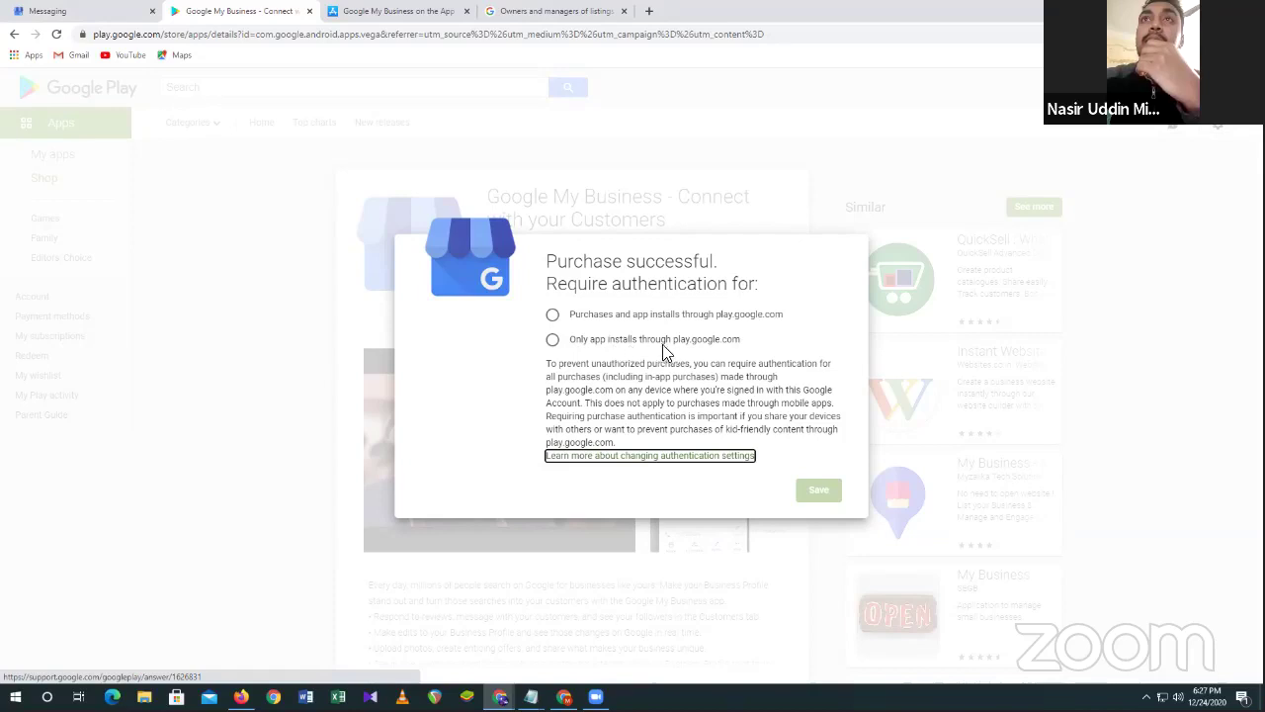
Require authentication only for app installs through play.google.com, save, and dismiss the confirmation
click(555, 341)
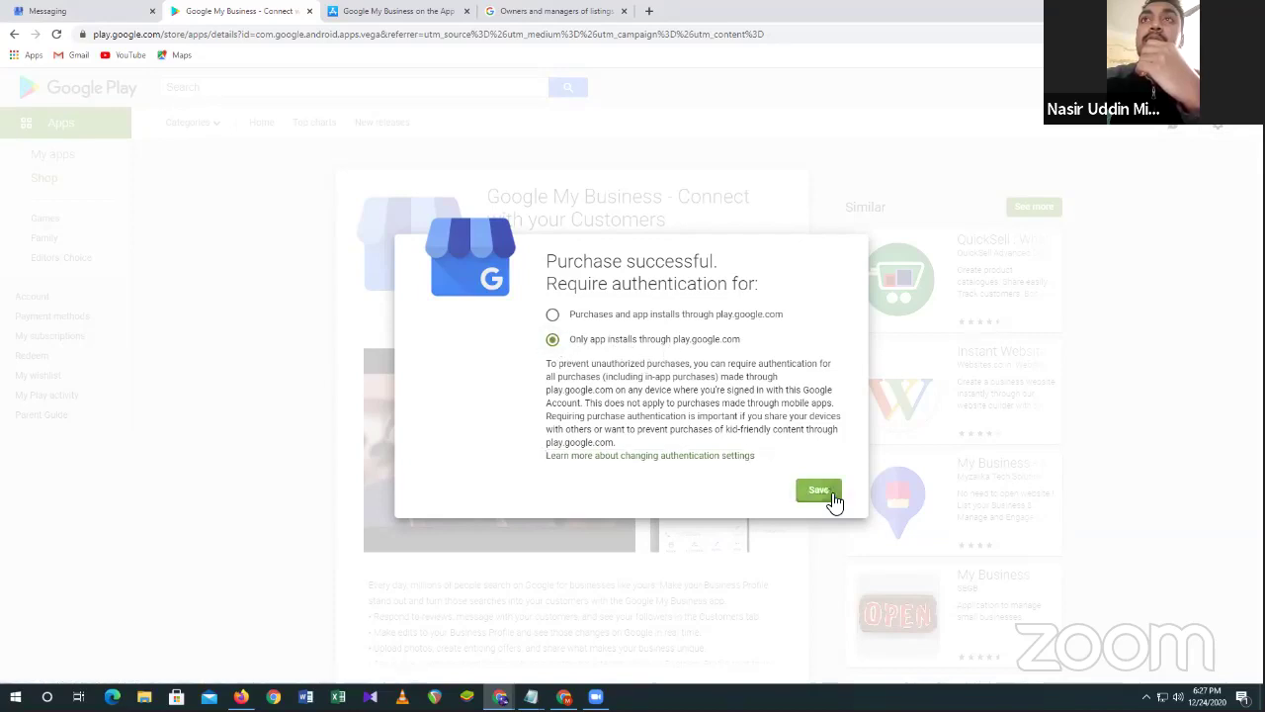
click(820, 491)
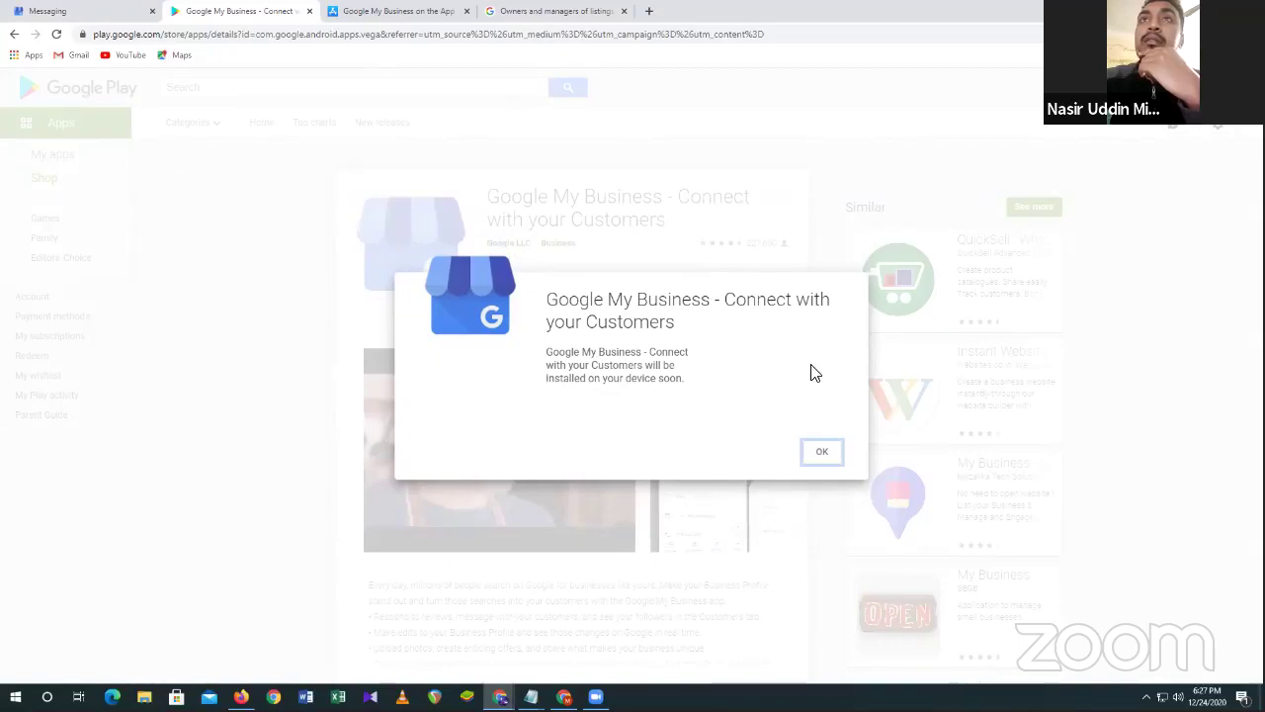
click(821, 455)
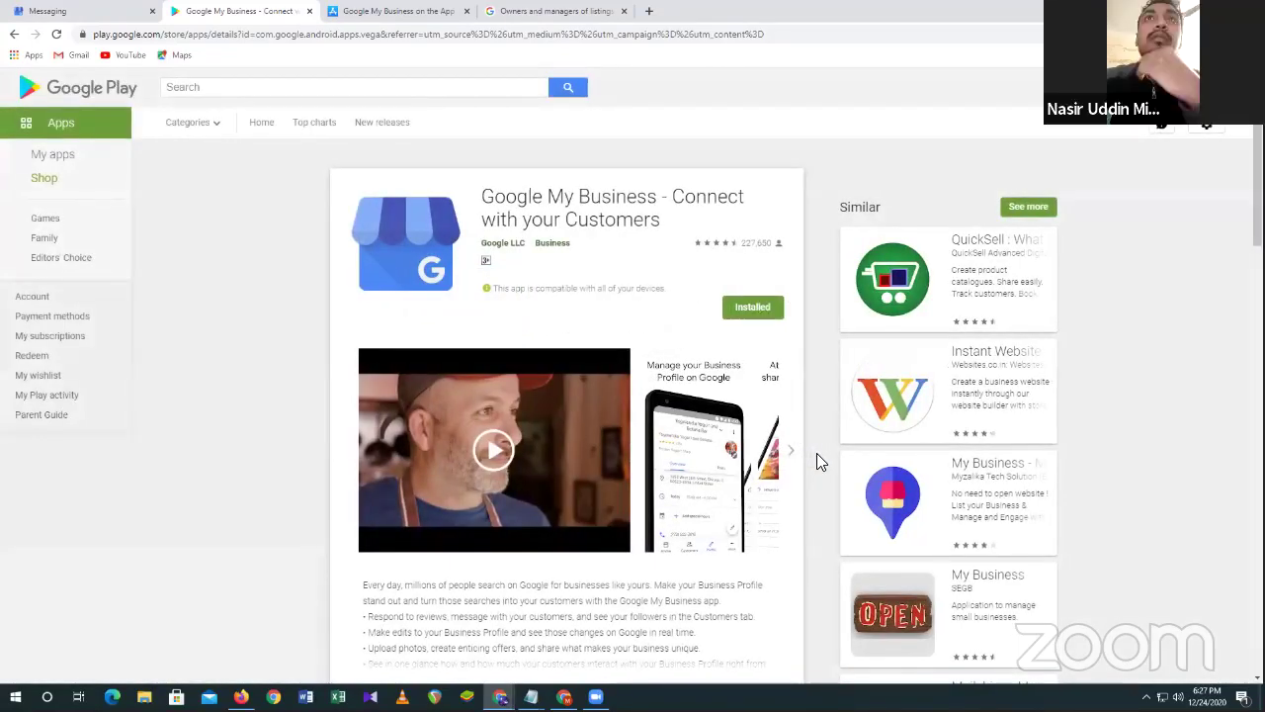
Scroll the Google Play listing to confirm Google My Business shows as Installed
scroll(816, 453, down, 3)
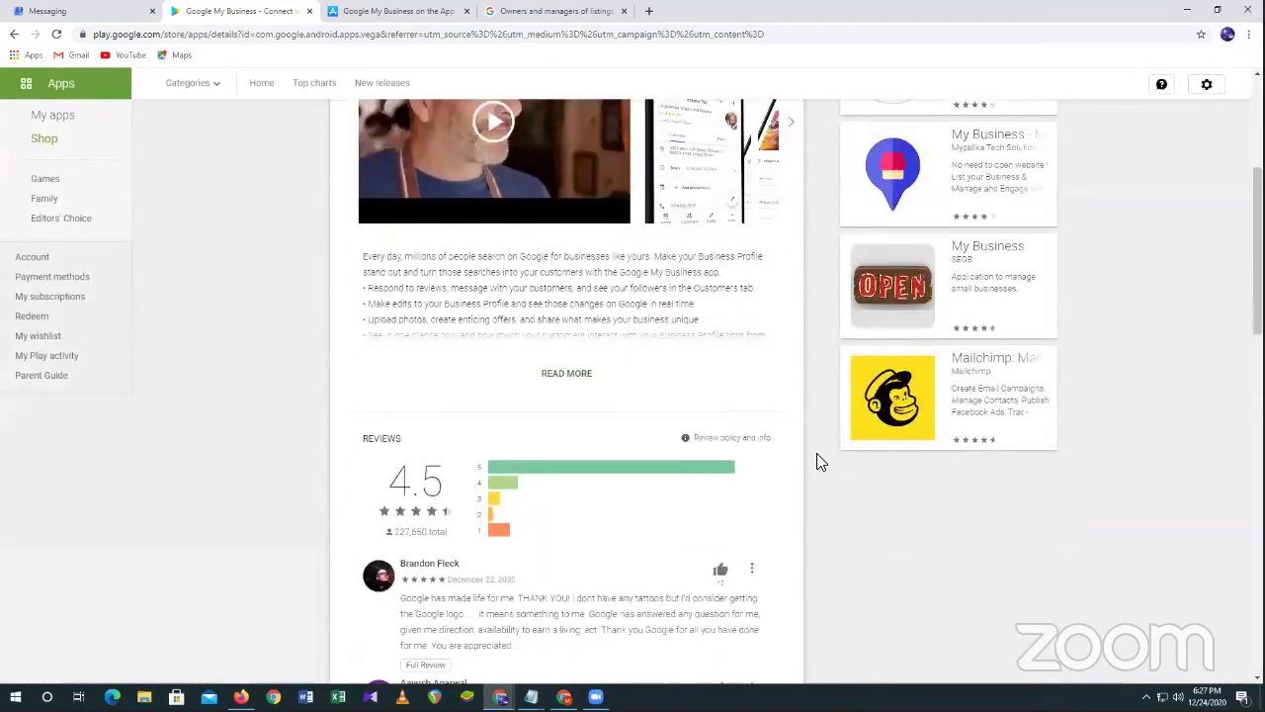
scroll(817, 453, up, 2)
scroll(816, 458, up, 2)
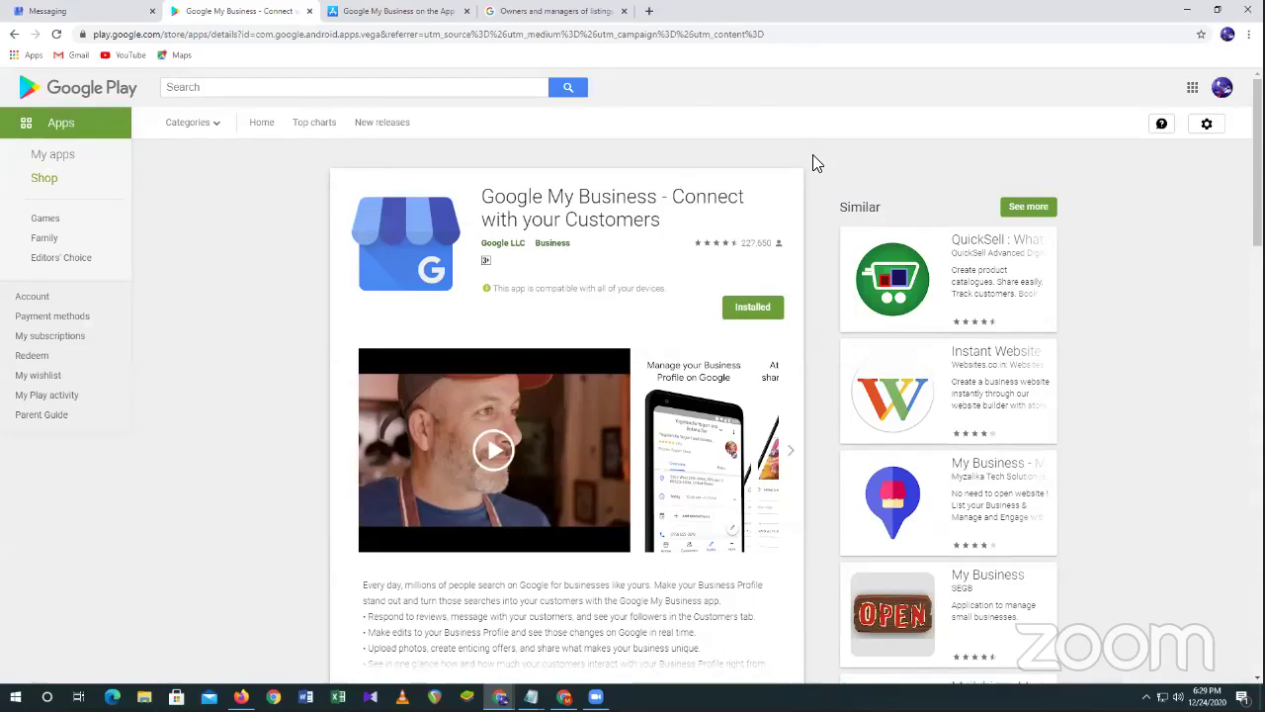
Return to the Messaging tab's Messages page and scroll the left sidebar down
click(70, 10)
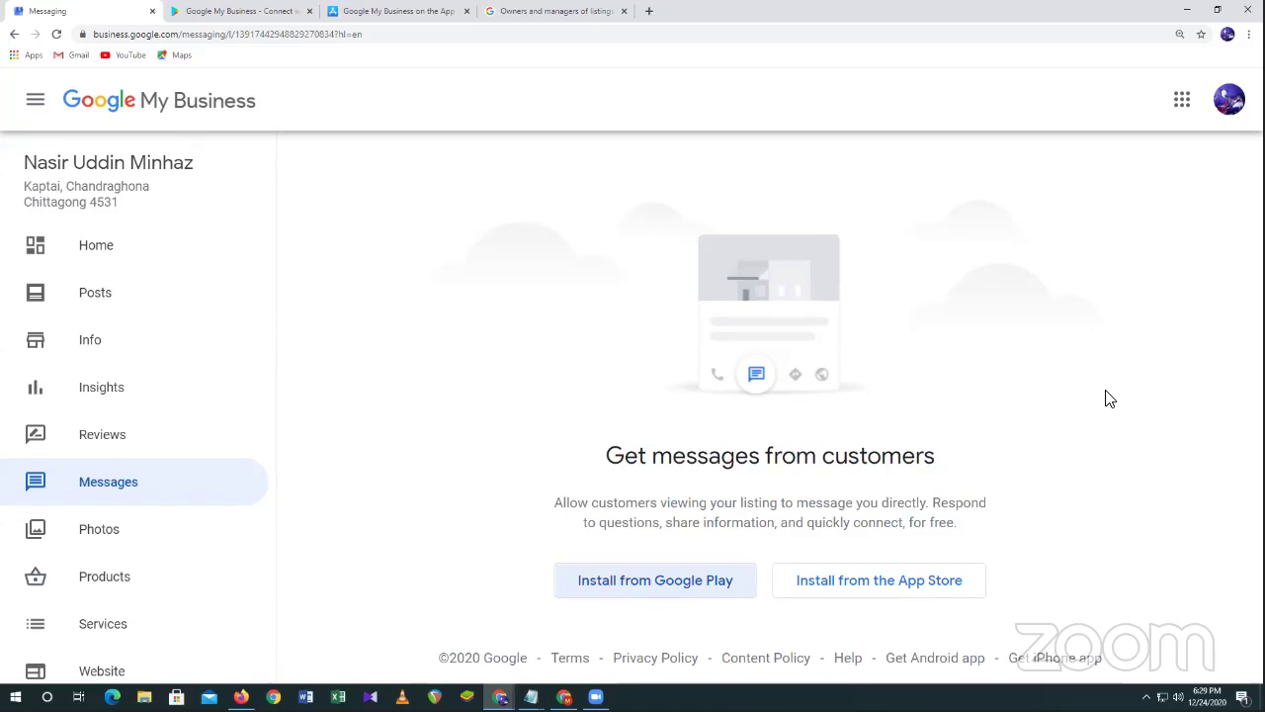
scroll(176, 549, down, 4)
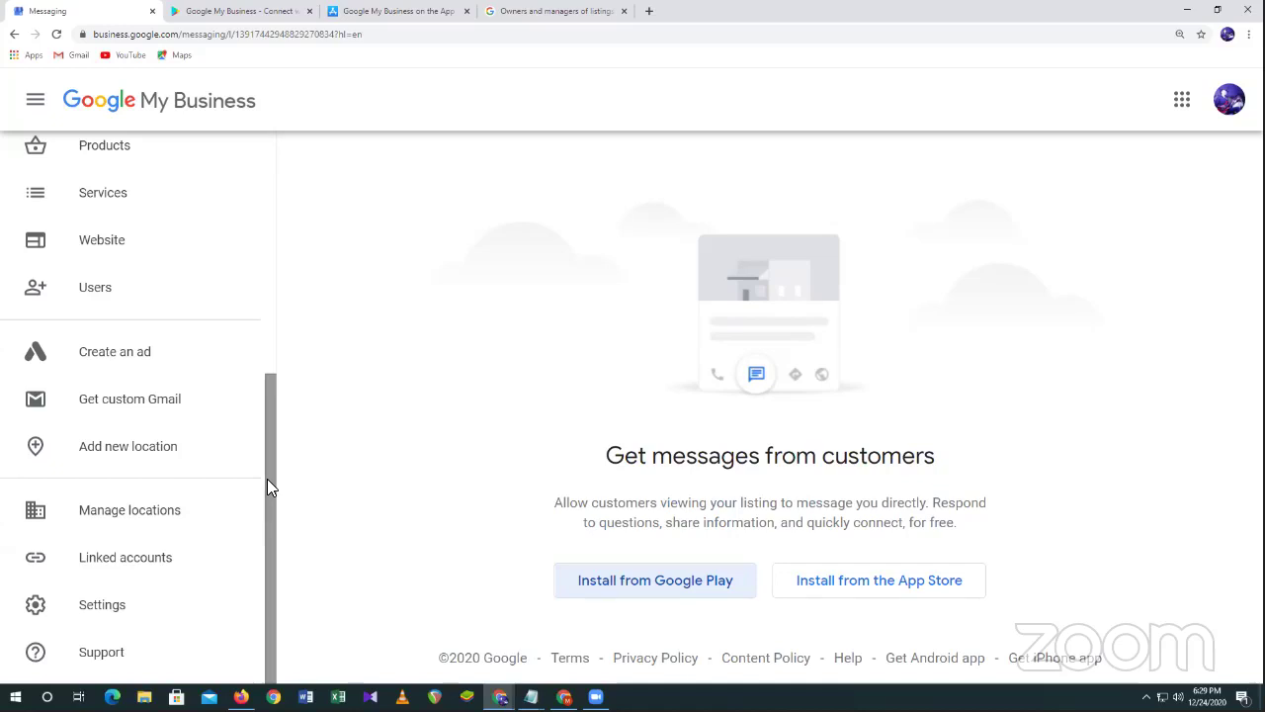
Open Linked accounts and check the Requests (0) tab for pending link requests
click(165, 558)
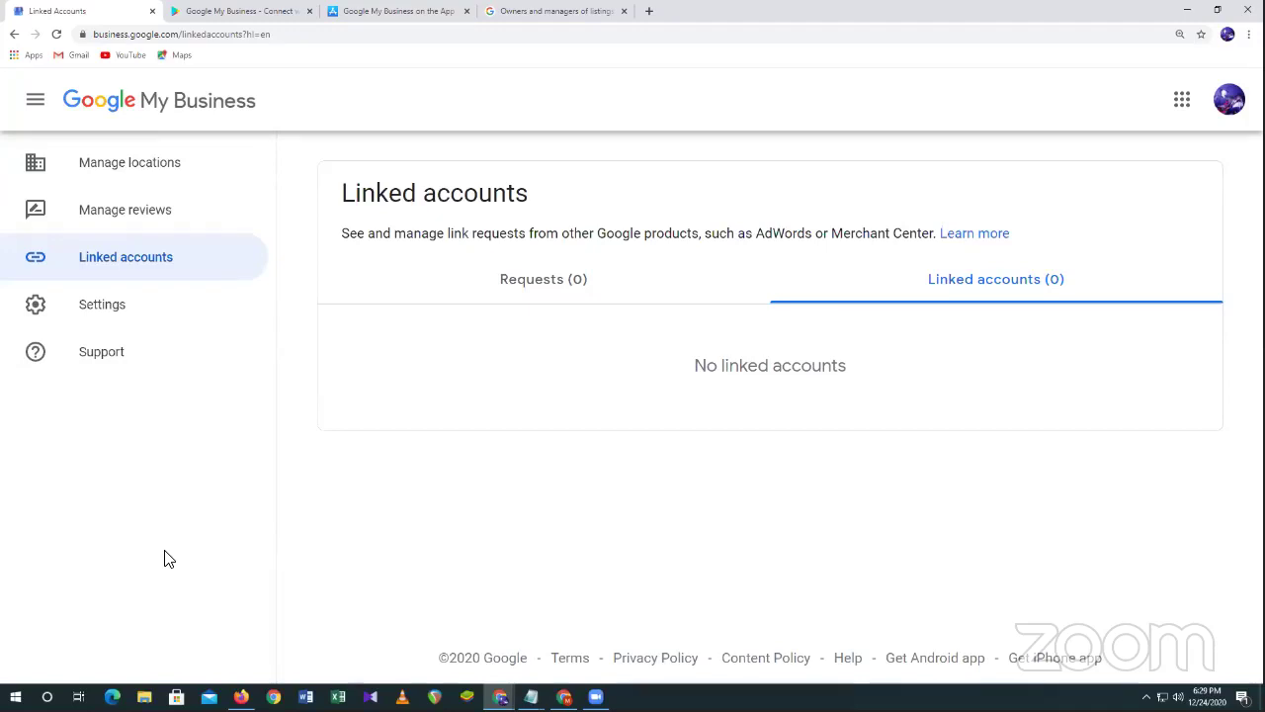
click(544, 287)
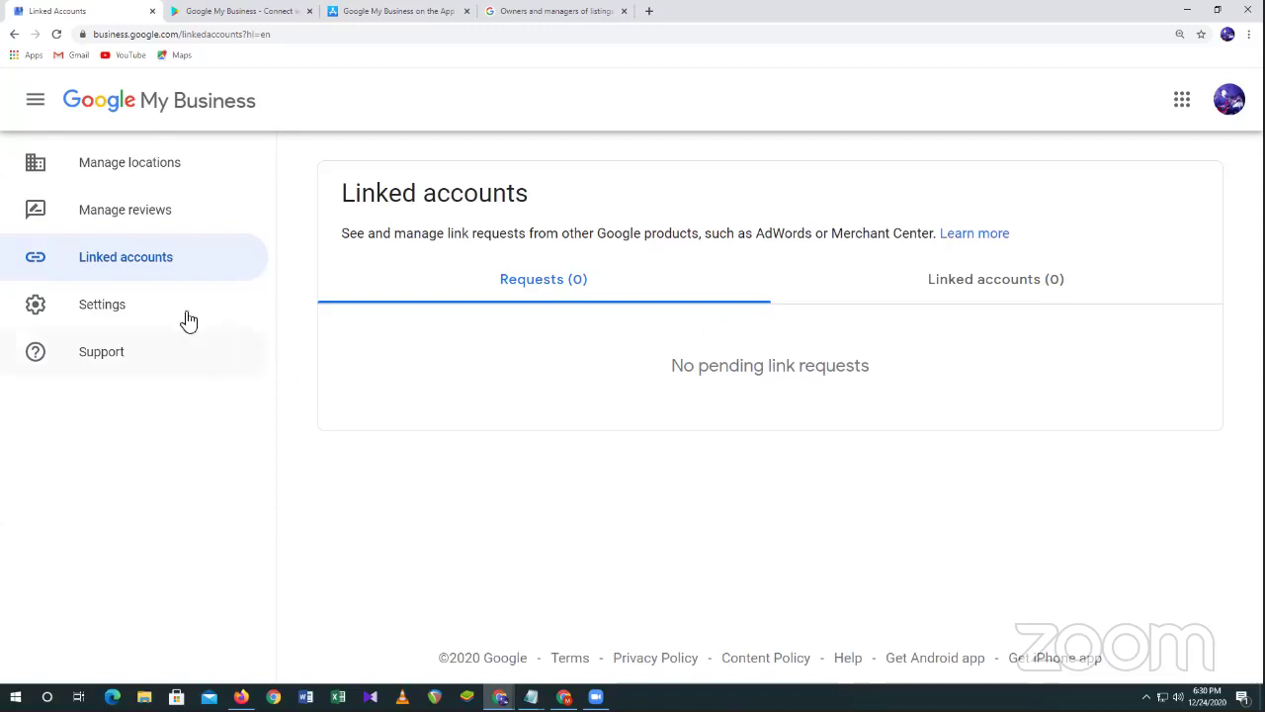
Open Settings and review the enabled email notification checkboxes, from Customer messages down to Mobile Notifications
click(140, 309)
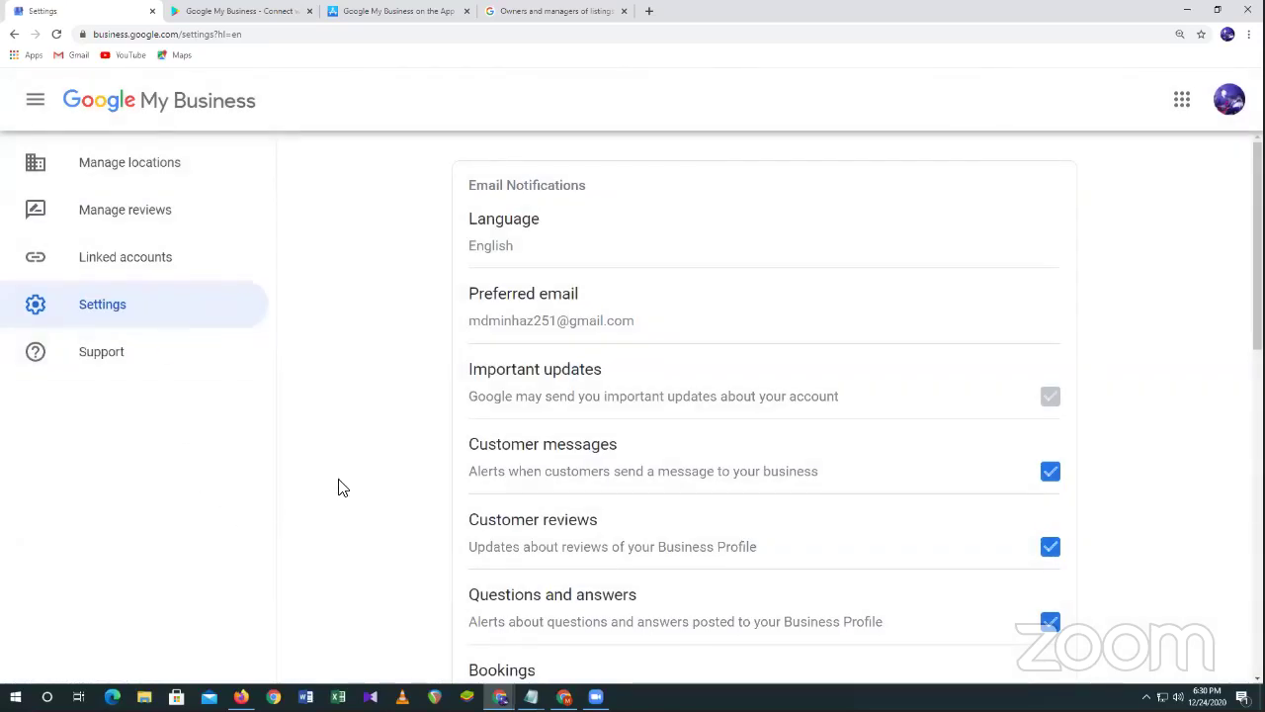
scroll(338, 487, down, 1)
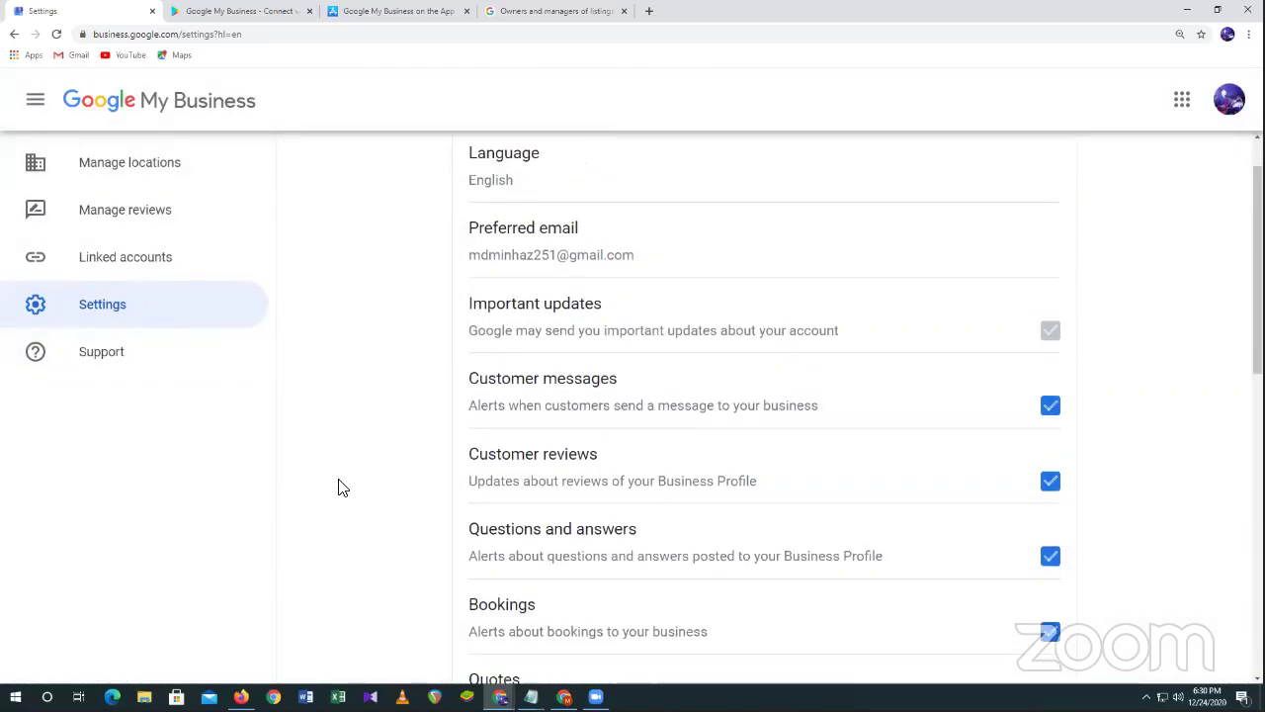
scroll(338, 487, up, 1)
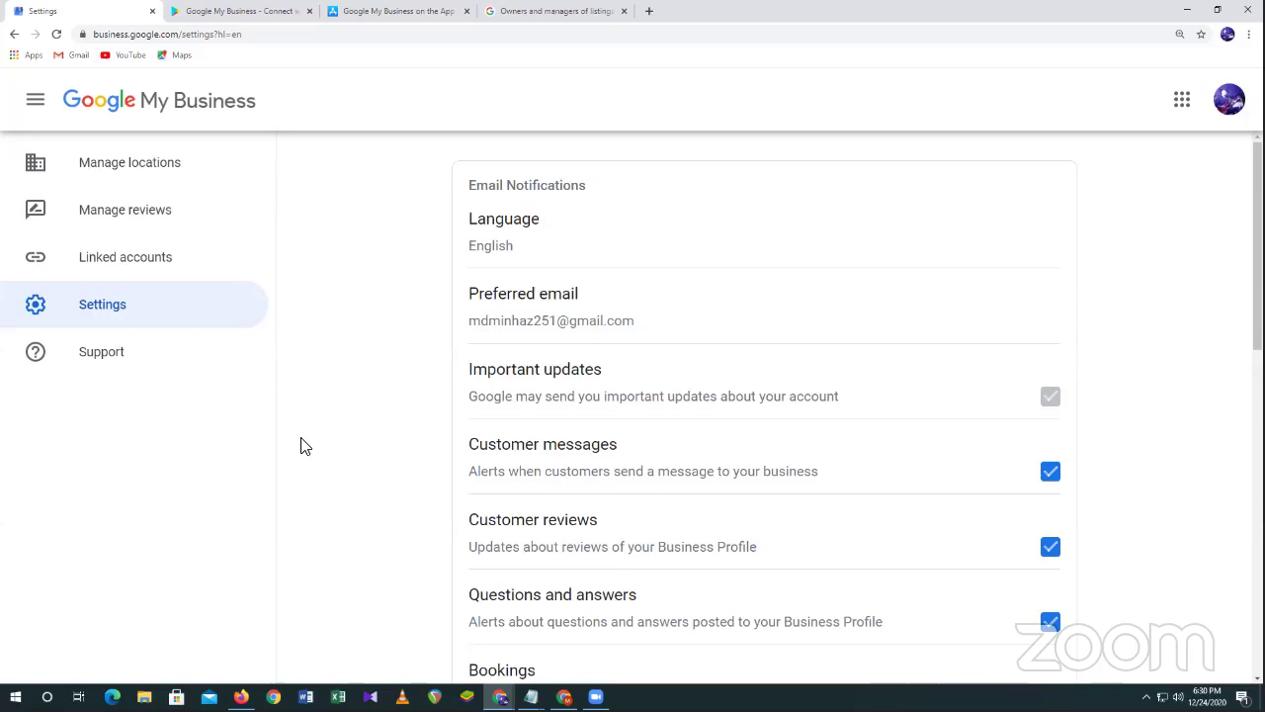
scroll(301, 446, down, 1)
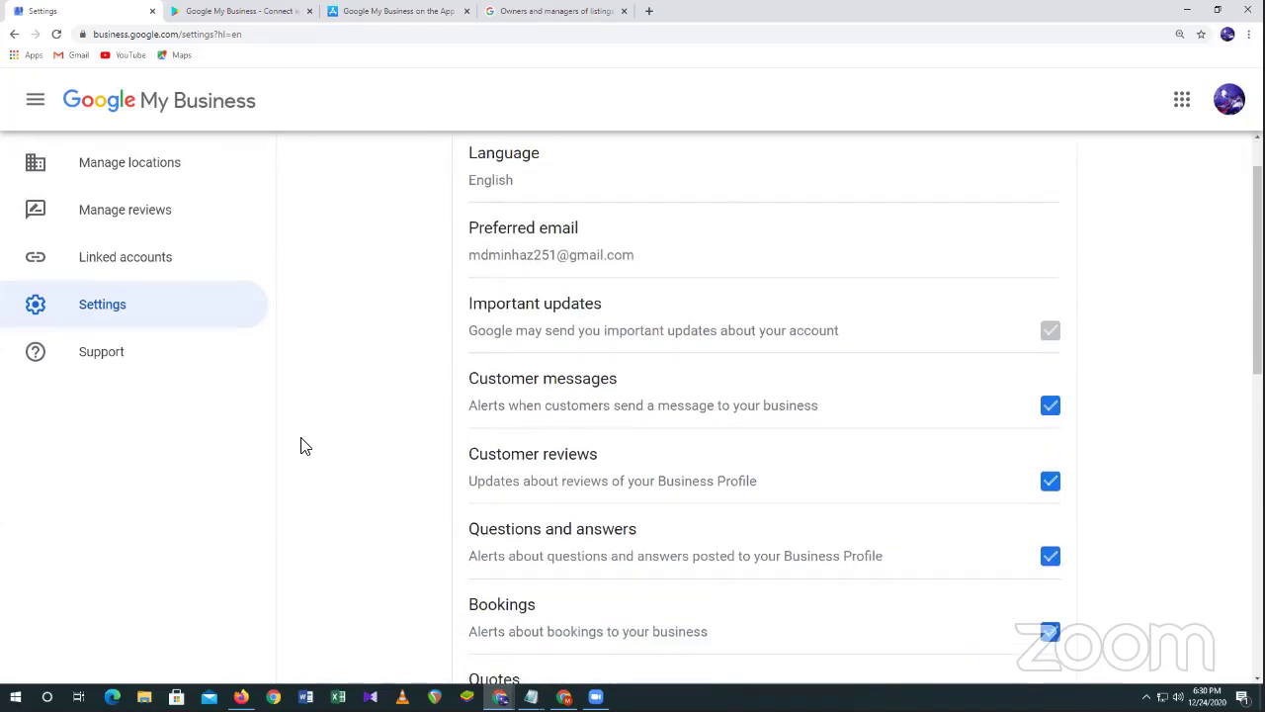
scroll(301, 446, down, 1)
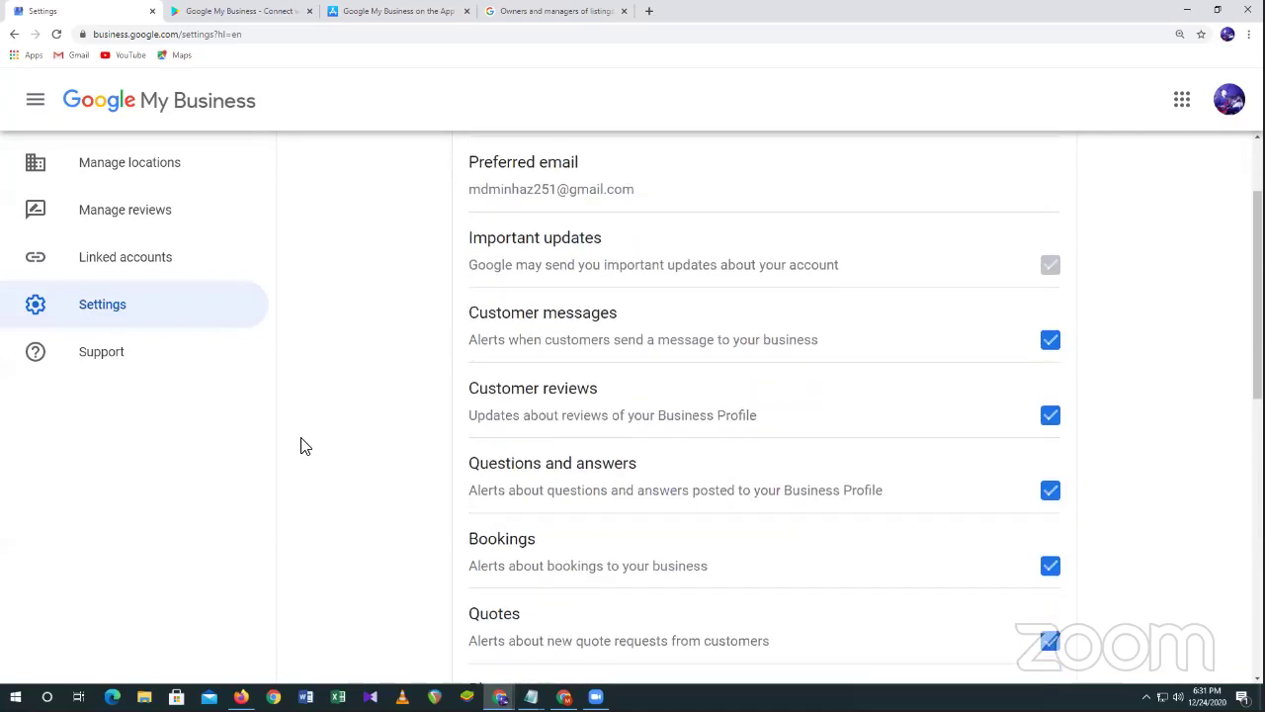
scroll(433, 621, down, 4)
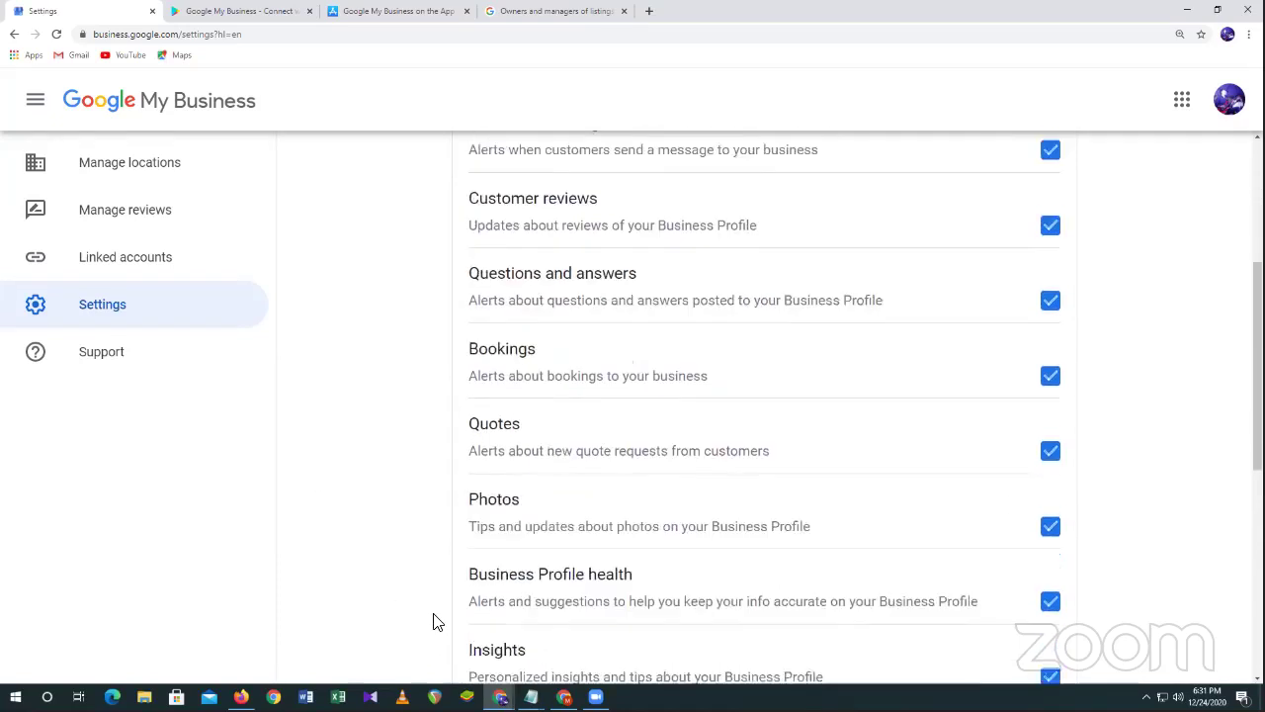
scroll(433, 621, down, 2)
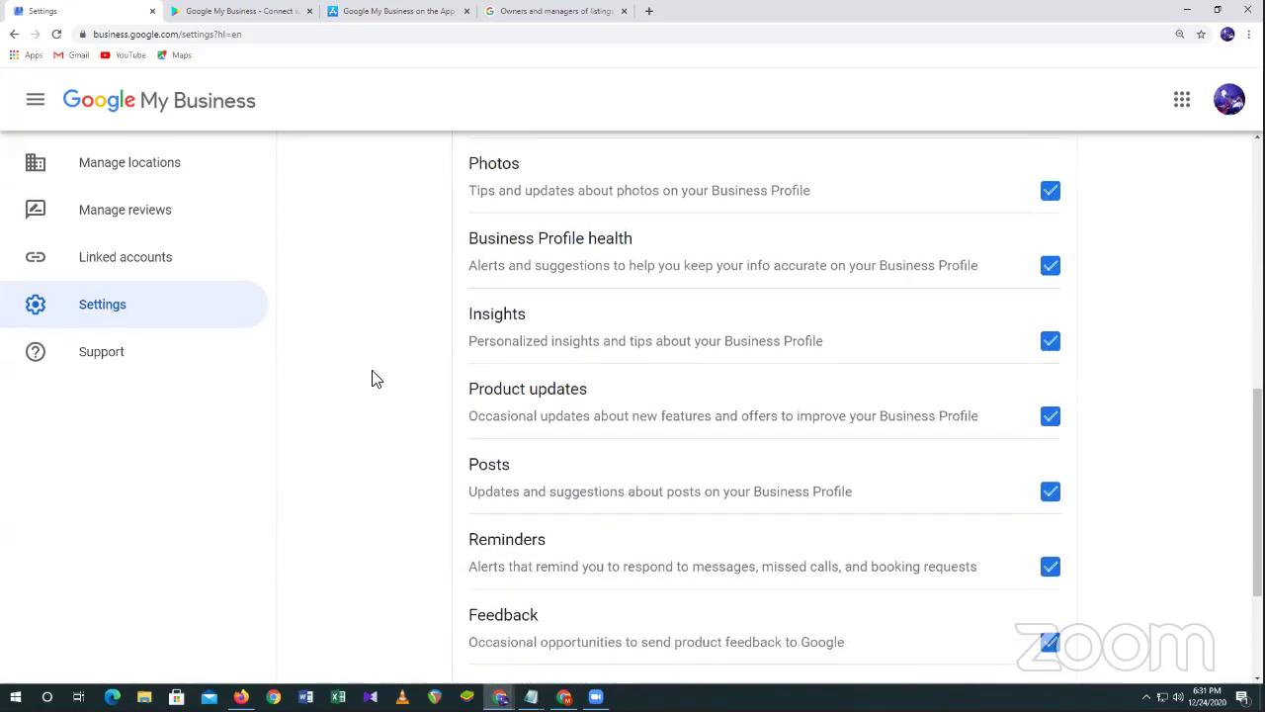
scroll(374, 379, down, 3)
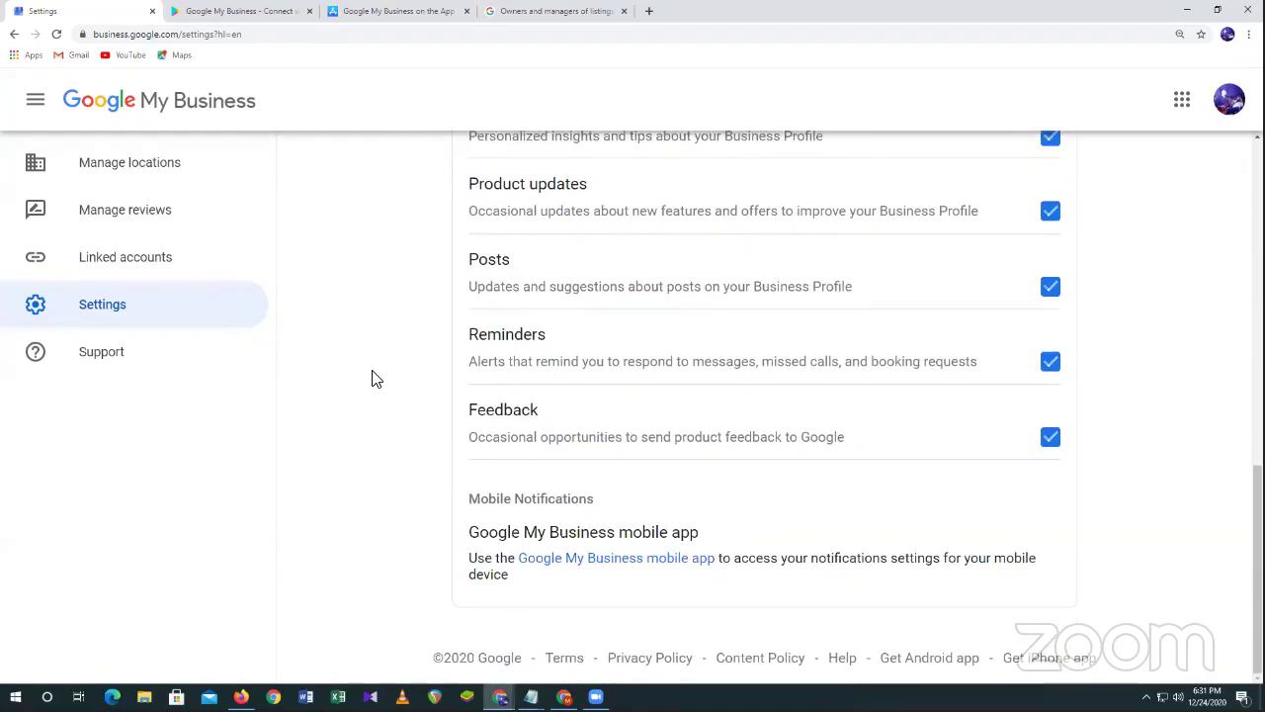
scroll(373, 378, up, 2)
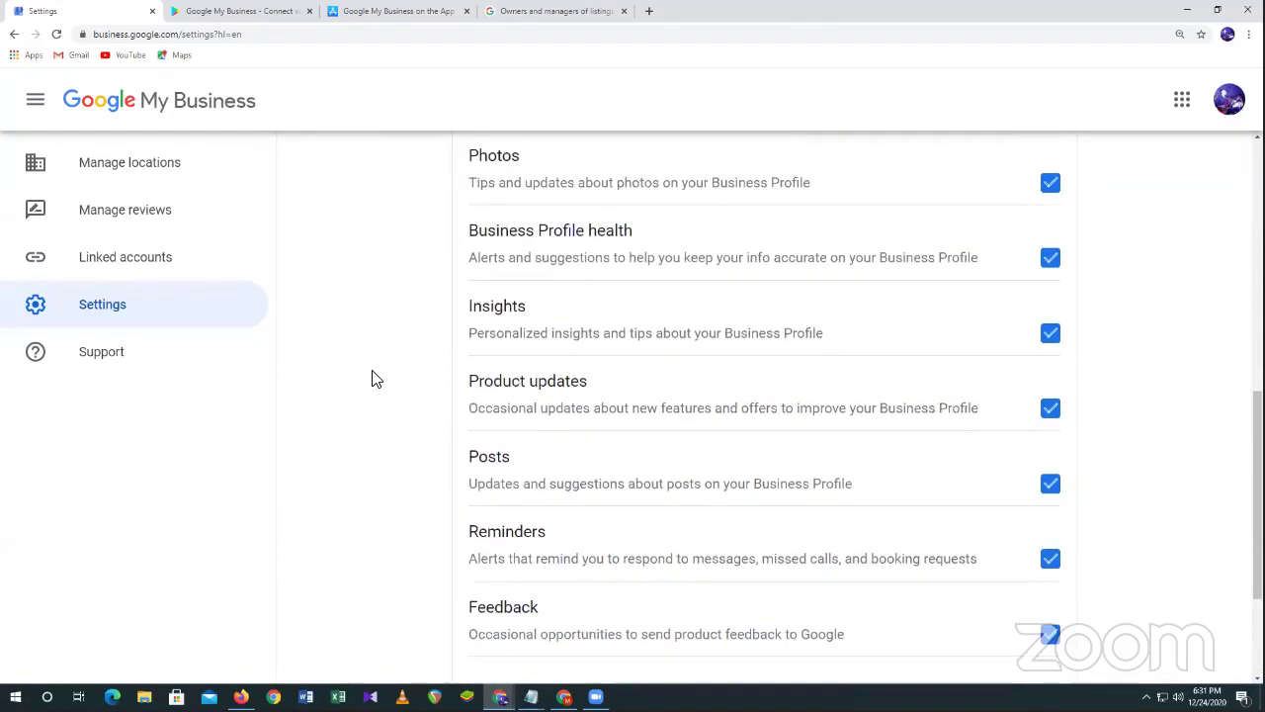
scroll(373, 379, up, 5)
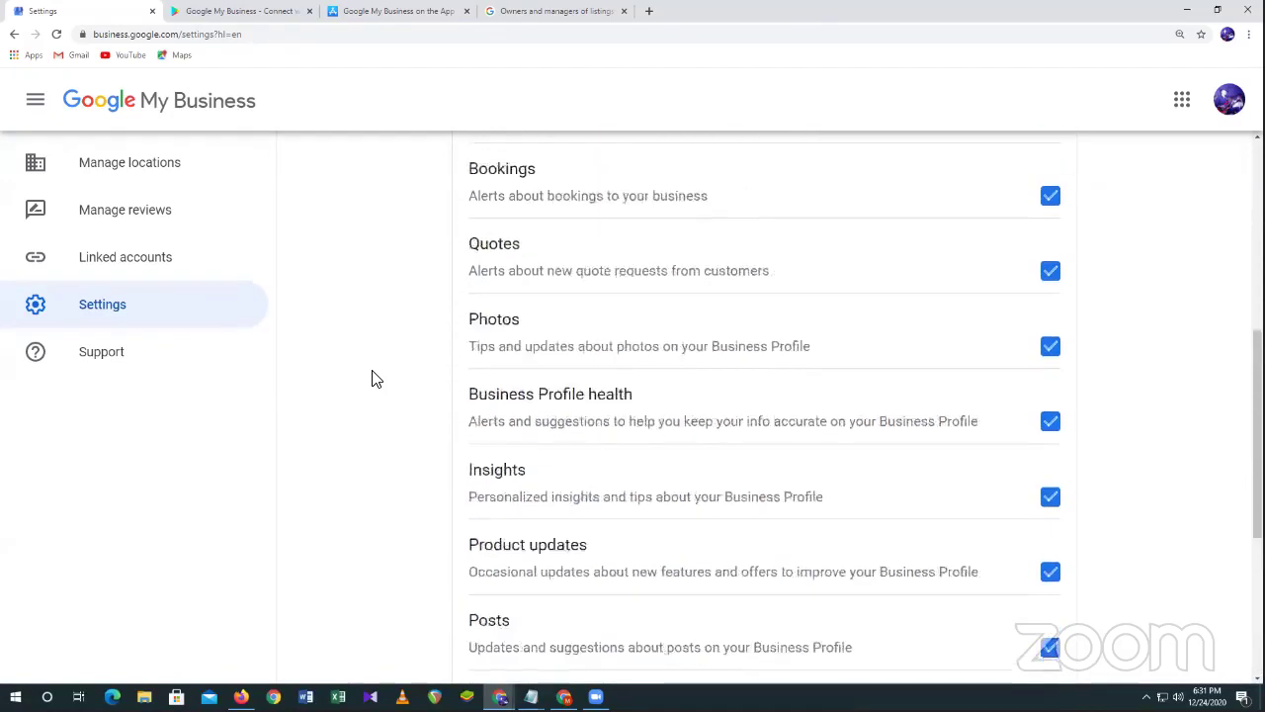
scroll(373, 379, down, 3)
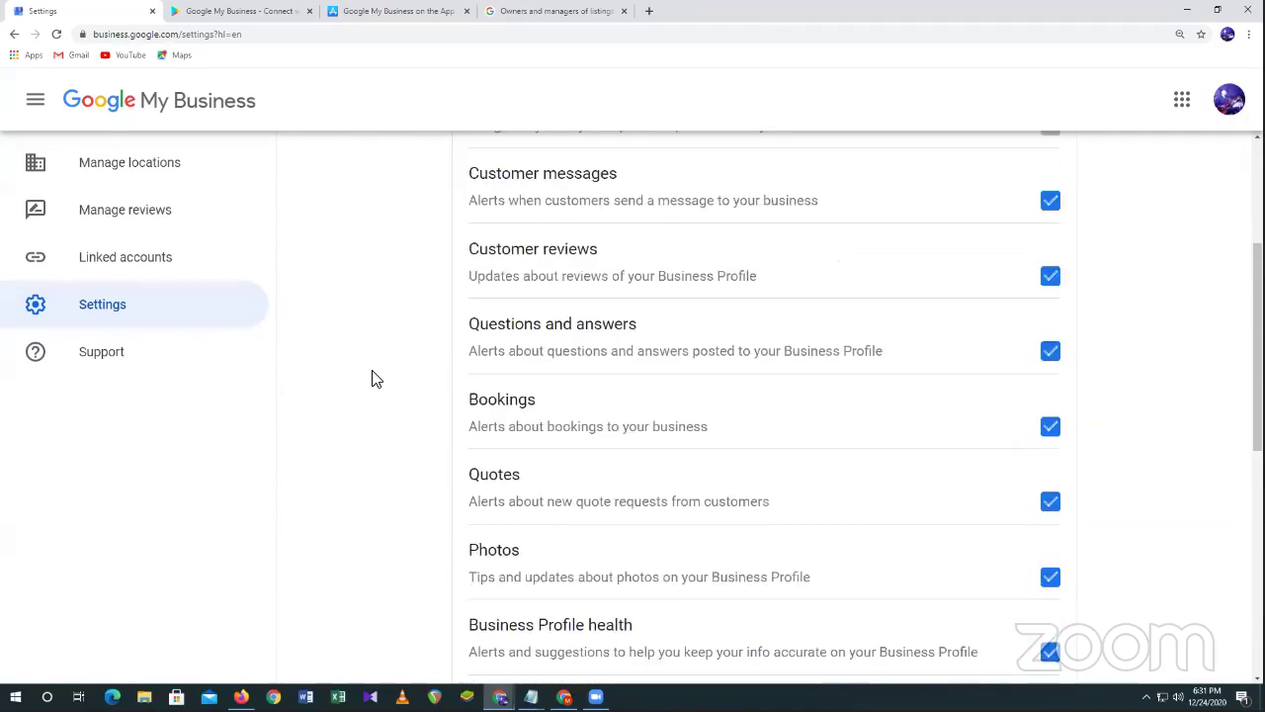
scroll(374, 378, down, 2)
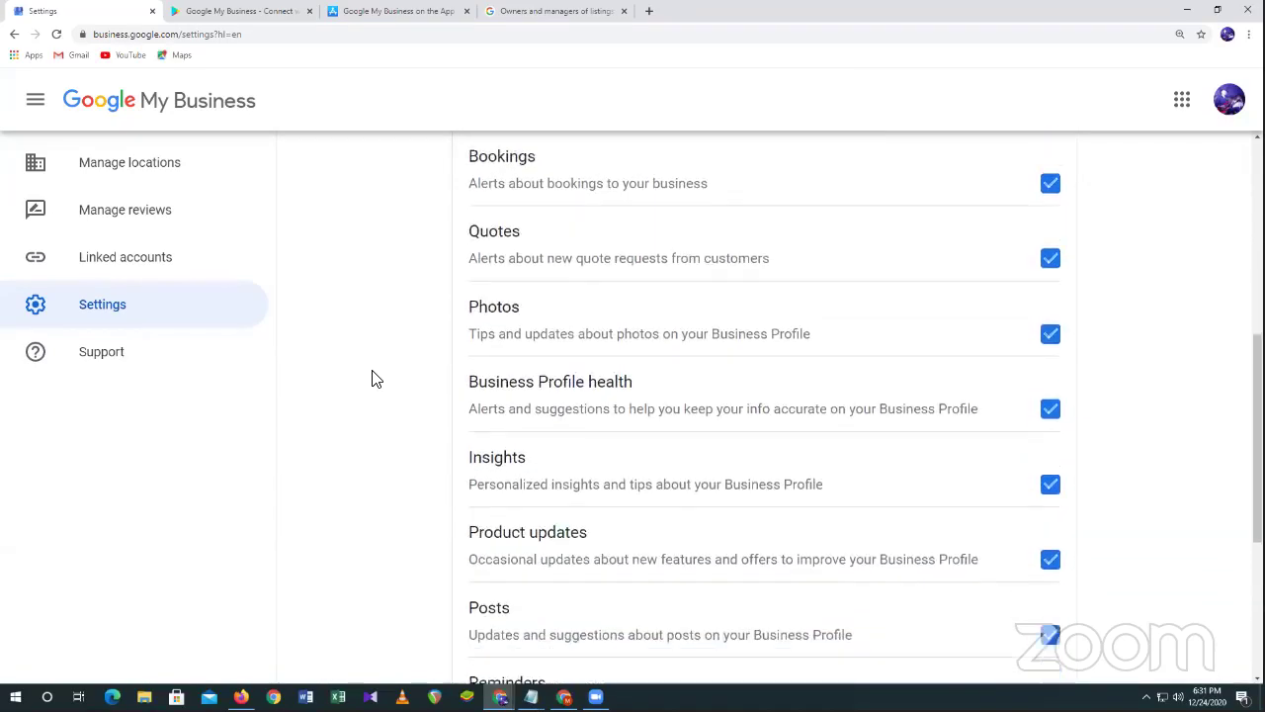
scroll(373, 378, down, 1)
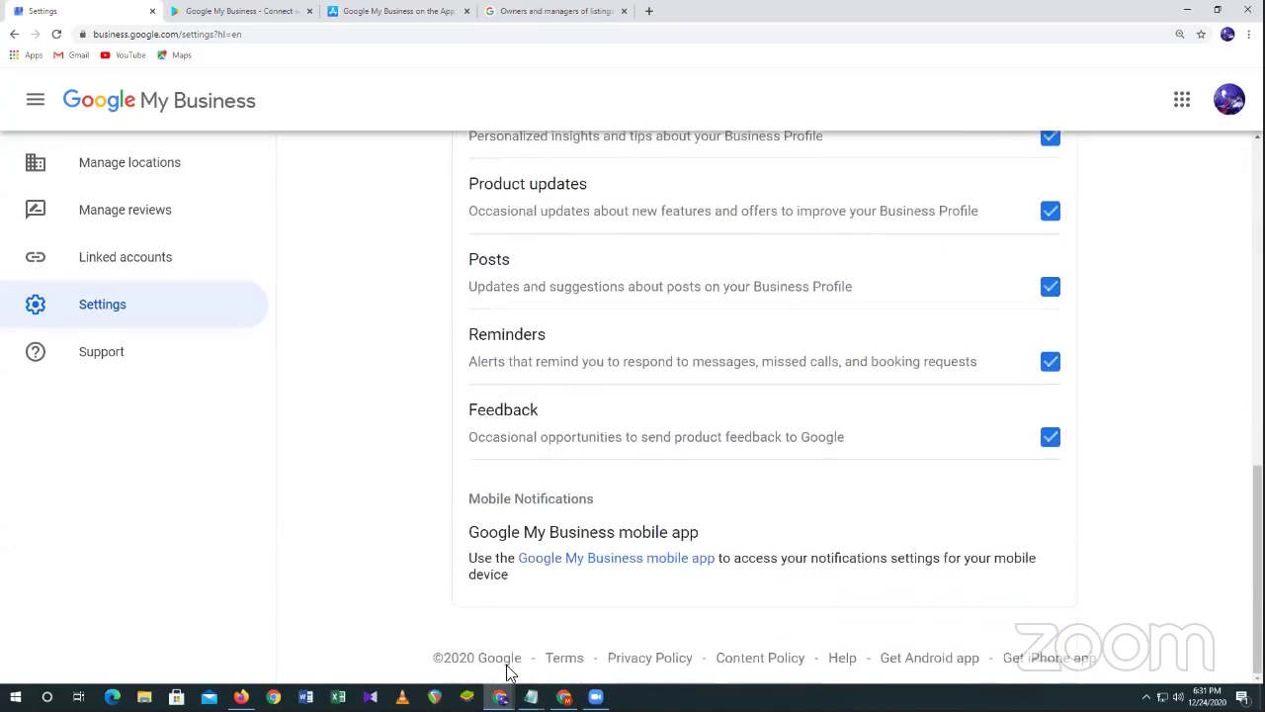